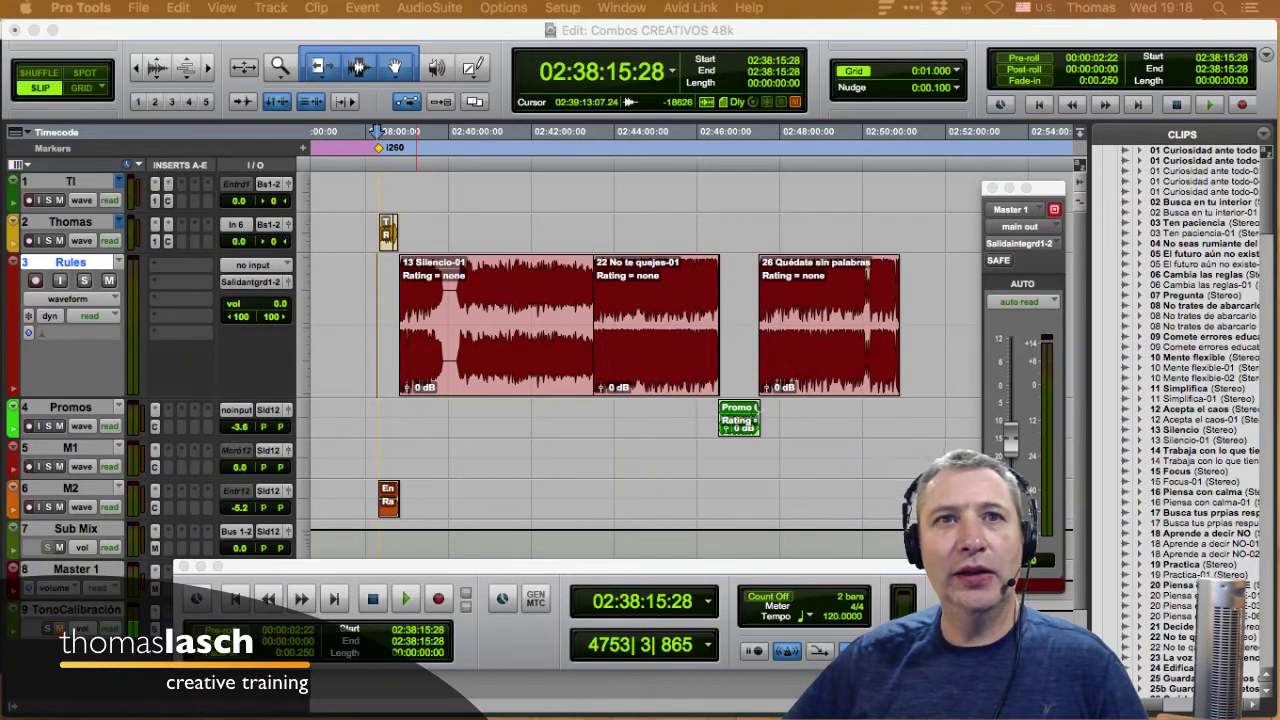
Select the Energetic-03 music clip on the M2 track and play the session's opening from its start.
scroll(691, 342, right, 3)
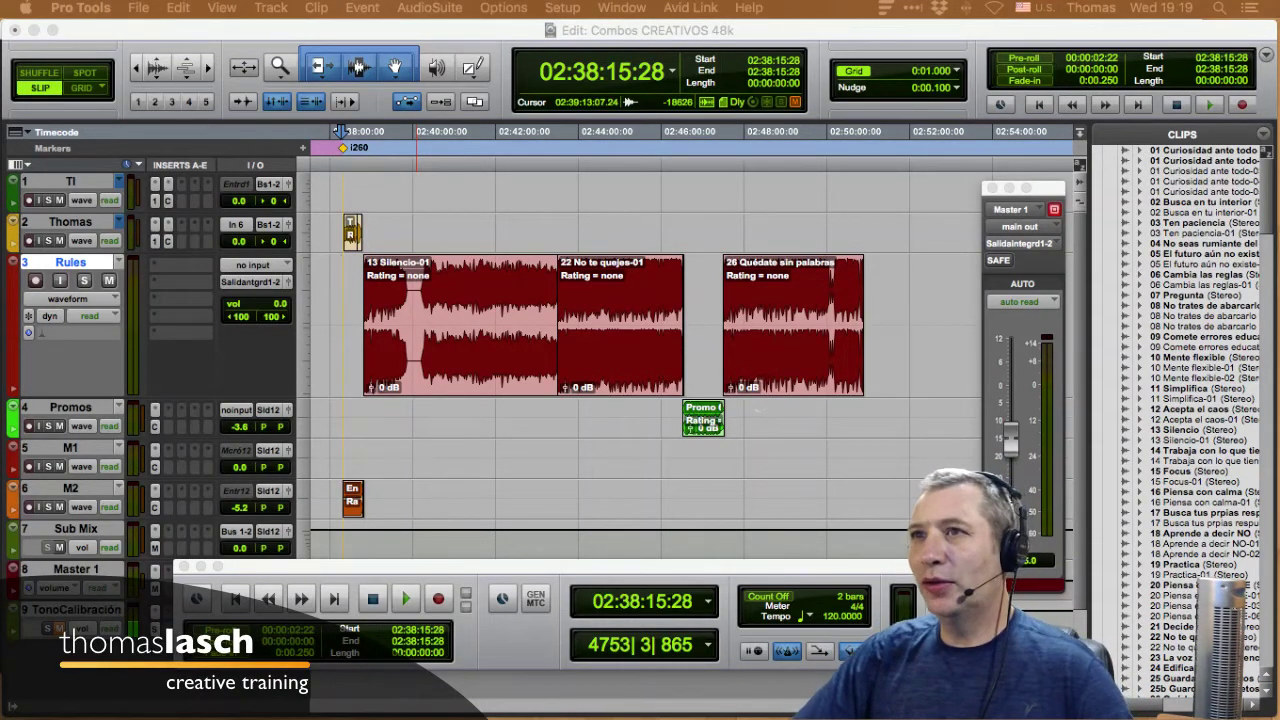
click(352, 507)
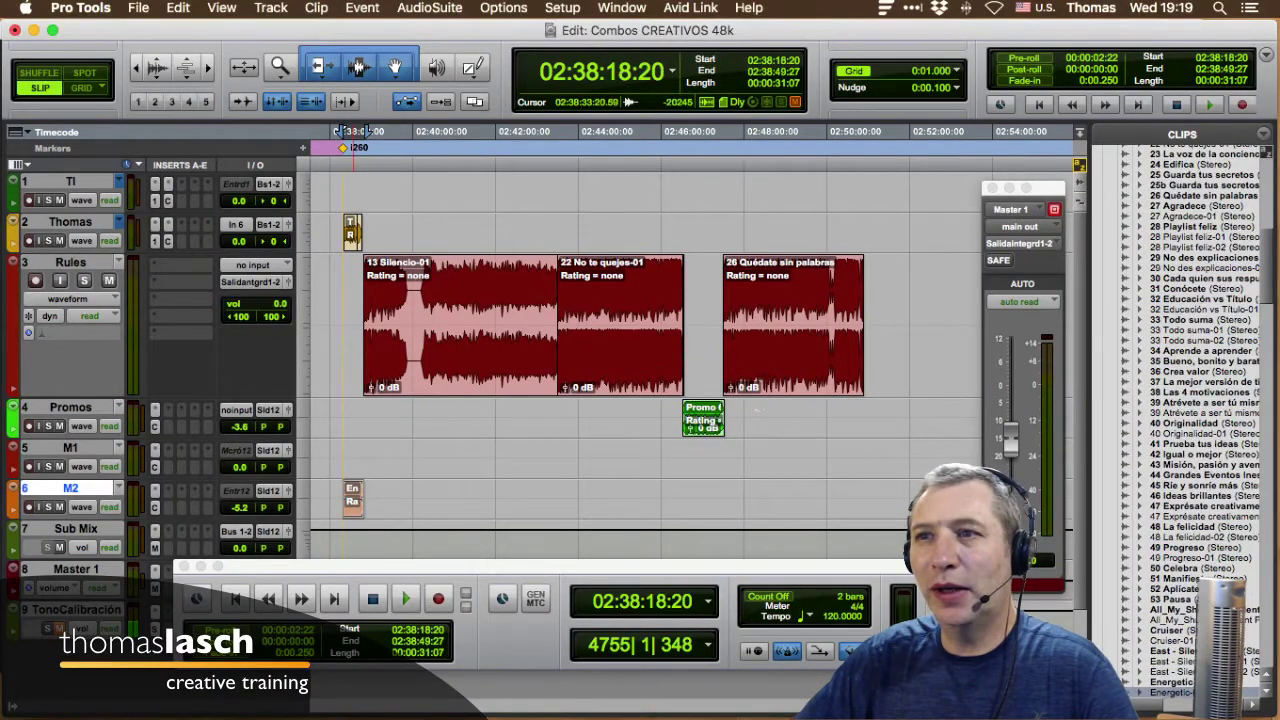
key(space)
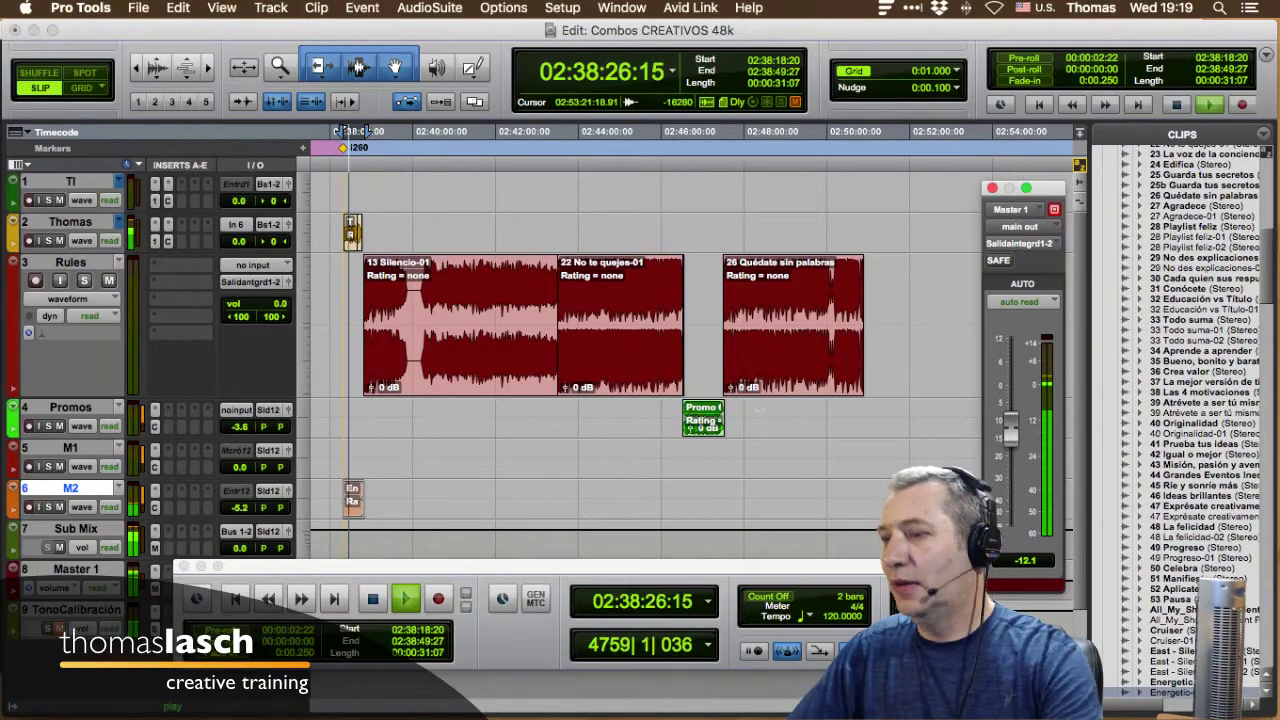
key(space)
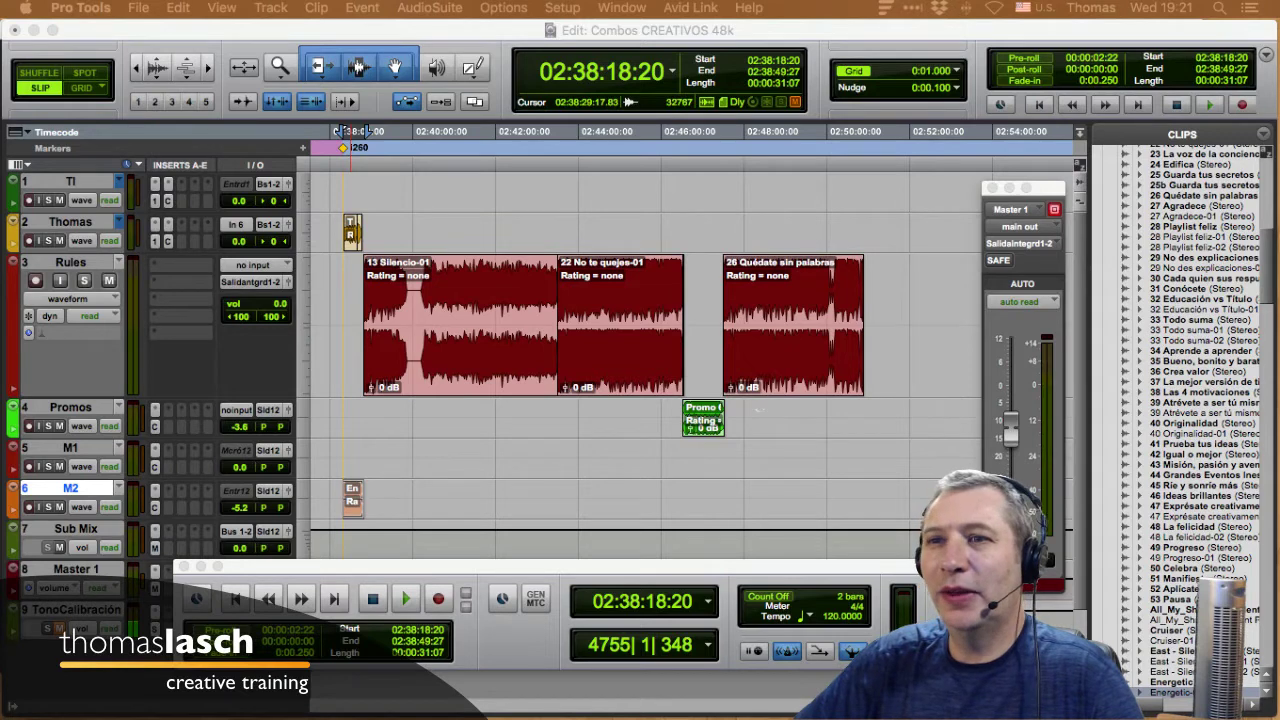
Move the transport window slightly out of the way and go through the three song clips on the Rules track.
drag(920, 566, 895, 575)
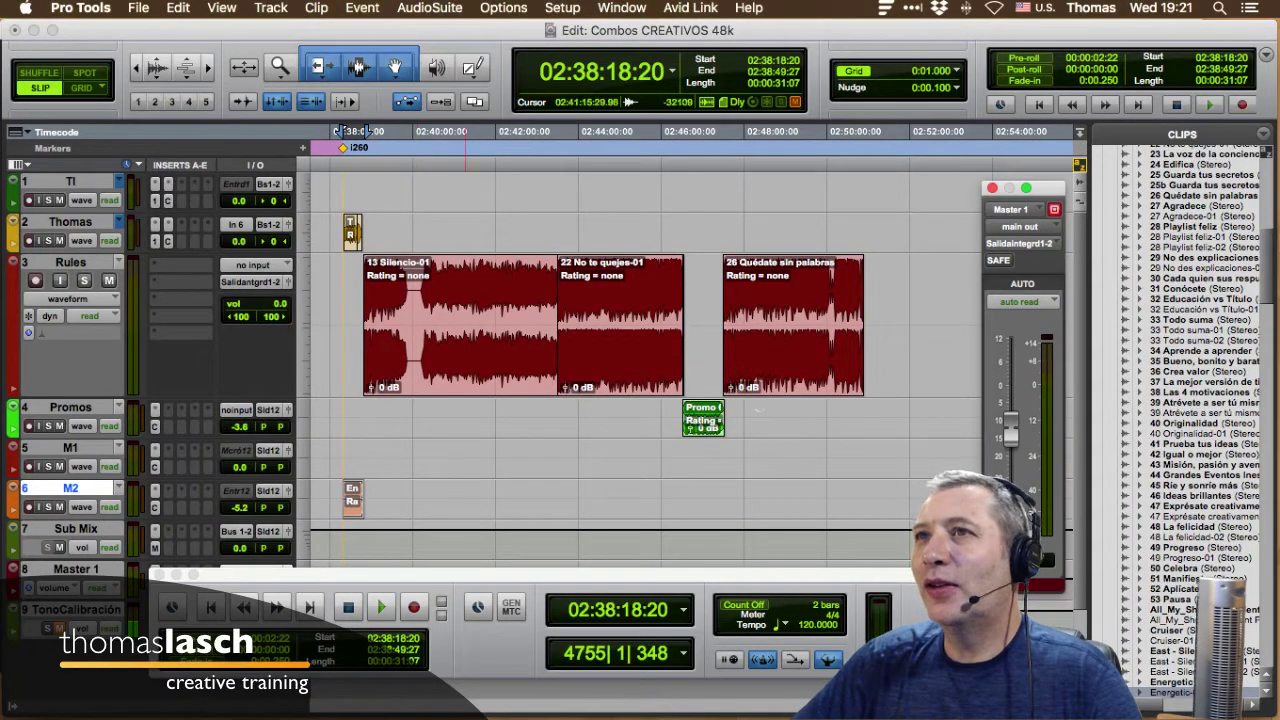
click(460, 384)
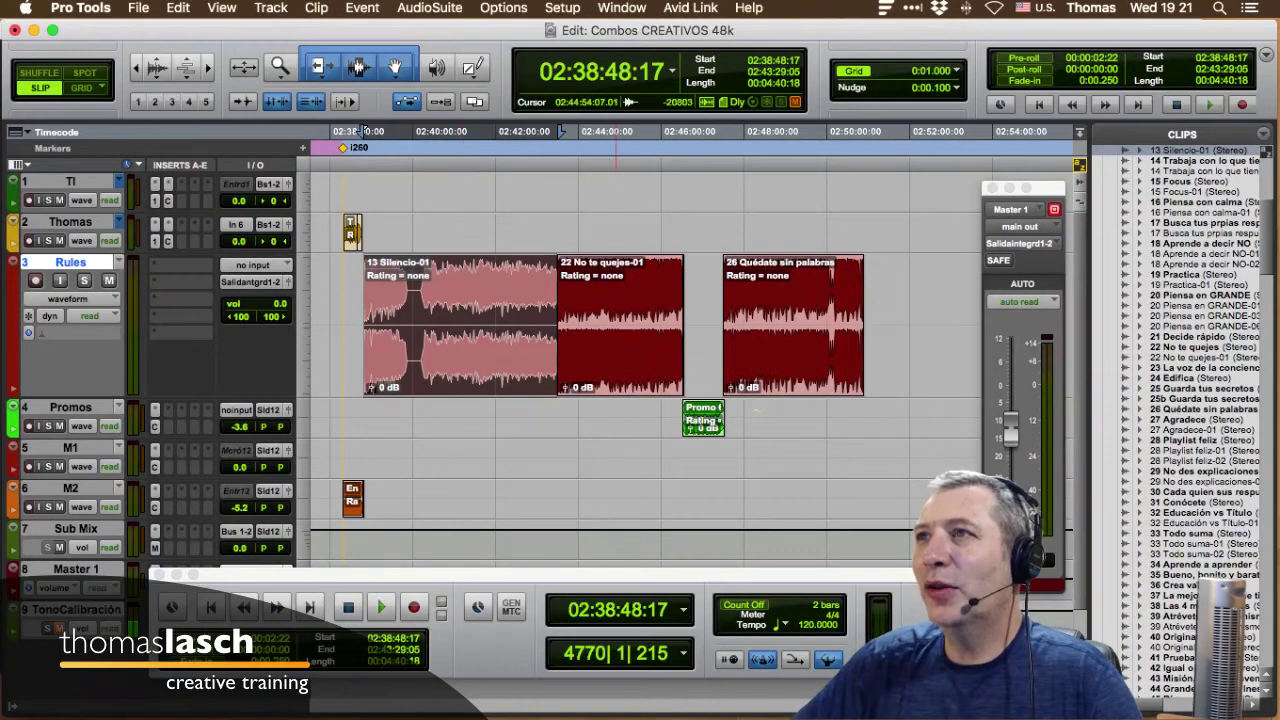
click(617, 382)
key(ctrl+Tab)
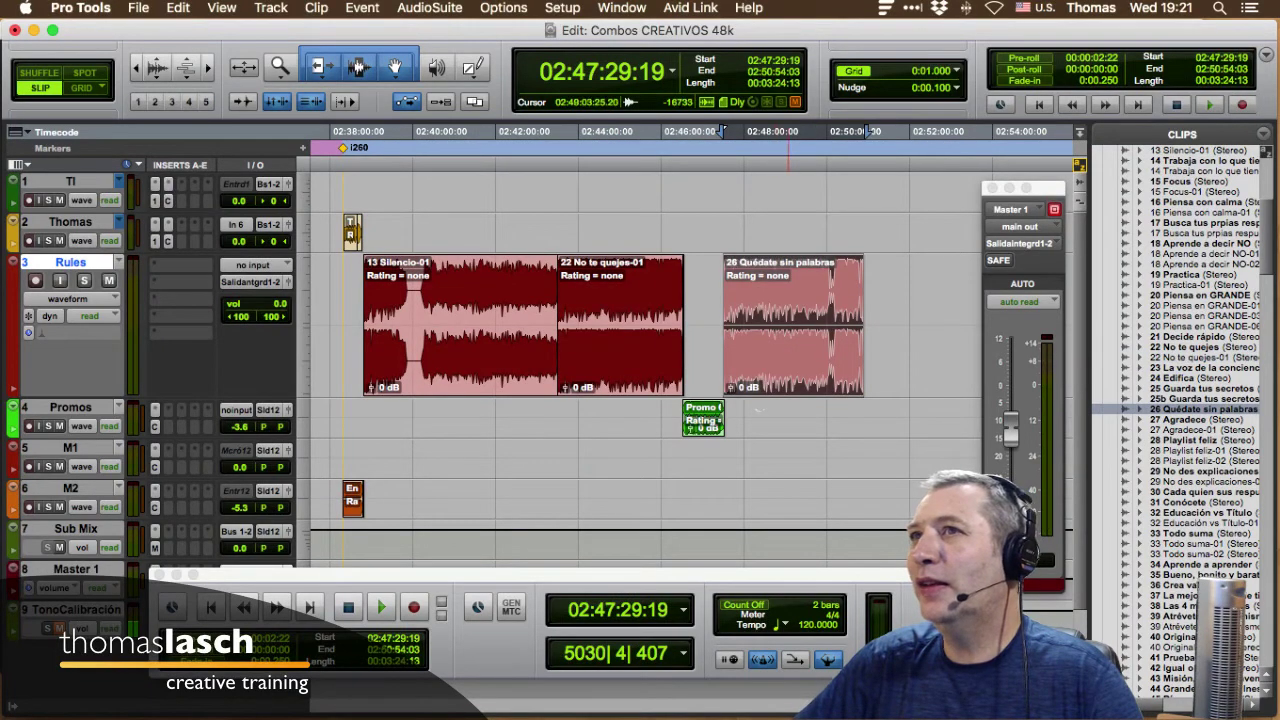
click(468, 376)
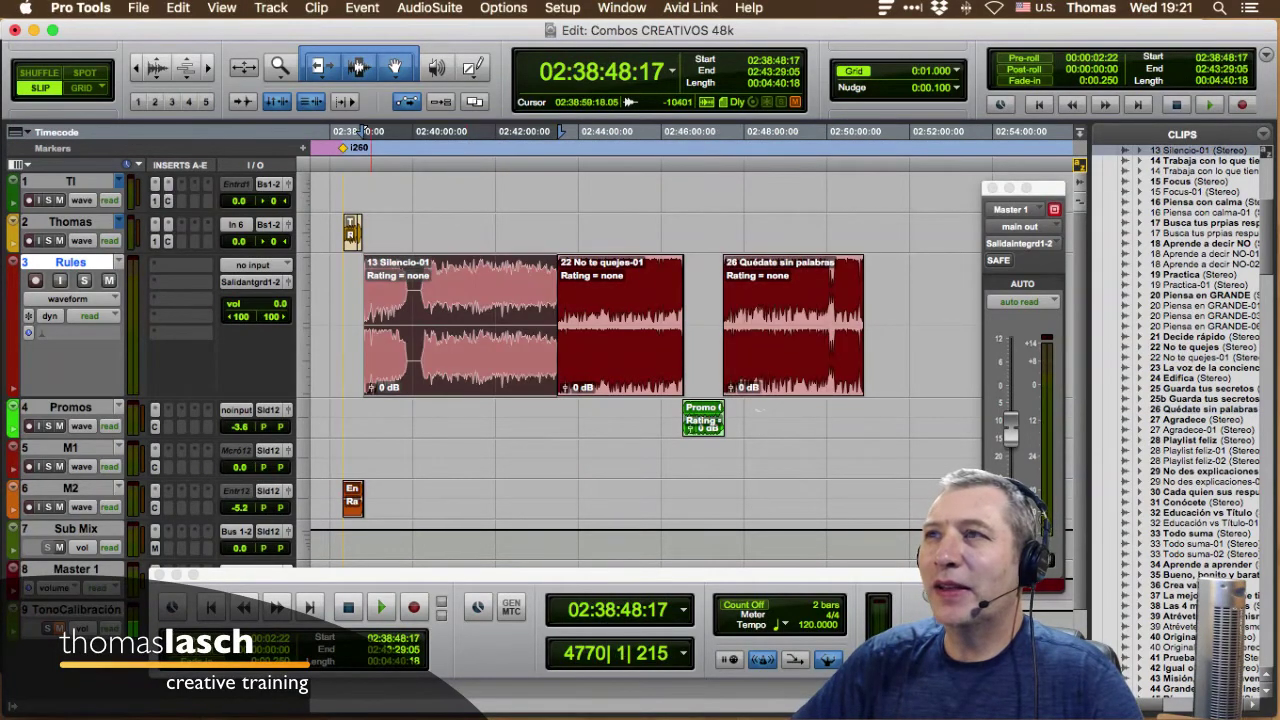
key(ctrl+Tab)
key(ctrl+Tab)
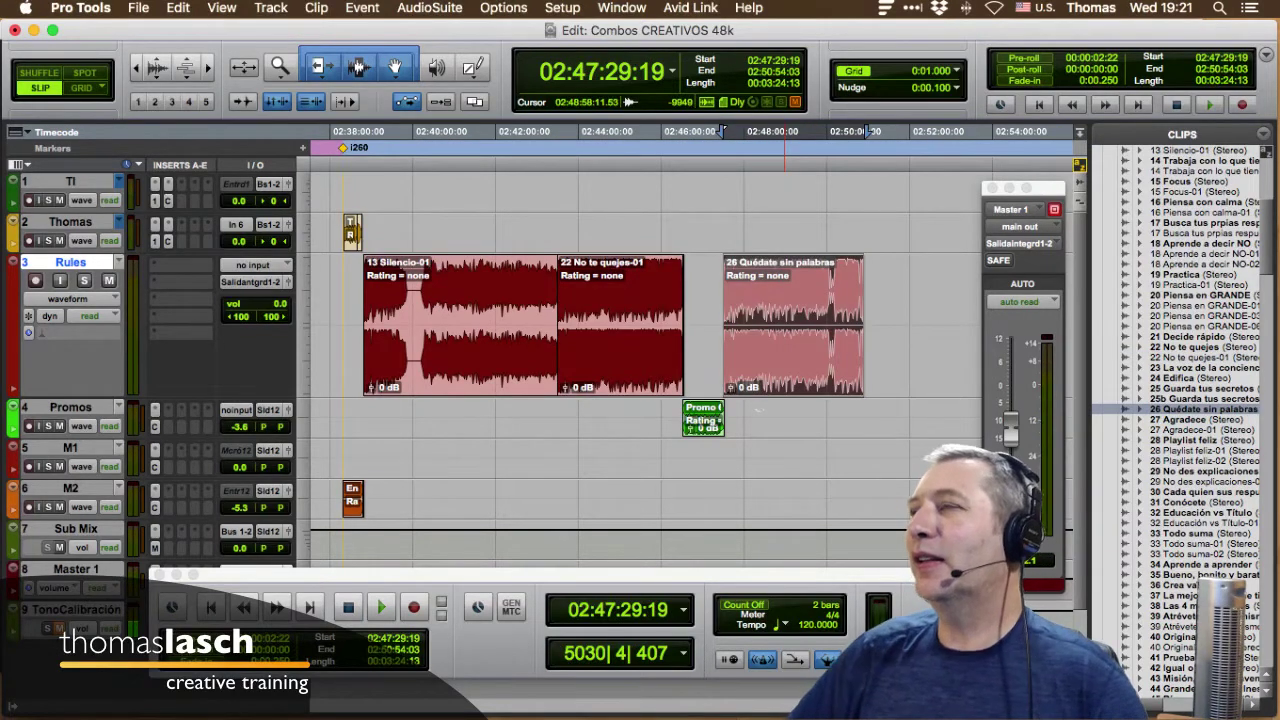
Select the promo clip on the Promos track, keeping its compact track height, and reselect the music clip's range on M2.
click(707, 428)
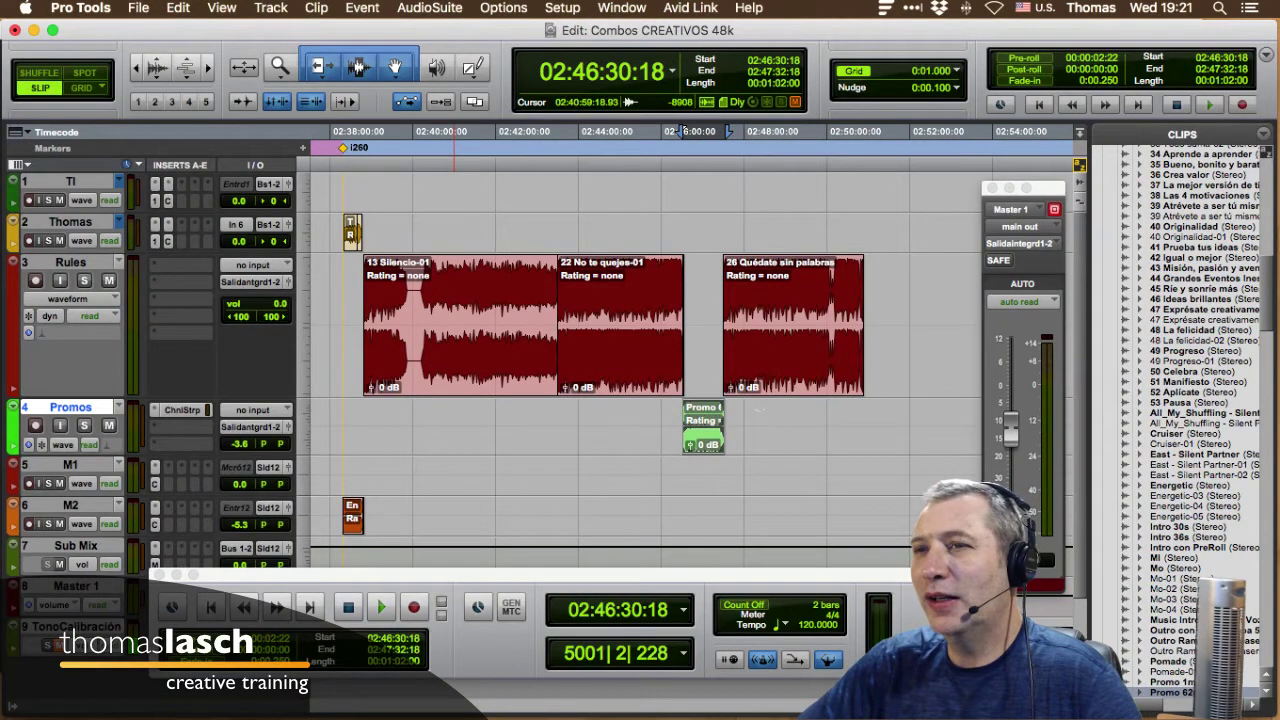
key(ctrl+Down)
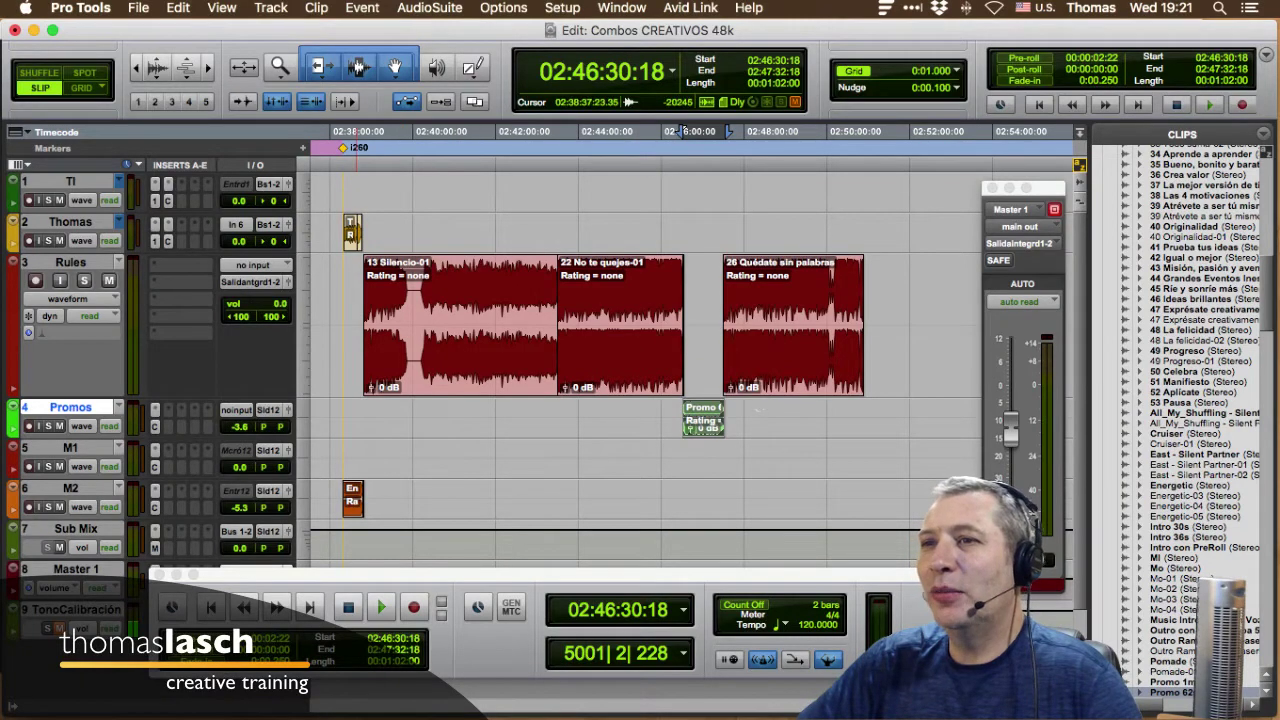
click(345, 131)
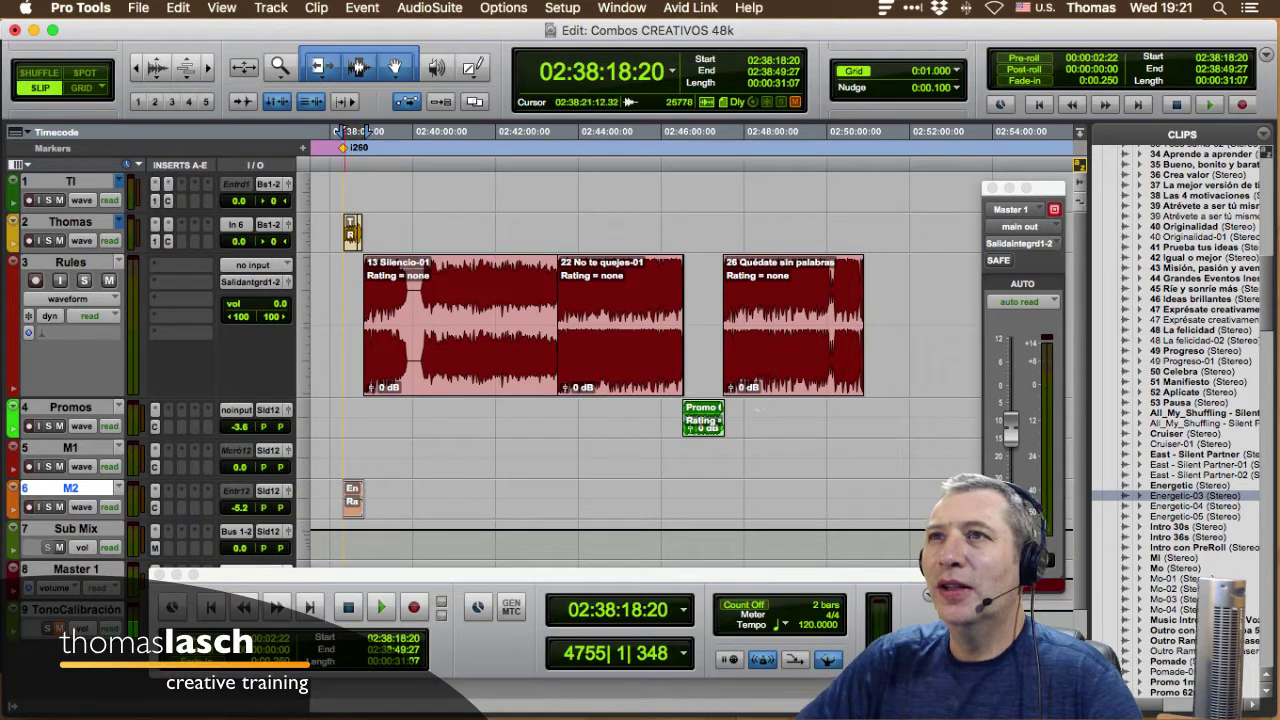
Play the intro from 02:38:18:20 at a closer zoom through the entry of the 13 Silencio-01 song.
click(343, 262)
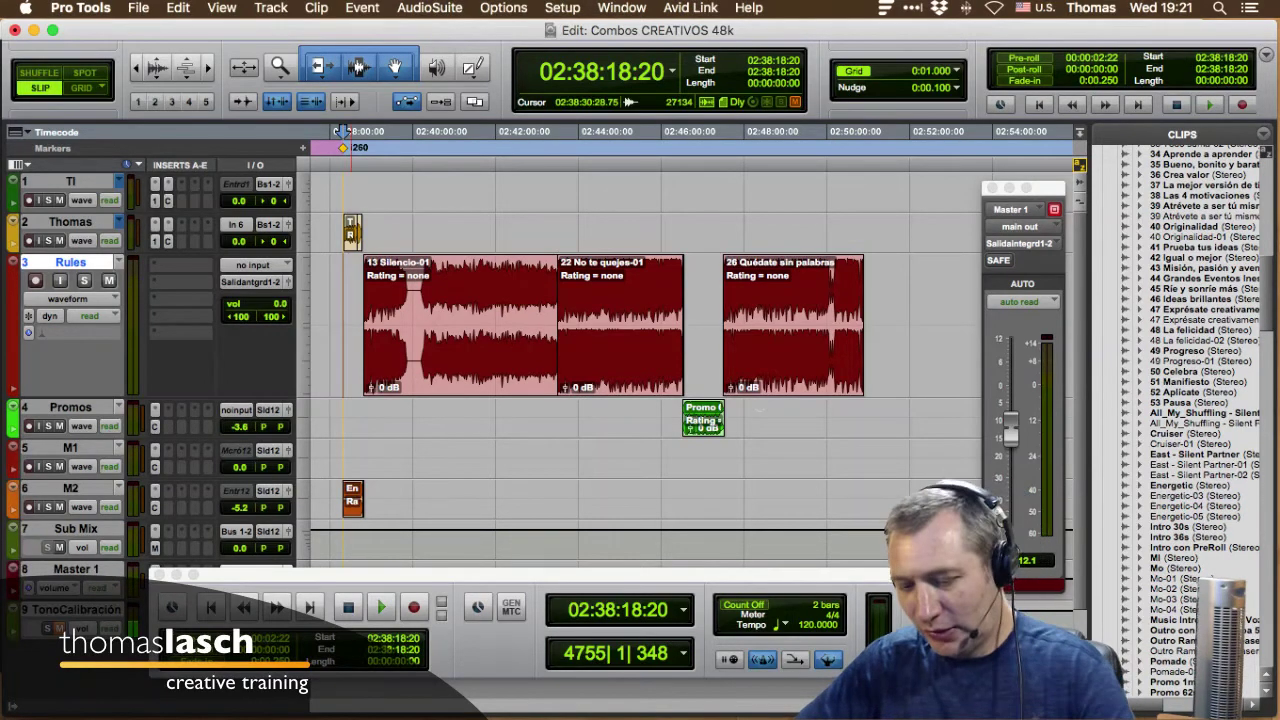
key(t)
key(t)
scroll(573, 325, right, 3)
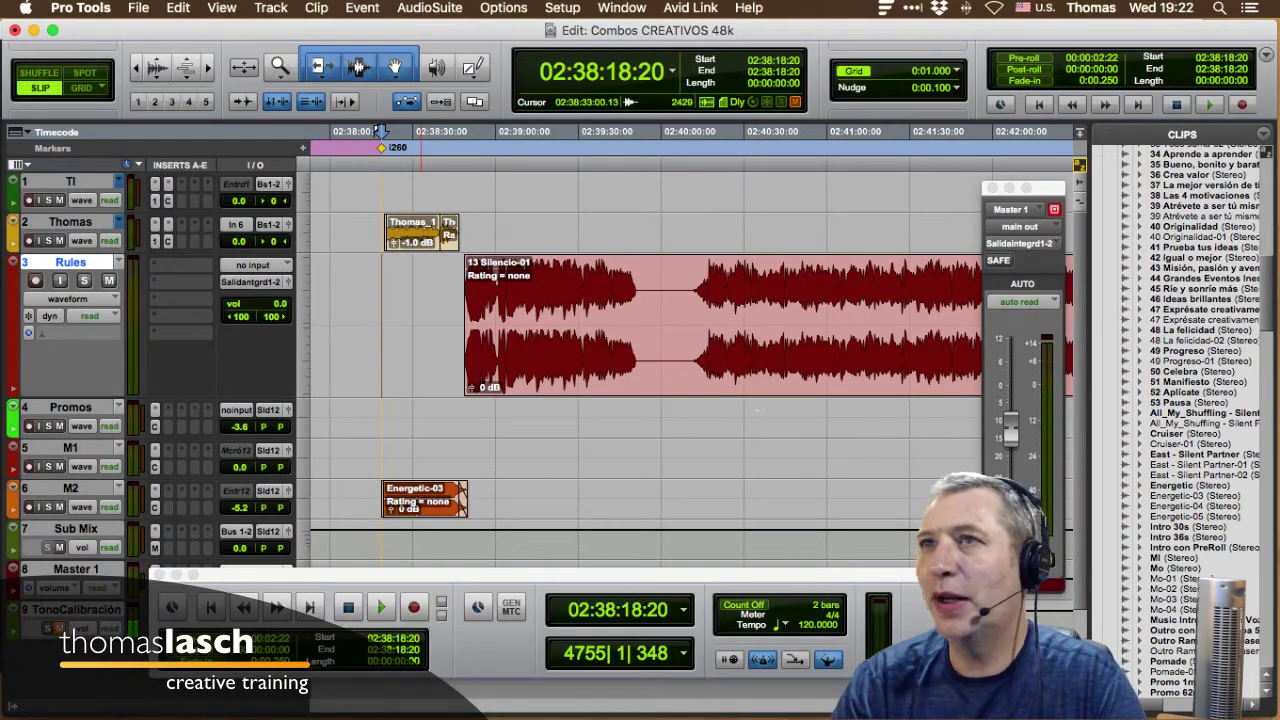
key(space)
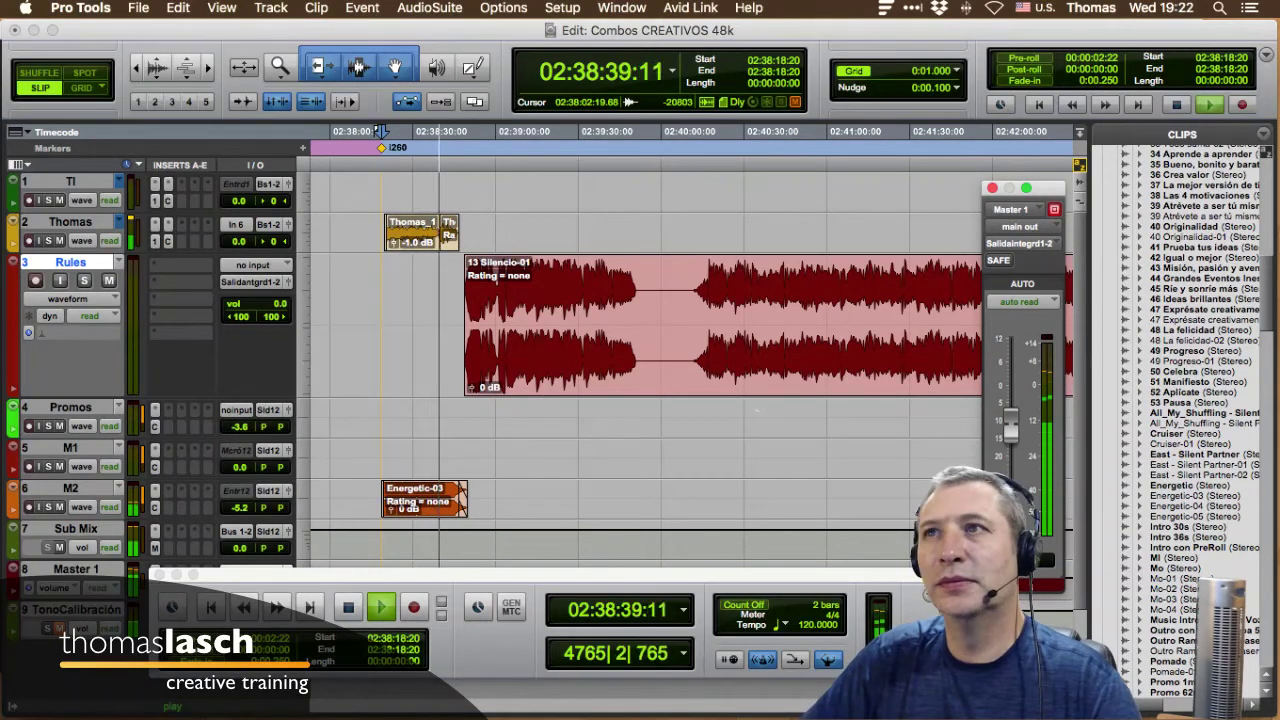
click(428, 290)
key(t)
key(t)
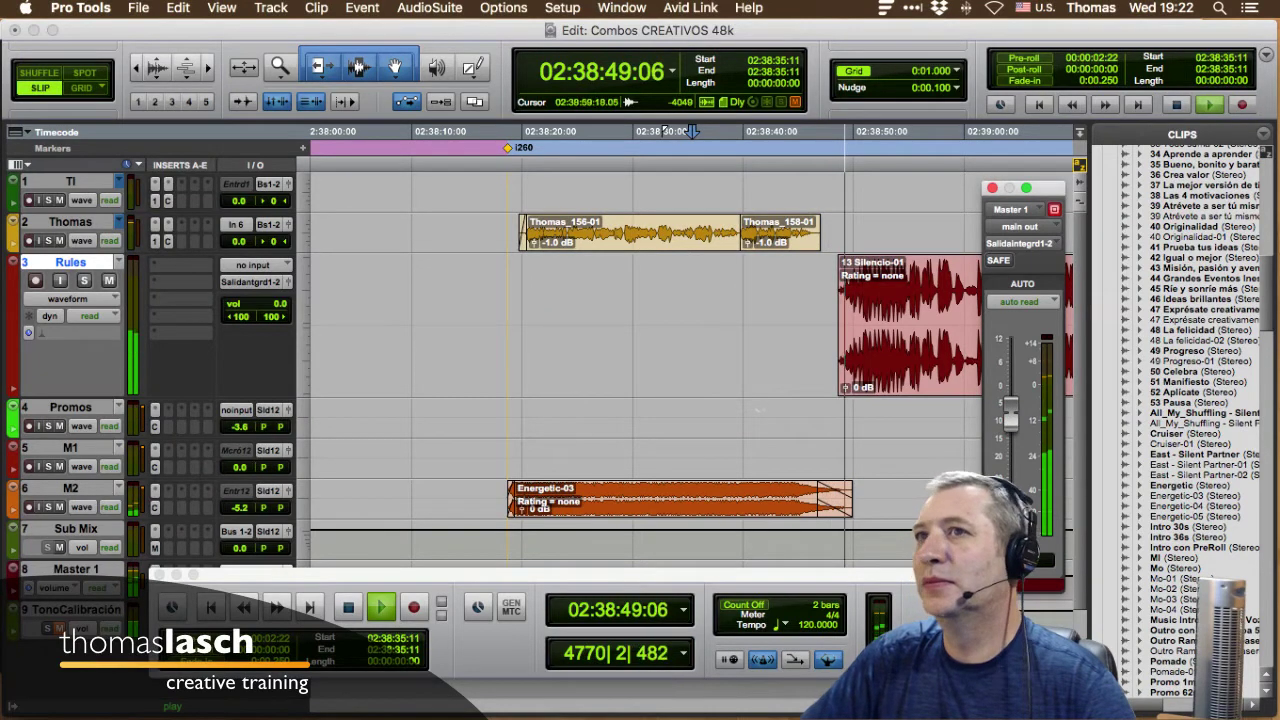
key(space)
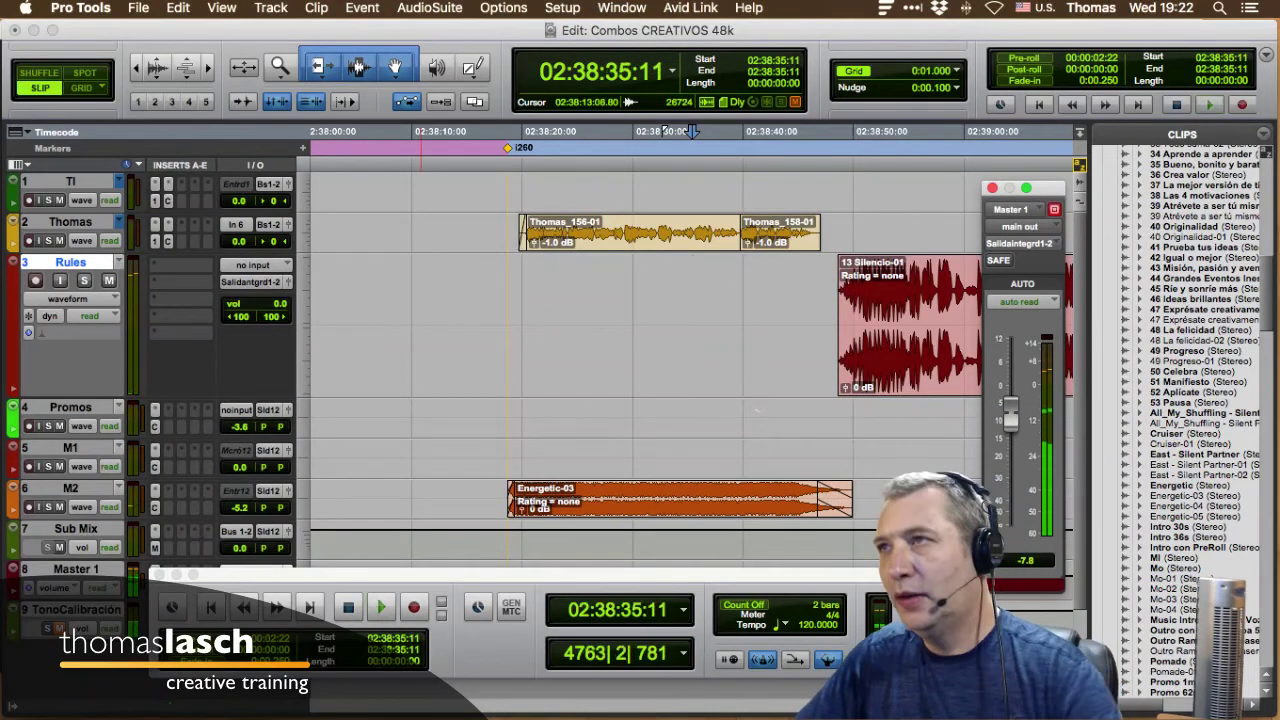
Select the Energetic-03 clip and increase the height of the M2 track.
click(518, 285)
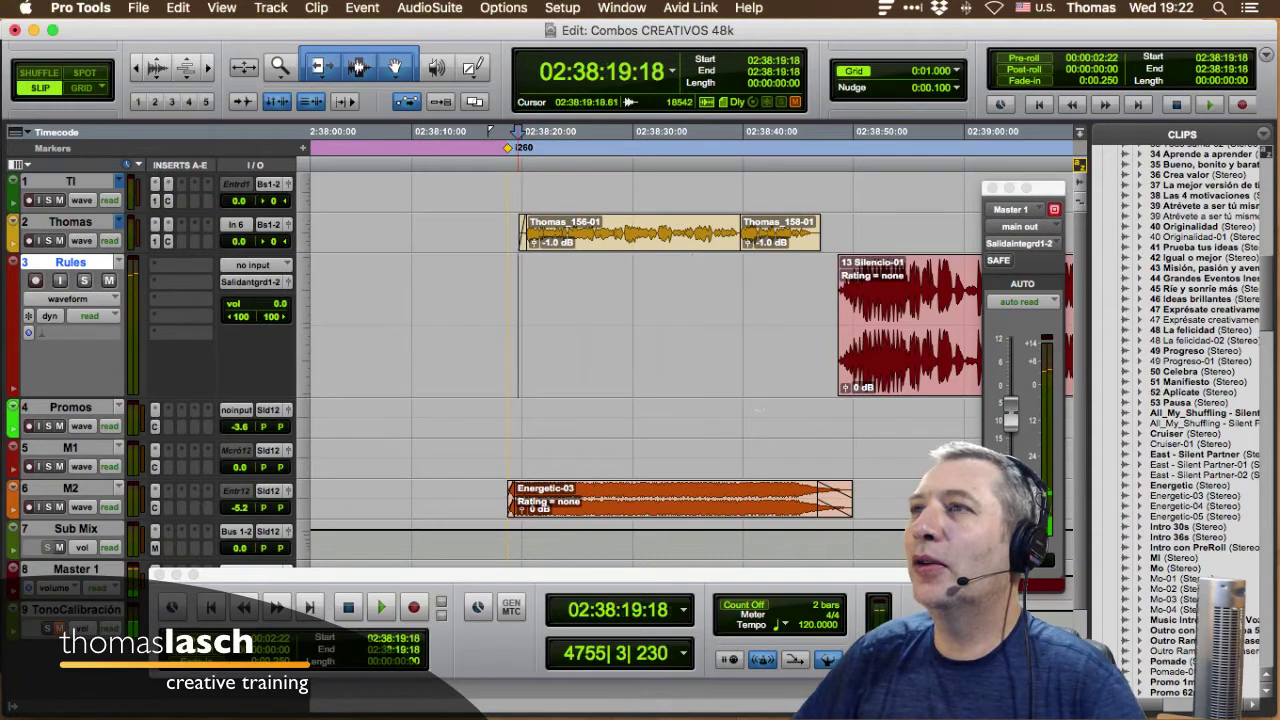
click(578, 508)
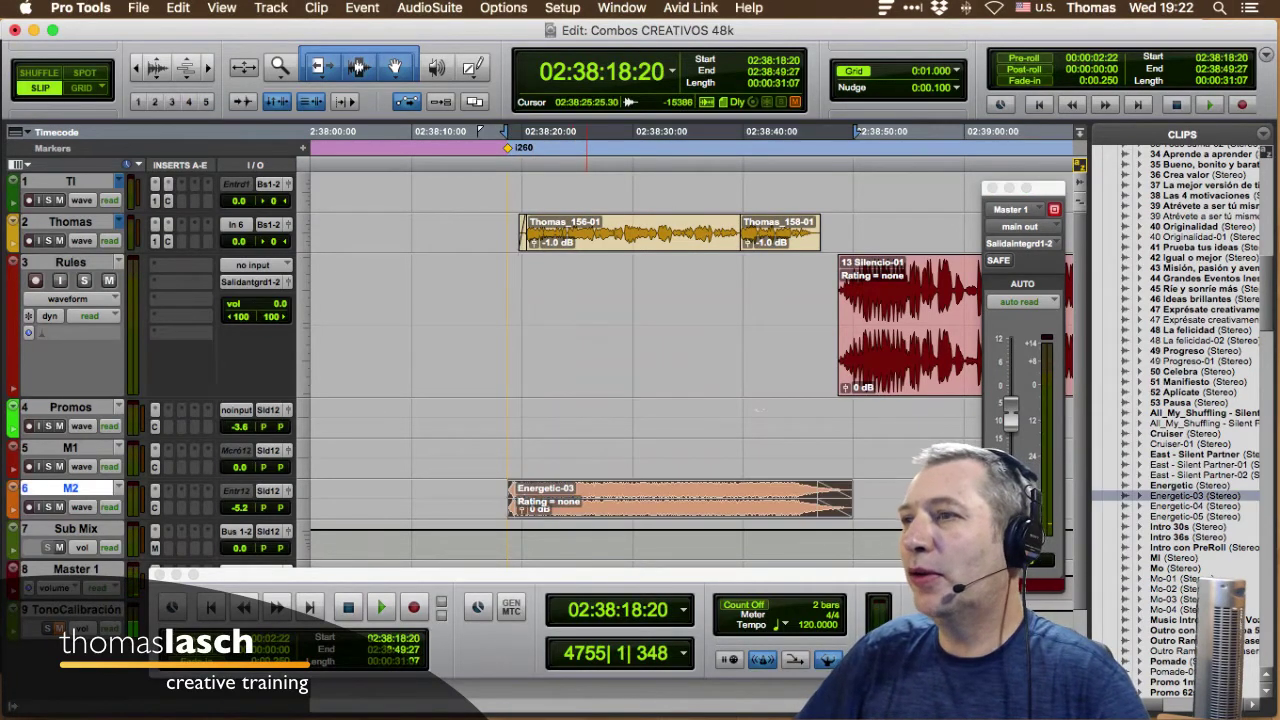
key(ctrl+Down)
key(ctrl+Down)
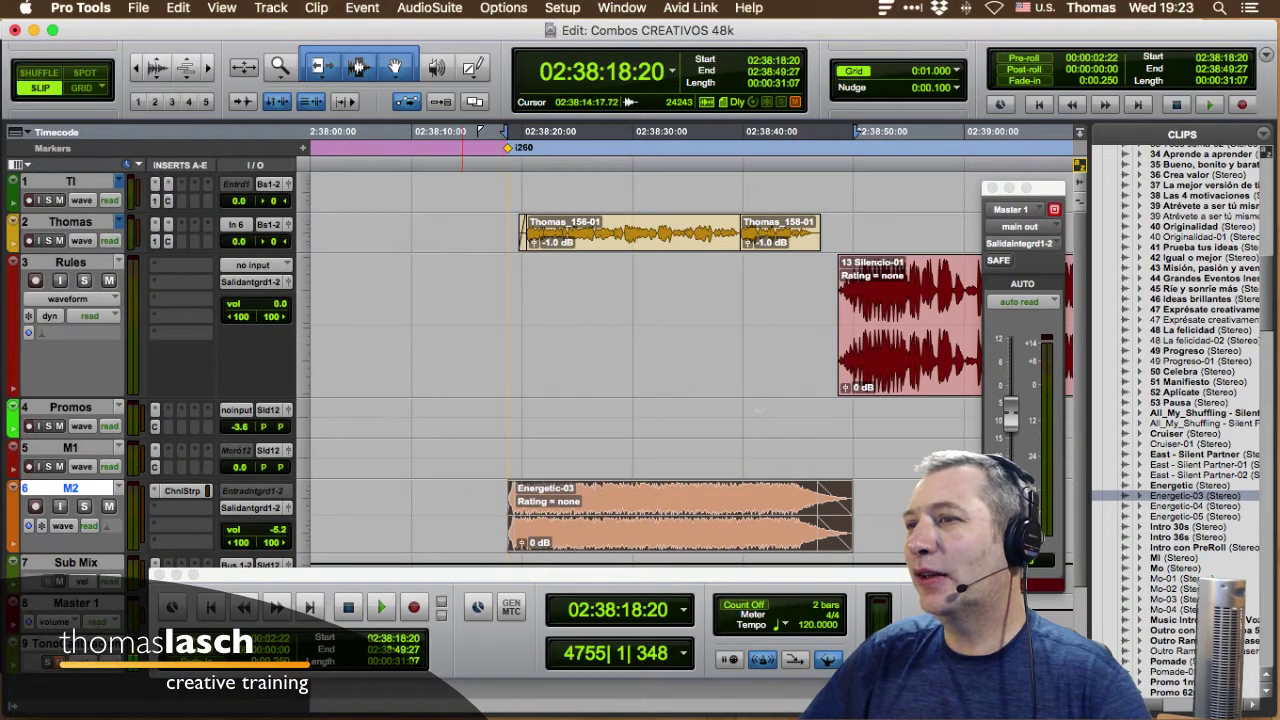
Delete the existing fade-in at the start of the Energetic-03 clip on M2.
click(463, 516)
click(511, 530)
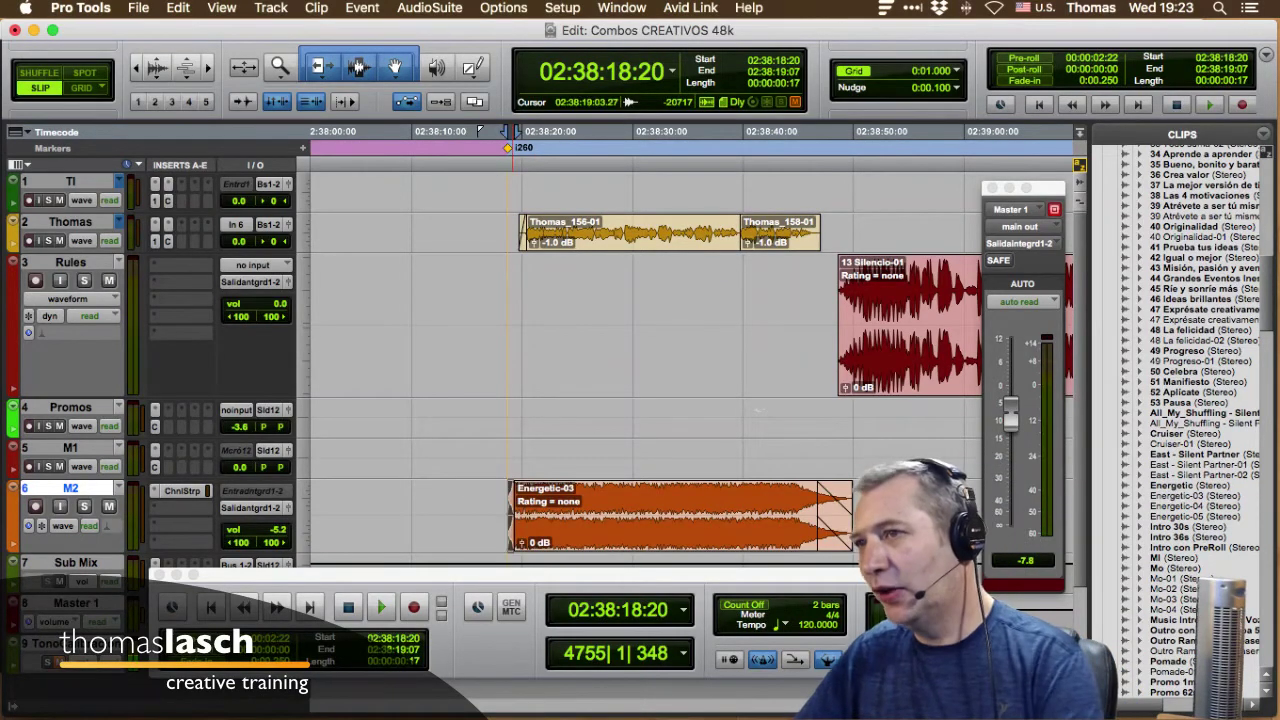
key(BackSpace)
click(510, 530)
Extend the start of the Energetic-03 clip backwards to about 02:36:09:28 to expose its earlier audio.
drag(512, 515, 328, 515)
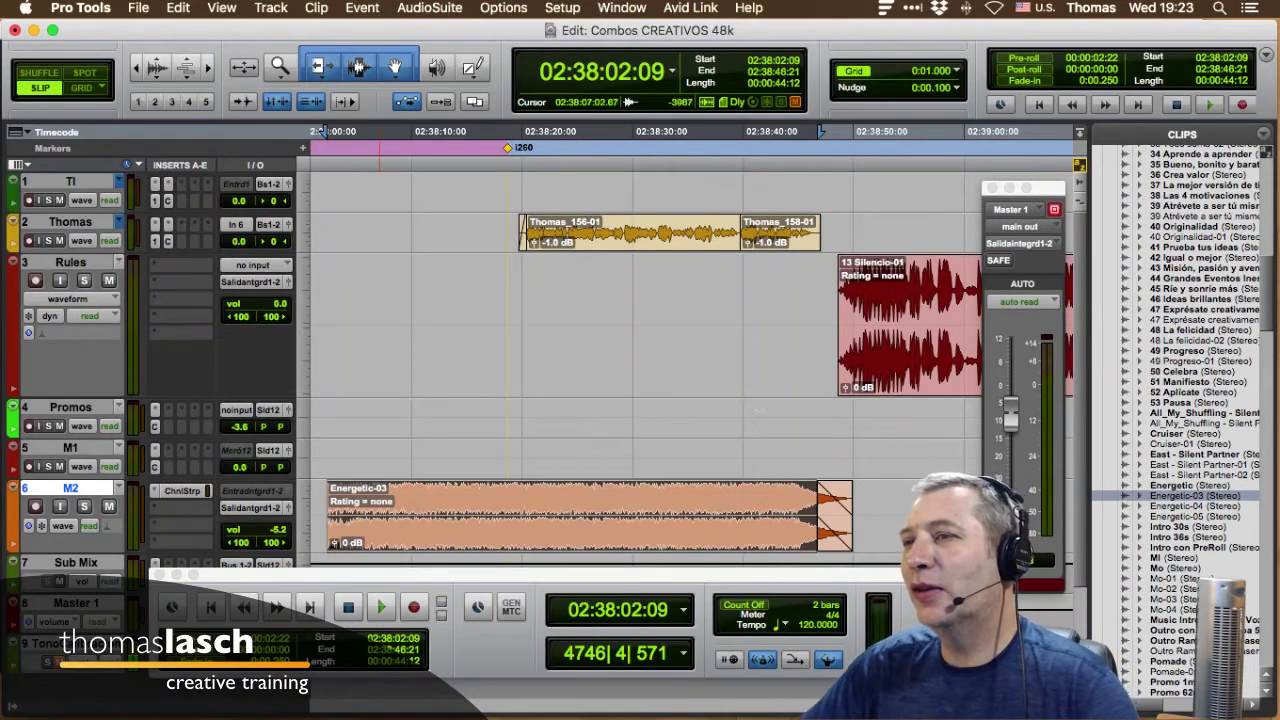
key(r)
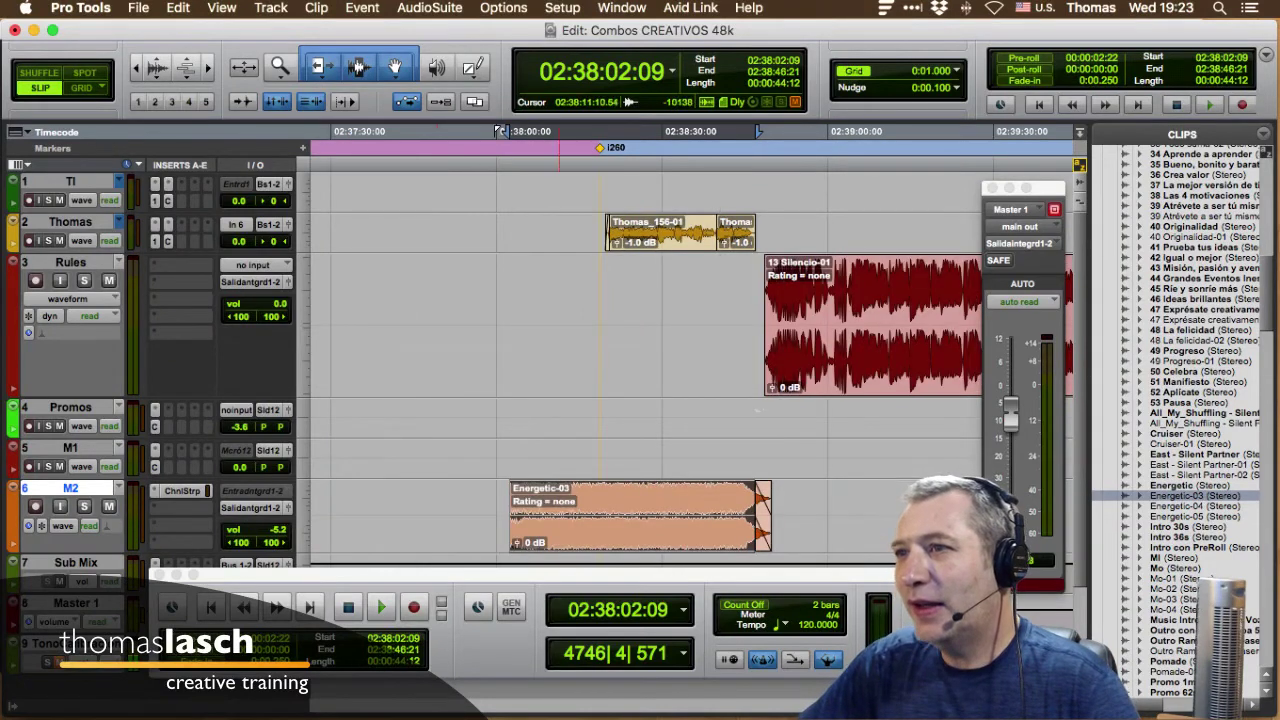
drag(509, 515, 334, 515)
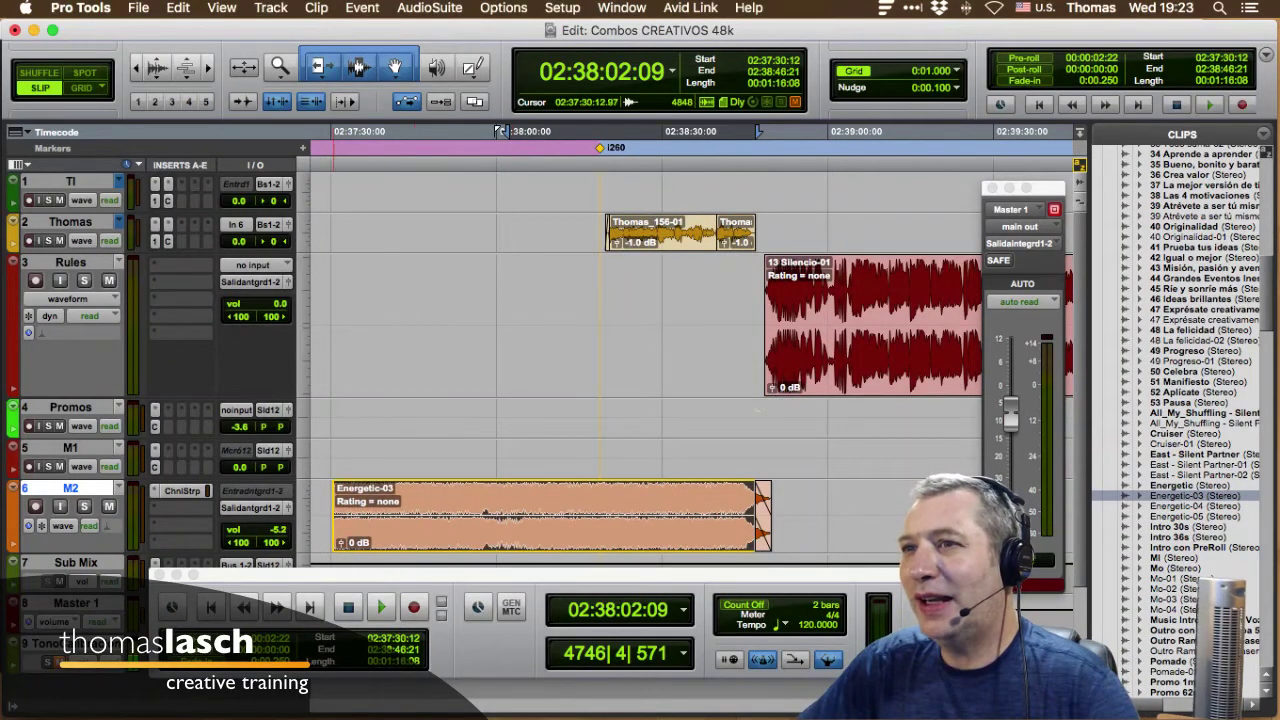
key(r)
drag(513, 515, 335, 515)
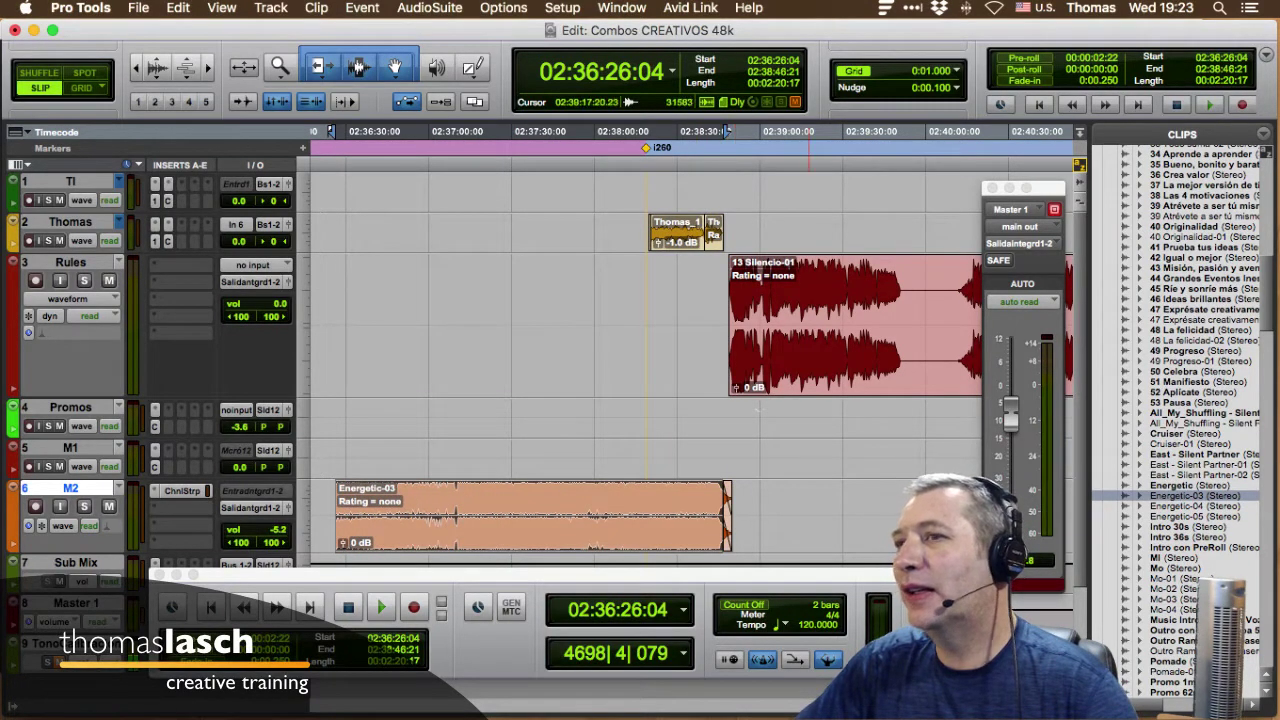
scroll(757, 409, left, 10)
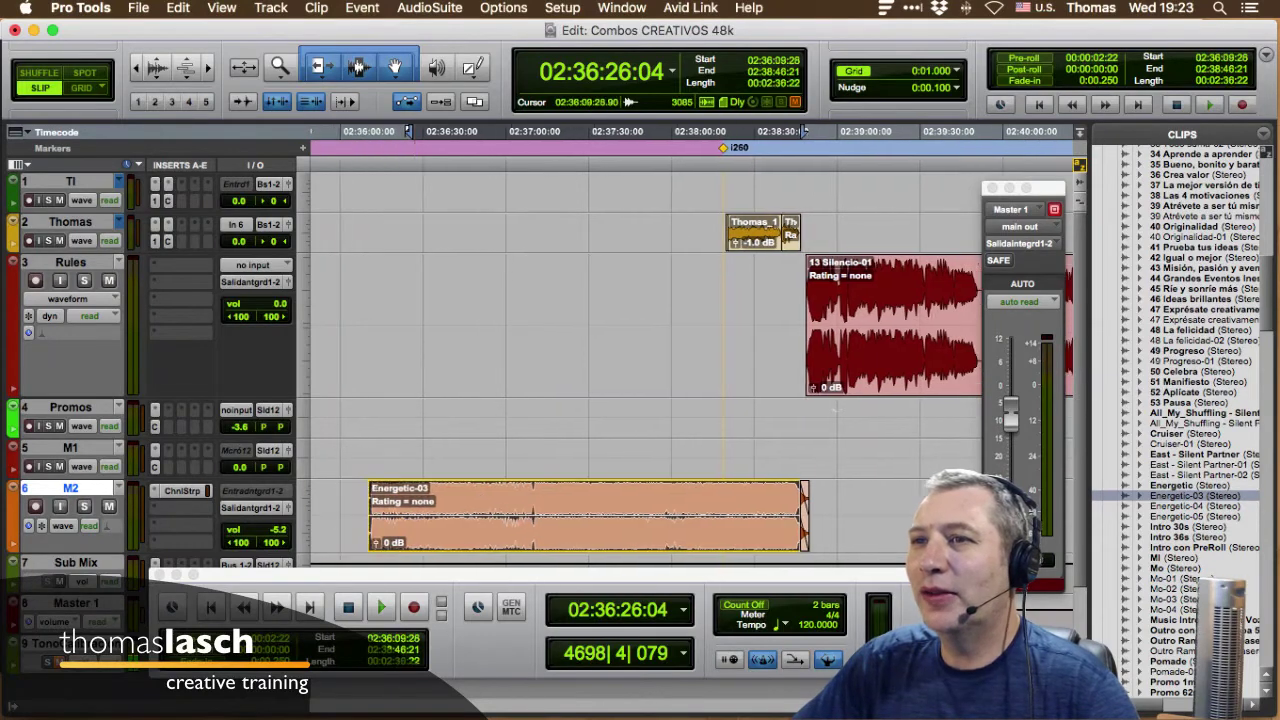
scroll(757, 410, right, 5)
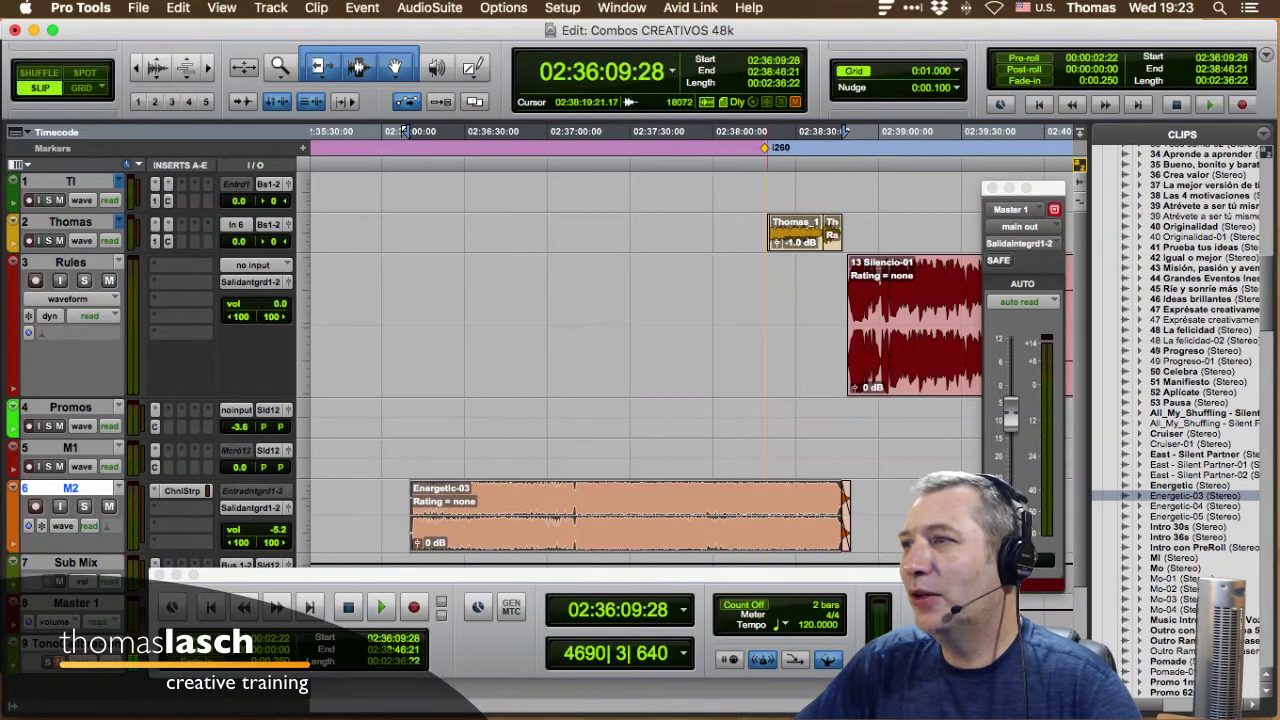
Trim the start of the Energetic-03 clip to the i260 marker at 02:38:18:20.
click(757, 410)
key(t)
key(t)
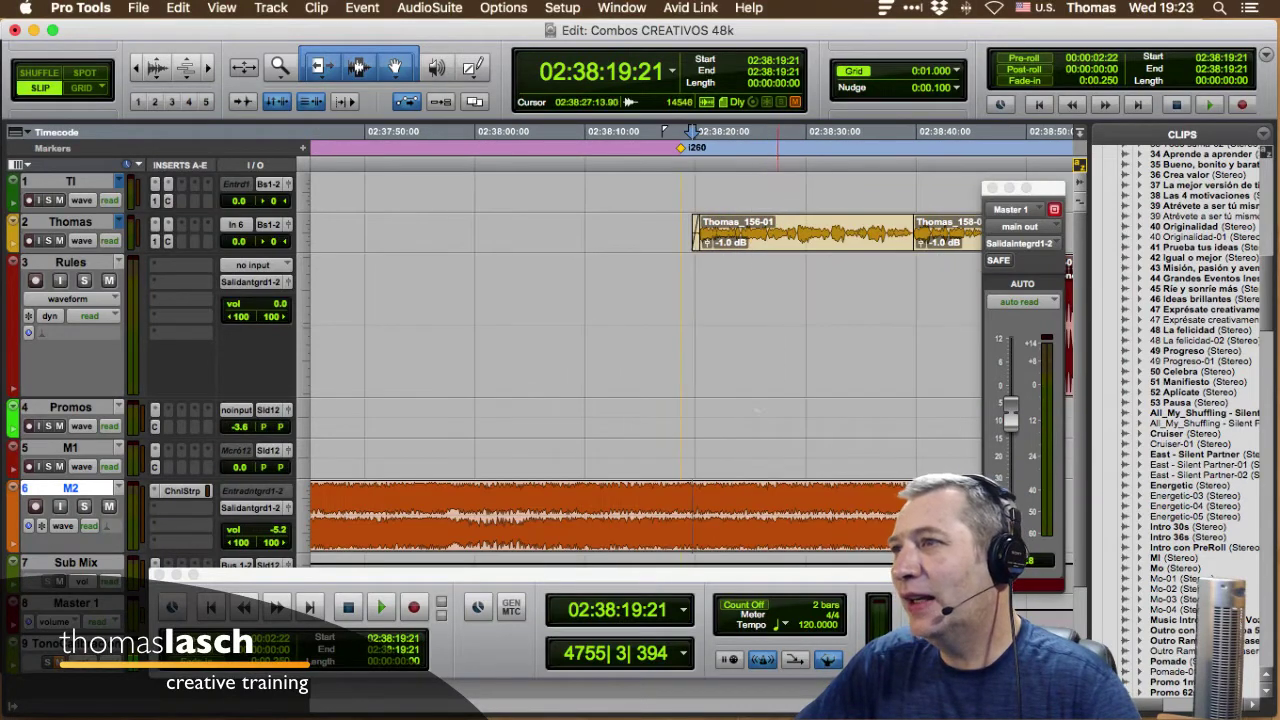
click(681, 147)
click(681, 147)
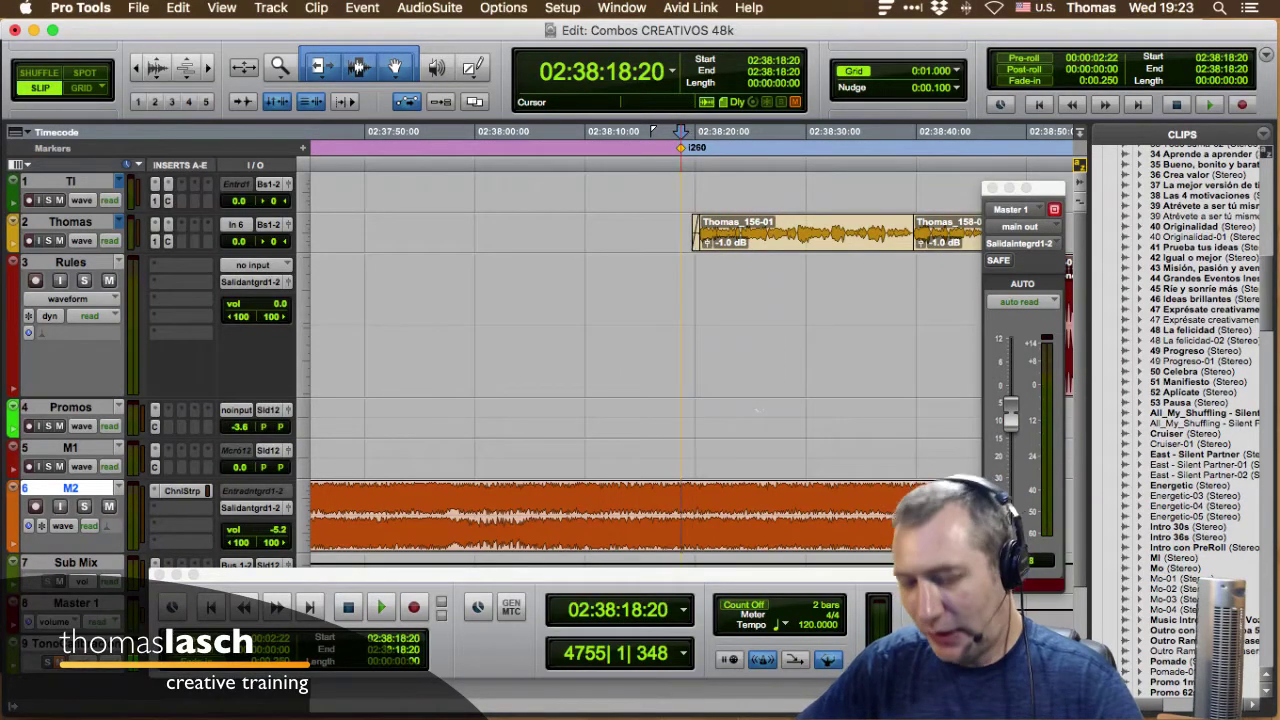
key(a)
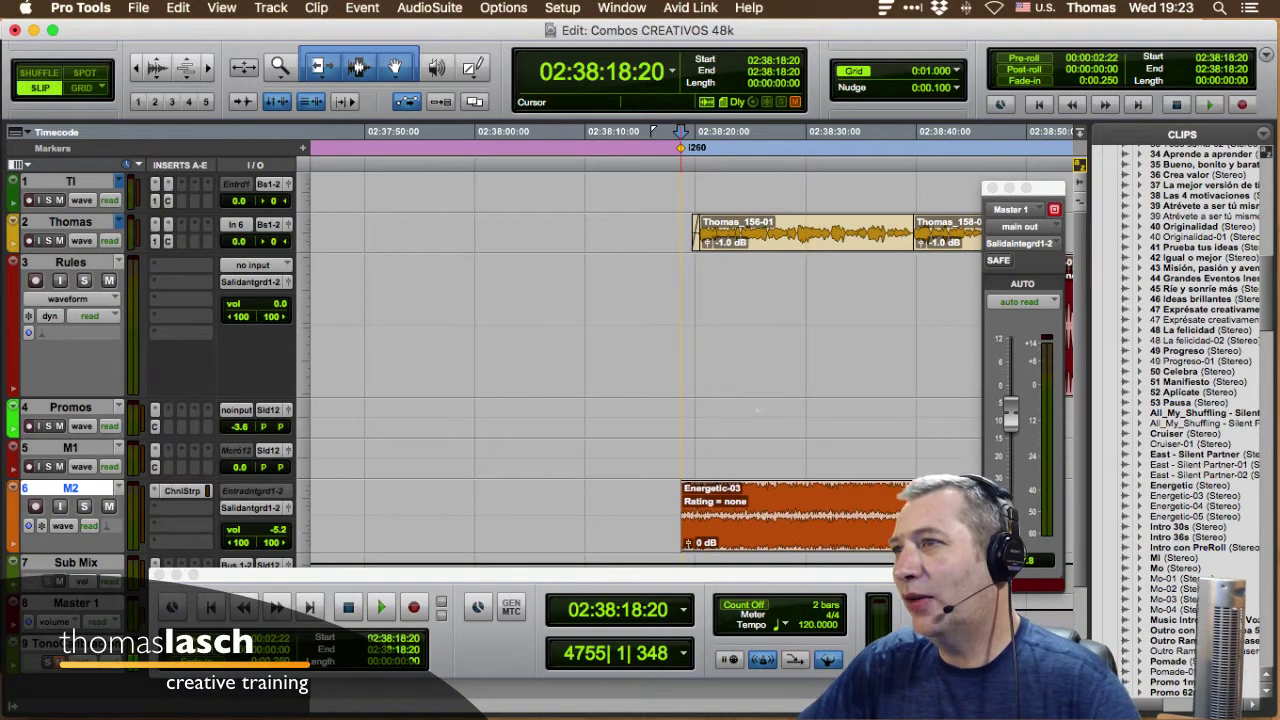
Create a fade-in of about 1.5 seconds at the start of Energetic-03 and audition it from 02:38:18:17.
key(t)
key(t)
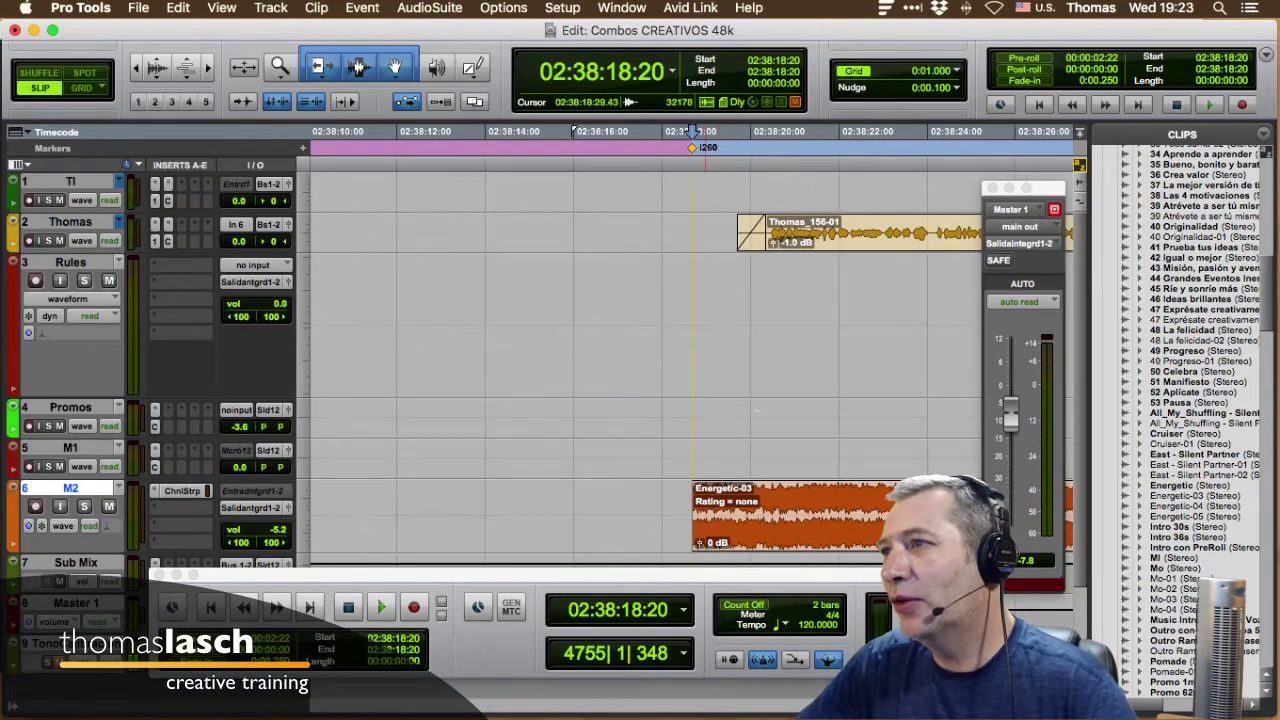
drag(696, 487, 759, 487)
click(688, 500)
key(space)
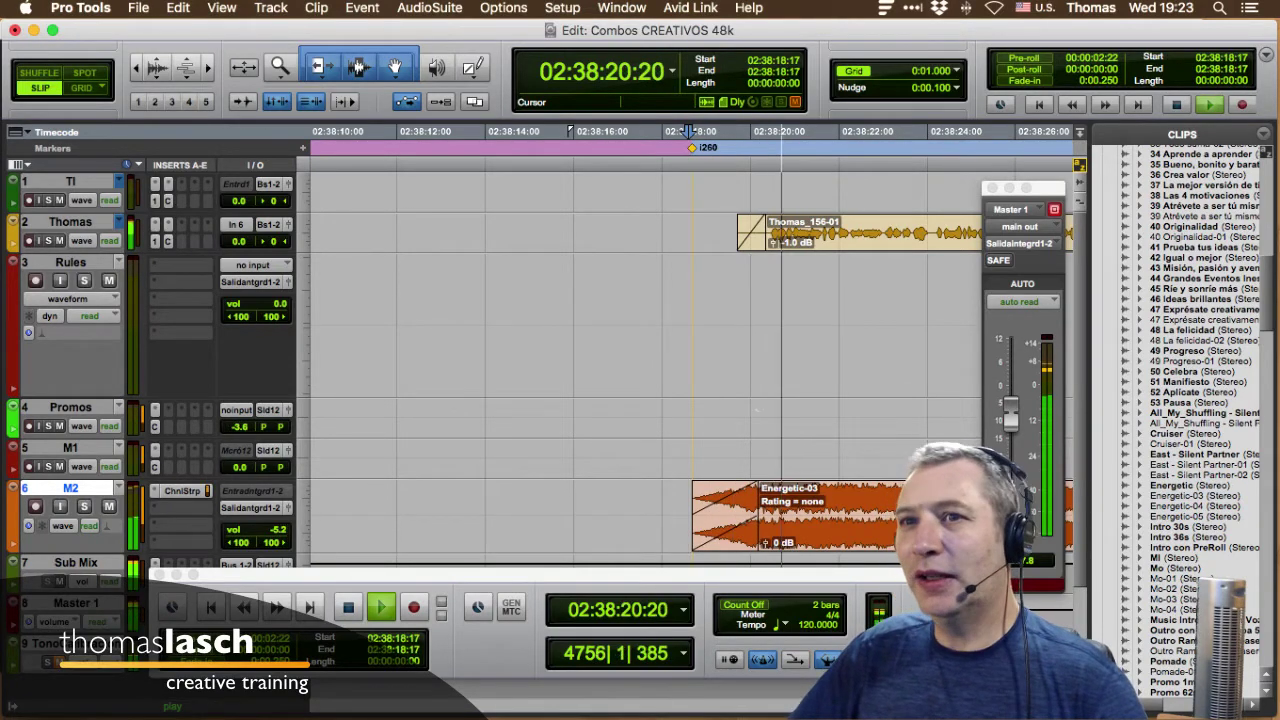
key(space)
Move the transport window clear of the M2 track and play the intro again from 02:38:18:17.
drag(652, 574, 648, 616)
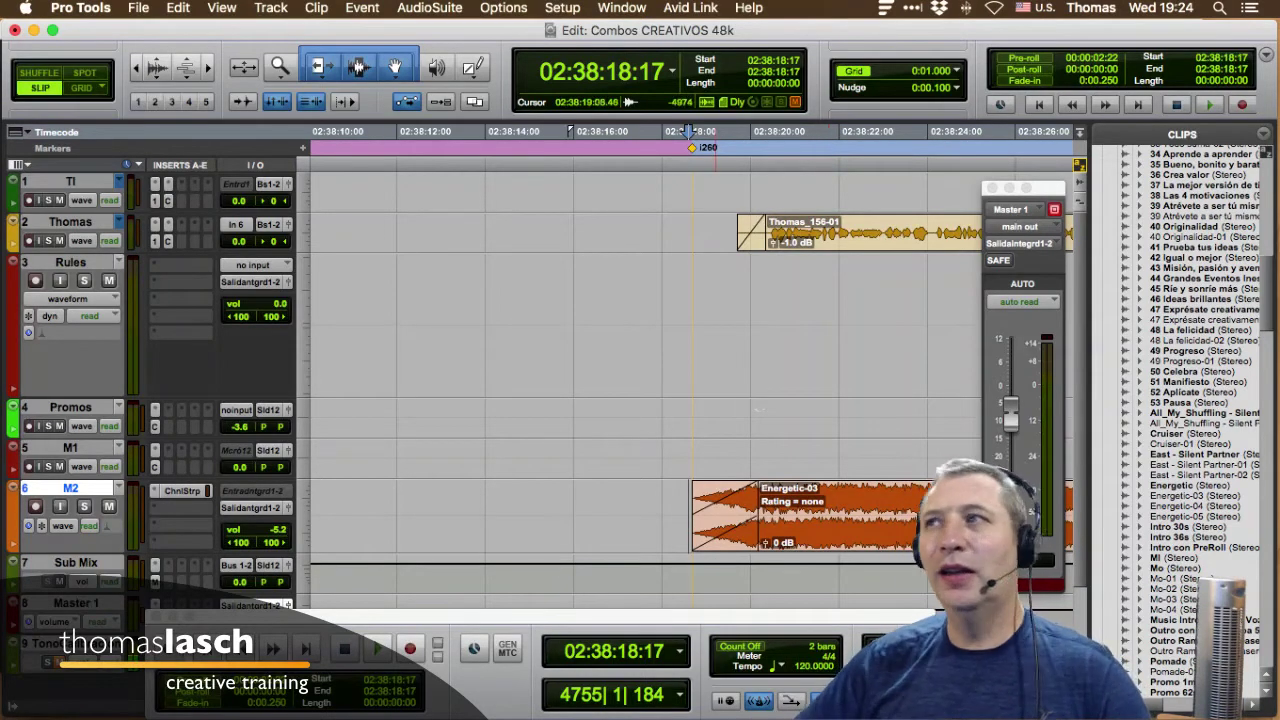
scroll(758, 410, right, 5)
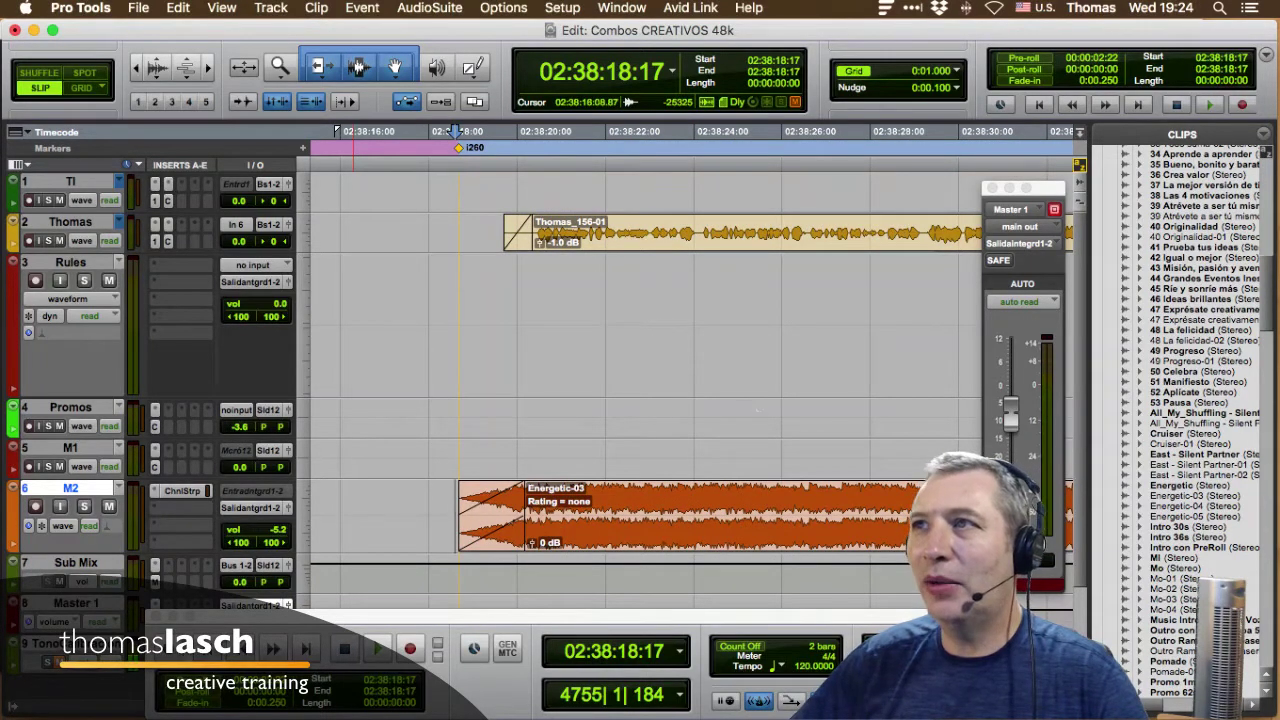
key(space)
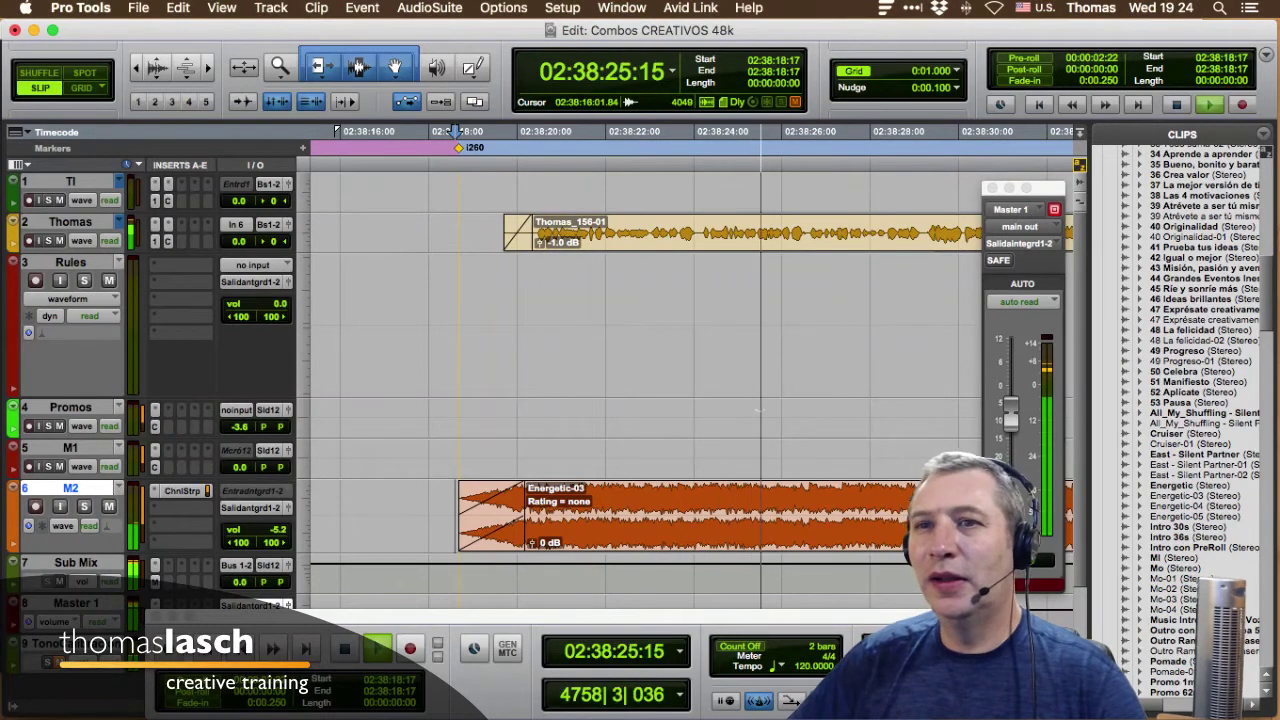
Stop playback and review the compressor and side-chain settings of the Channel Strip plug-in on the M2 track.
key(space)
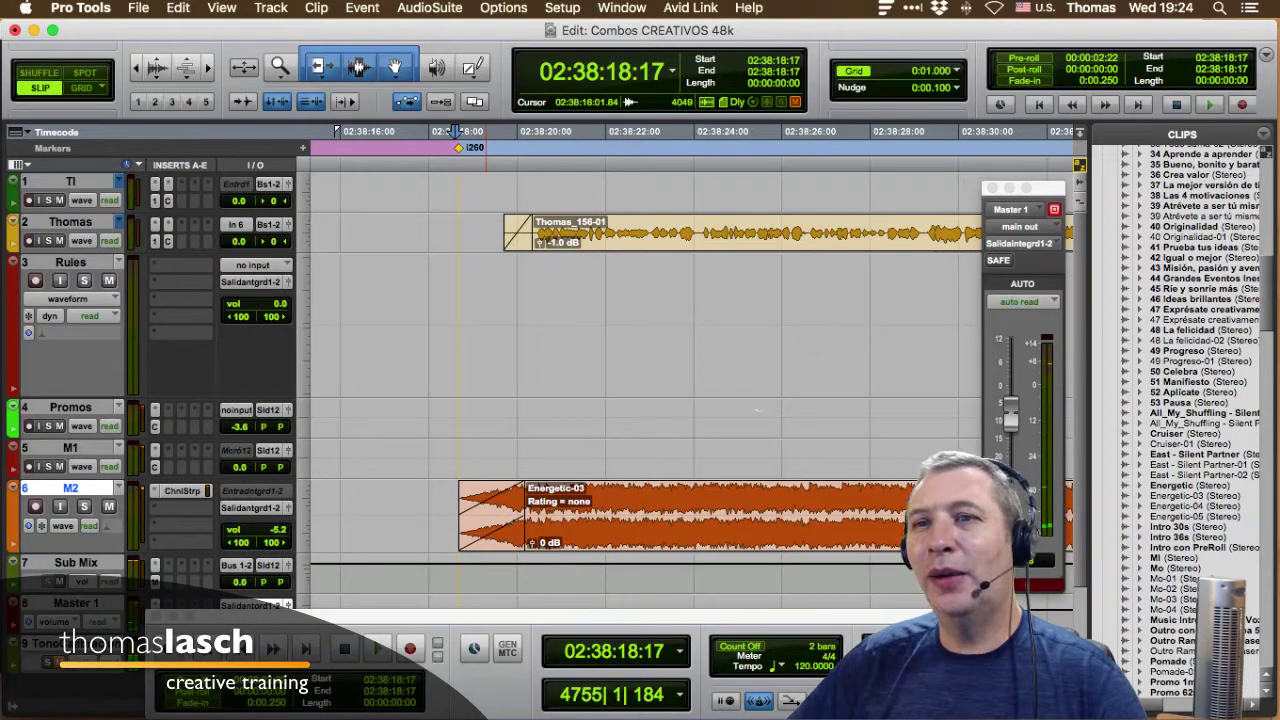
click(182, 491)
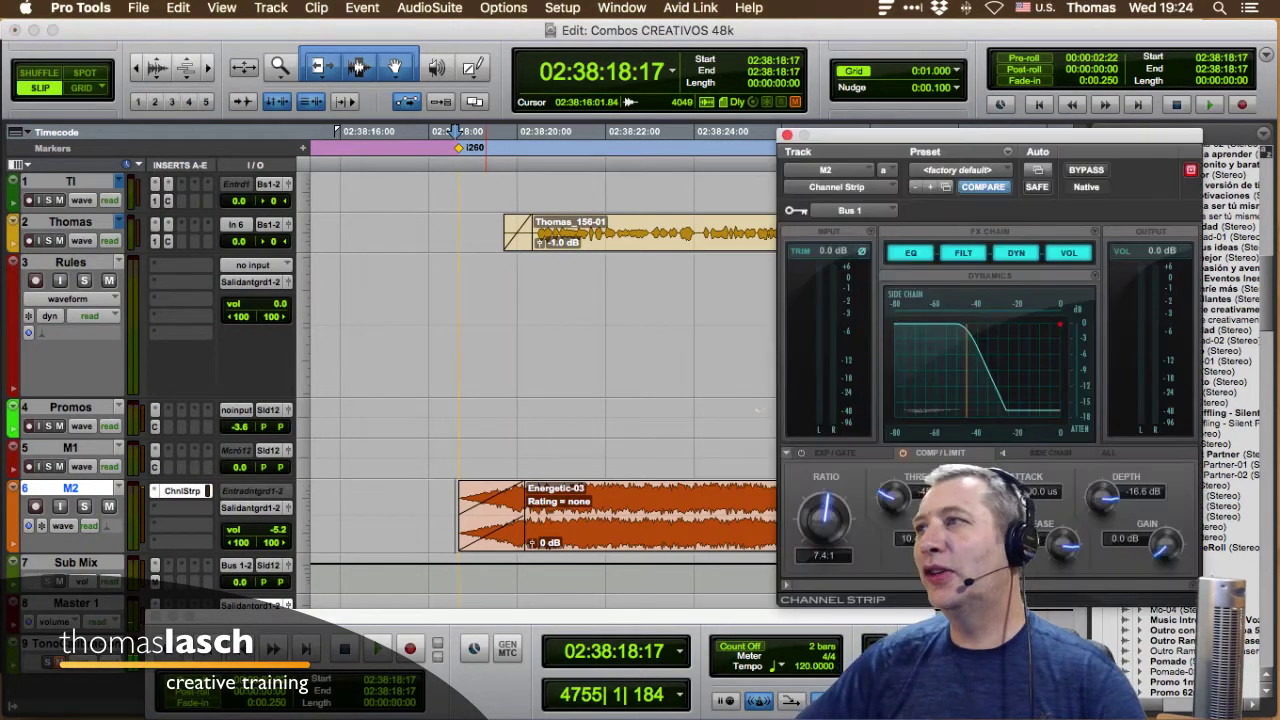
drag(900, 132, 672, 129)
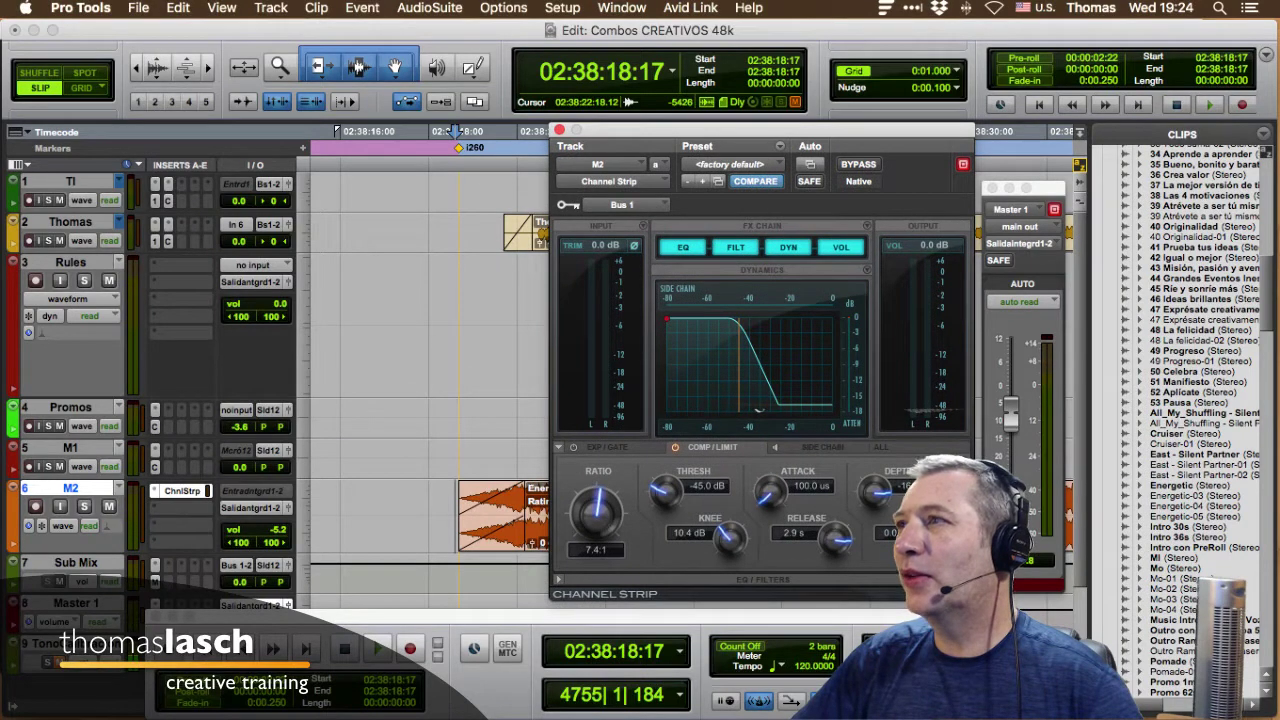
click(822, 447)
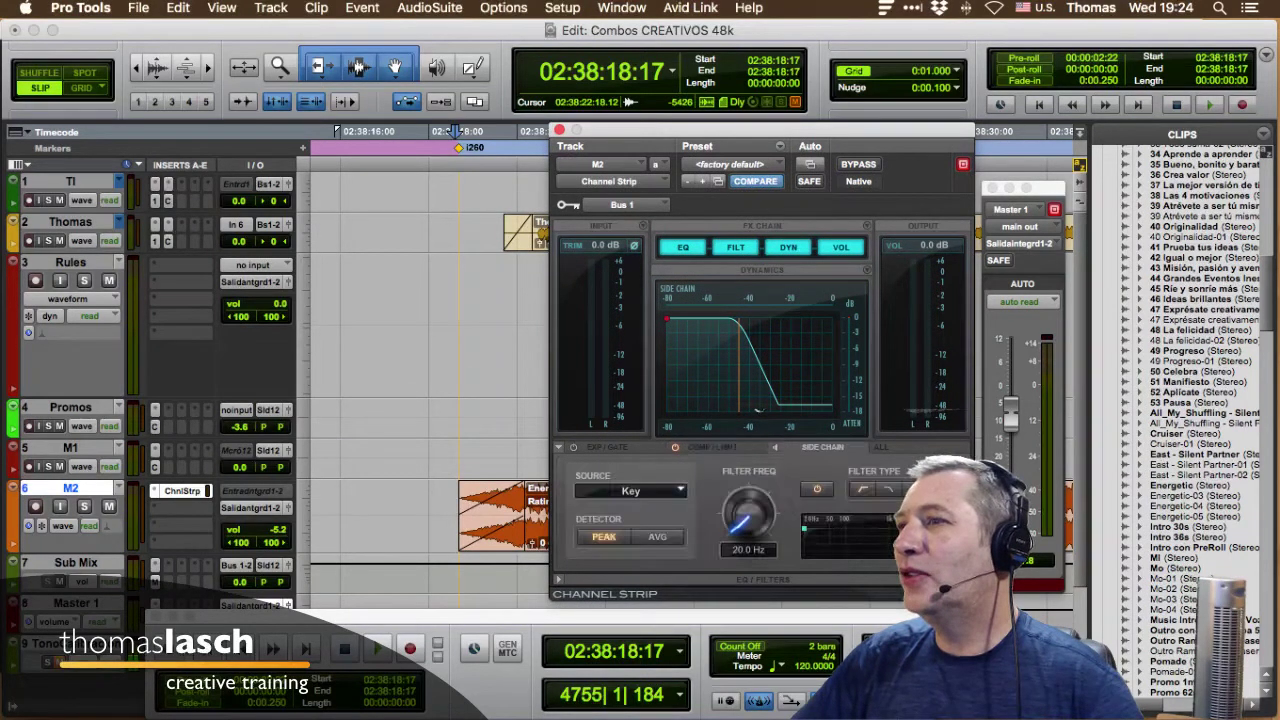
click(712, 447)
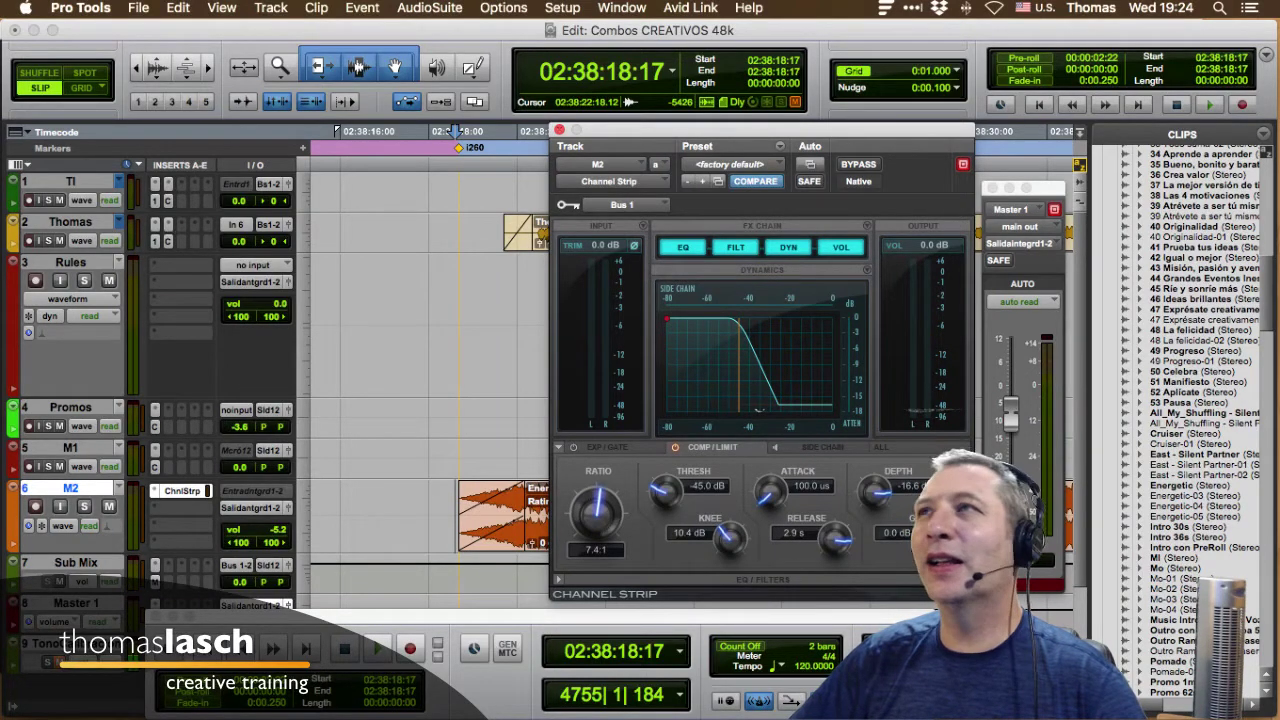
drag(640, 129, 673, 124)
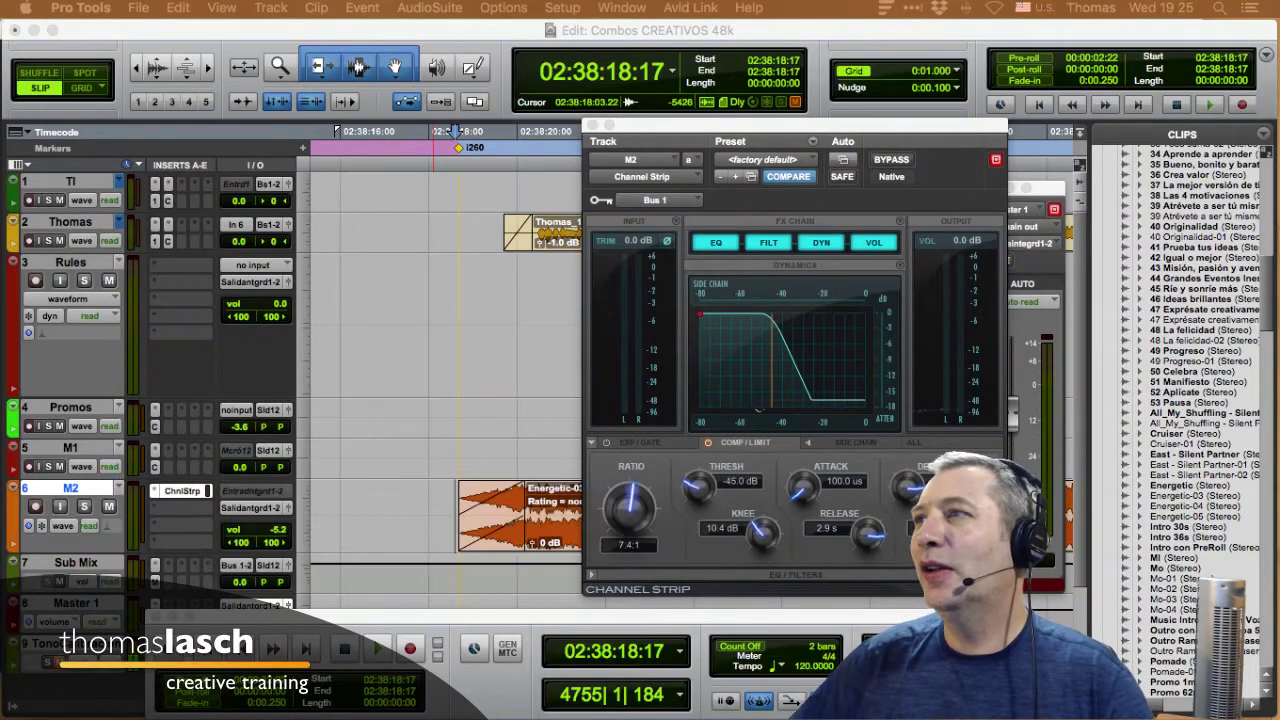
click(592, 124)
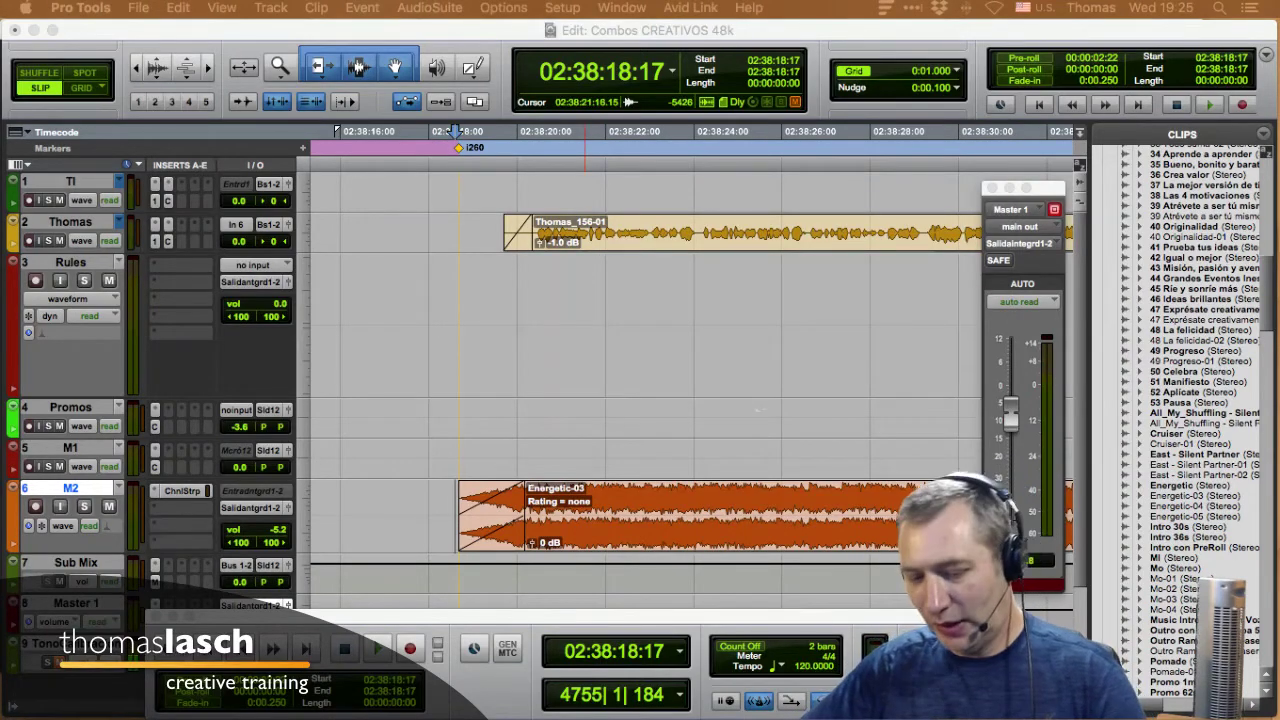
Review the i260 programme by selecting 13 Silencio-01, 22 No te quejes-01, 26 Quédate sin palabras and the promo clip in turn.
key(r)
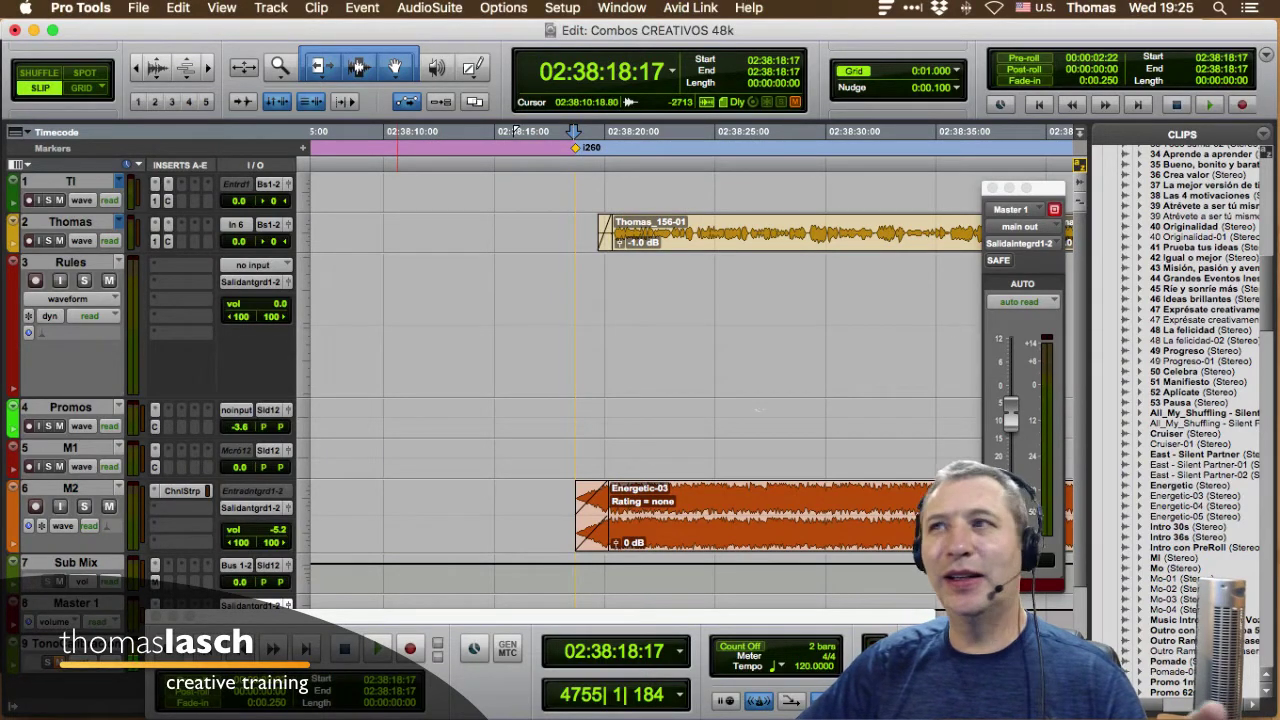
key(super+bracketleft)
key(super+bracketleft)
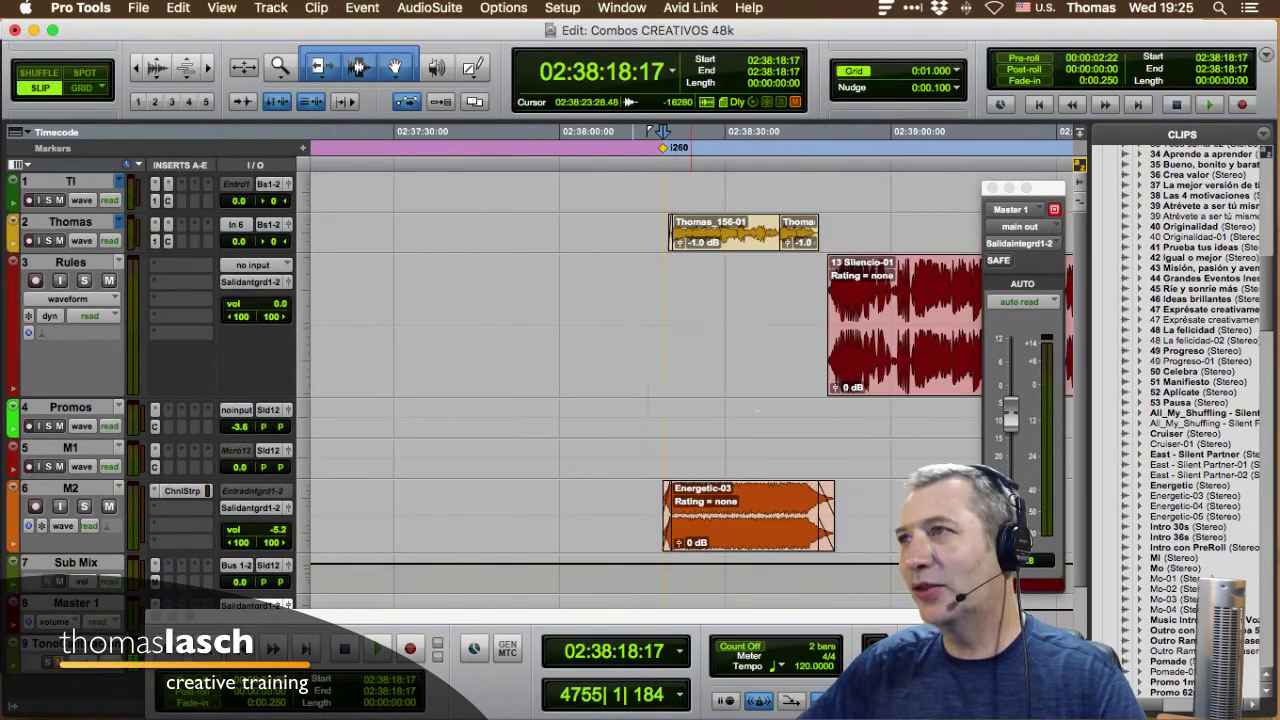
key(super+bracketleft)
key(super+bracketleft)
key(super+bracketleft)
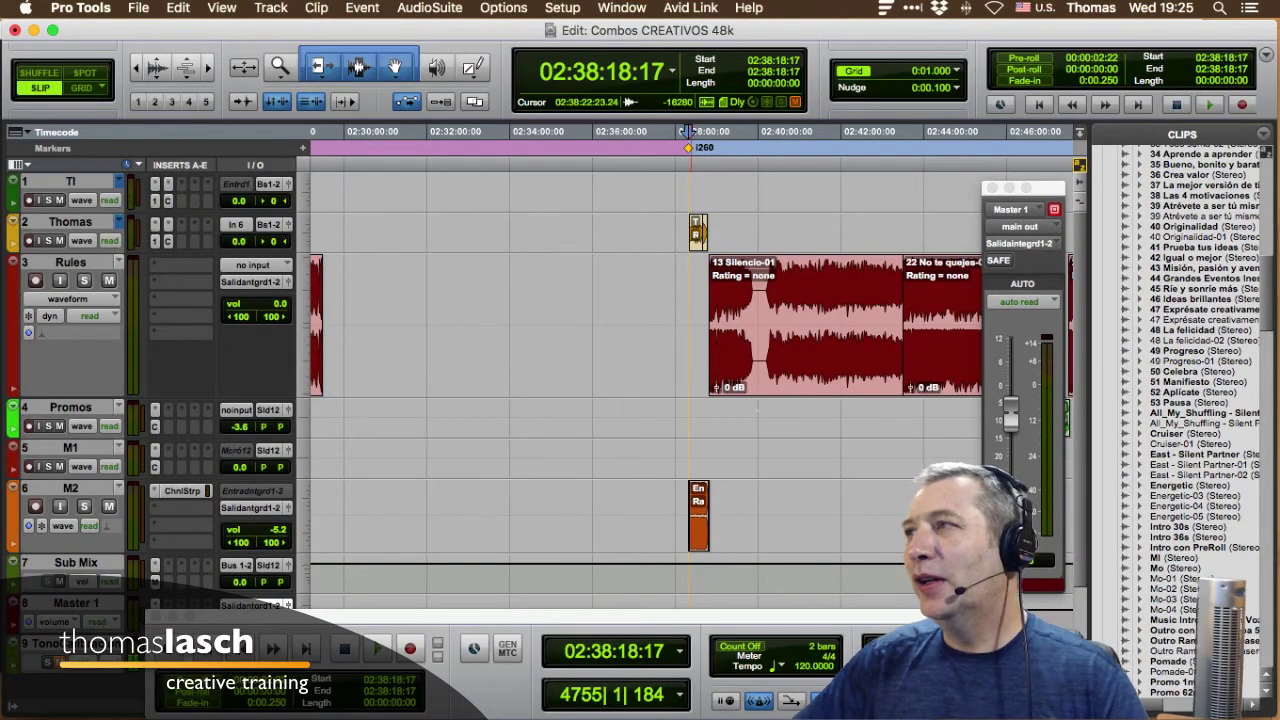
scroll(690, 380, right, 5)
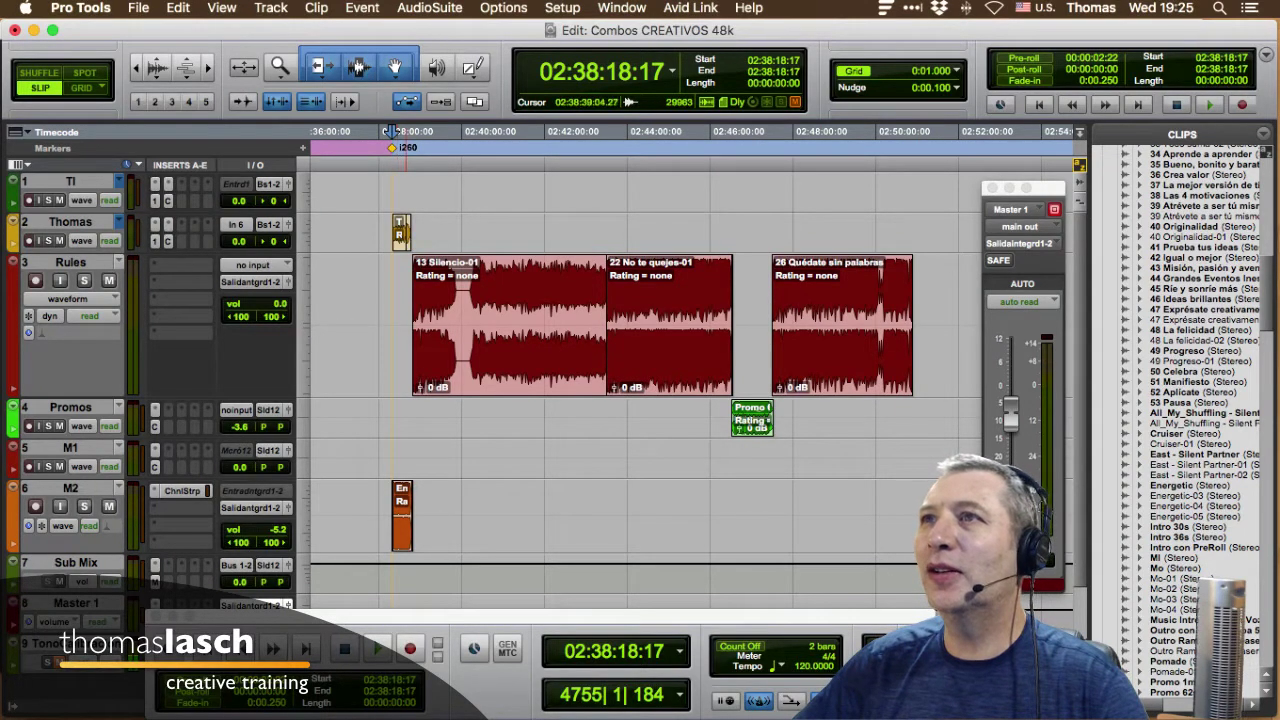
click(478, 355)
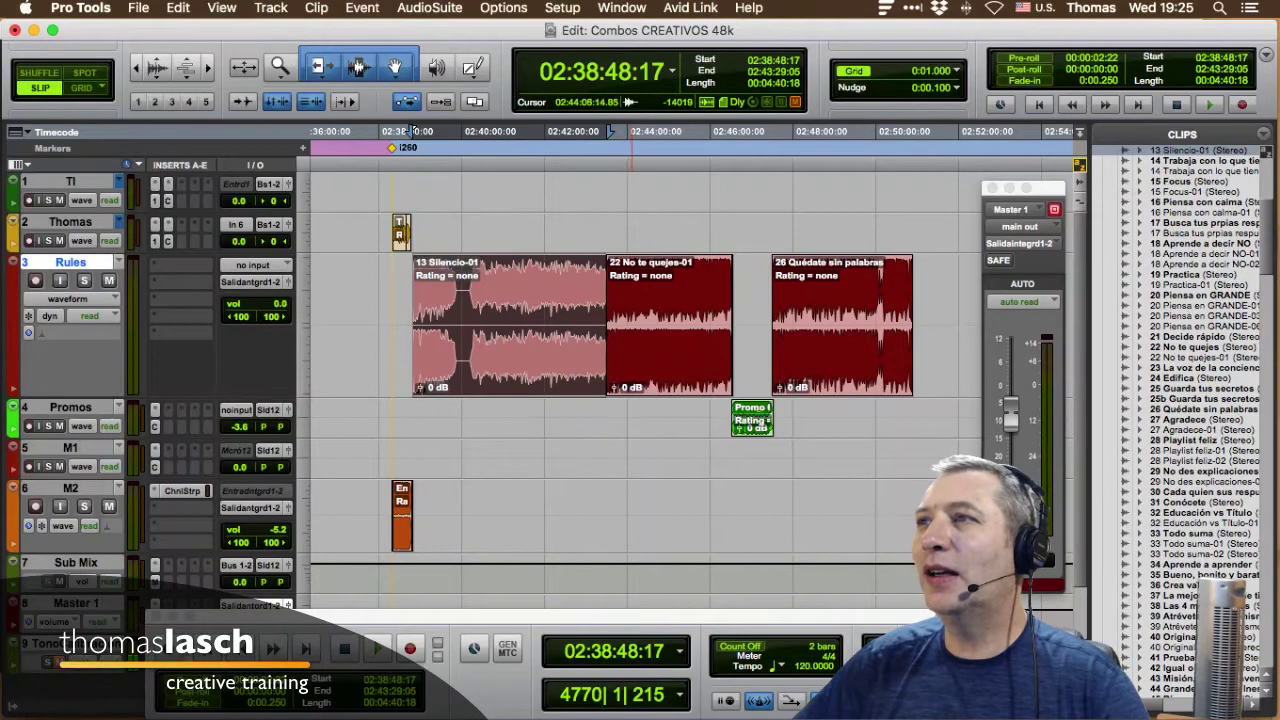
click(632, 355)
click(822, 355)
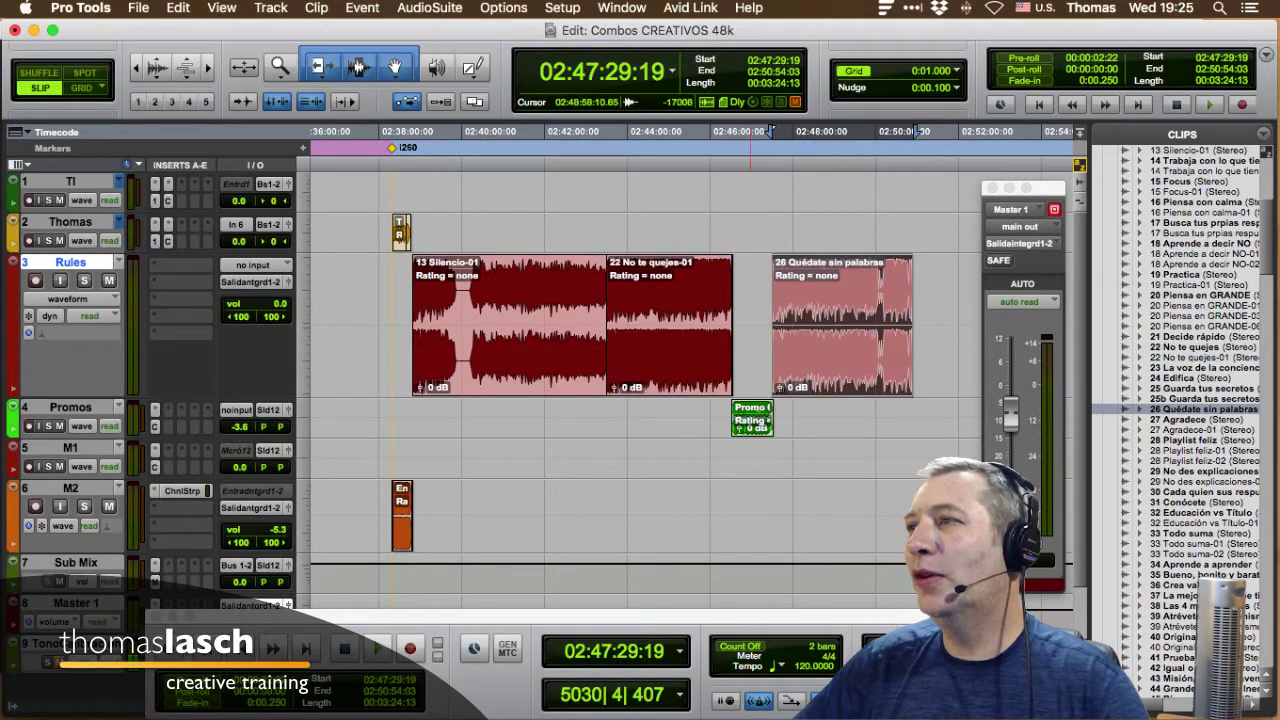
click(752, 427)
Select the Pomade-01 clip on the M2 track at marker i261 and audition that intro from 03:05:49:26.
scroll(752, 416, right, 15)
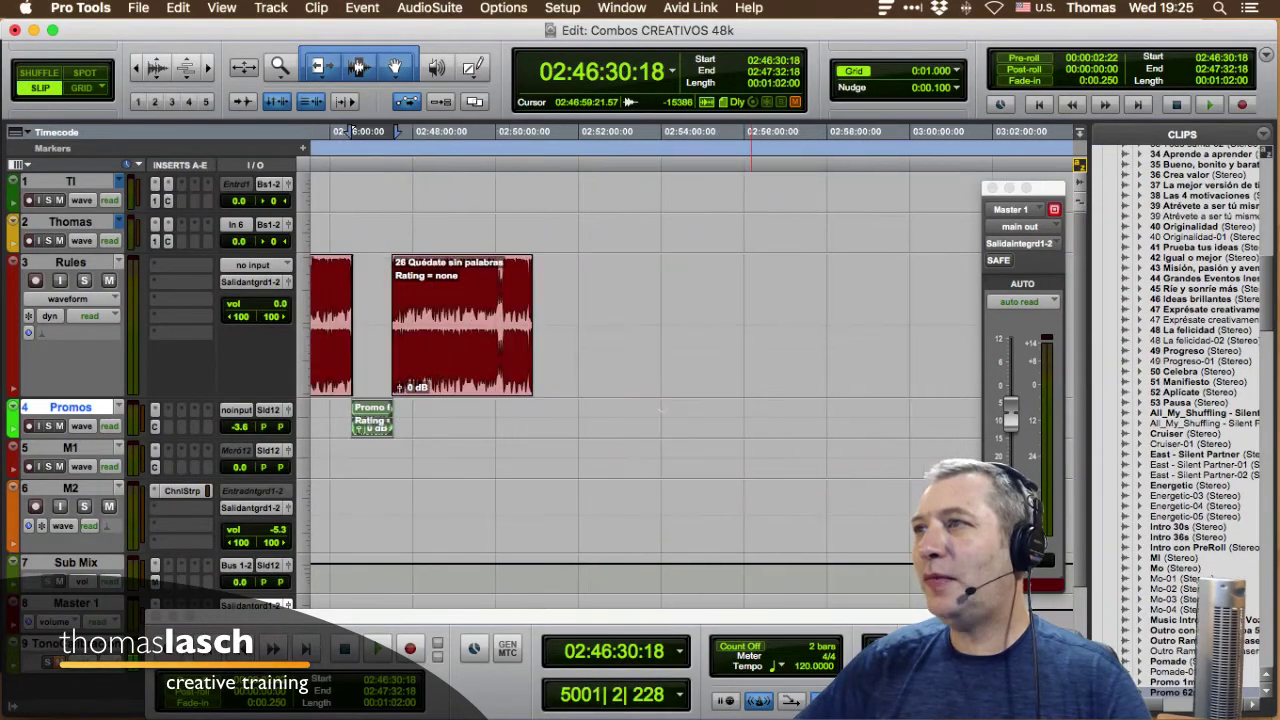
scroll(758, 407, right, 3)
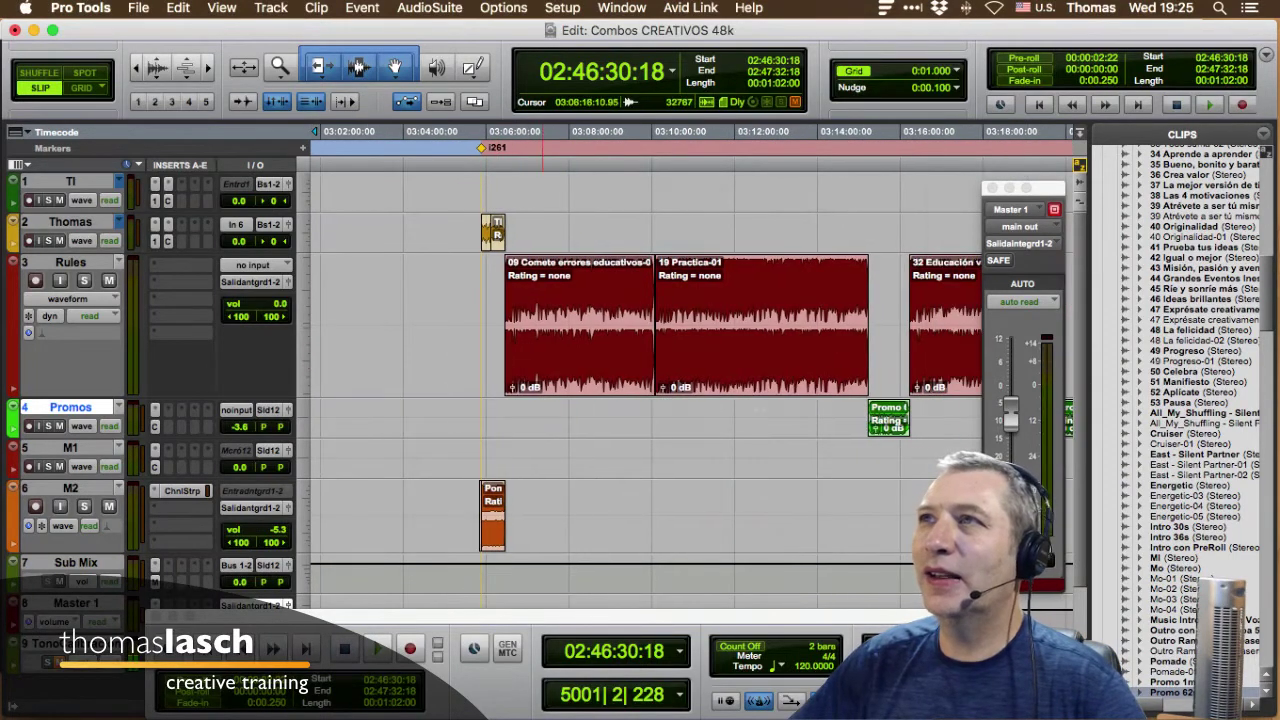
scroll(757, 409, right, 1)
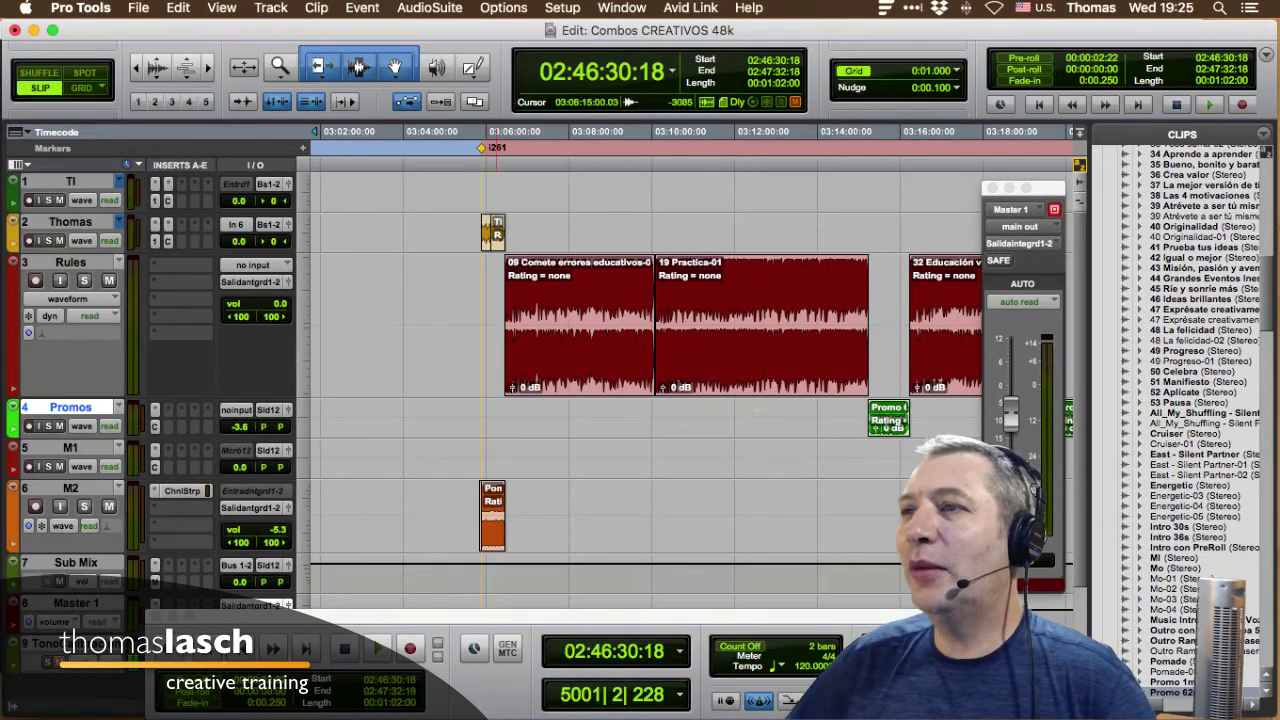
click(495, 530)
key(t)
key(t)
key(t)
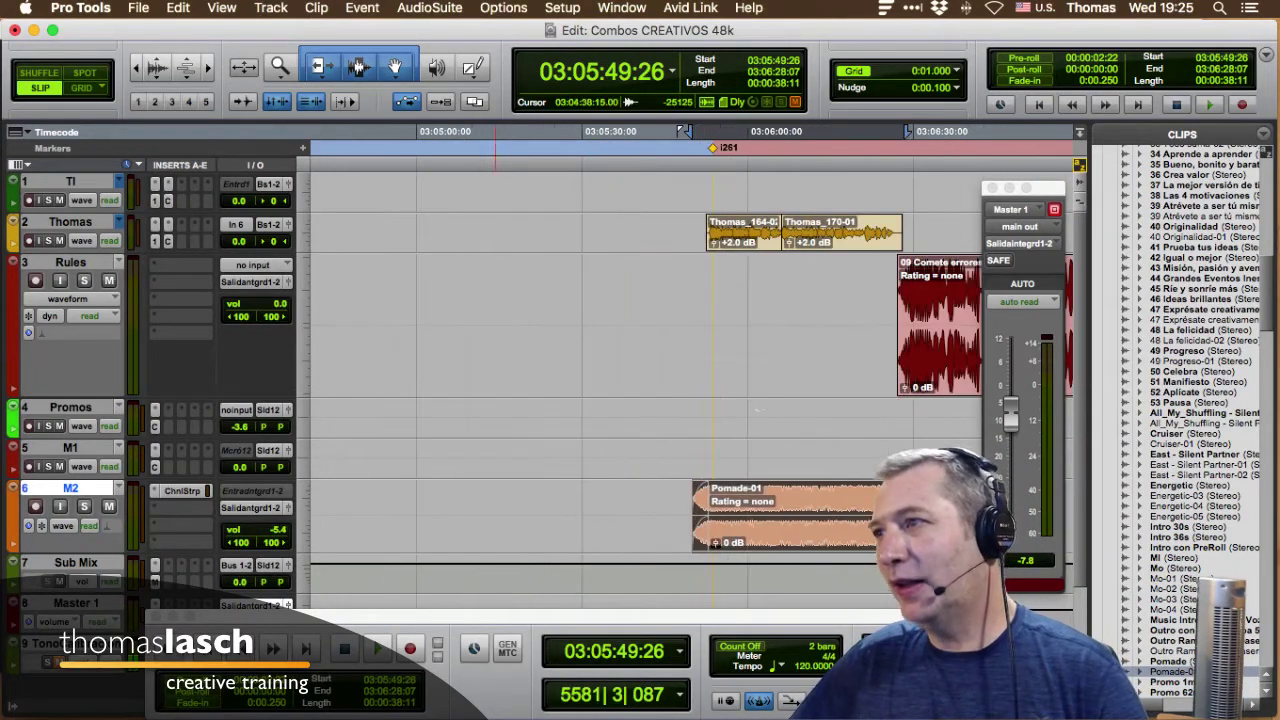
key(space)
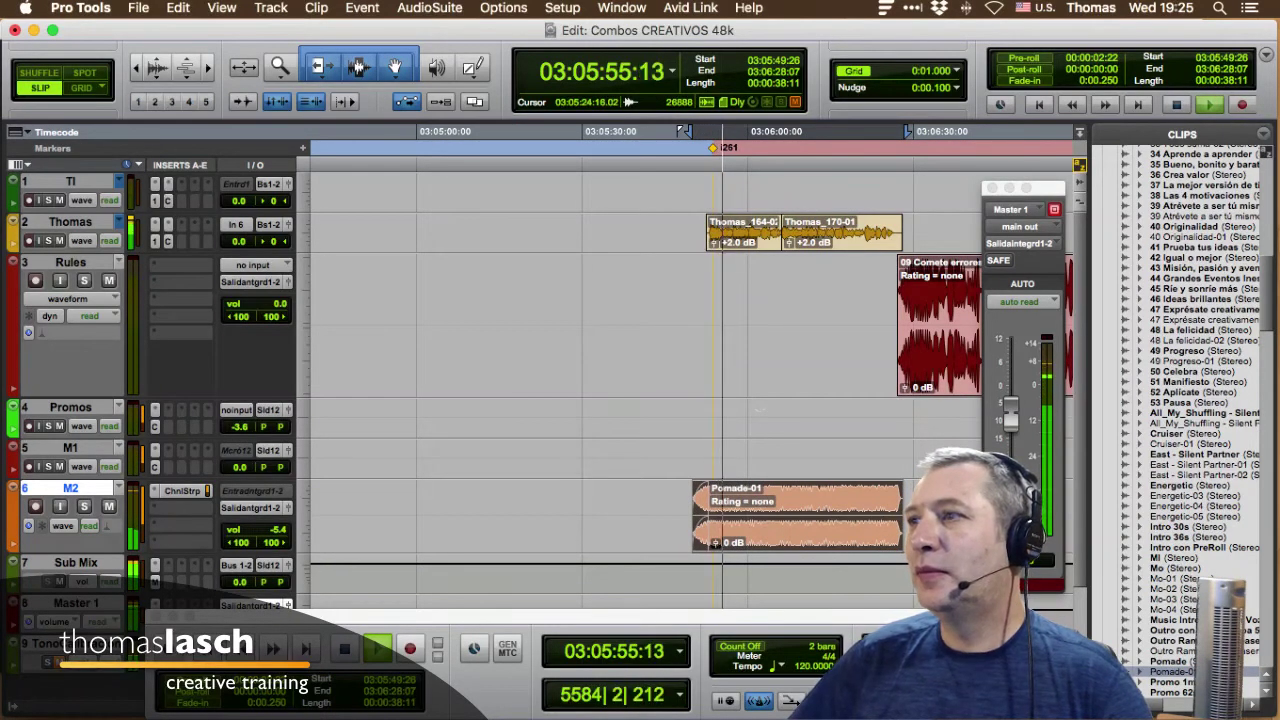
key(space)
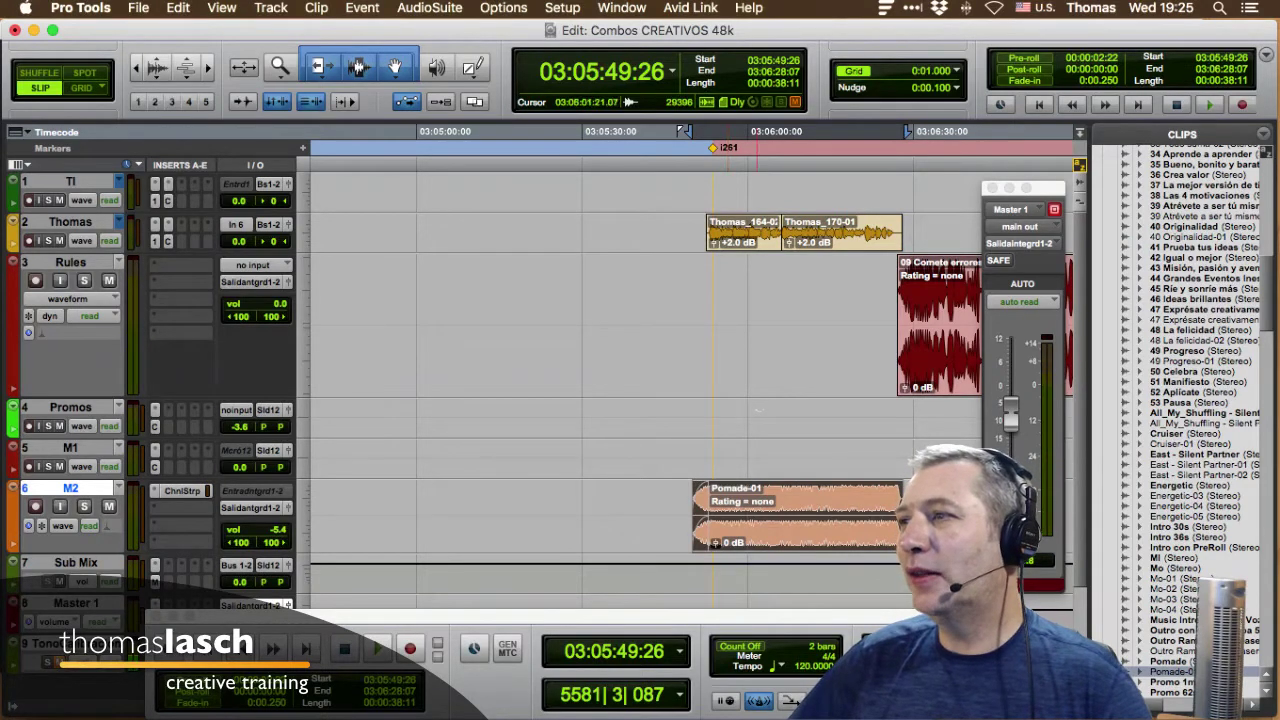
Place the edit cursor at 03:06:21:01 in the Thomas_170-01 clip and audition that point with pre-roll enabled.
scroll(757, 410, right, 3)
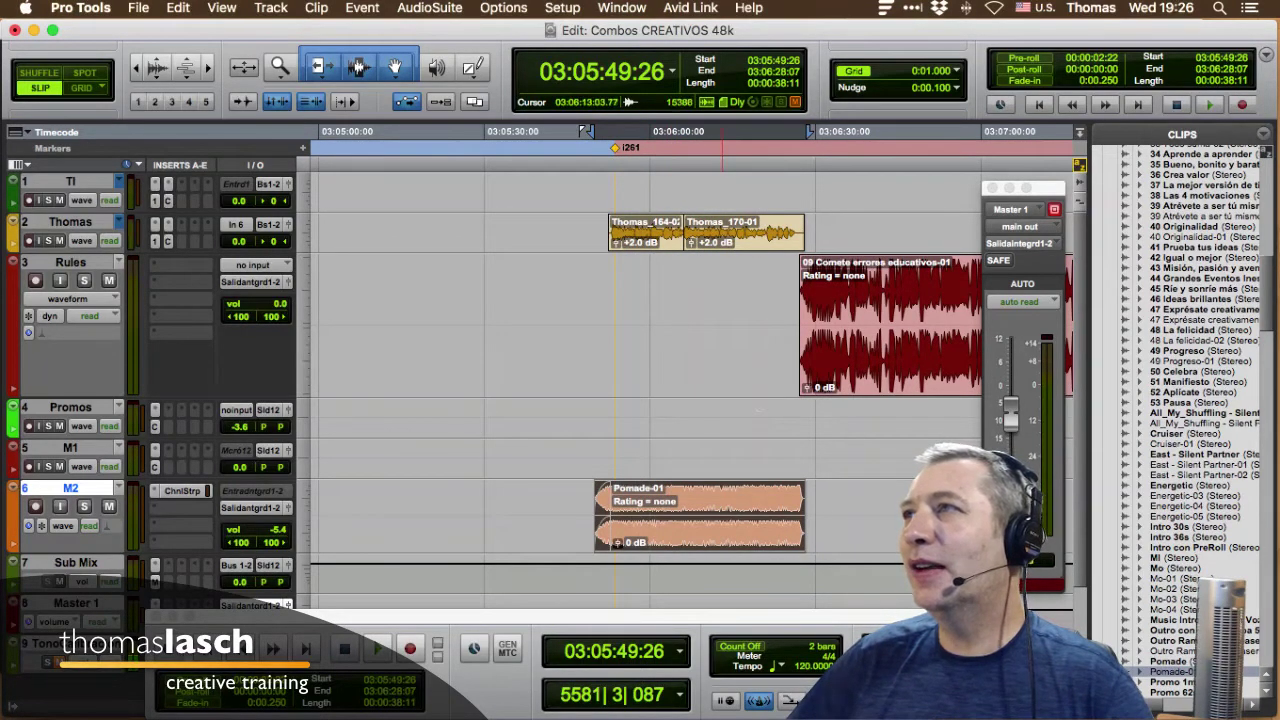
click(723, 226)
click(760, 226)
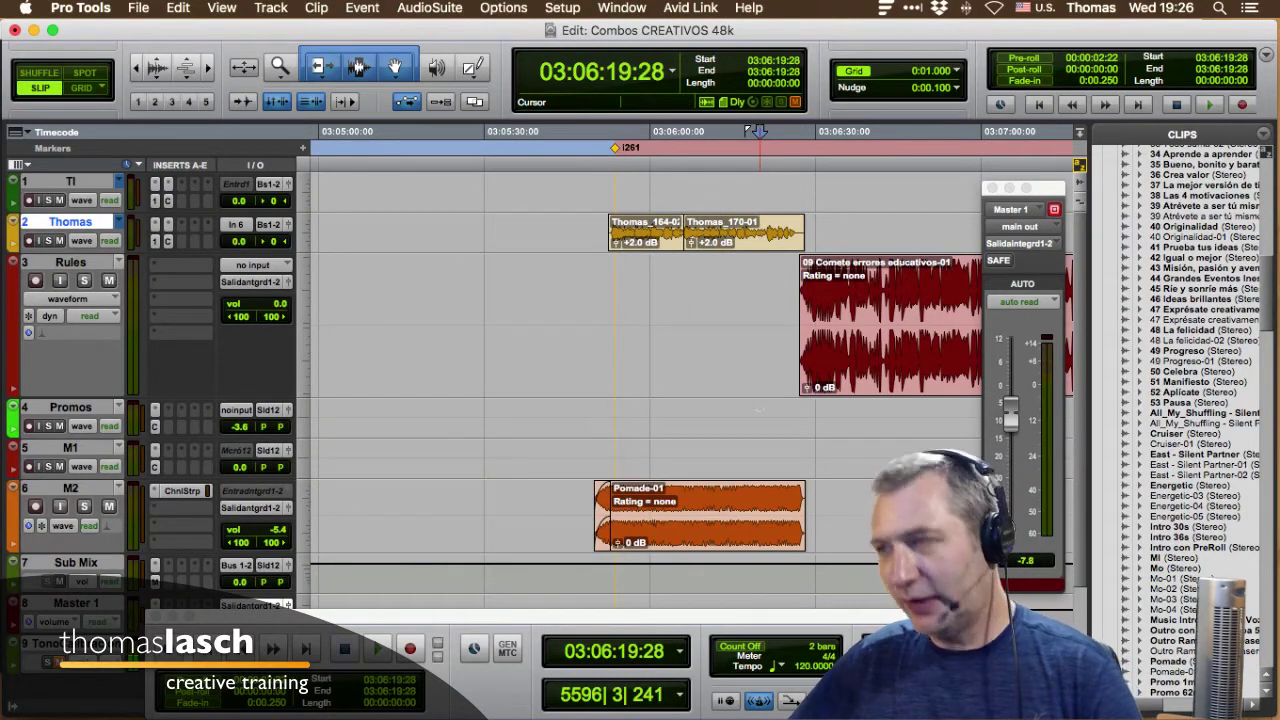
key(t)
key(t)
click(716, 226)
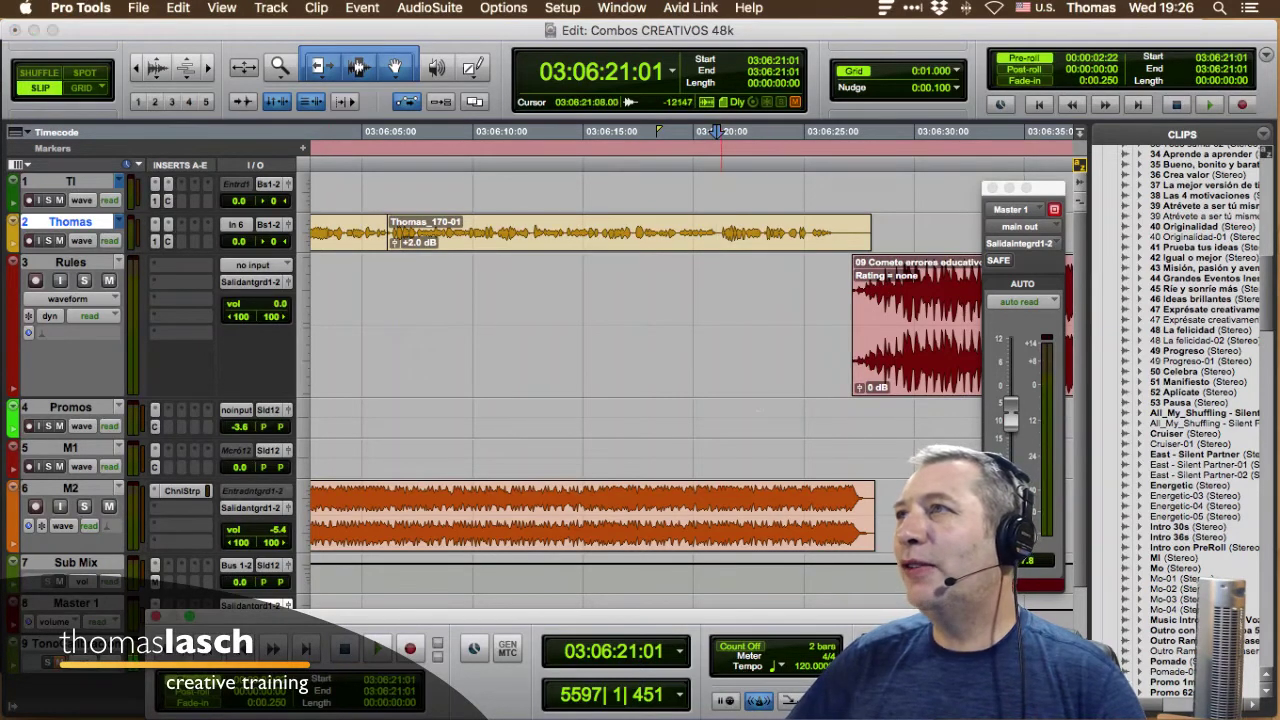
key(space)
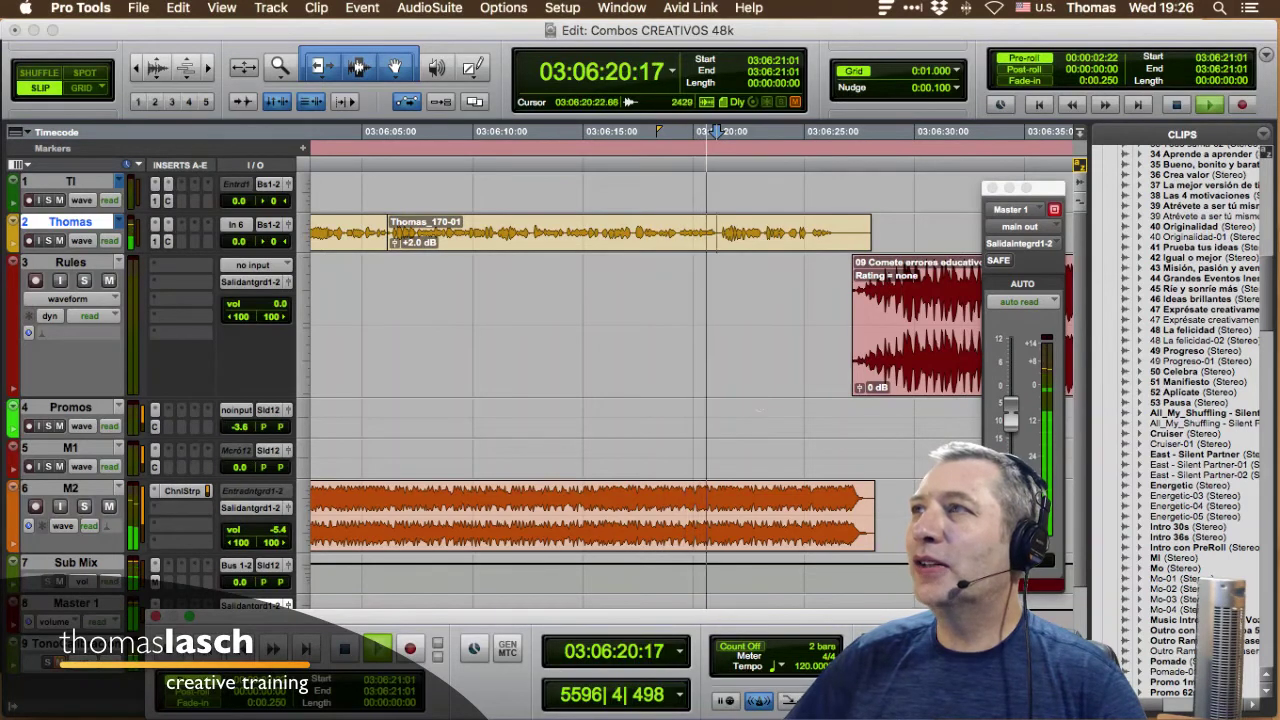
key(space)
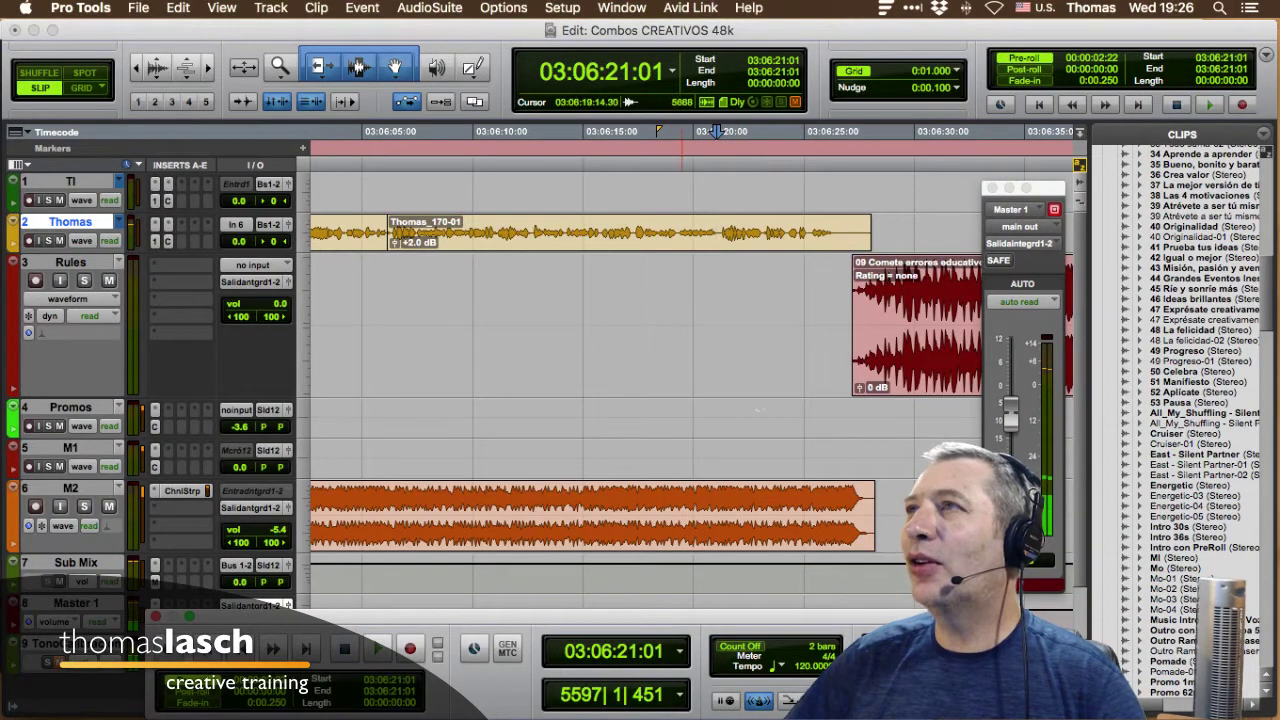
Lengthen the pre-roll to 00:00:03:22 and audition the lead-in to 03:06:21:01.
drag(658, 132, 634, 132)
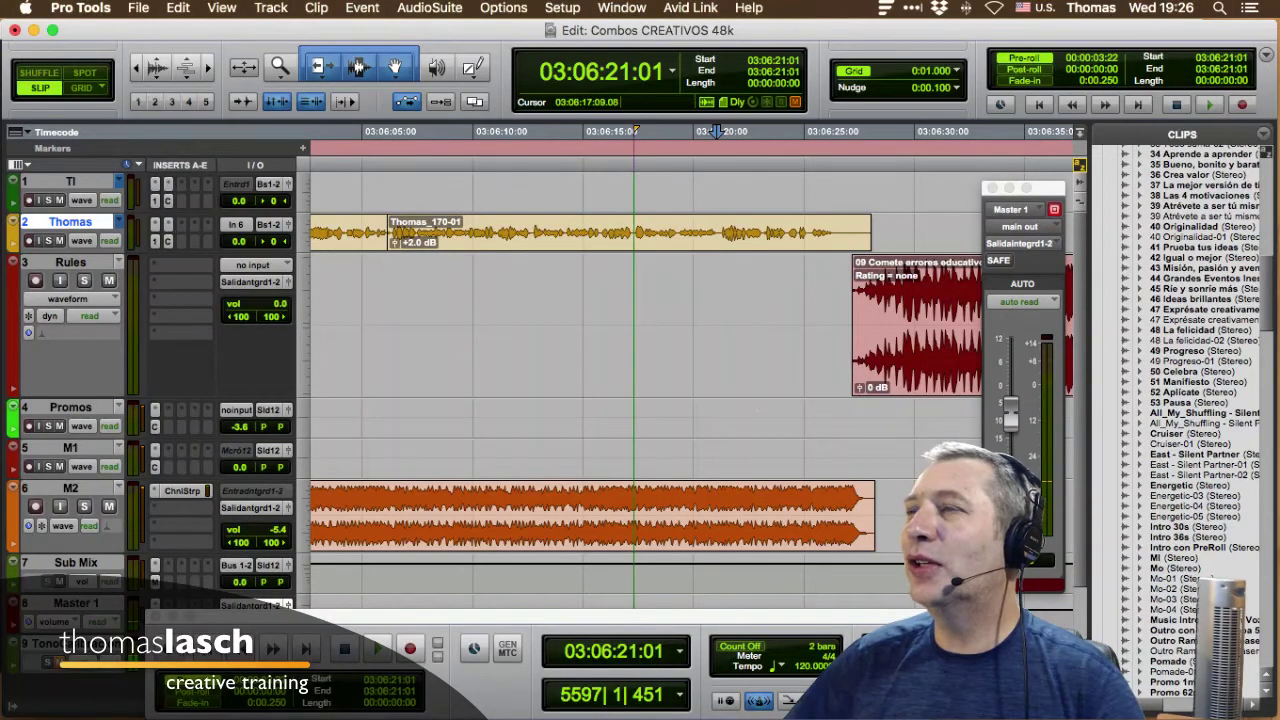
key(space)
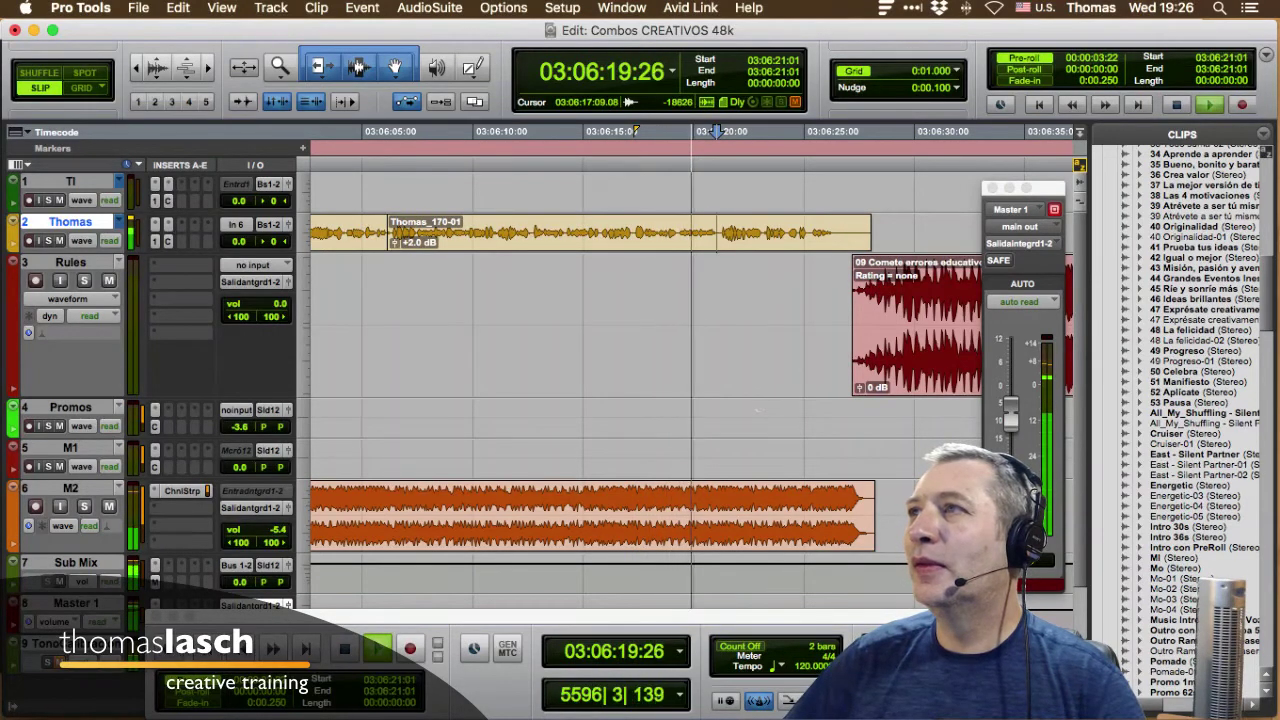
key(space)
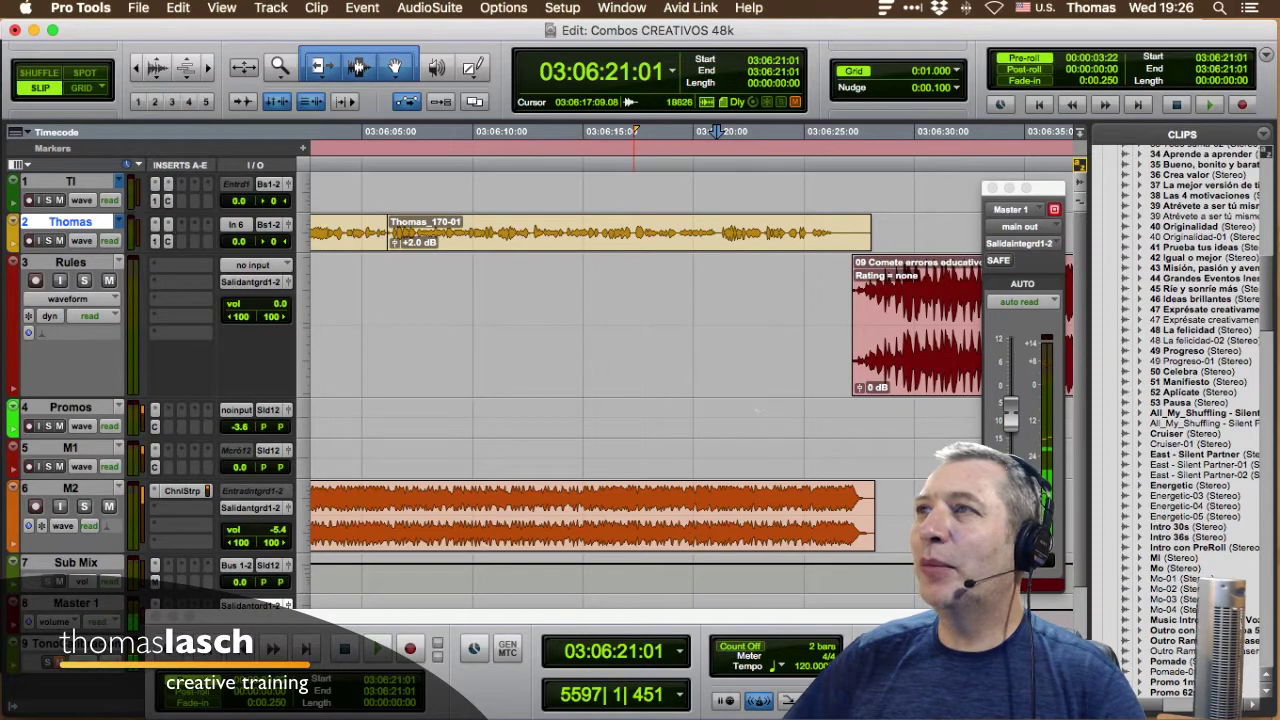
Move the edit cursor to 03:06:17:09 and back to 03:06:21:02 to compare the pre-roll start with the cursor position.
click(633, 131)
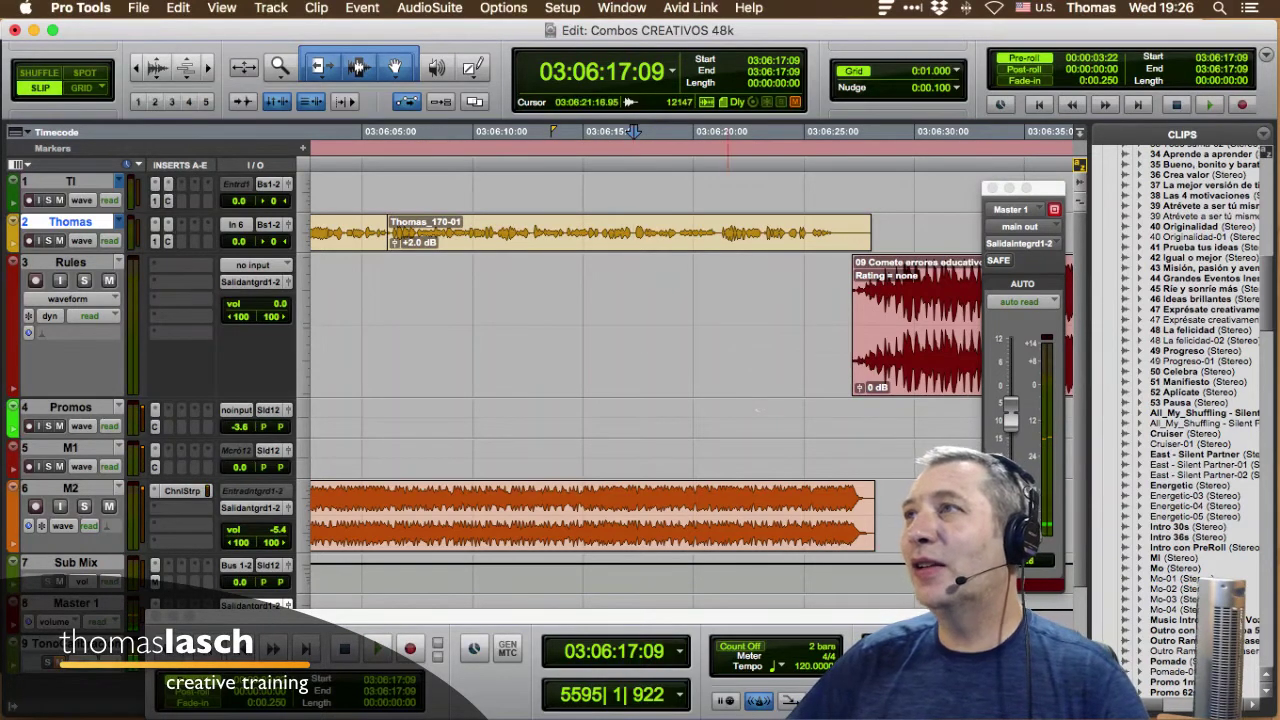
click(715, 131)
click(717, 131)
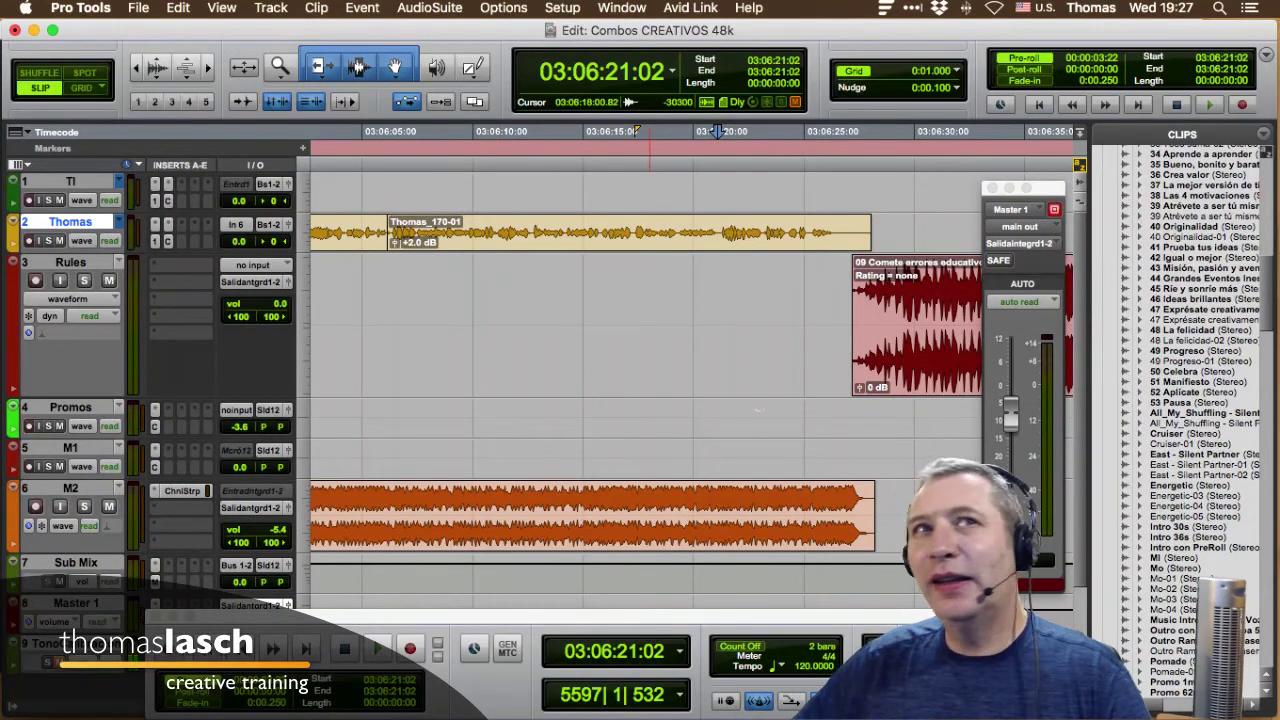
Return to marker i260, select the Energetic-03 clip on M2 and move the transport window clear of the lower tracks.
key(r)
key(r)
key(r)
key(r)
key(r)
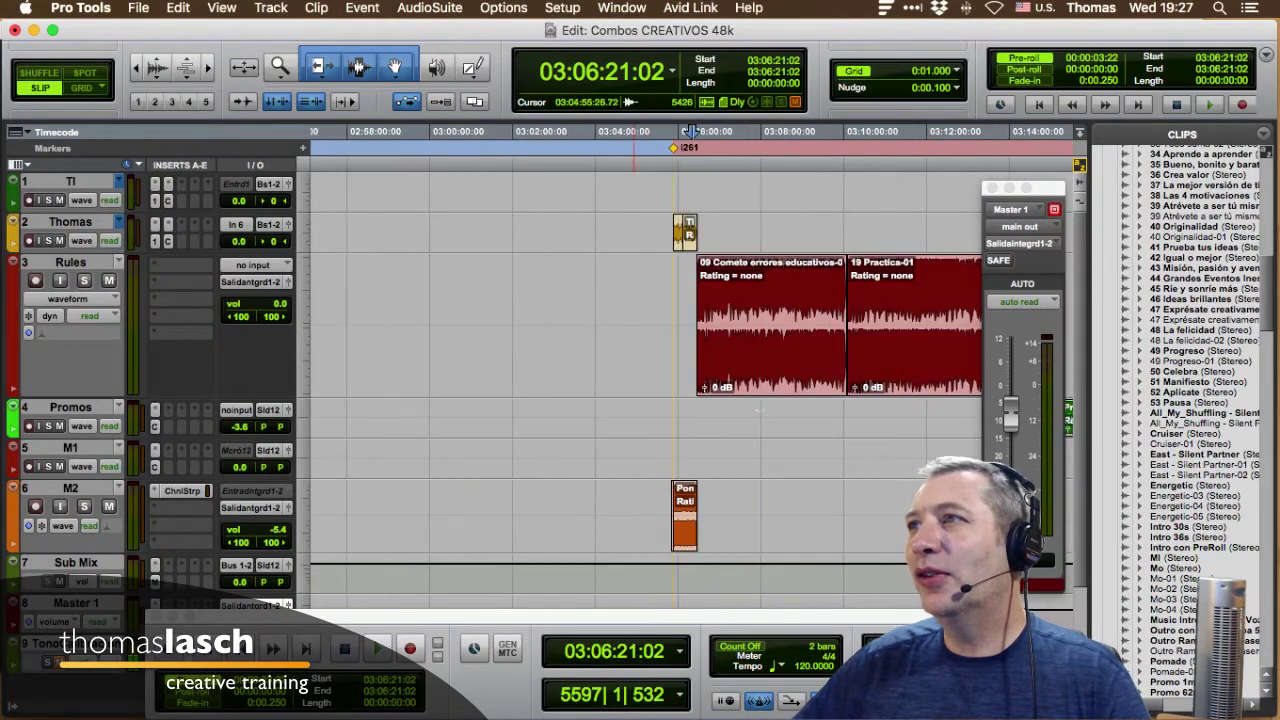
scroll(758, 410, left, 5)
scroll(758, 410, left, 12)
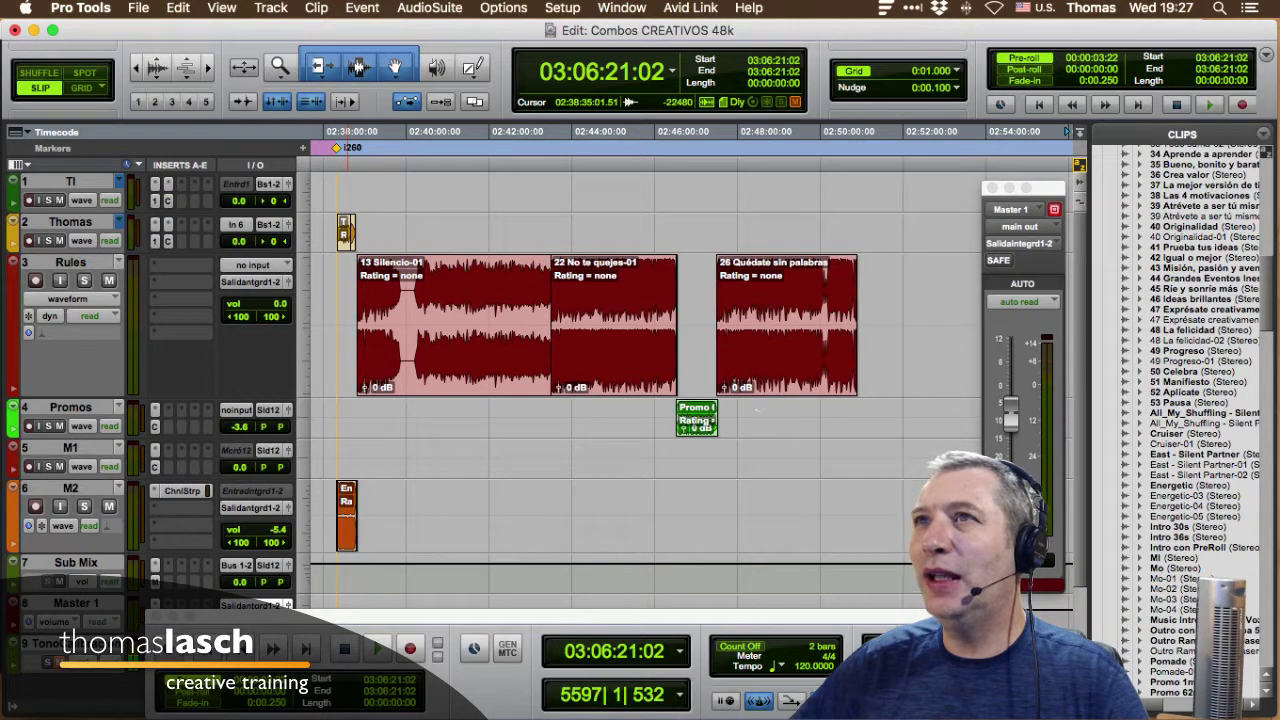
click(347, 515)
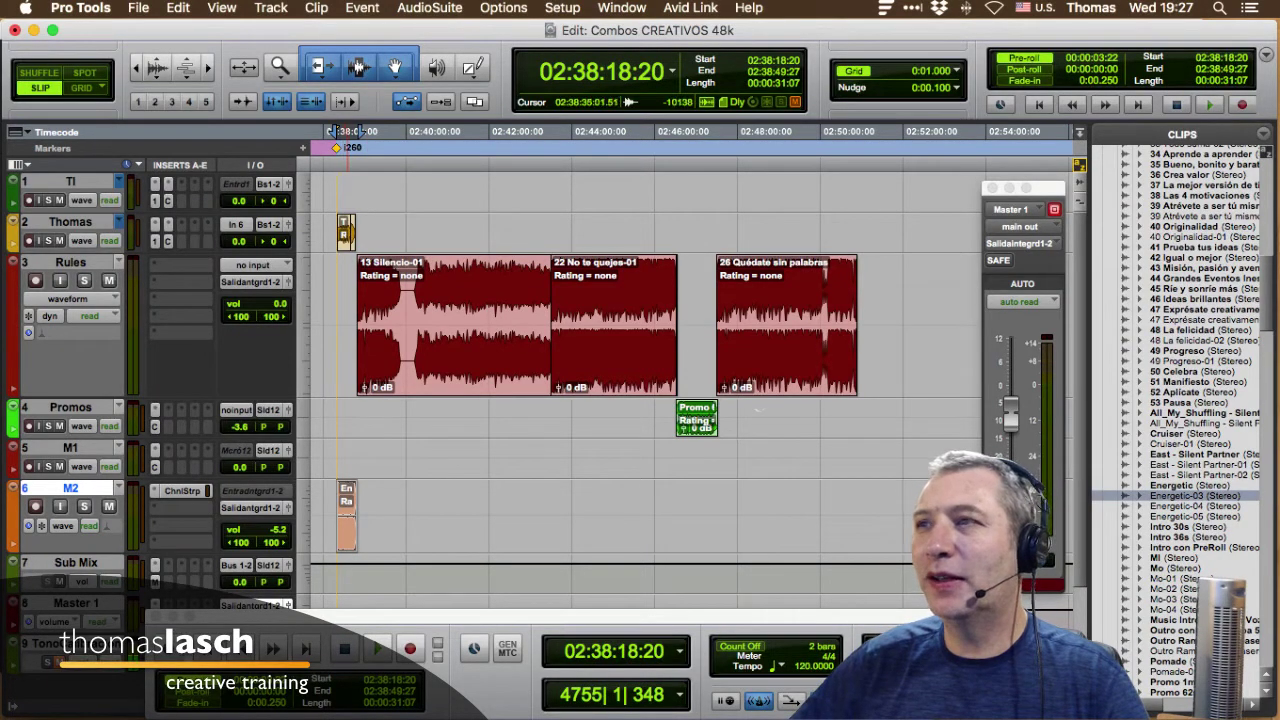
drag(345, 616, 341, 690)
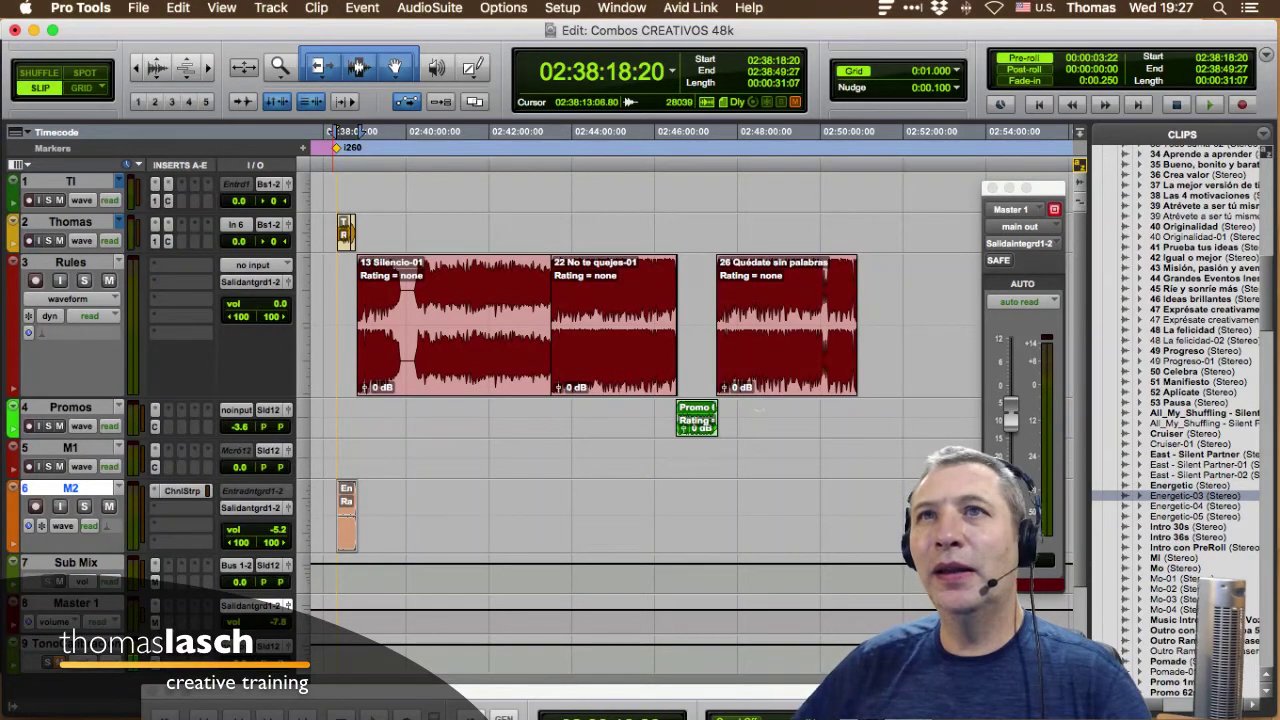
Move the edit selection from the M2 track up to the TI track and back down to the Rules track.
key(p)
key(p)
key(p)
key(p)
key(p)
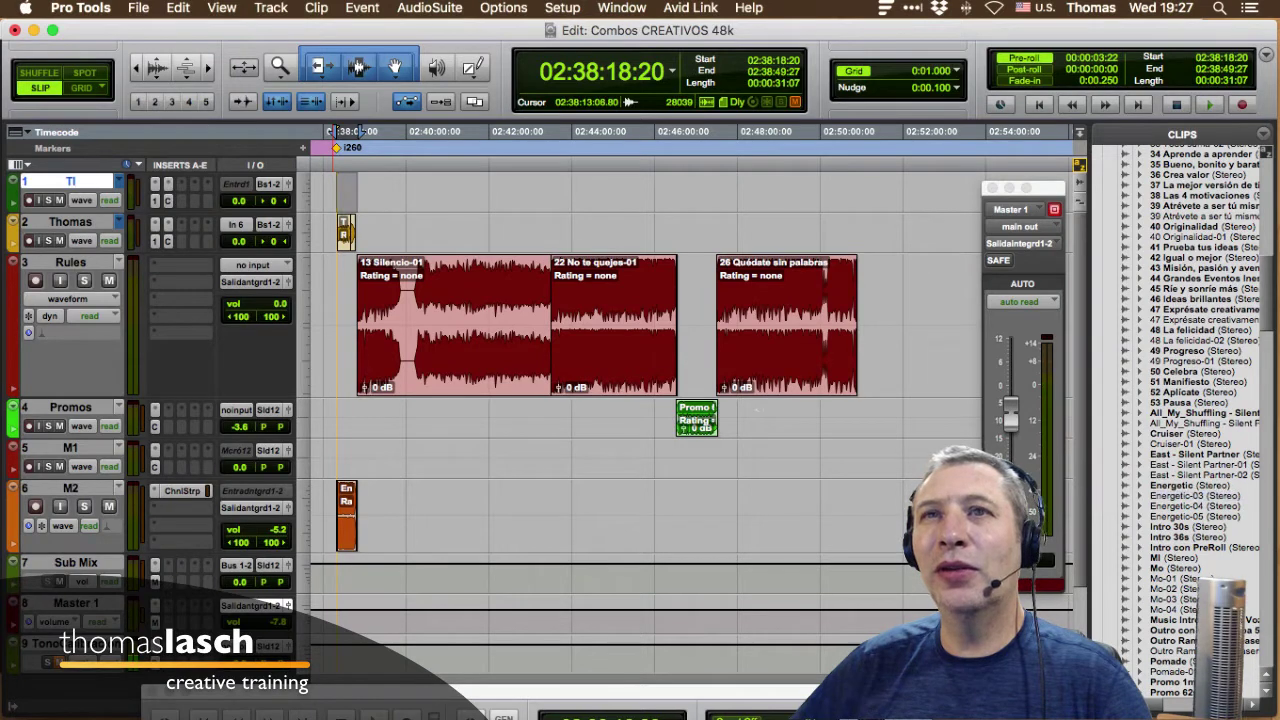
key(semicolon)
key(semicolon)
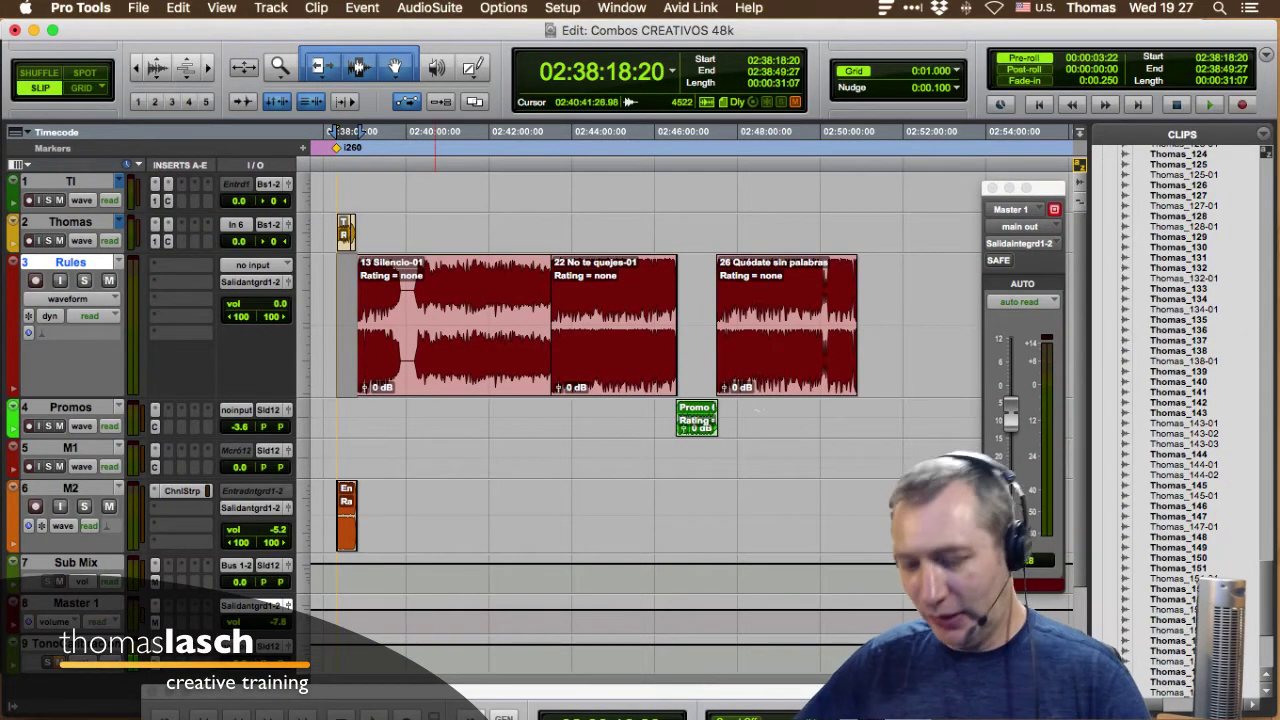
Examine the programme layout across the whole session timeline and return to the opening of the i260 programme.
key(r)
key(r)
key(r)
key(super+bracketleft)
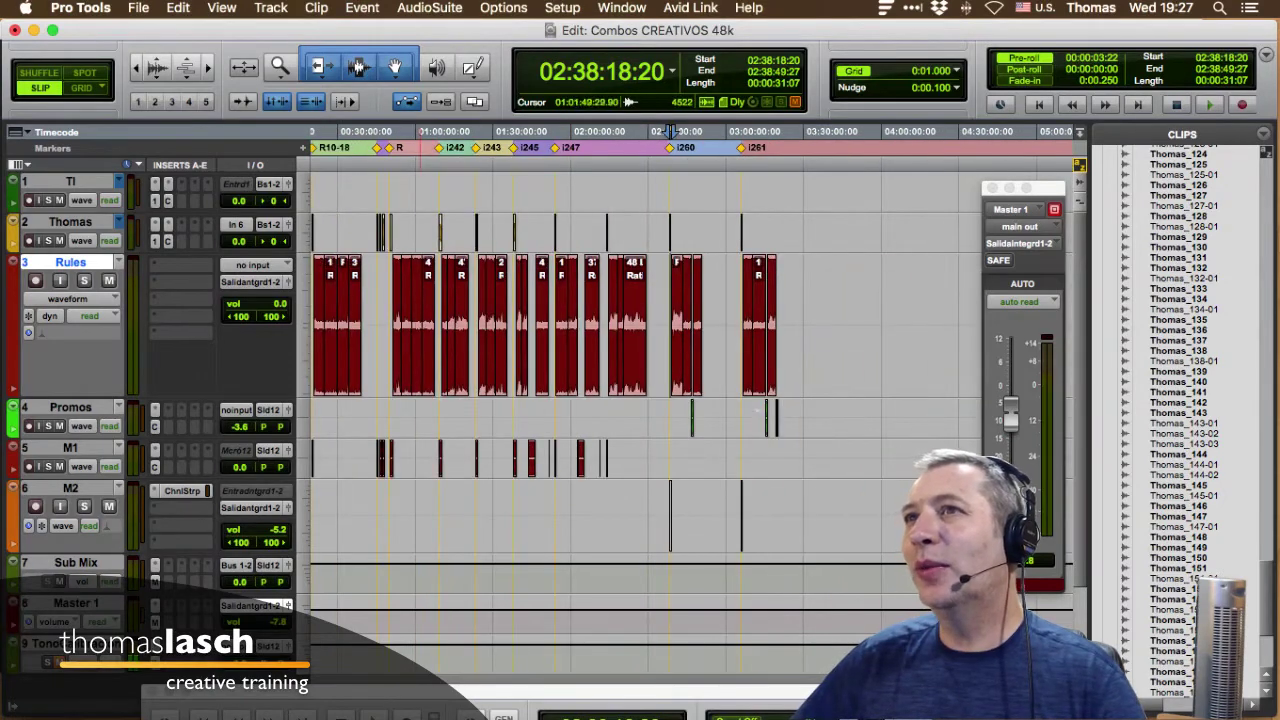
key(super+bracketright)
key(super+bracketright)
key(super+bracketright)
key(super+bracketright)
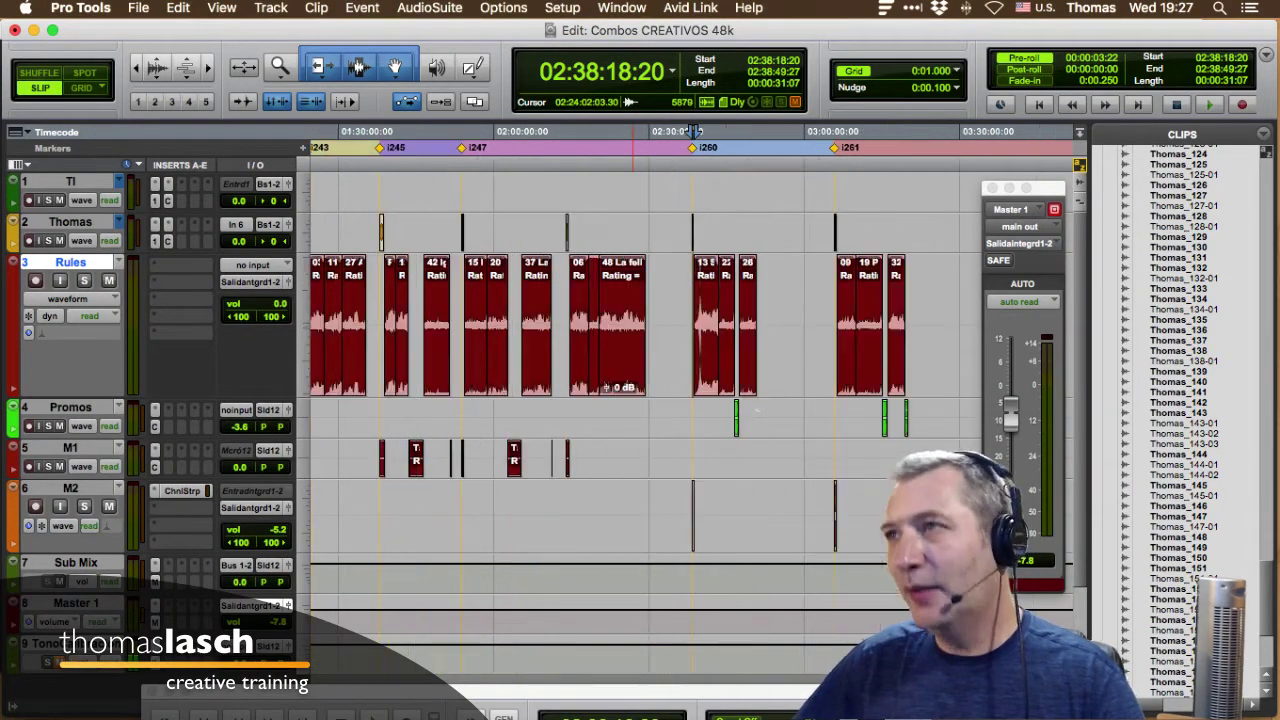
key(super+bracketright)
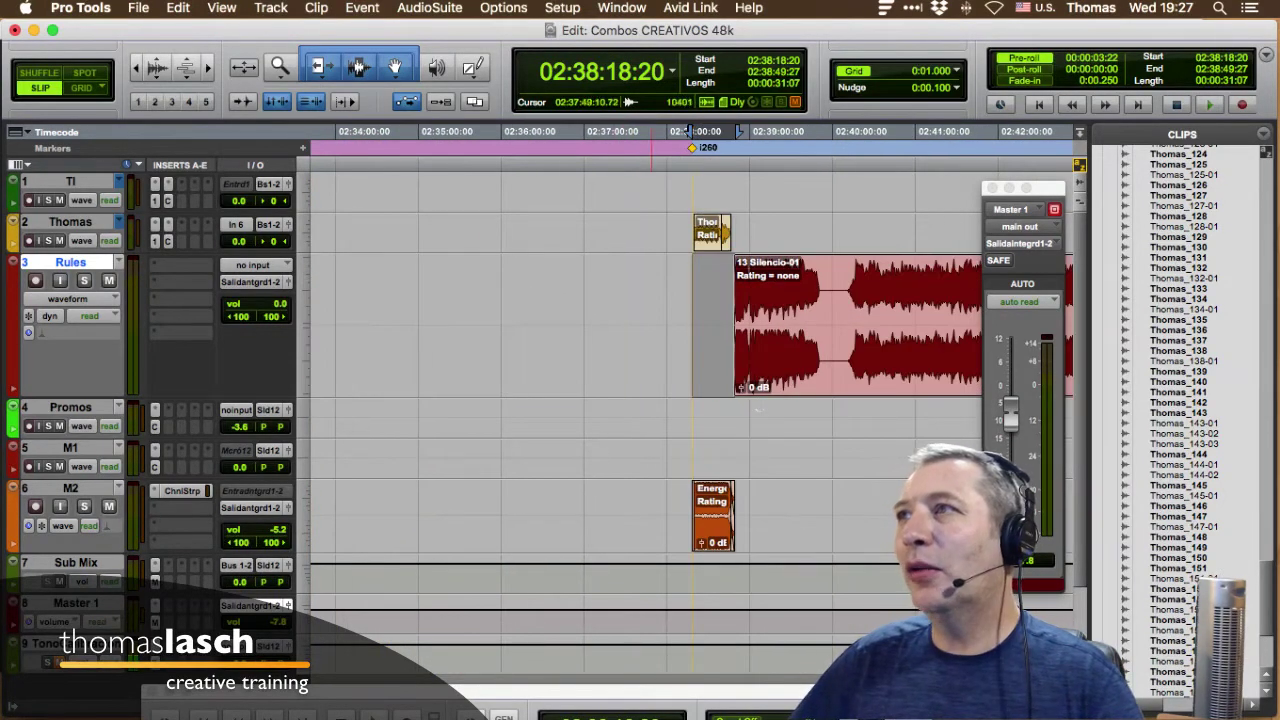
Place the edit cursor at 02:38:13:27 just before marker i260 and move it from the Rules track down to Sub Mix.
click(686, 325)
scroll(690, 325, right, 2)
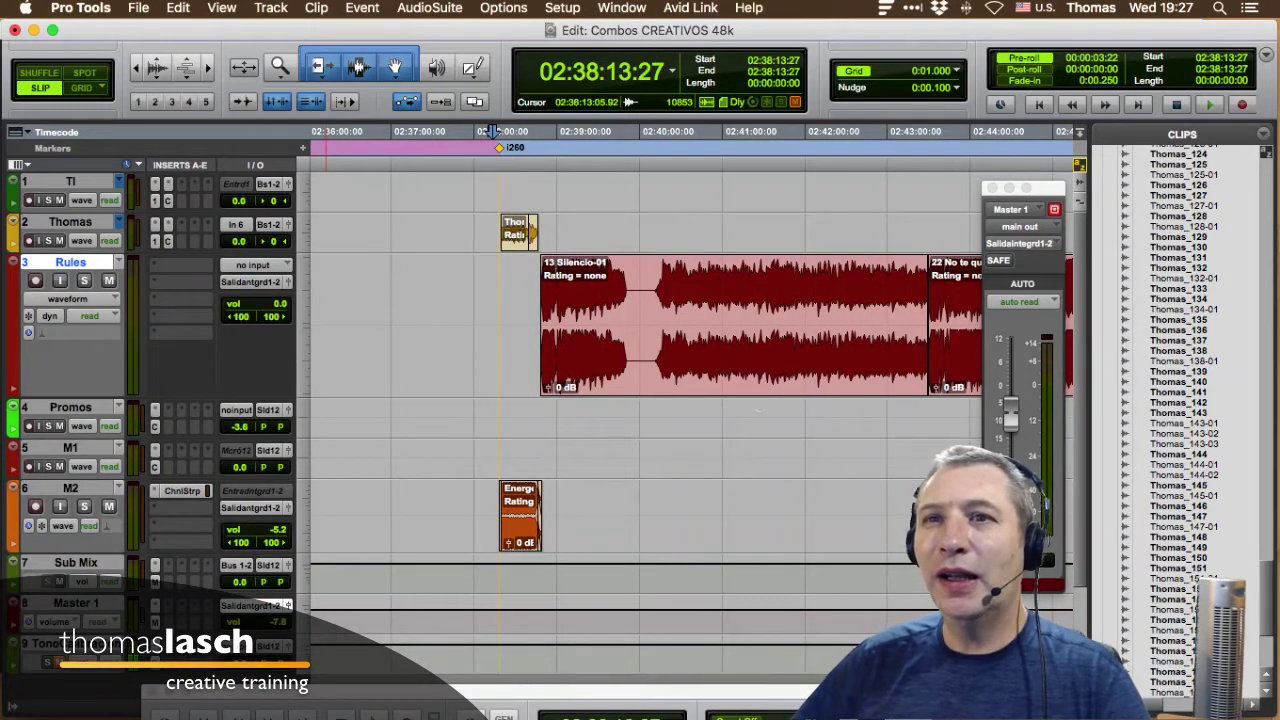
key(semicolon)
key(semicolon)
key(semicolon)
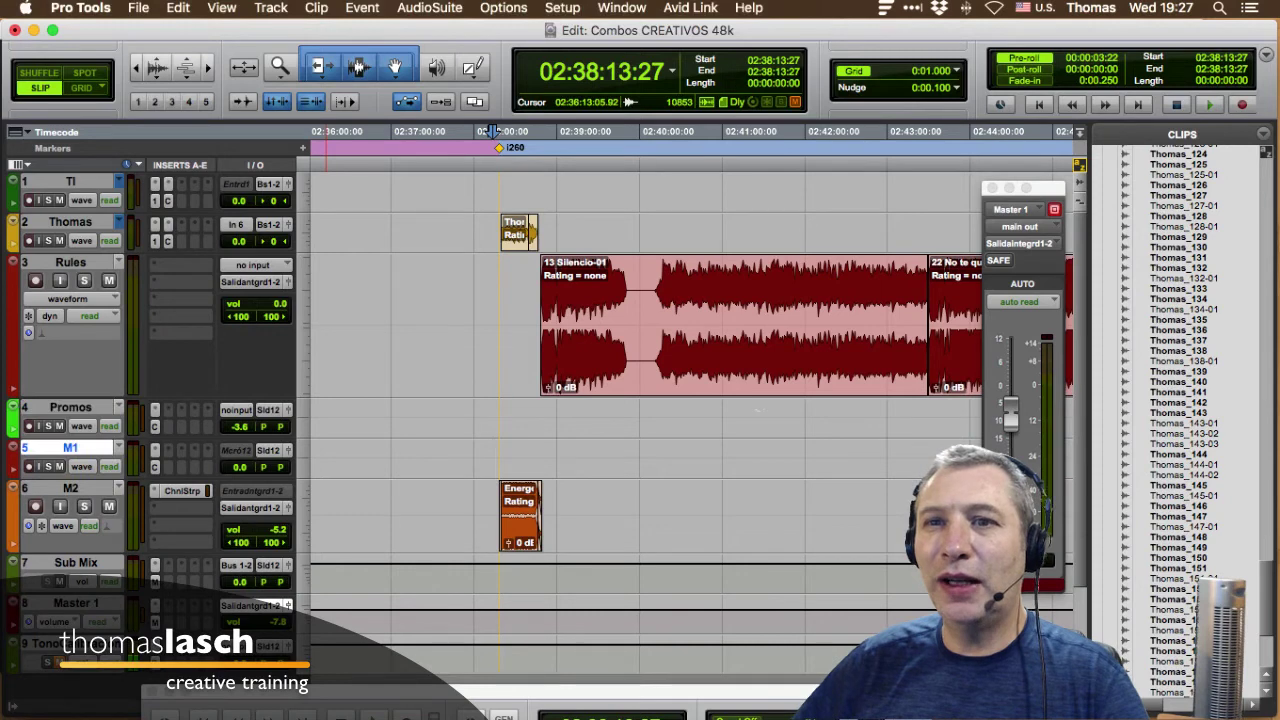
key(semicolon)
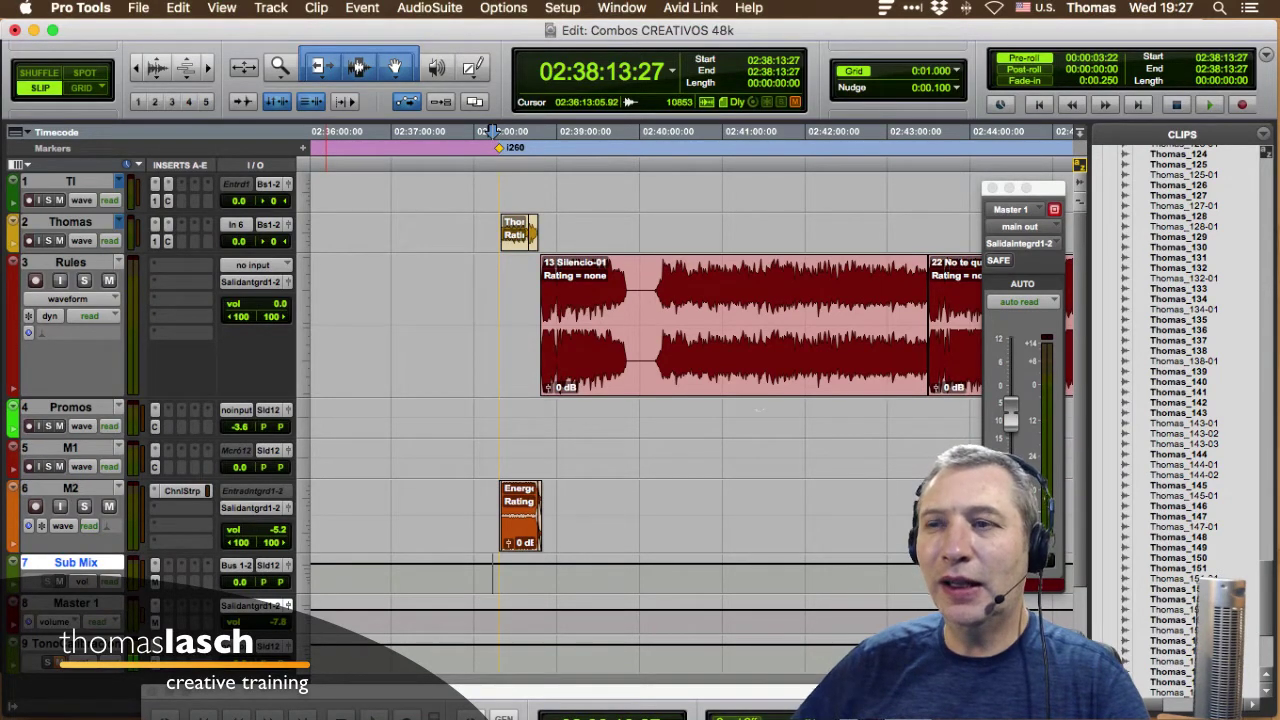
Open the Maxim limiter on the Sub Mix track, examine its threshold and ceiling settings, and close it.
click(155, 582)
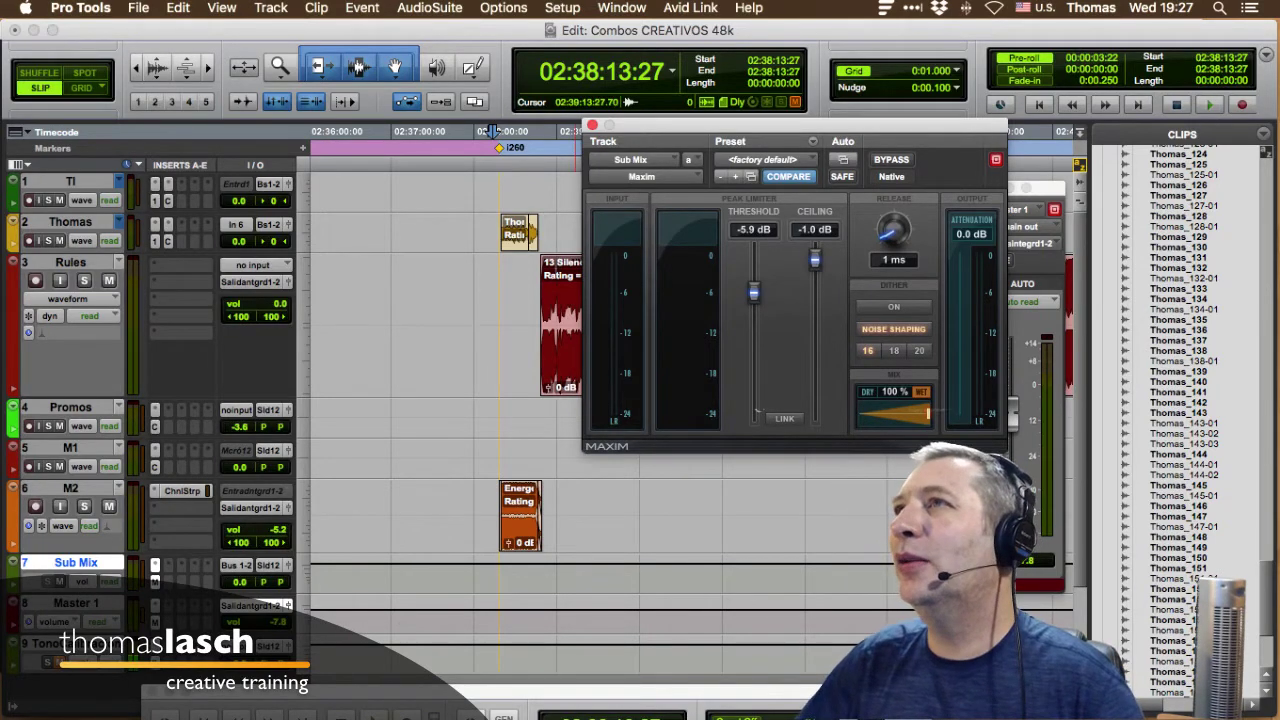
drag(795, 125, 773, 123)
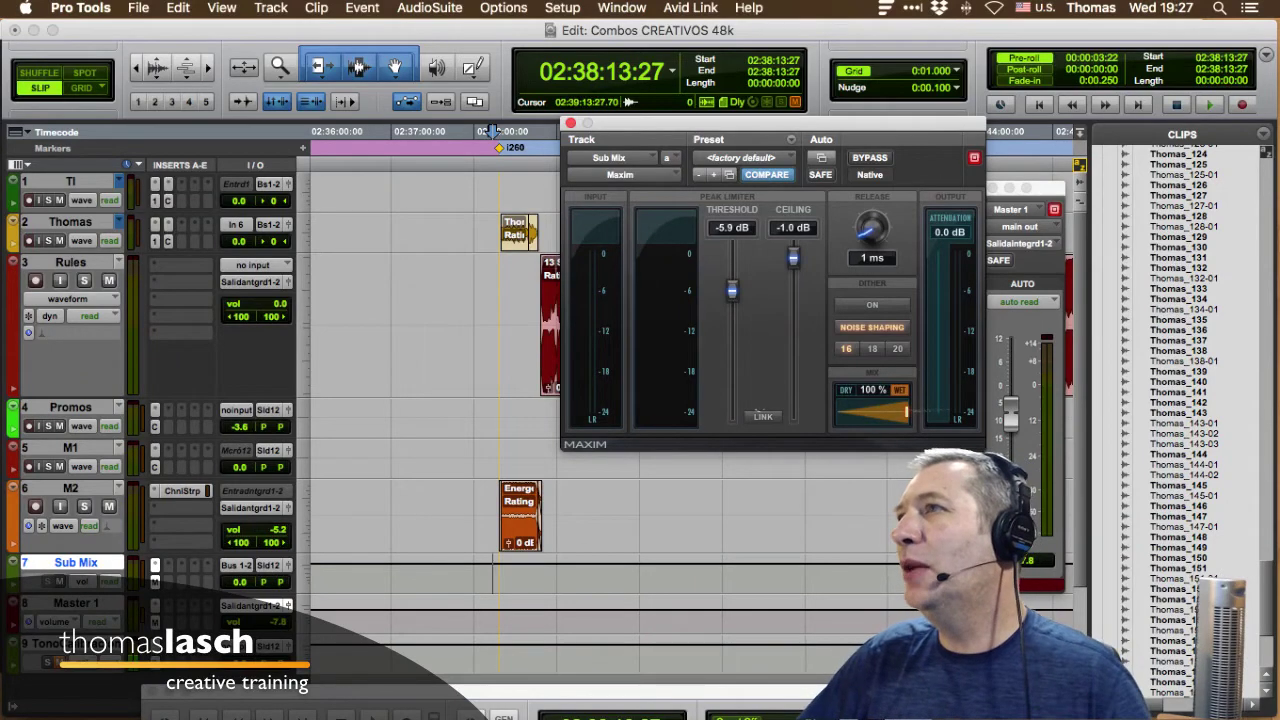
drag(773, 123, 781, 122)
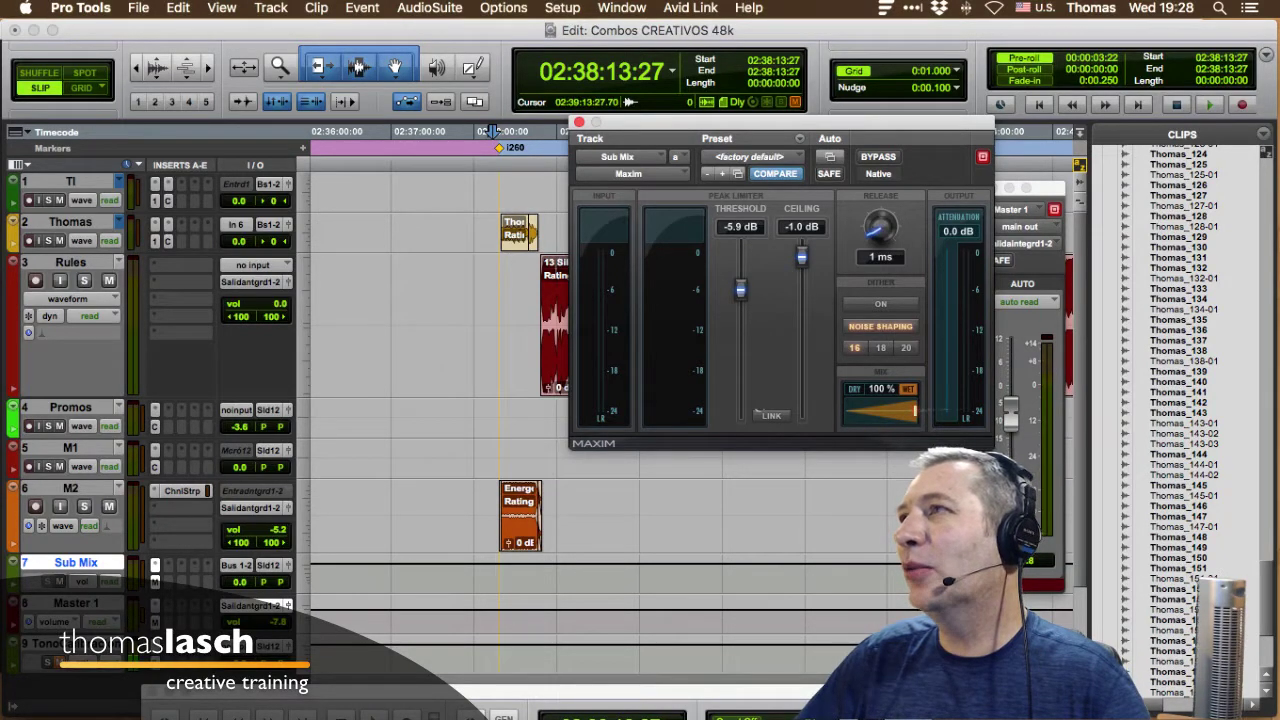
key(super+w)
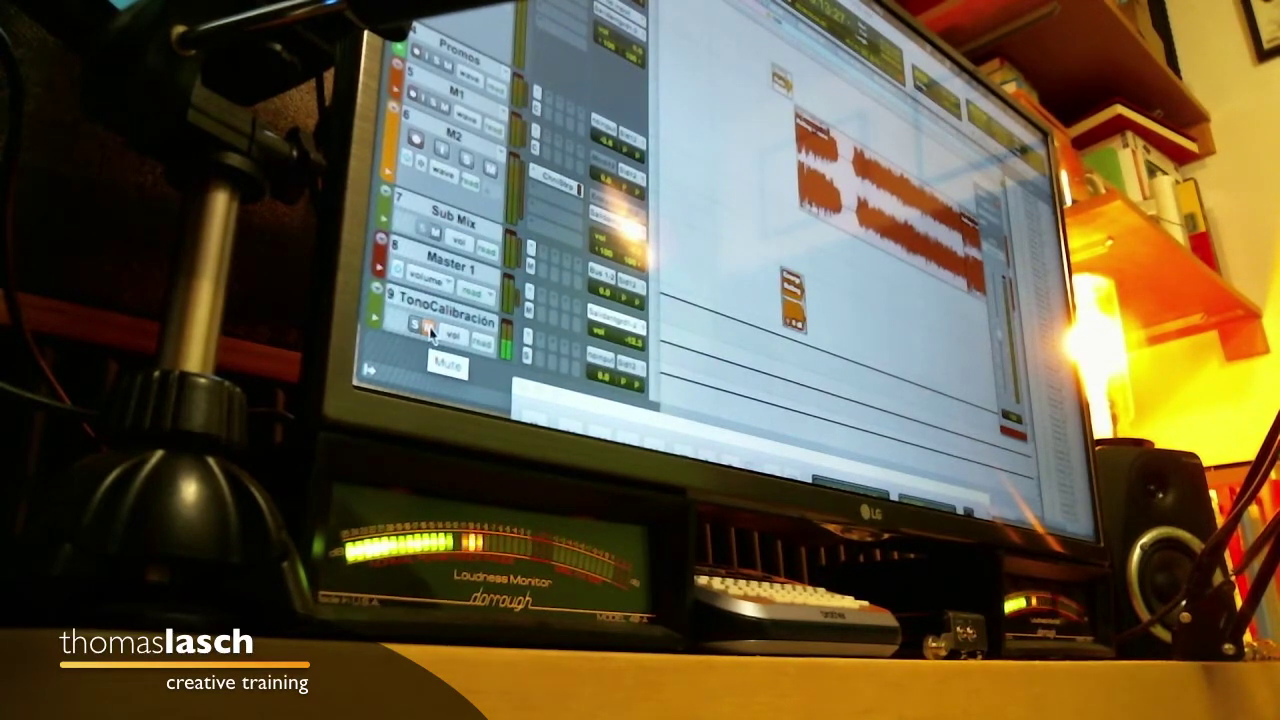
Toggle the mute of the TonoCalibración track.
click(430, 330)
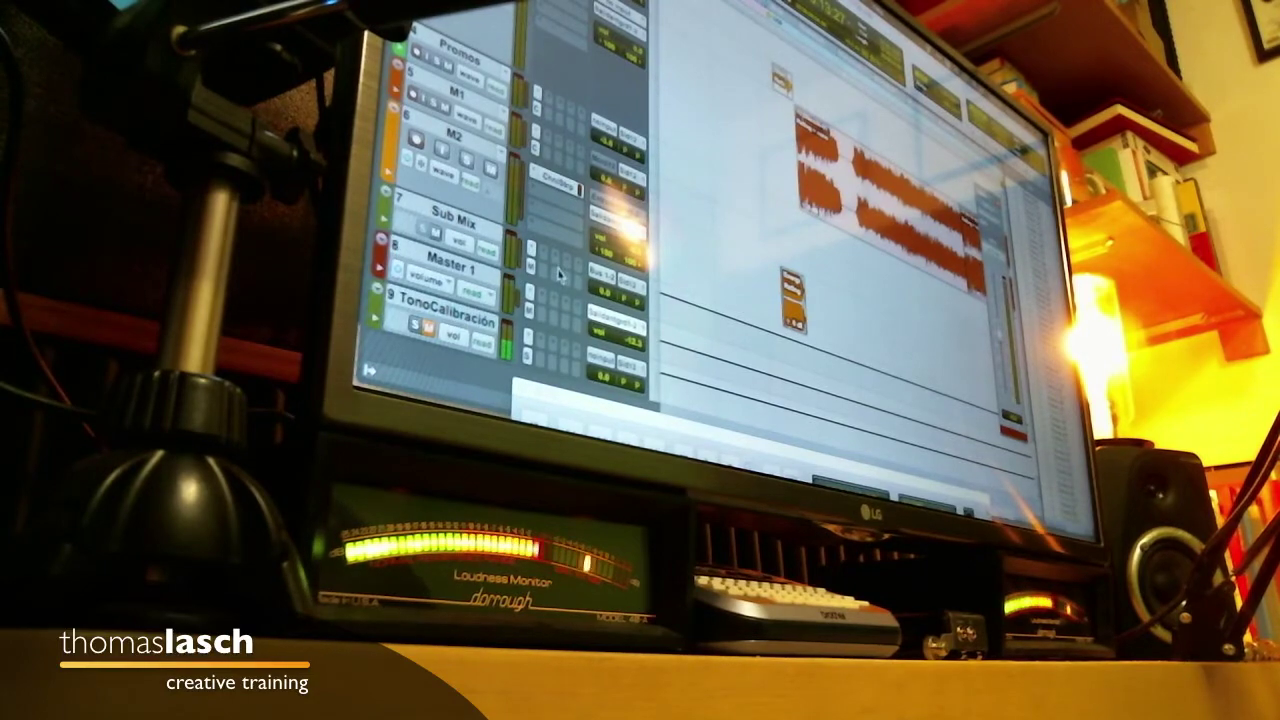
Select the i260 programme from the start of Energetic-03 on M2 to the end of 26 Quédate sin palabras-01 on Rules.
key(t)
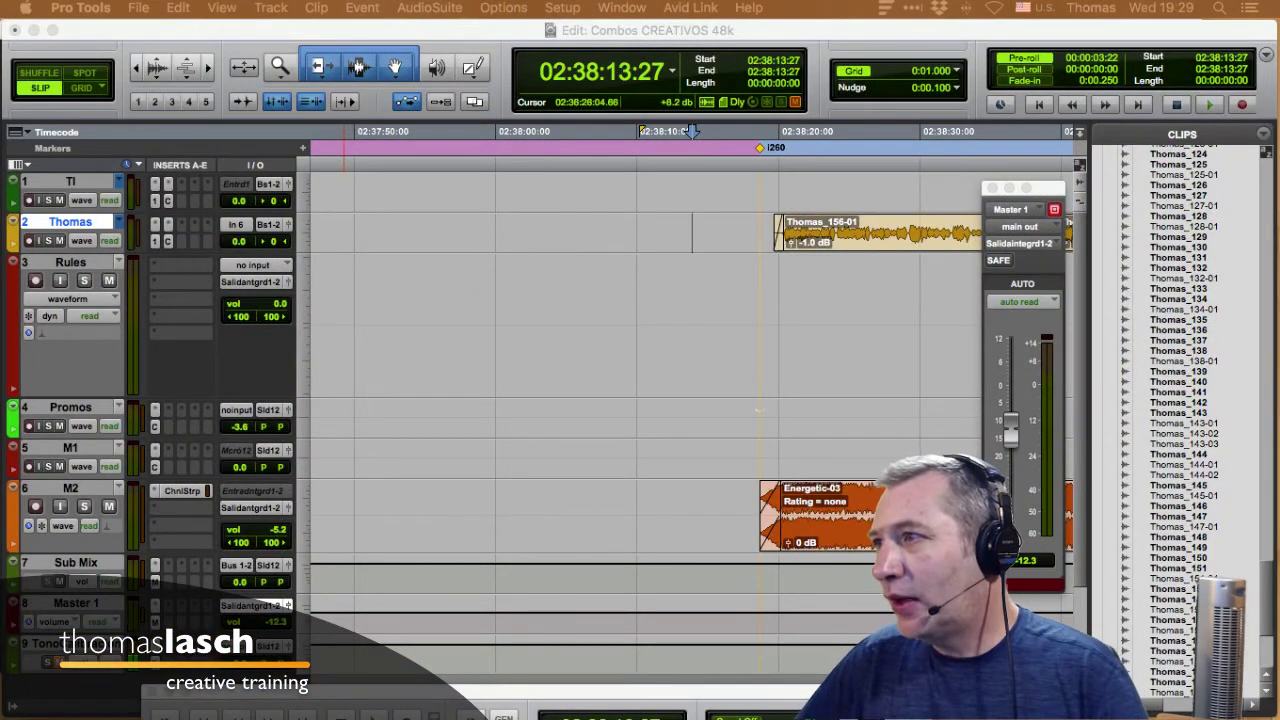
key(super+=)
scroll(691, 400, right, 5)
key(r)
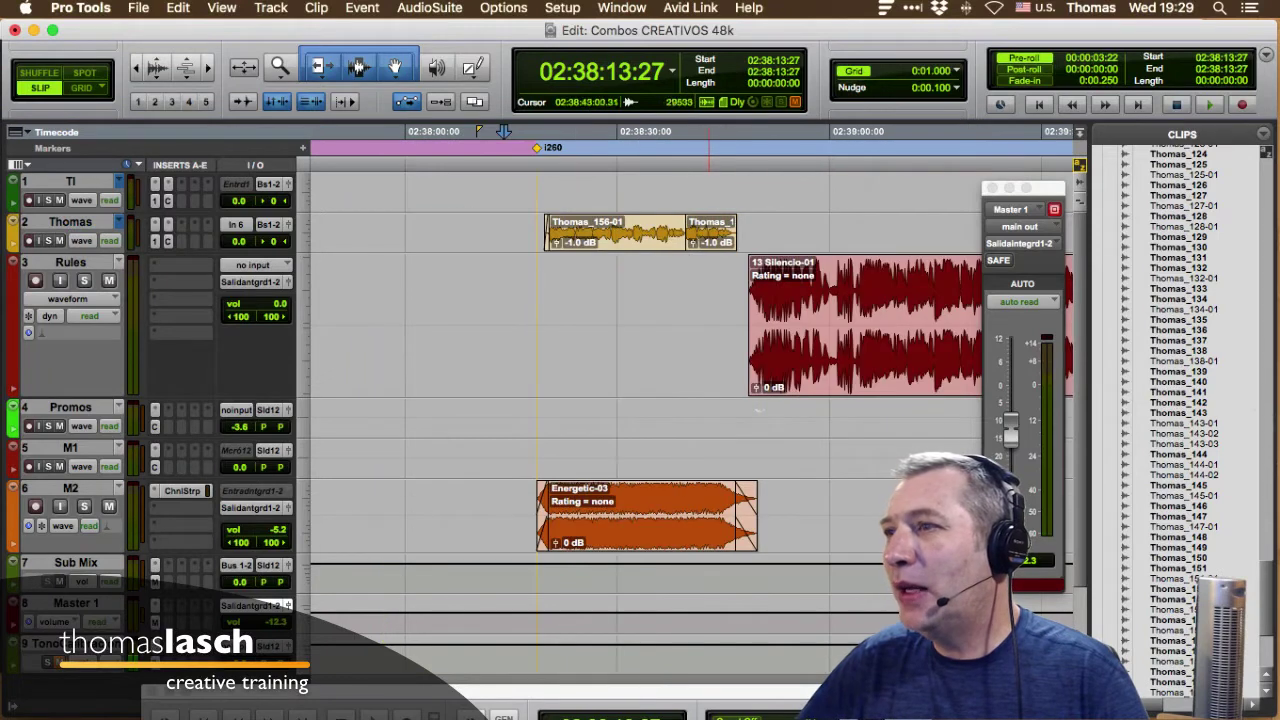
click(673, 530)
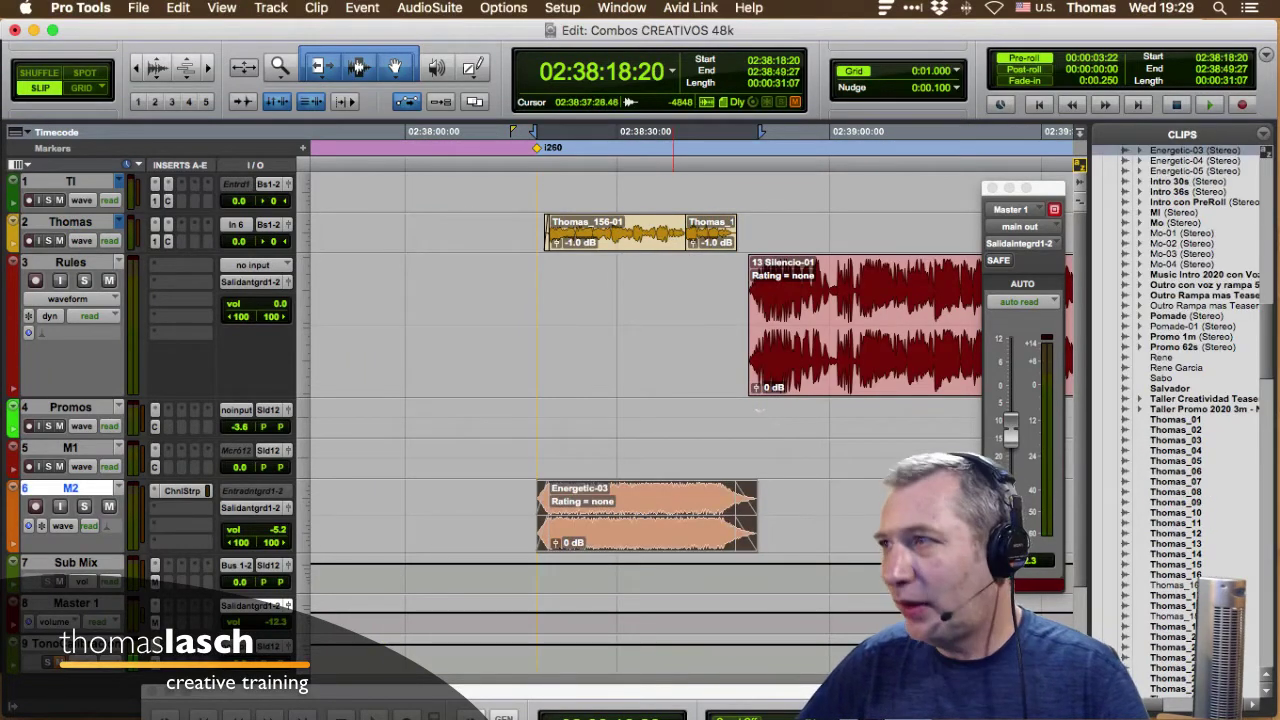
scroll(759, 410, right, 3)
key(super+bracketleft)
key(super+bracketleft)
key(super+bracketleft)
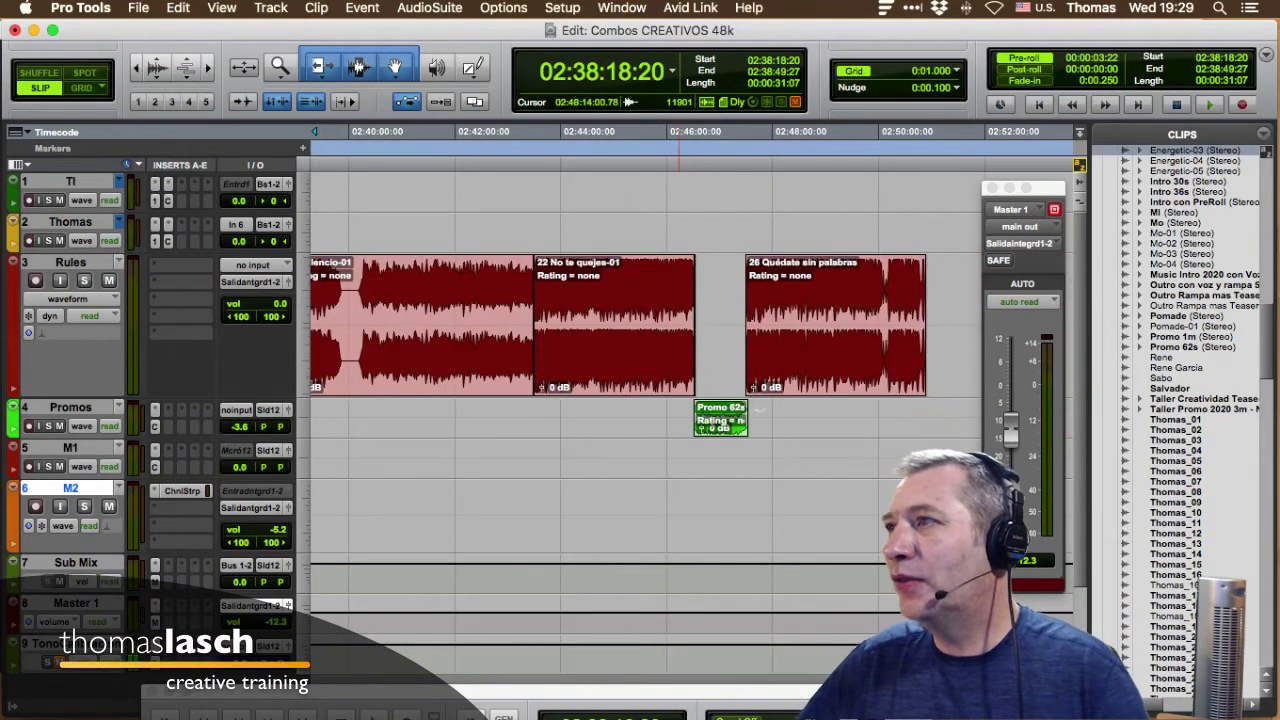
shift+click(867, 370)
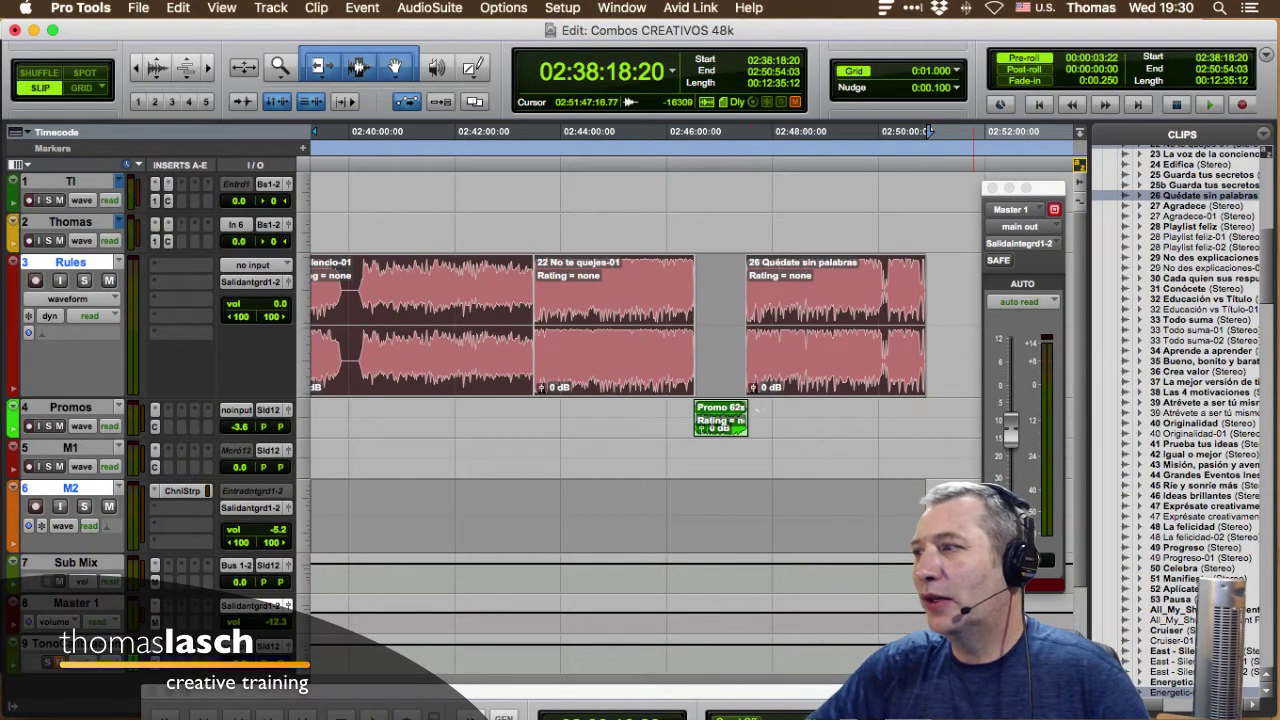
key(super+bracketleft)
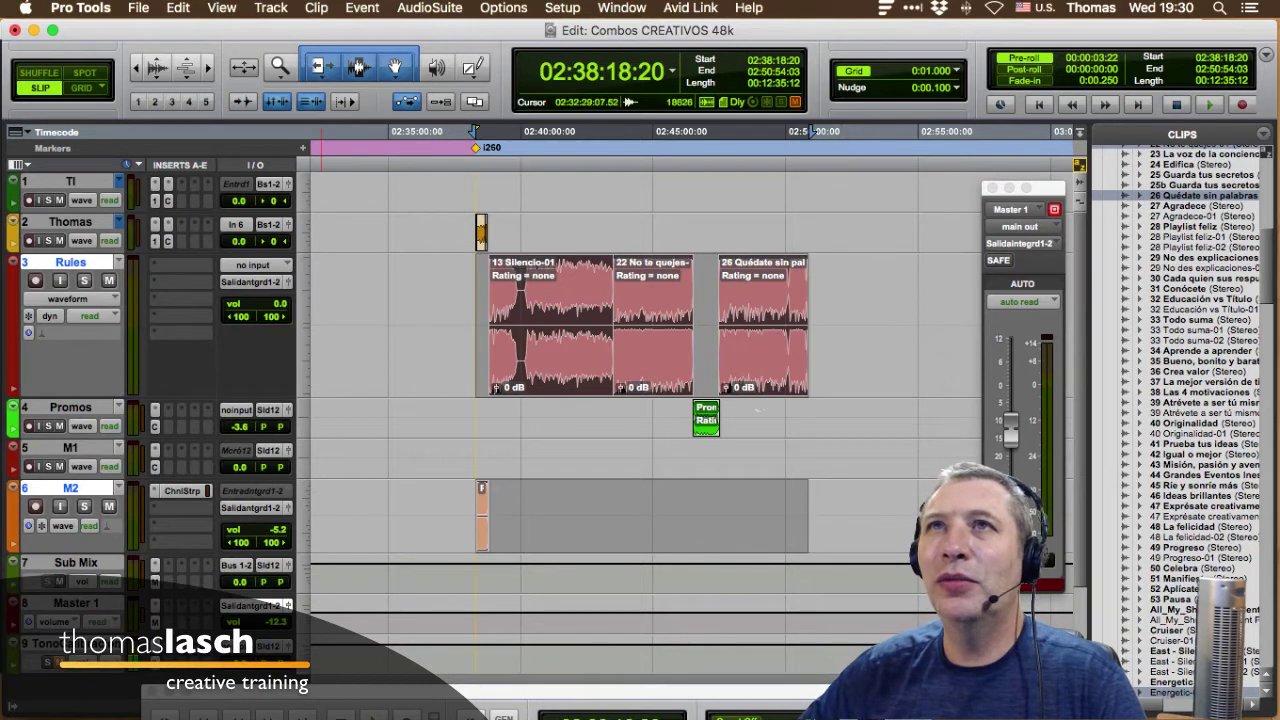
Start a bounce of the selection to disk with WAV as the file type and an additional MP3.
click(138, 7)
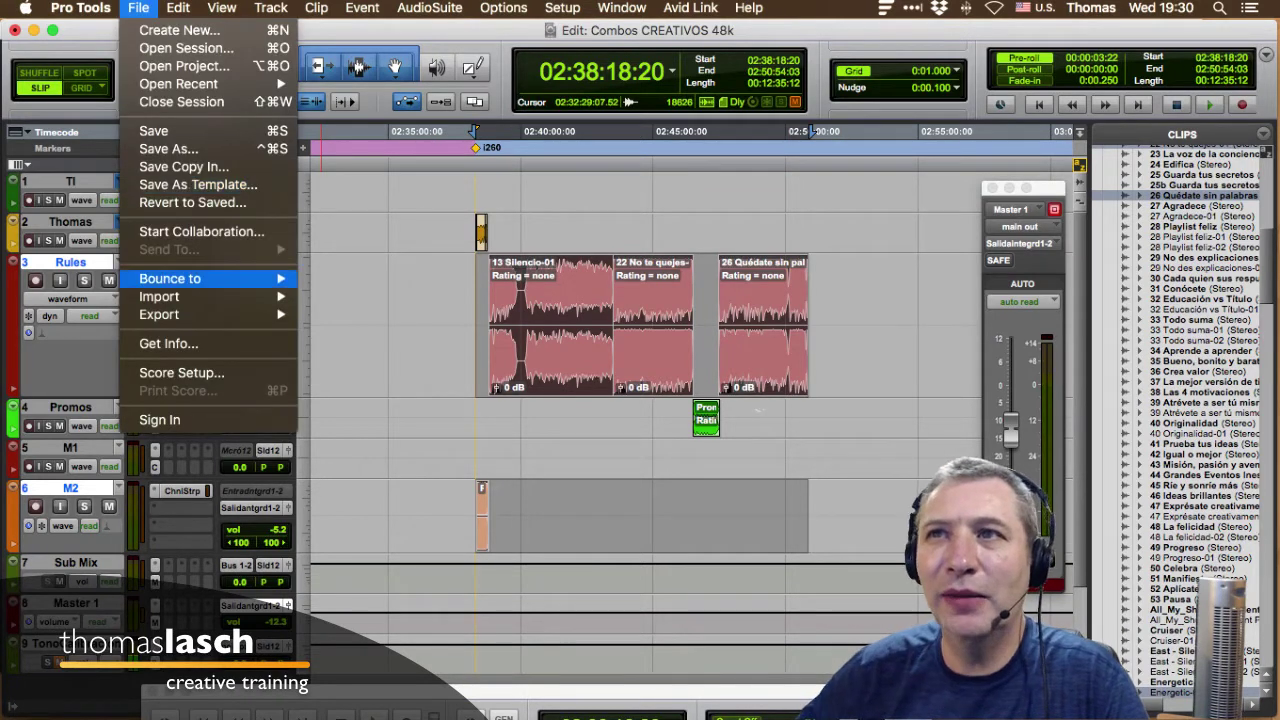
mouse_move(170, 278)
click(335, 278)
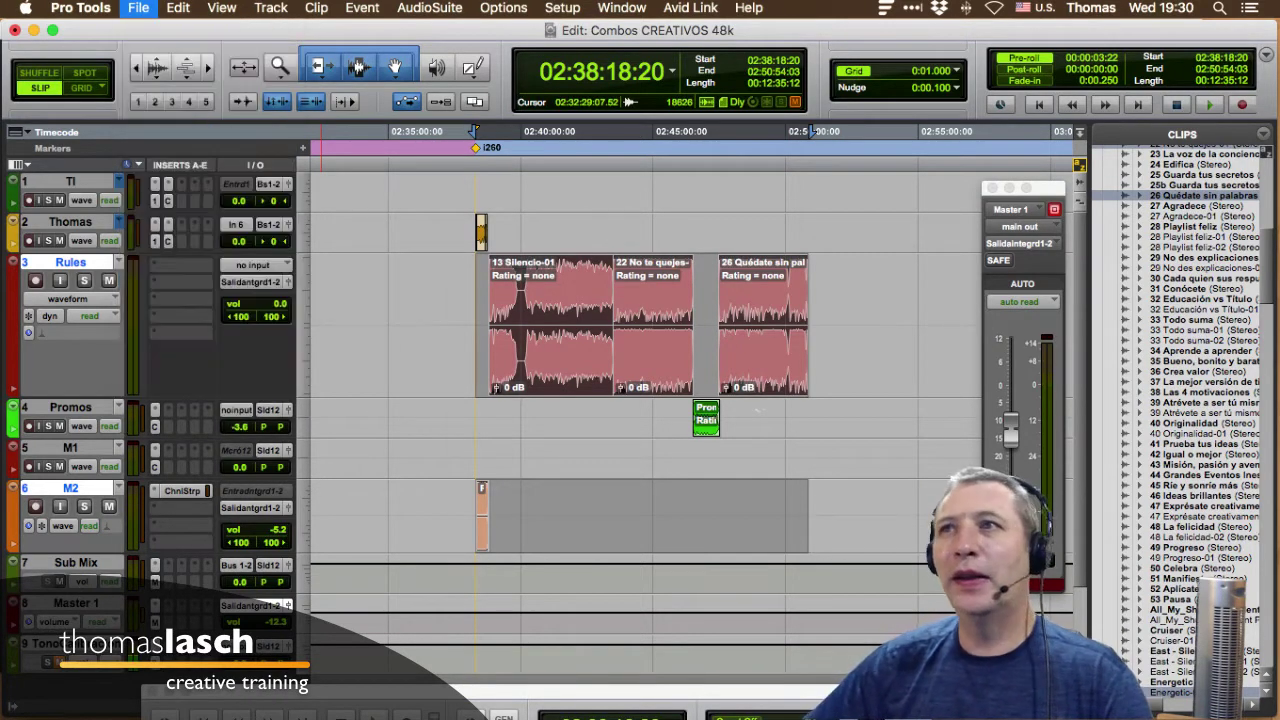
drag(638, 135, 556, 124)
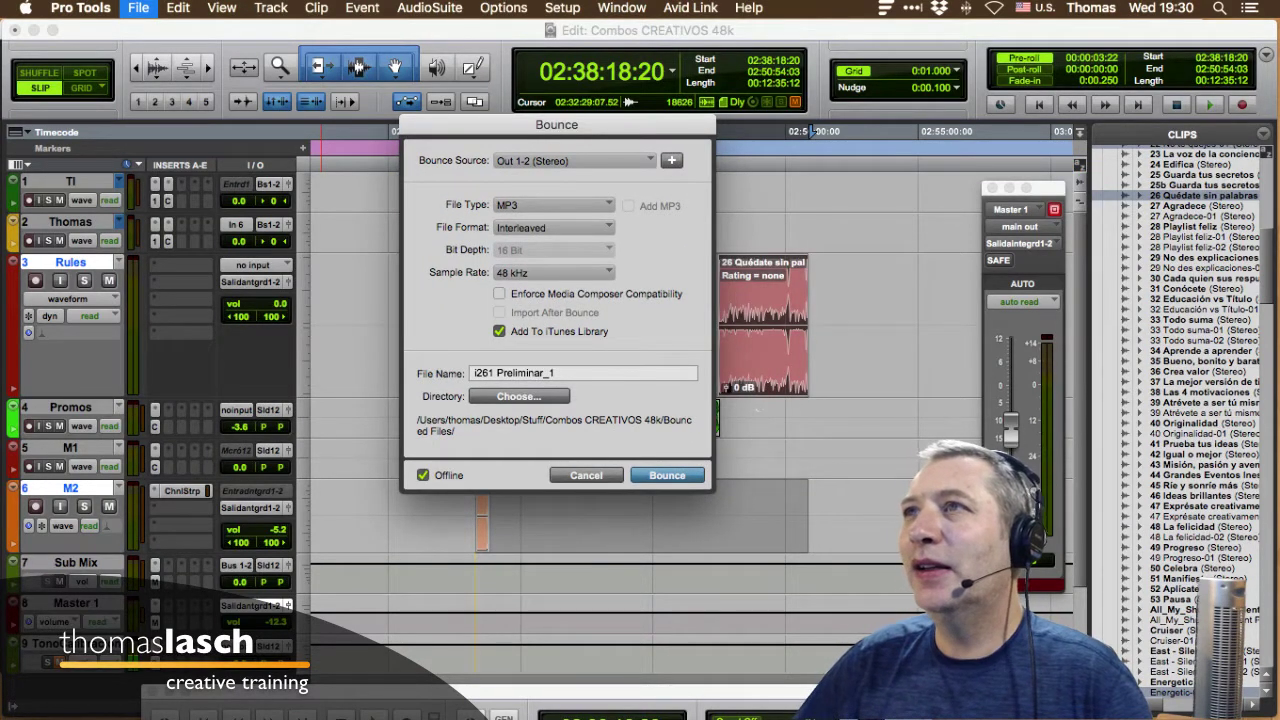
click(540, 205)
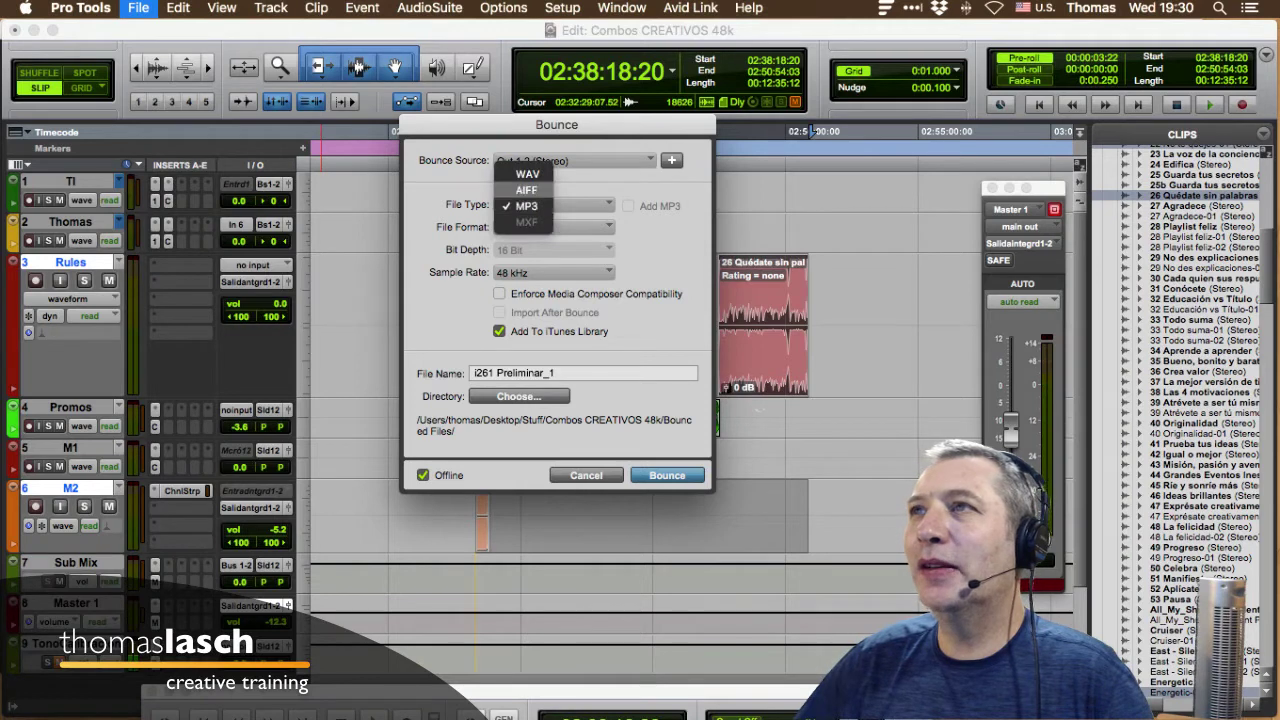
click(527, 174)
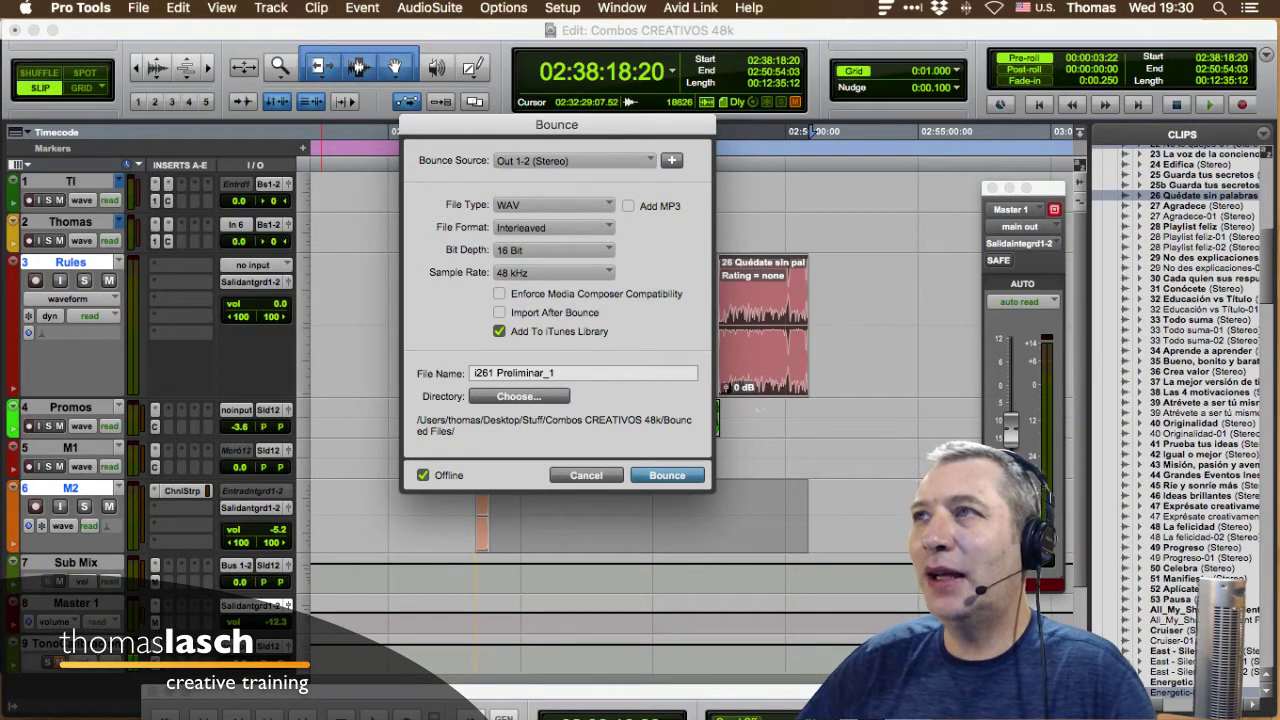
click(628, 205)
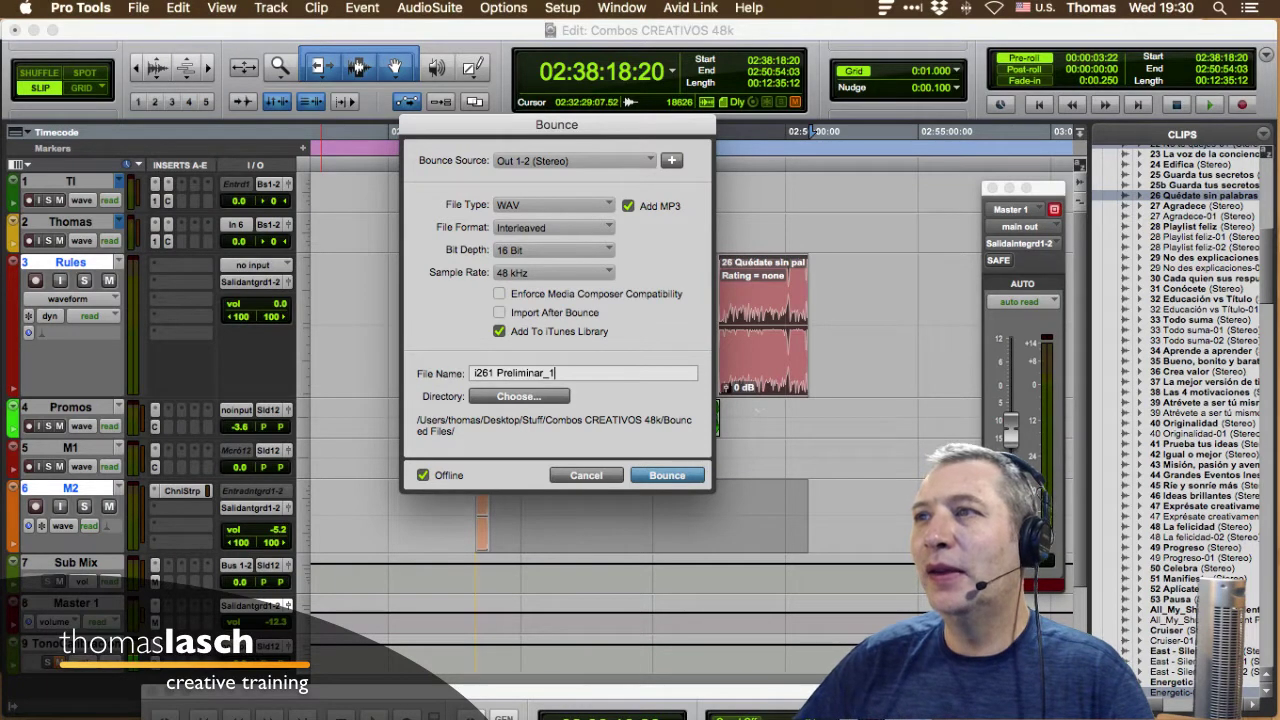
Name the bounce file "i261 Reglas para CREATIVOS".
key(shift+Left)
key(shift+Left)
key(shift+Left)
key(shift+Left)
key(shift+Left)
key(shift+Left)
key(shift+Left)
key(shift+Left)
key(shift+Left)
key(shift+Left)
key(shift+Left)
key(shift+Left)
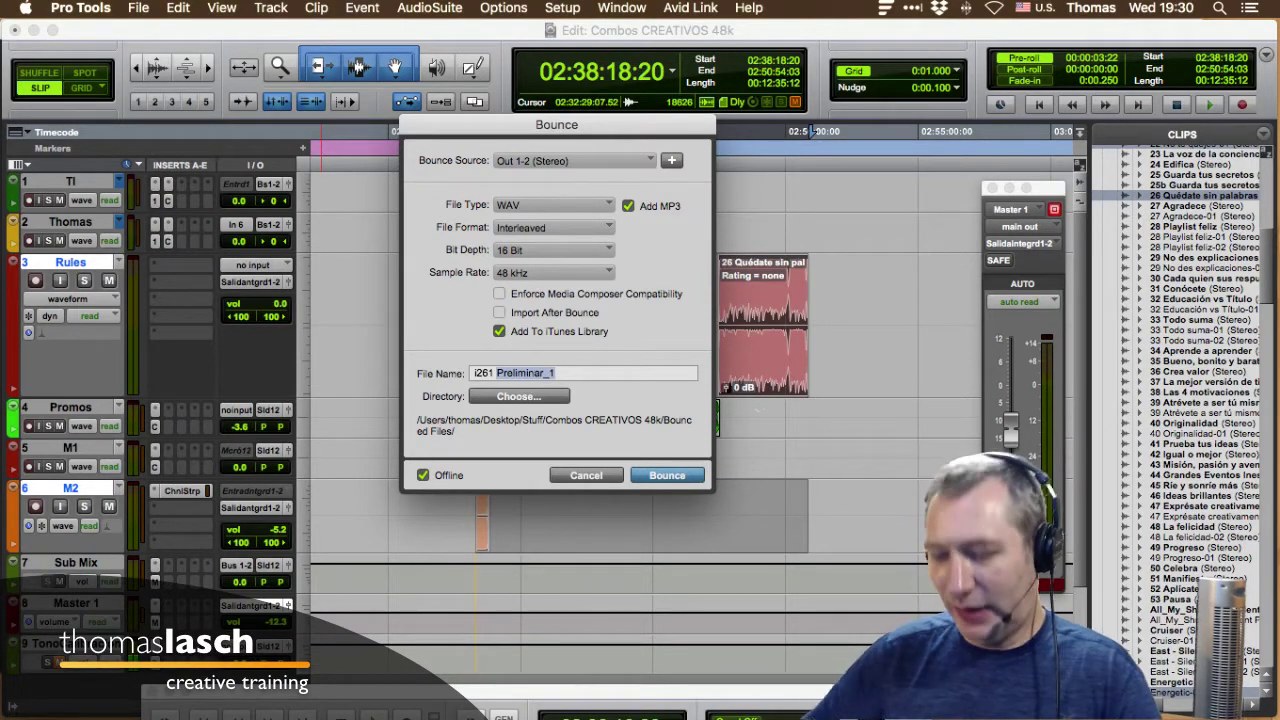
text(Rega)
key(BackSpace)
key(BackSpace)
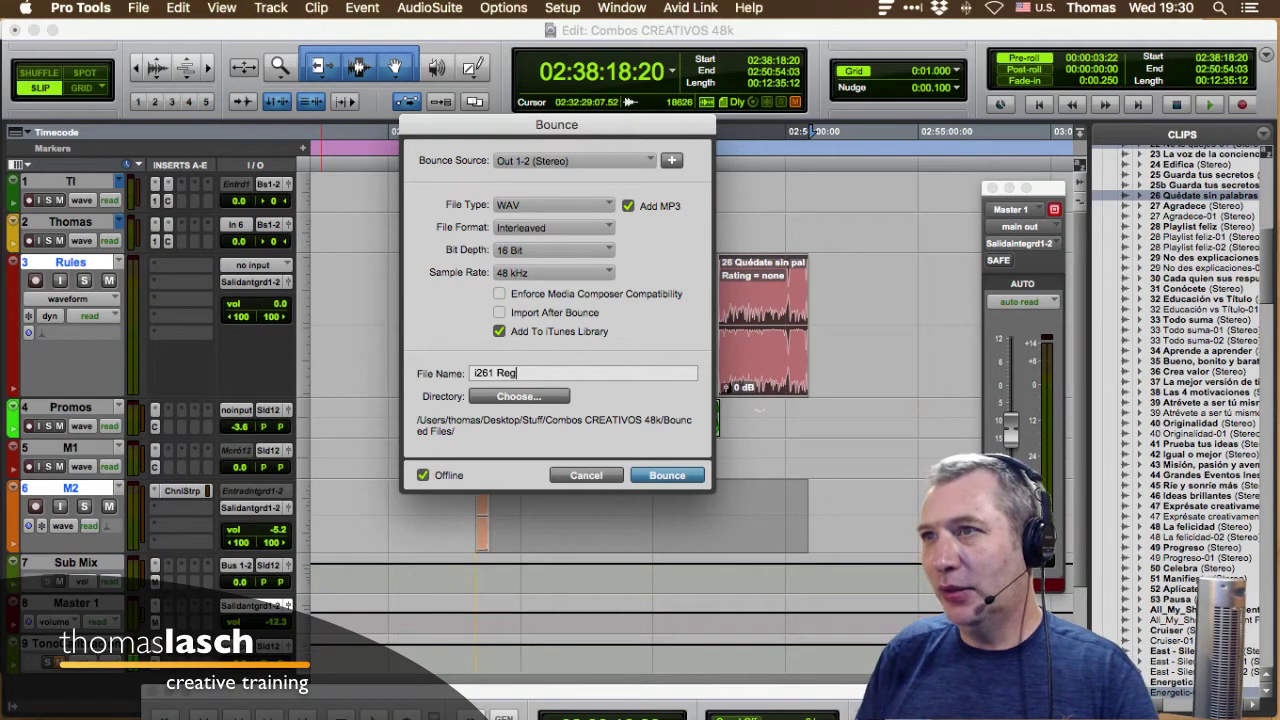
text(glas para CREATIVOS)
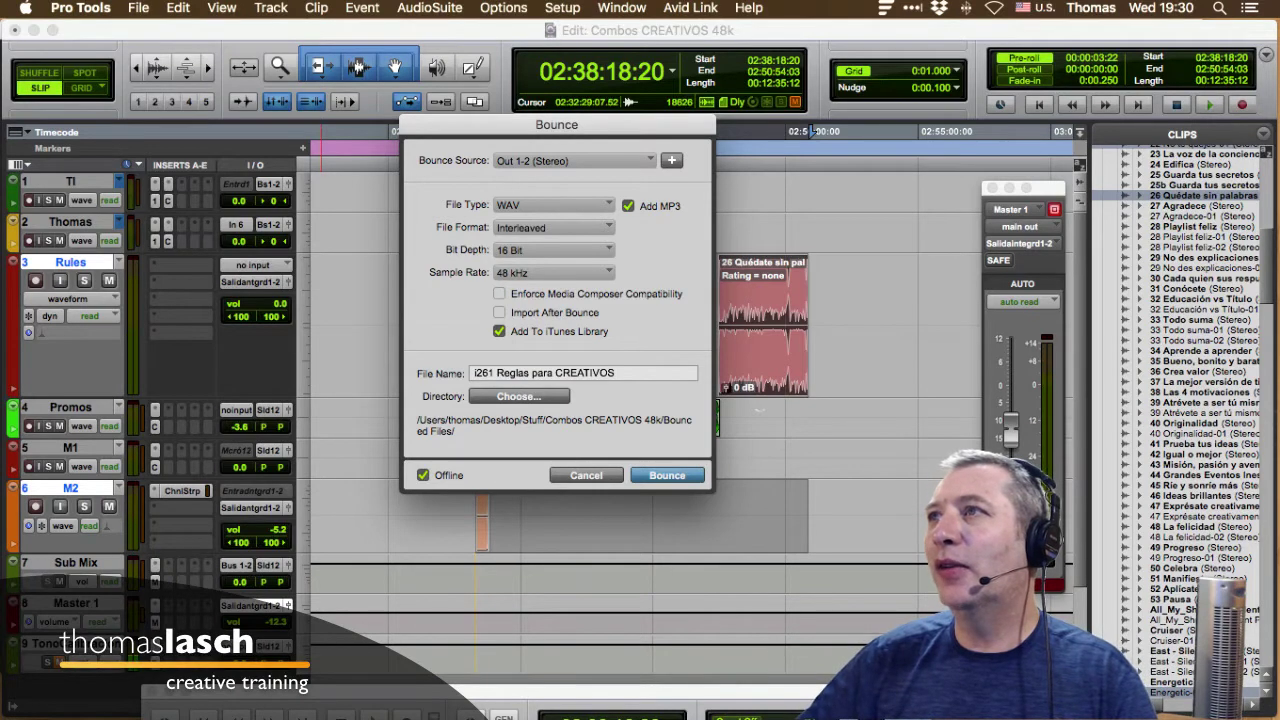
Confirm the bounce settings and, in the MP3 options, try the ID3 v2.3 tag type before setting it to ID3 v1.1.
drag(556, 124, 326, 116)
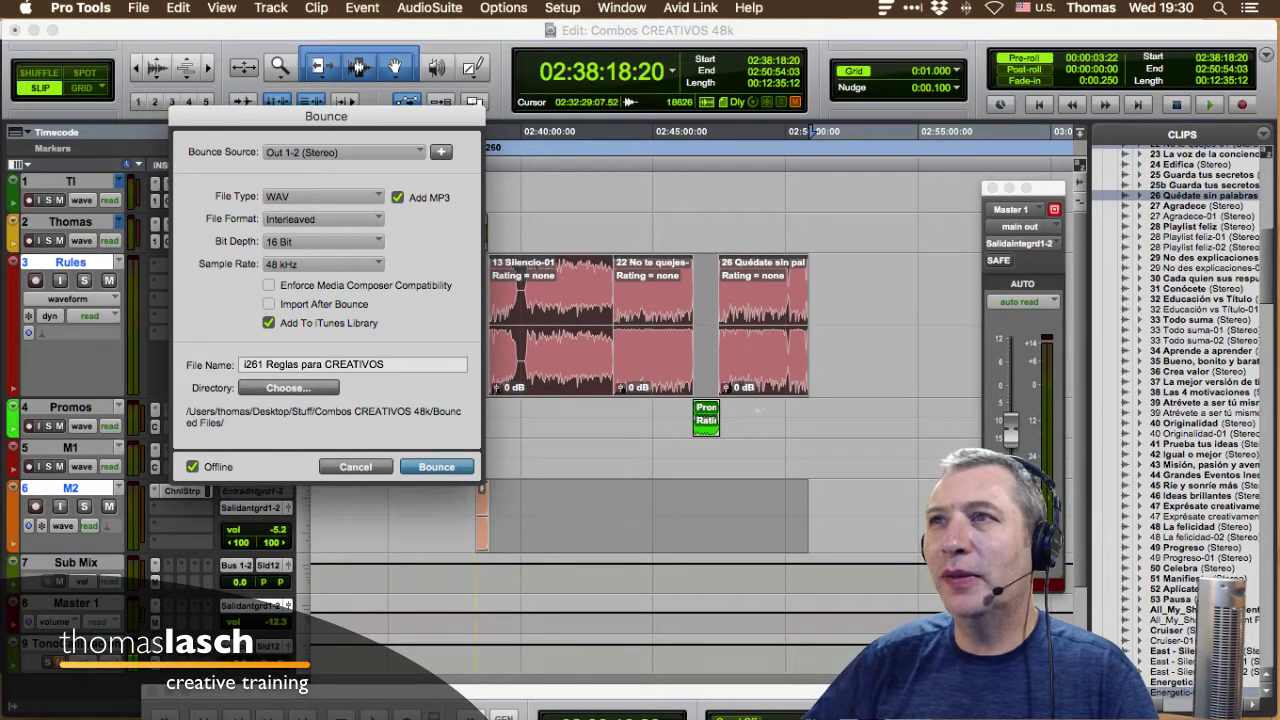
key(Return)
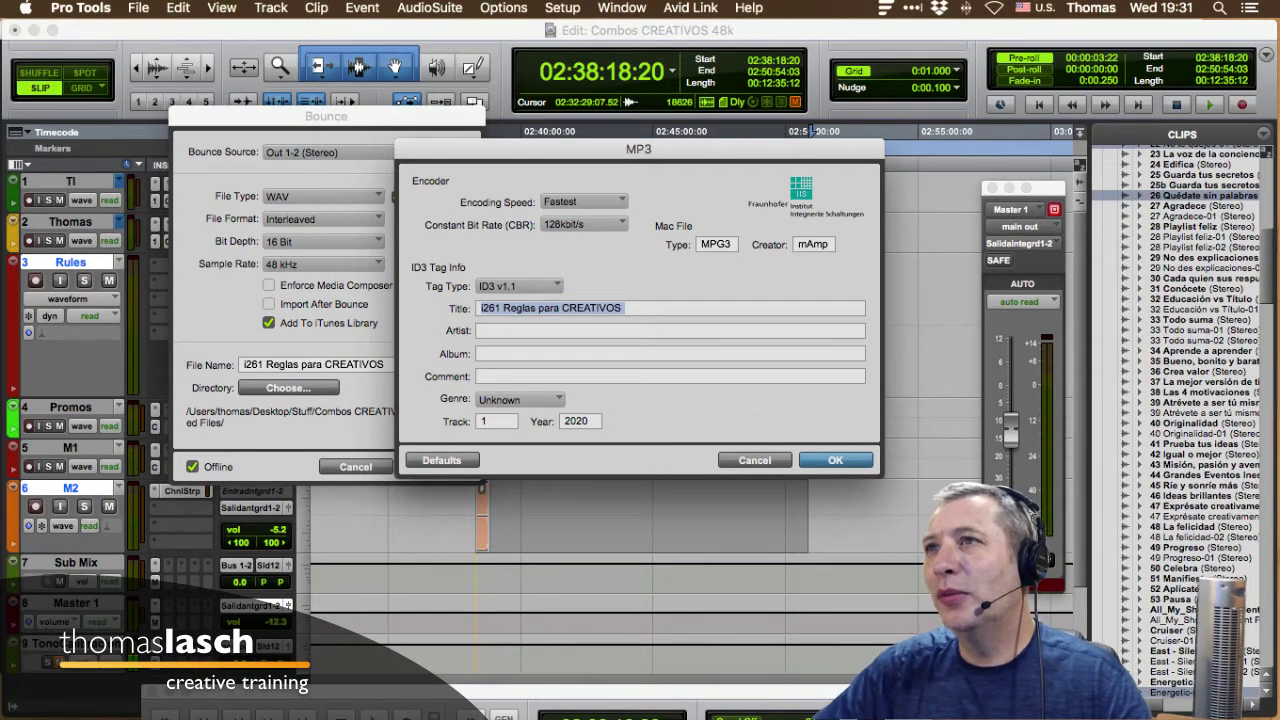
drag(638, 149, 664, 167)
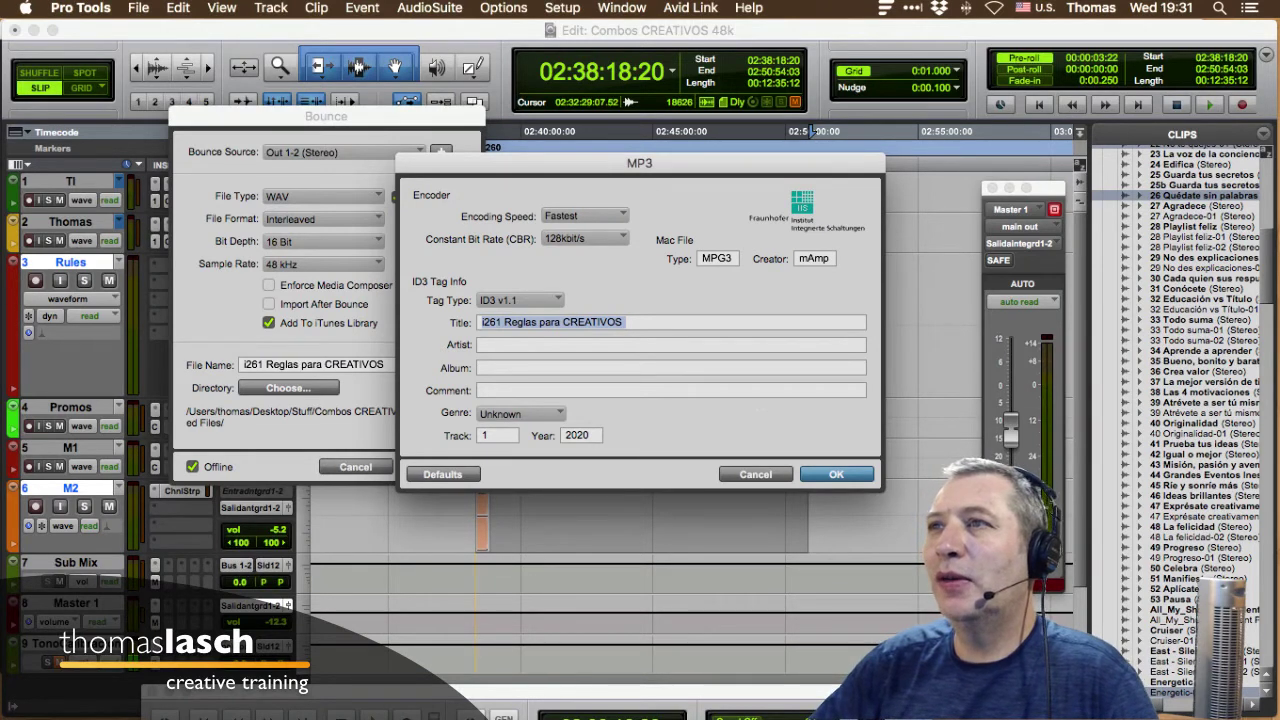
click(519, 300)
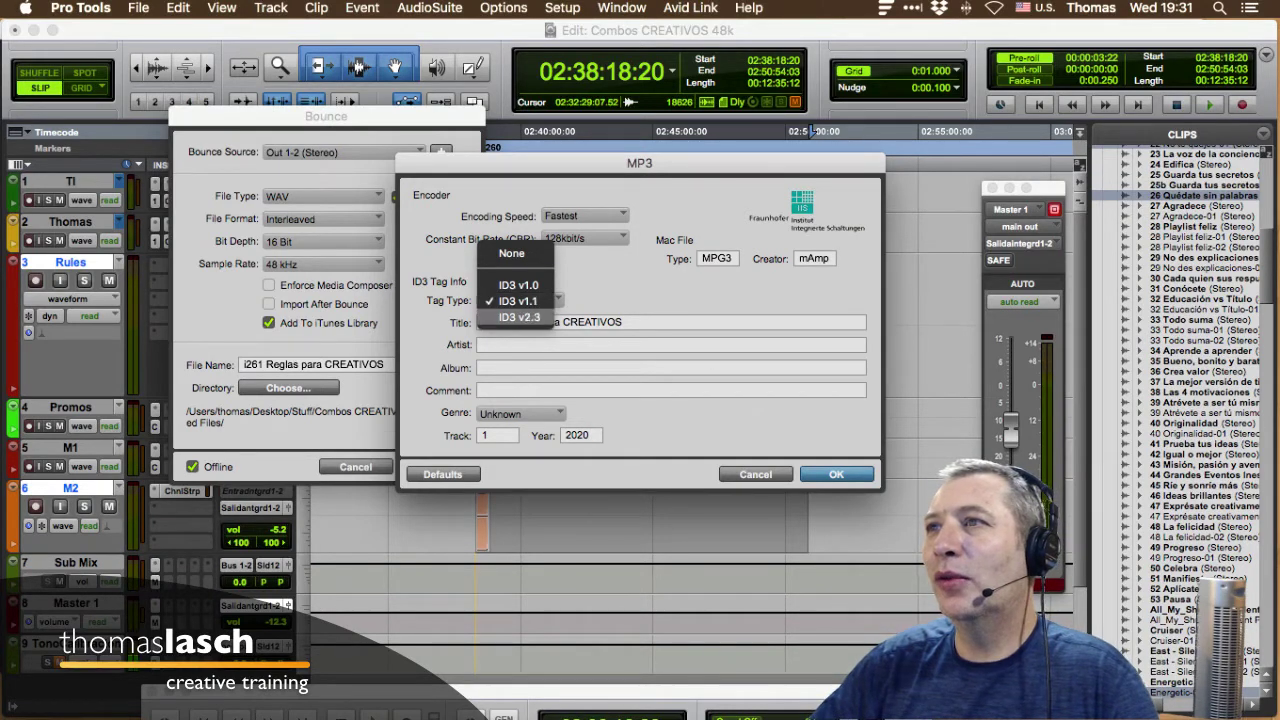
click(519, 317)
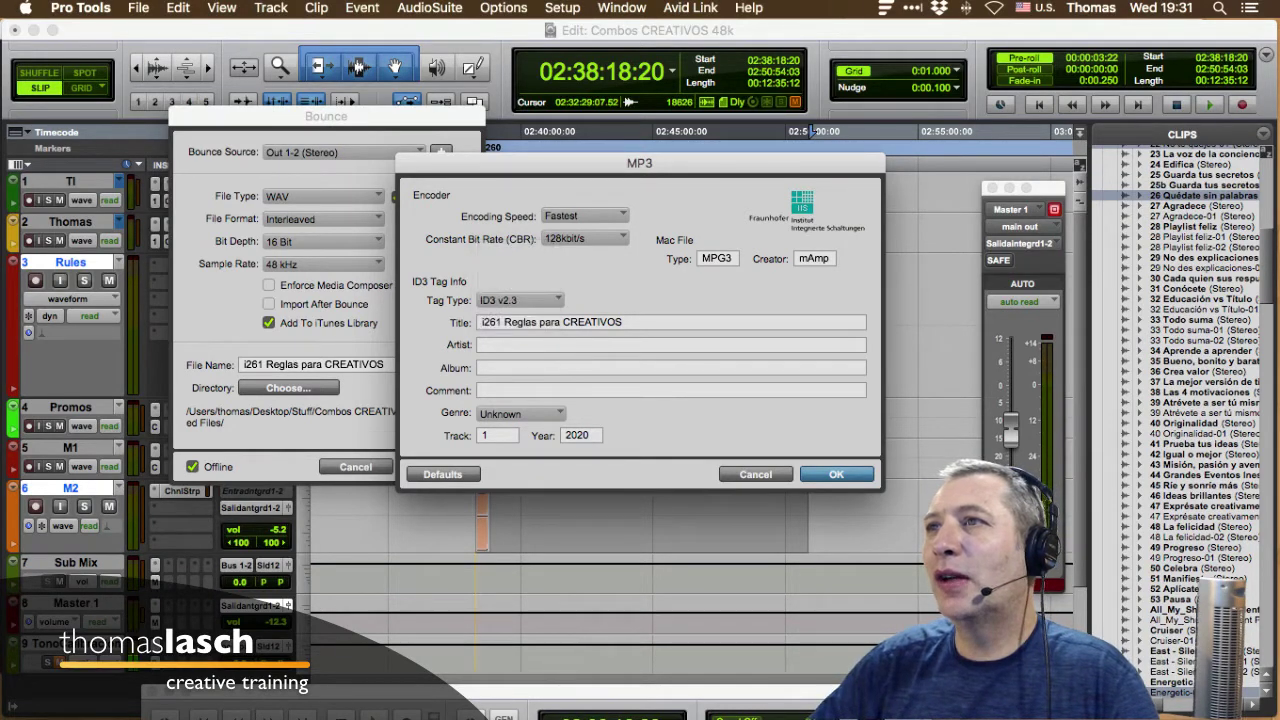
click(519, 300)
click(519, 264)
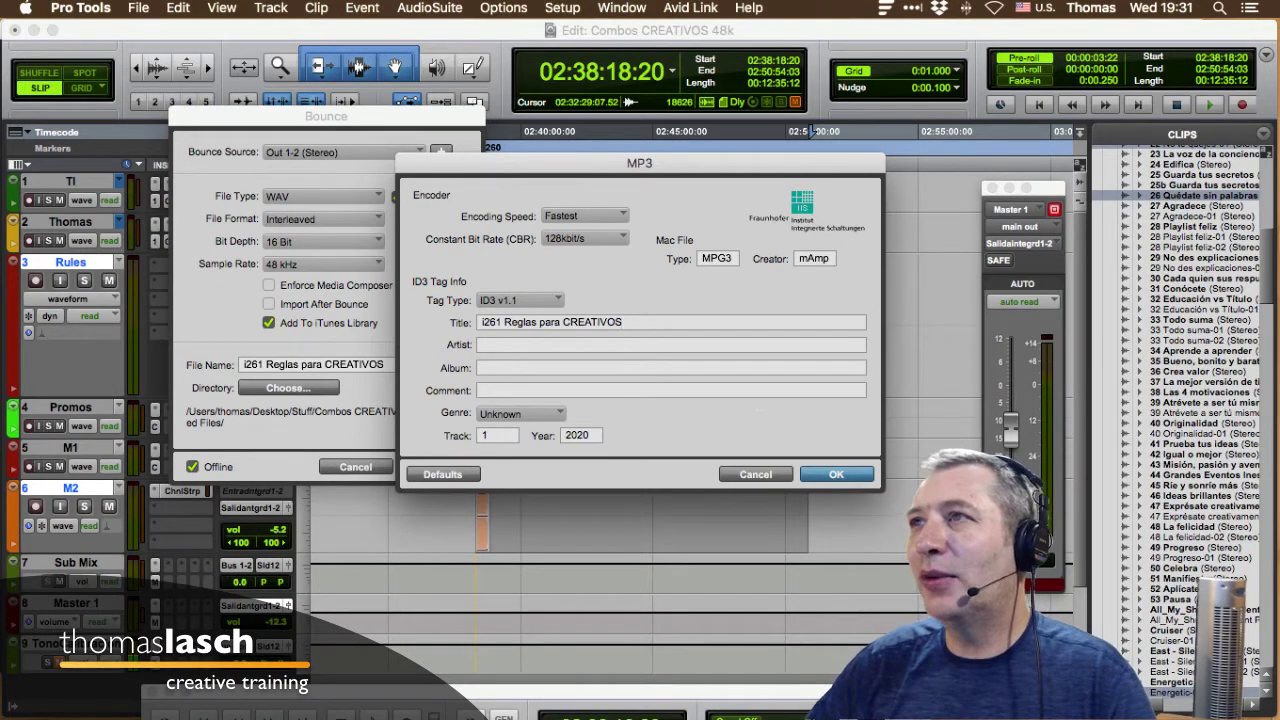
Try a constant bit rate of 320 kbit/s for the MP3 before setting it back to 128 kbit/s.
click(585, 238)
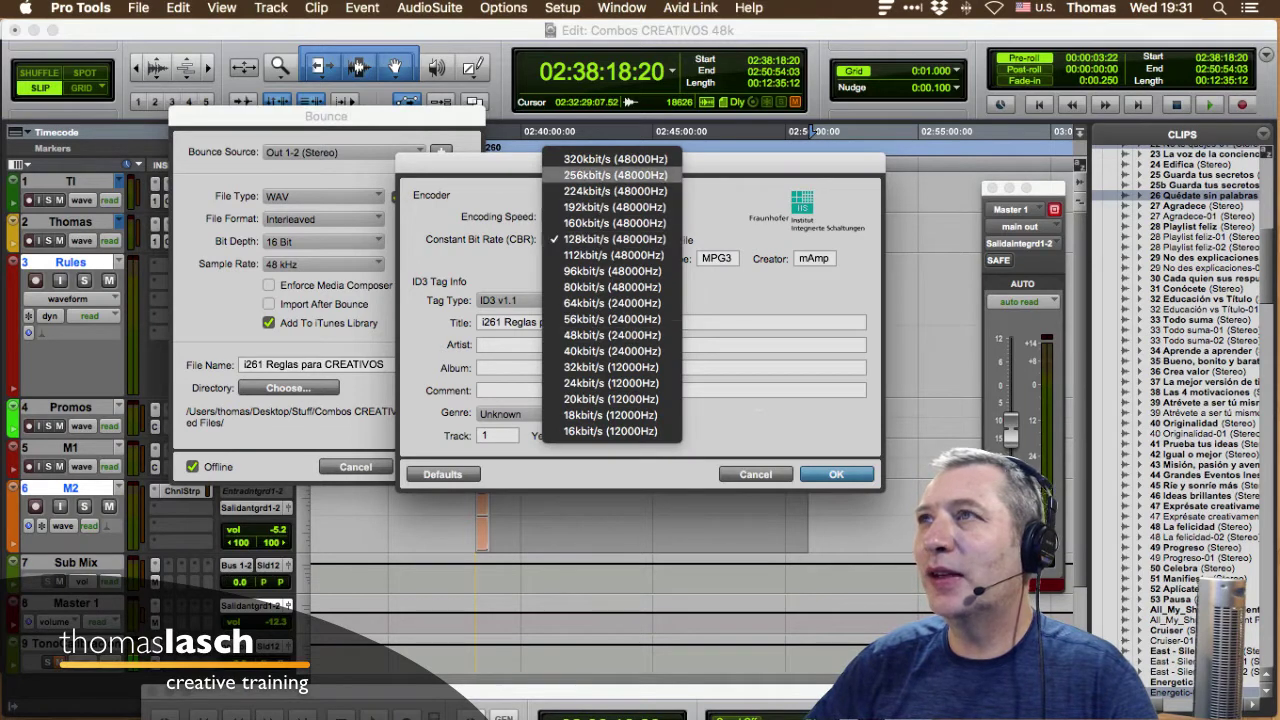
click(615, 159)
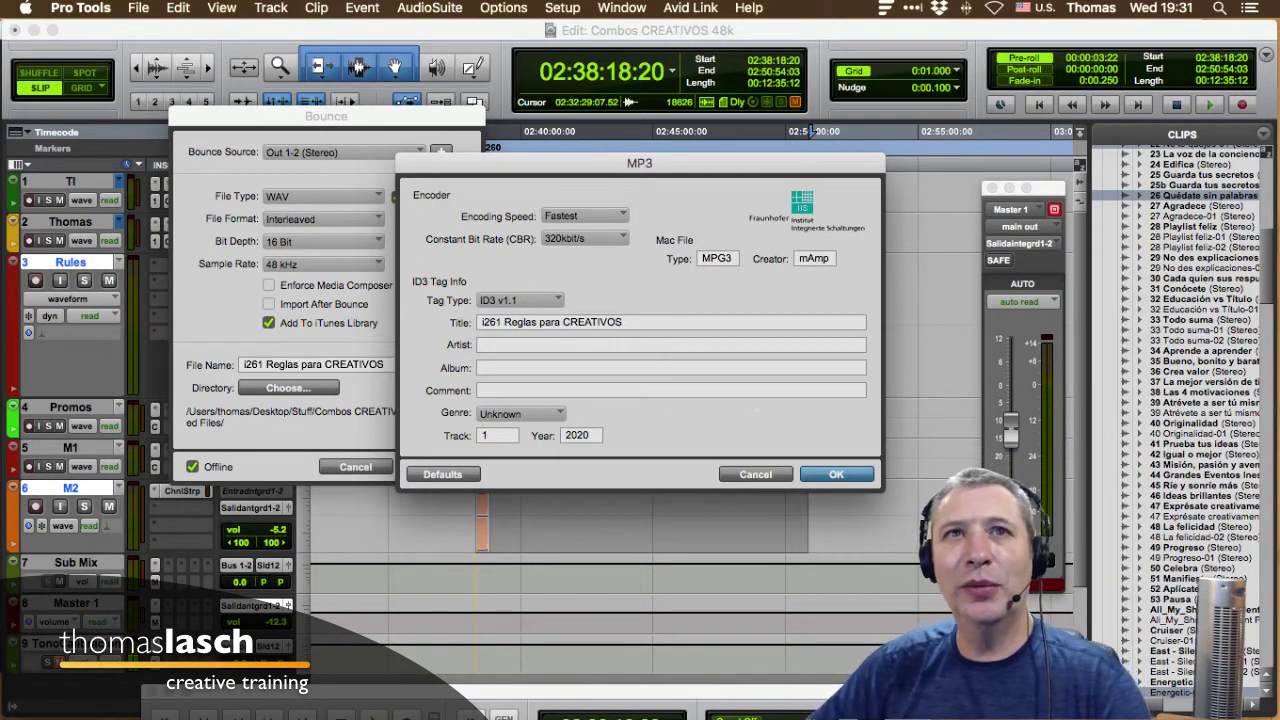
click(585, 238)
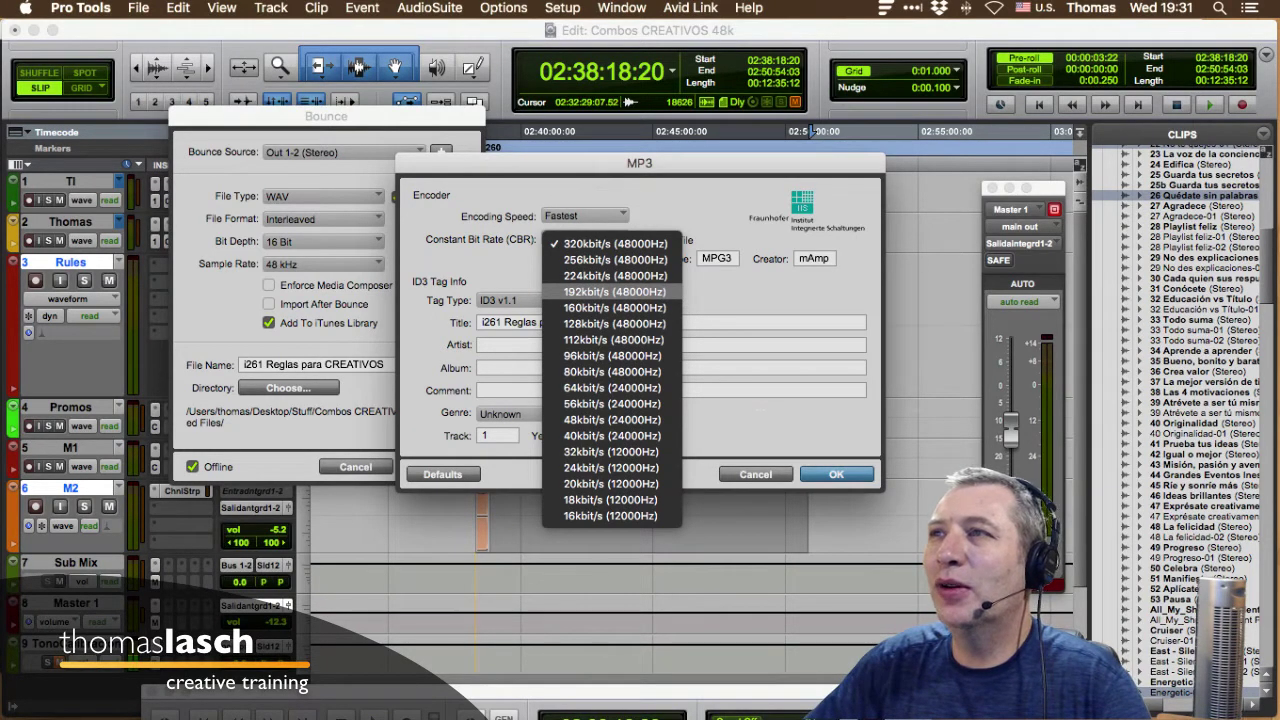
click(614, 323)
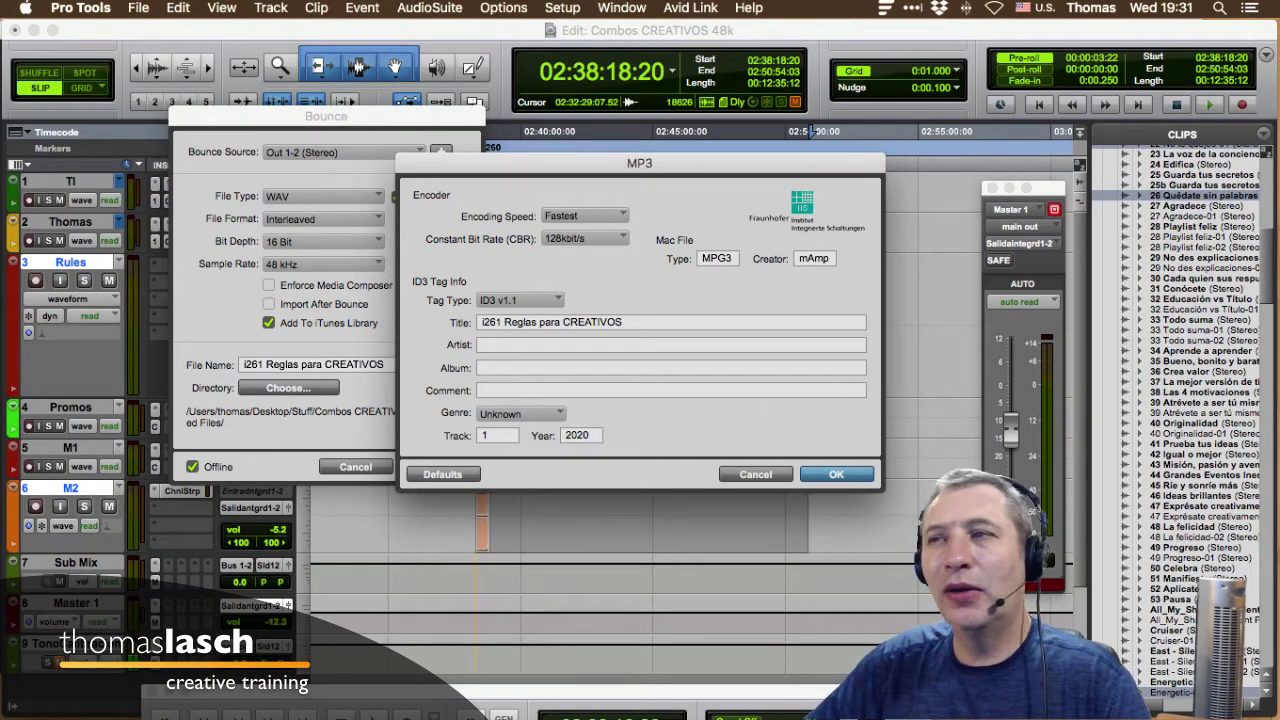
Close the MP3 options and the Bounce dialog.
drag(639, 163, 665, 150)
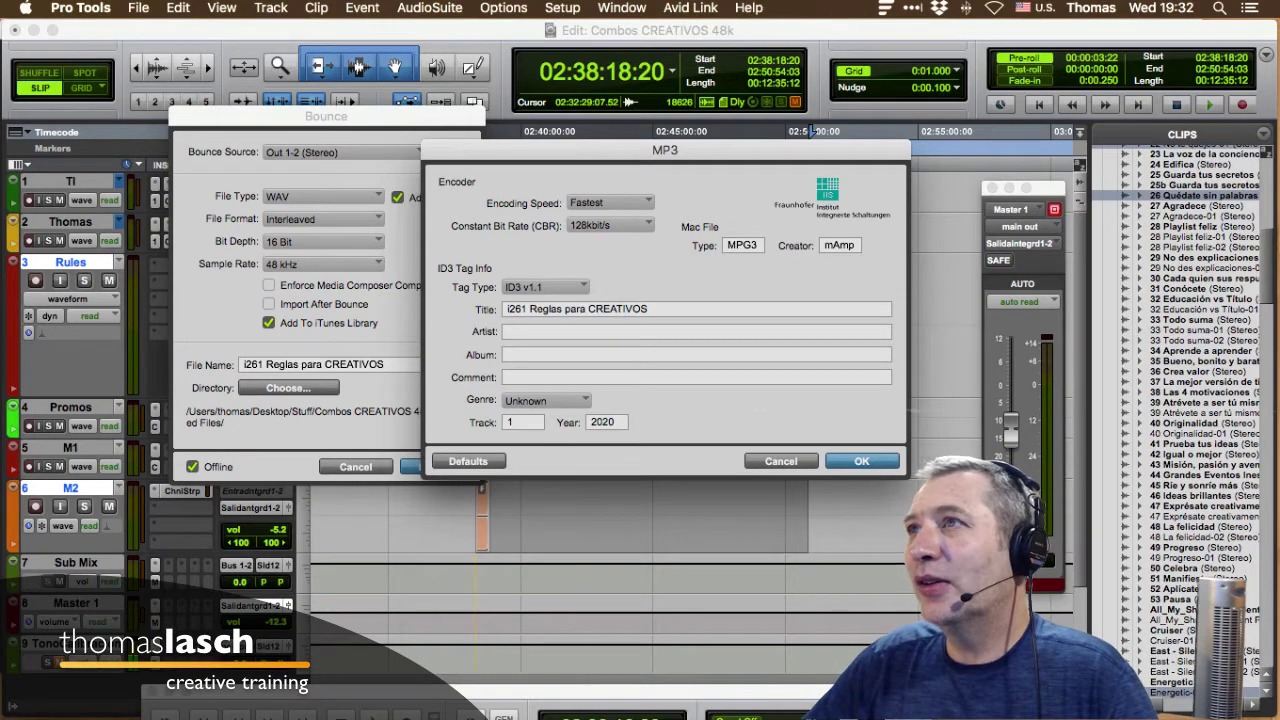
key(Return)
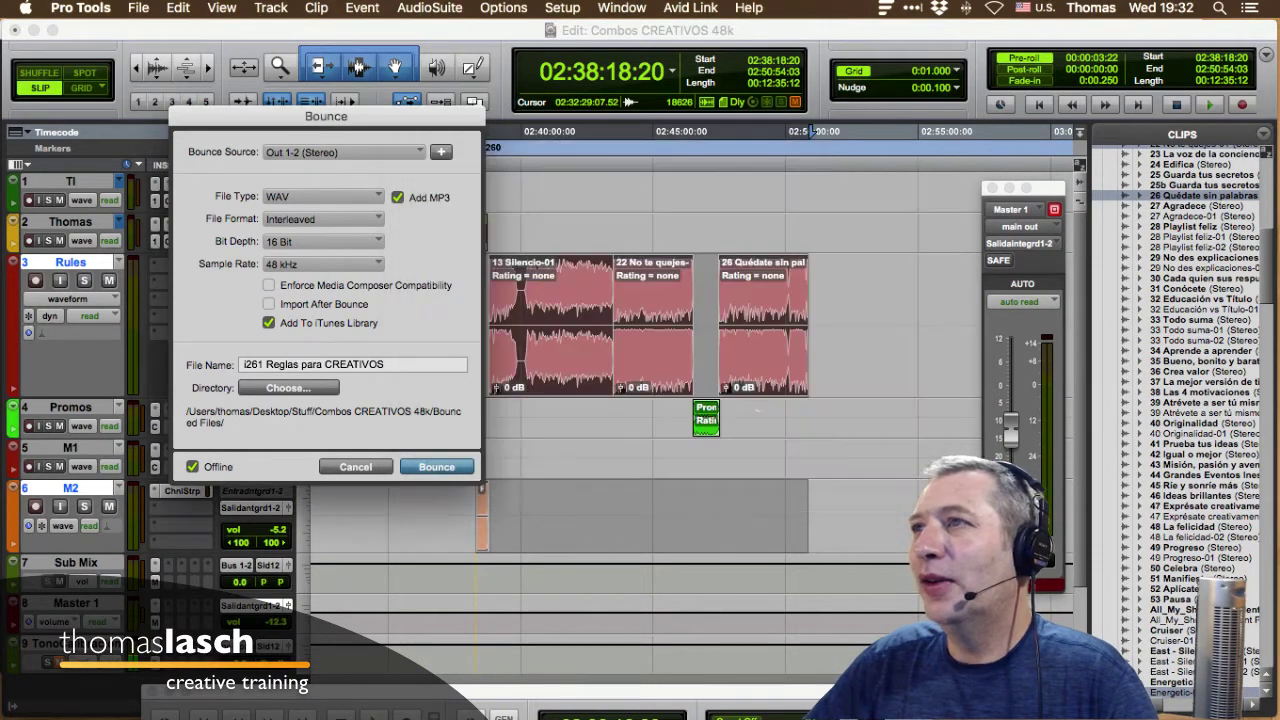
key(Return)
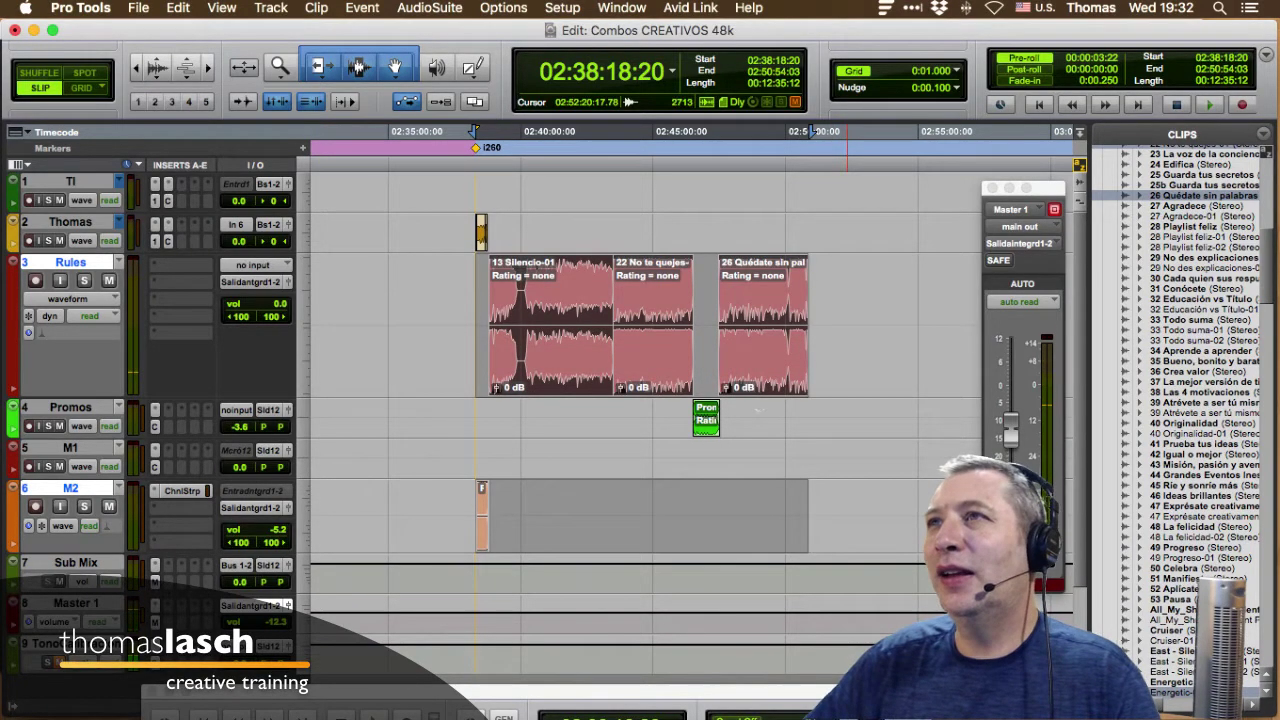
Select the i261 programme from the start of the intro music on M2 to the end of the outro on Promos, and save the session.
scroll(757, 410, right, 10)
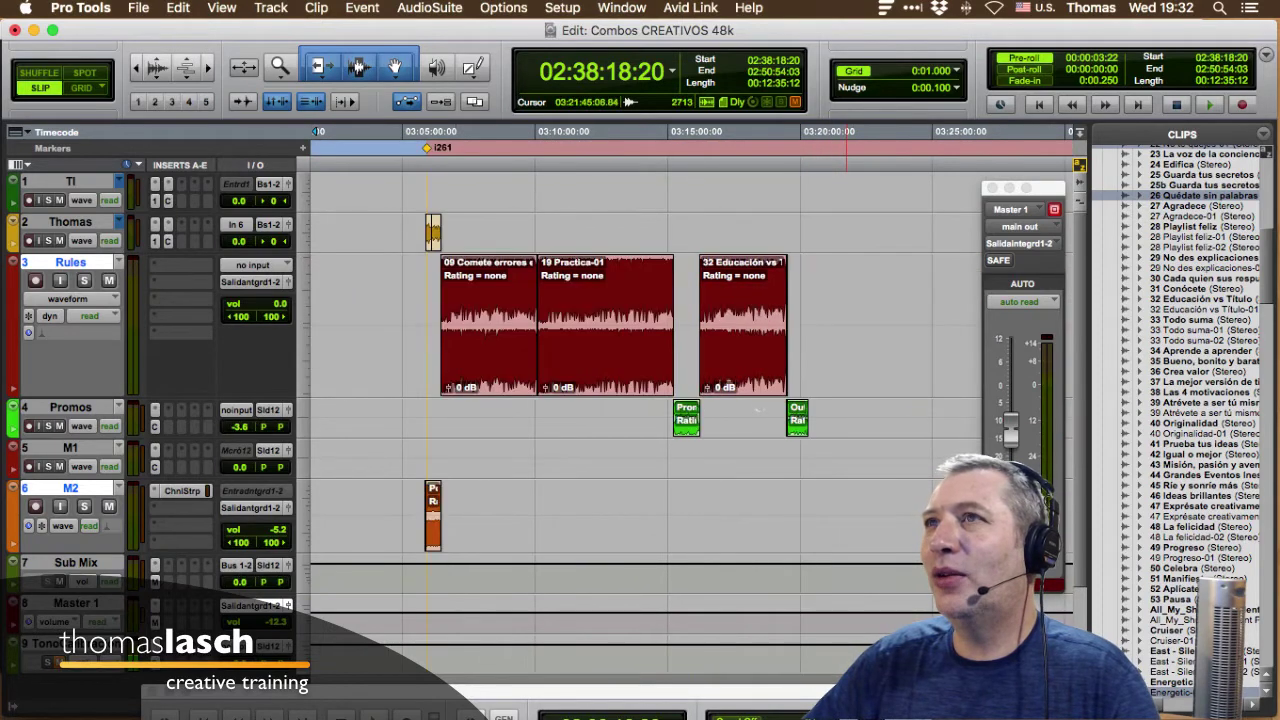
click(430, 131)
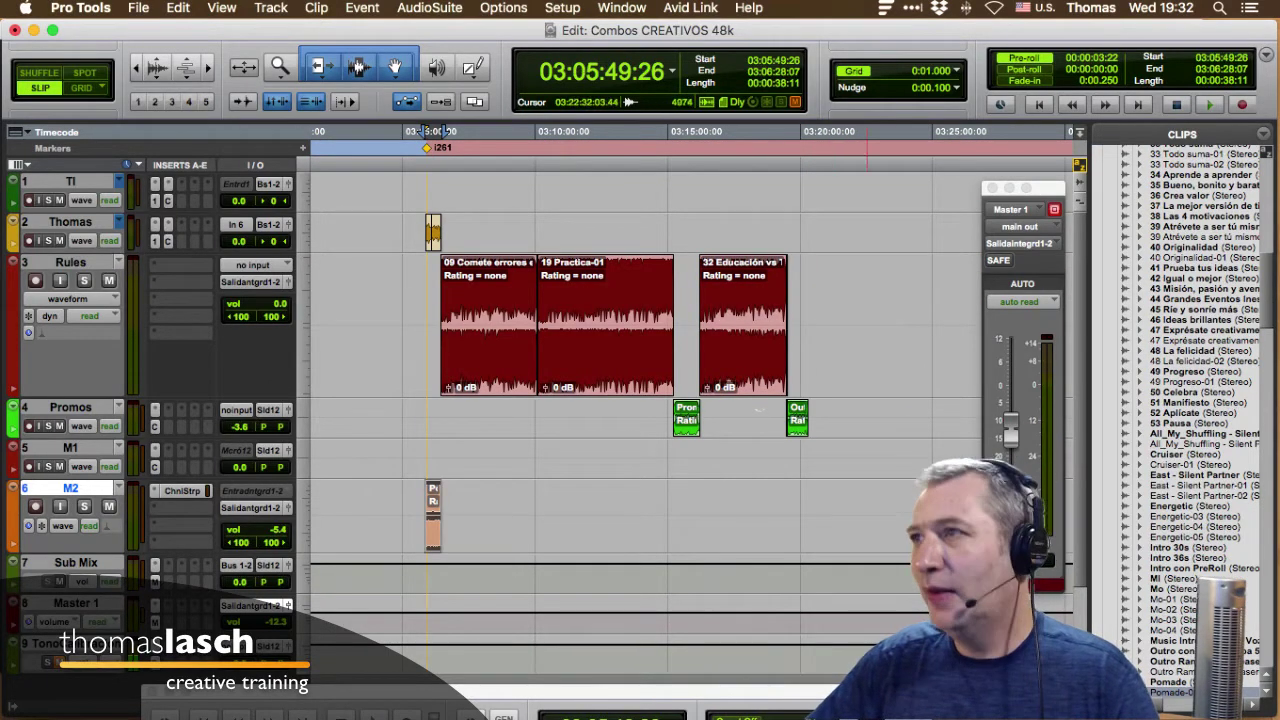
shift+click(798, 428)
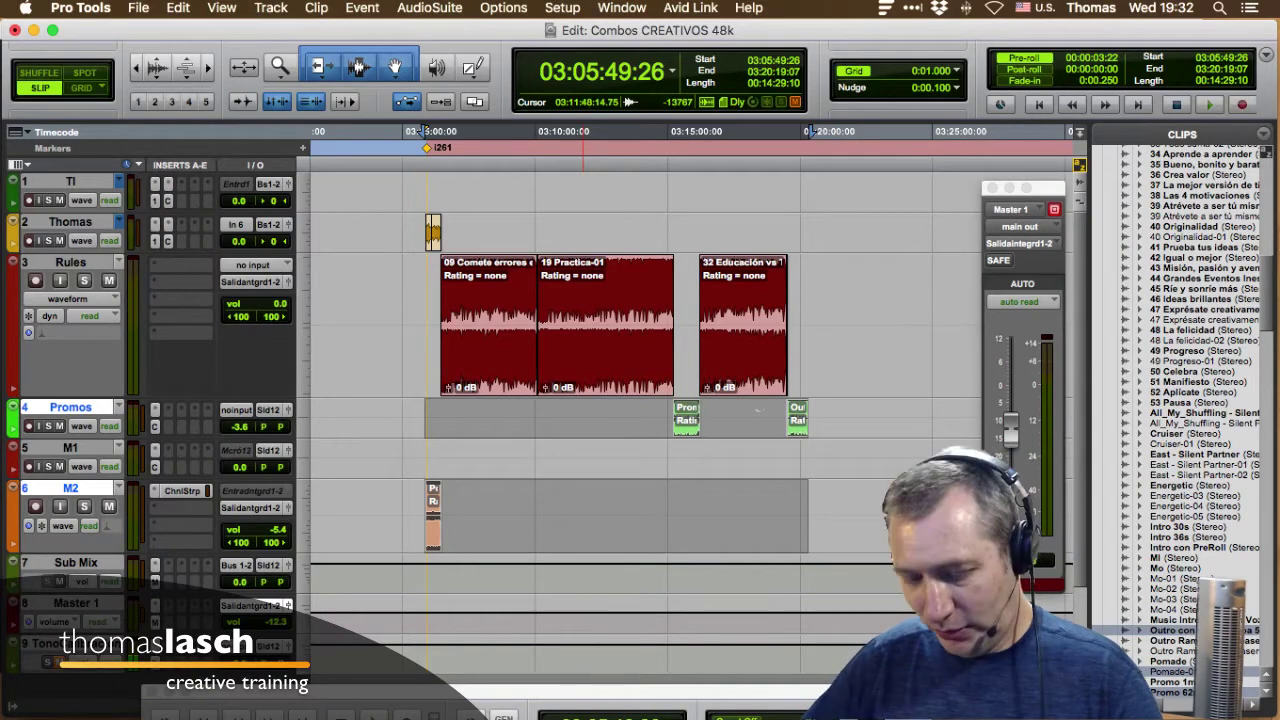
key(super+s)
Adjust the Master 1 fader to -14.7 dB while playing the opening of the i261 programme.
key(super+equal)
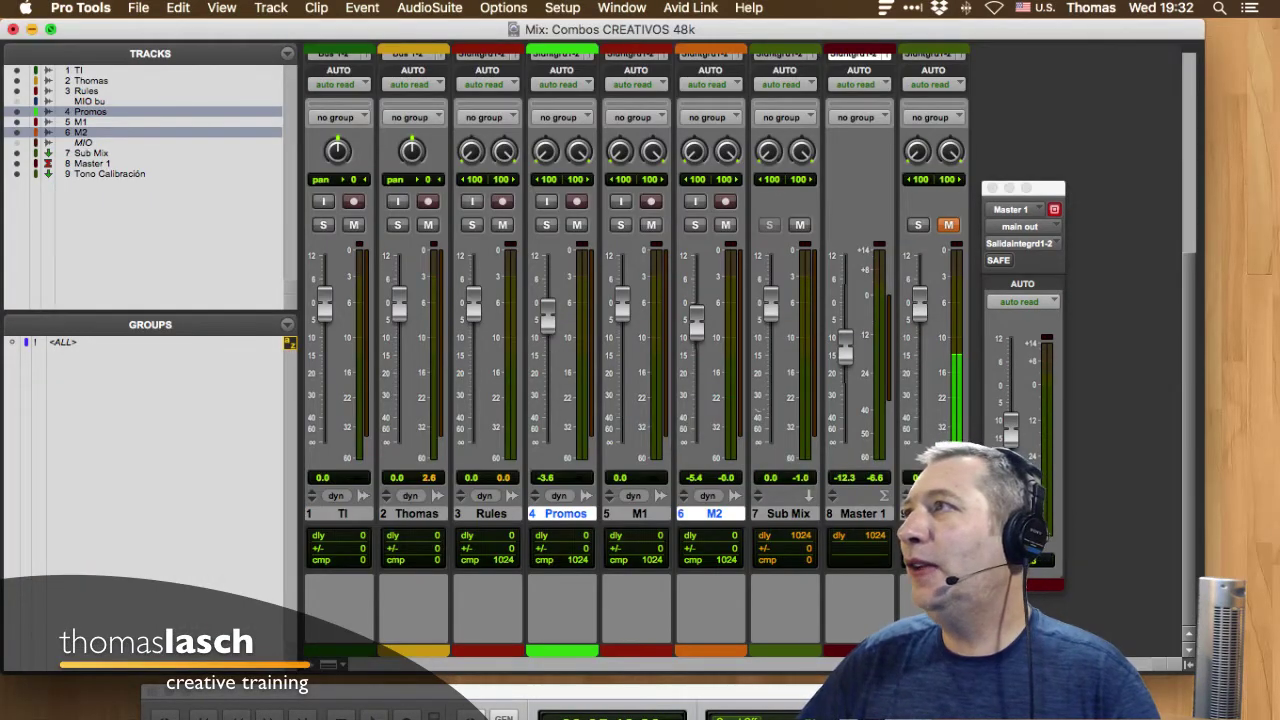
key(super+equal)
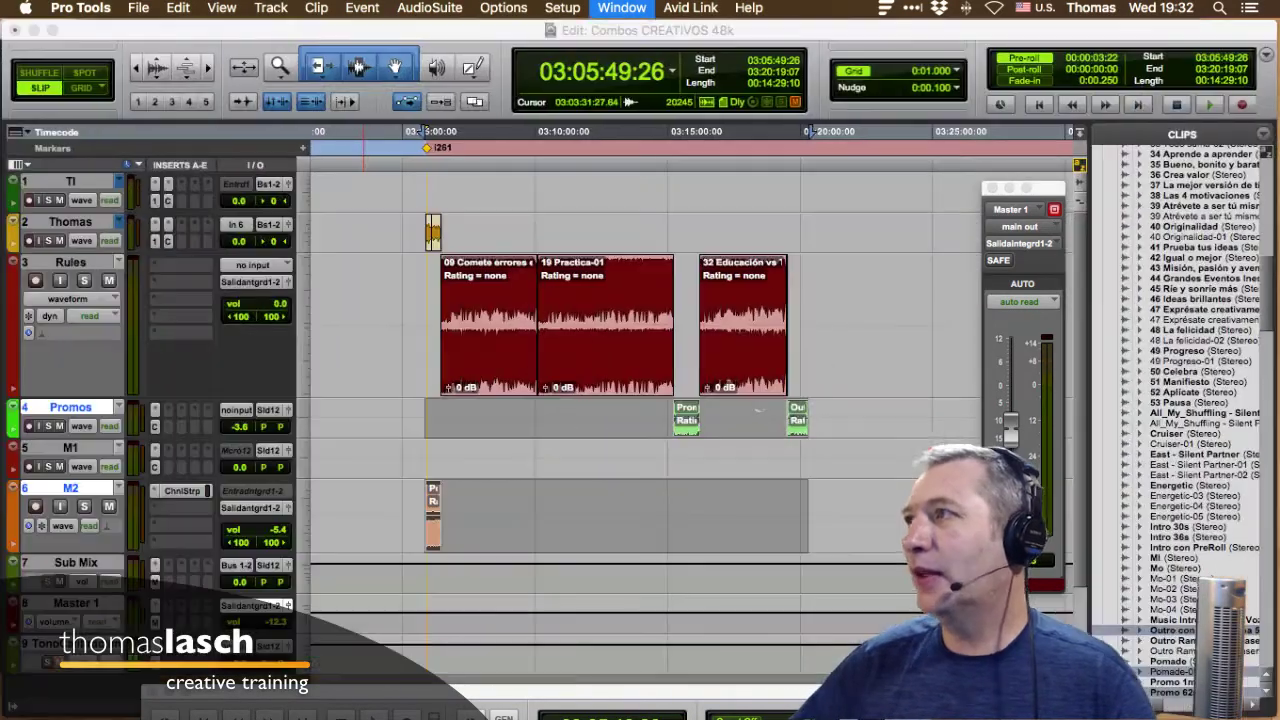
drag(1025, 188, 1008, 208)
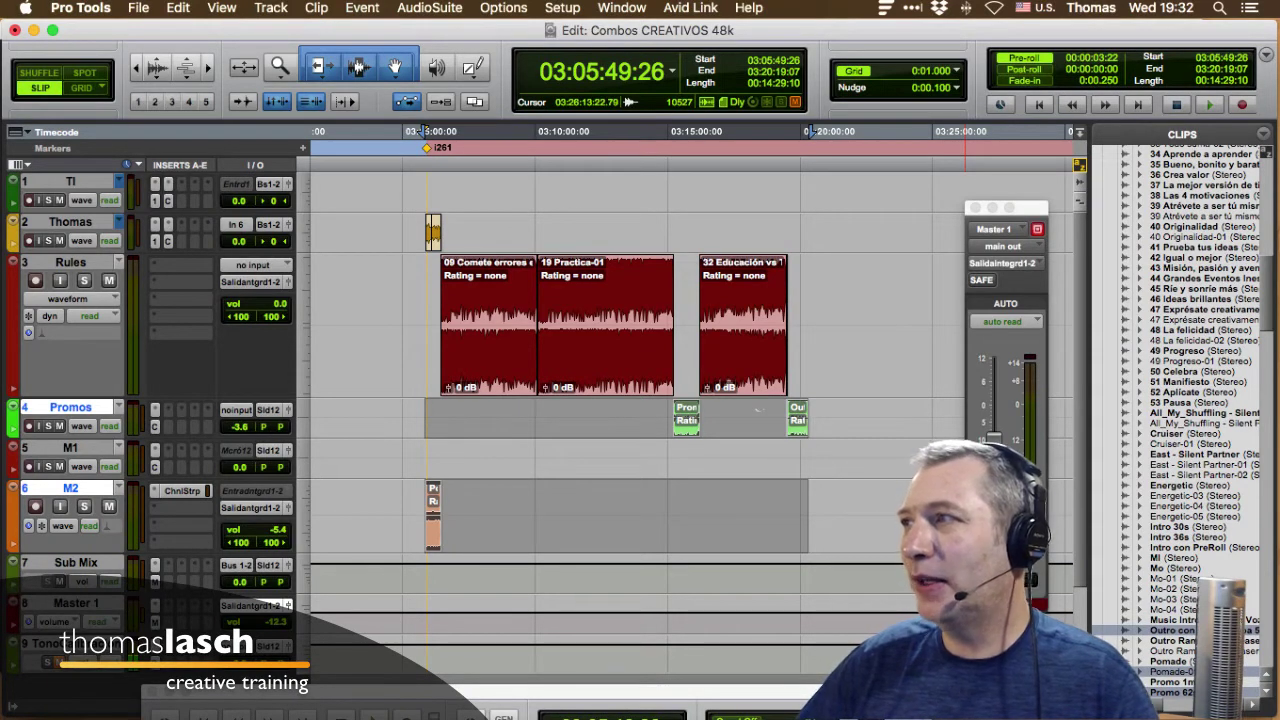
drag(994, 439, 994, 437)
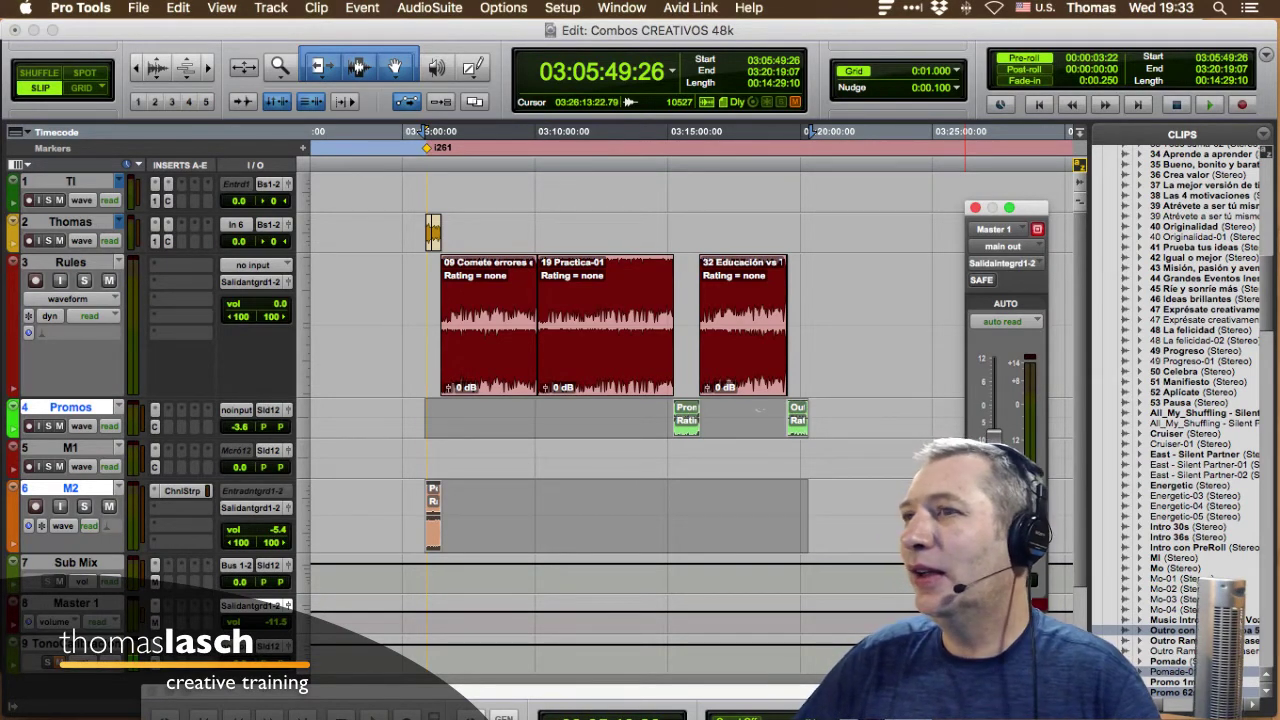
key(space)
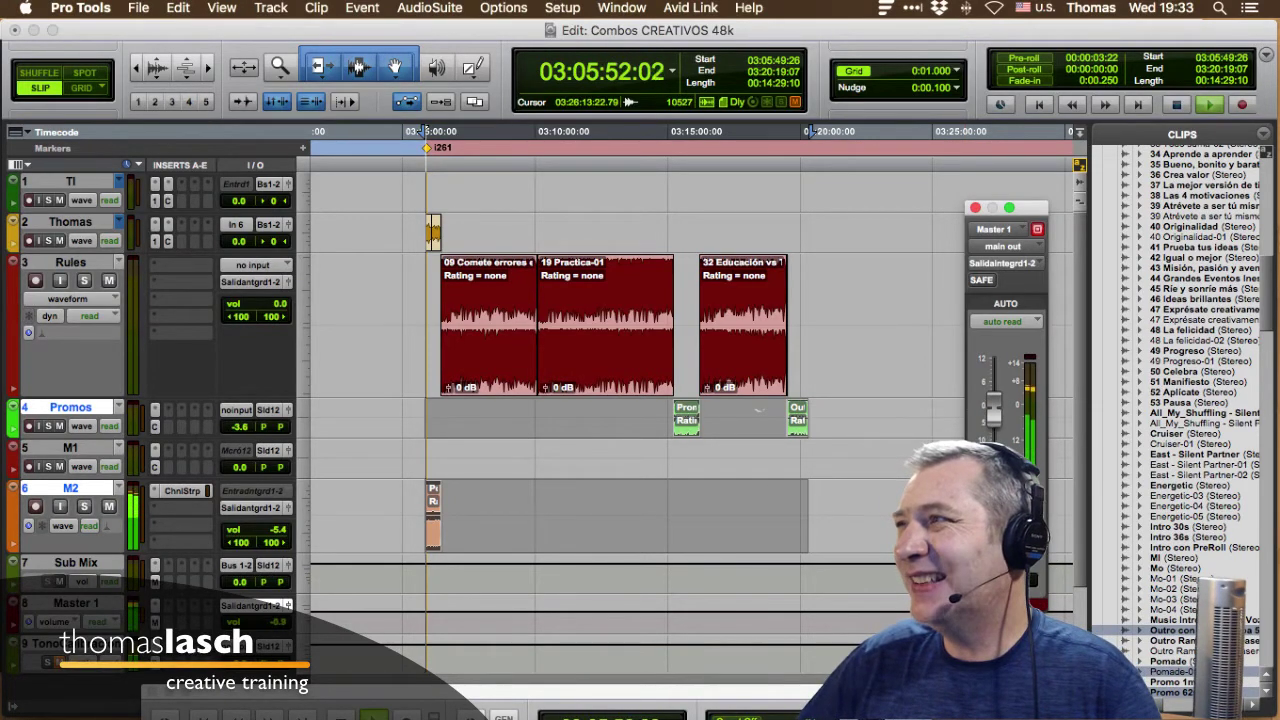
key(space)
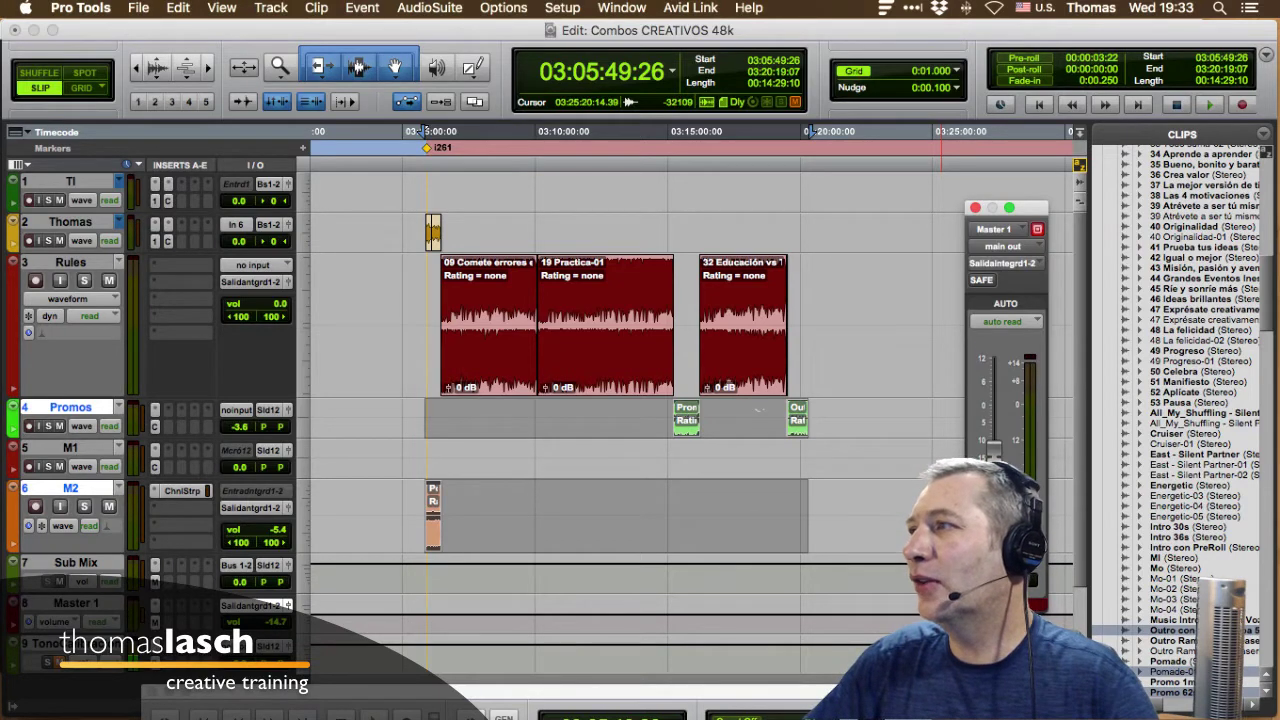
Check the meter type options for Master 1, keep K-14, and play the programme's opening against that meter.
right_click(1029, 414)
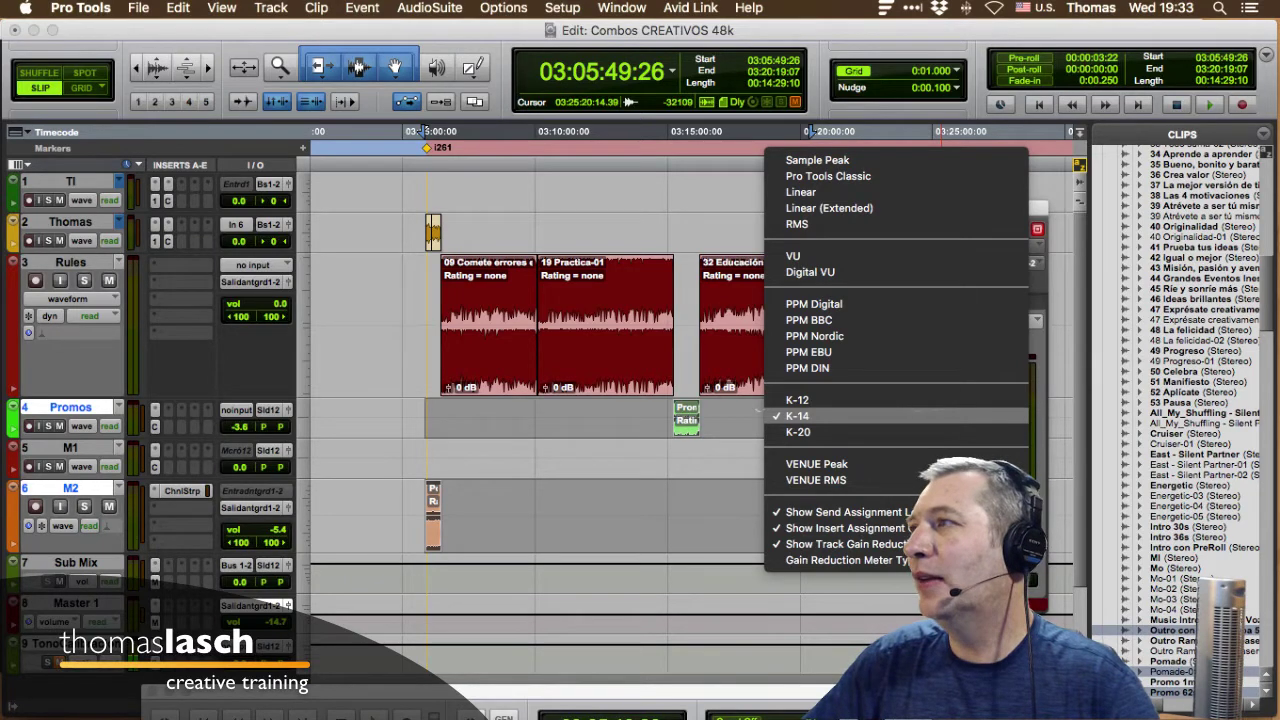
key(Escape)
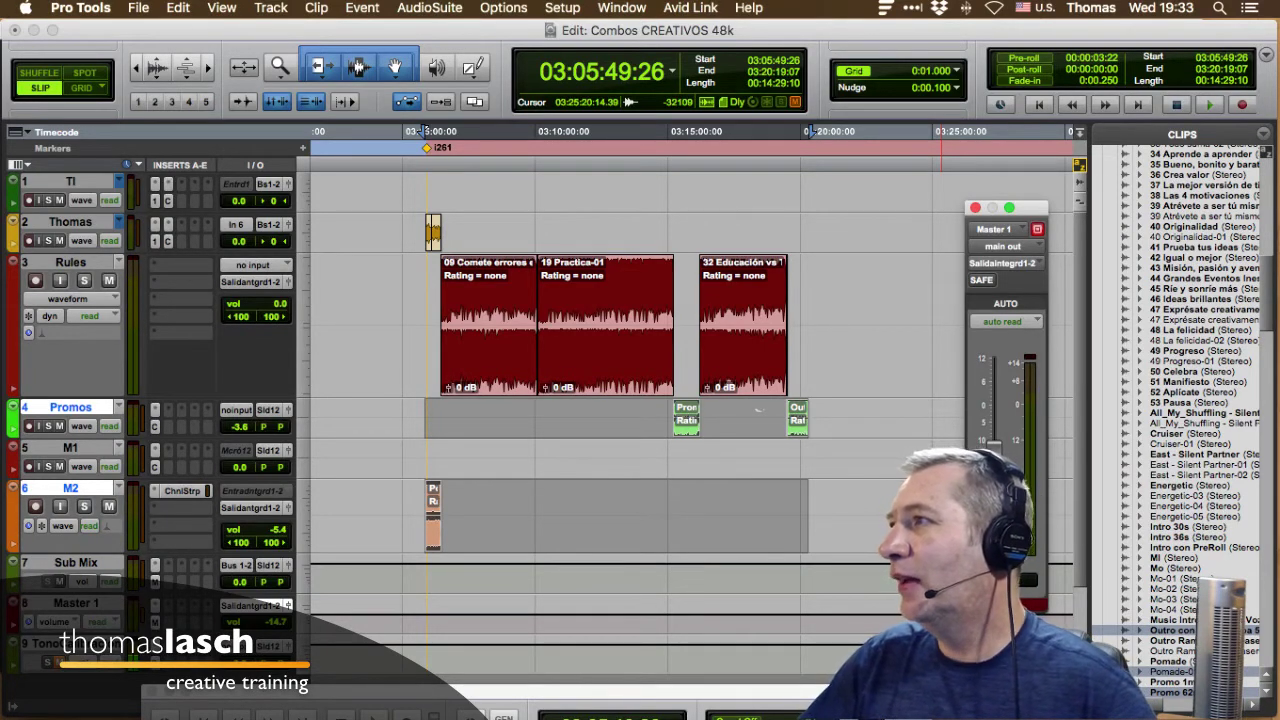
key(space)
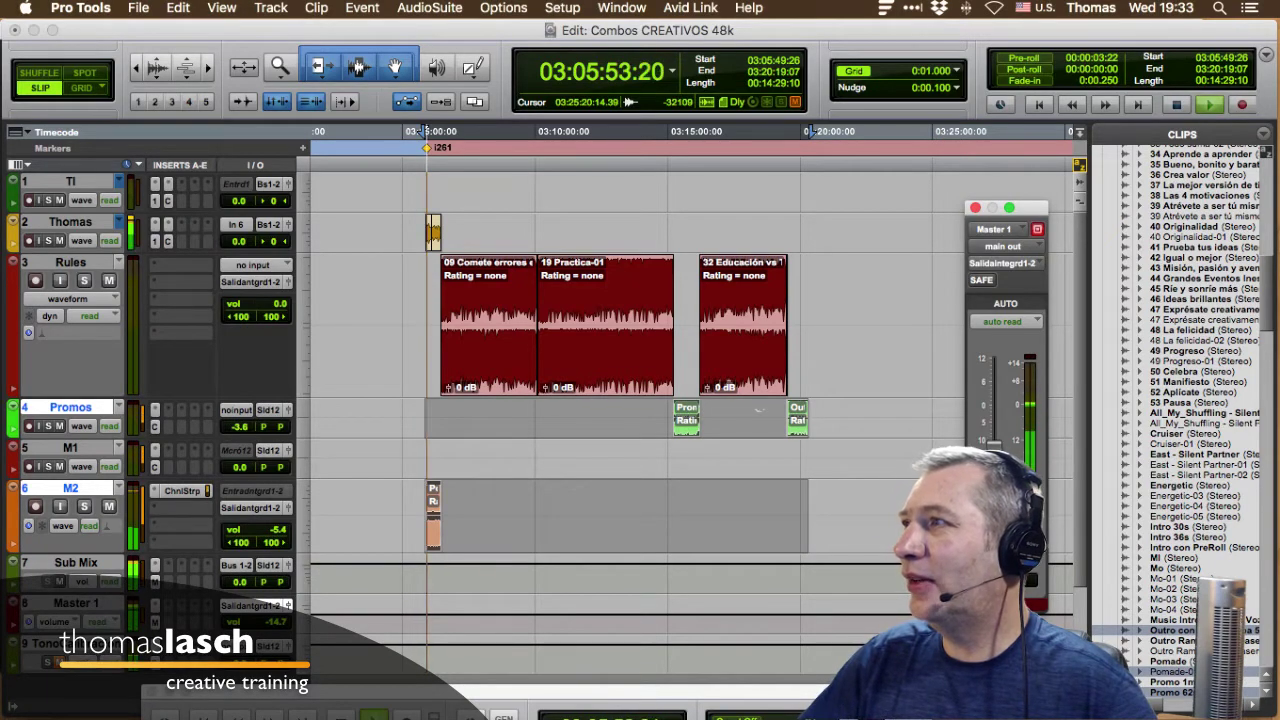
key(space)
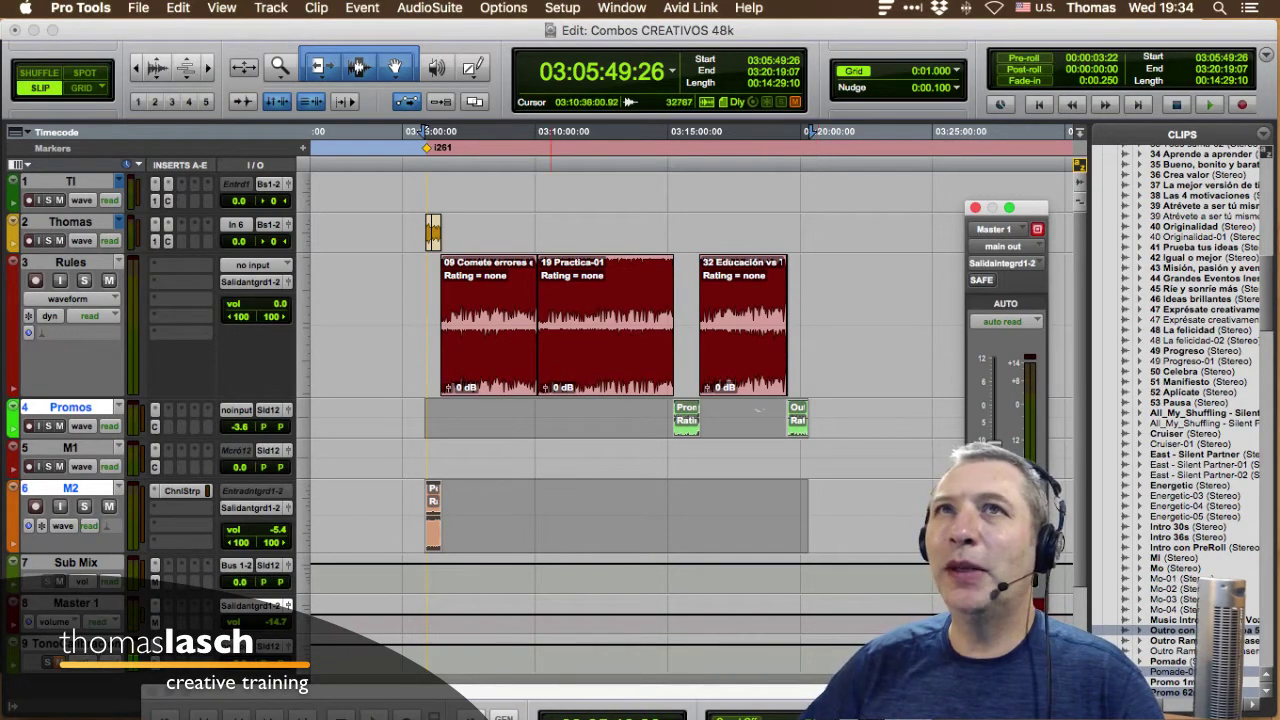
Close the open session windows, including Mix, the Master 1 fader and the Transport.
key(super+equal)
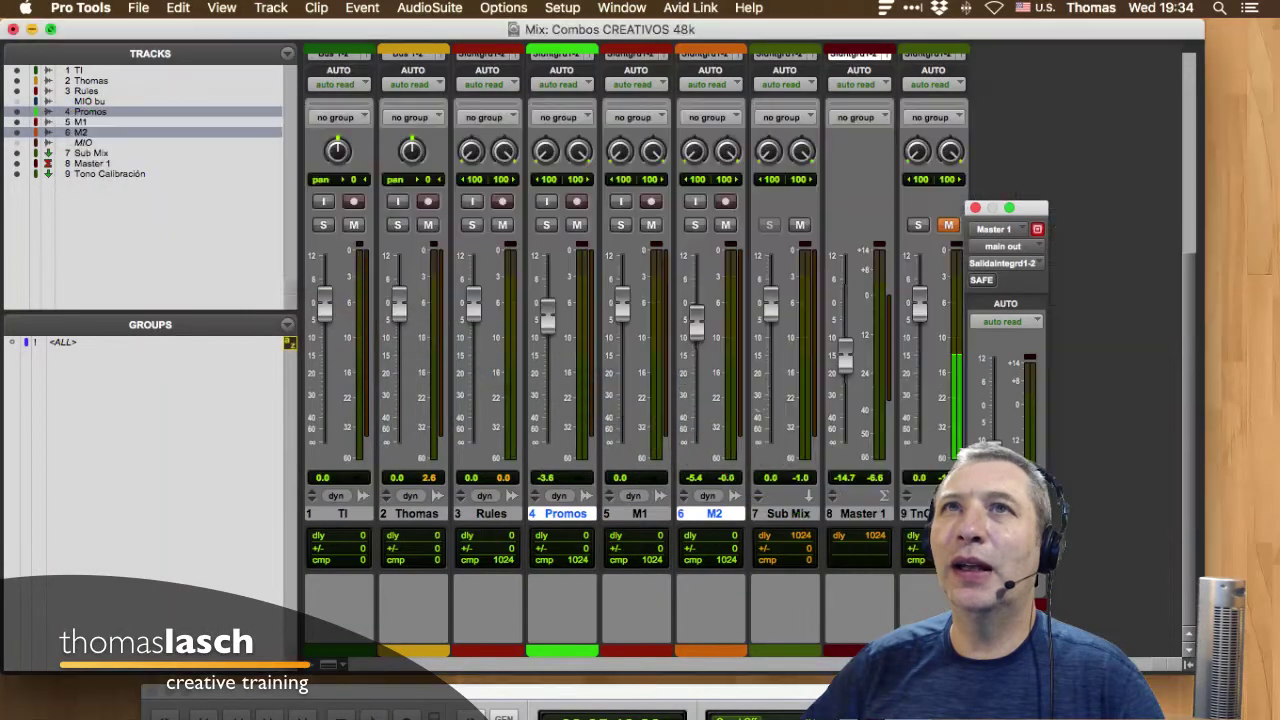
key(super+w)
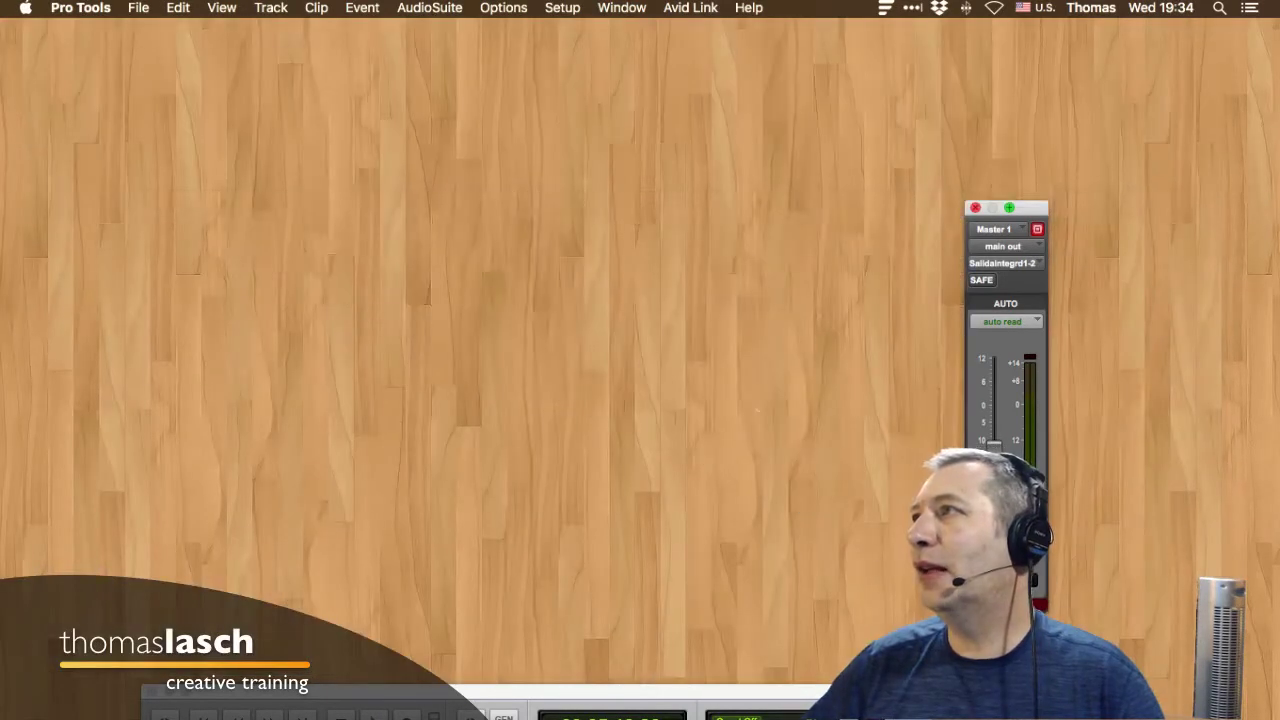
click(975, 207)
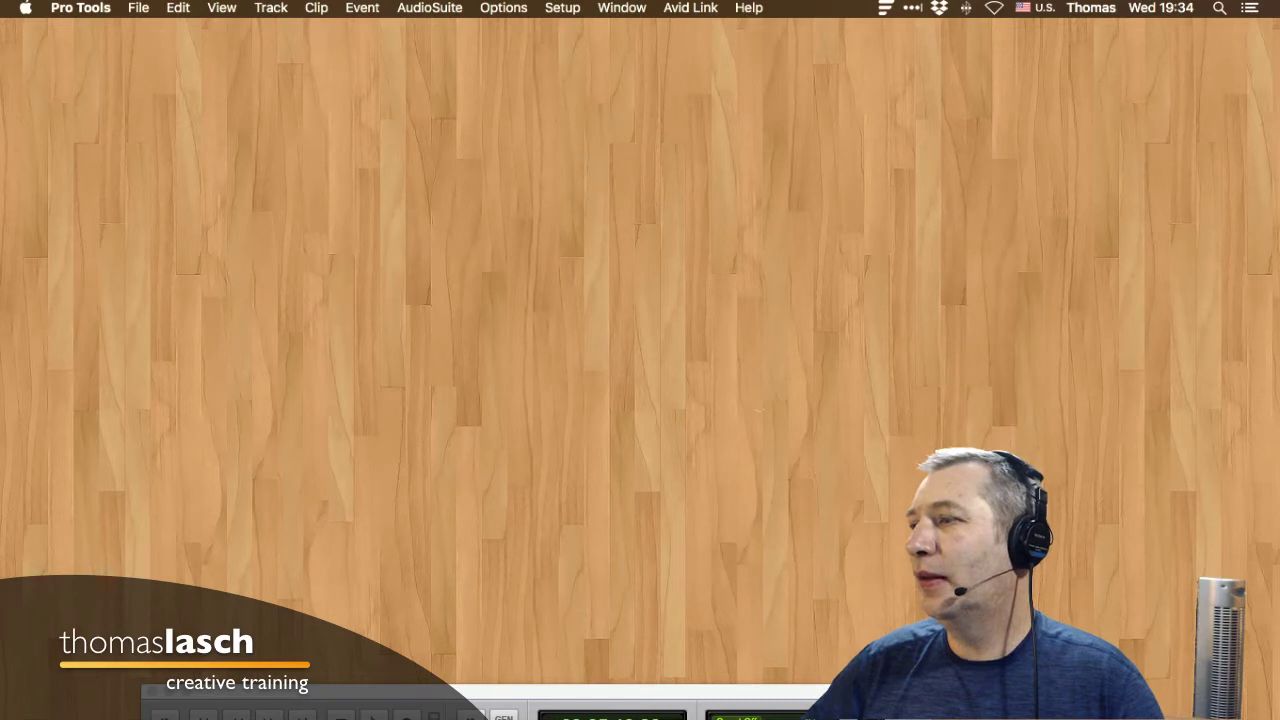
drag(537, 690, 614, 439)
click(229, 439)
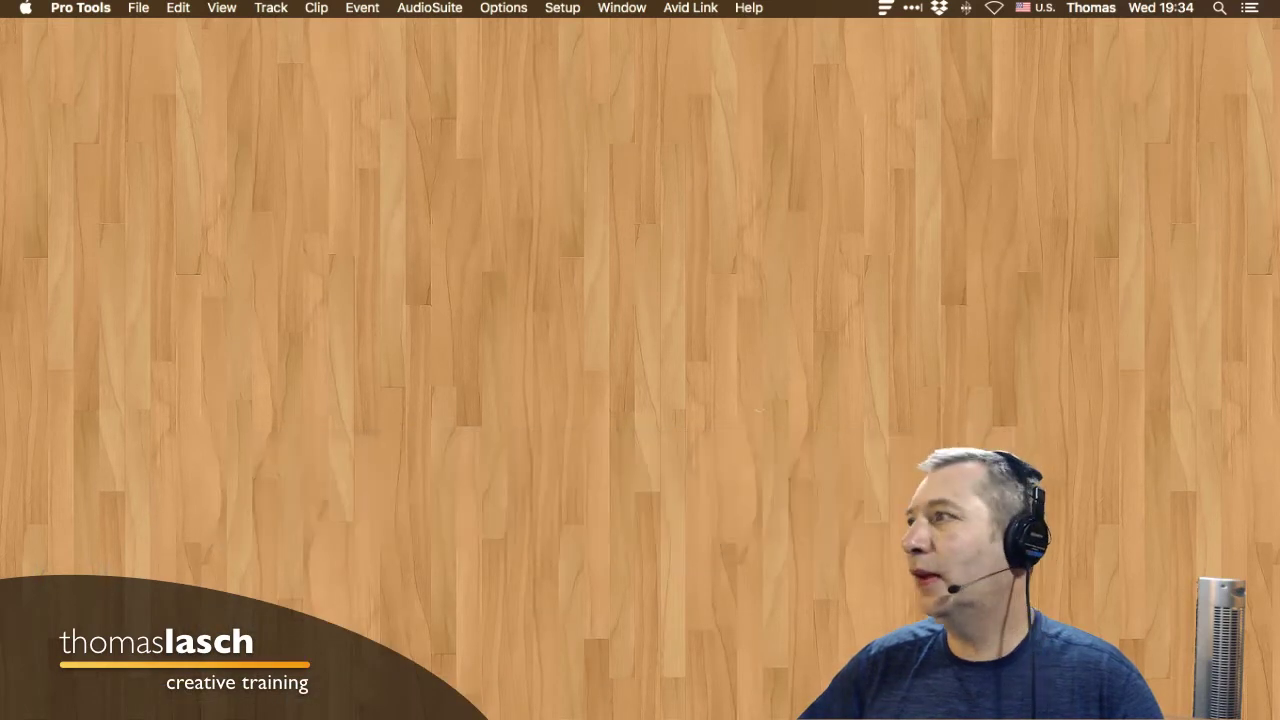
Switch to iTunes and open the song information for "i260 Reglas para CREATIVOS 13-22-26".
key(super+Tab)
mouse_move(714, 690)
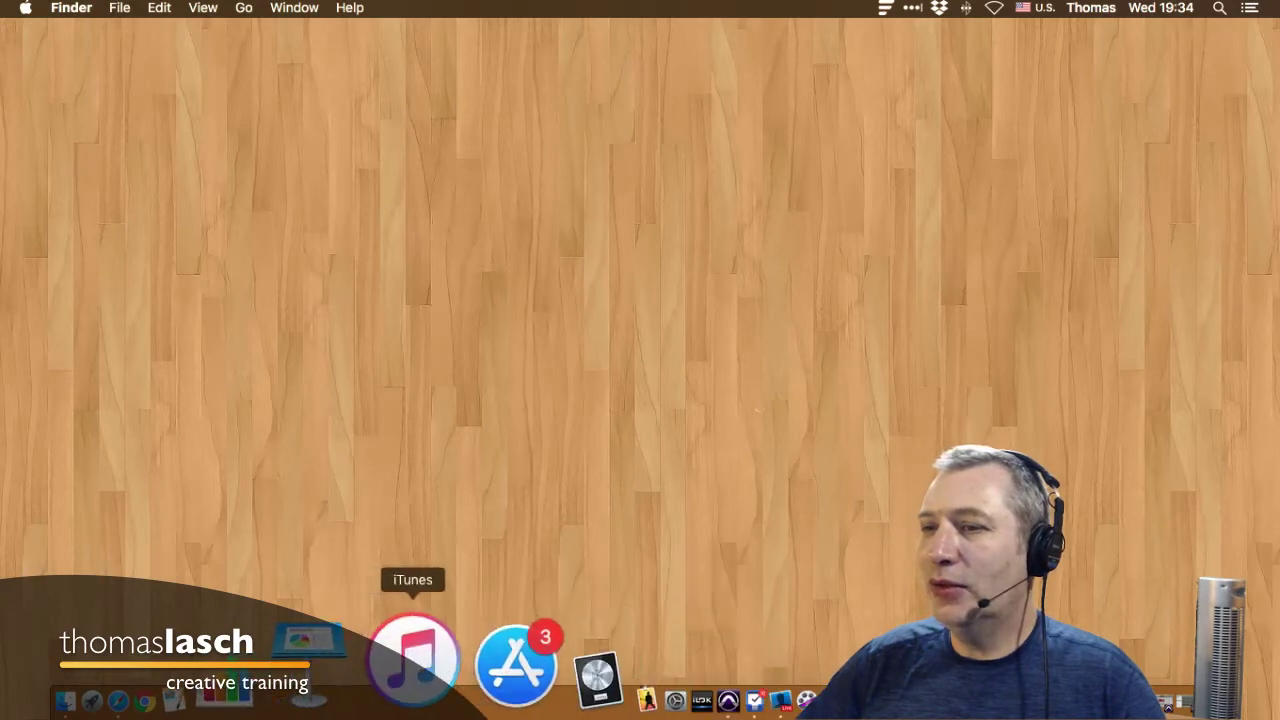
click(412, 640)
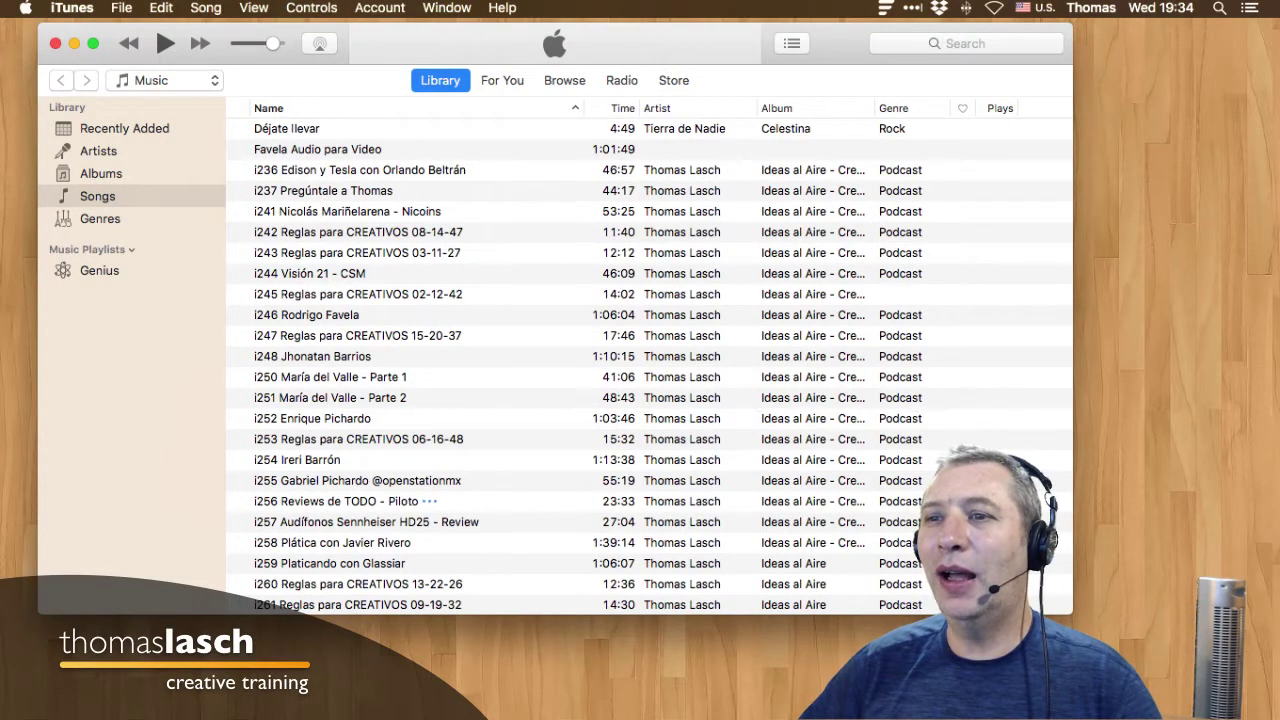
scroll(500, 495, down, 5)
click(500, 449)
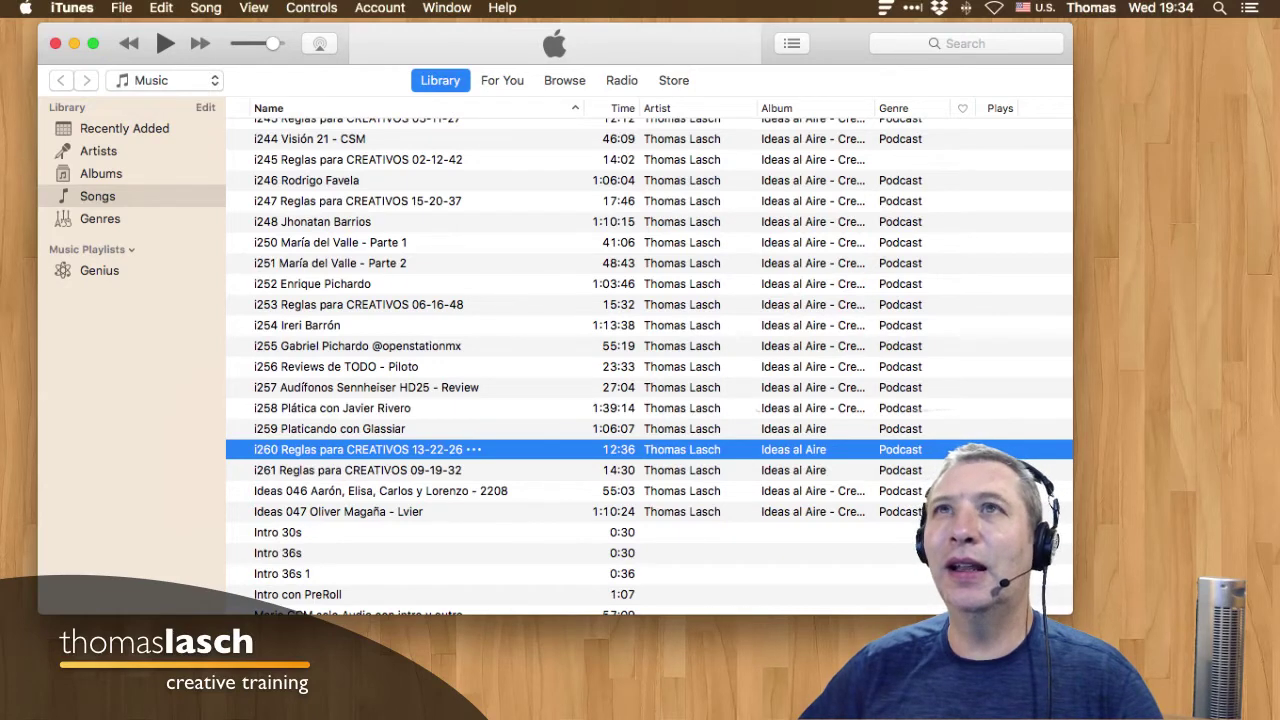
click(121, 8)
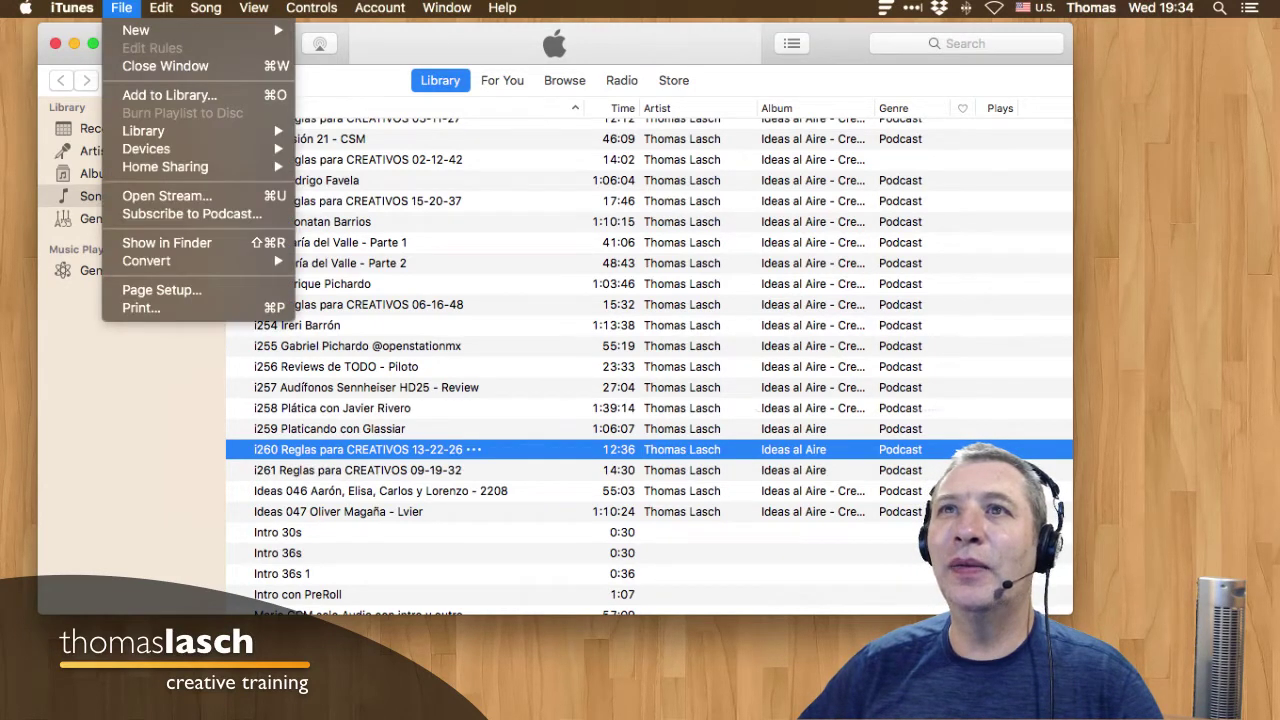
mouse_move(161, 8)
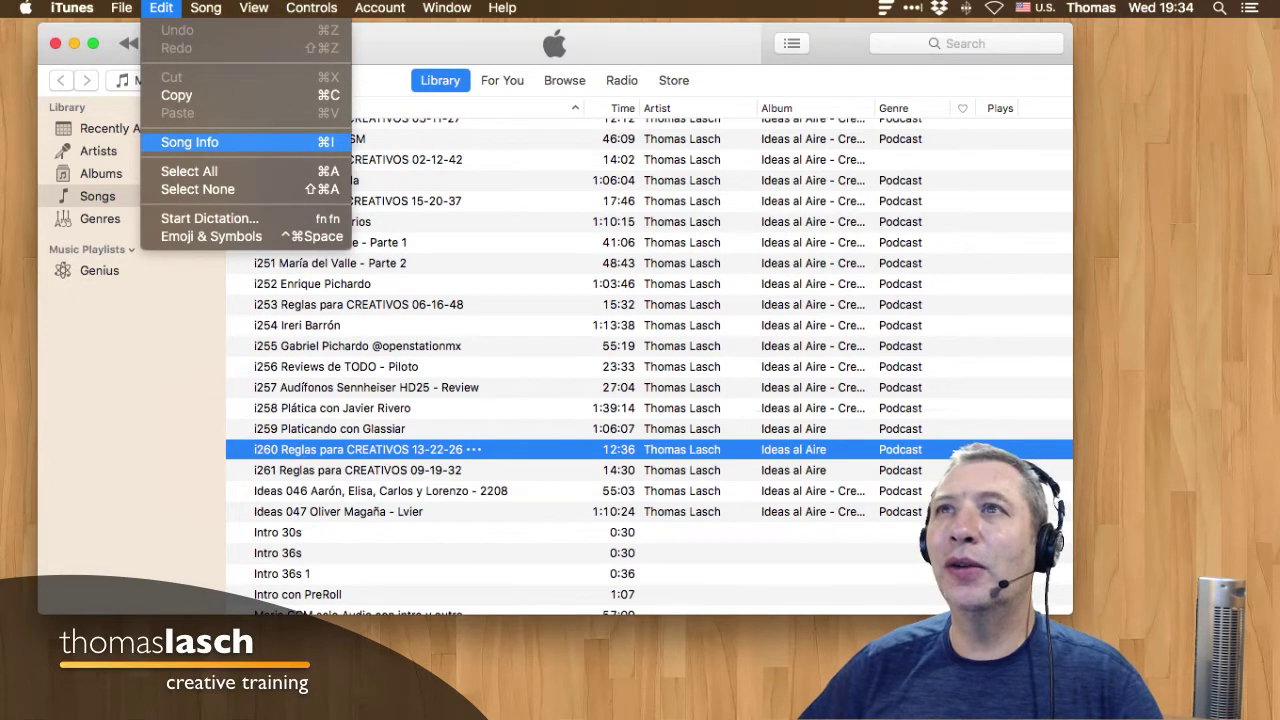
click(189, 142)
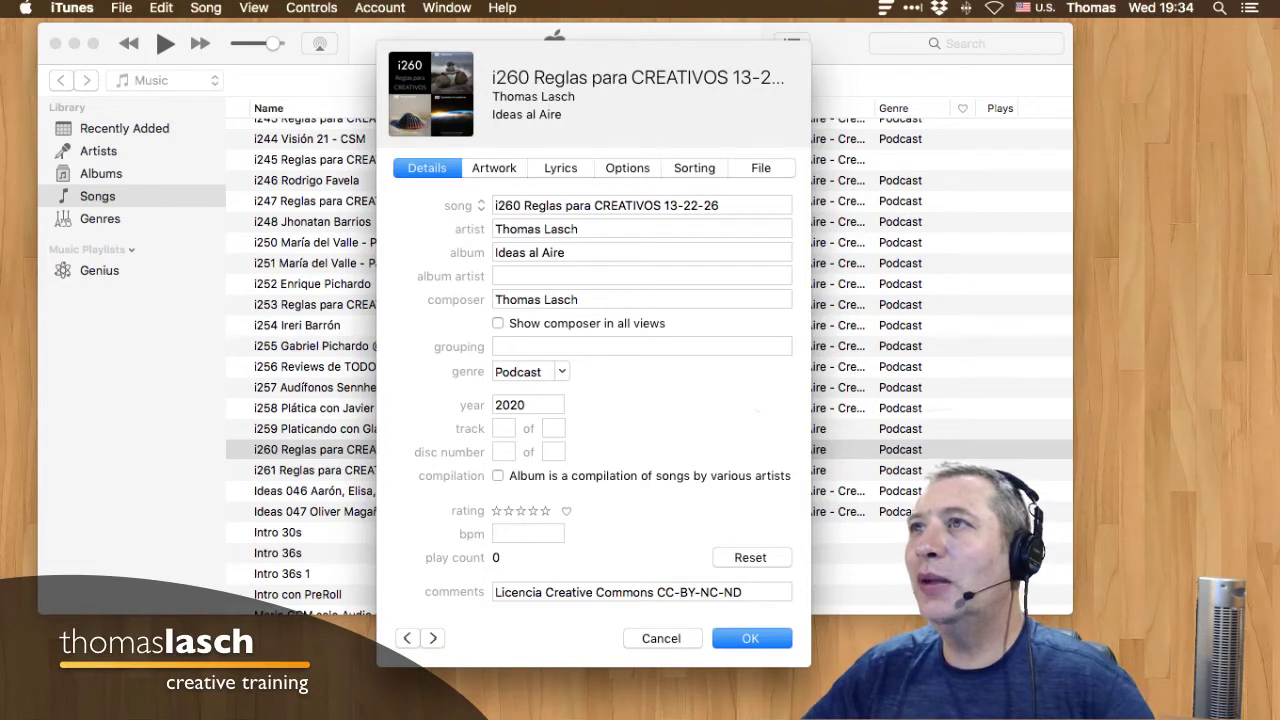
Review the i260 song's detail fields: song, artist, album, composer, year, track and comments.
key(Tab)
key(Right)
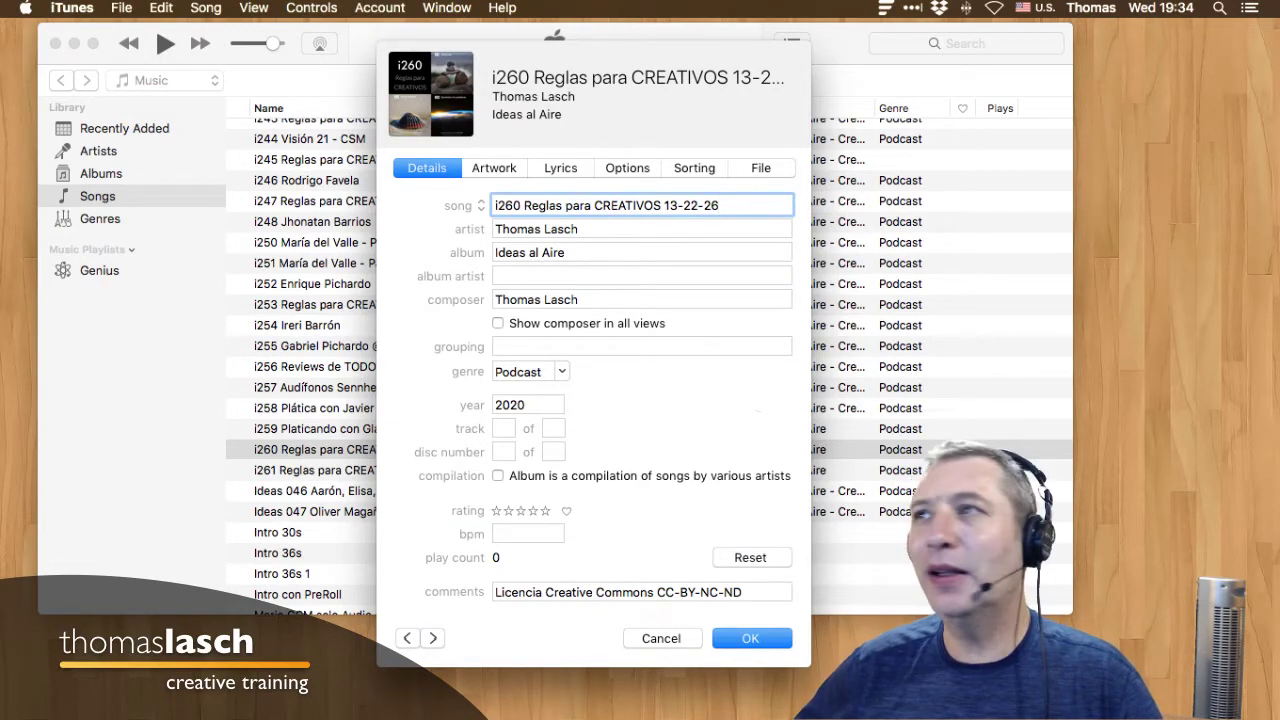
key(Tab)
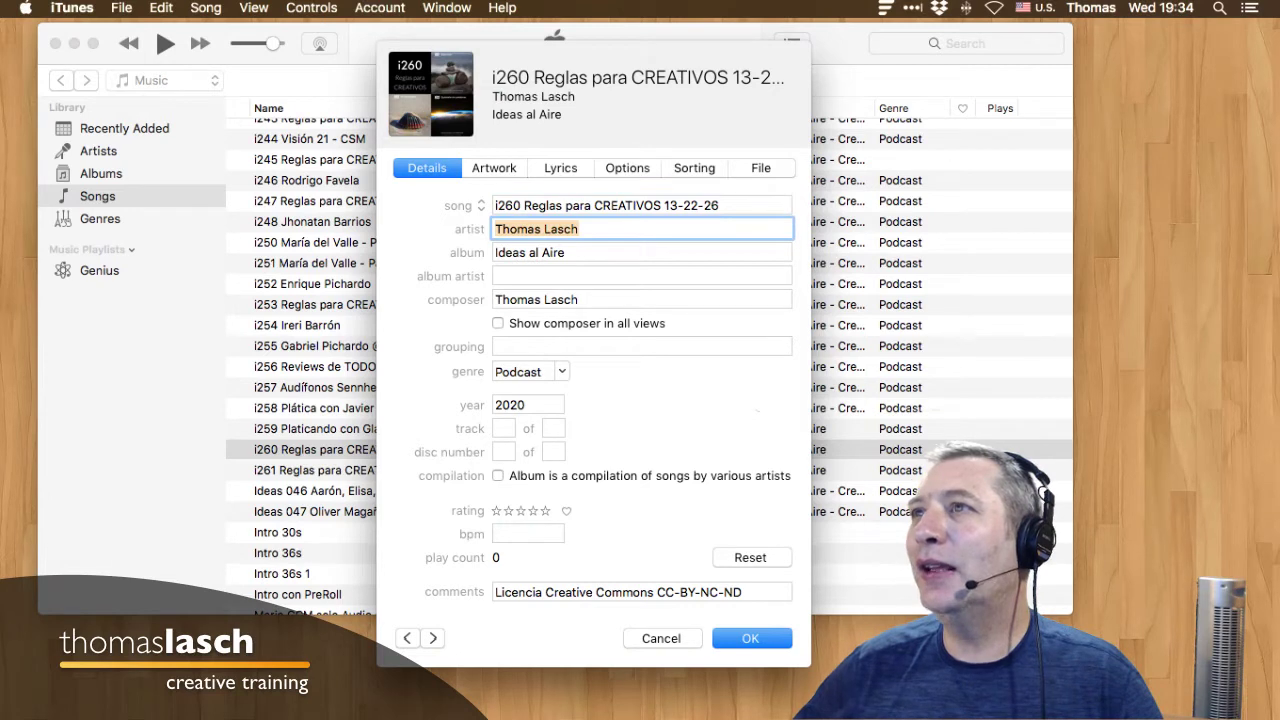
key(Tab)
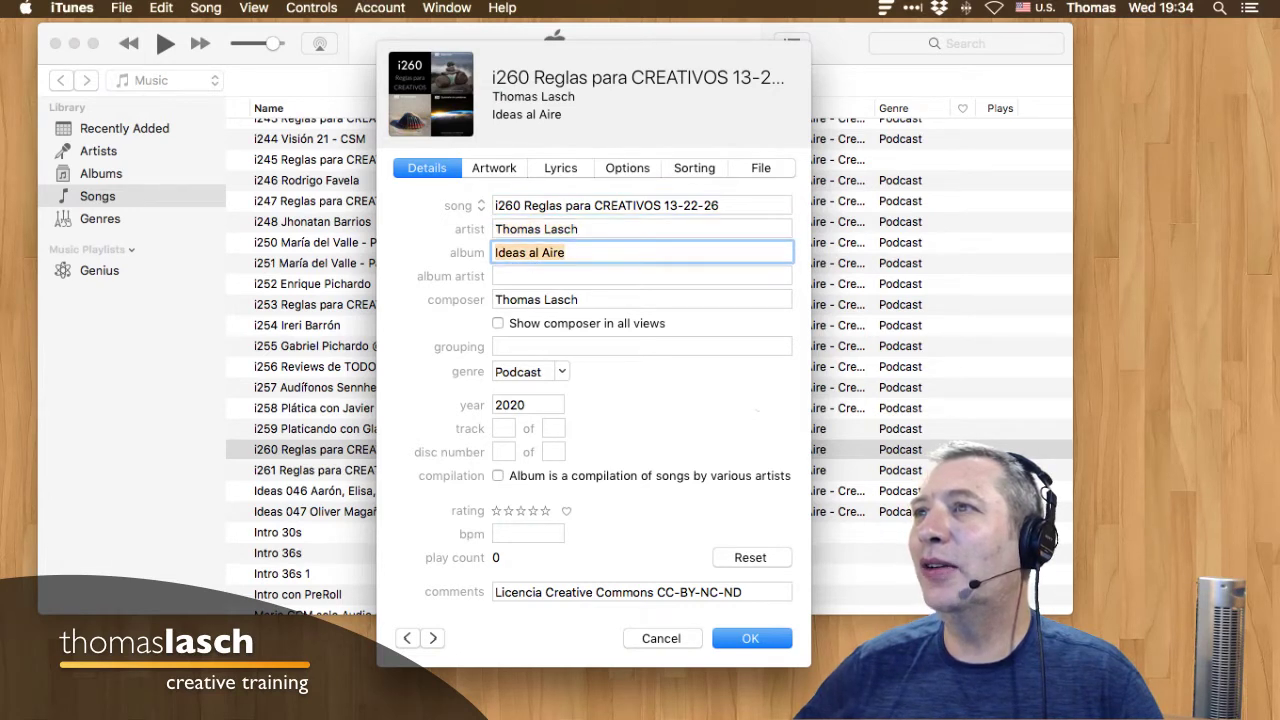
key(Tab)
key(Tab)
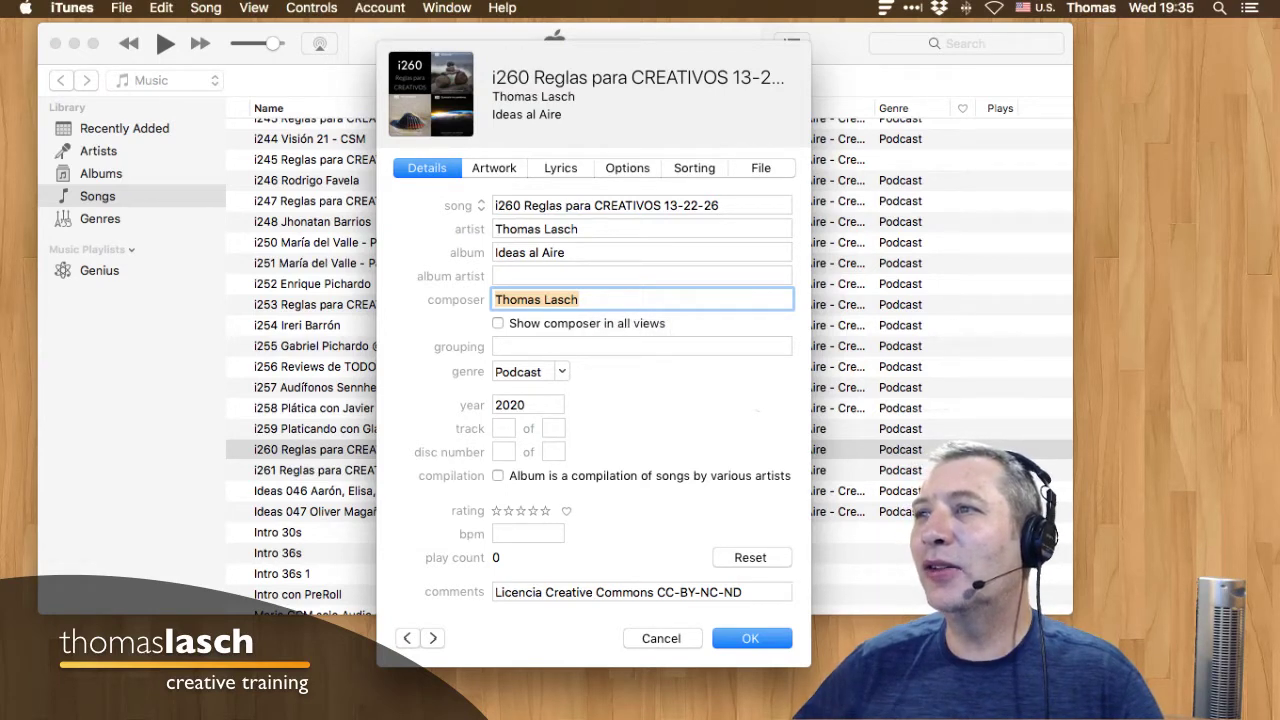
key(Tab)
key(Tab)
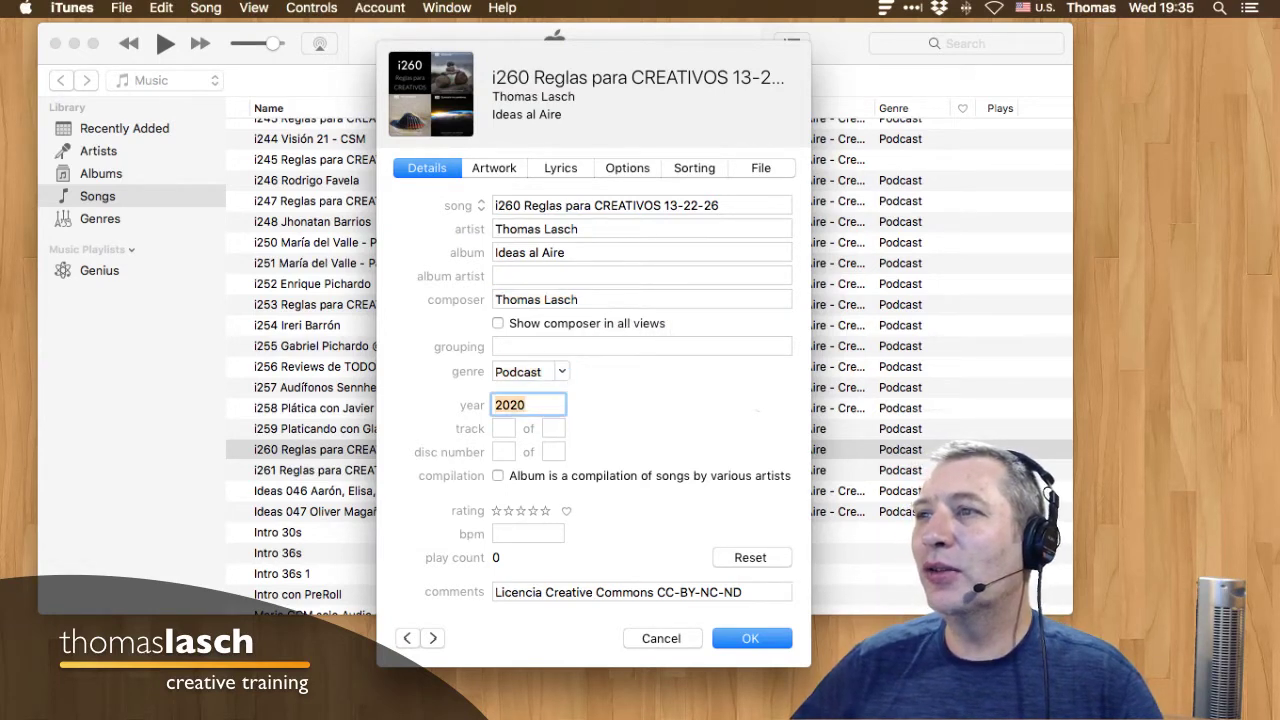
key(Tab)
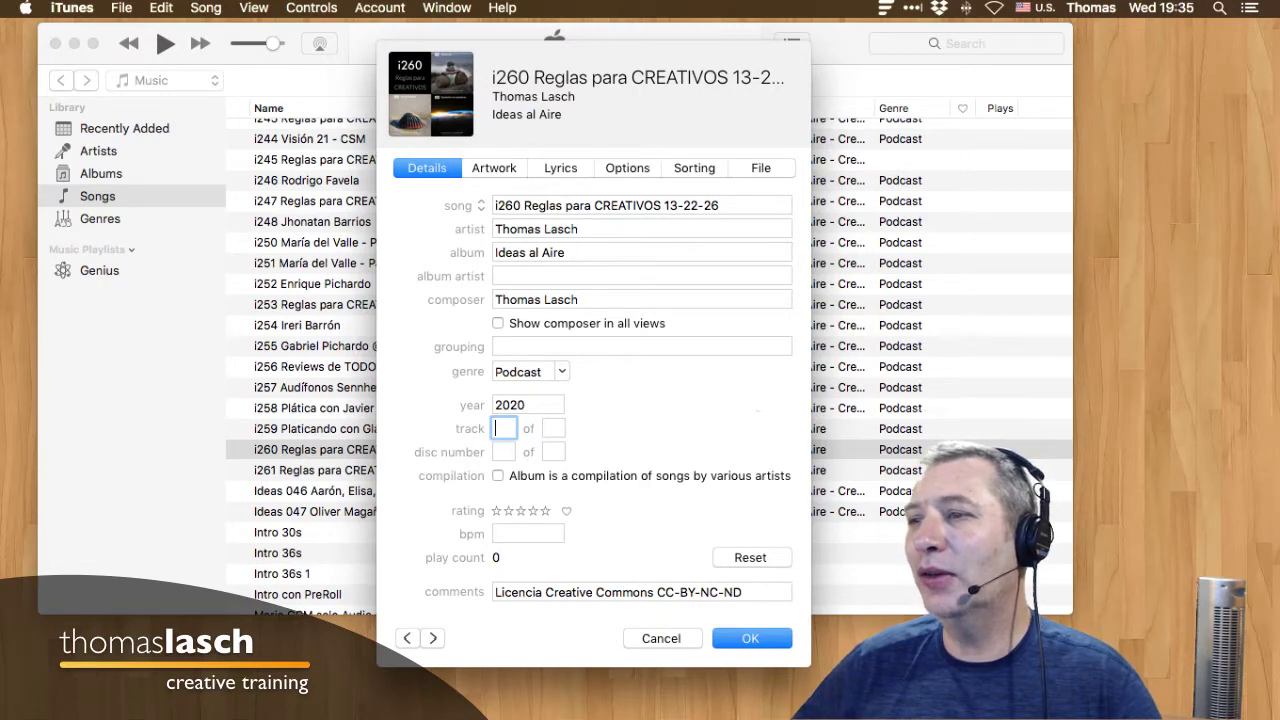
click(714, 592)
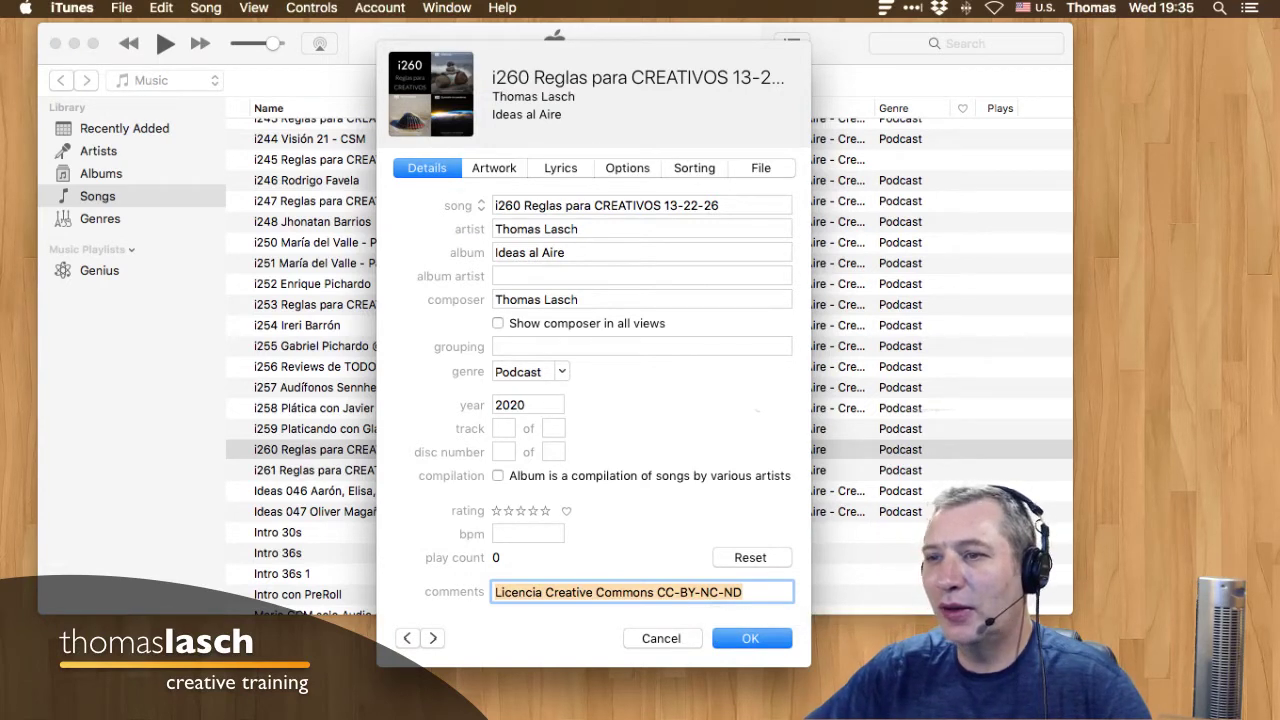
Compare the i260 details with those of "i259 Platicando con Glassiar", return to i260 and view its artwork.
key(super+p)
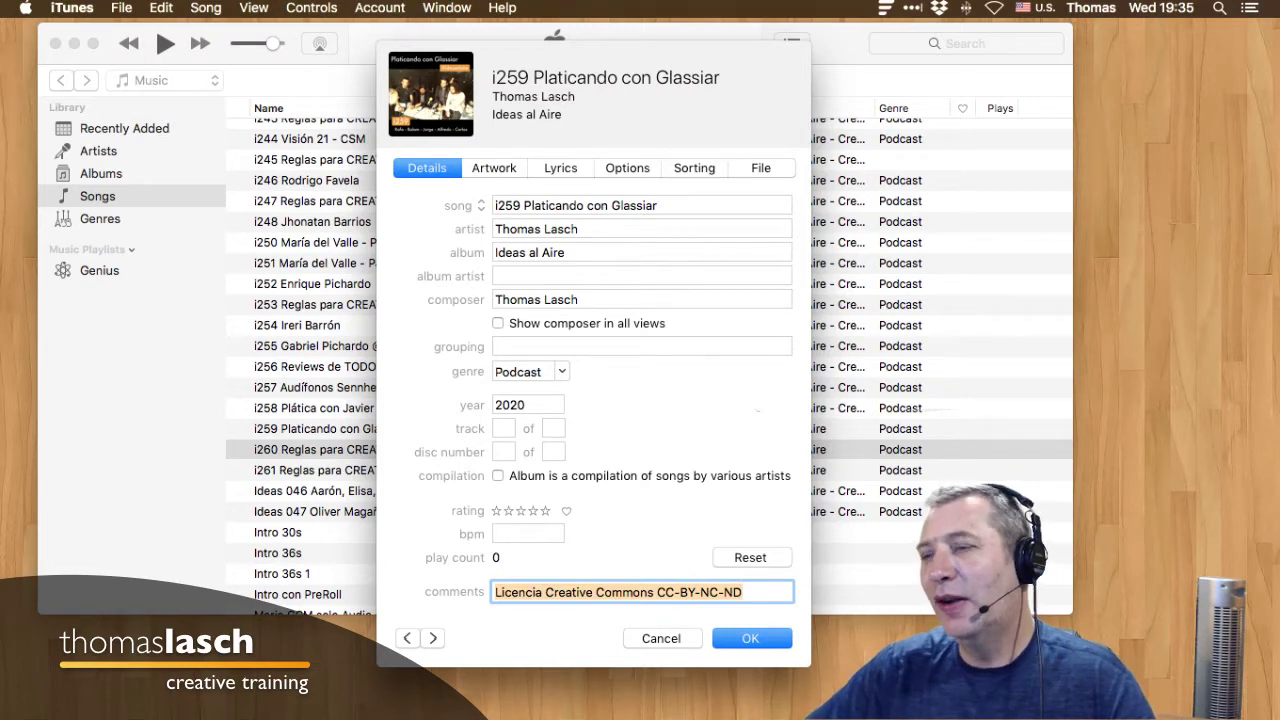
key(super+n)
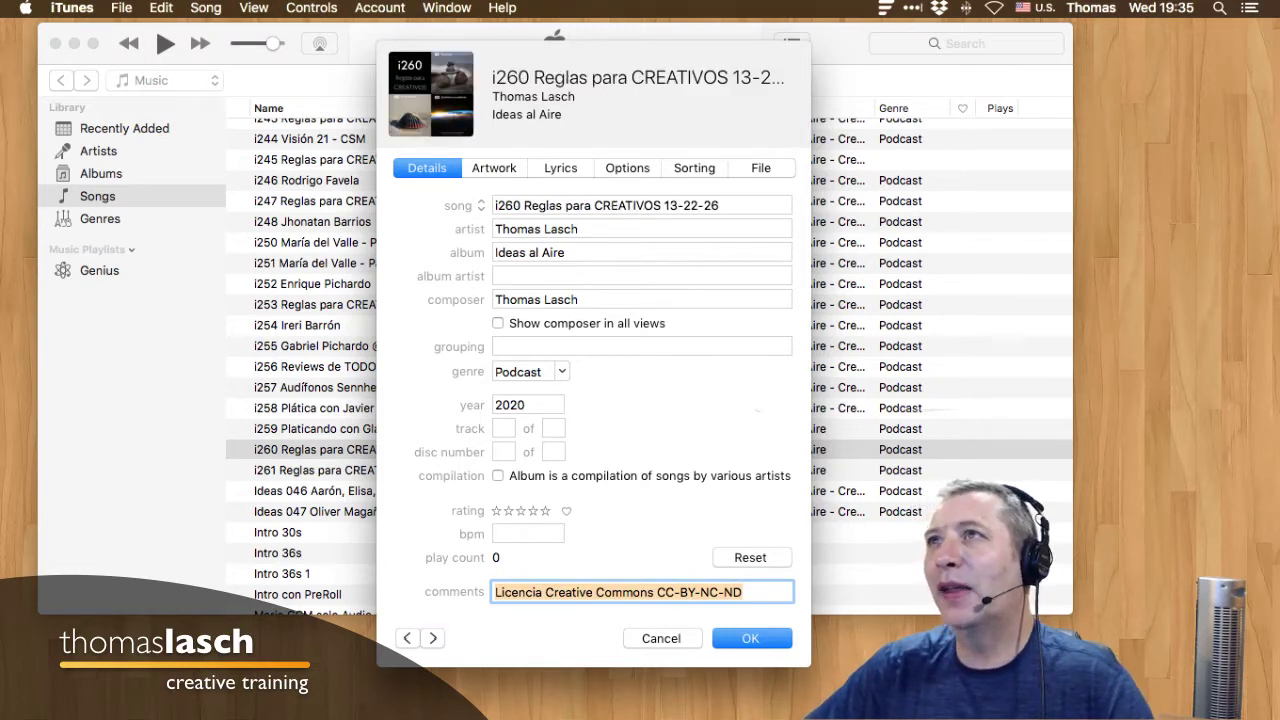
key(super+p)
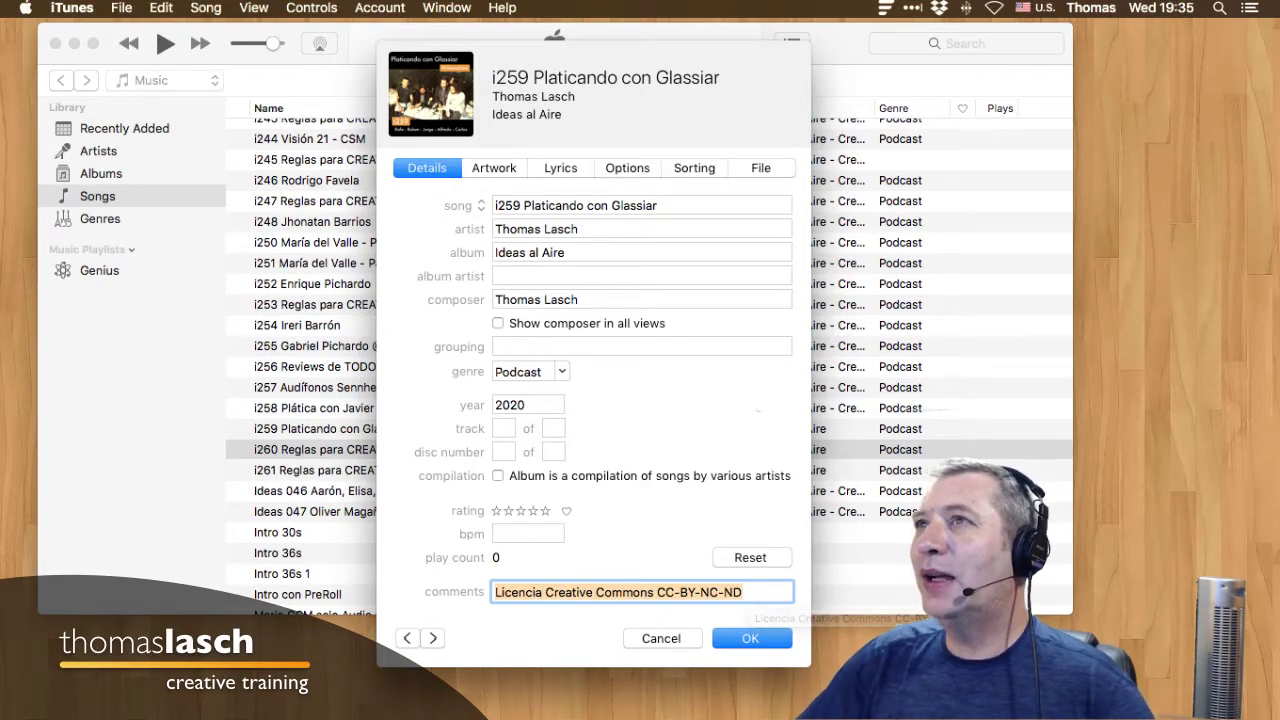
key(super+n)
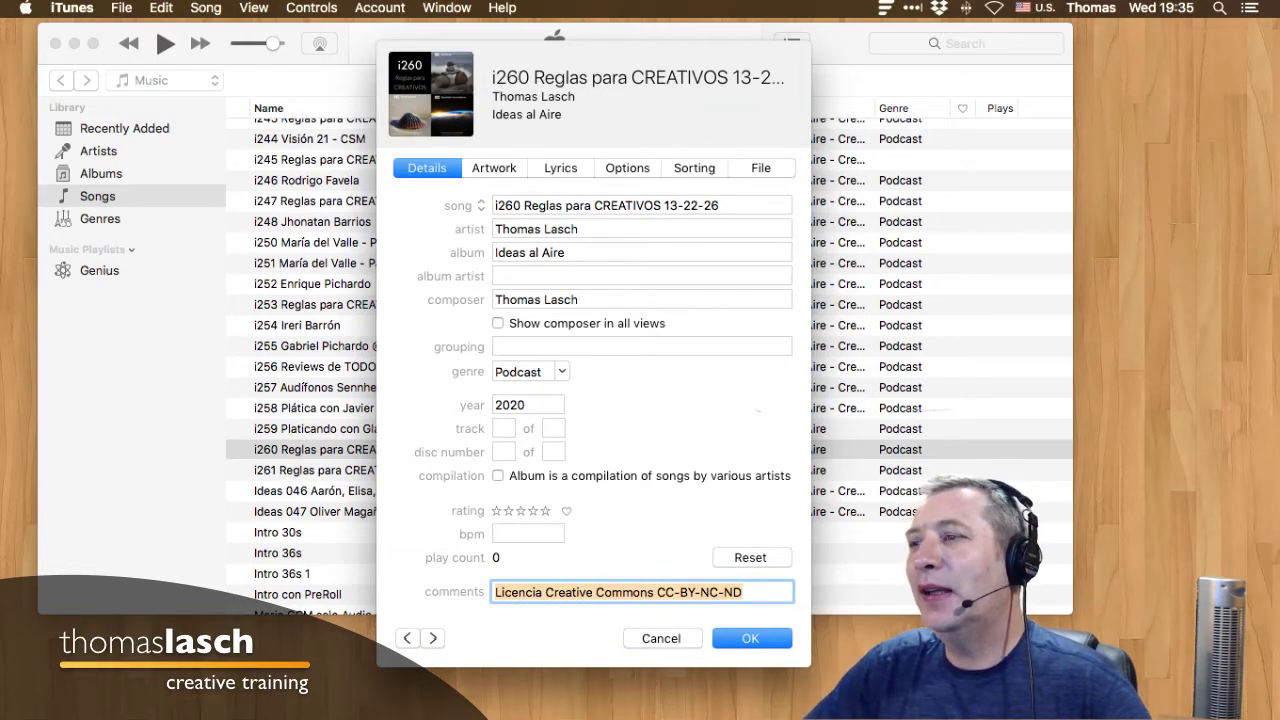
click(494, 168)
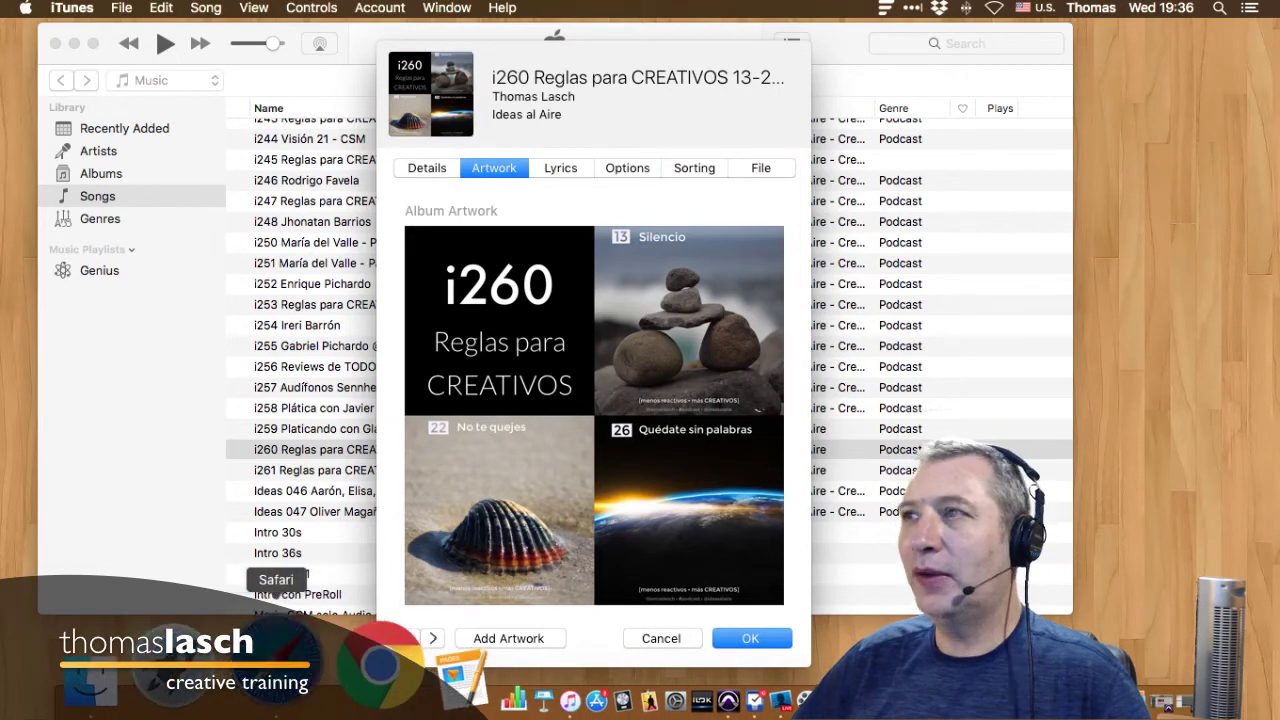
Switch to Safari and open spark.adobe.com in a new tab.
click(278, 685)
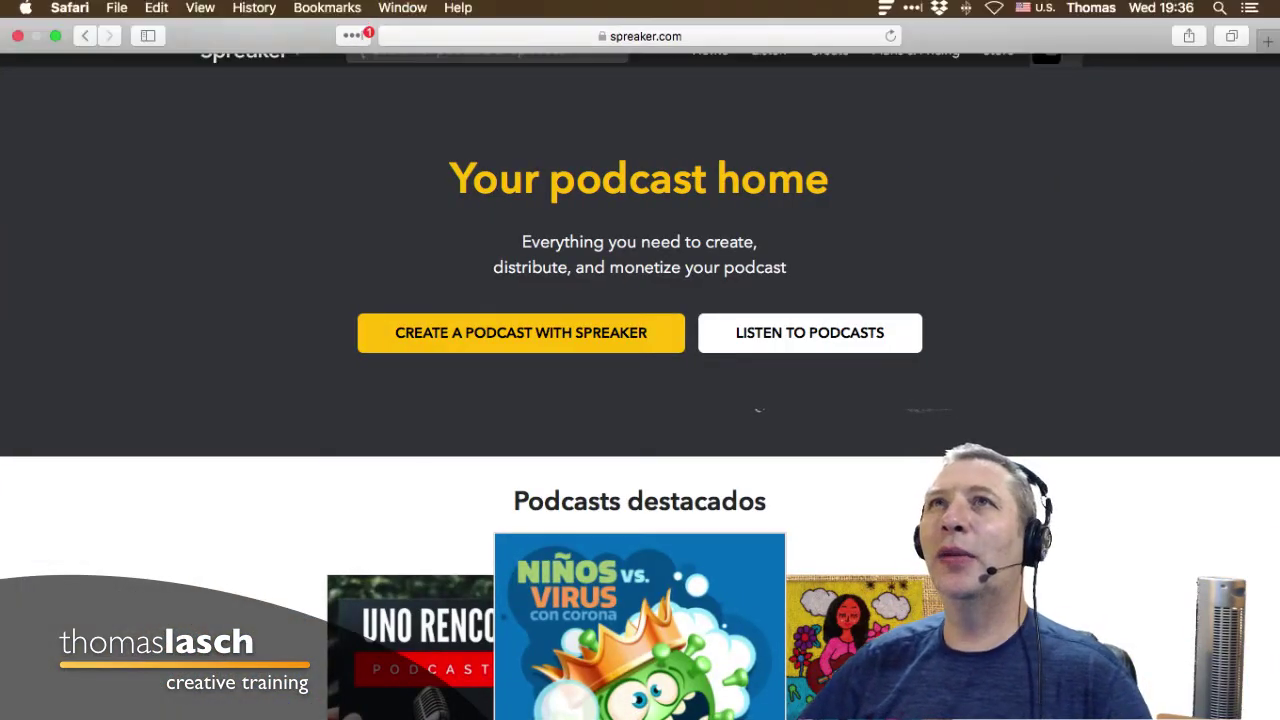
click(116, 7)
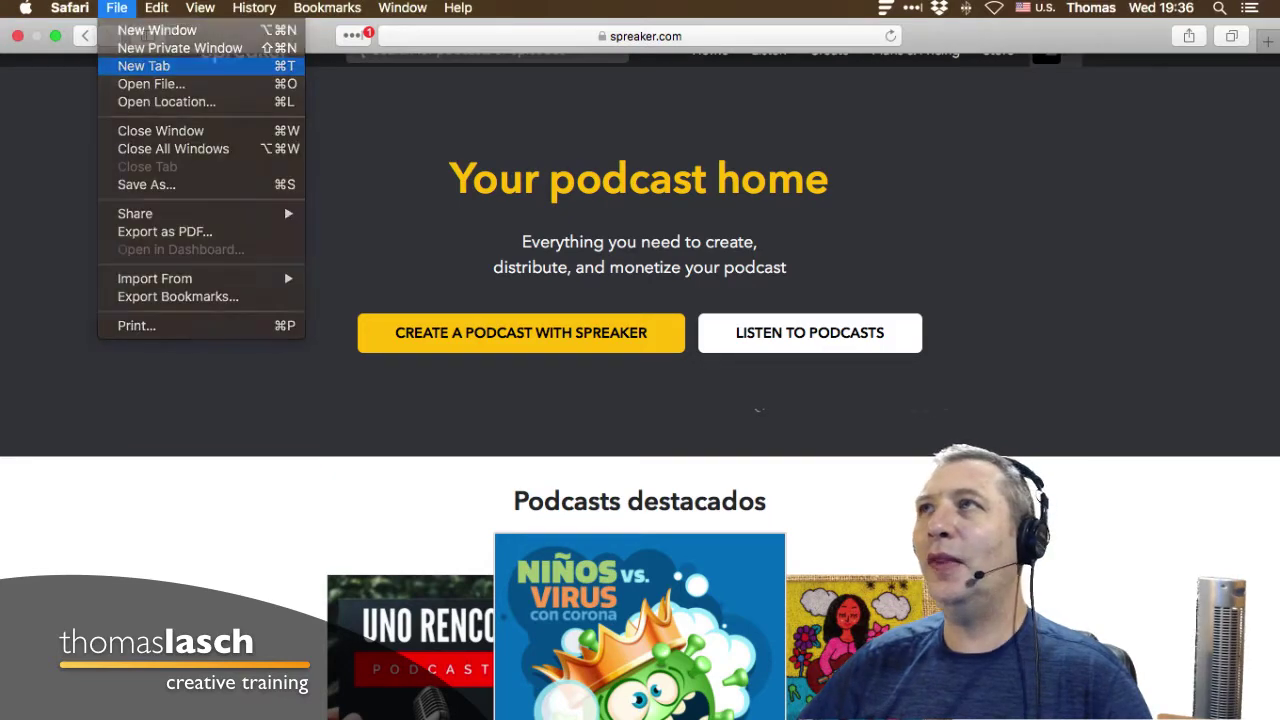
click(150, 63)
text(s)
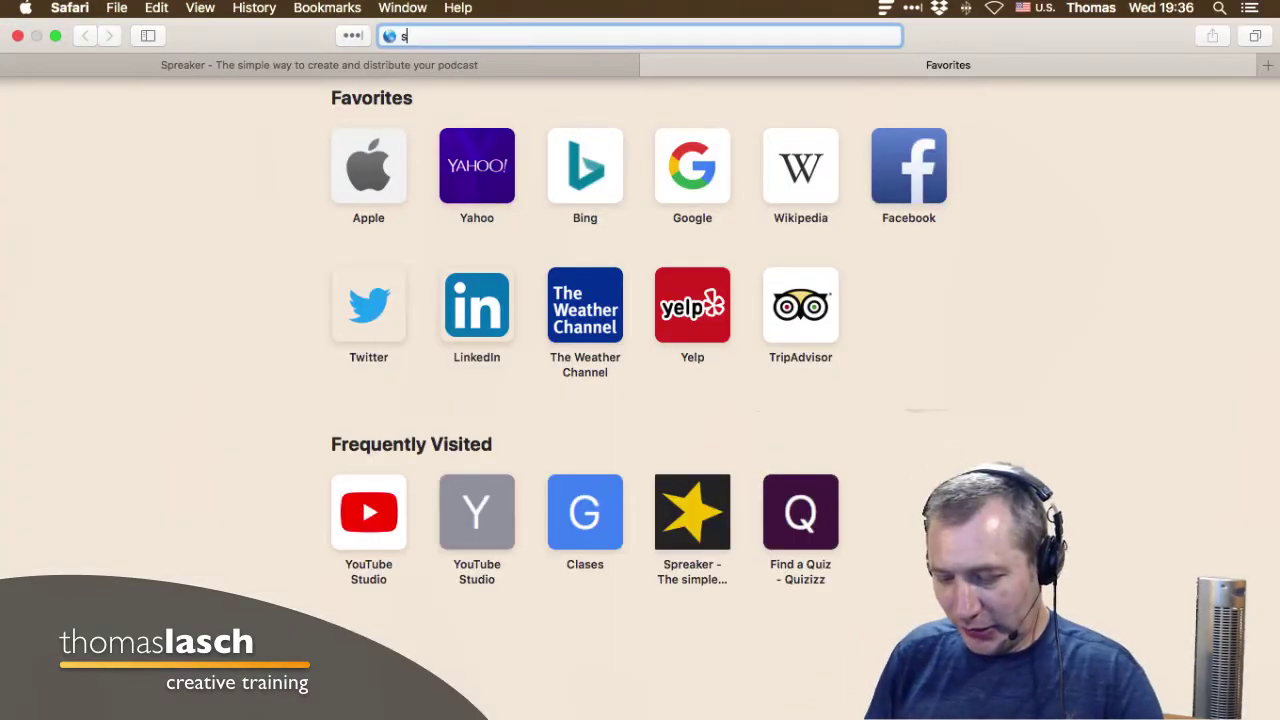
text(park.ad)
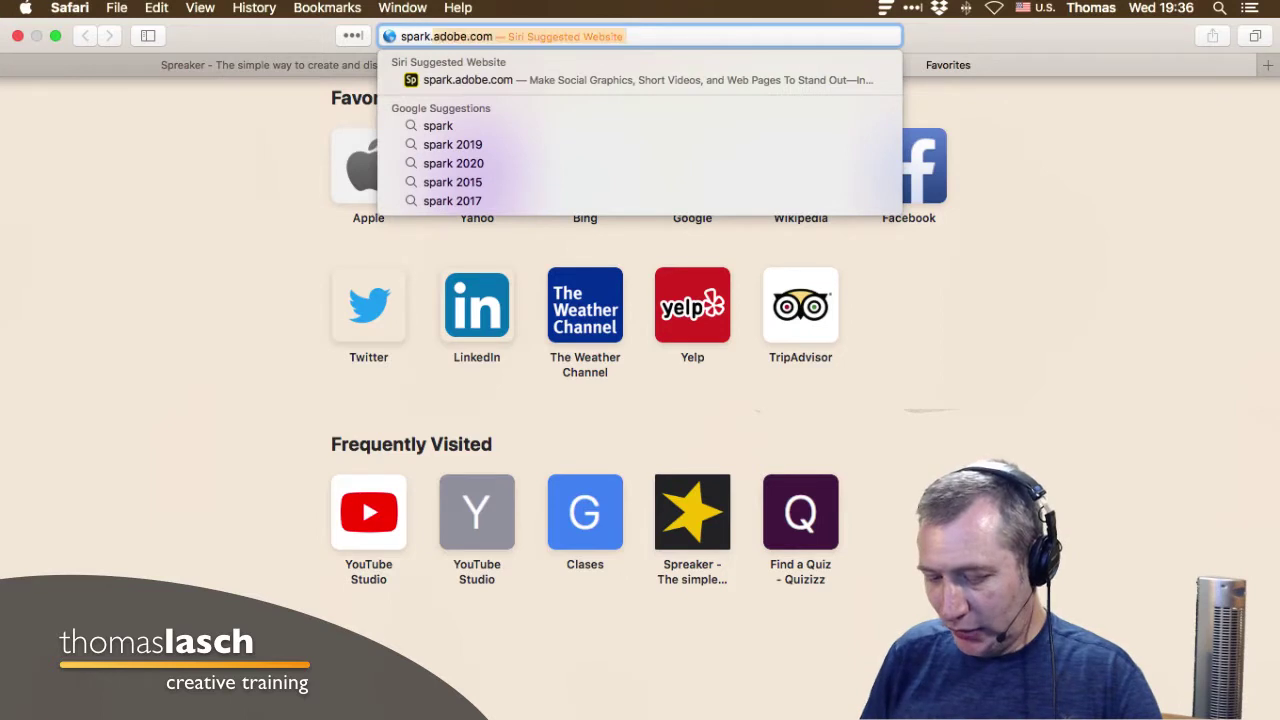
text(obe.com)
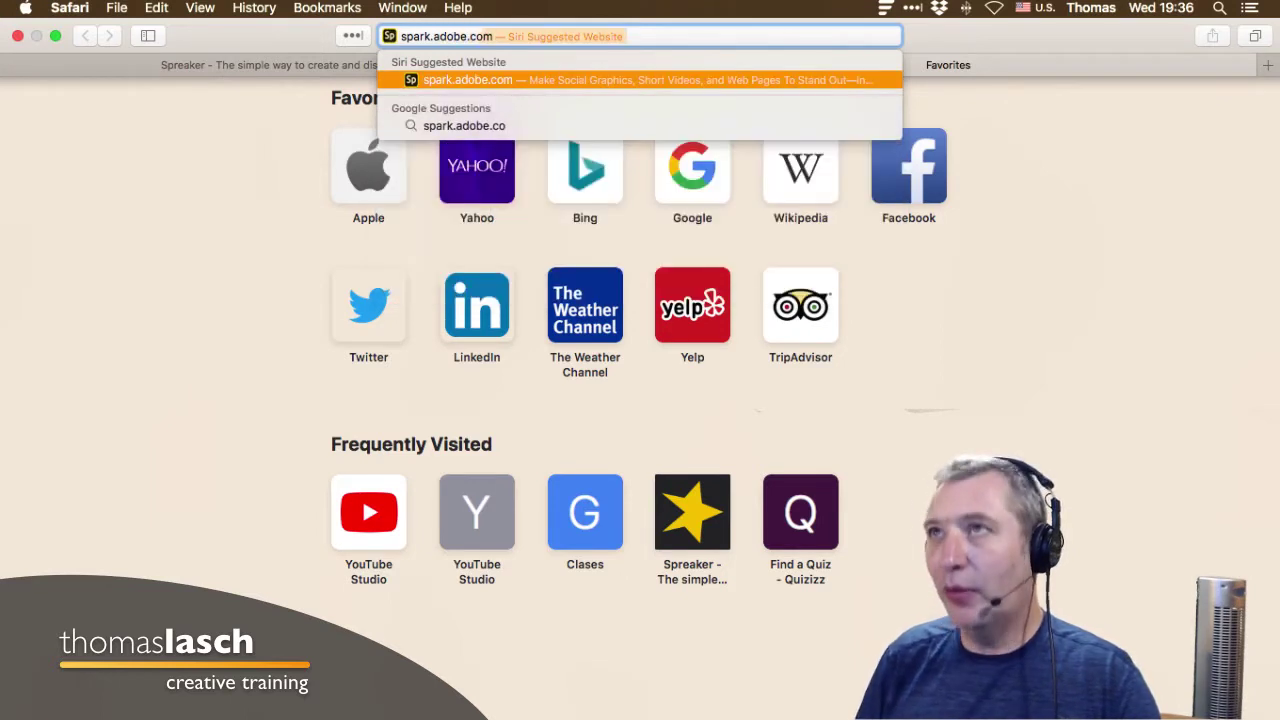
key(Return)
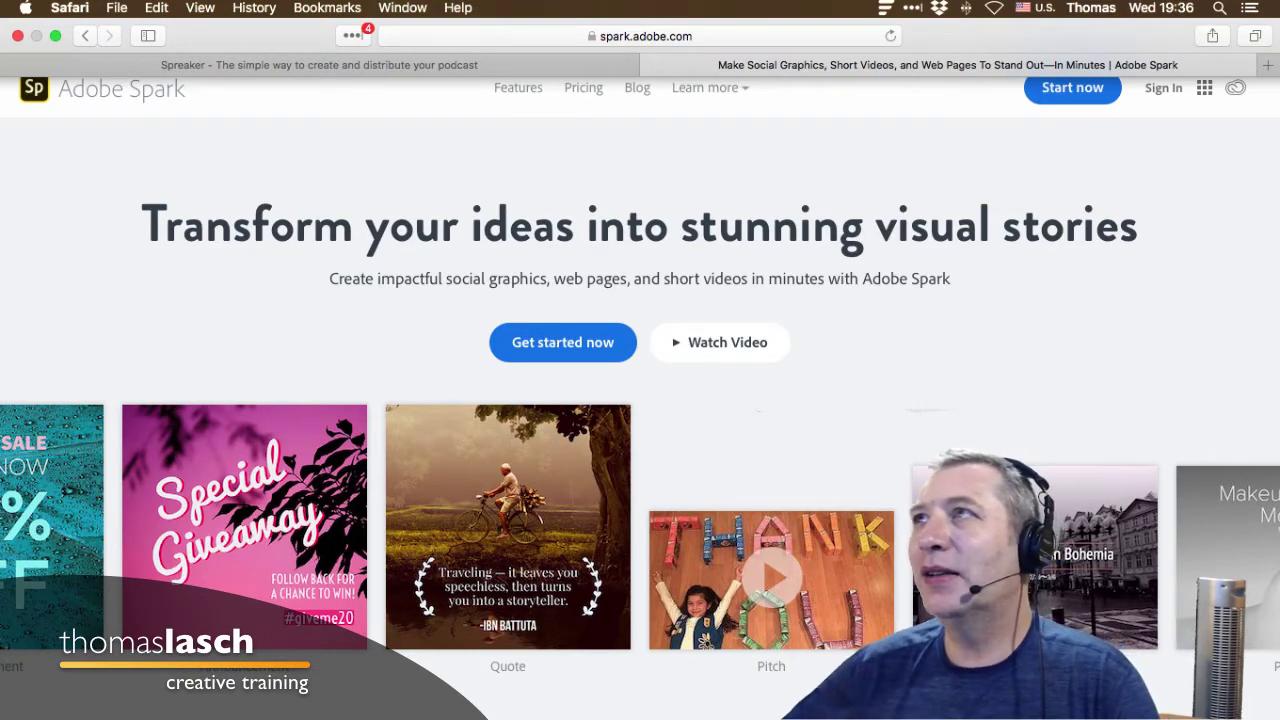
mouse_move(709, 87)
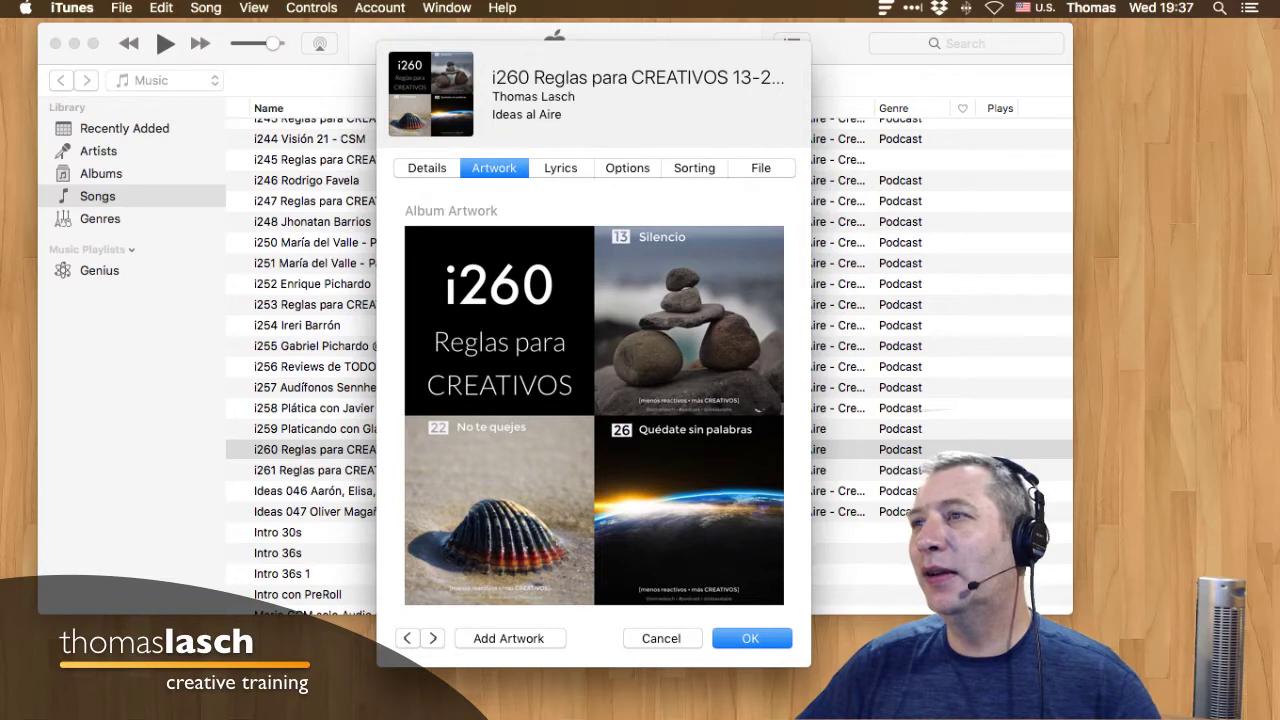
Switch to Things and look over the to-dos in the Inbox.
mouse_move(503, 700)
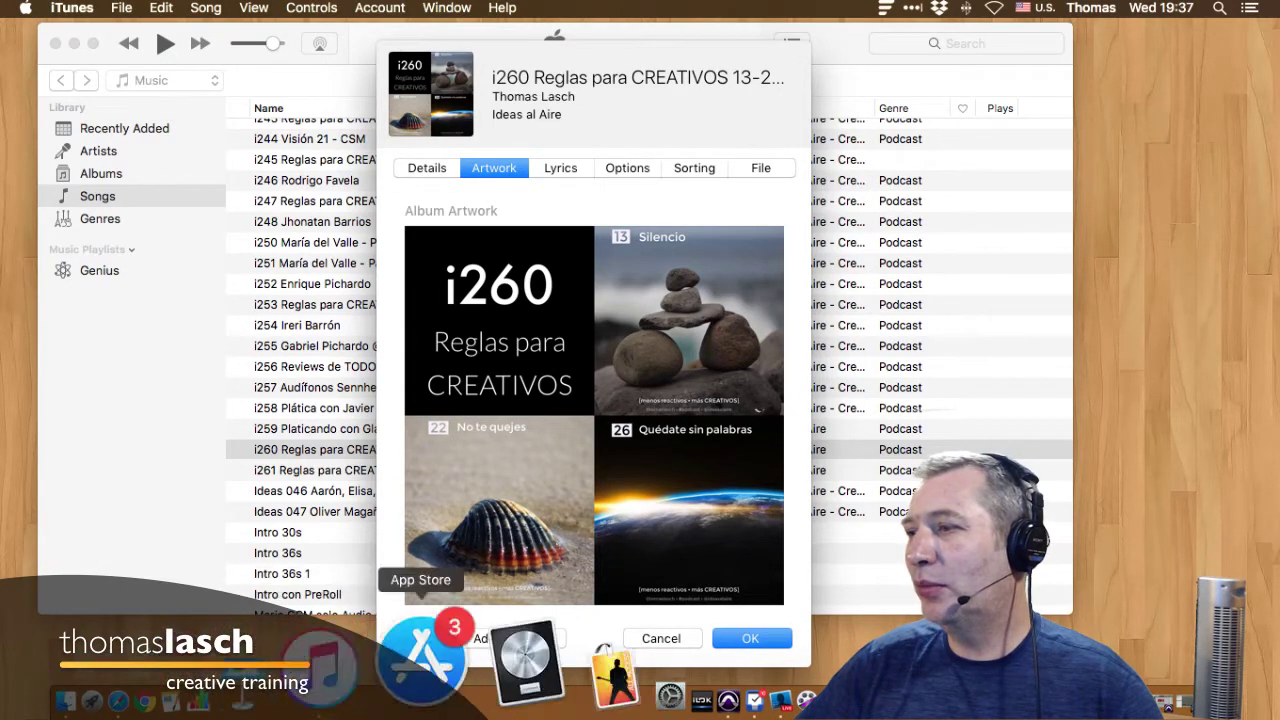
click(607, 658)
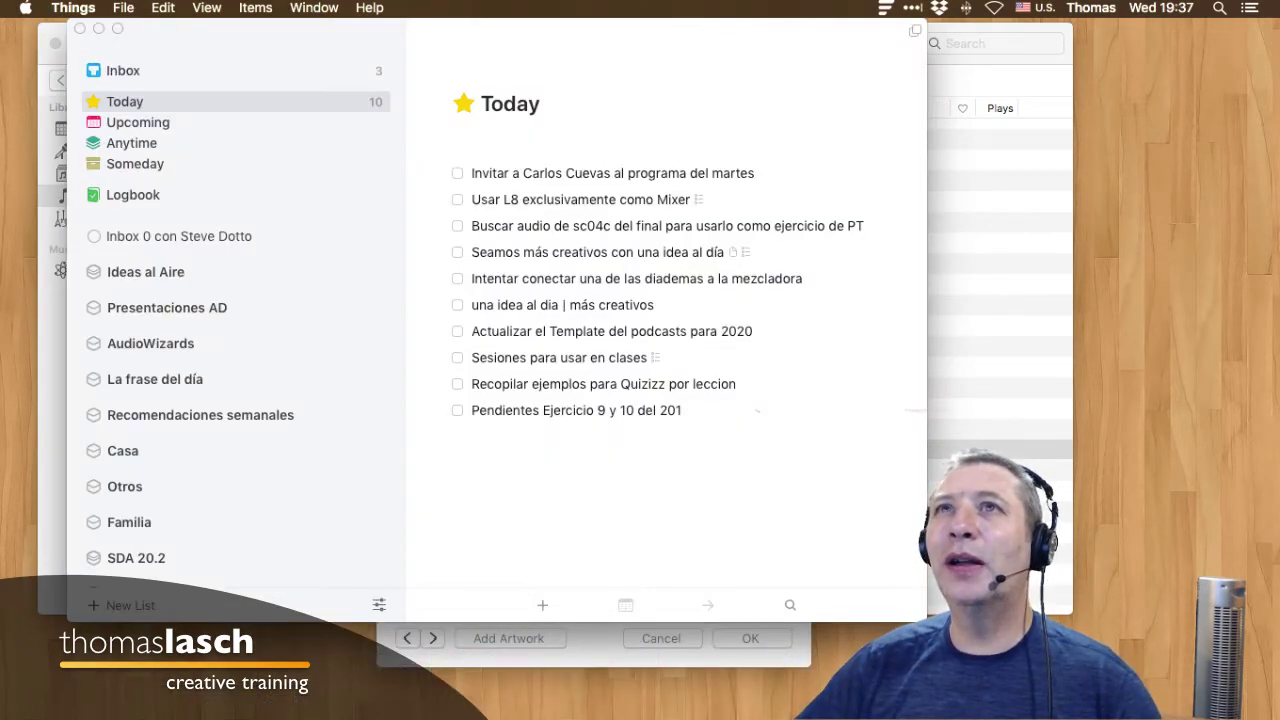
key(super+1)
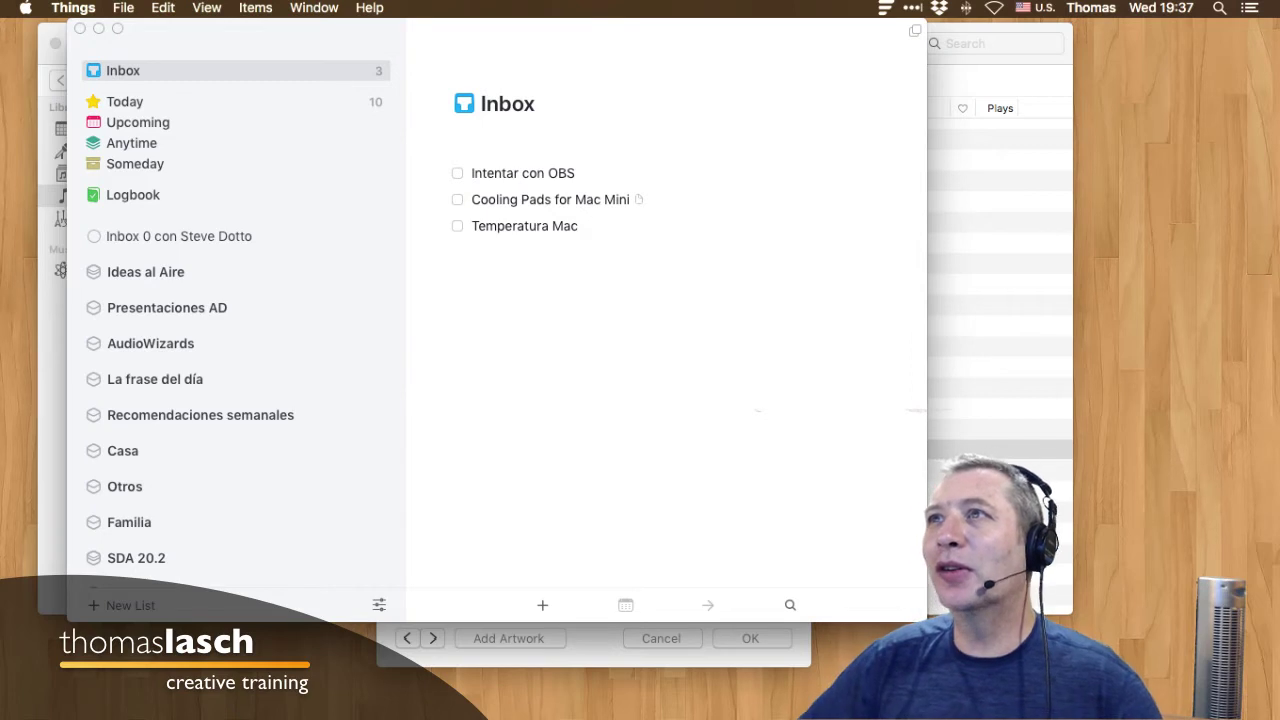
mouse_move(523, 173)
mouse_down()
mouse_move(449, 173)
mouse_move(520, 173)
mouse_up()
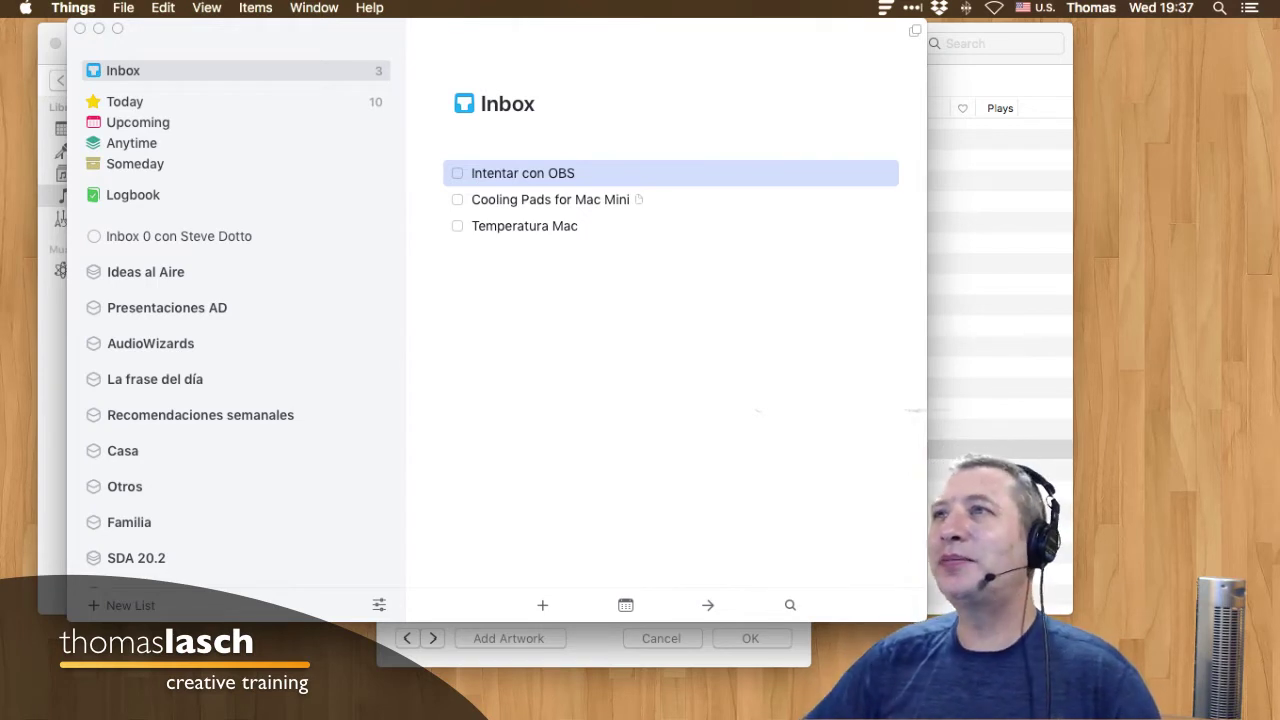
click(670, 199)
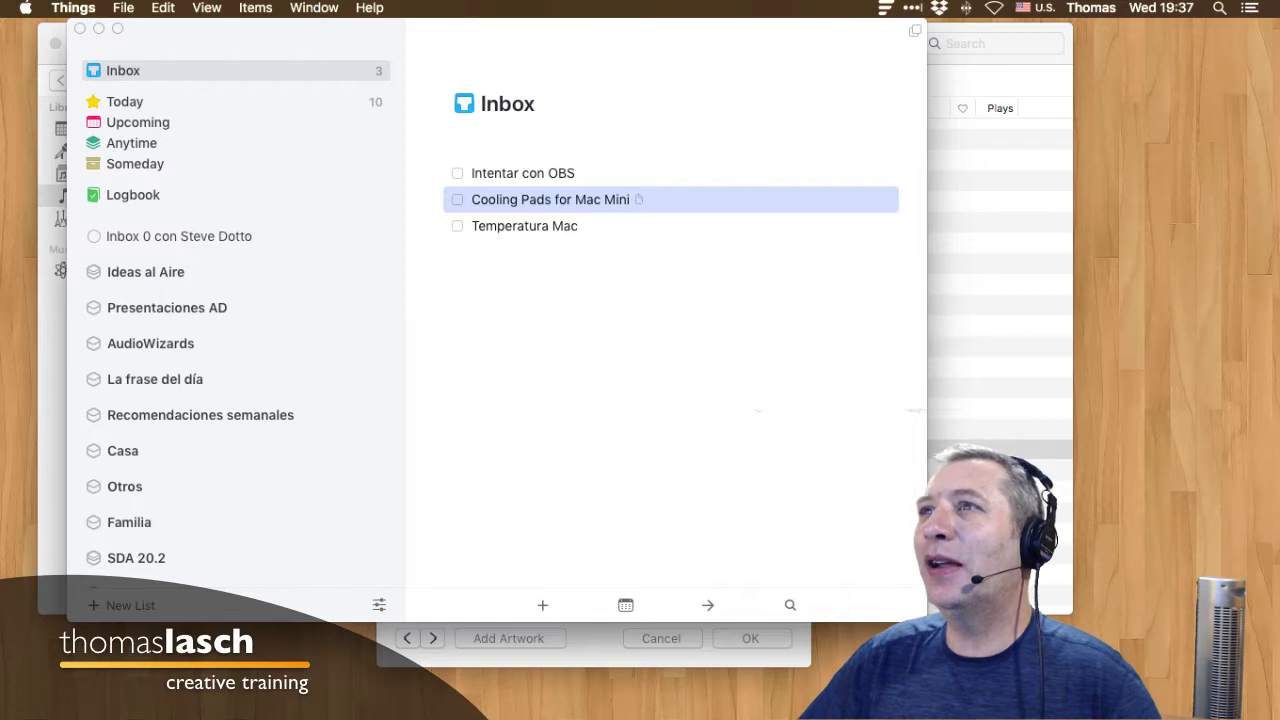
Check the Mac's fan and temperature readings, and mark the "Temperatura Mac" to-do as complete.
click(525, 226)
click(885, 8)
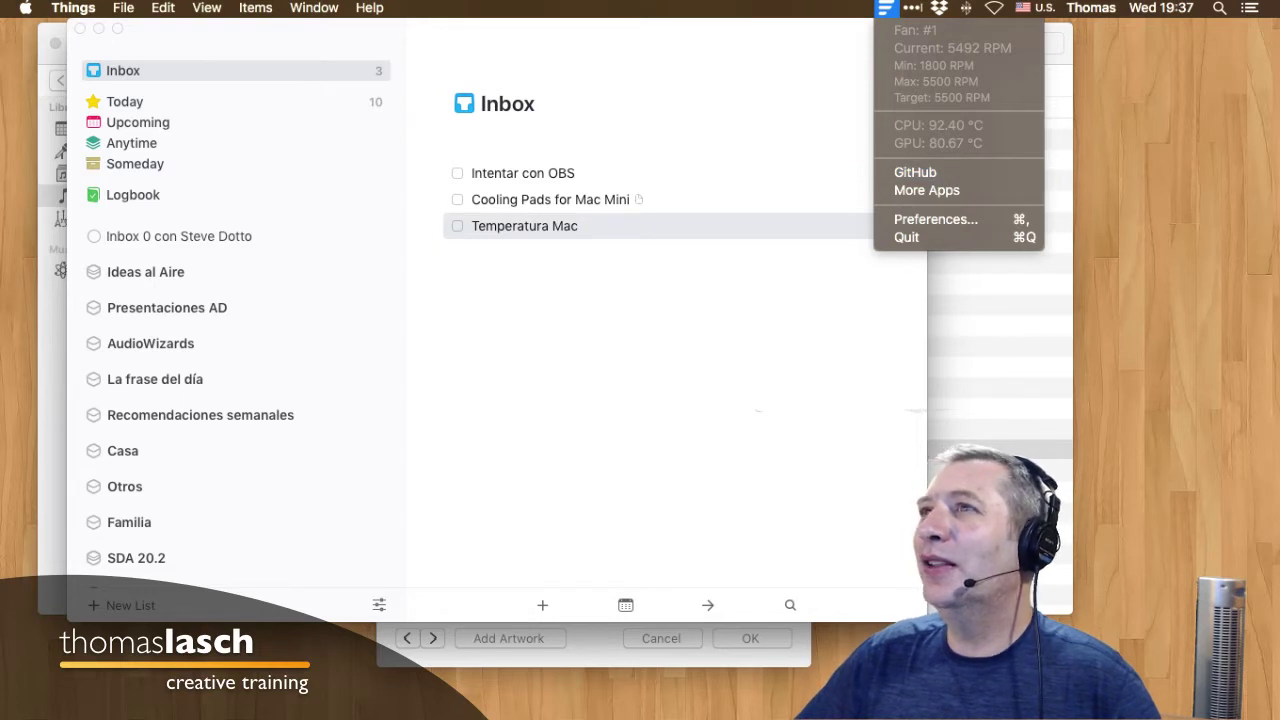
key(Escape)
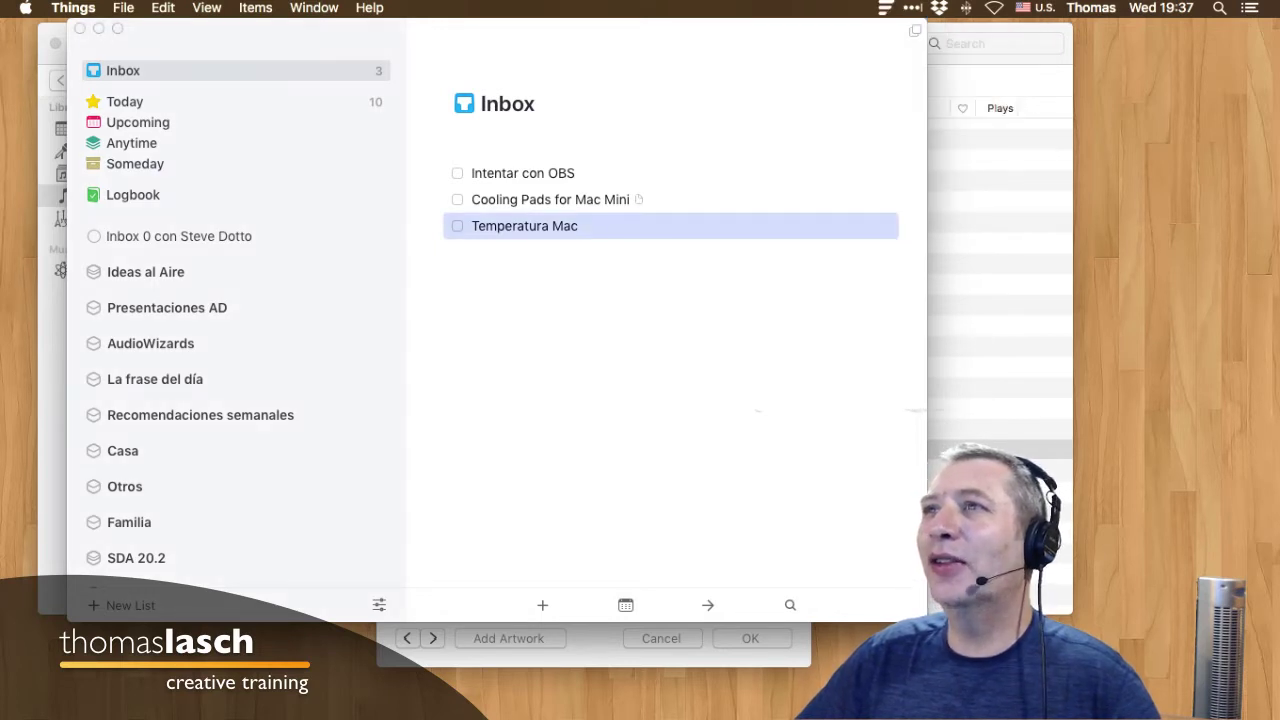
key(super+period)
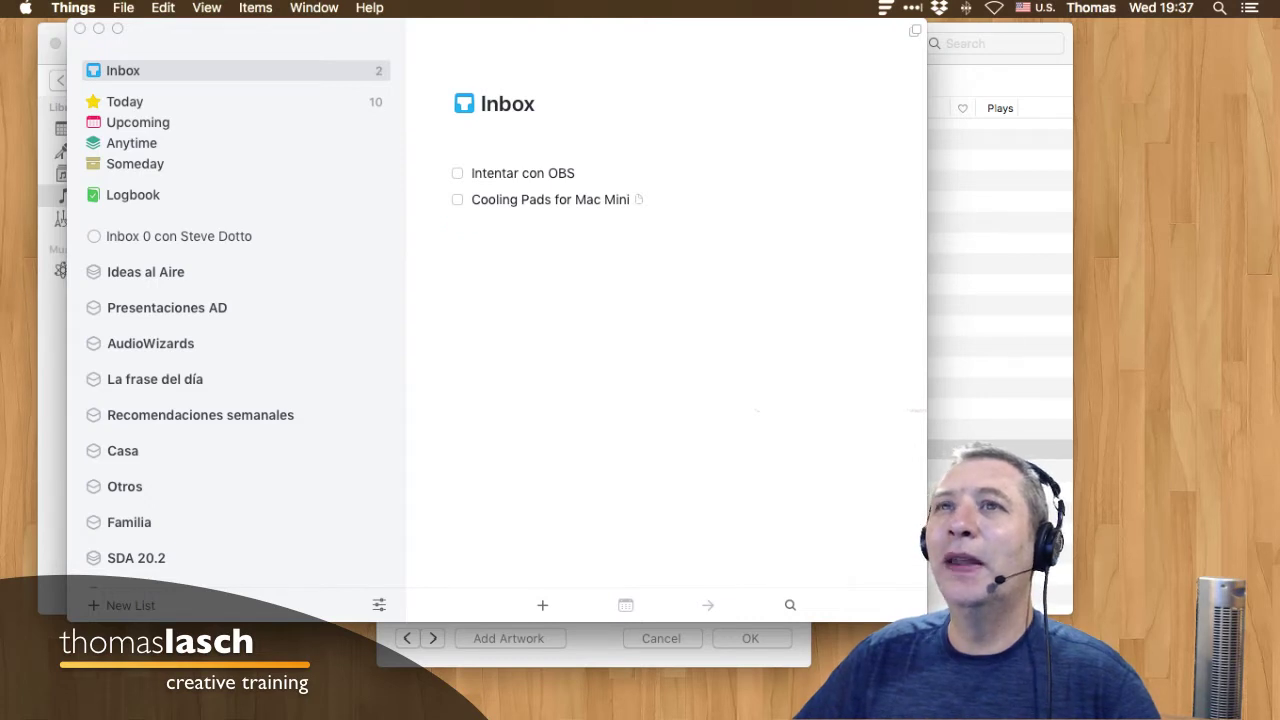
Open the "Ideas al Aire" area and minimize the Things window.
click(145, 272)
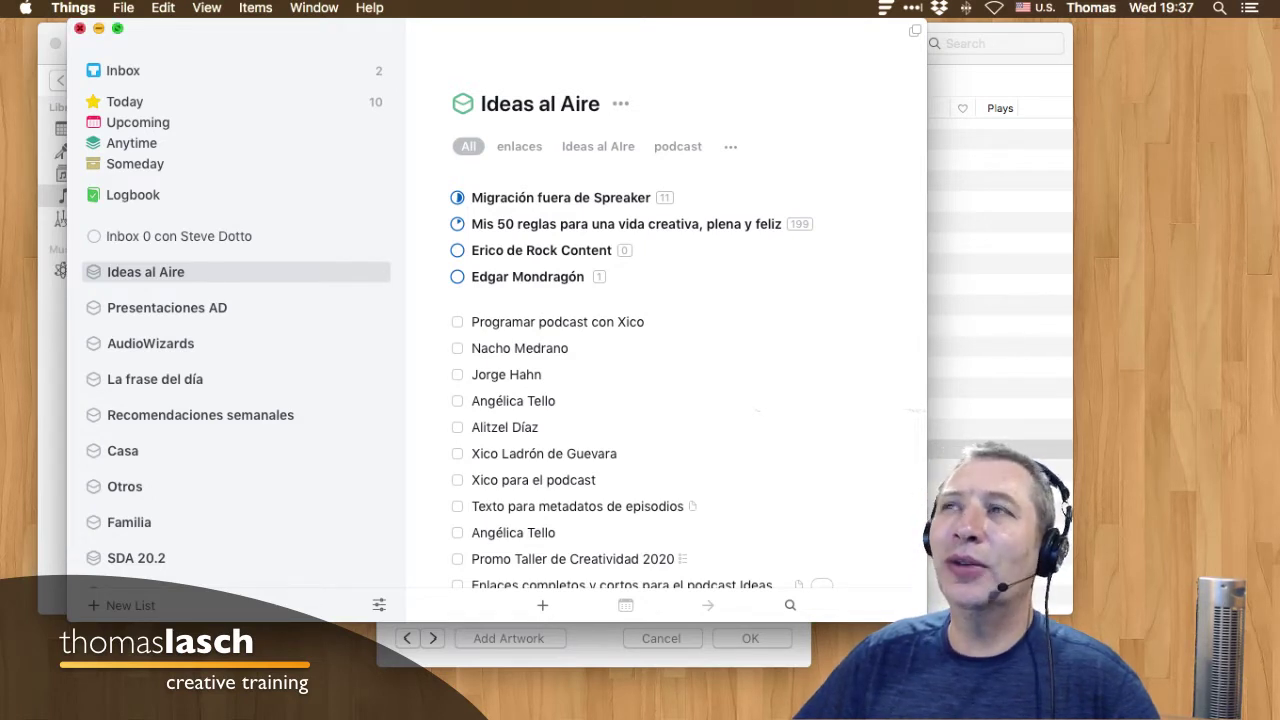
click(98, 28)
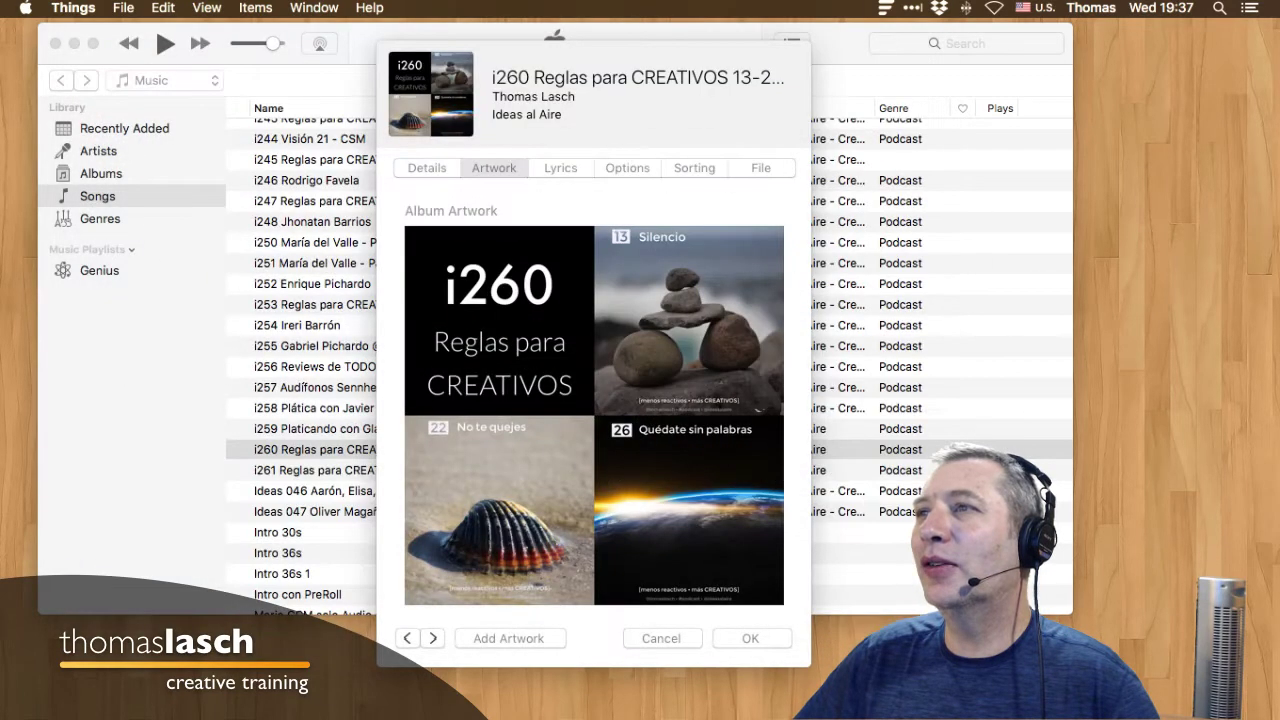
Copy the entire lyrics text of the i260 song in iTunes.
click(560, 168)
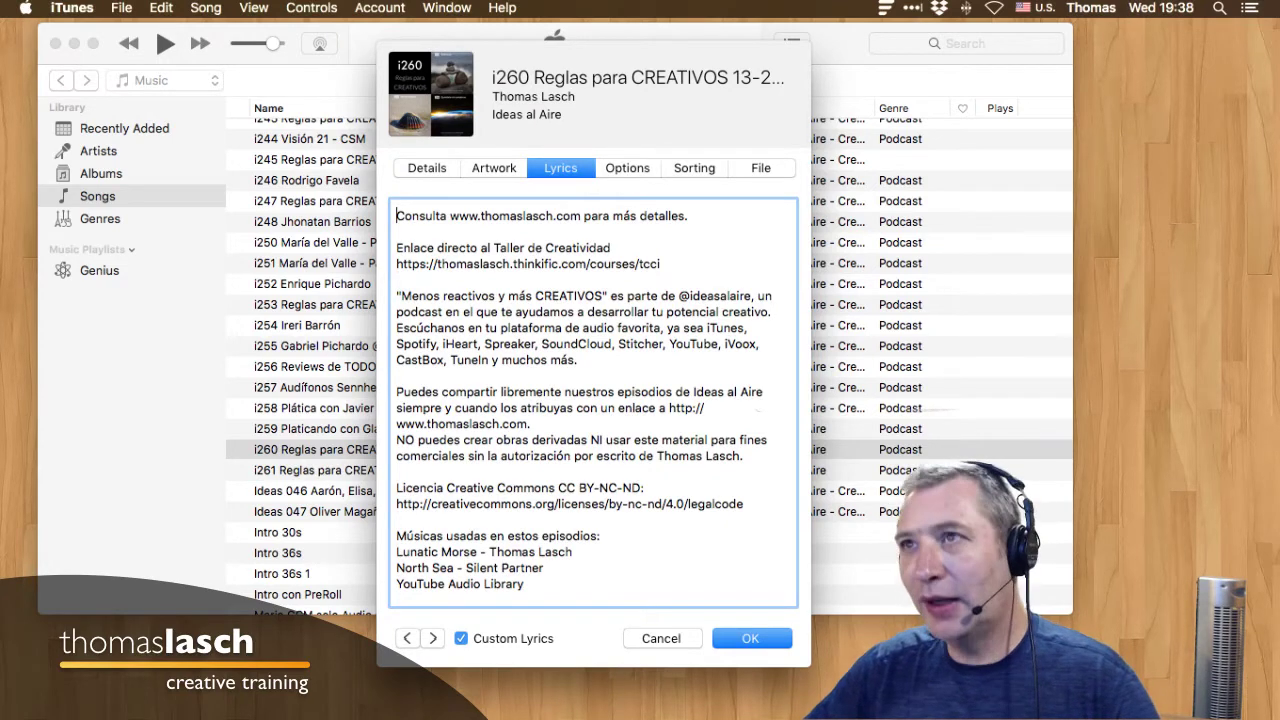
key(super+a)
key(super+c)
Switch to Things and add a new to-do titled "Nombre del podcast" to "Ideas al Aire".
mouse_move(303, 690)
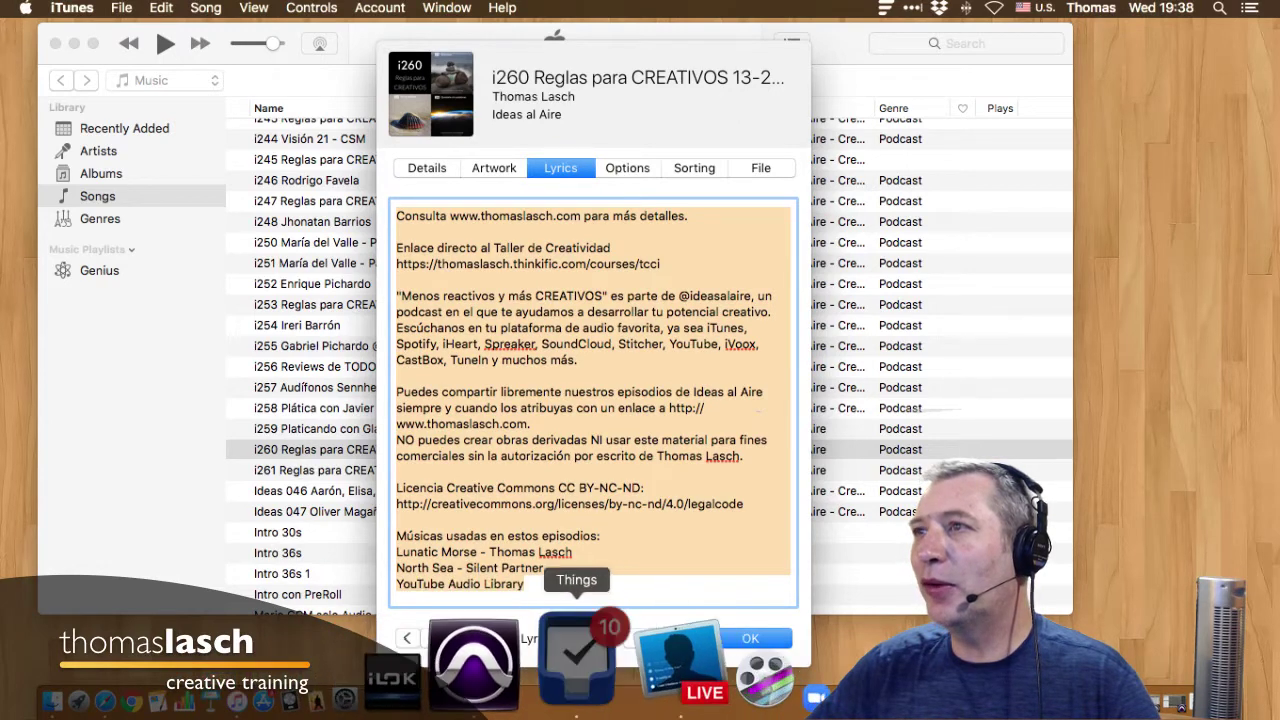
click(612, 645)
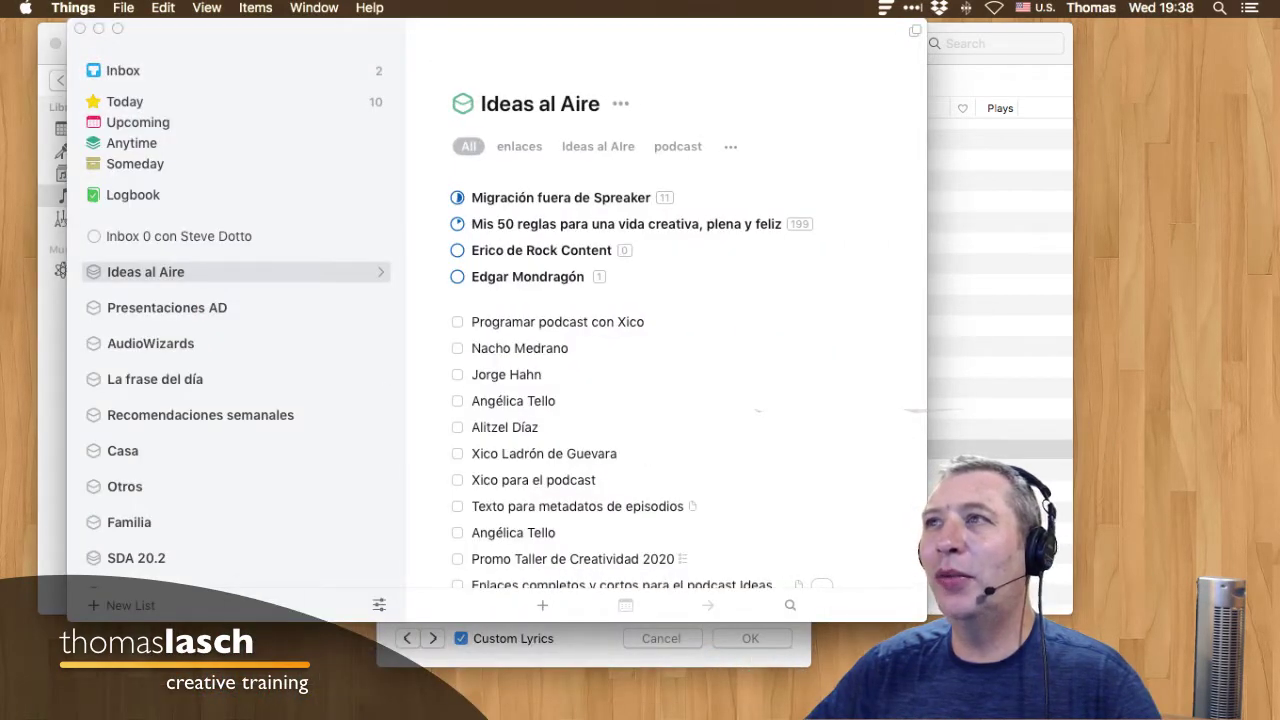
key(super+n)
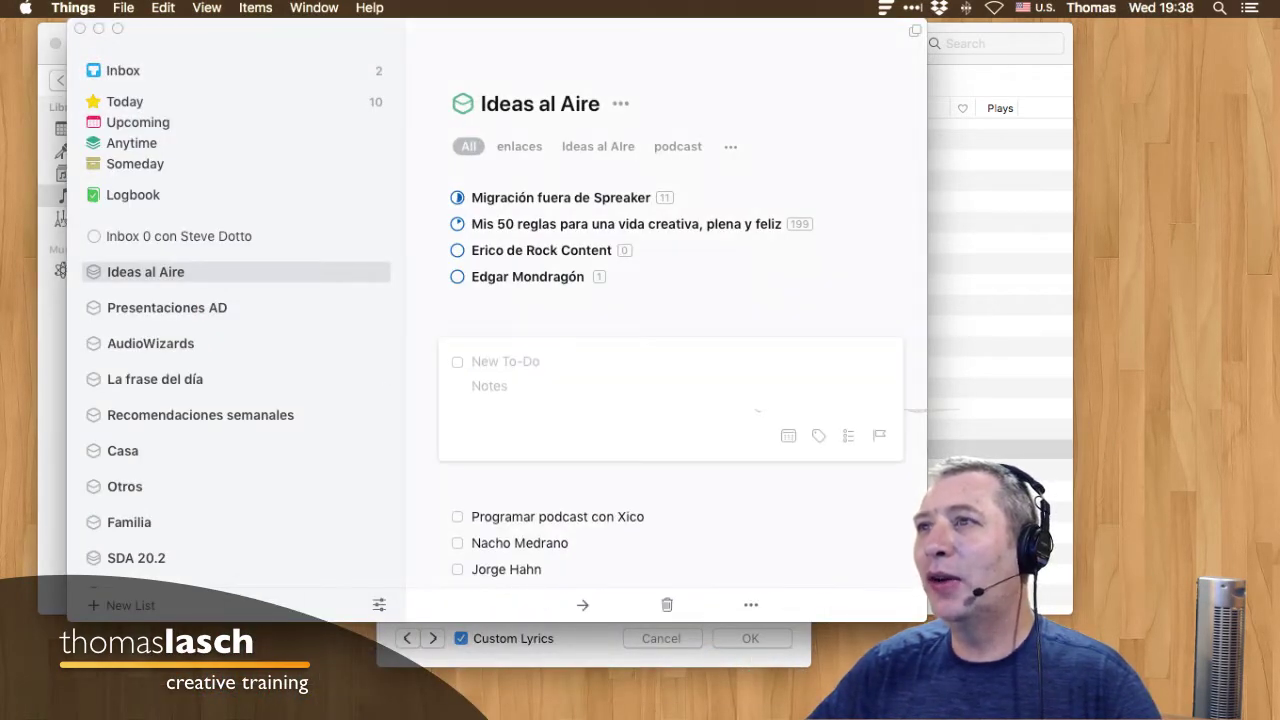
text(Nombre del podc)
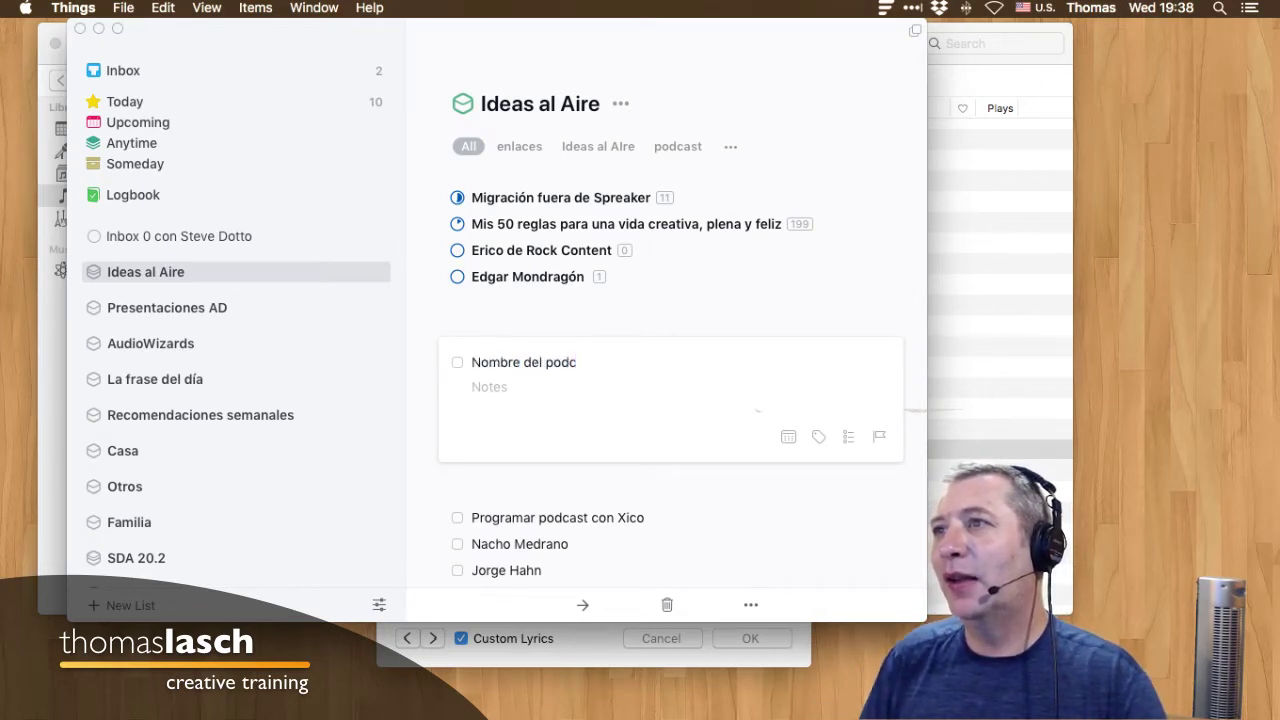
text(ast)
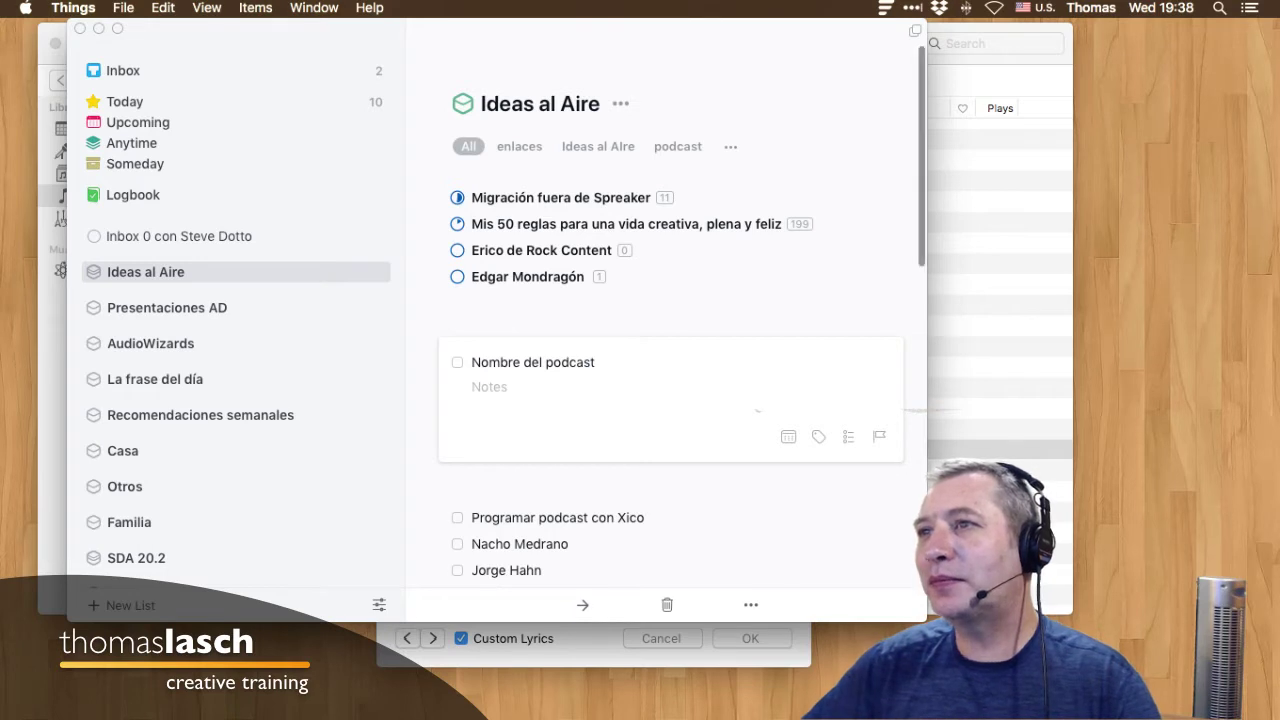
Prefix the new to-do's title with "i262" and paste the copied lyrics text into its notes.
click(472, 362)
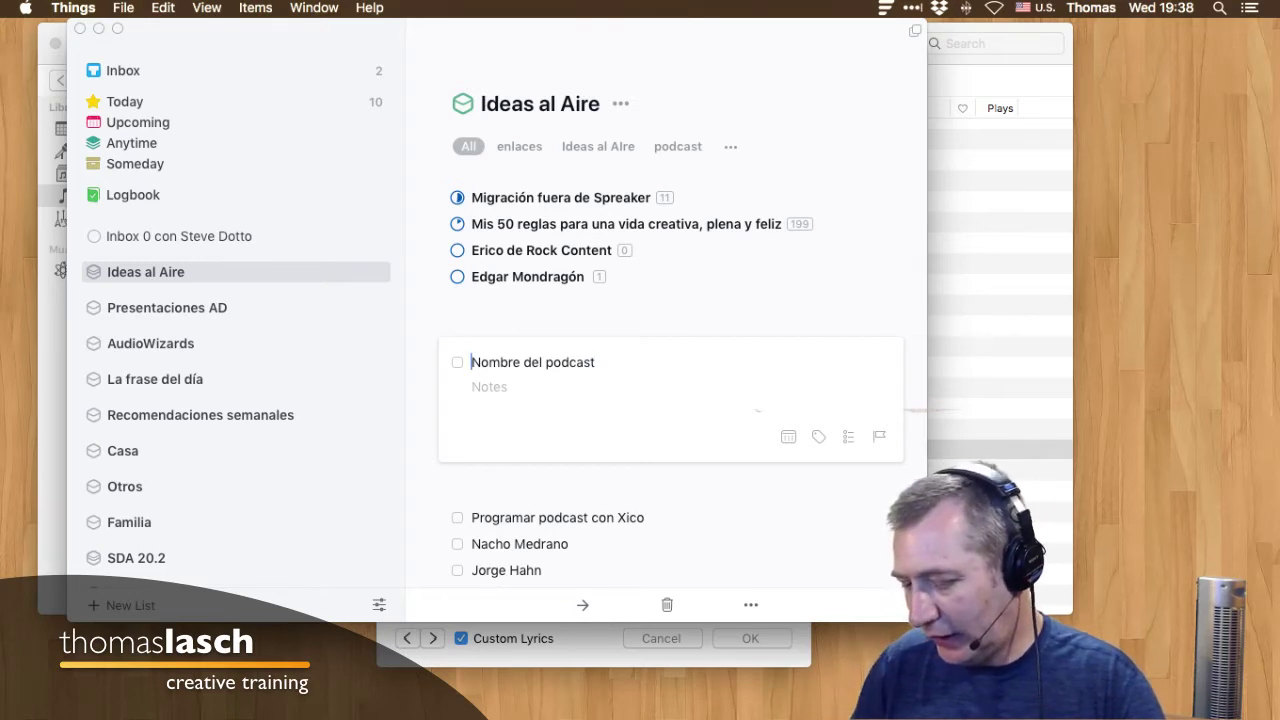
text(i)
text(i262)
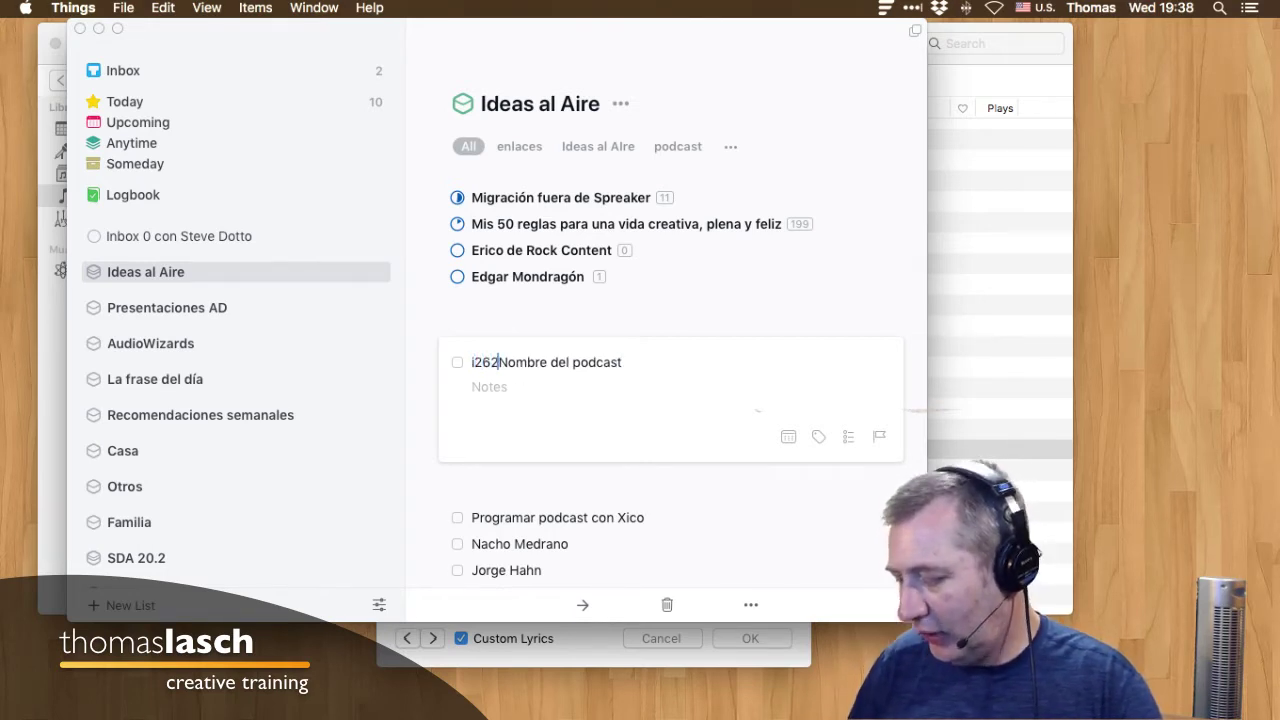
key(Return)
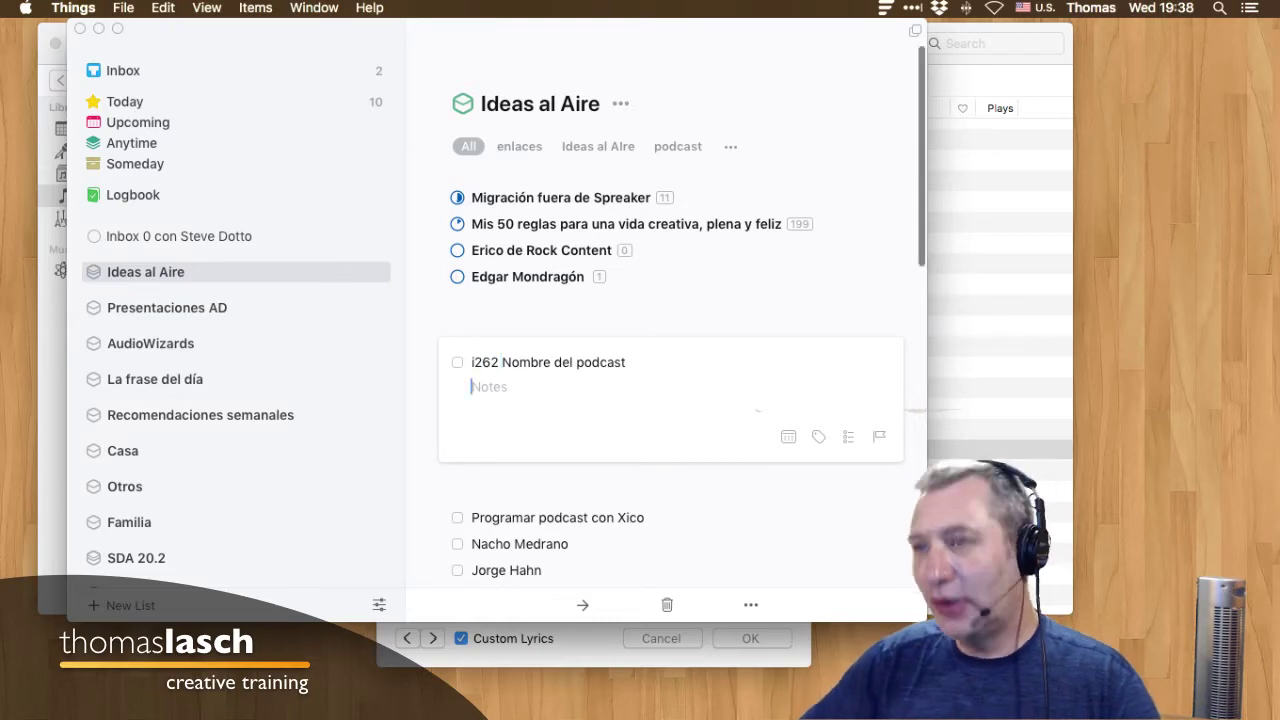
key(super+v)
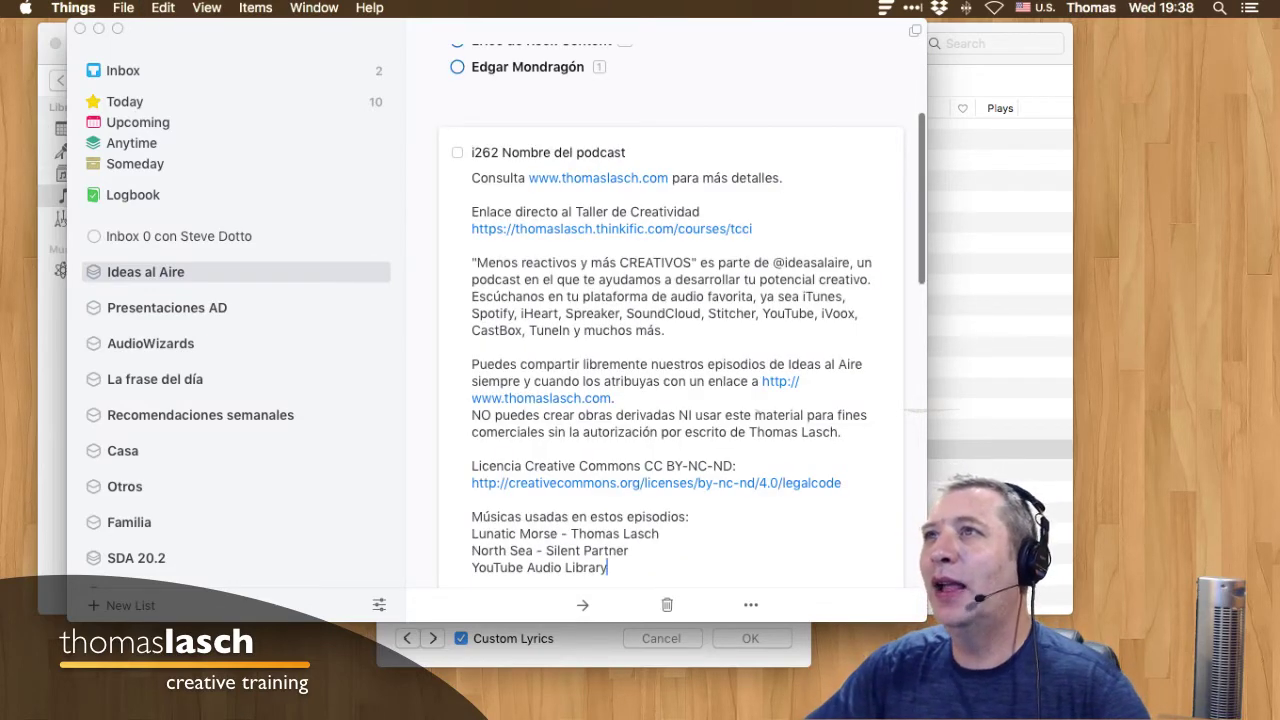
scroll(757, 411, down, 2)
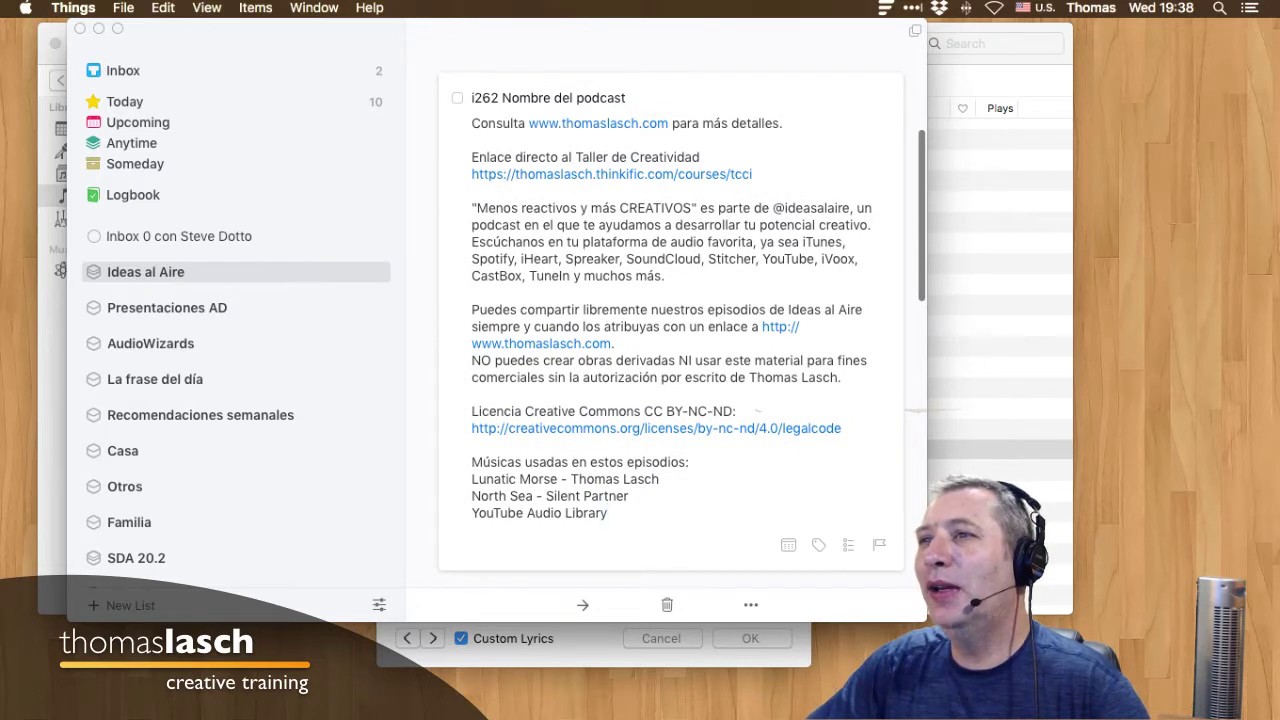
Add the line "Mención del libro" above the Creative Commons licence paragraph in the notes, followed by a blank line.
click(472, 394)
key(Return)
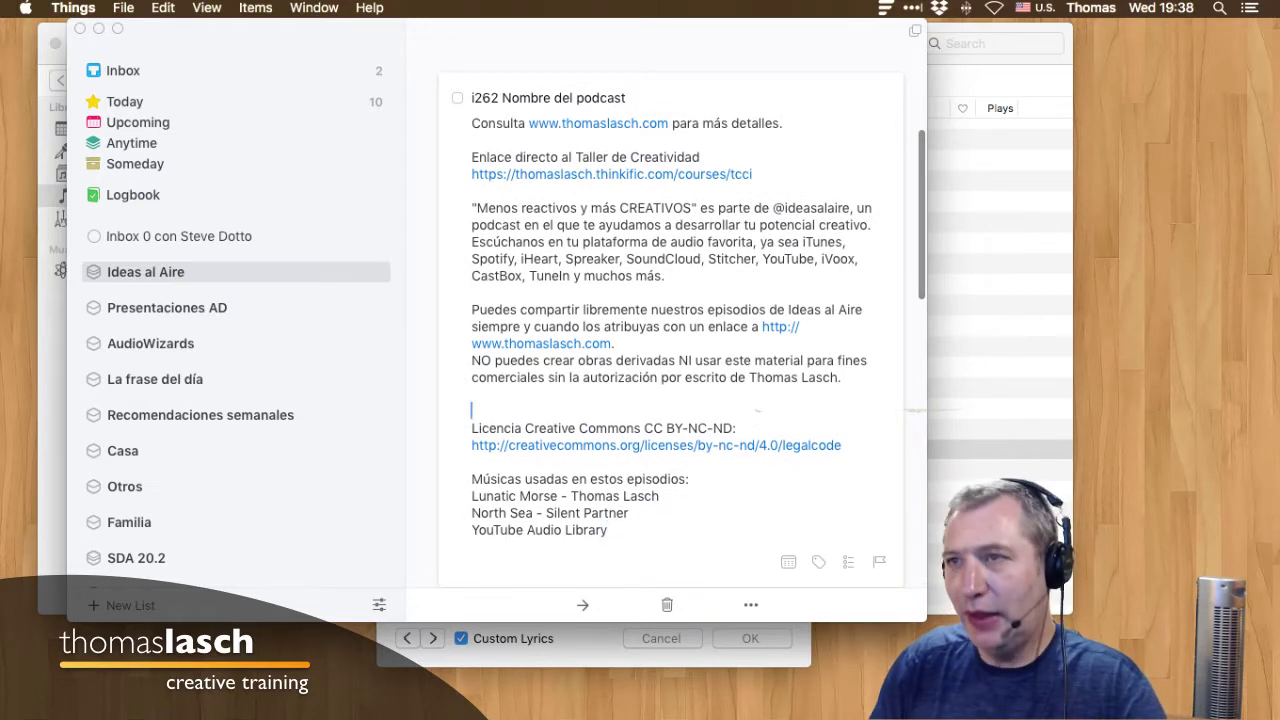
text(Menciión del l)
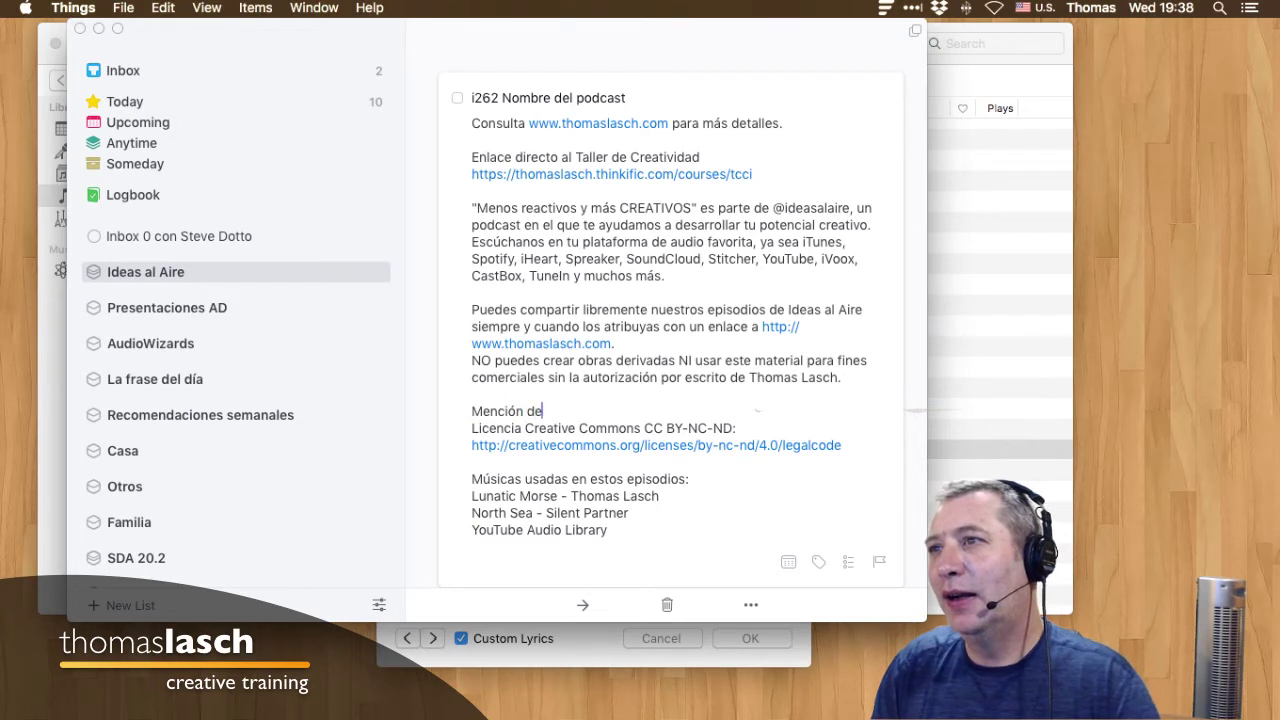
text(ibro)
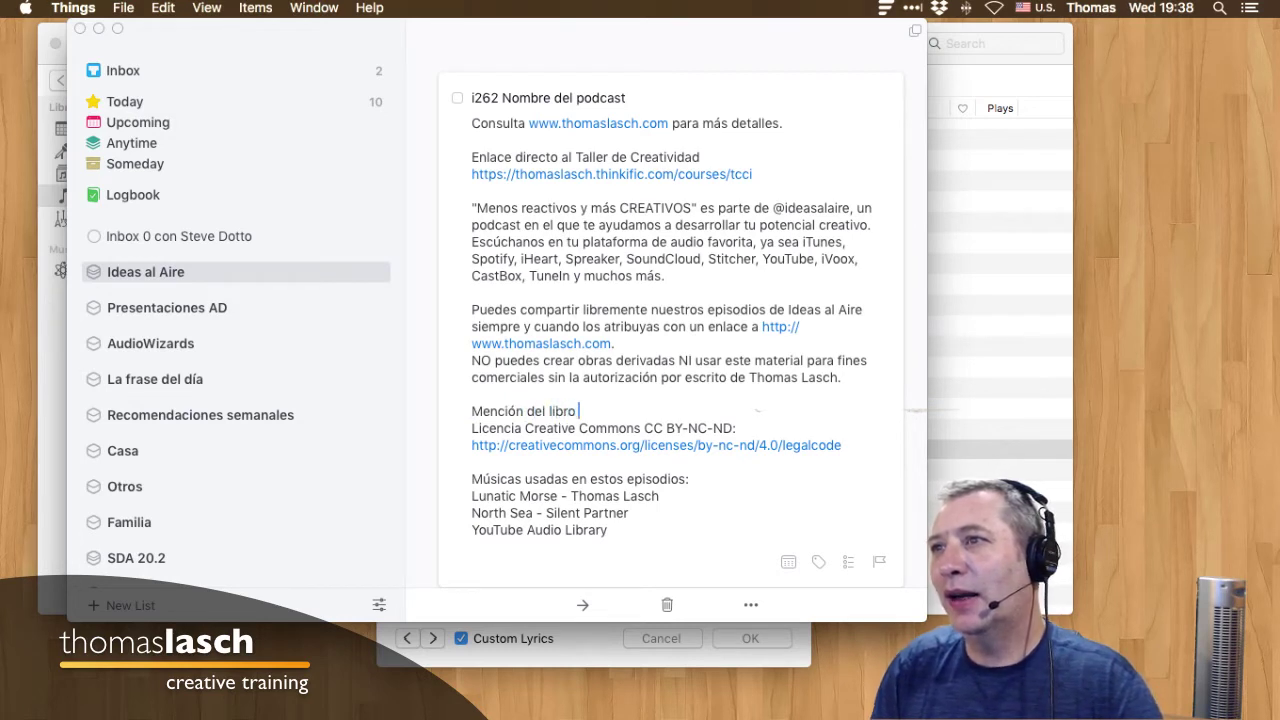
key(Return)
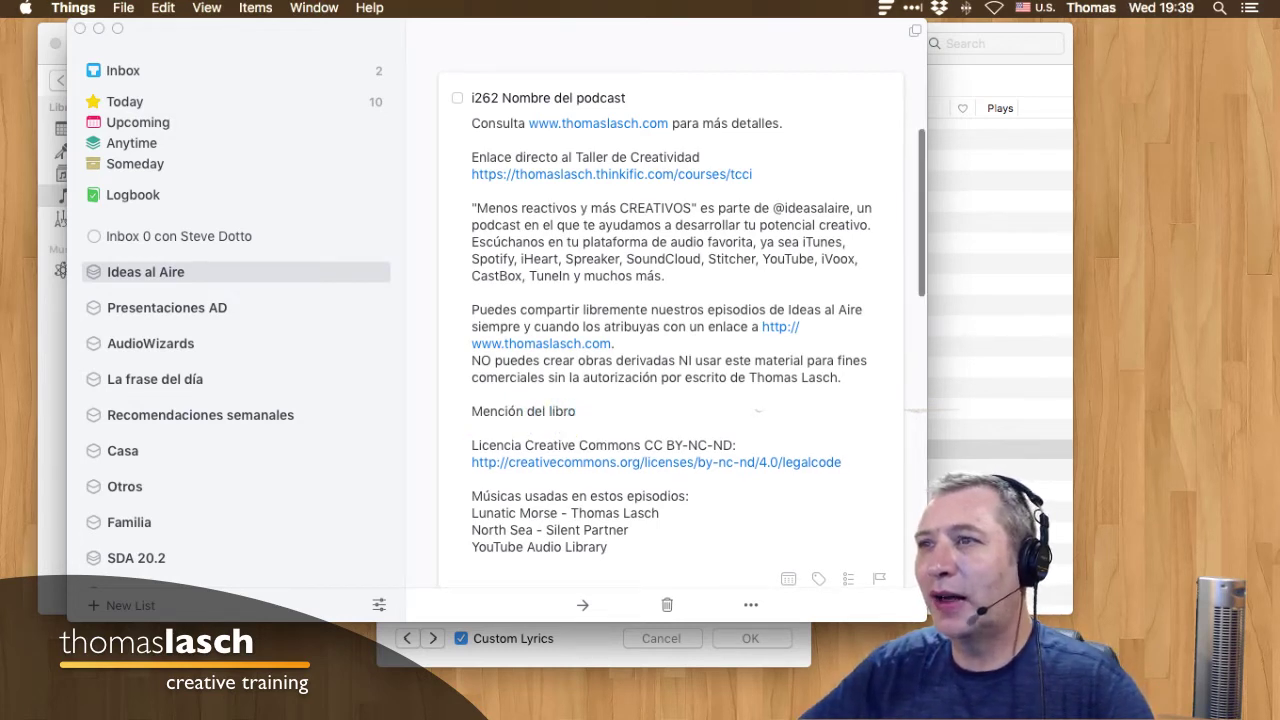
Remove the "Mención del libro" line and the extra blank lines from the notes.
drag(472, 411, 576, 411)
key(BackSpace)
key(BackSpace)
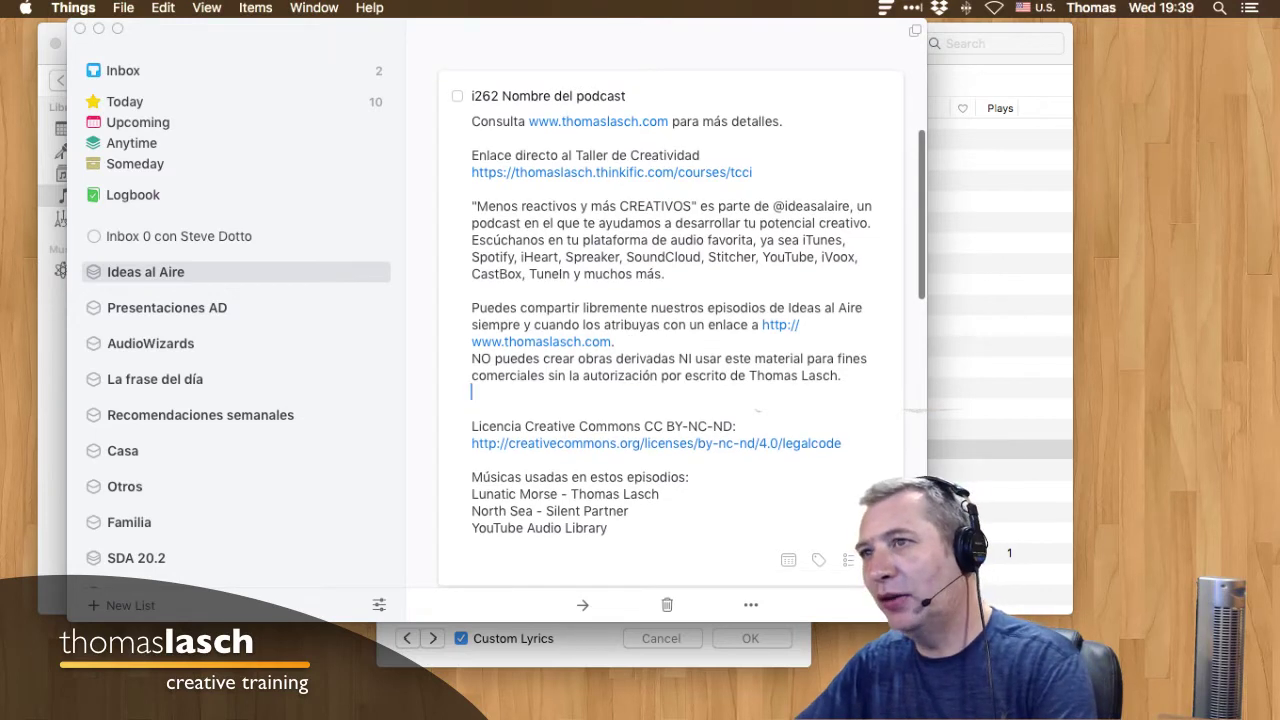
key(Delete)
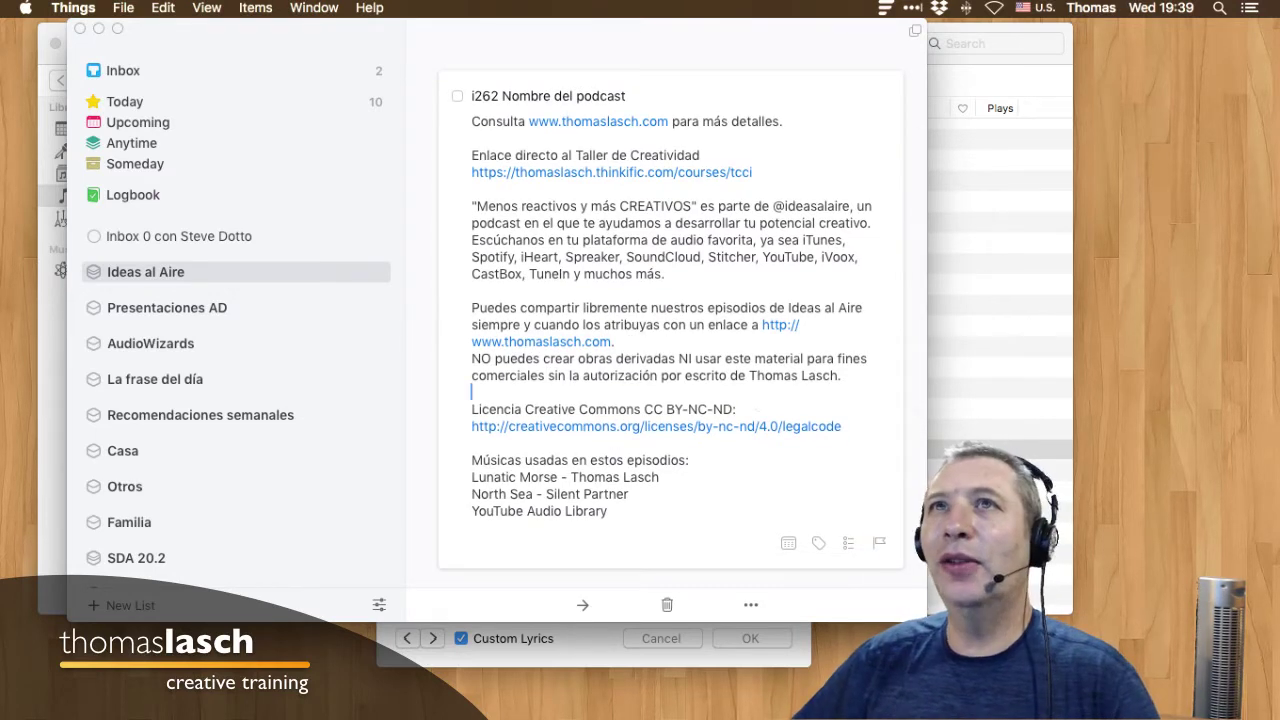
Minimize Things, close the i260 song's lyrics in iTunes, and reopen its information to review the details.
click(98, 28)
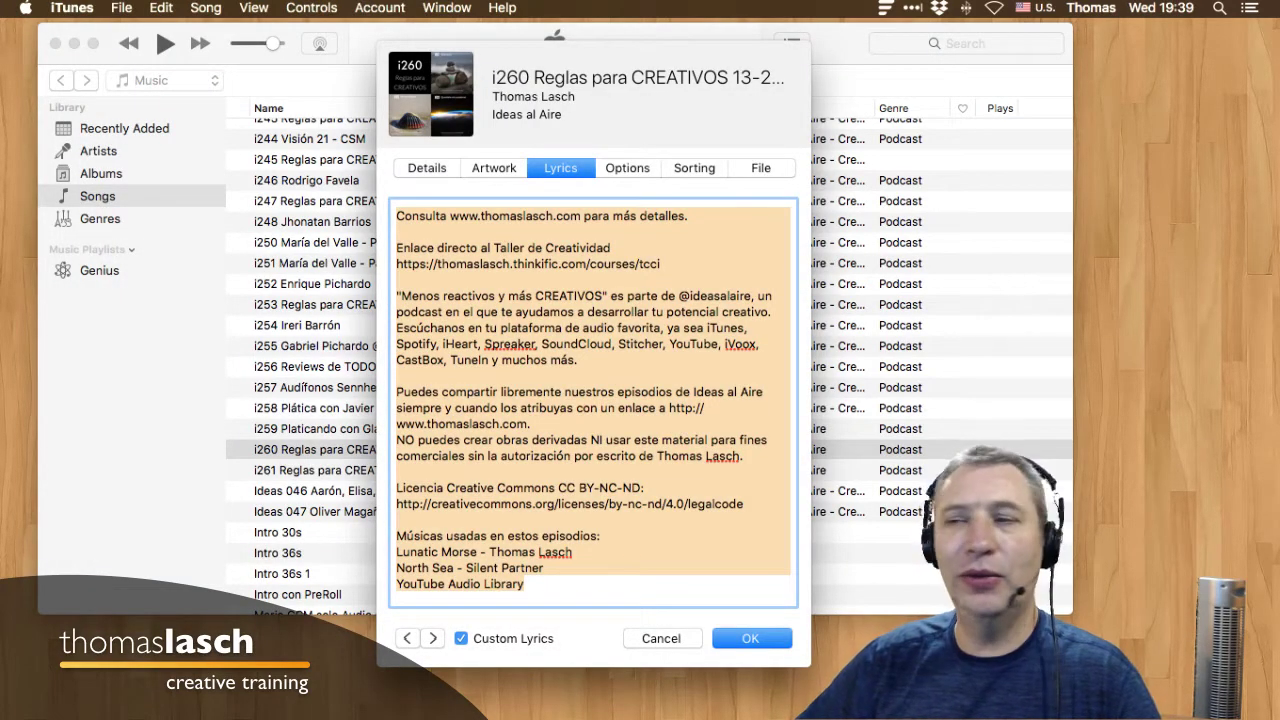
key(Return)
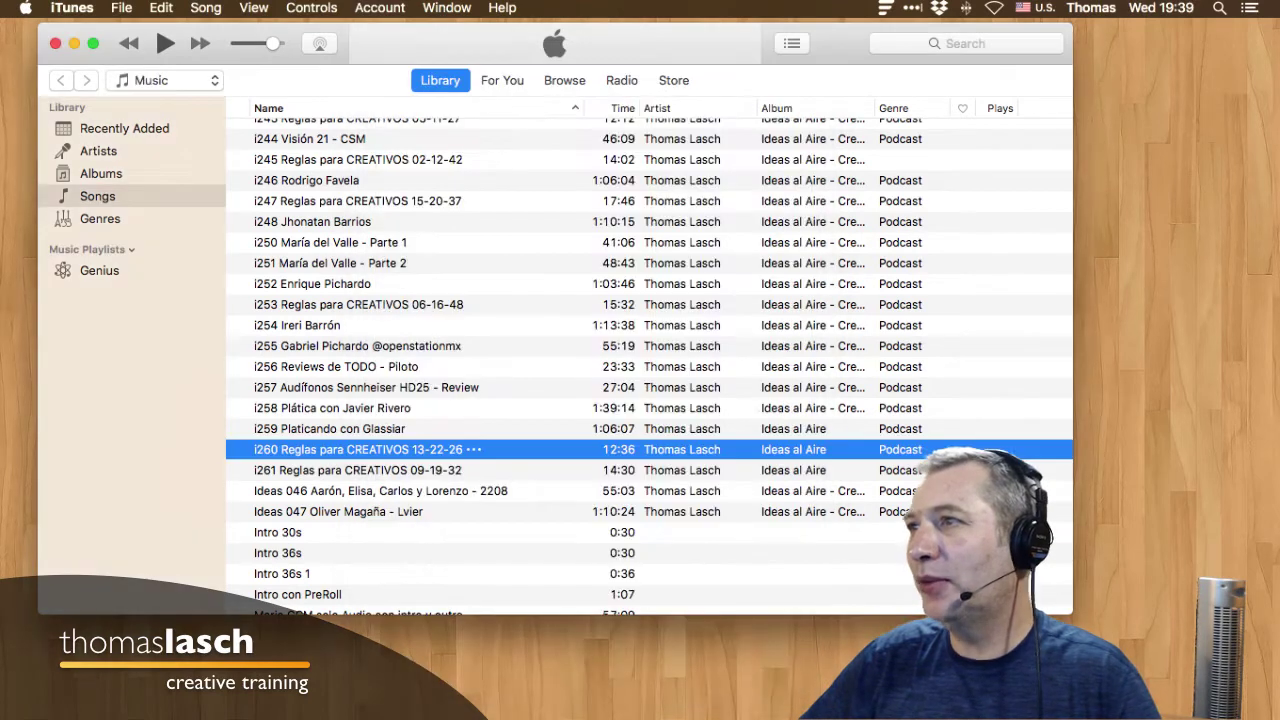
scroll(649, 360, down, 1)
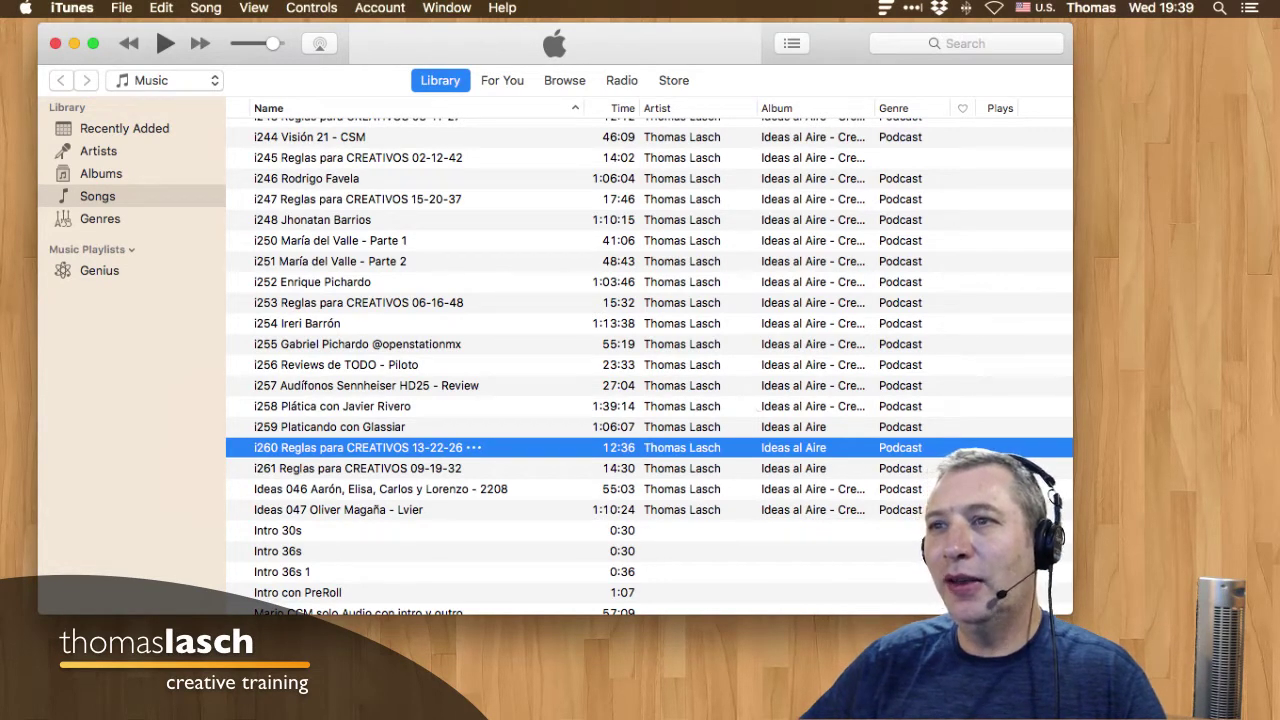
key(super+i)
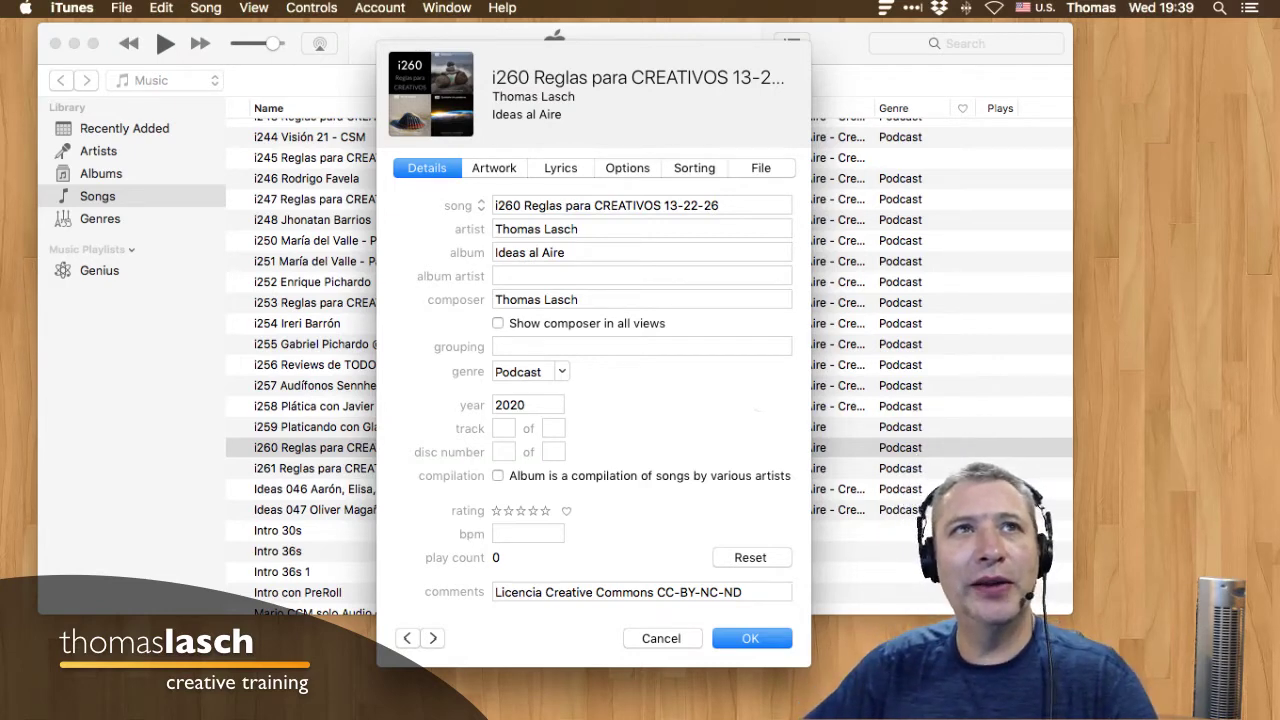
key(Return)
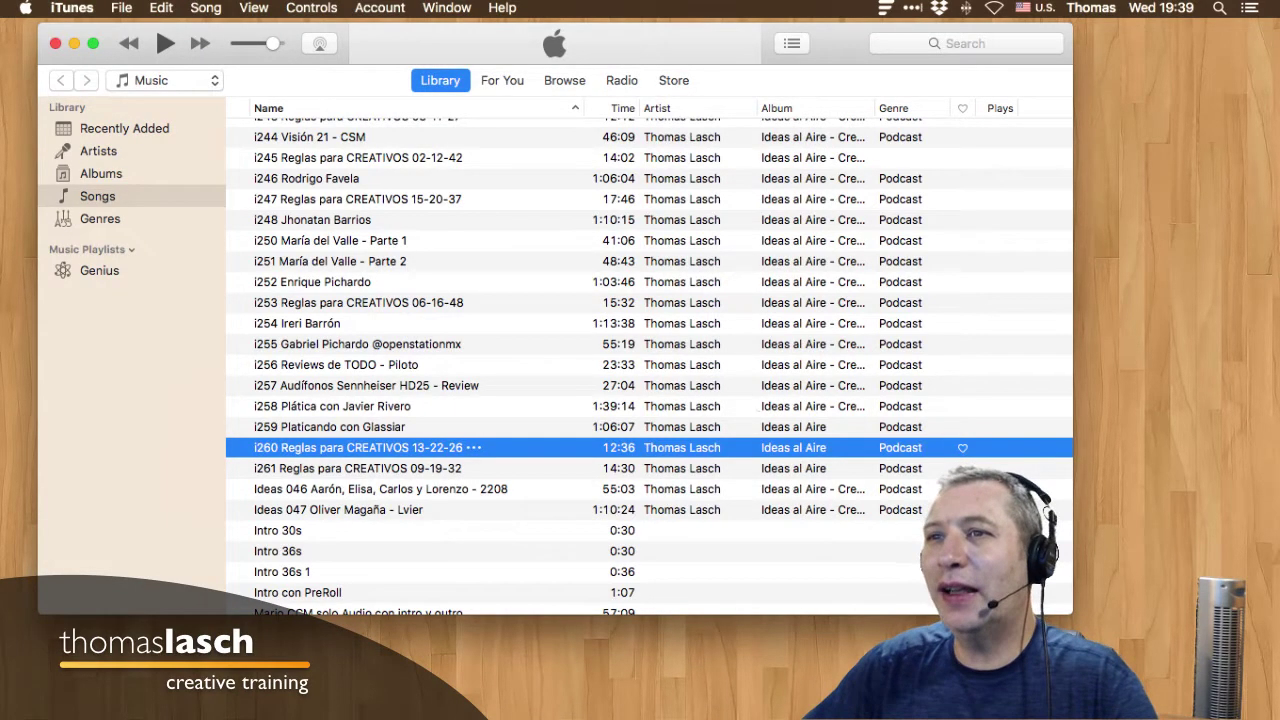
mouse_move(358, 447)
mouse_down()
mouse_move(218, 488)
mouse_move(134, 554)
mouse_move(140, 571)
mouse_move(348, 454)
mouse_up()
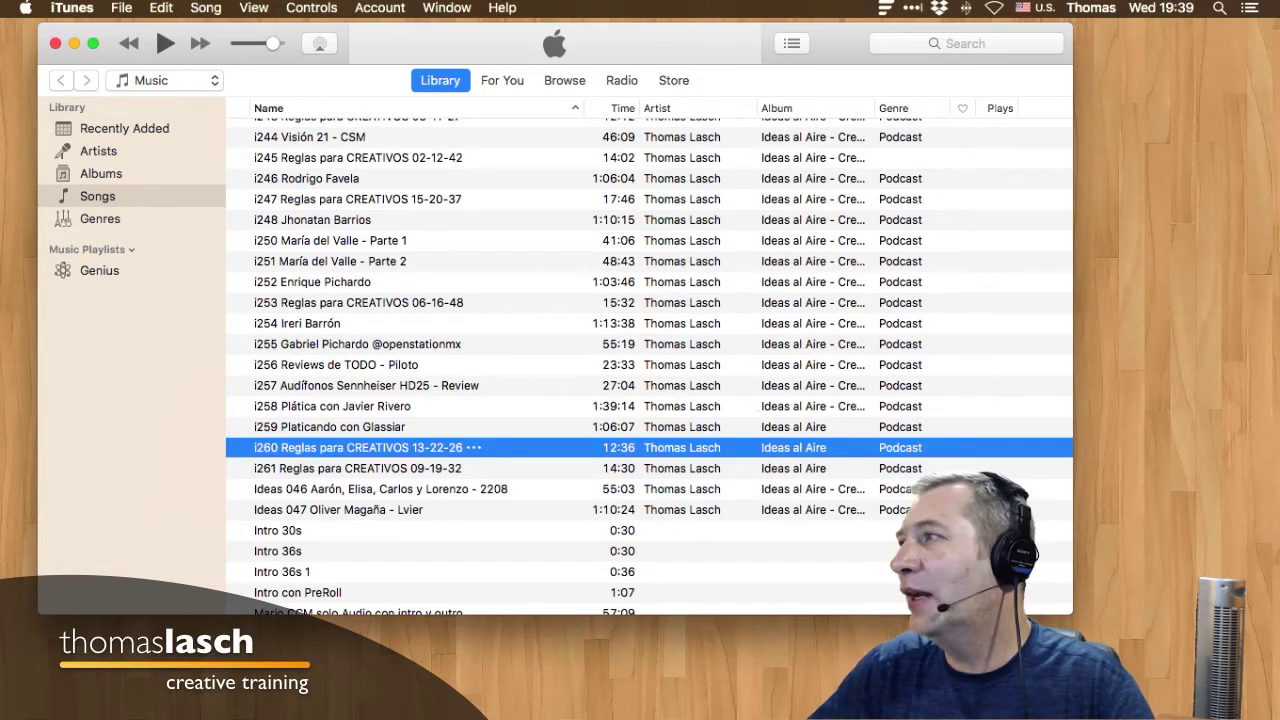
Switch to Finder and preview the i260 audio file's artwork and tags with Quick Look.
key(super+Tab)
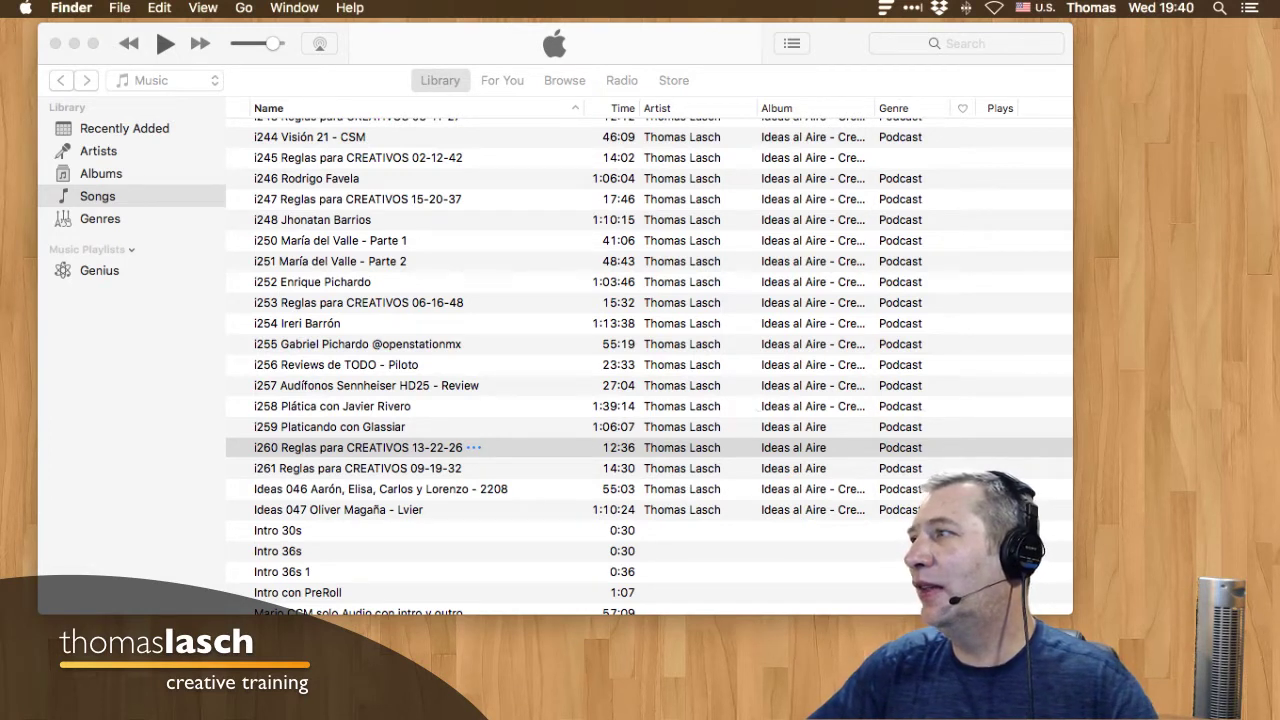
key(space)
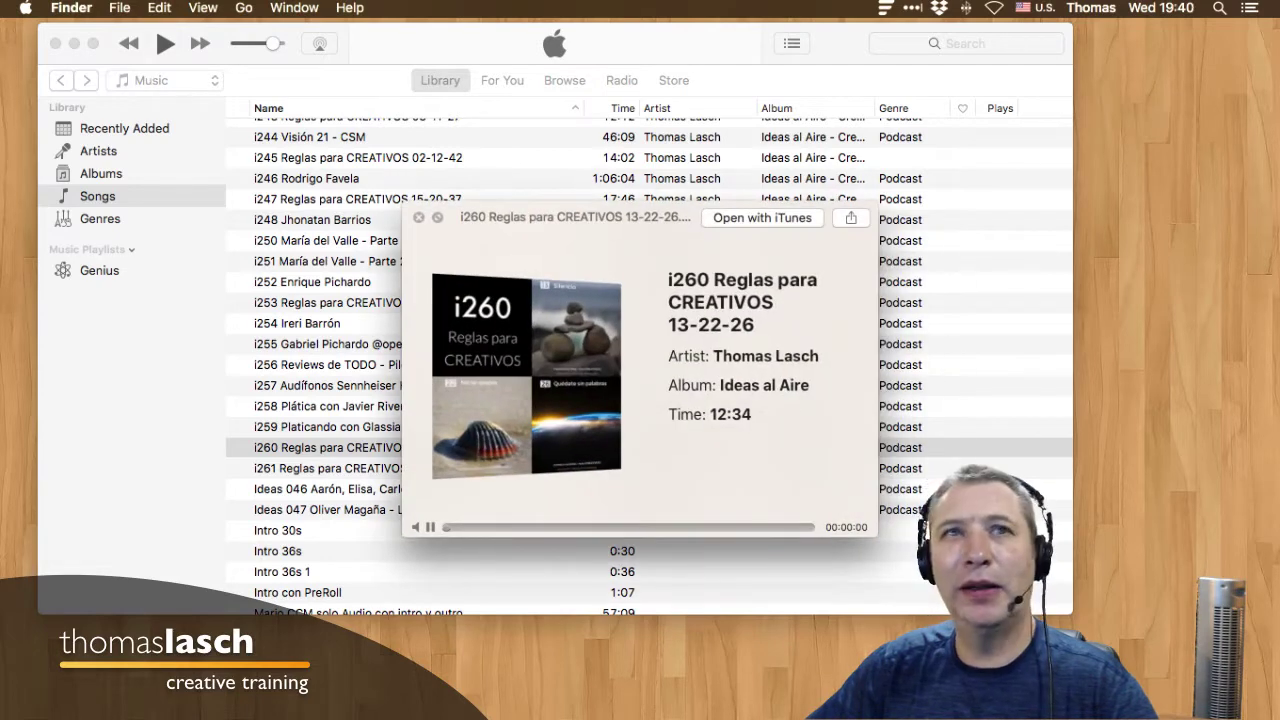
key(space)
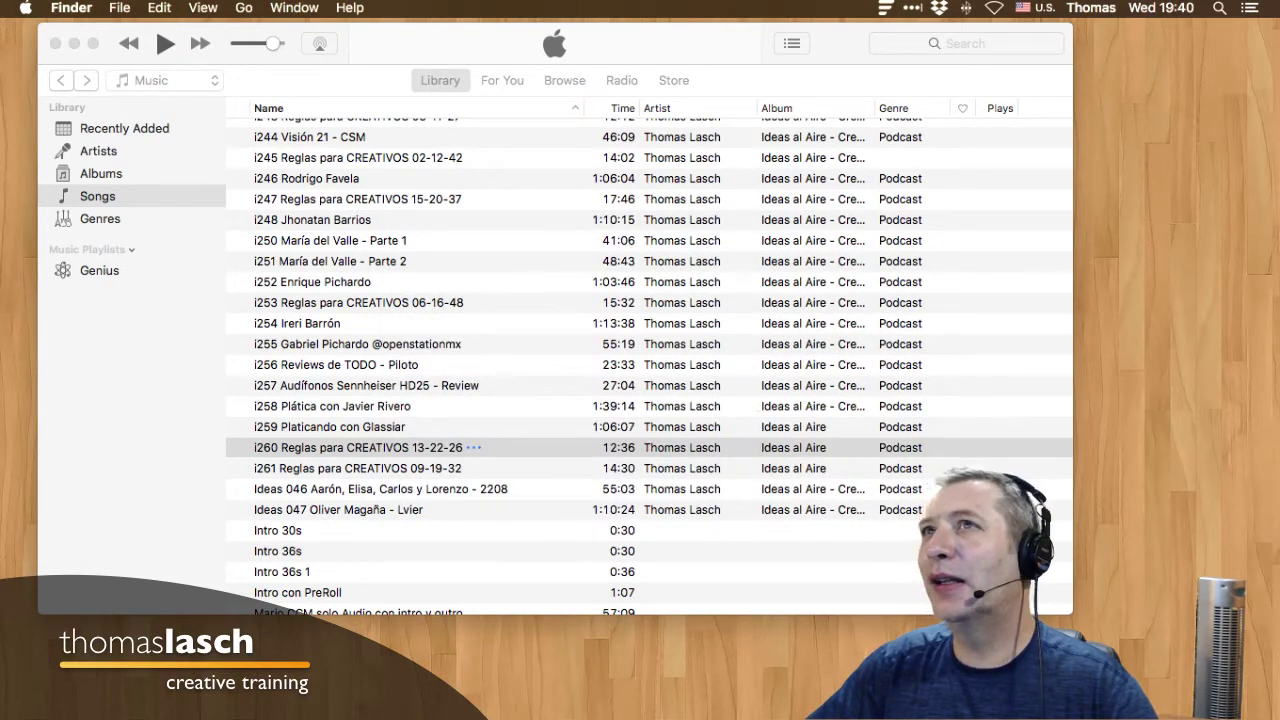
key(space)
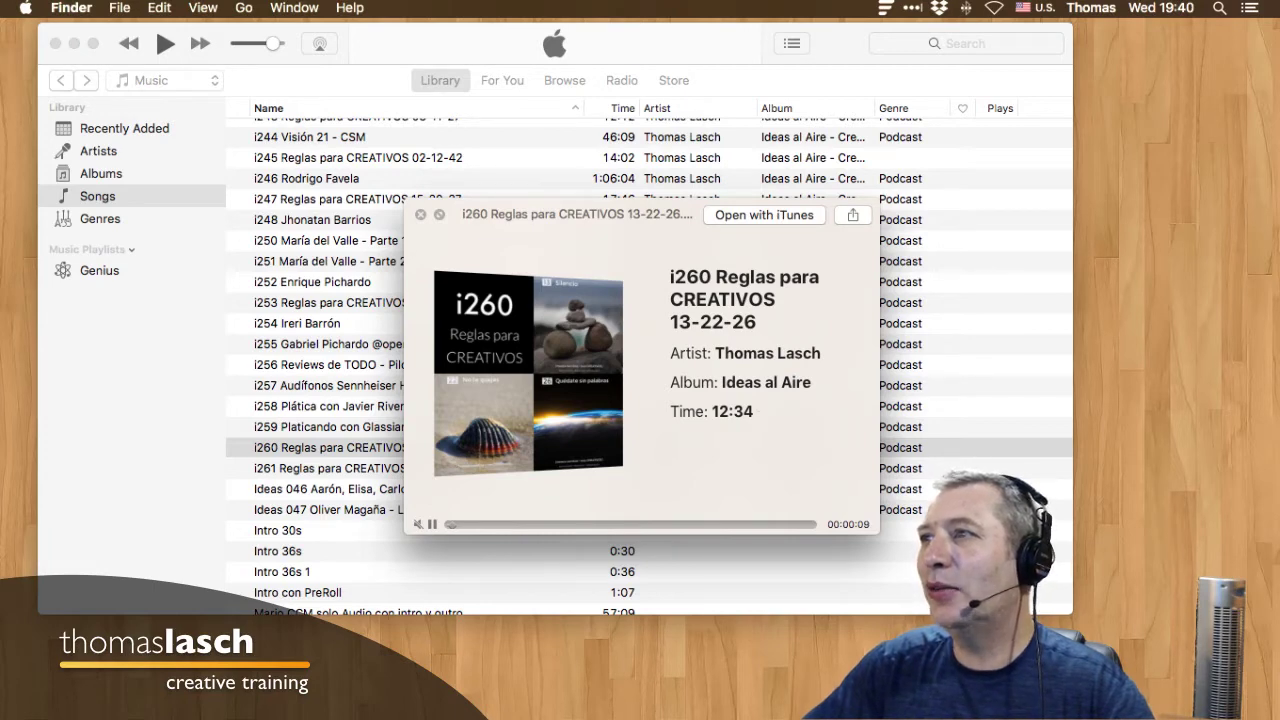
key(space)
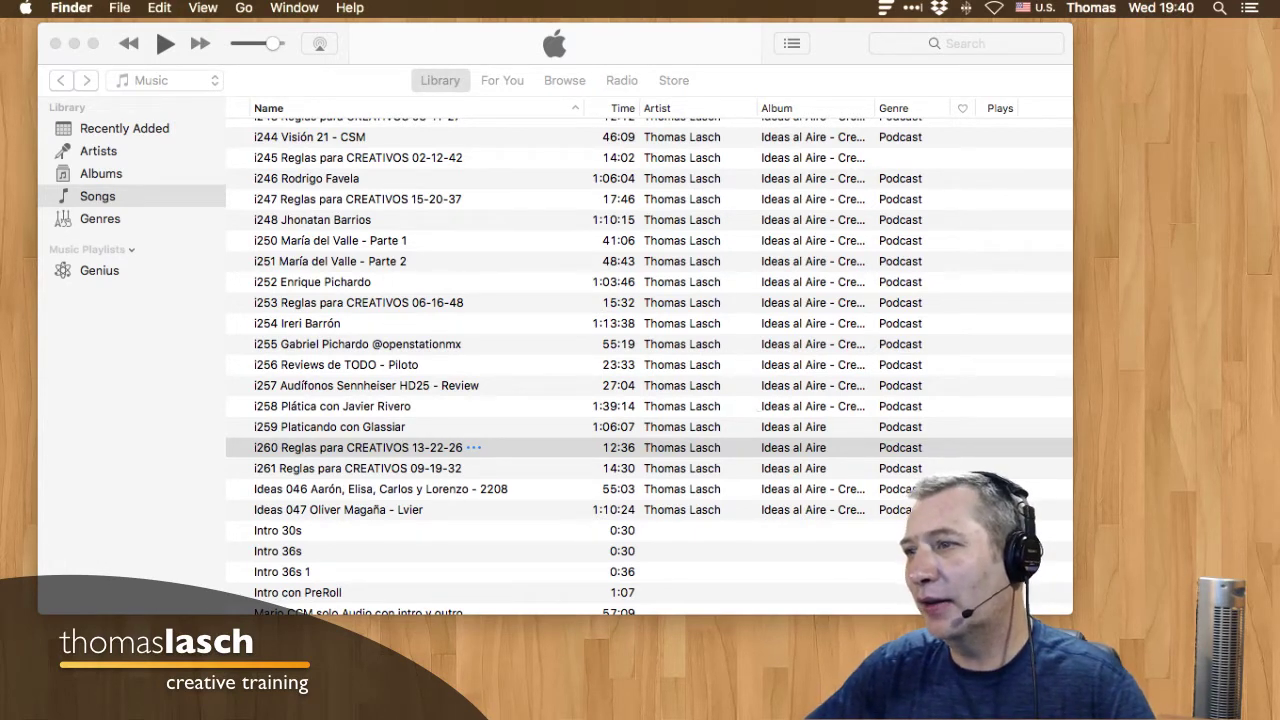
Switch to Safari and view the Spreaker home page and its full web address.
mouse_move(757, 690)
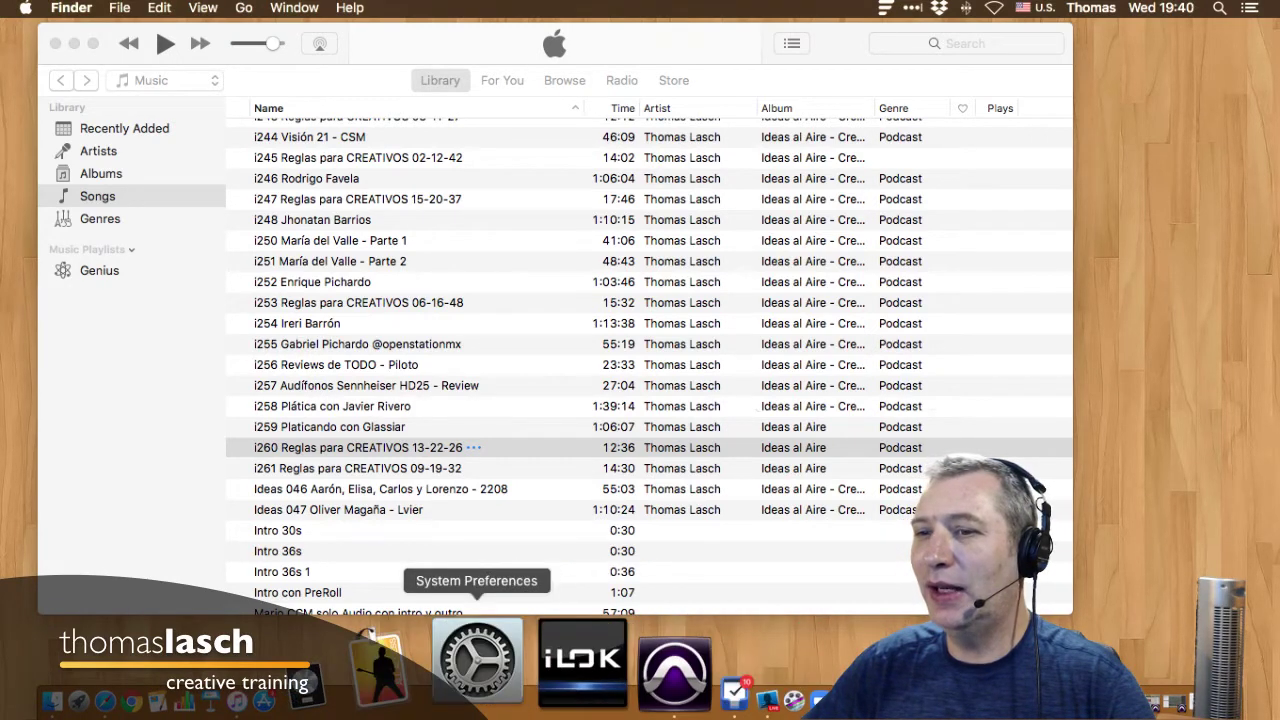
click(283, 680)
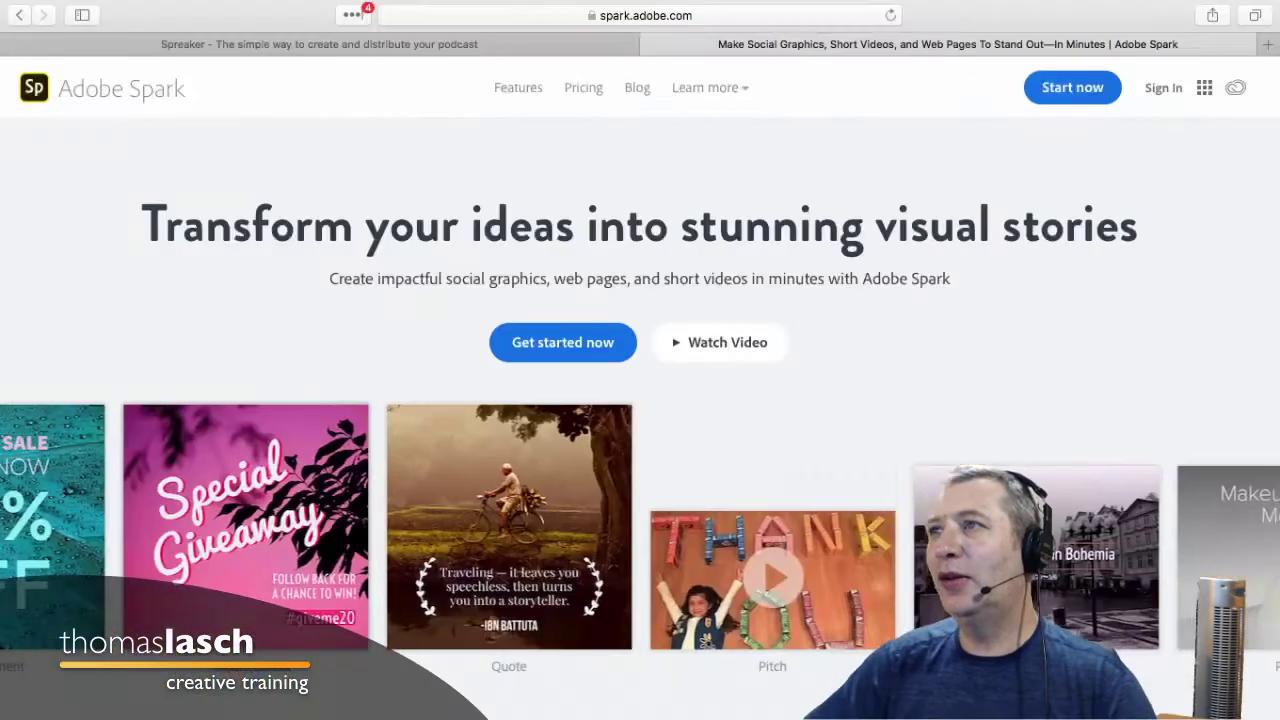
click(319, 44)
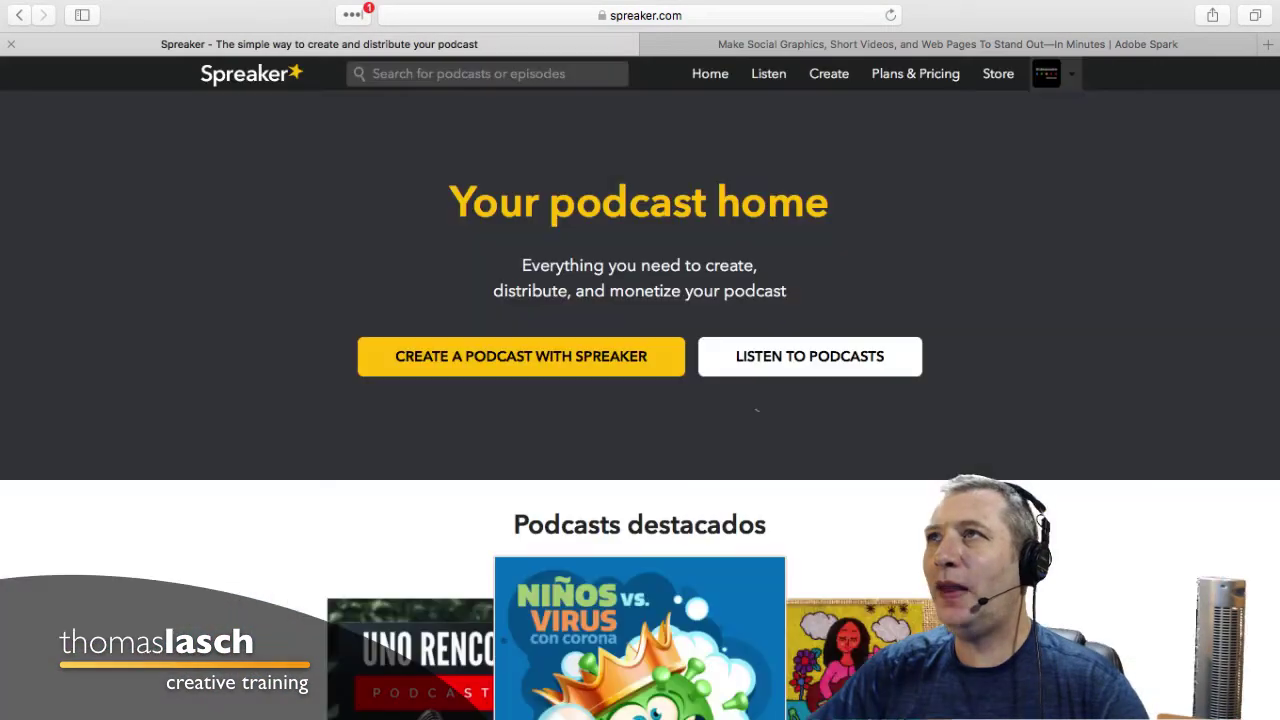
click(639, 15)
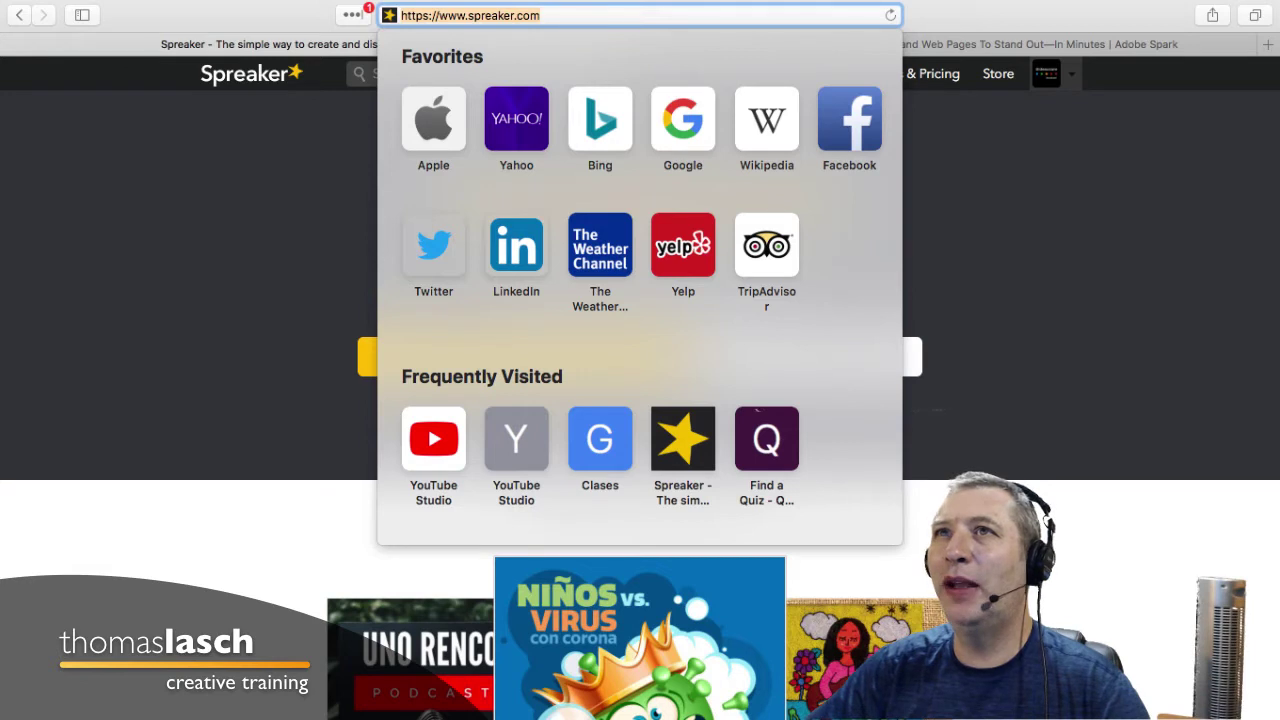
key(Escape)
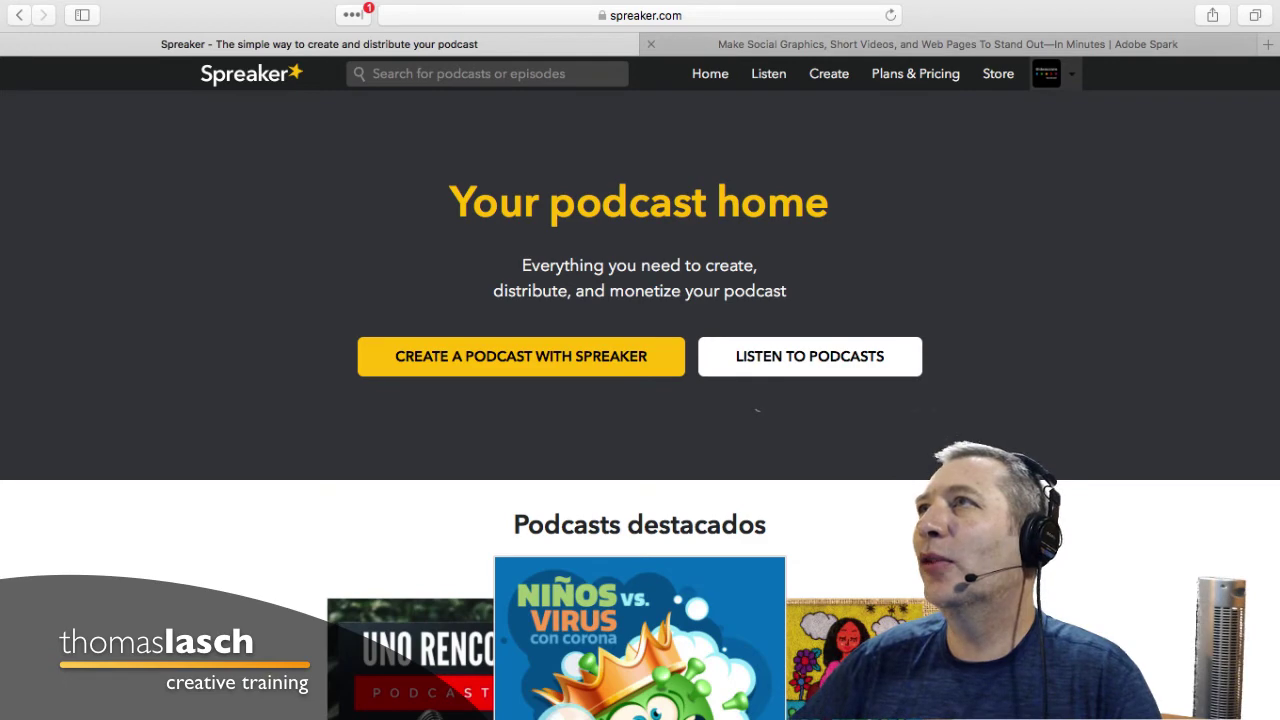
Look up "rss feed" in a new browser tab after the Adobe Spark page and open the suggested Wikipedia article on RSS.
click(947, 44)
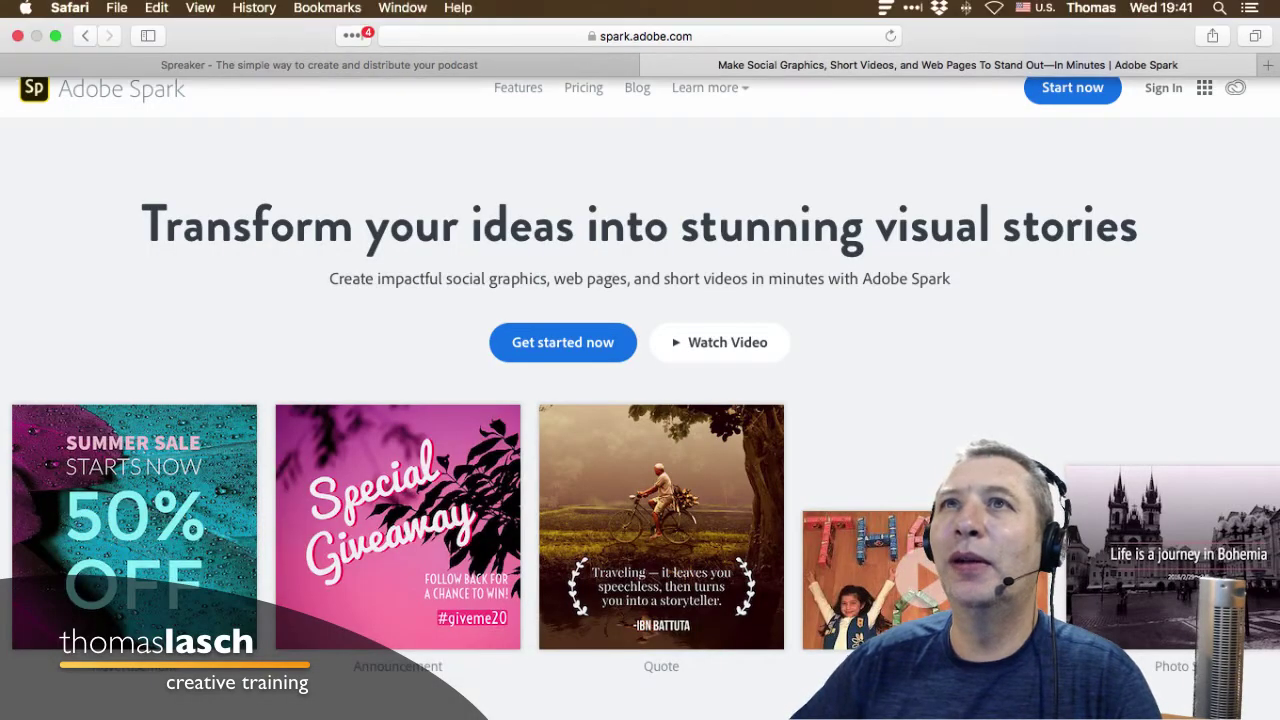
click(116, 8)
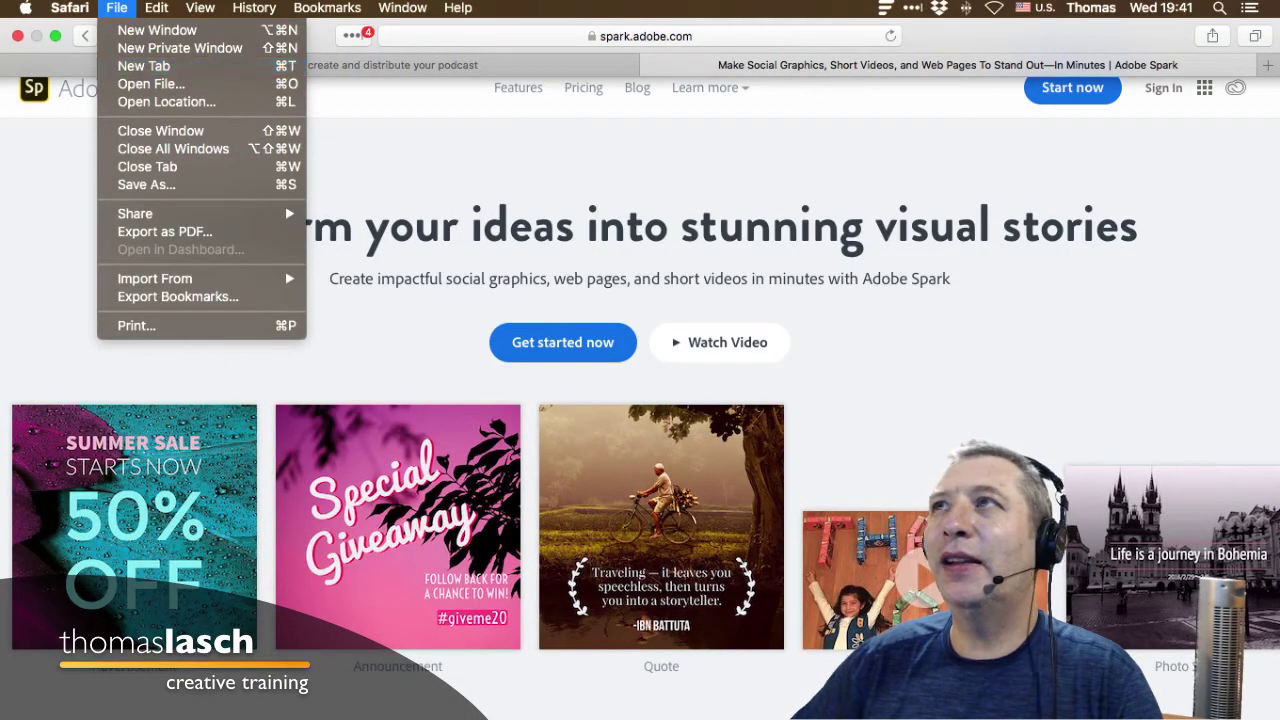
click(143, 66)
text(r)
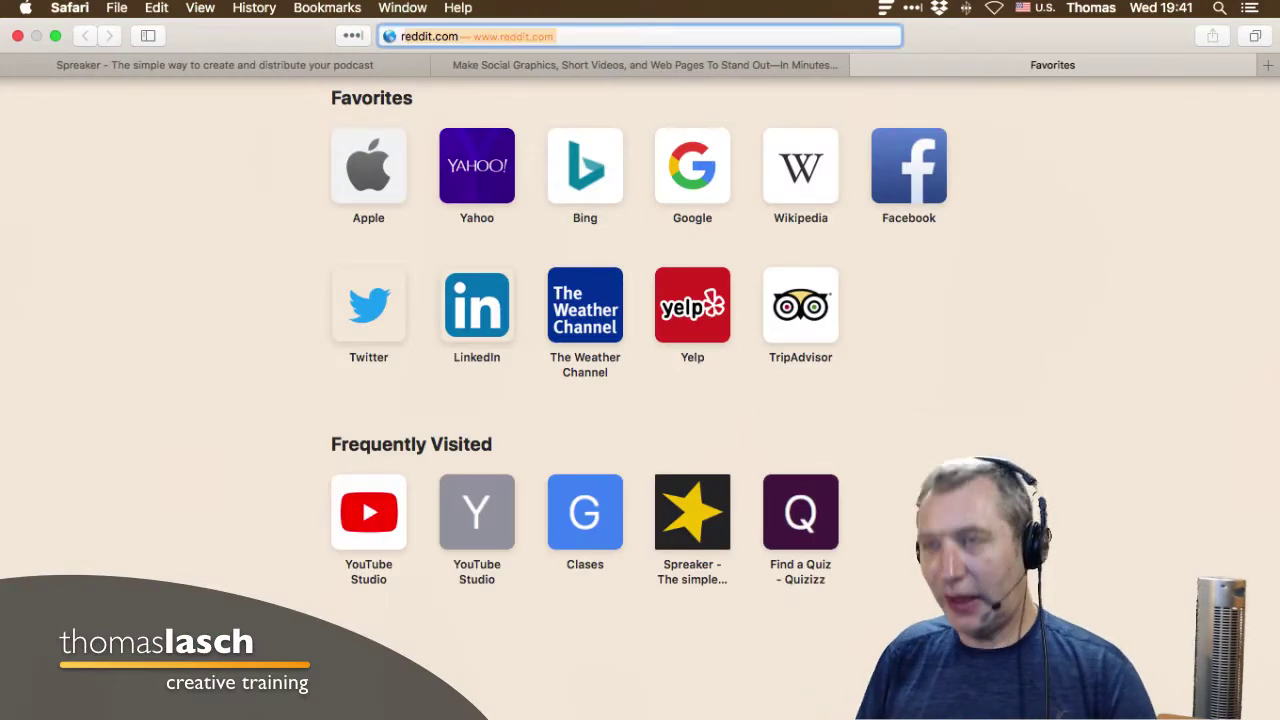
text(ss)
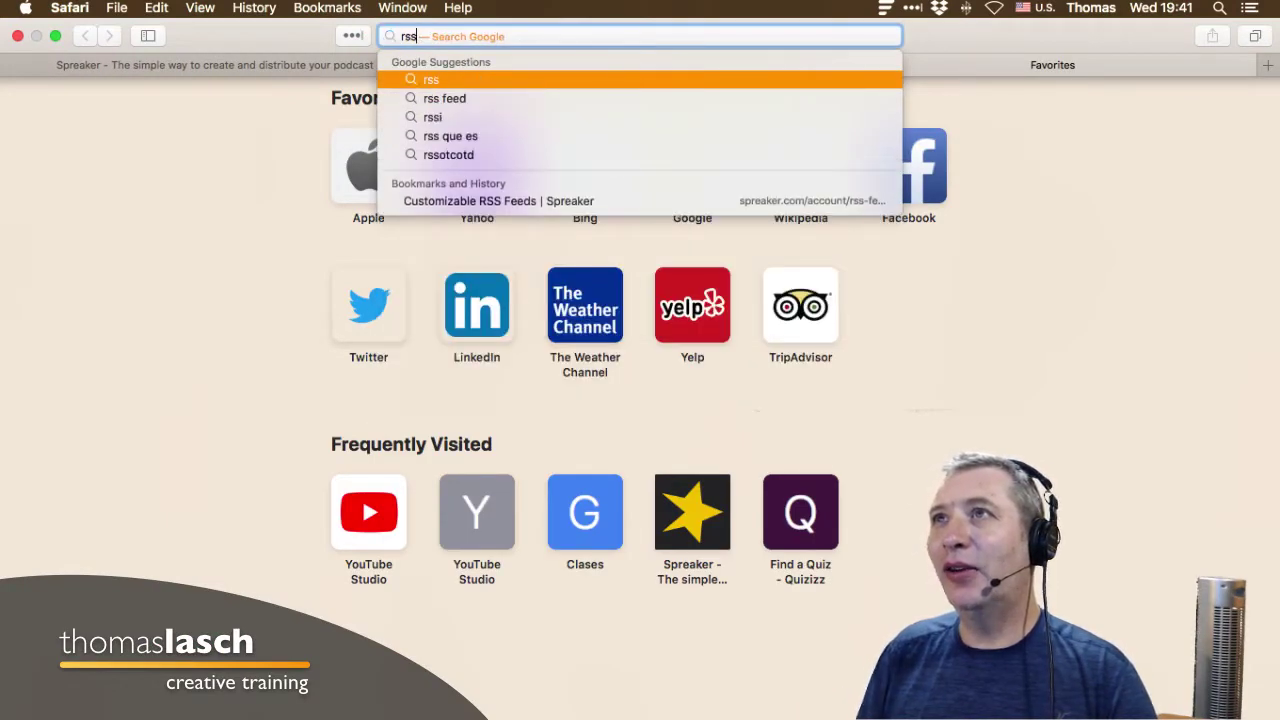
text( feed)
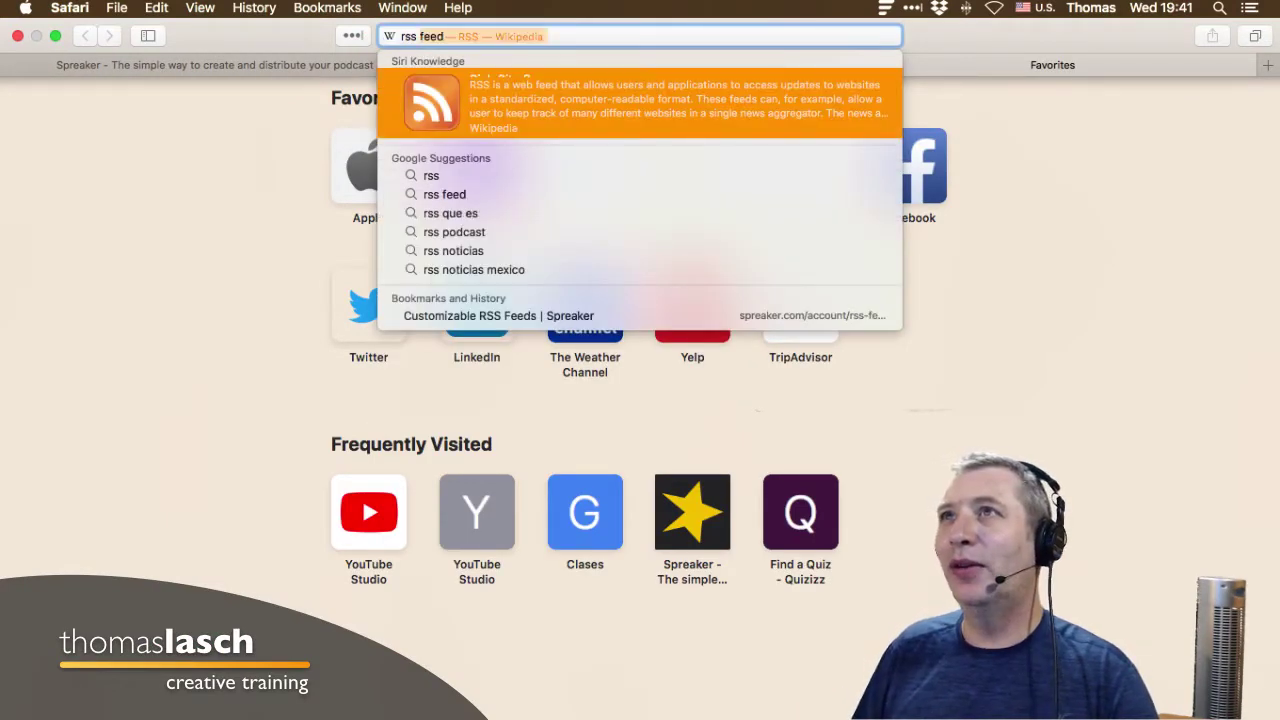
key(Return)
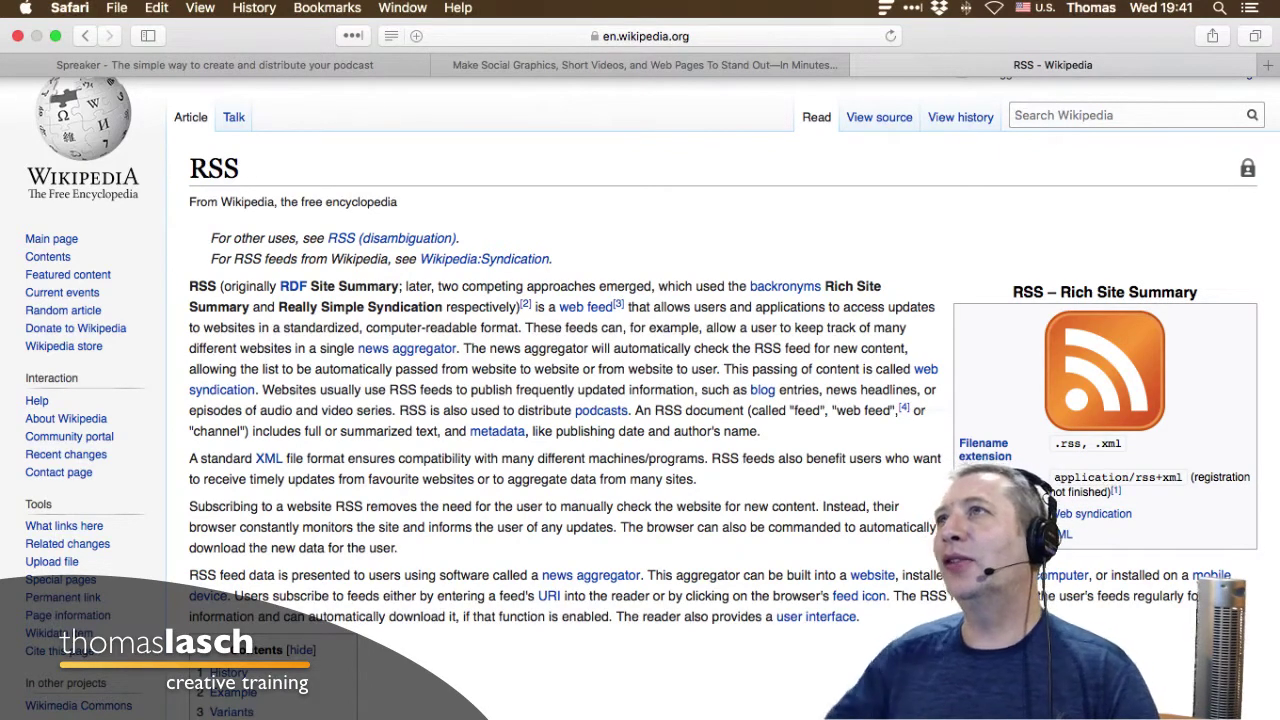
Open libsyn.com in a new browser tab and highlight the "Start for just $5 a month" line.
click(116, 7)
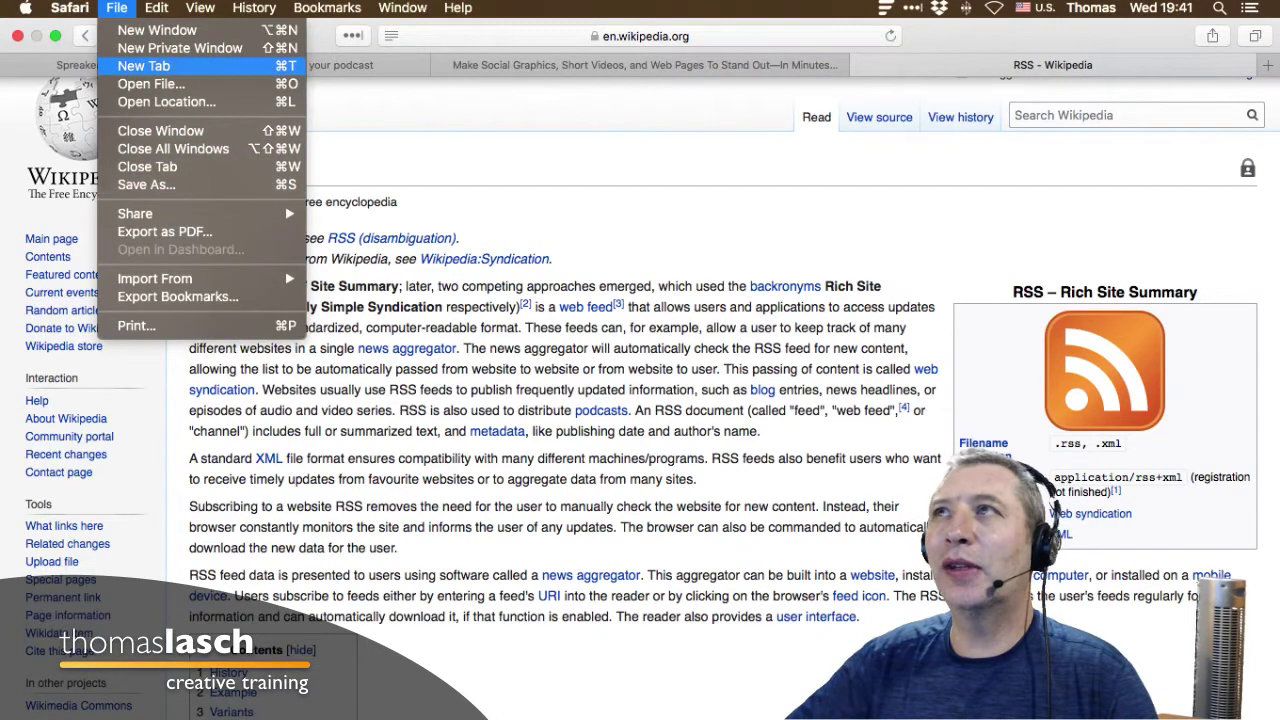
click(143, 65)
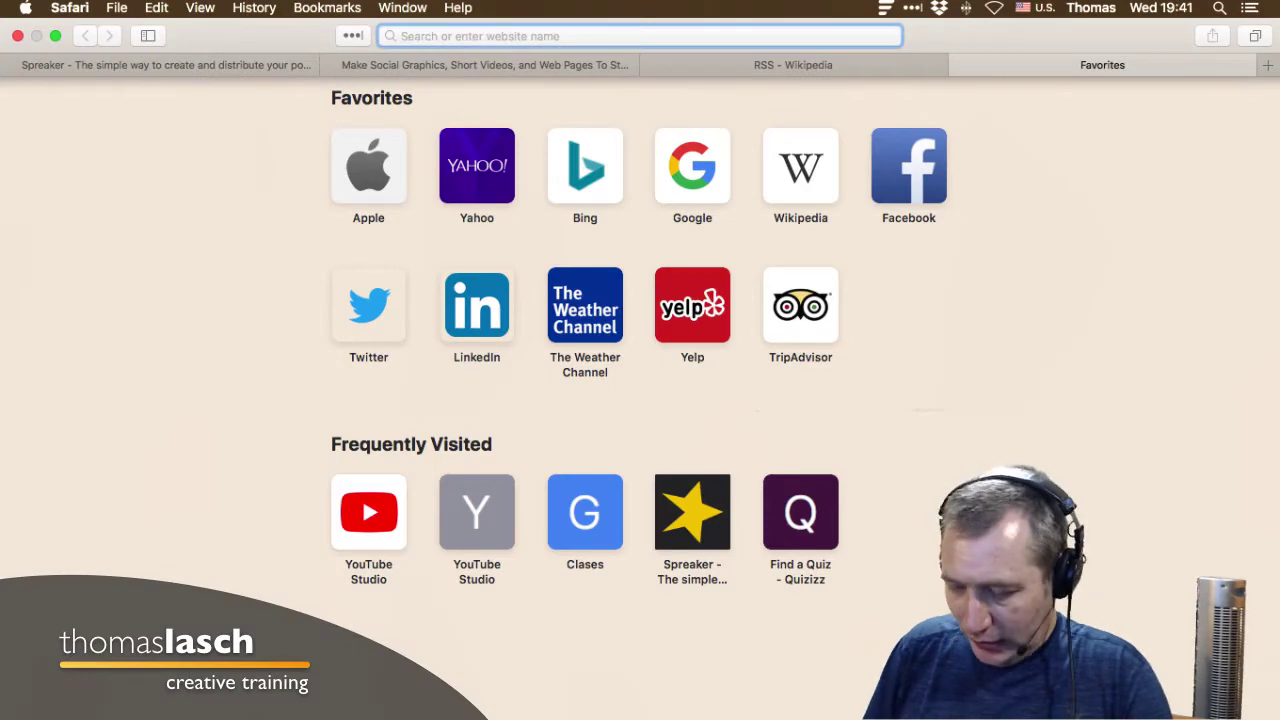
text(libsyn.com)
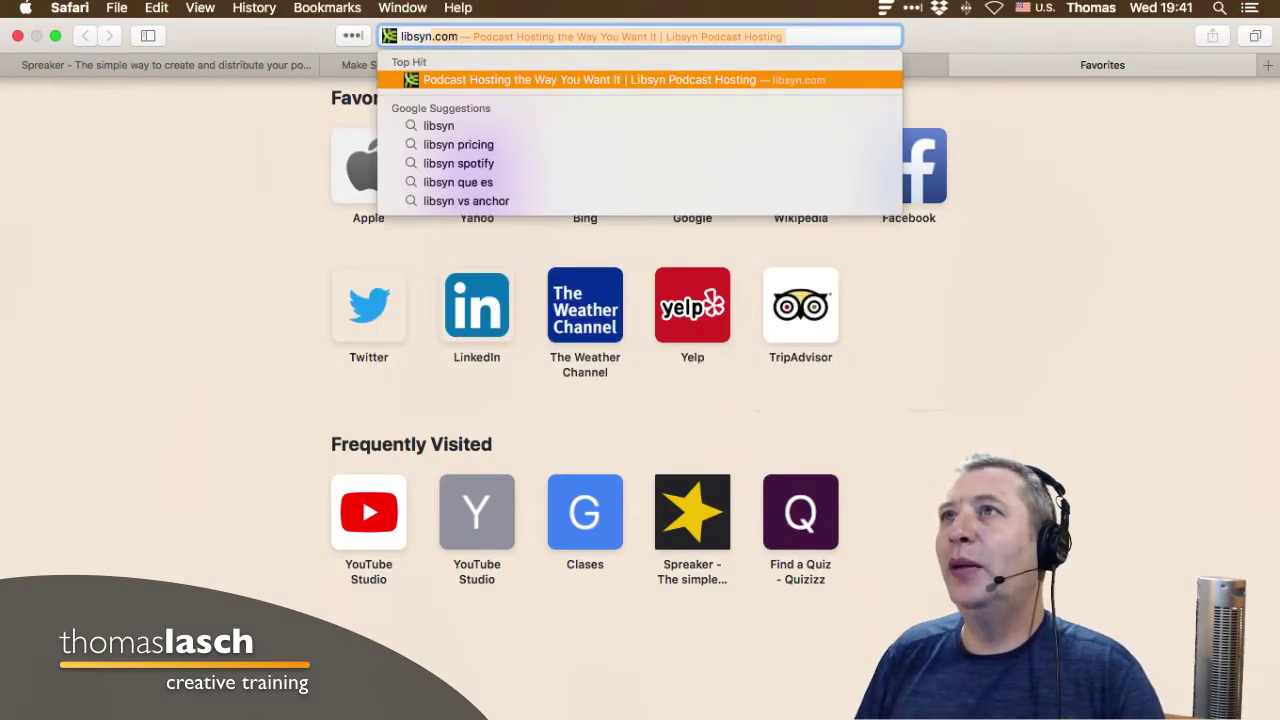
key(Return)
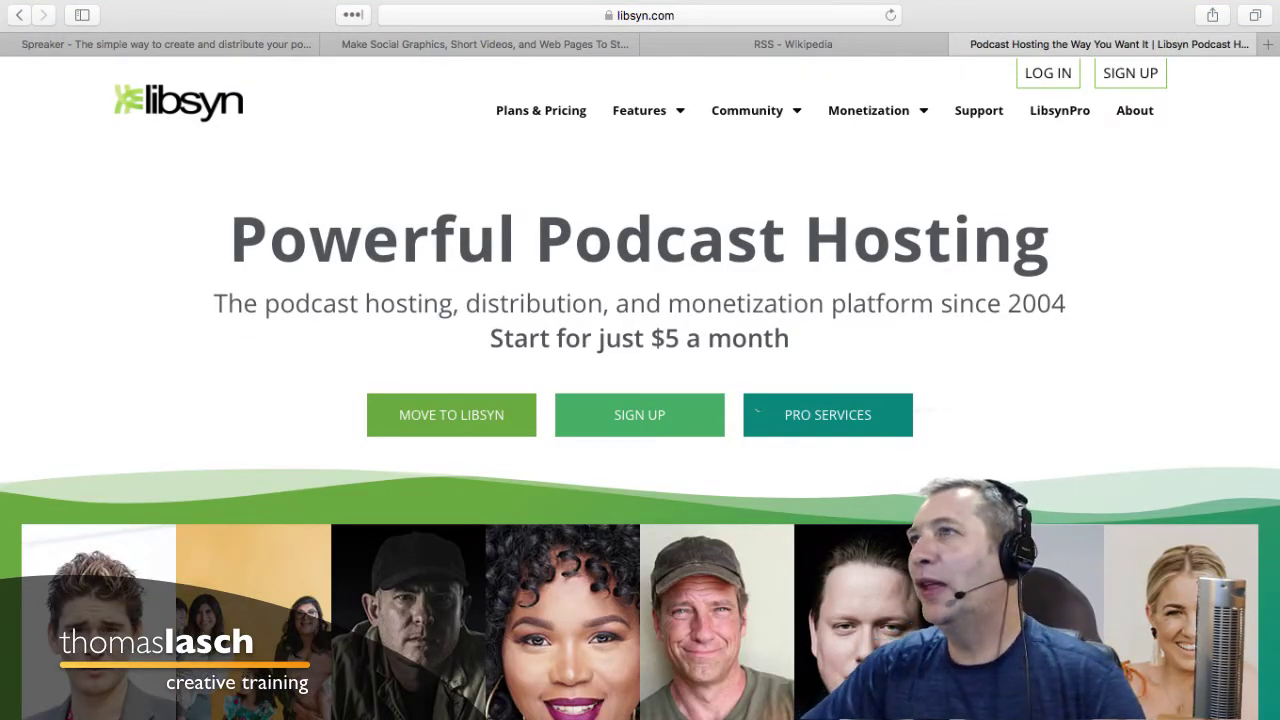
drag(790, 338, 490, 338)
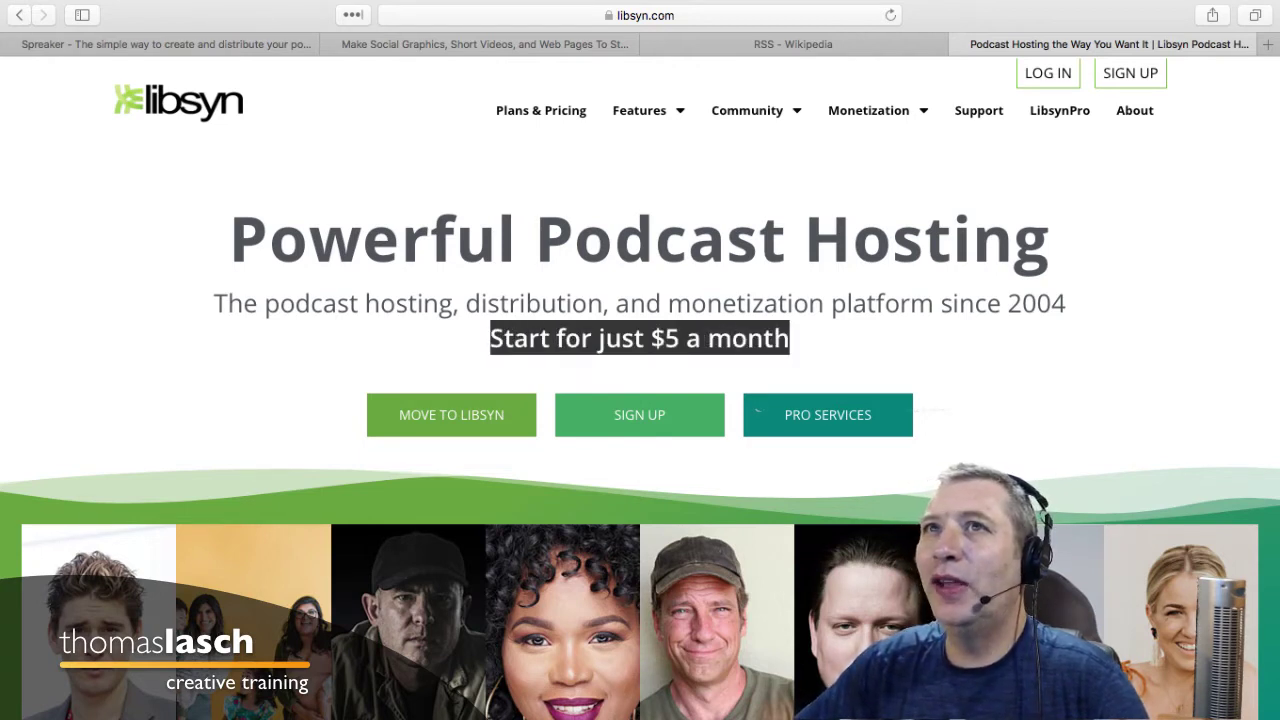
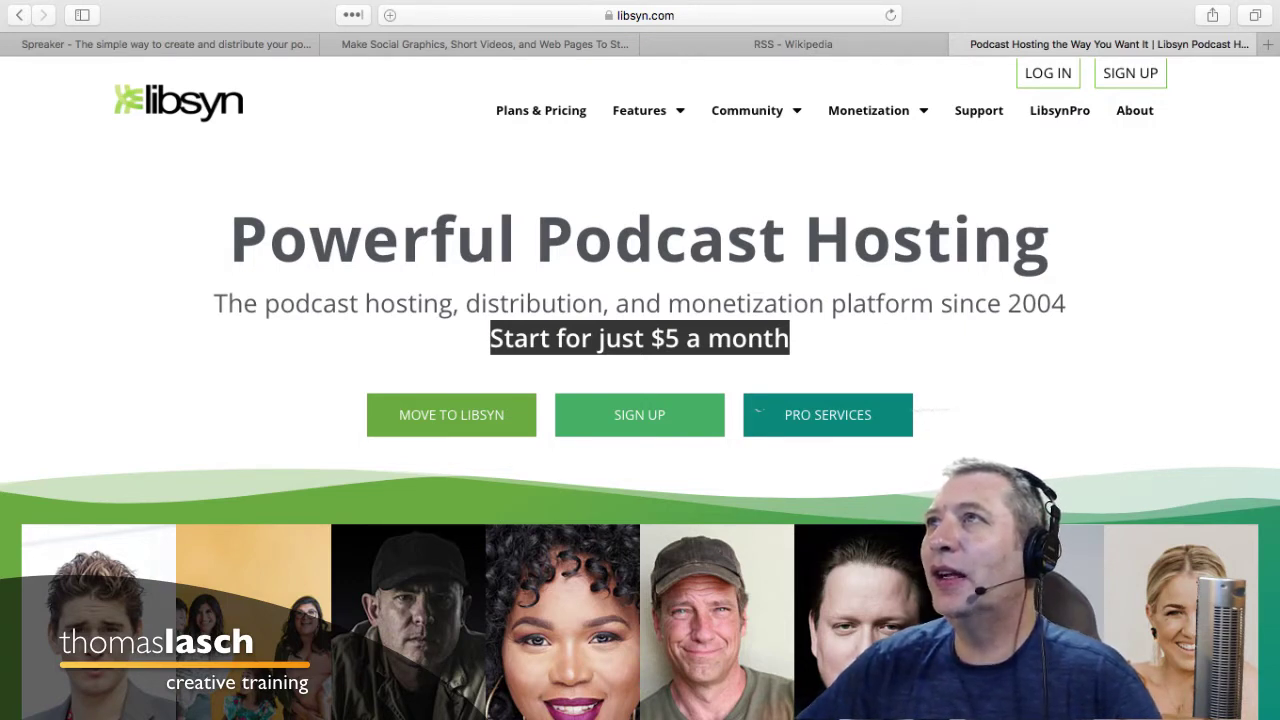
key(super+l)
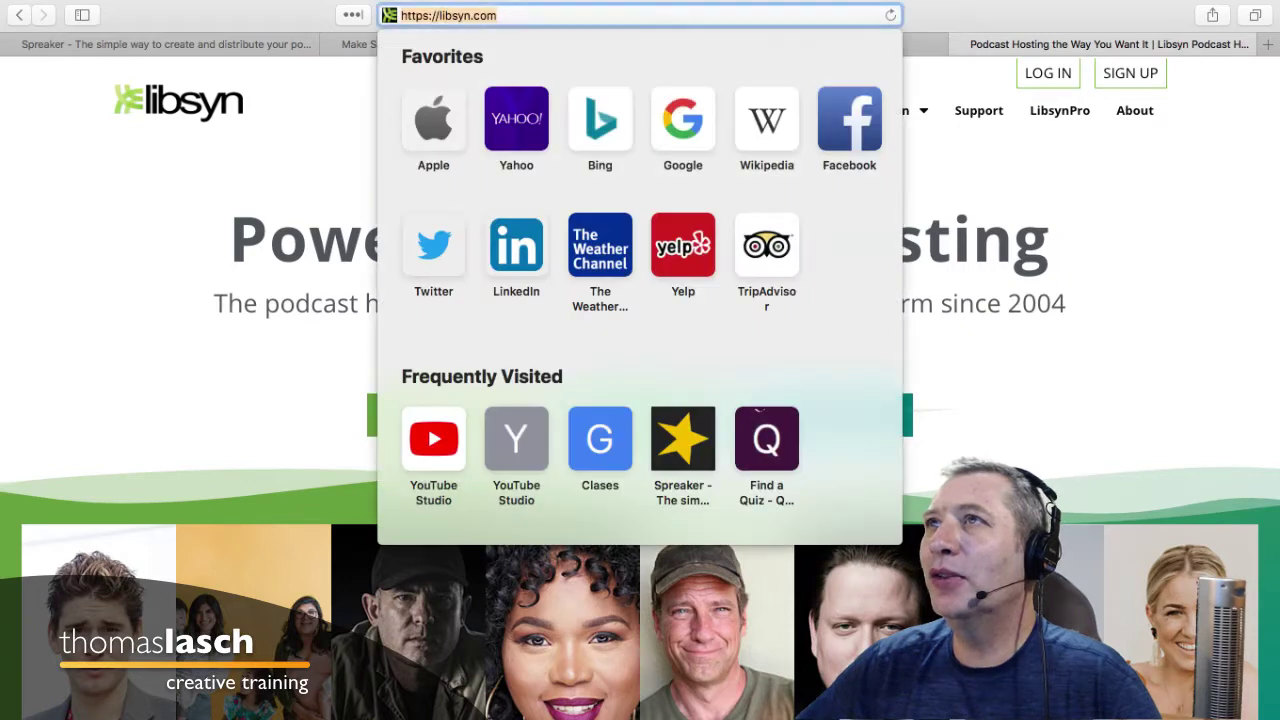
key(Escape)
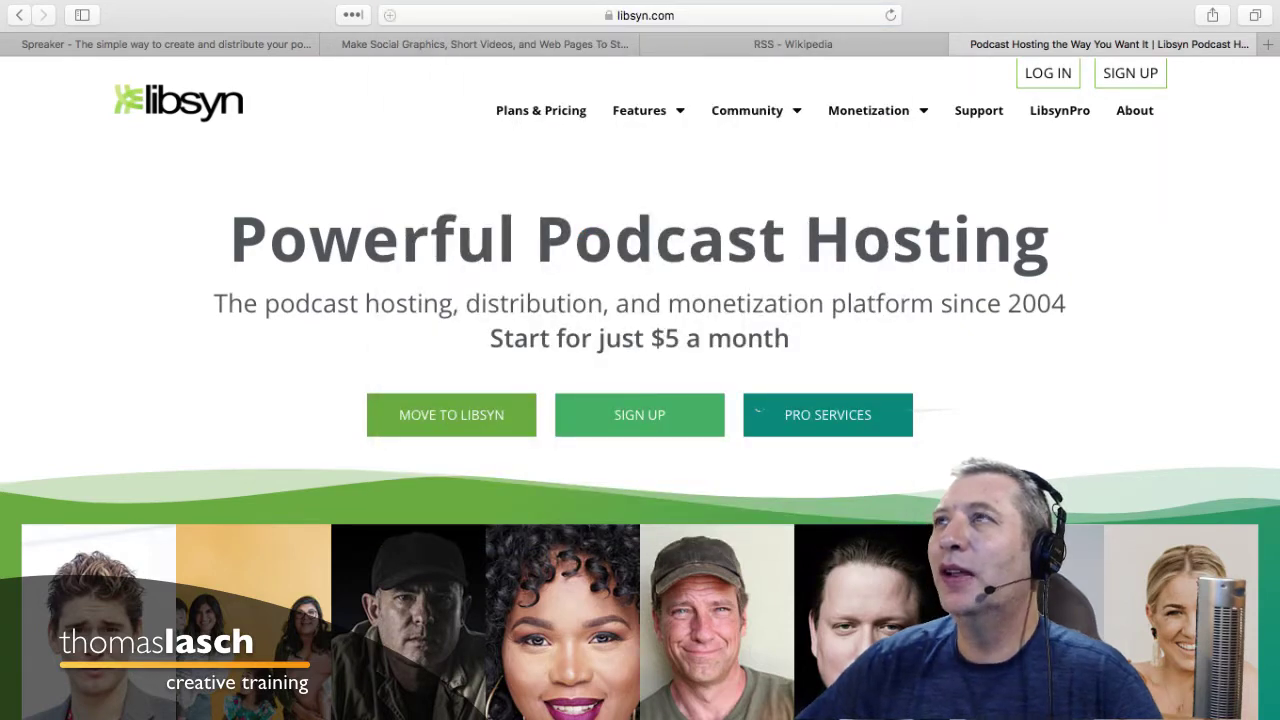
key(super+l)
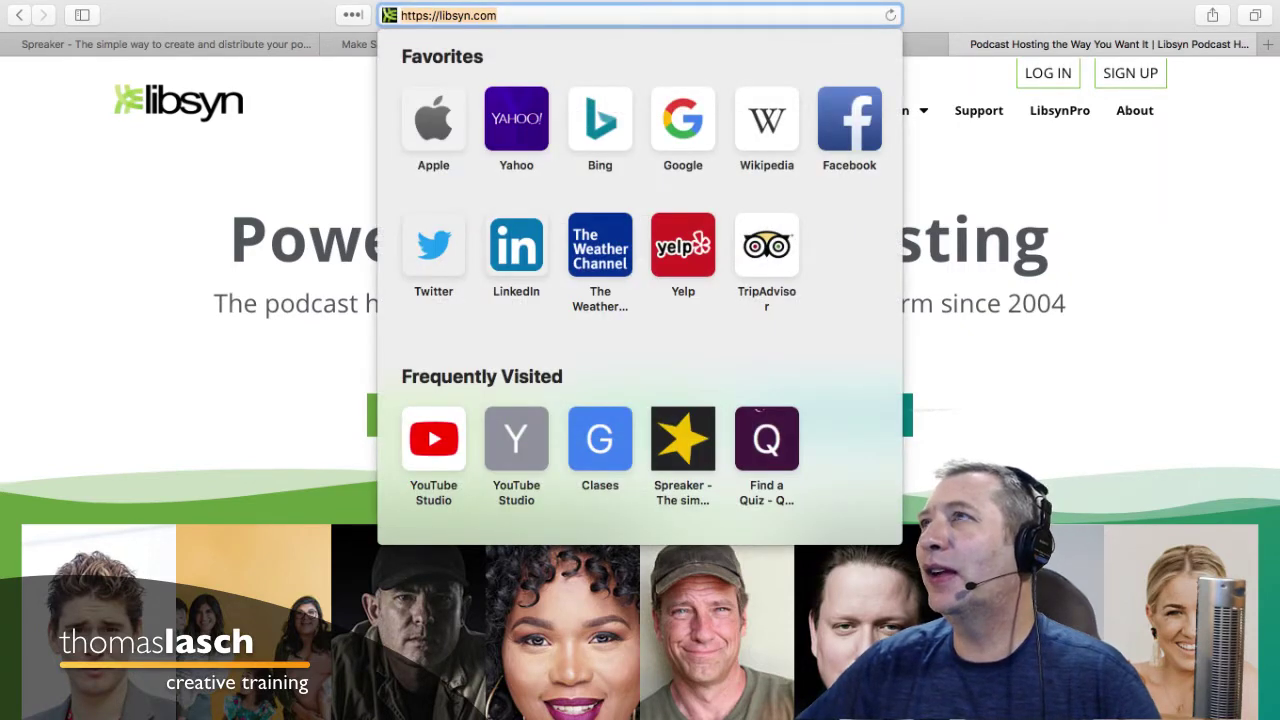
key(Escape)
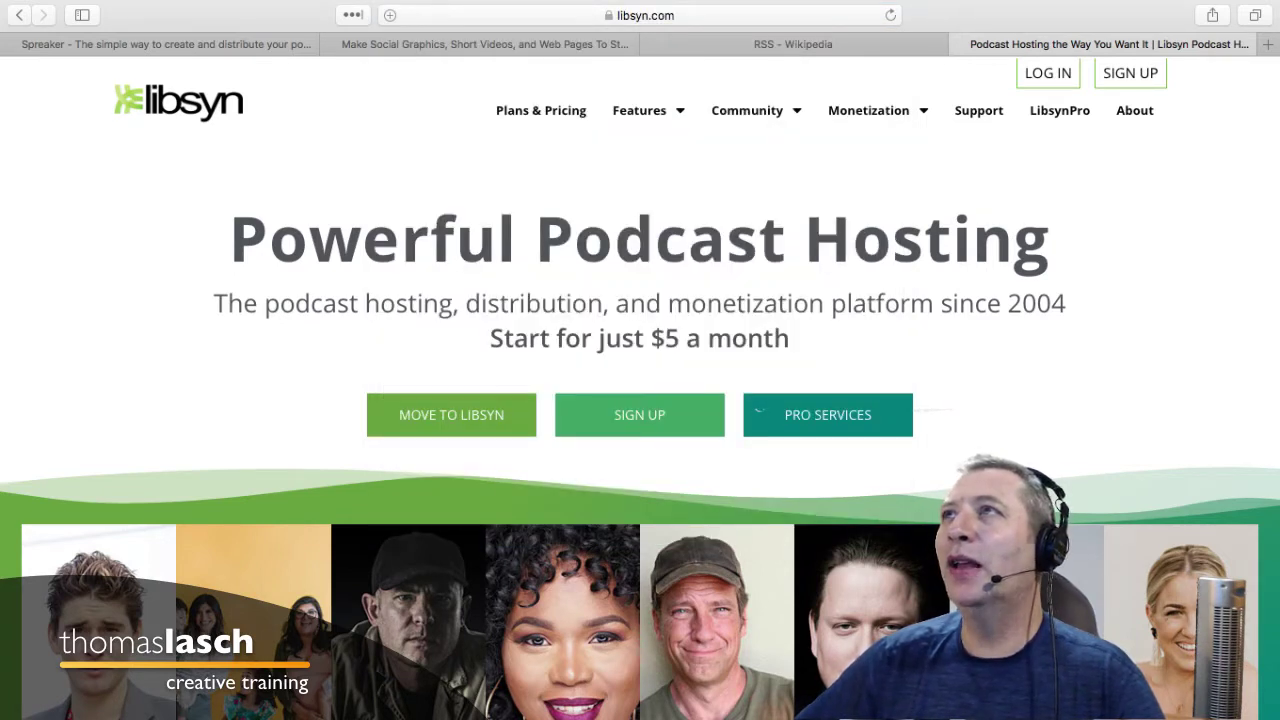
Search the web for "podbean" in the Libsyn tab.
key(super+l)
key(BackSpace)
text(podb)
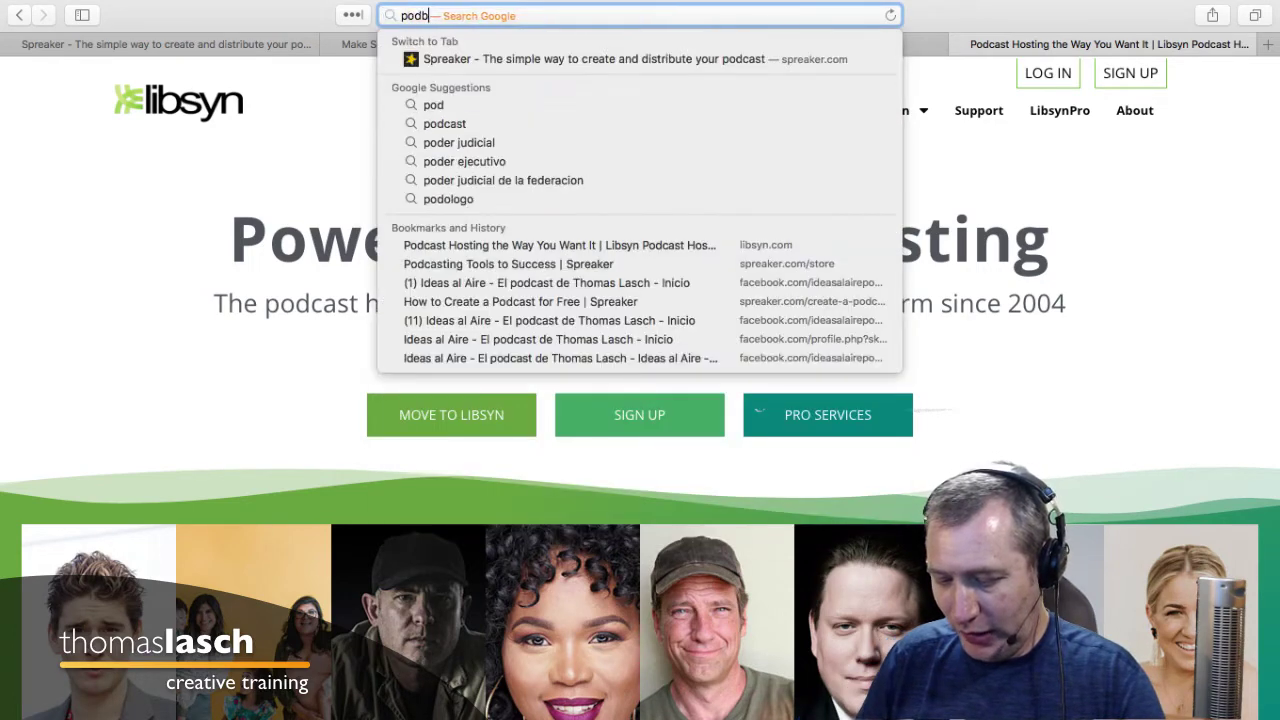
text(ean)
key(Return)
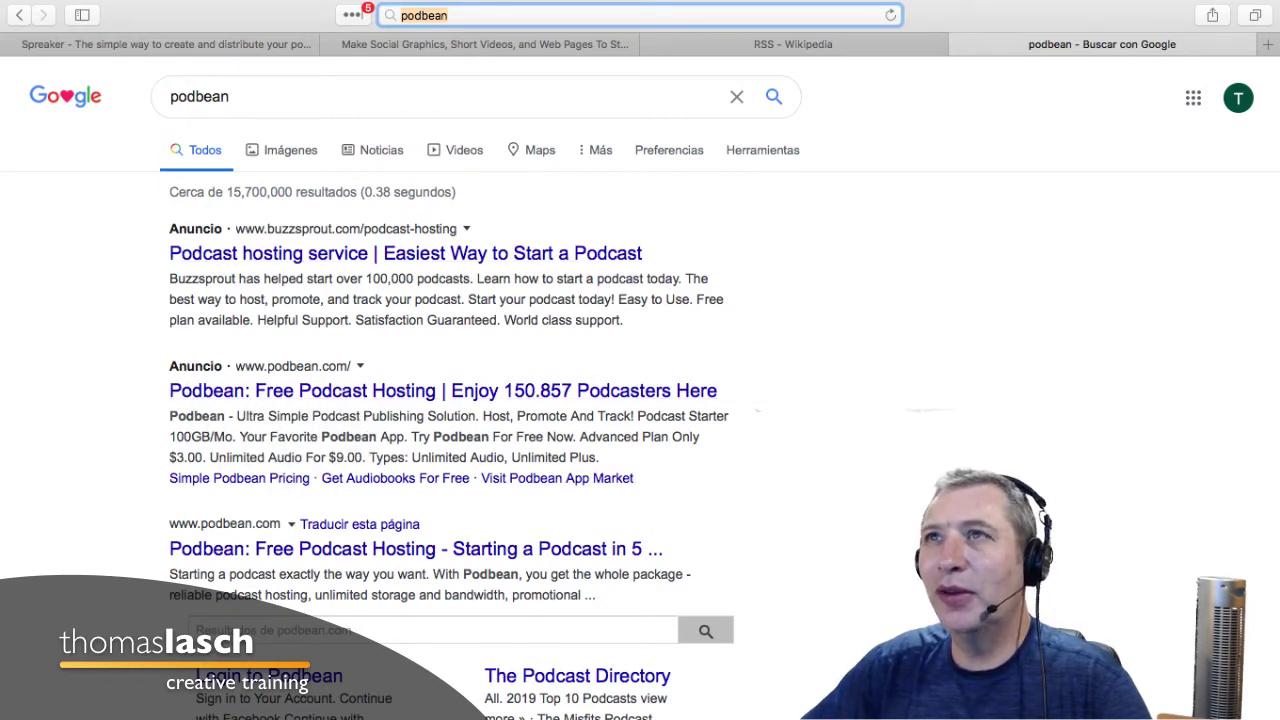
Return to the open Spreaker page, look through its home page, and open the account's public profile.
click(110, 44)
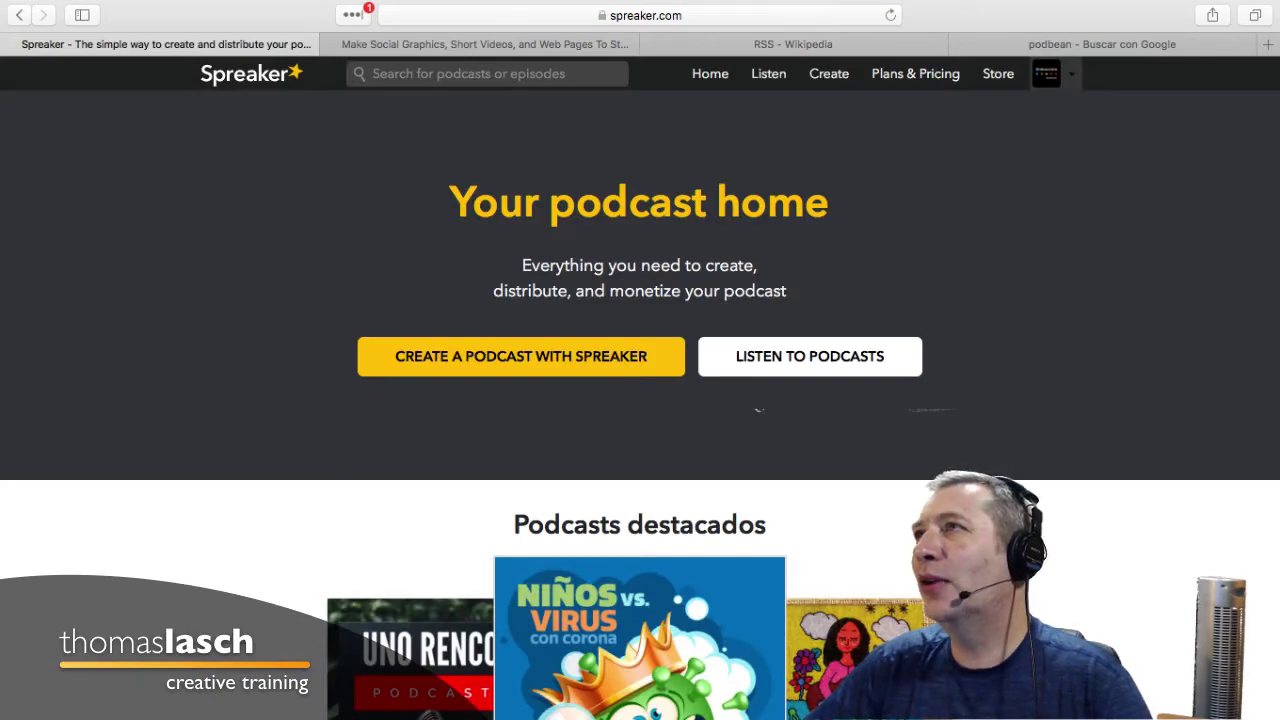
scroll(640, 400, down, 15)
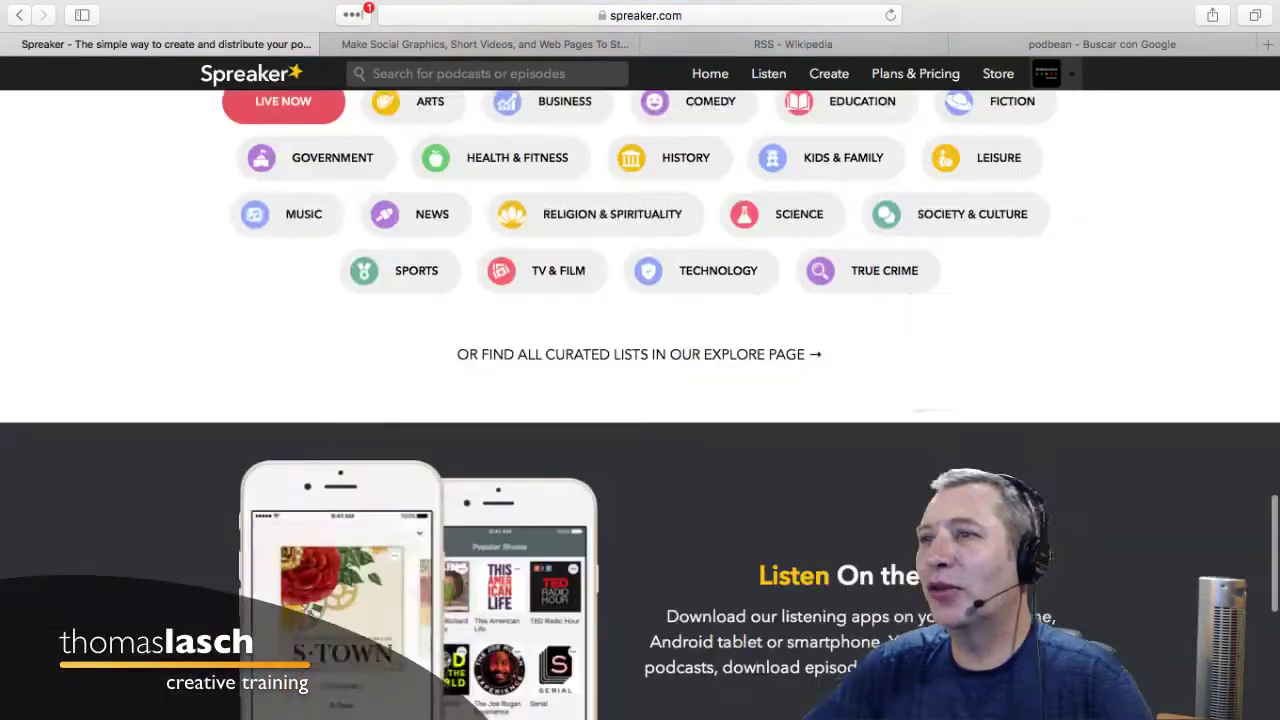
scroll(640, 400, down, 8)
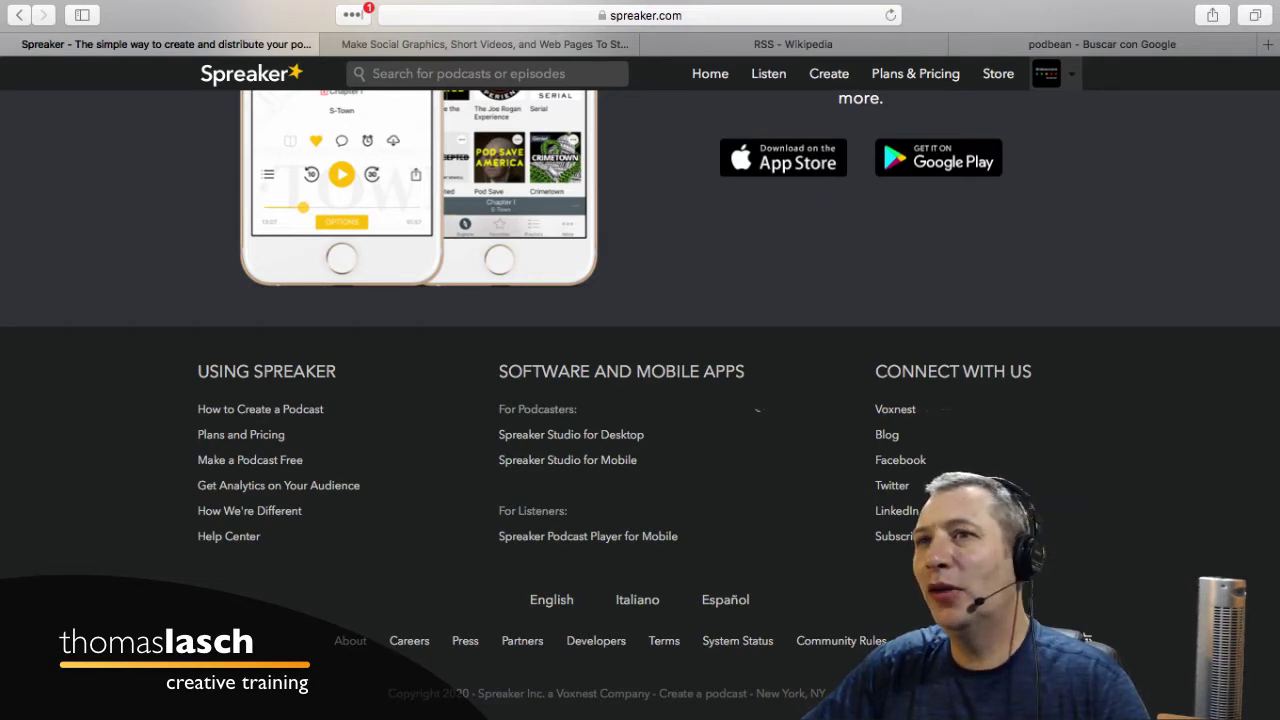
scroll(757, 409, up, 20)
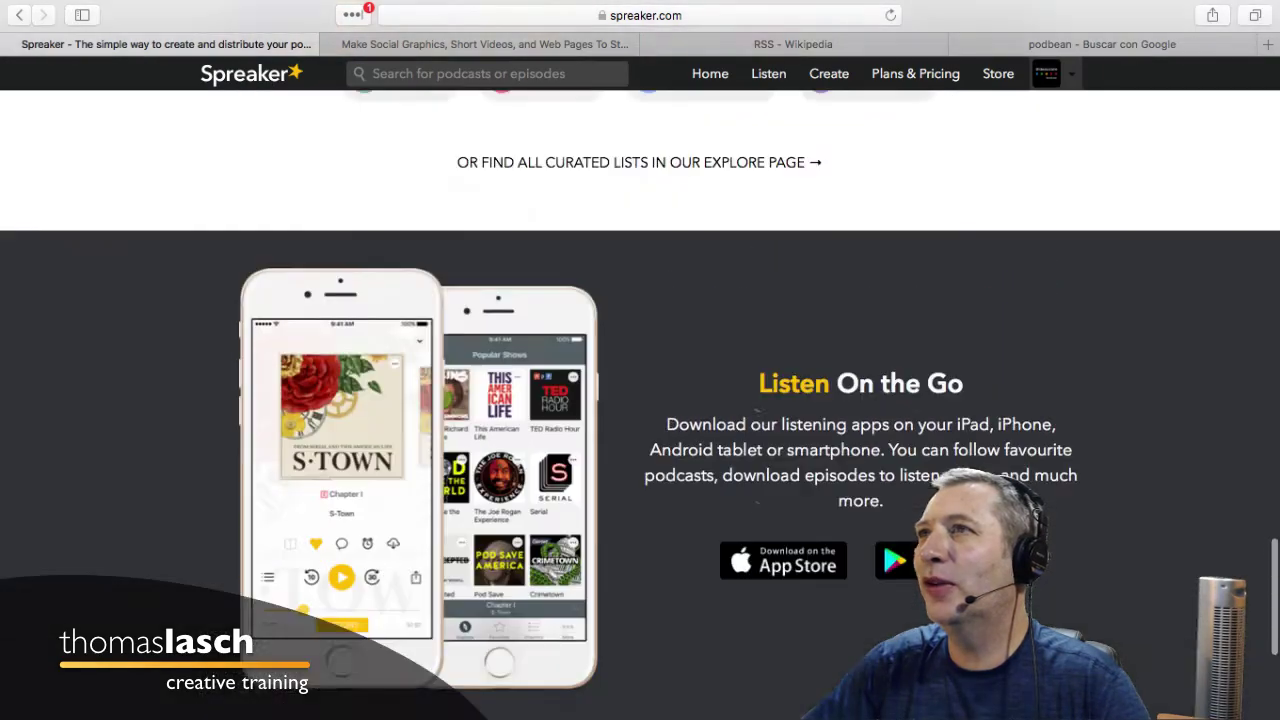
scroll(757, 409, up, 10)
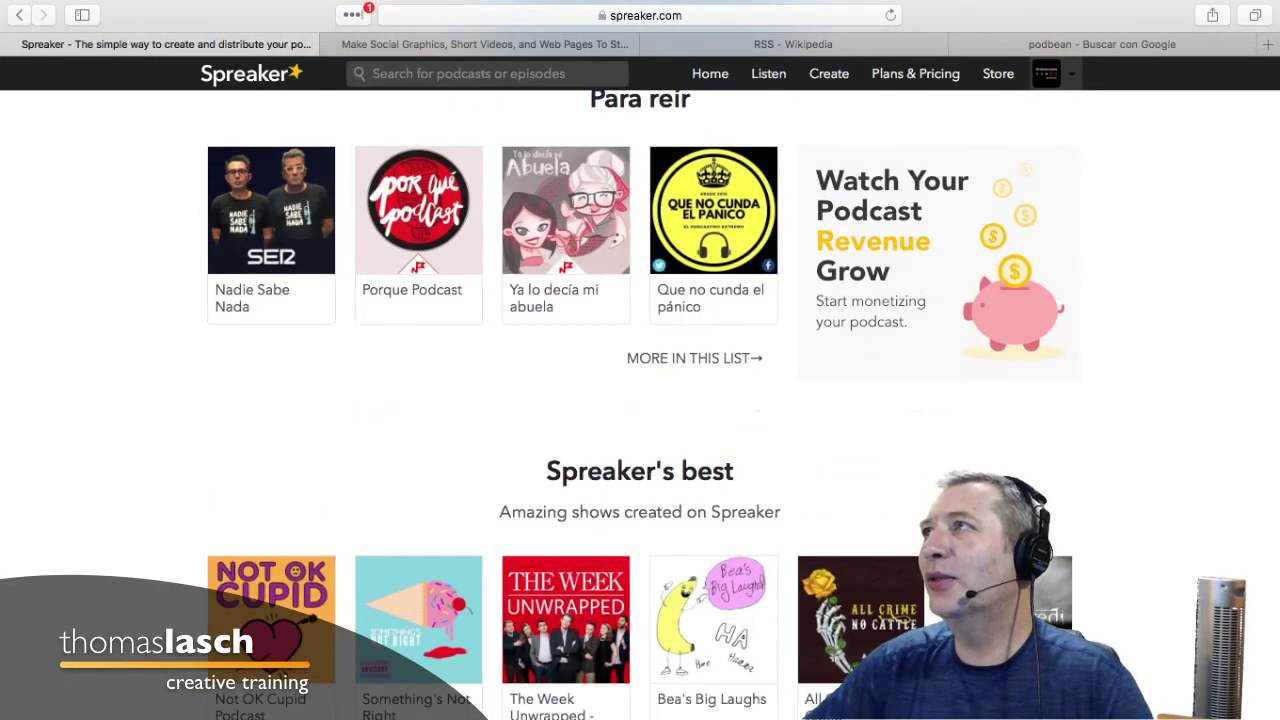
click(1052, 73)
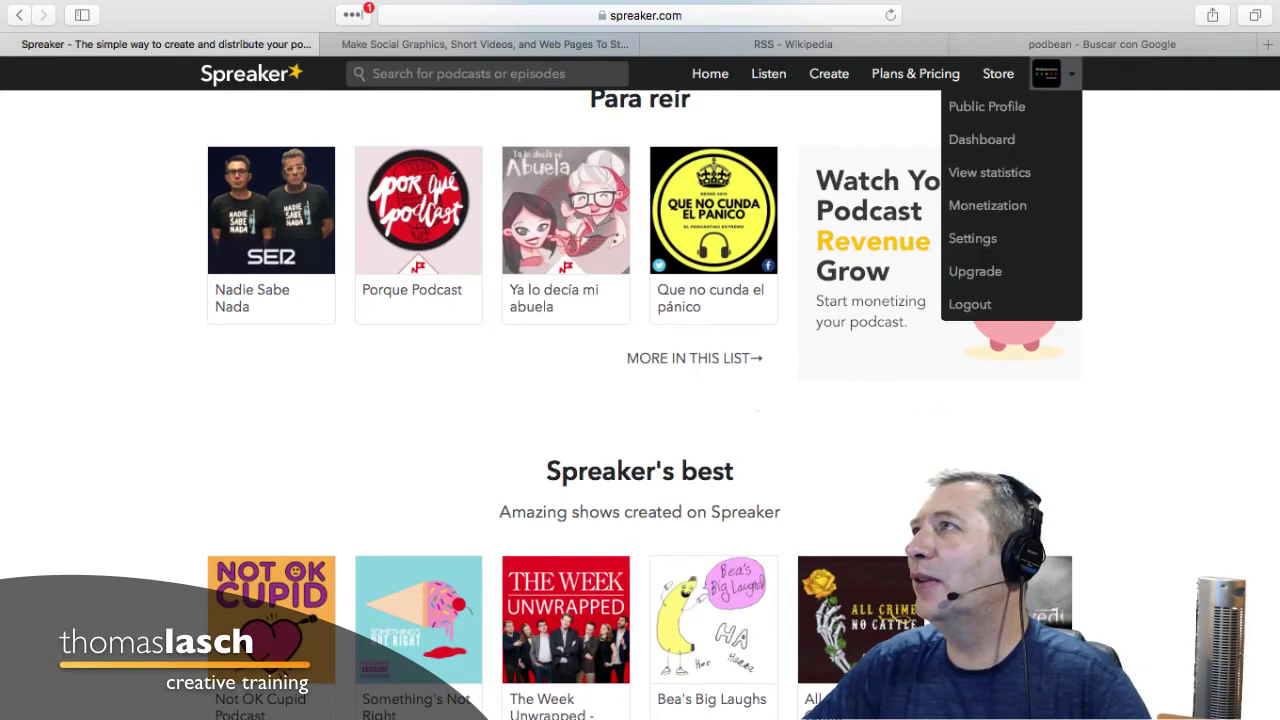
click(986, 106)
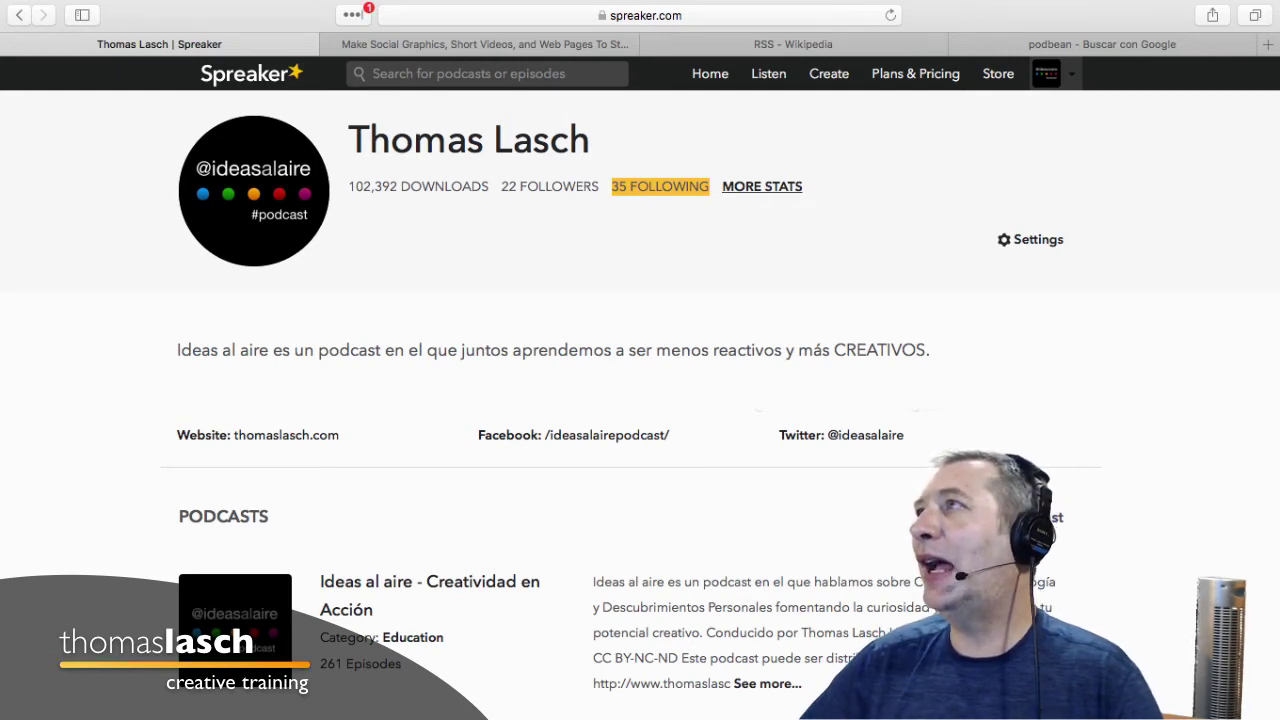
Open the Customizable RSS Feeds page in the account settings.
click(1050, 73)
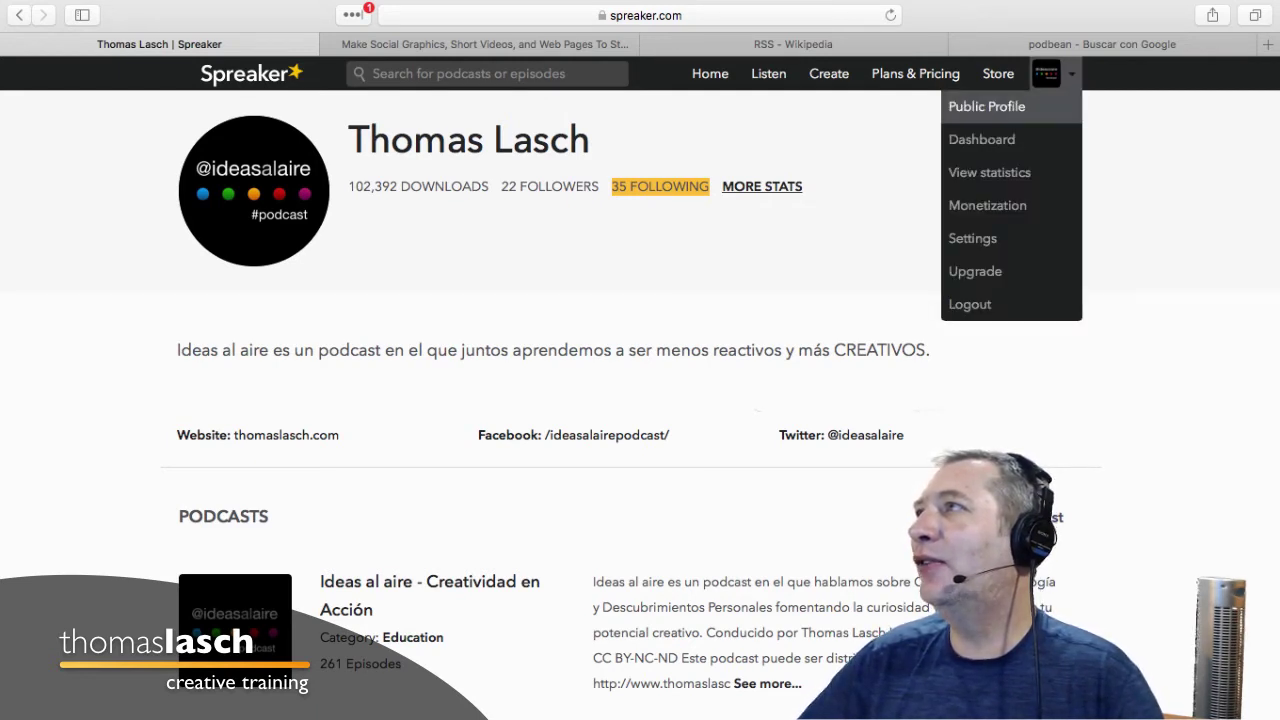
click(972, 238)
click(1030, 239)
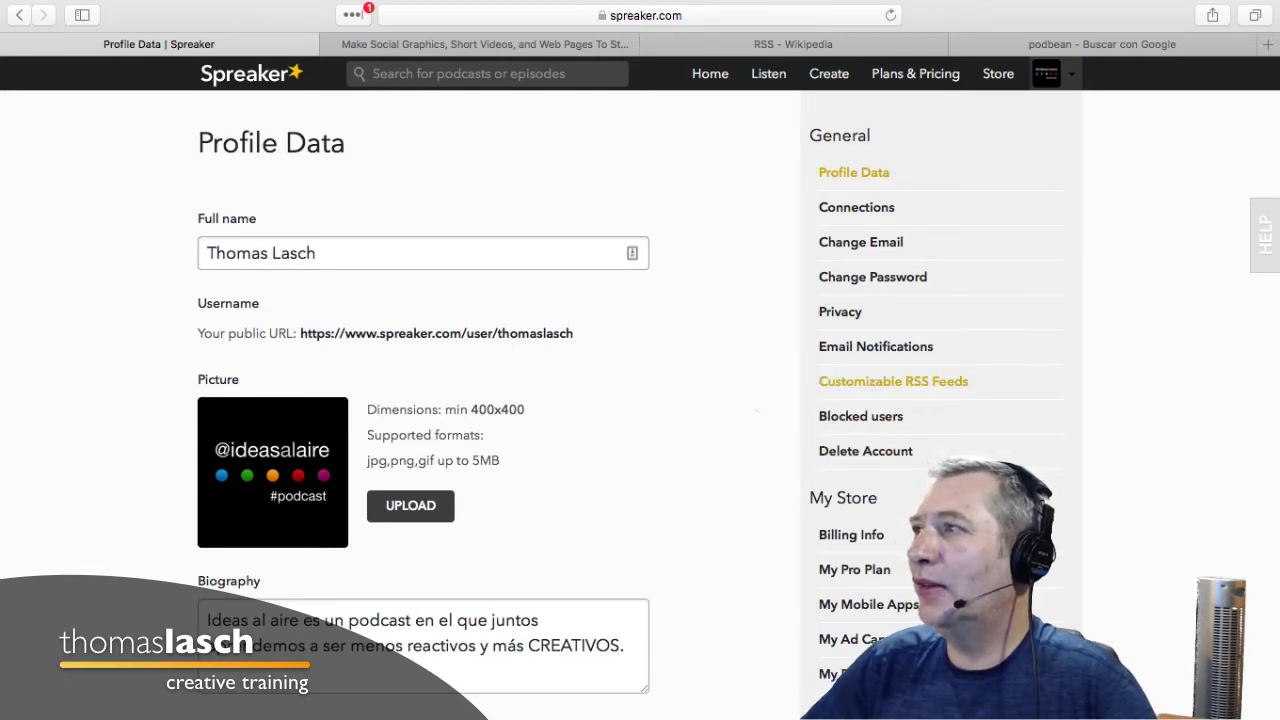
click(893, 381)
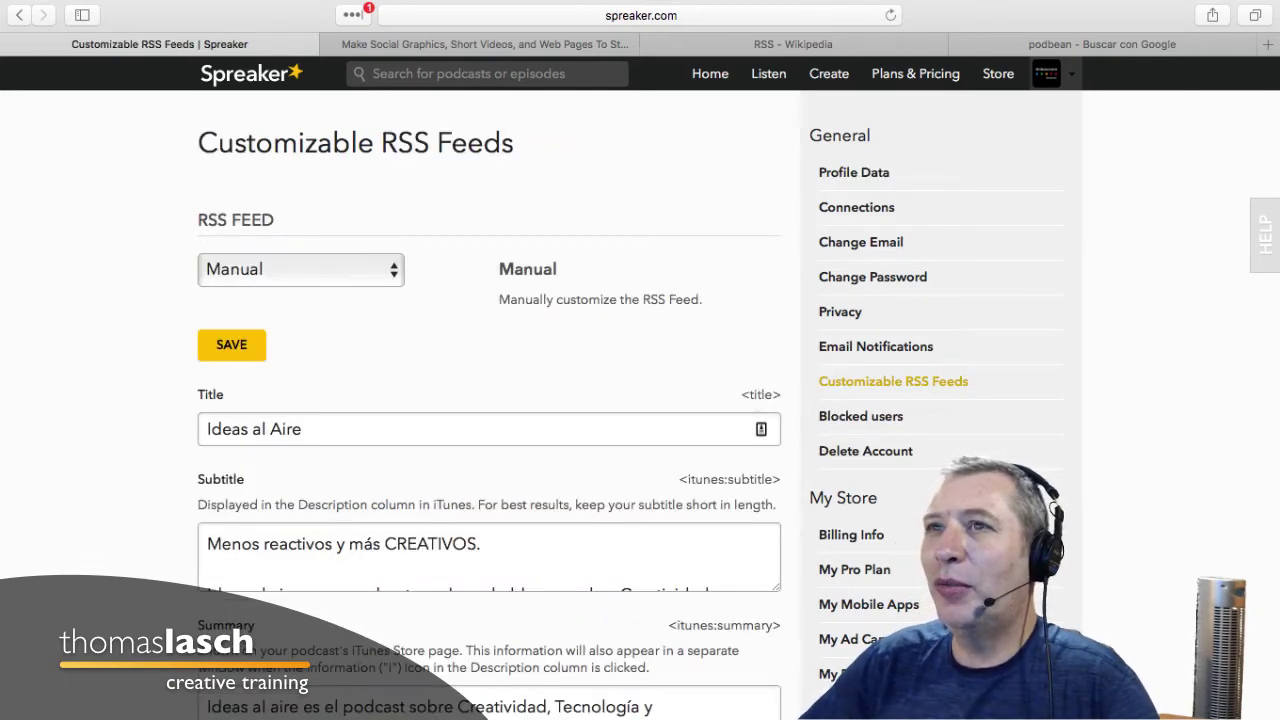
Examine the RSS feed's title, subtitle and summary, enlarging the subtitle and summary boxes to read their full text.
scroll(490, 460, down, 15)
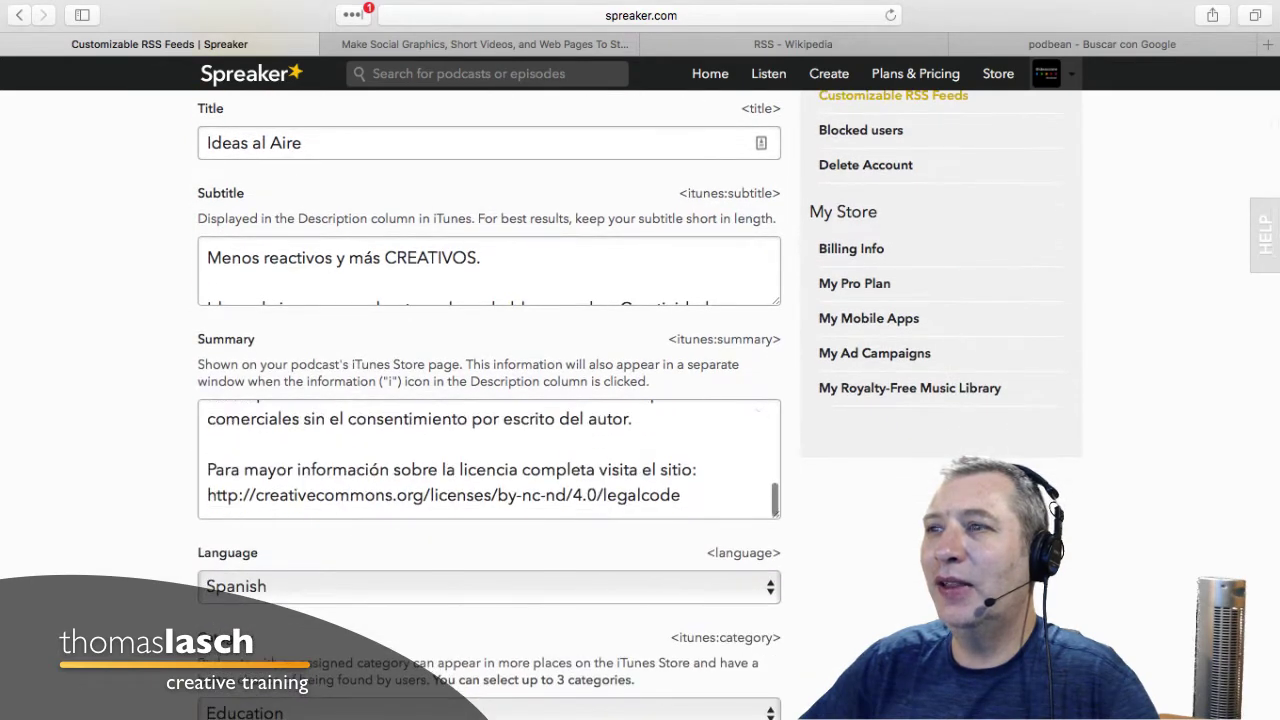
scroll(490, 400, down, 10)
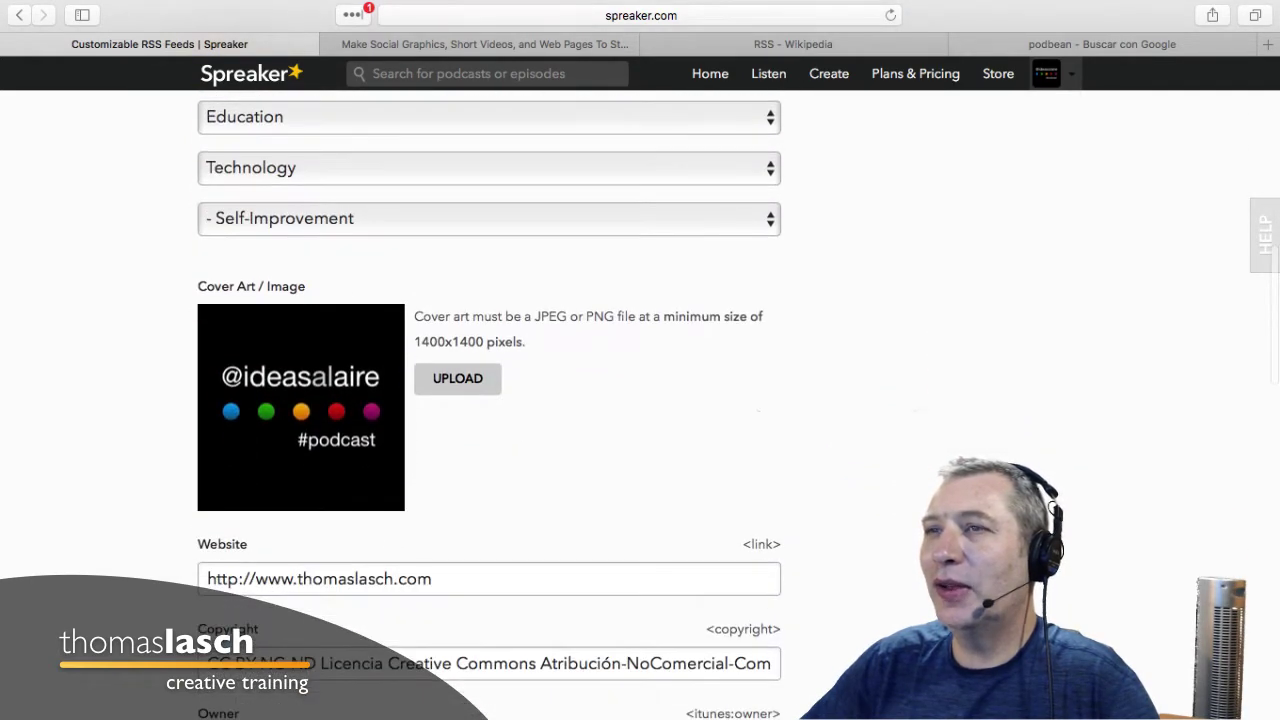
scroll(490, 400, up, 10)
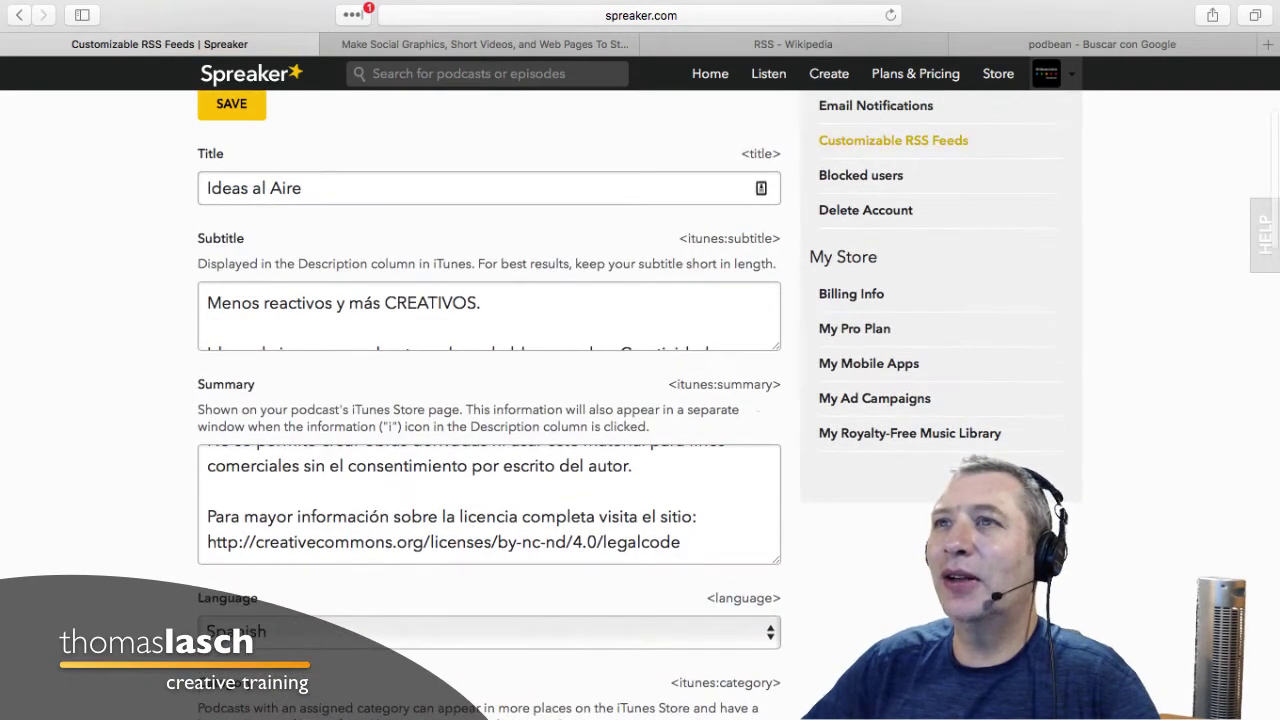
click(331, 303)
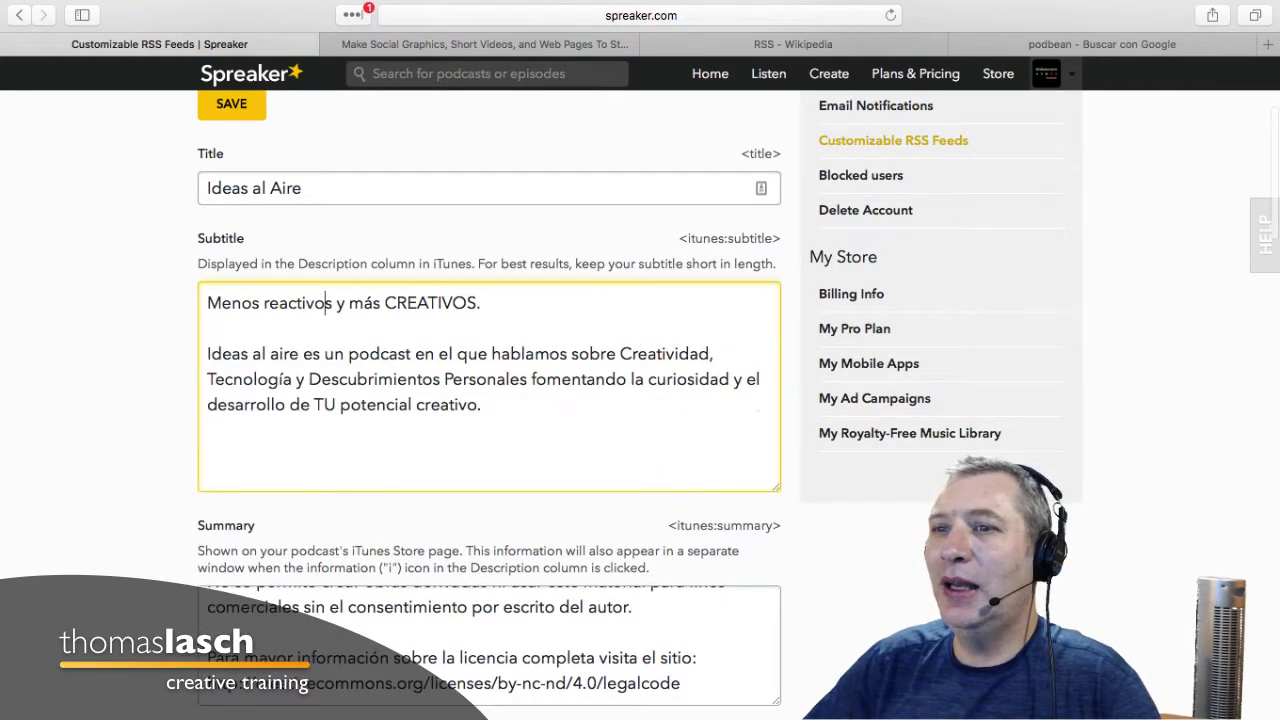
scroll(490, 400, down, 6)
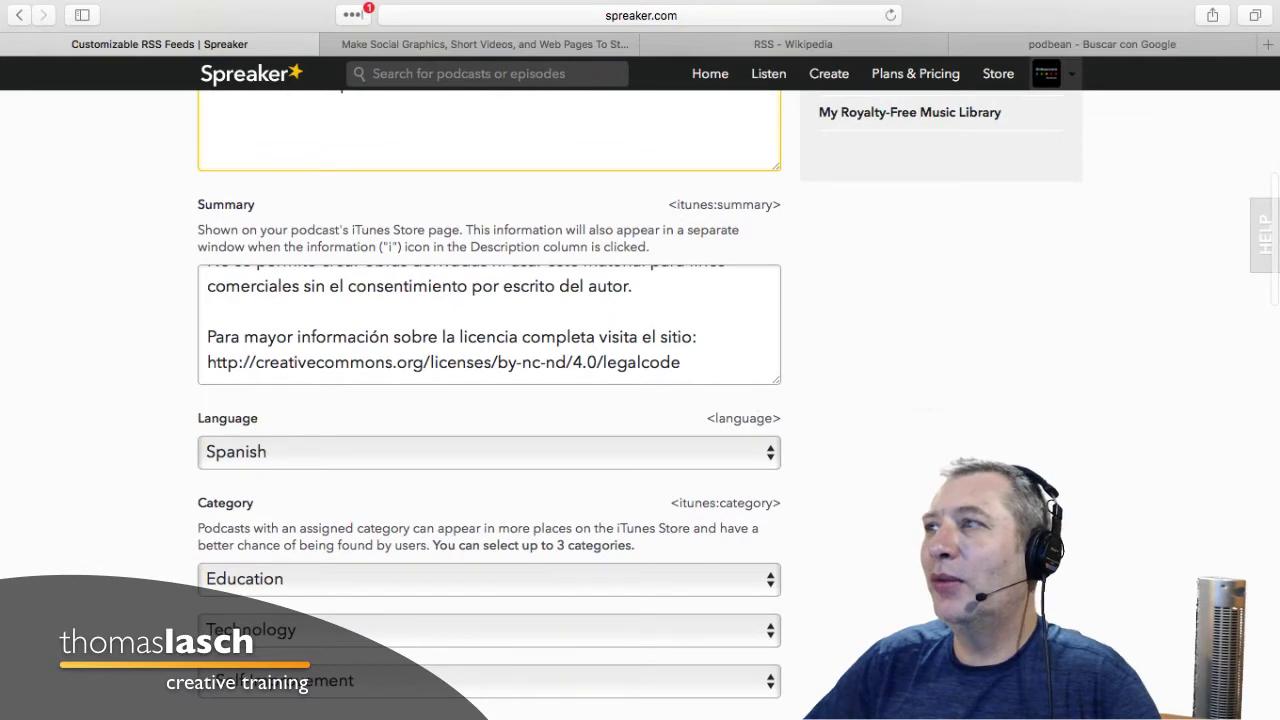
drag(775, 379, 775, 597)
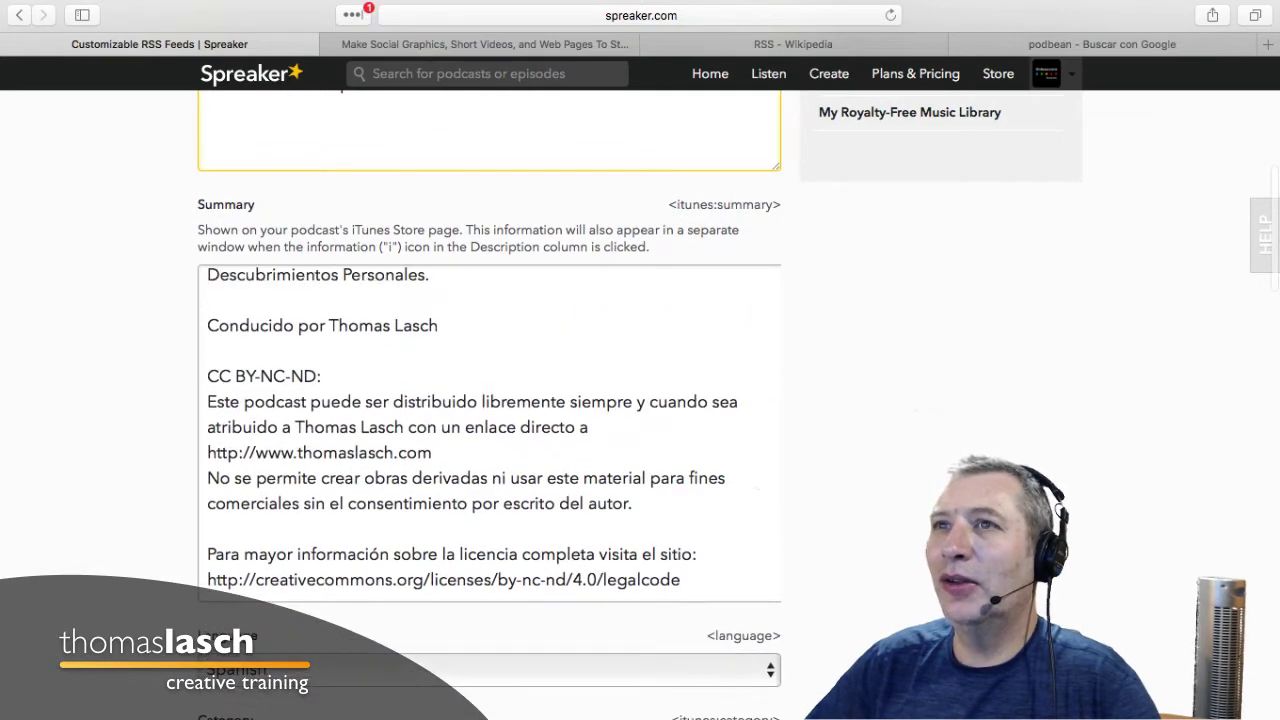
scroll(489, 433, up, 2)
scroll(489, 433, down, 5)
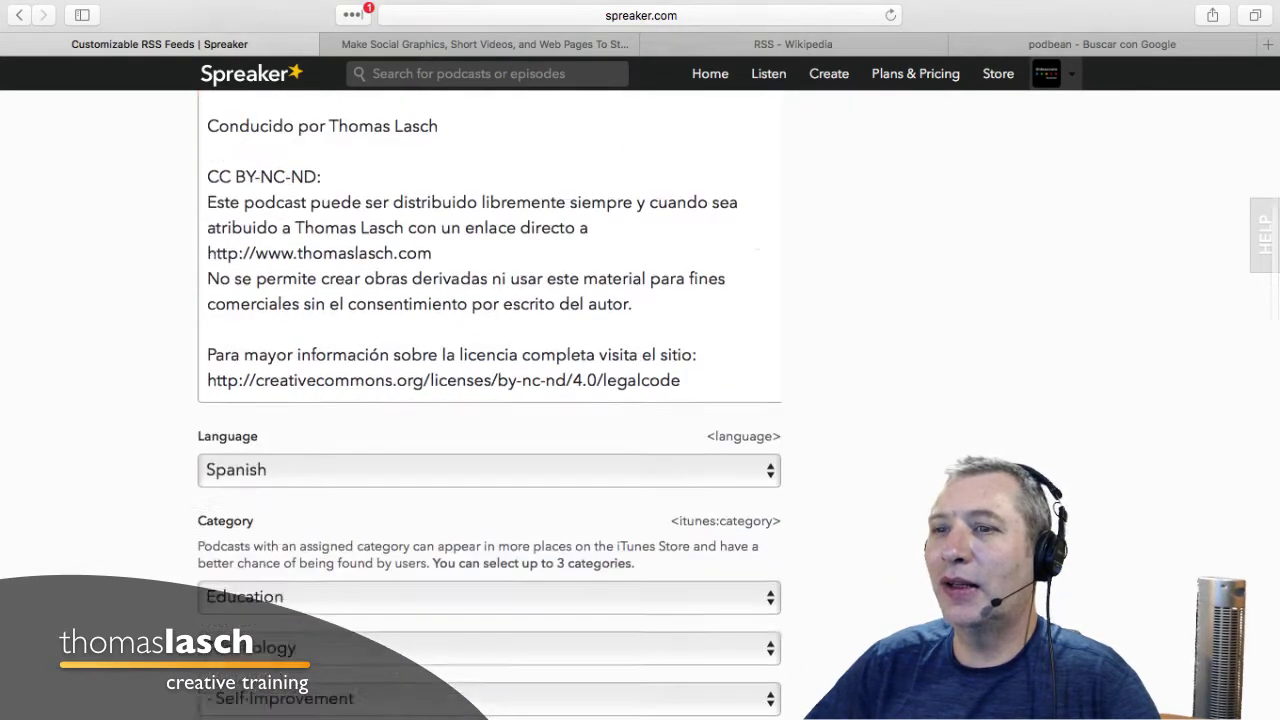
scroll(490, 400, down, 2)
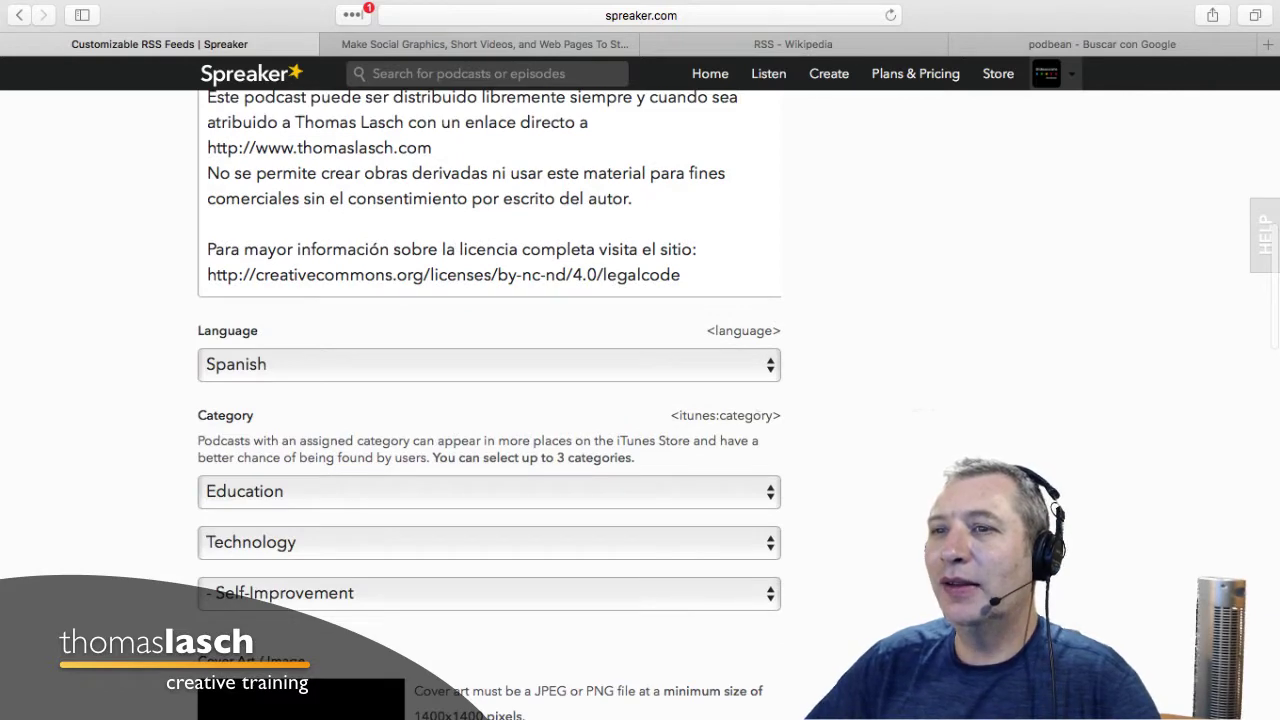
Examine the feed's language and category settings, including the options offered for the third category.
scroll(490, 400, down, 4)
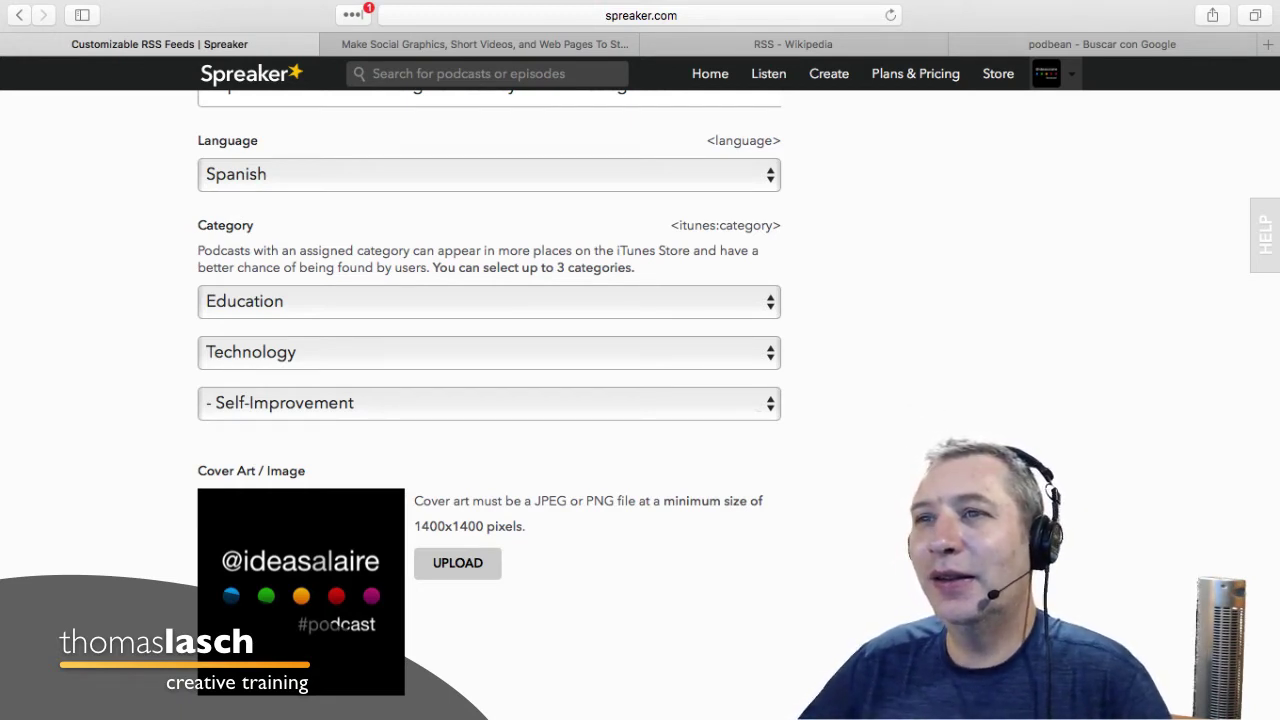
key(space)
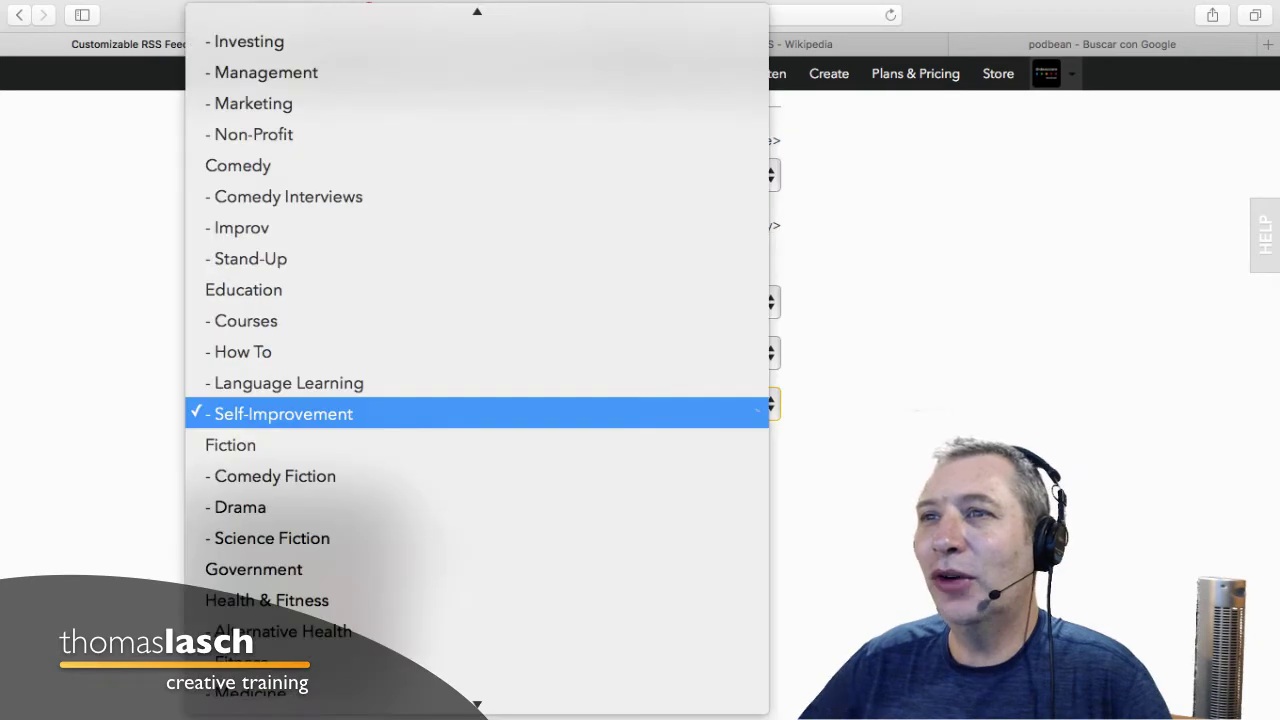
key(Escape)
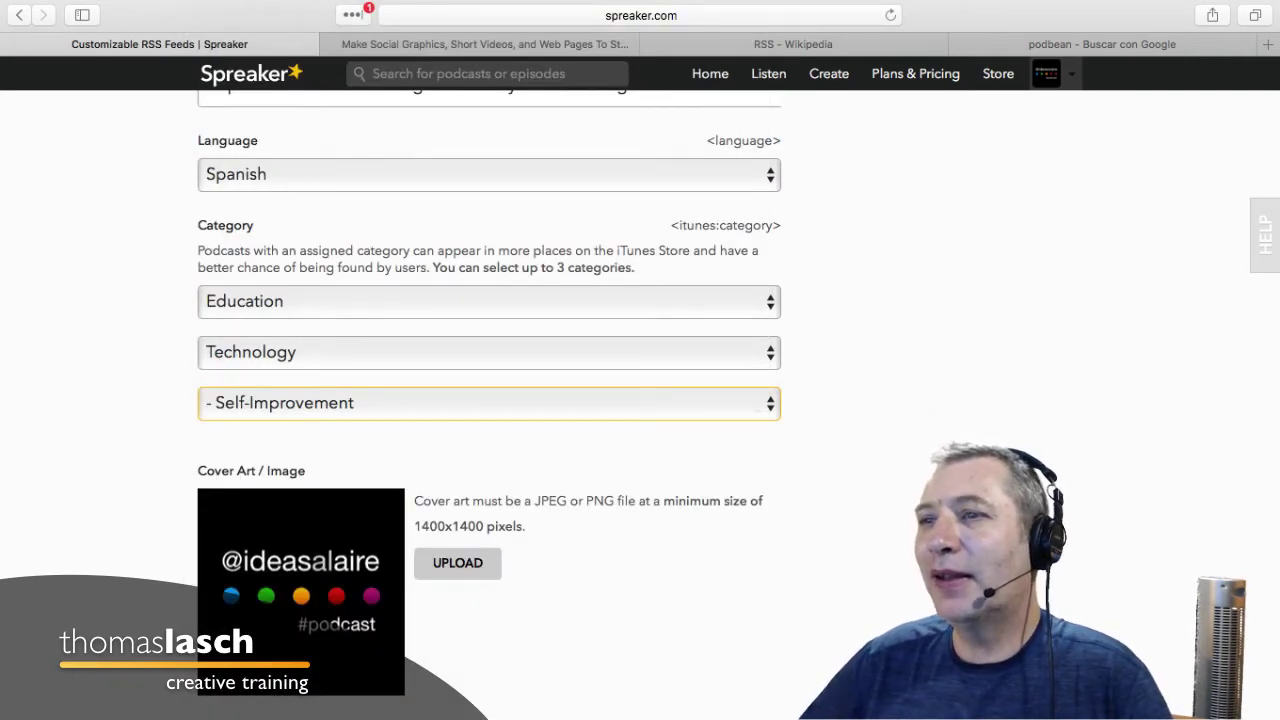
Review the feed's cover art, website, copyright, owner, author, explicit and tracking fields, and the iTunes tag illustration.
scroll(489, 400, down, 10)
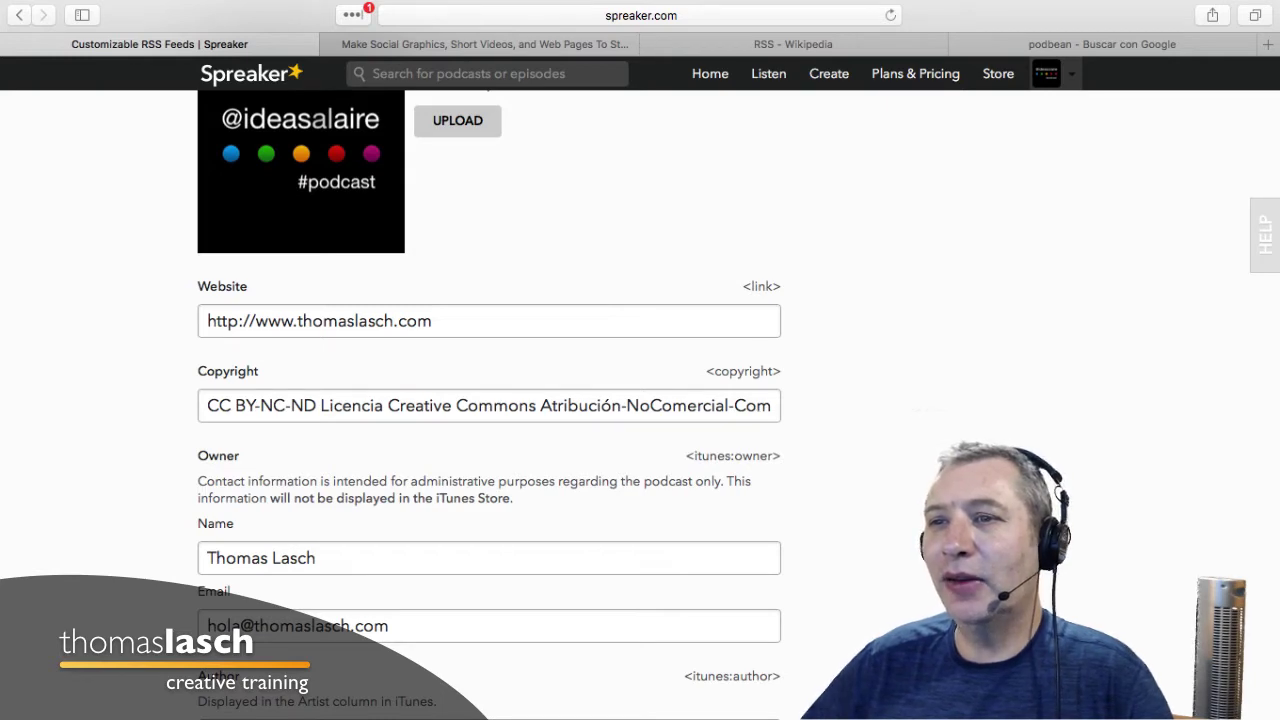
scroll(489, 400, down, 9)
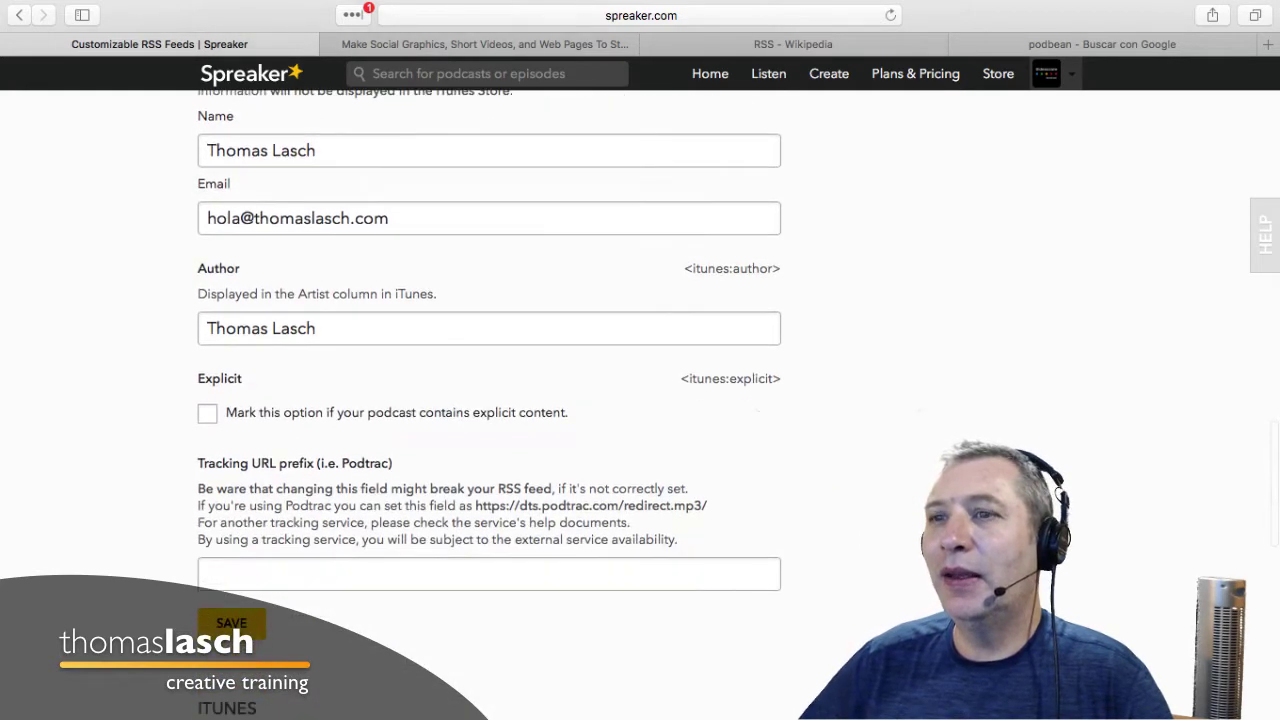
scroll(489, 400, down, 2)
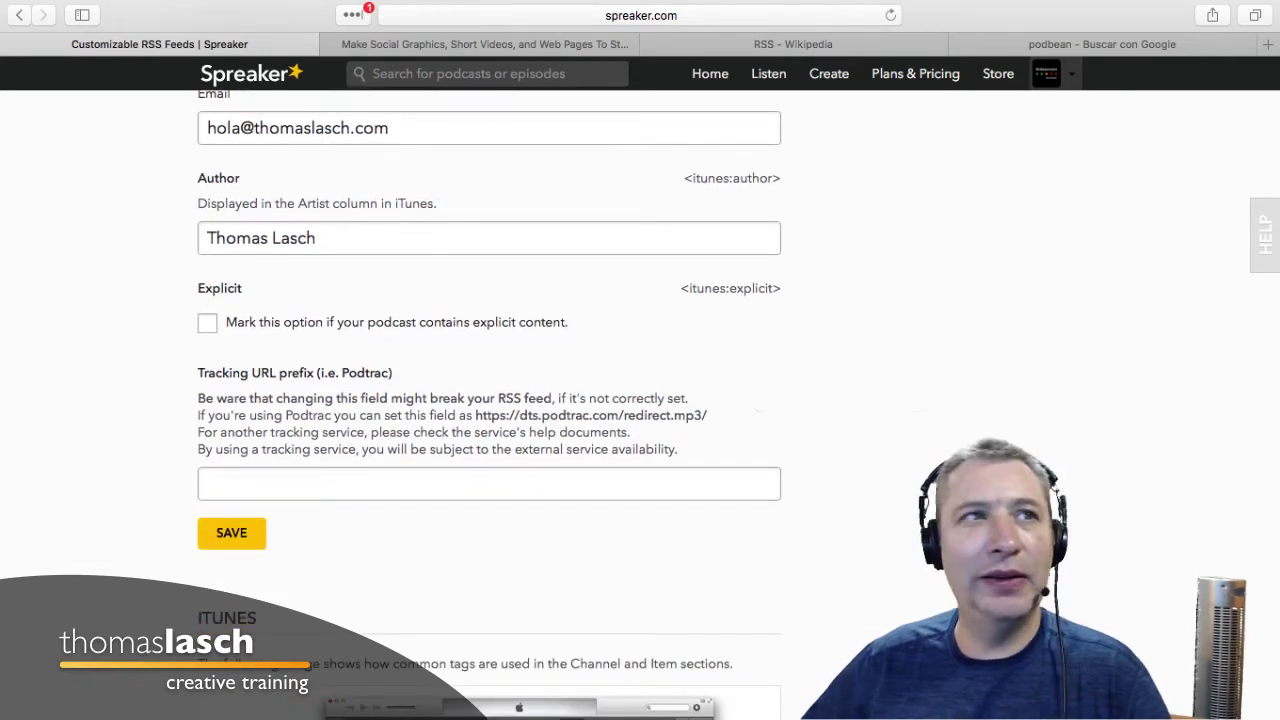
scroll(489, 400, down, 9)
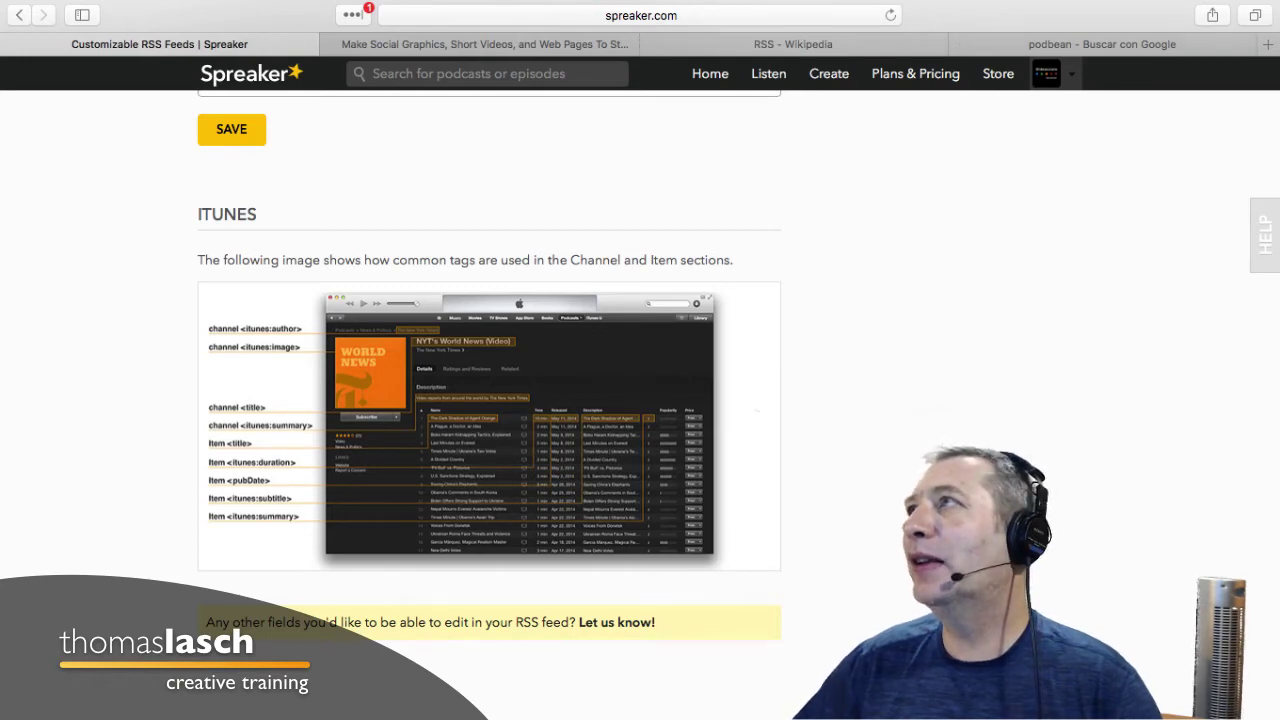
Load the podcast author's own website in place of the podbean Google search.
click(1060, 44)
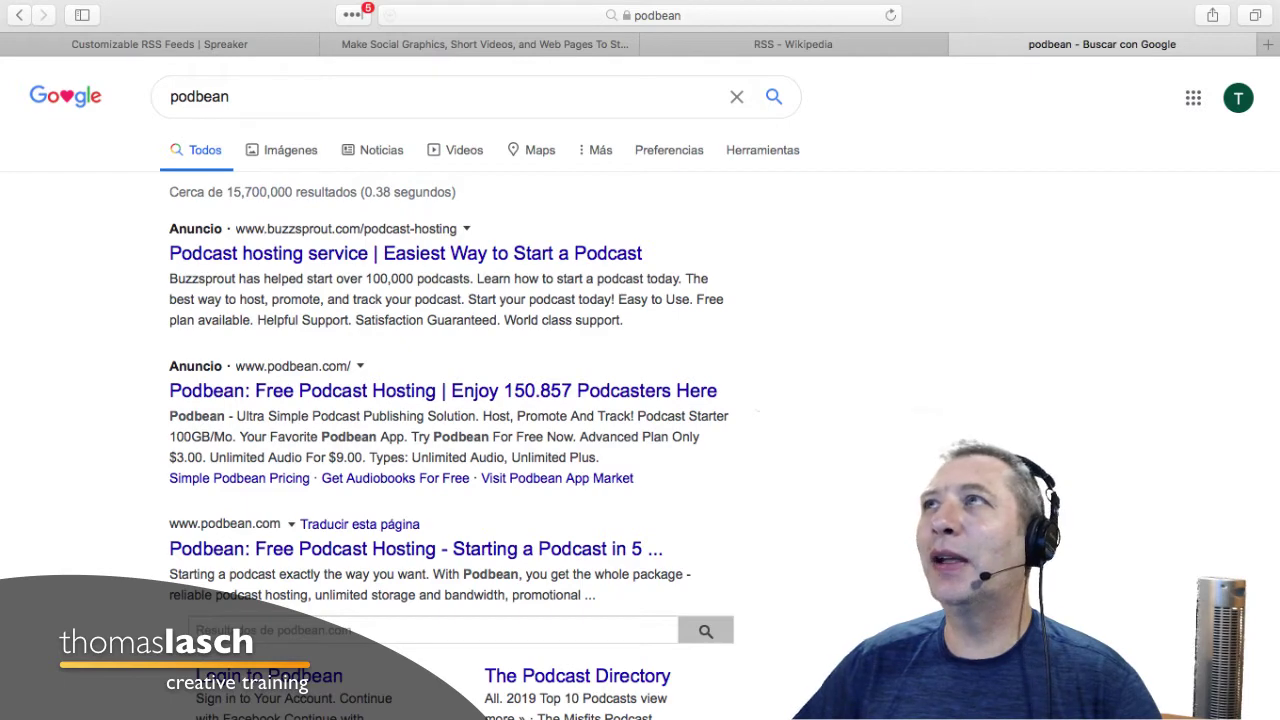
key(super+l)
text(thomaslasch.com)
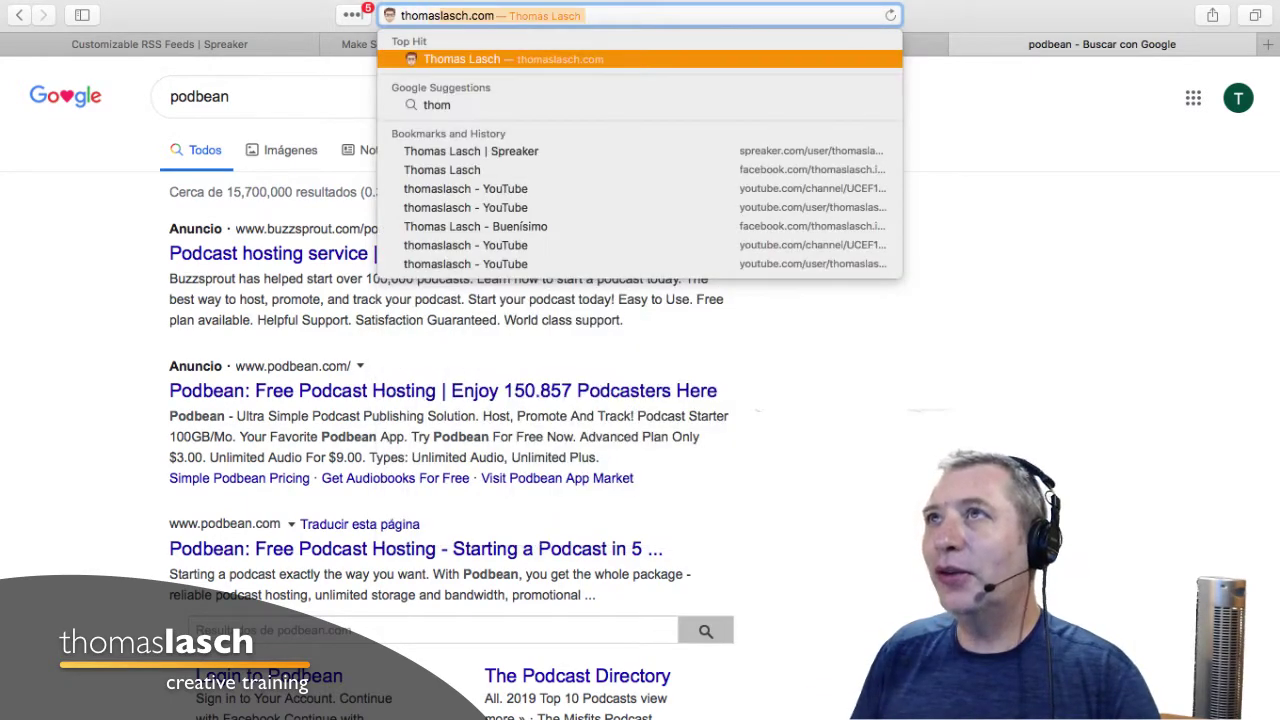
key(Return)
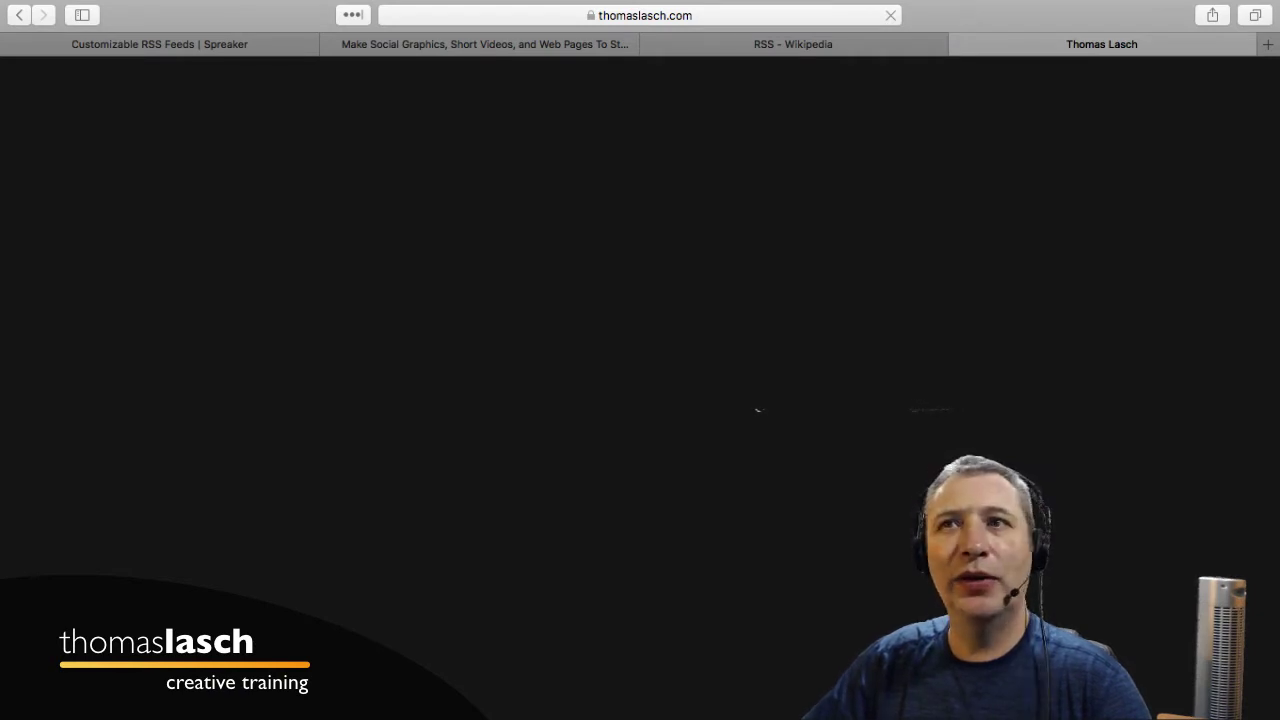
Look over the Taller de Creatividad and Curso de Pro Tools Elemental sections on the website's home page.
scroll(640, 400, up, 10)
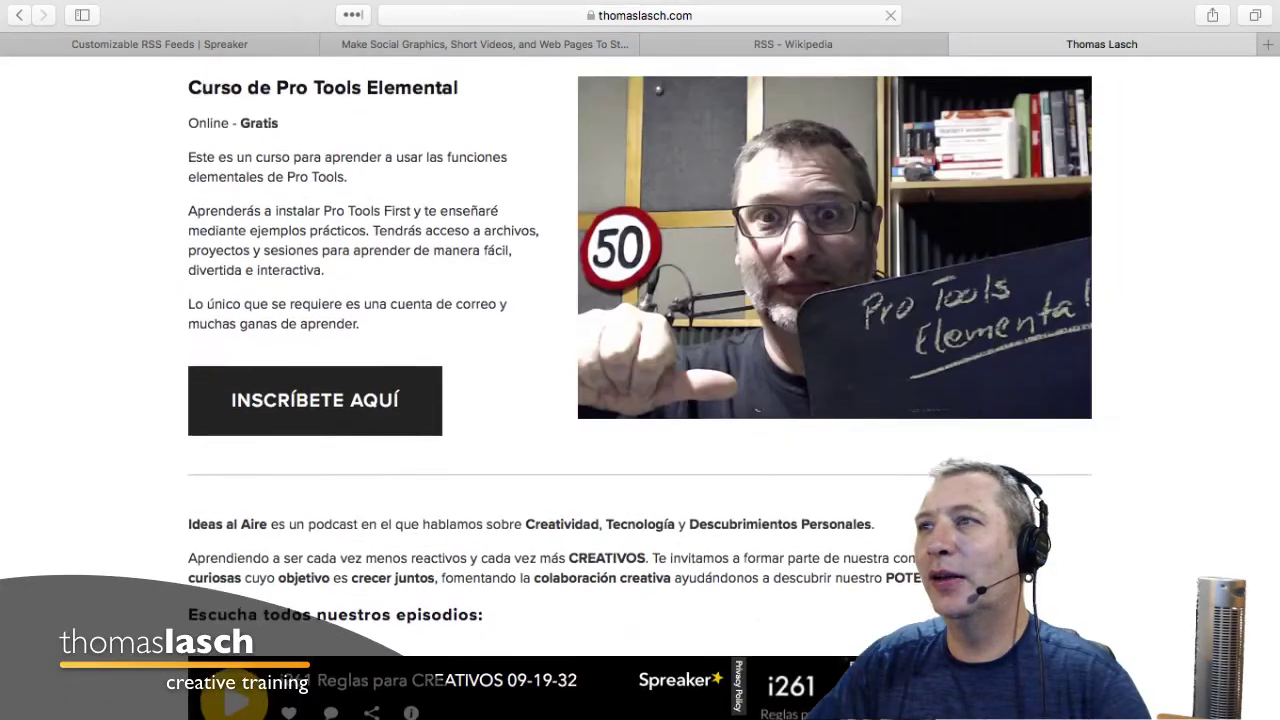
scroll(640, 400, down, 7)
scroll(758, 315, up, 10)
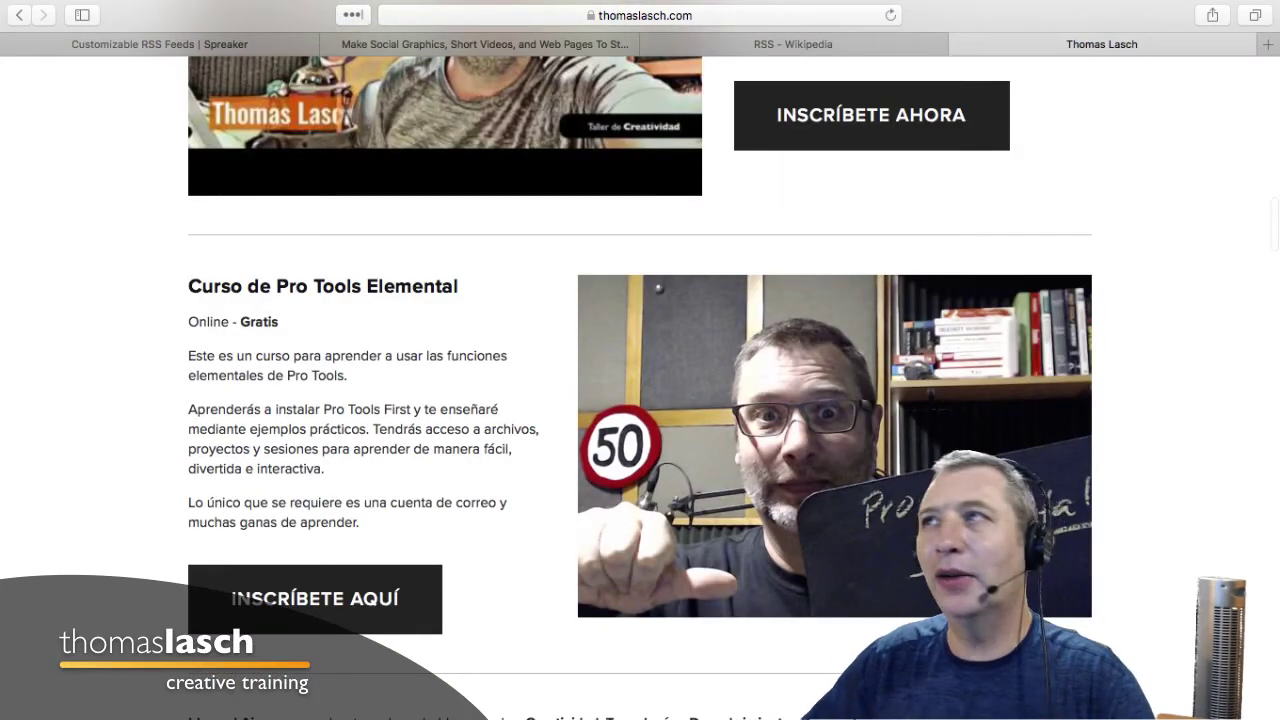
scroll(640, 380, up, 5)
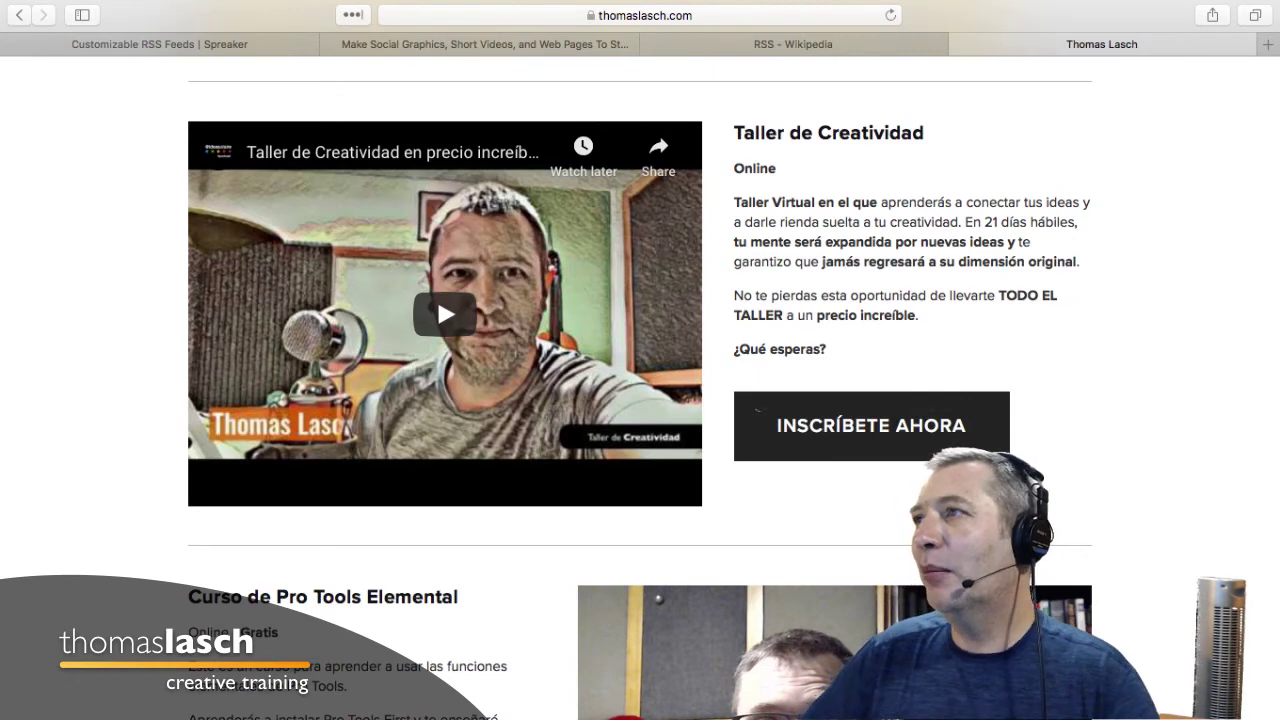
scroll(757, 410, down, 5)
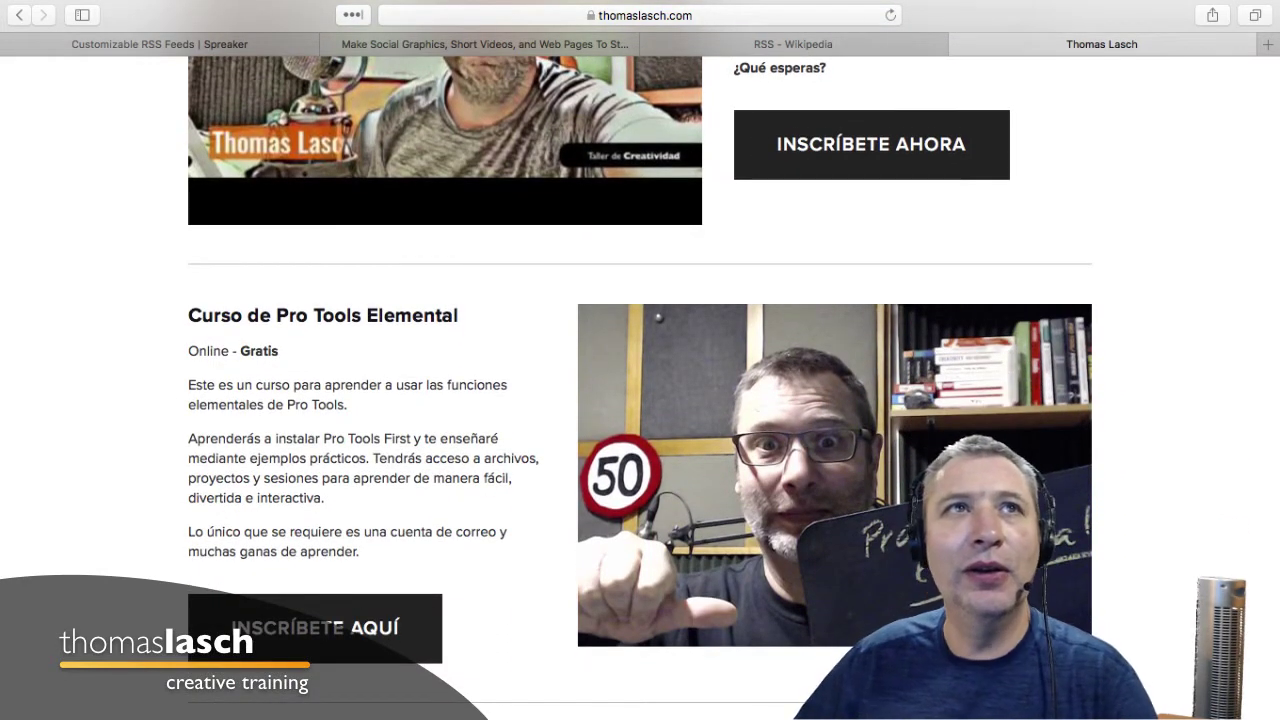
Browse the episode list in the Spreaker player embedded on the website and return to the newest episode.
scroll(640, 380, down, 10)
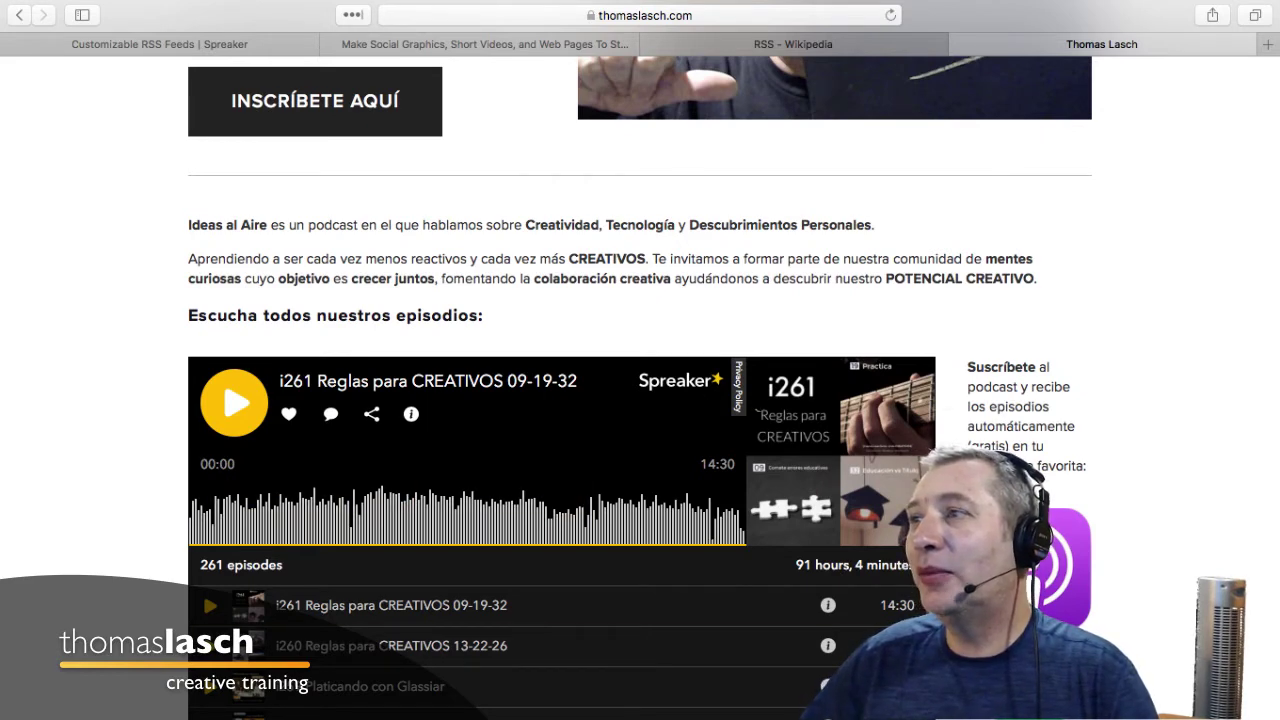
scroll(757, 410, down, 4)
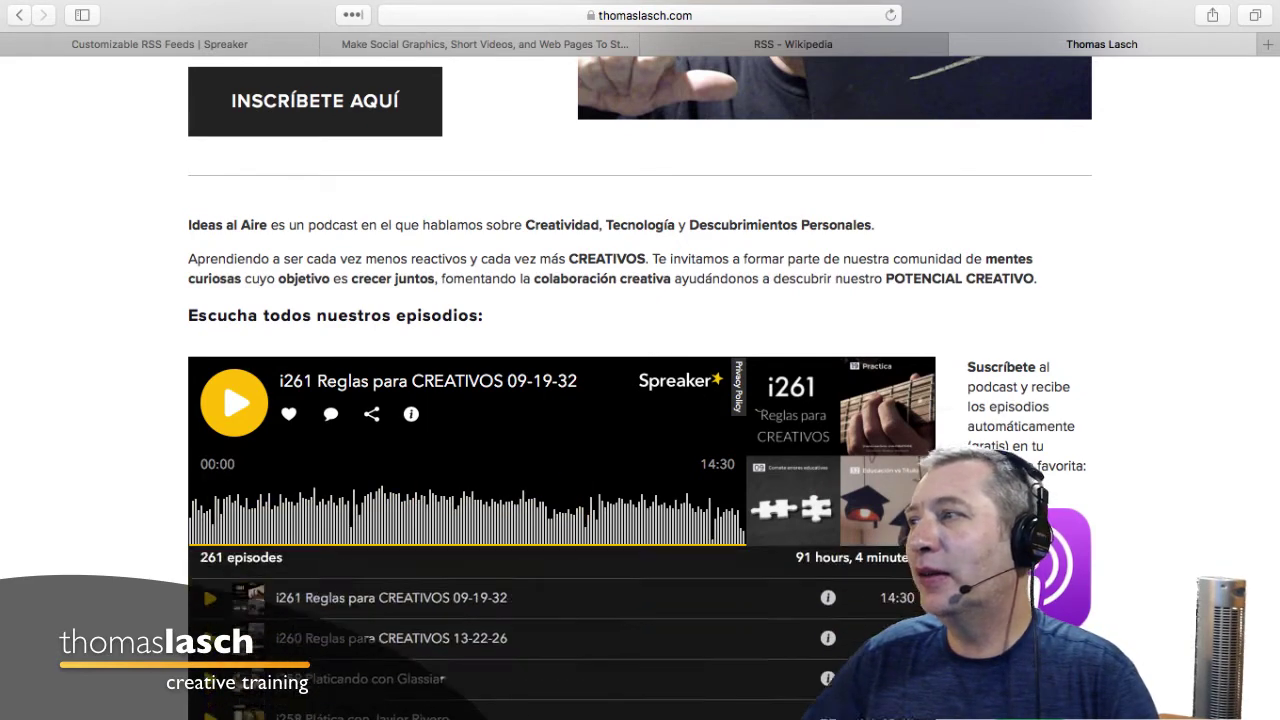
scroll(757, 410, down, 3)
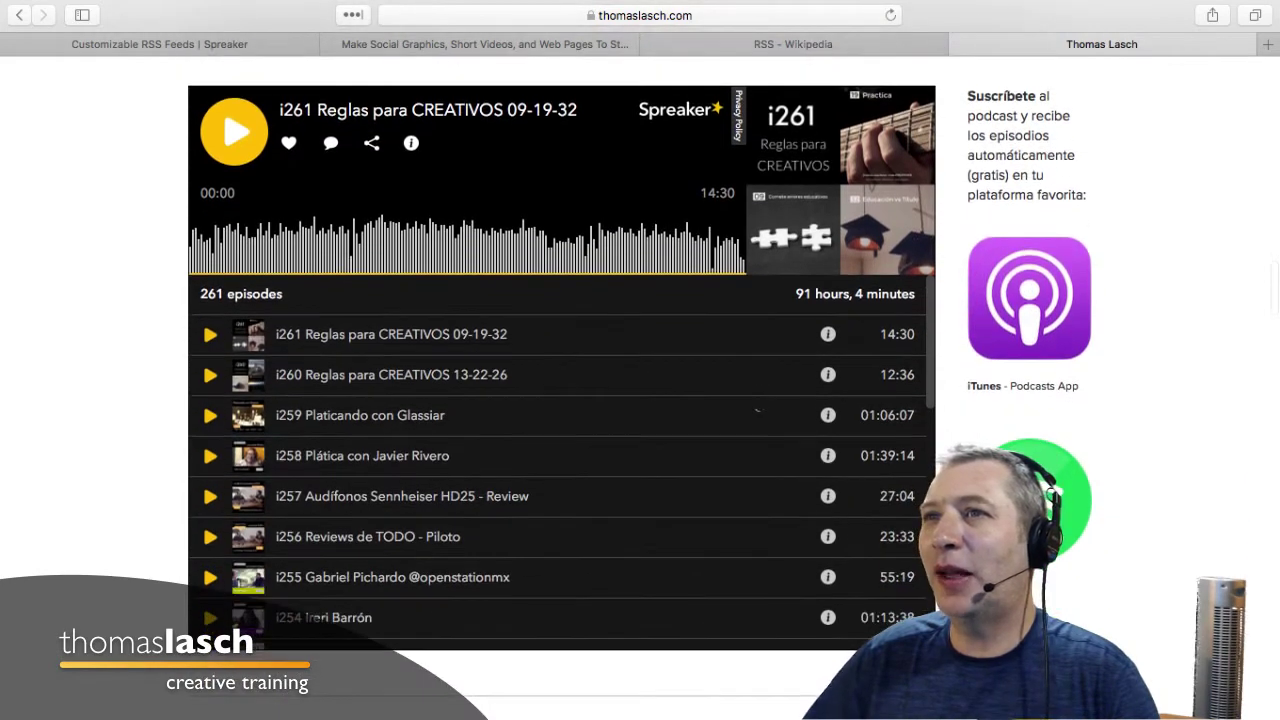
scroll(757, 410, down, 10)
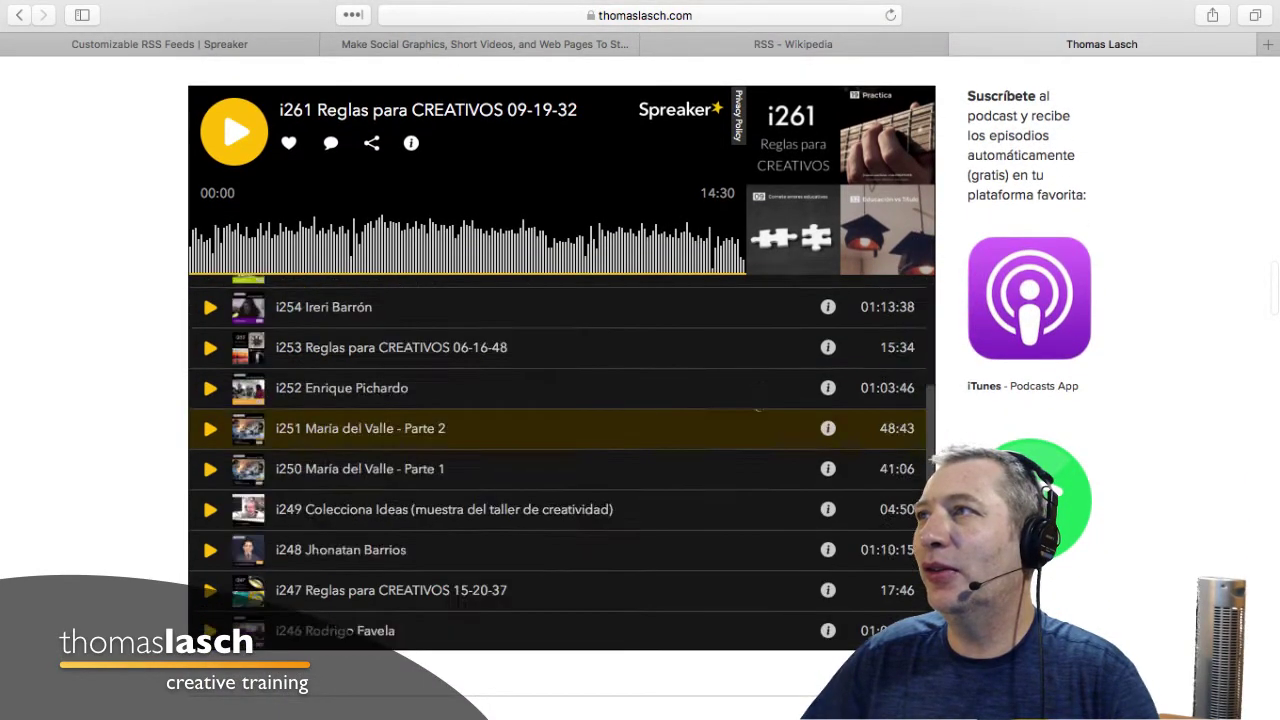
scroll(757, 410, up, 10)
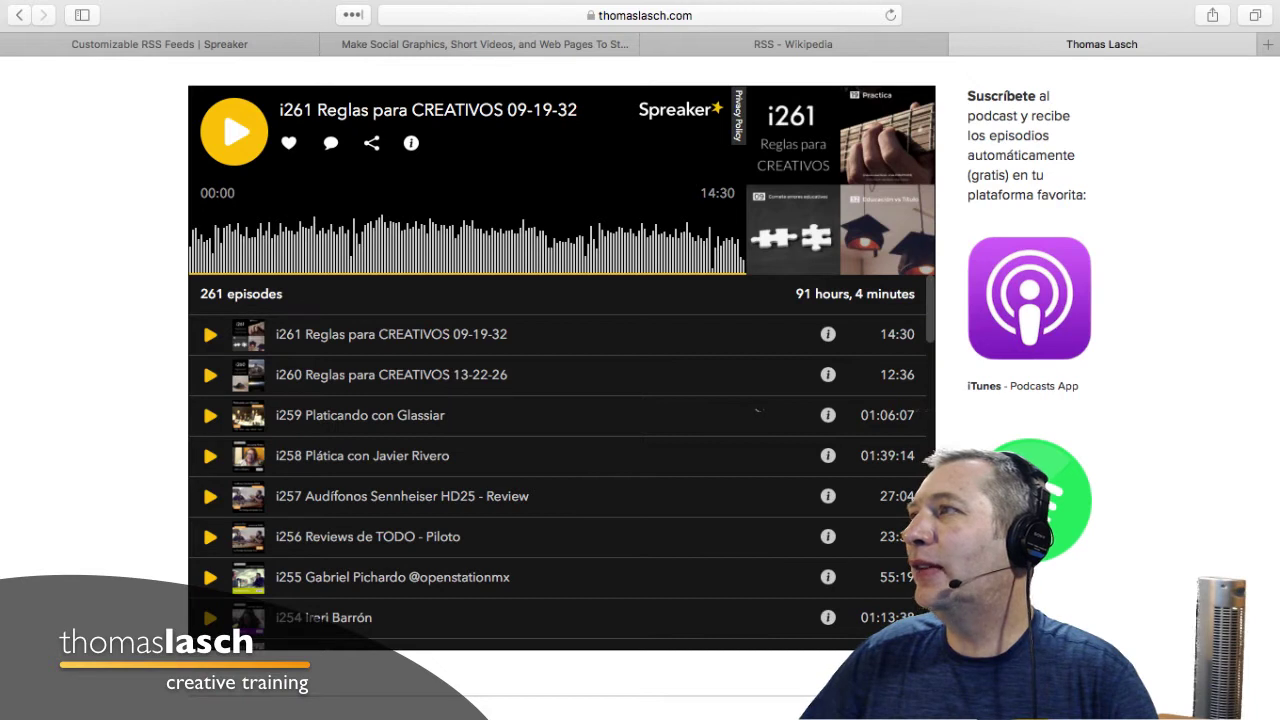
Open the podcast's Apple Podcasts page from the website's iTunes subscription link and examine its episodes and related podcasts.
click(1029, 297)
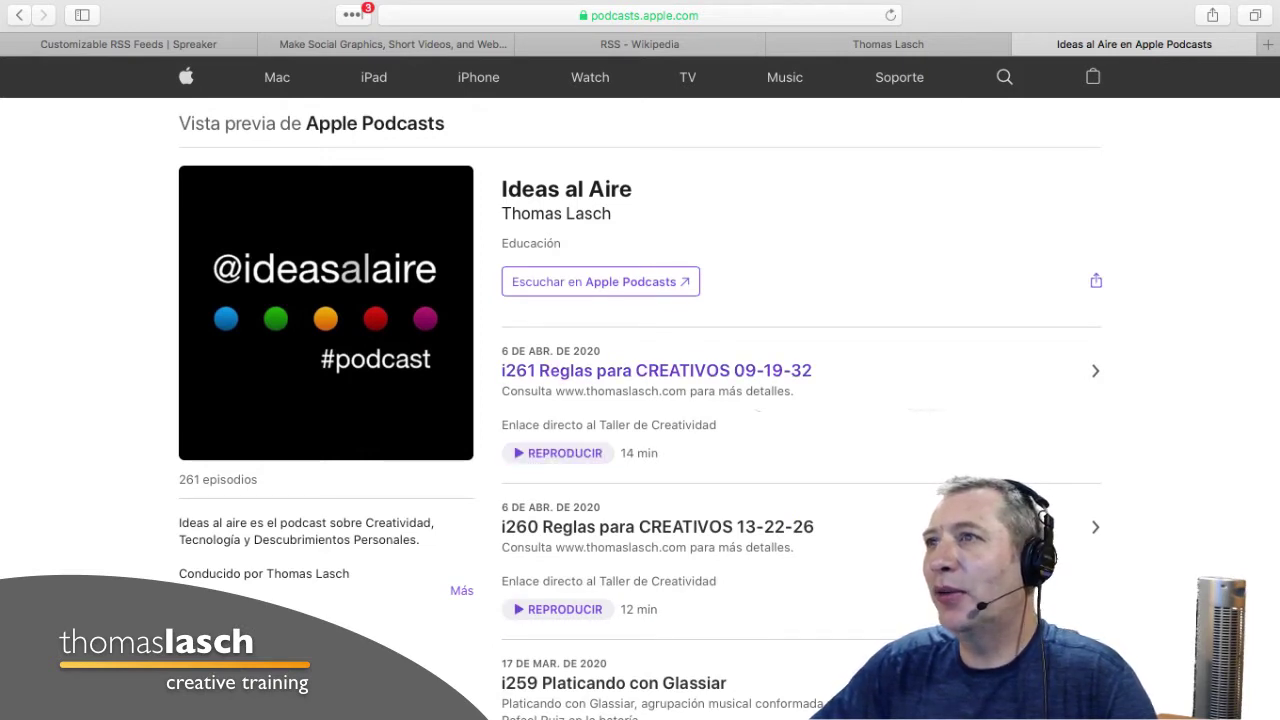
scroll(640, 400, down, 5)
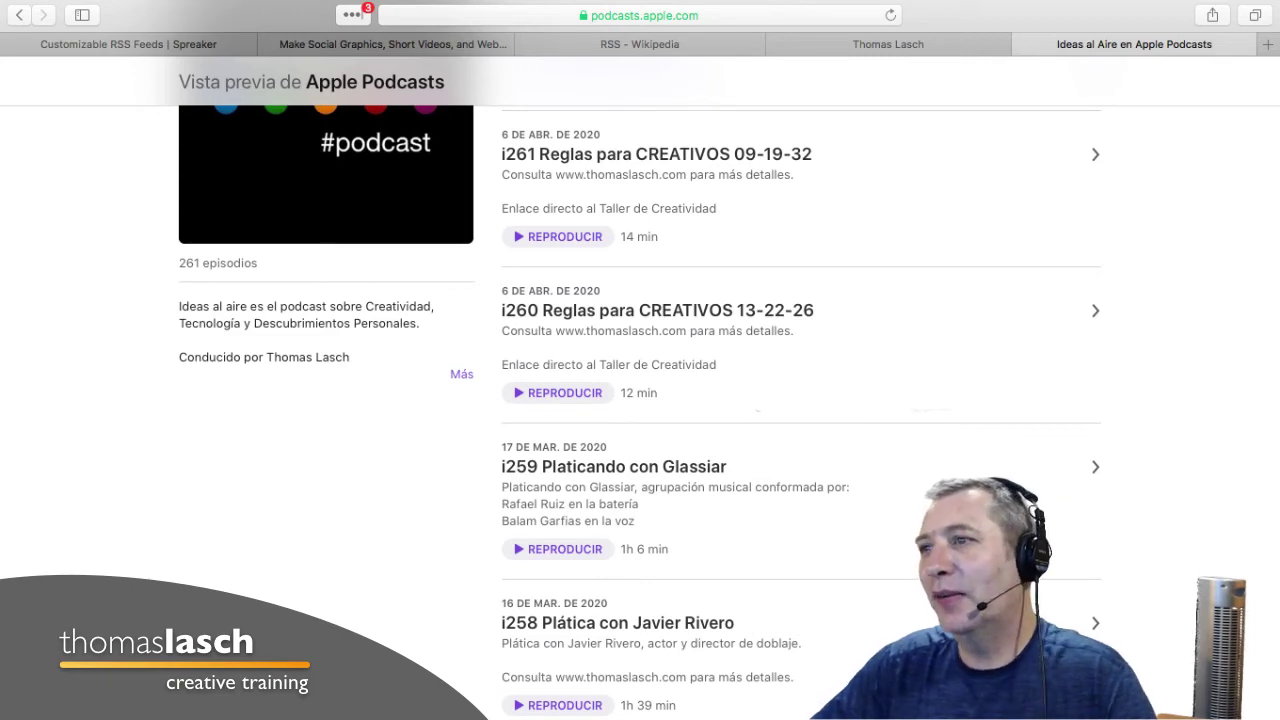
scroll(905, 365, down, 20)
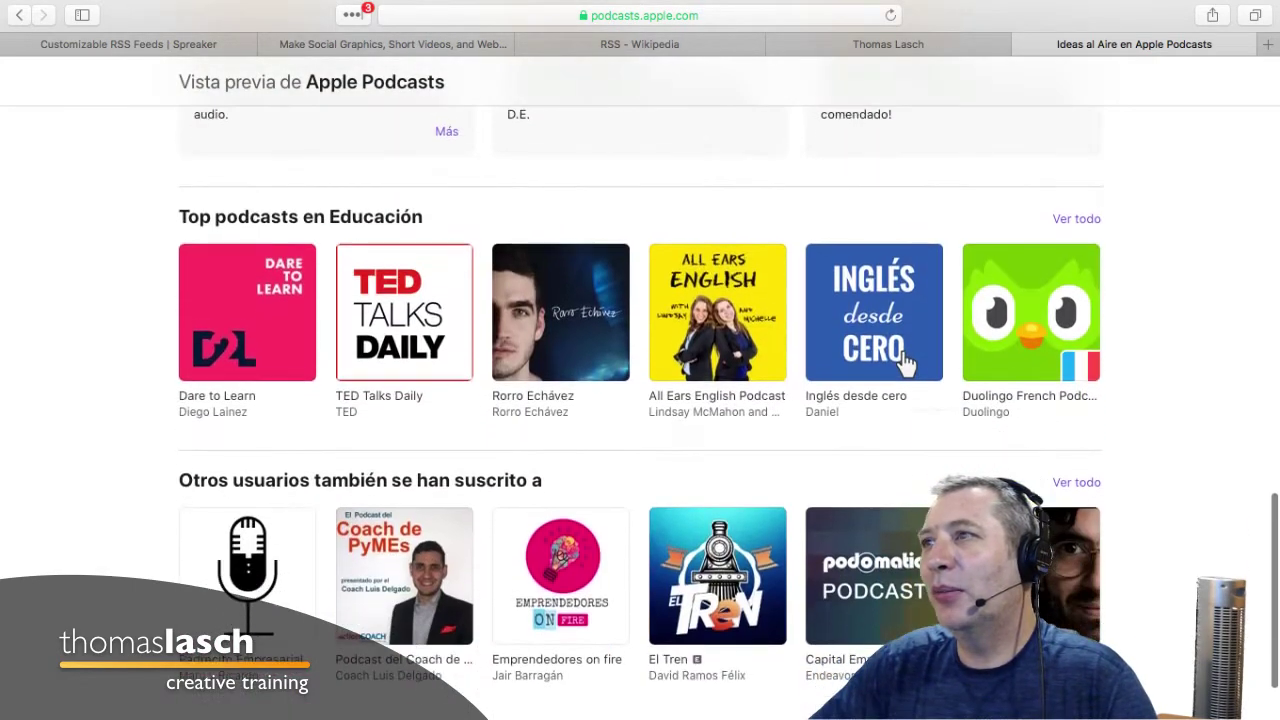
scroll(905, 365, up, 15)
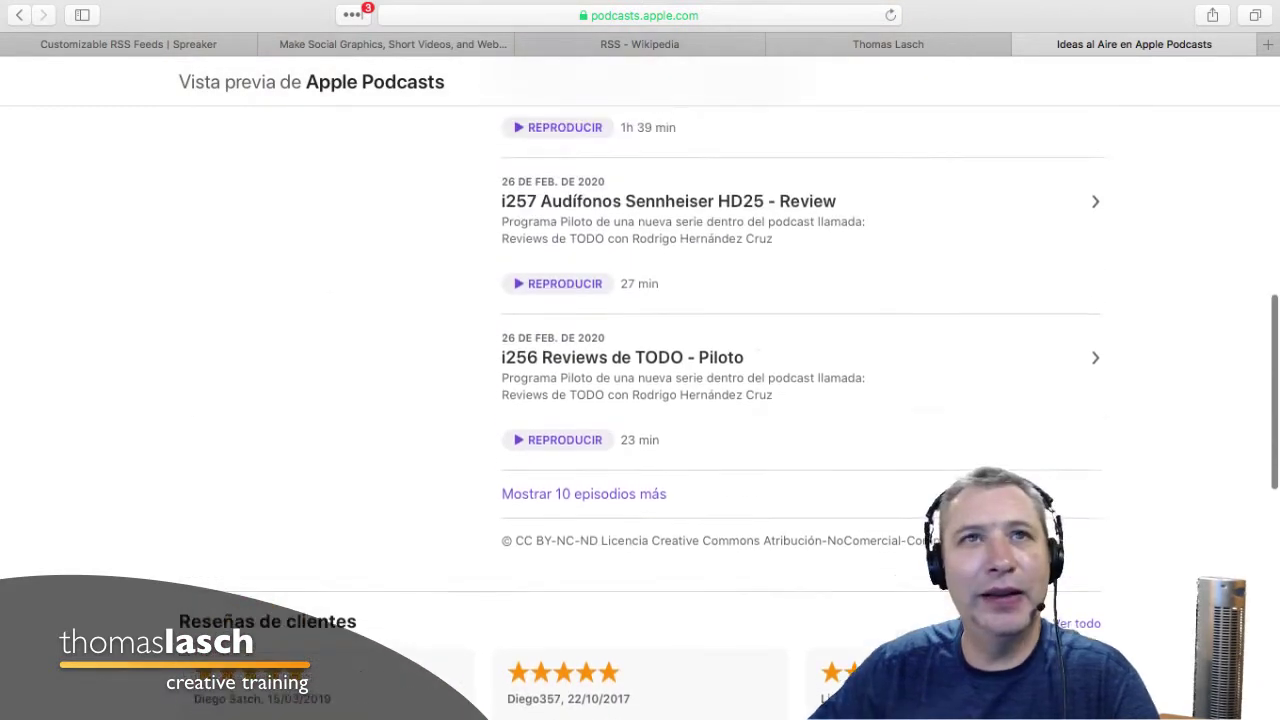
scroll(640, 400, up, 2)
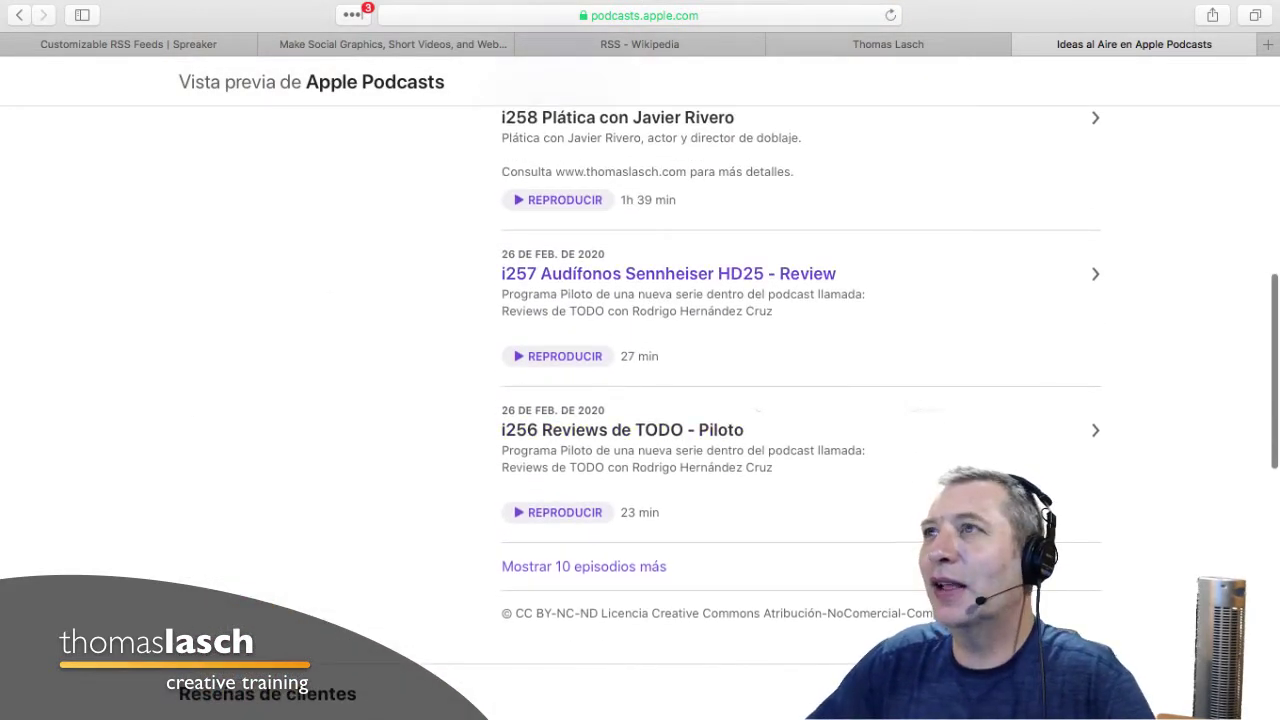
Examine the Ideas al Aire page on Apple Podcasts, from the show description and episodes to the Top podcasts en Educación section.
scroll(620, 300, up, 5)
scroll(620, 315, up, 13)
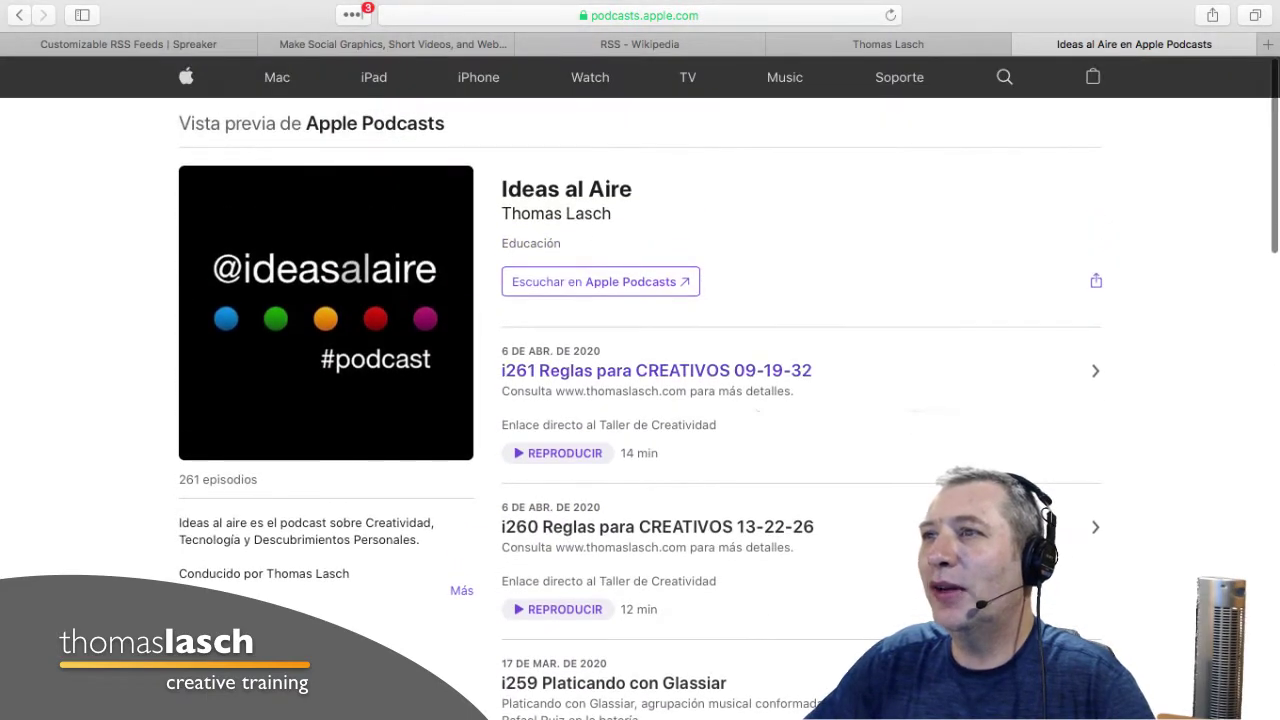
scroll(656, 370, down, 20)
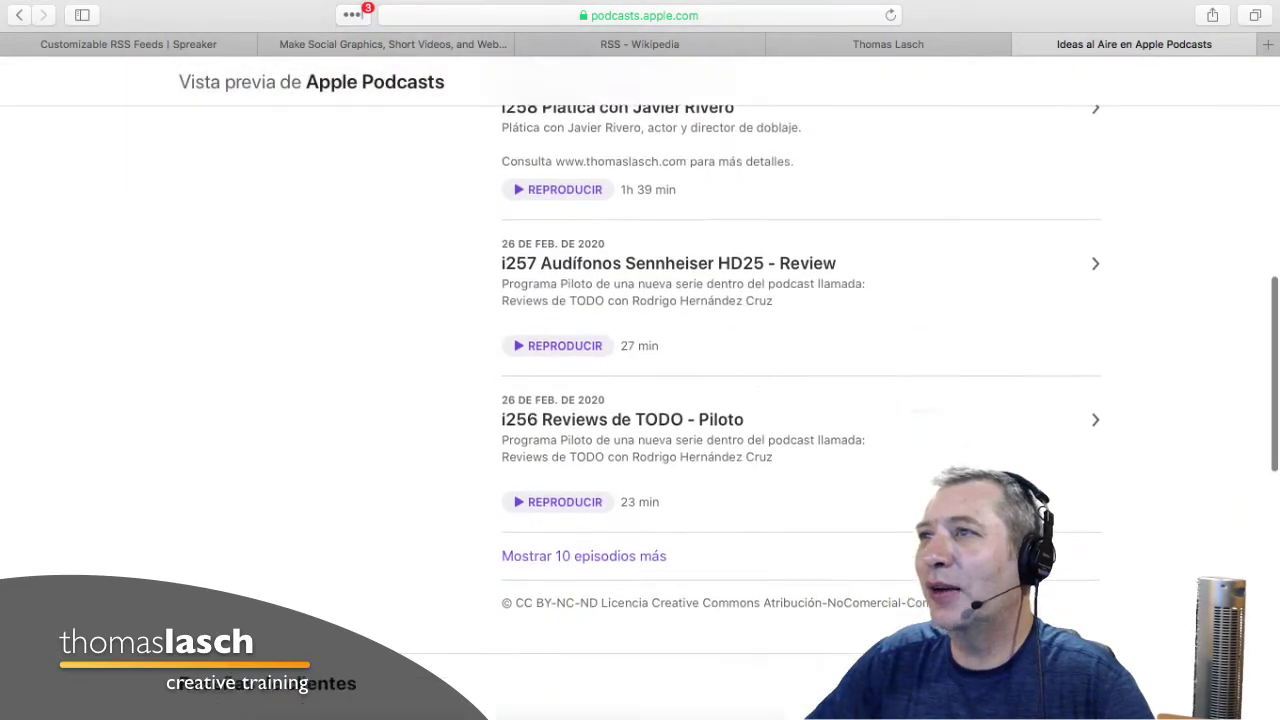
scroll(906, 370, down, 6)
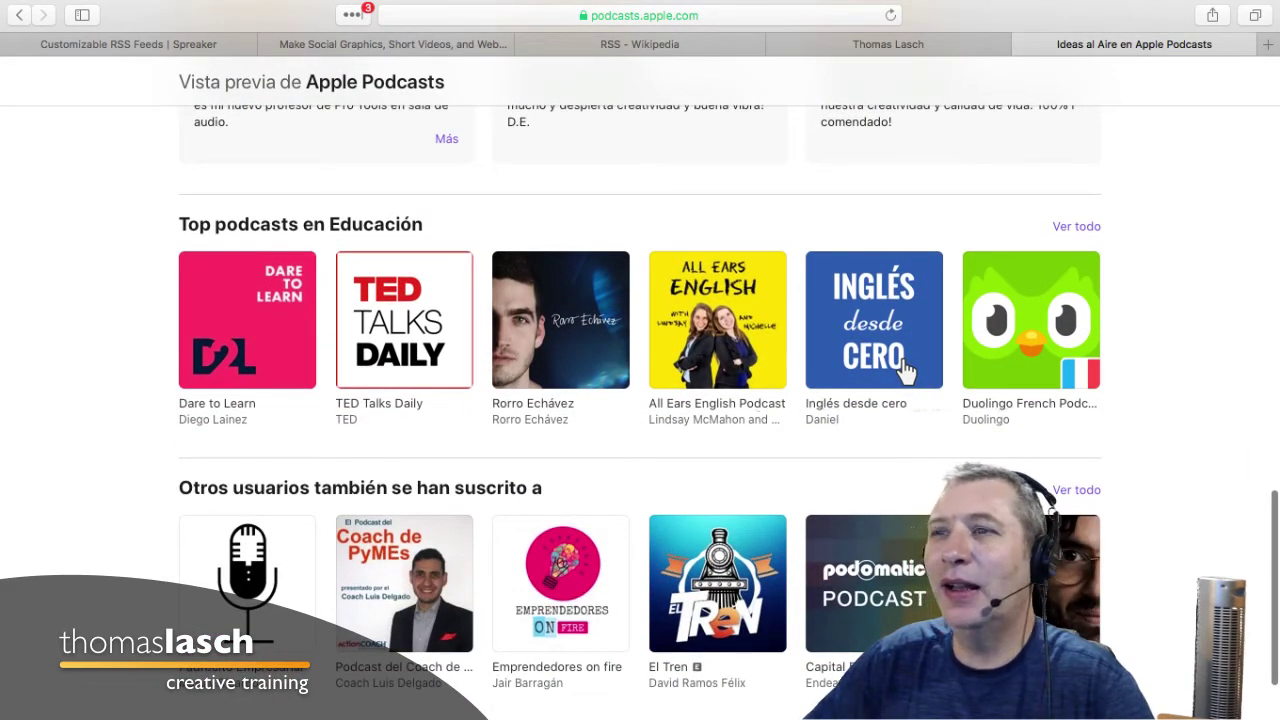
scroll(717, 320, up, 15)
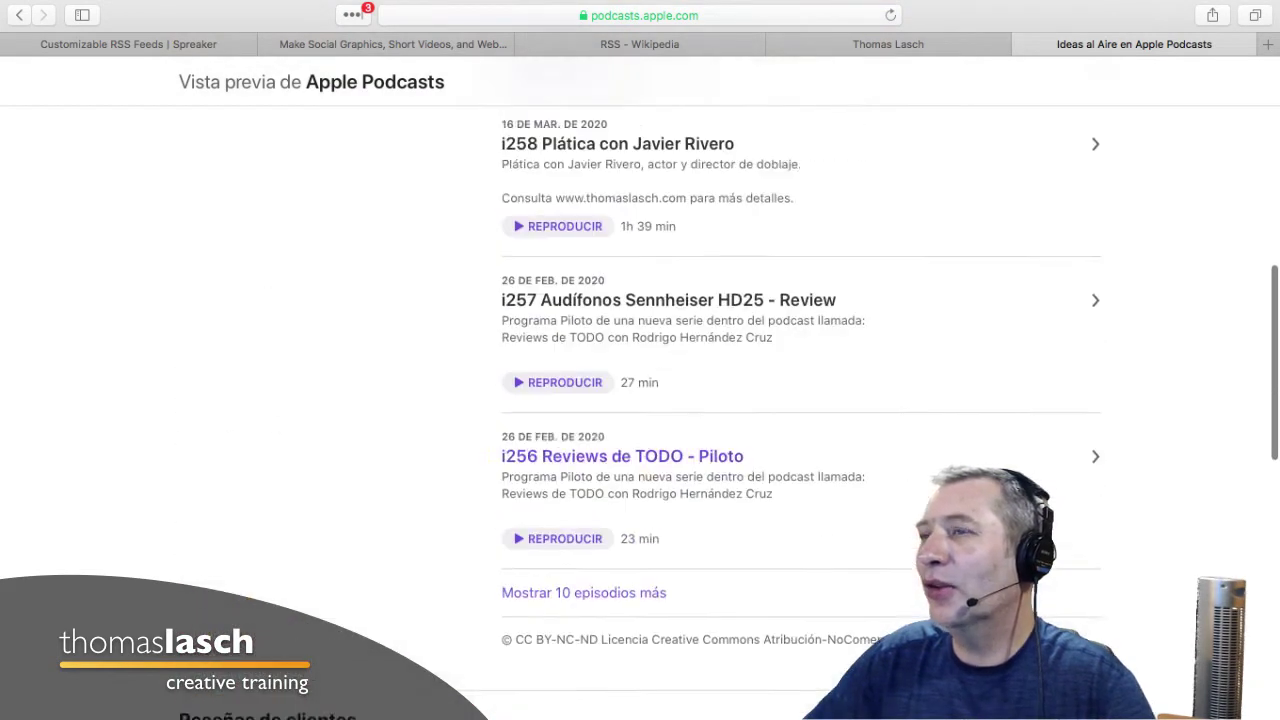
scroll(717, 320, up, 1)
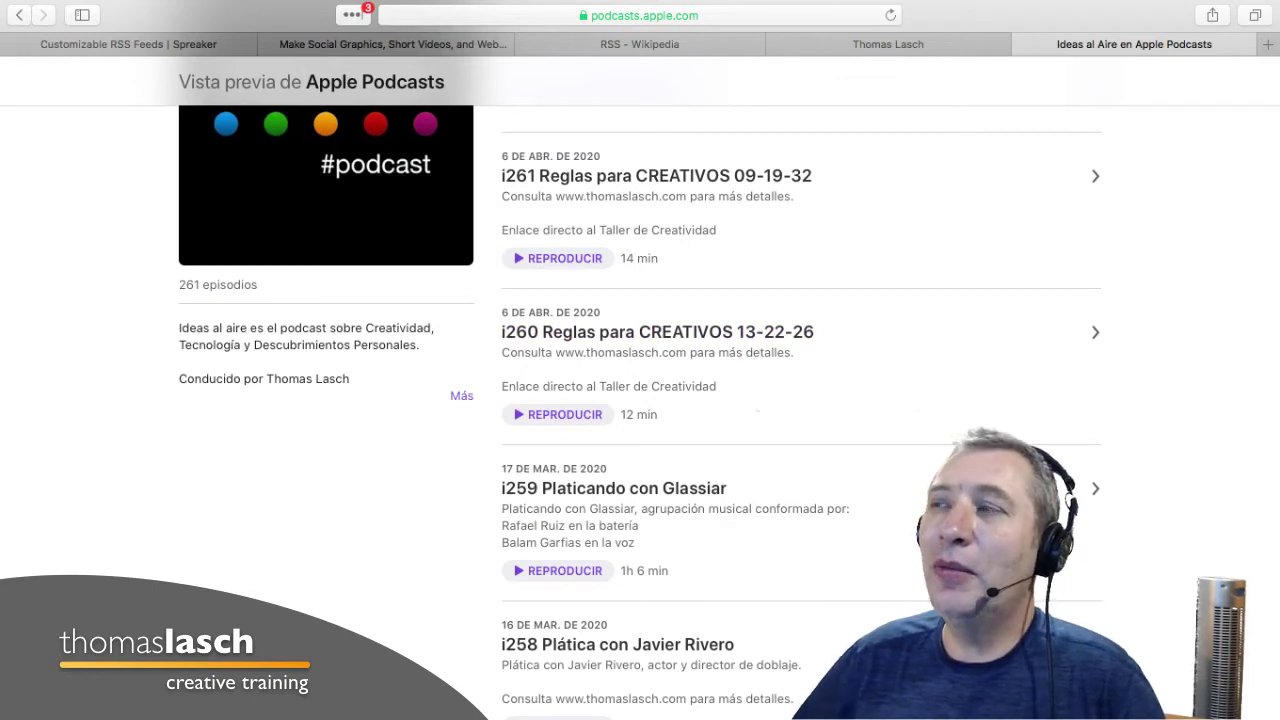
scroll(717, 320, up, 4)
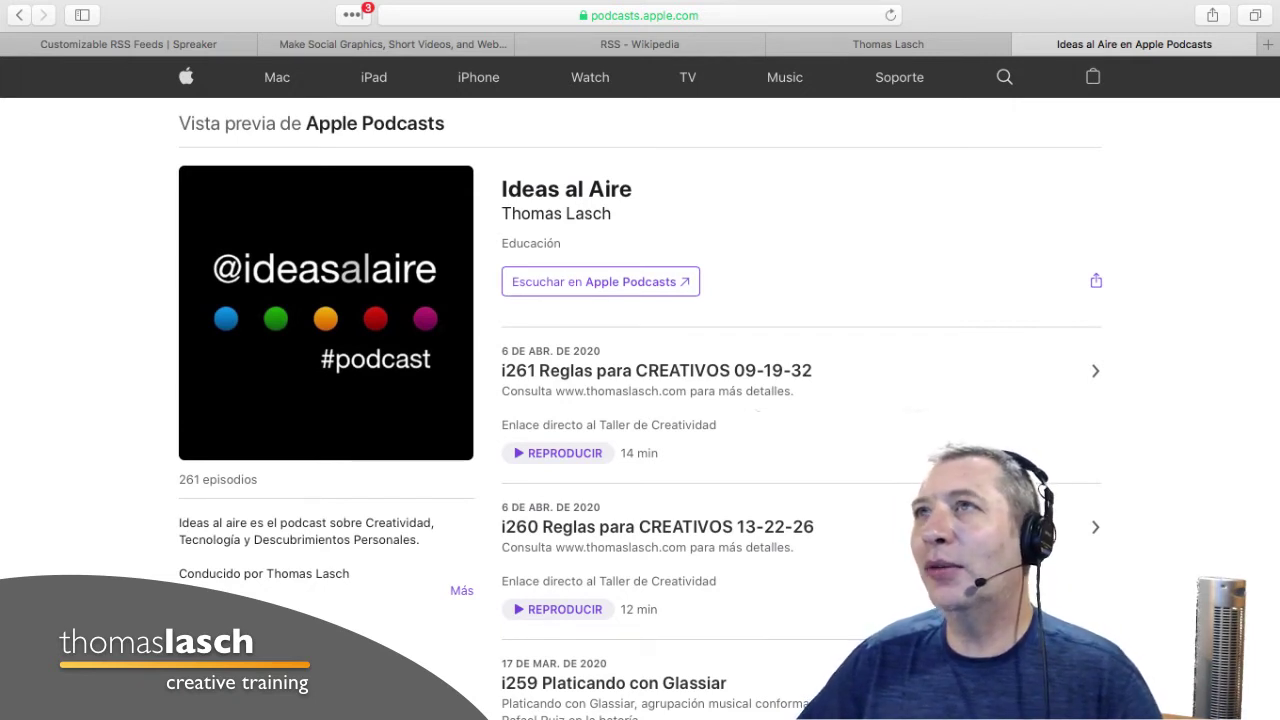
Return to the podcast author's website and review the subscription platform links beside the episode player, from iTunes and Spotify to iVoox.
click(888, 44)
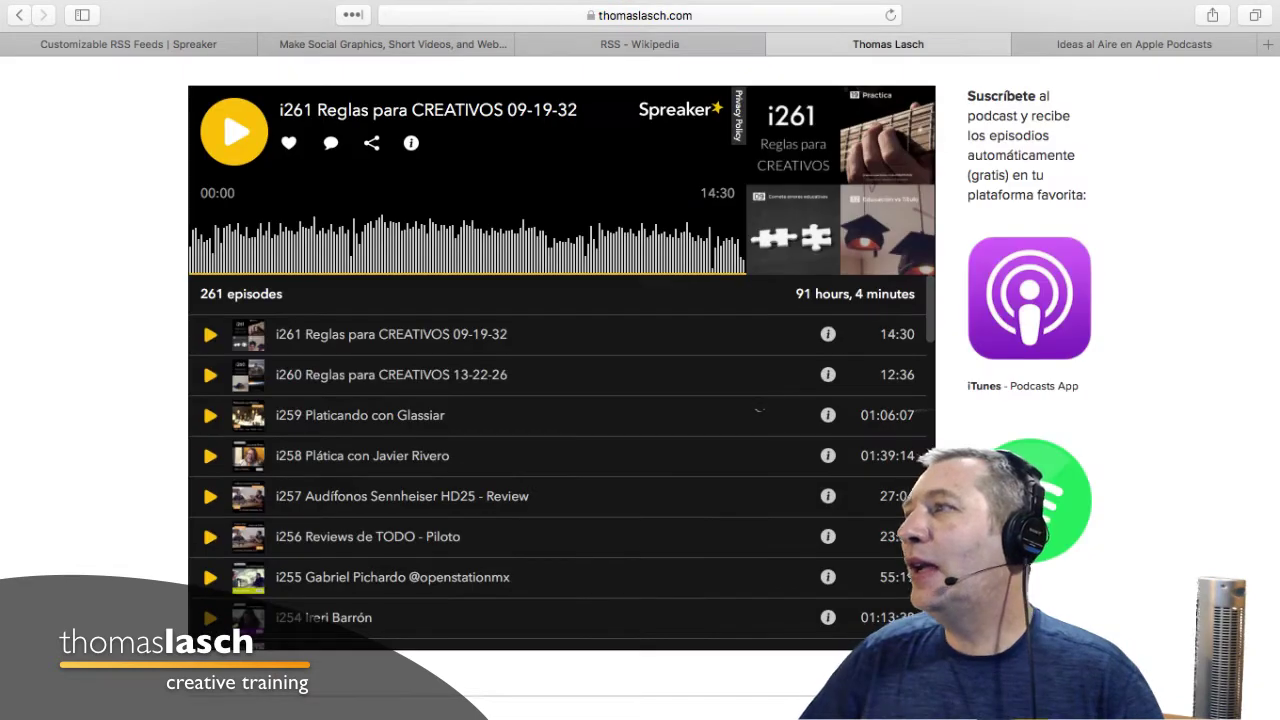
scroll(759, 410, down, 5)
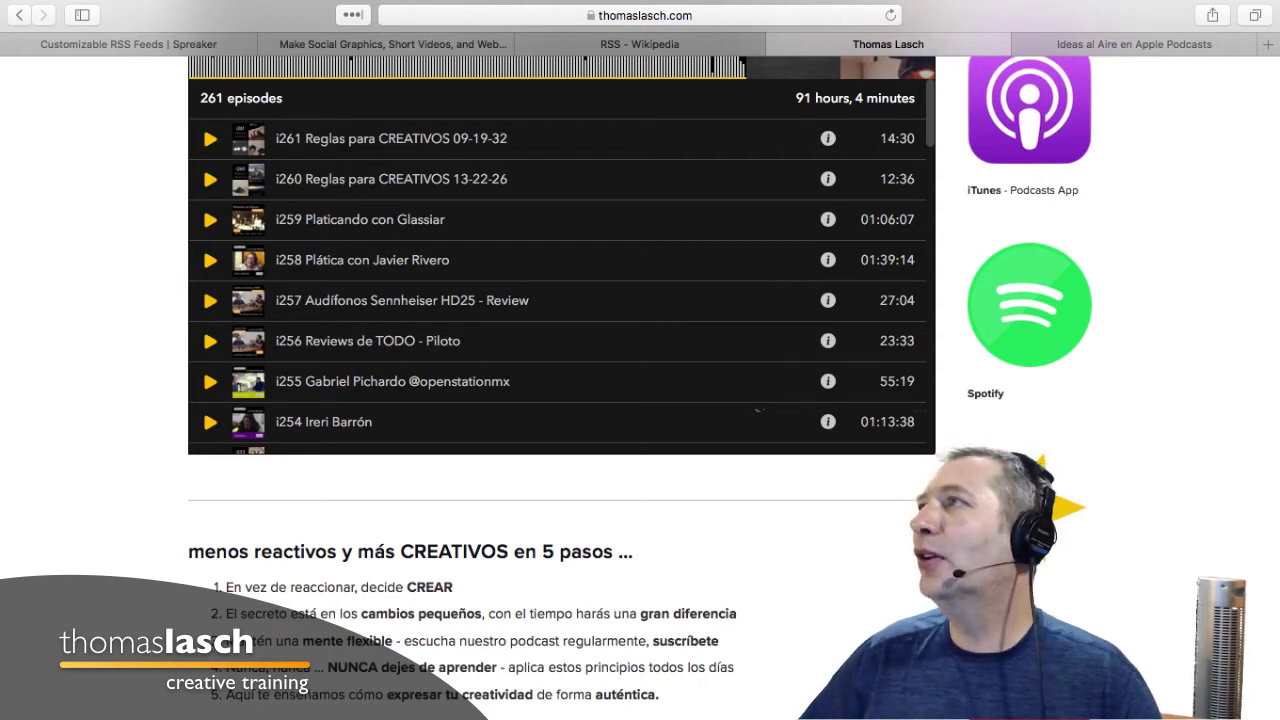
scroll(758, 408, up, 3)
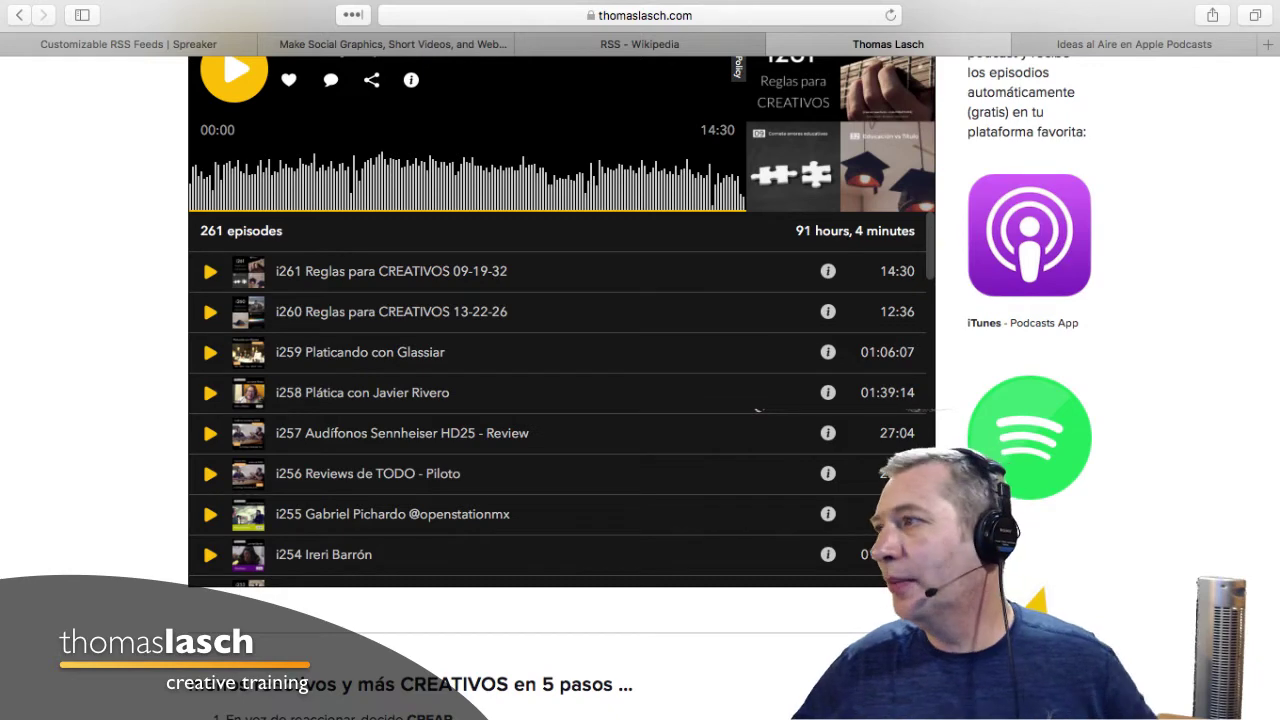
scroll(757, 409, down, 4)
scroll(759, 409, up, 2)
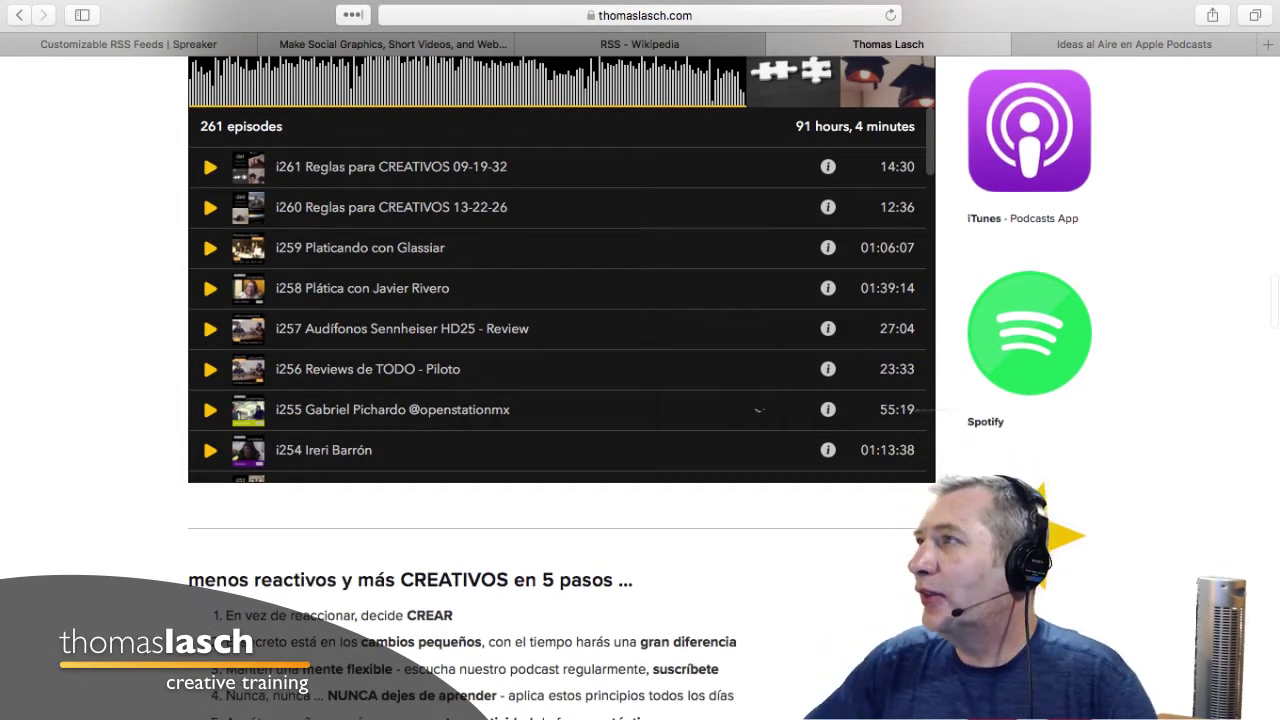
scroll(757, 409, down, 5)
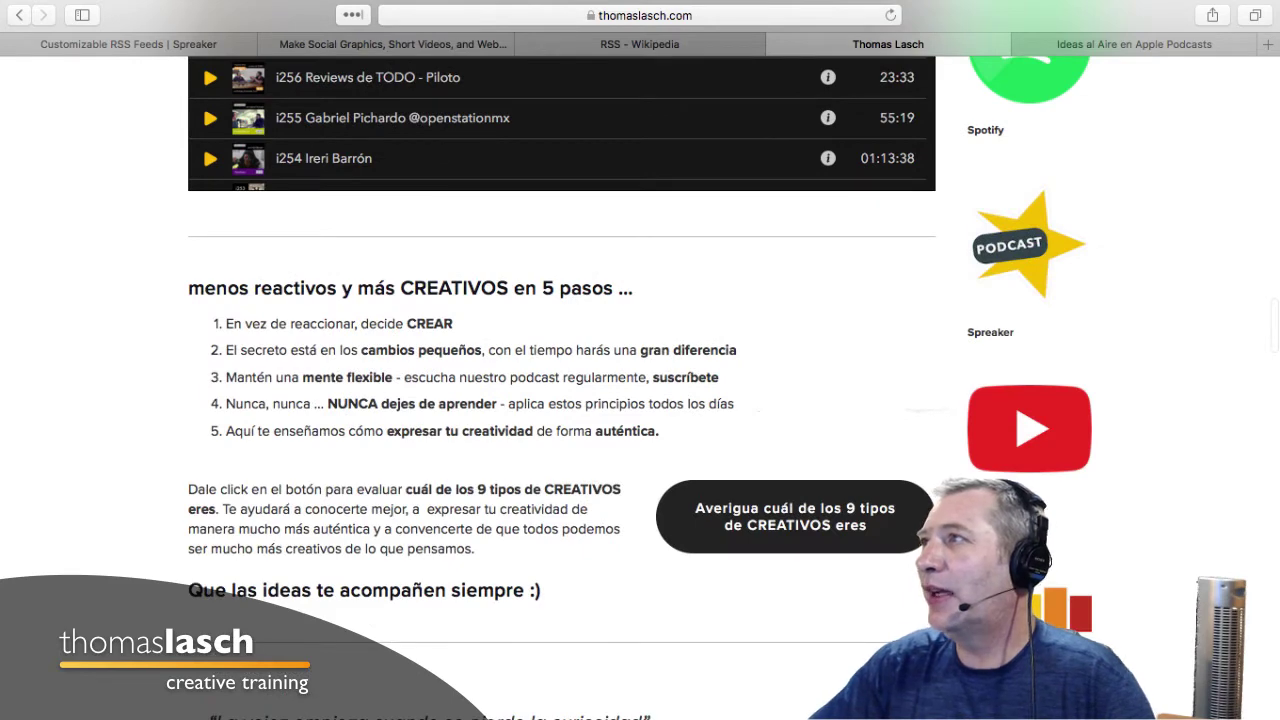
scroll(757, 409, down, 3)
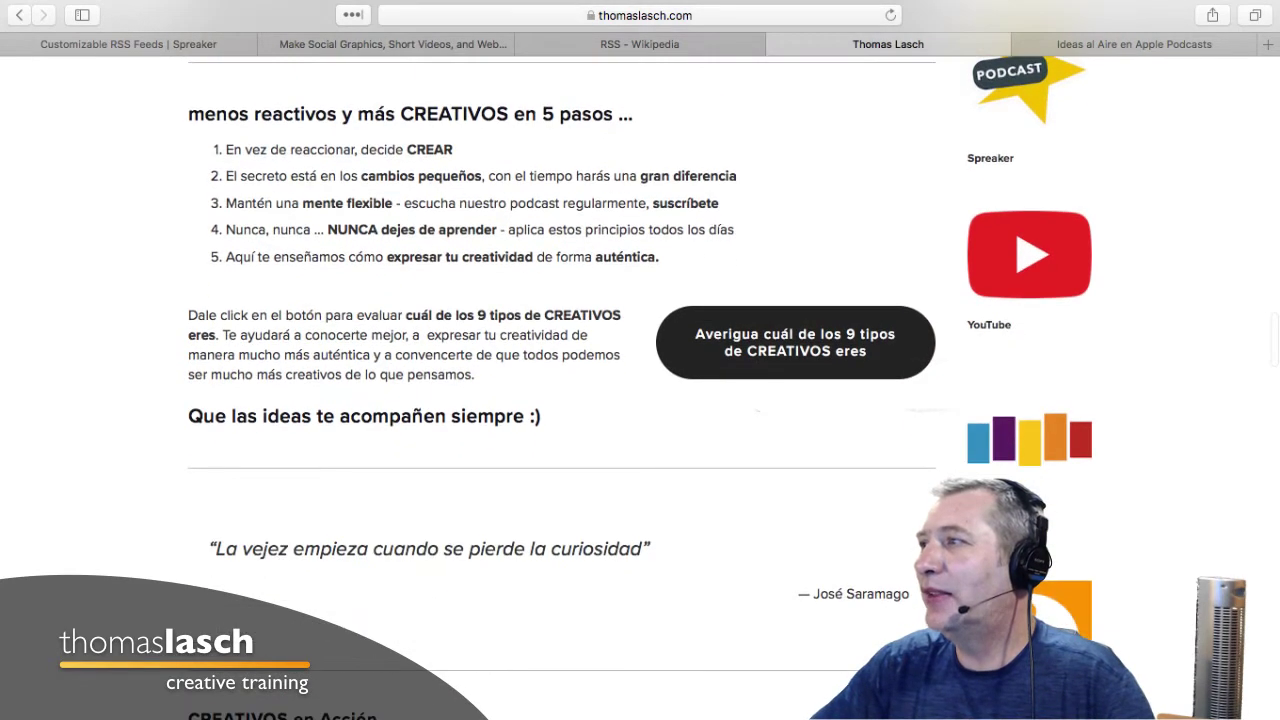
scroll(757, 409, down, 7)
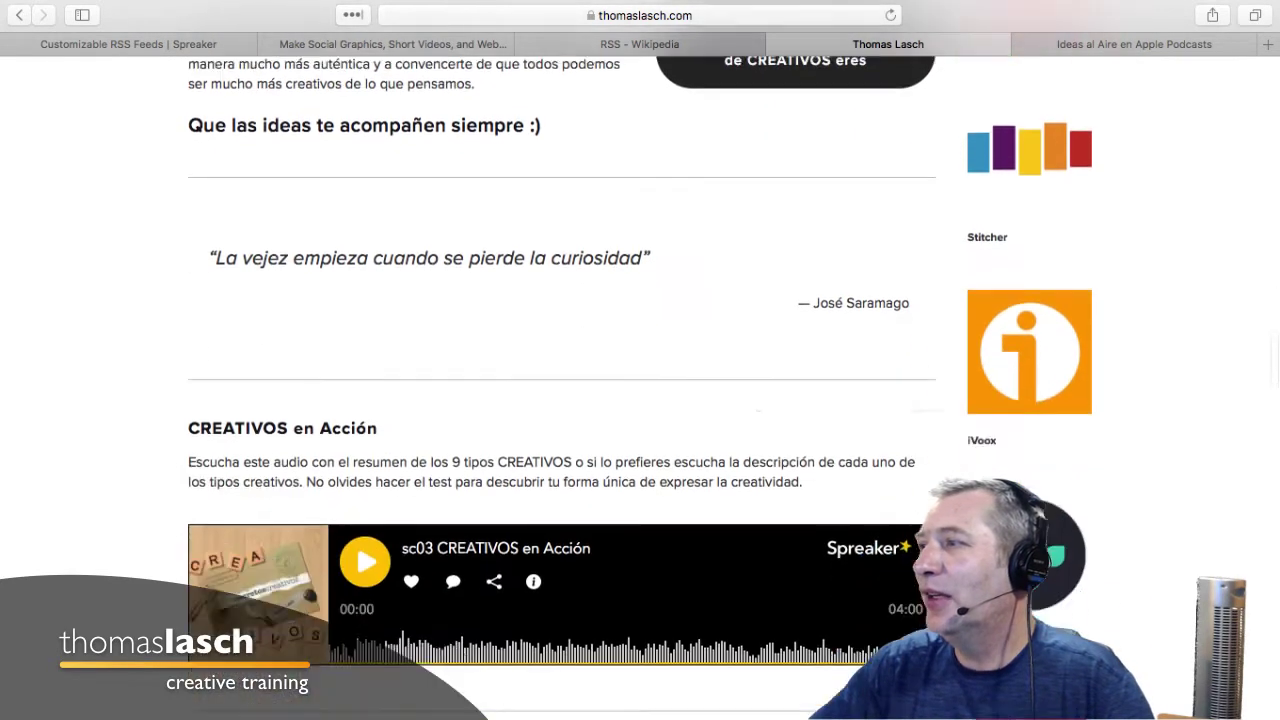
scroll(757, 409, down, 1)
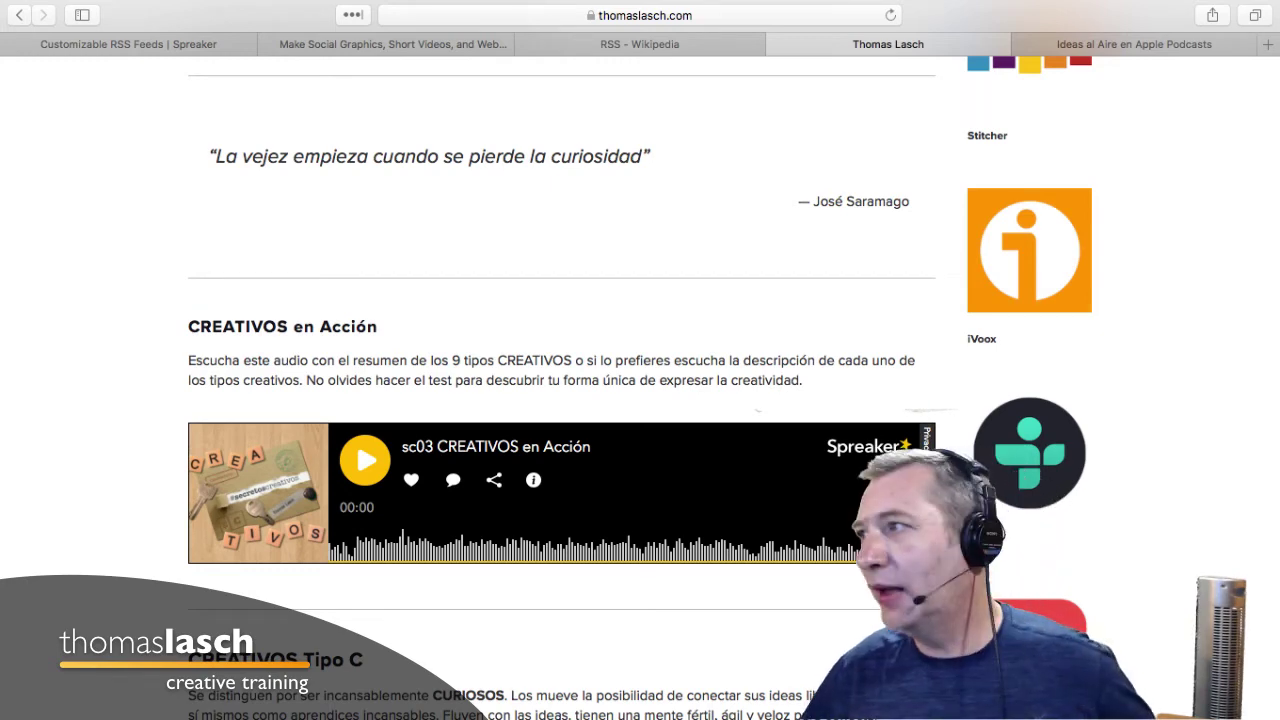
Look over the embedded Spreaker players for the CREATIVOS en Acción, Tipo C, Tipo R and Tipo E audio summaries on the website.
scroll(560, 390, down, 10)
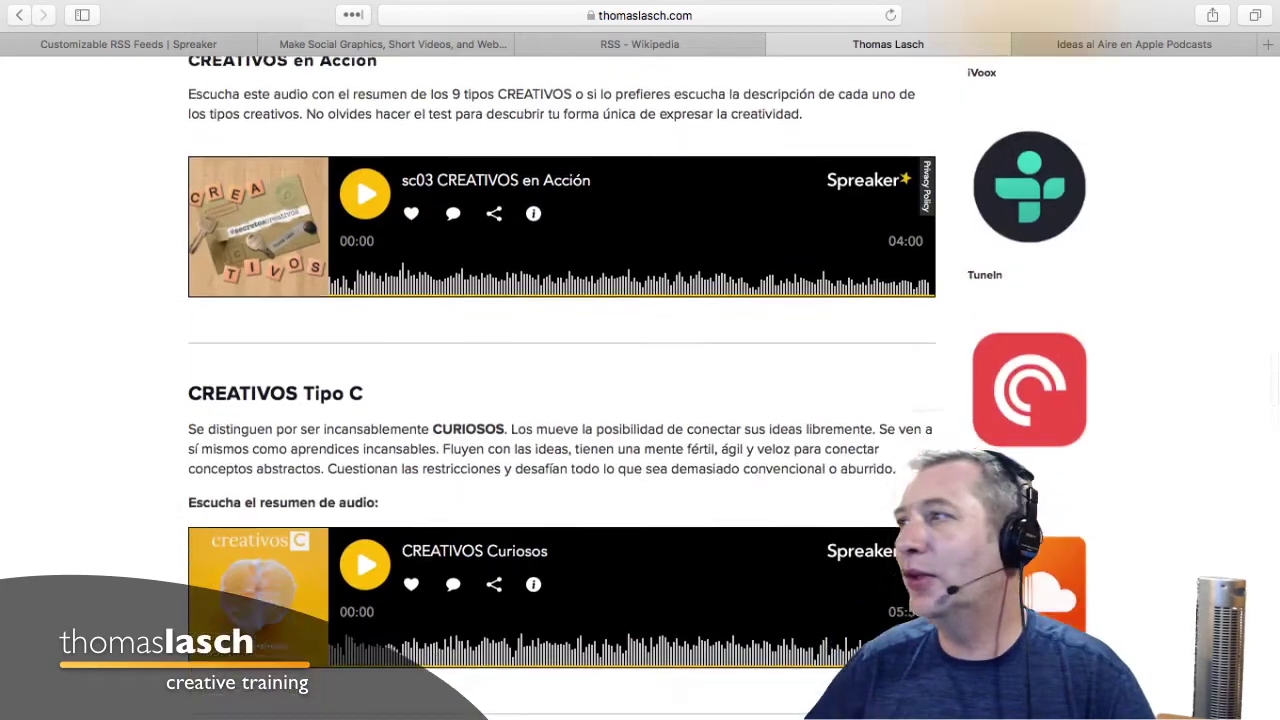
scroll(759, 410, up, 10)
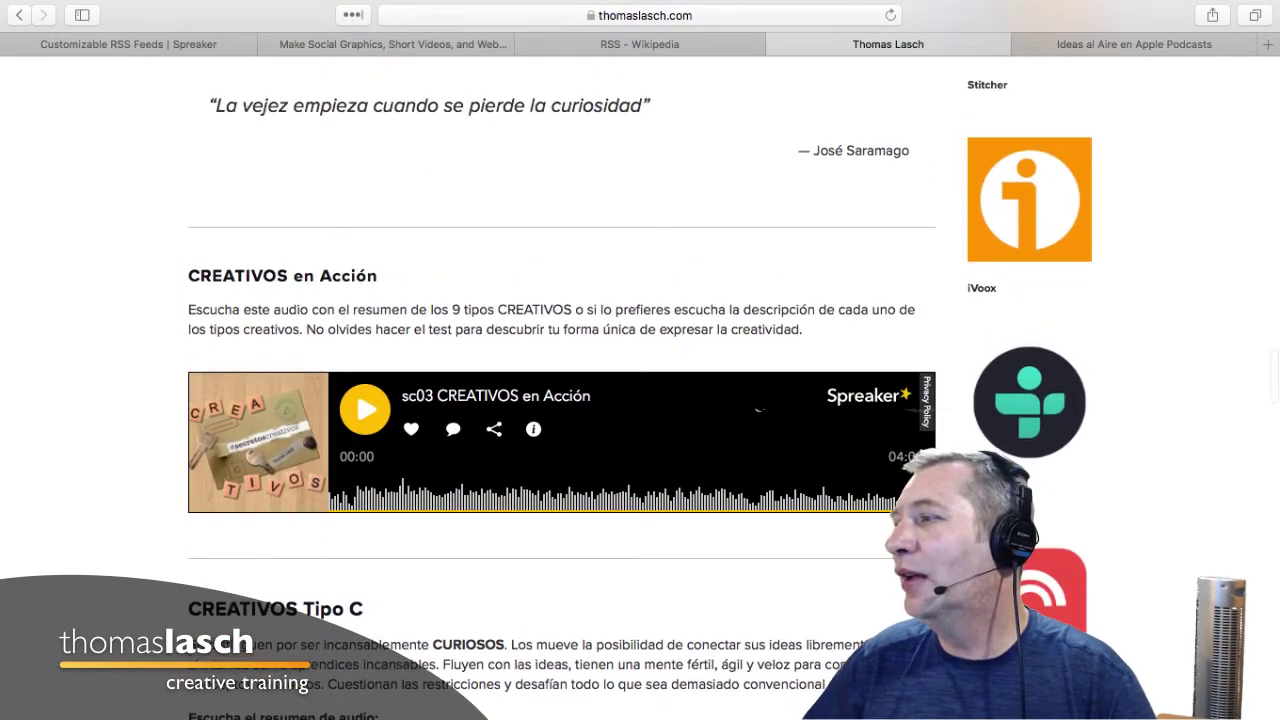
scroll(759, 410, down, 10)
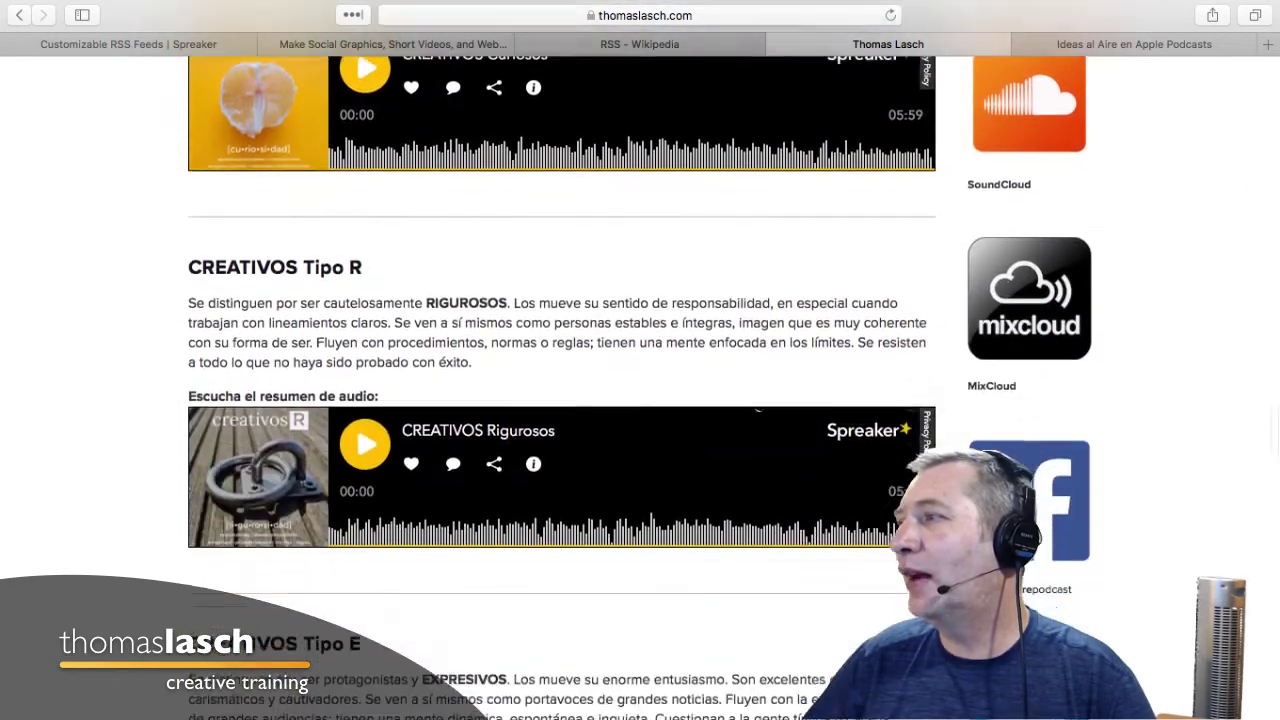
scroll(759, 409, down, 2)
scroll(759, 410, down, 5)
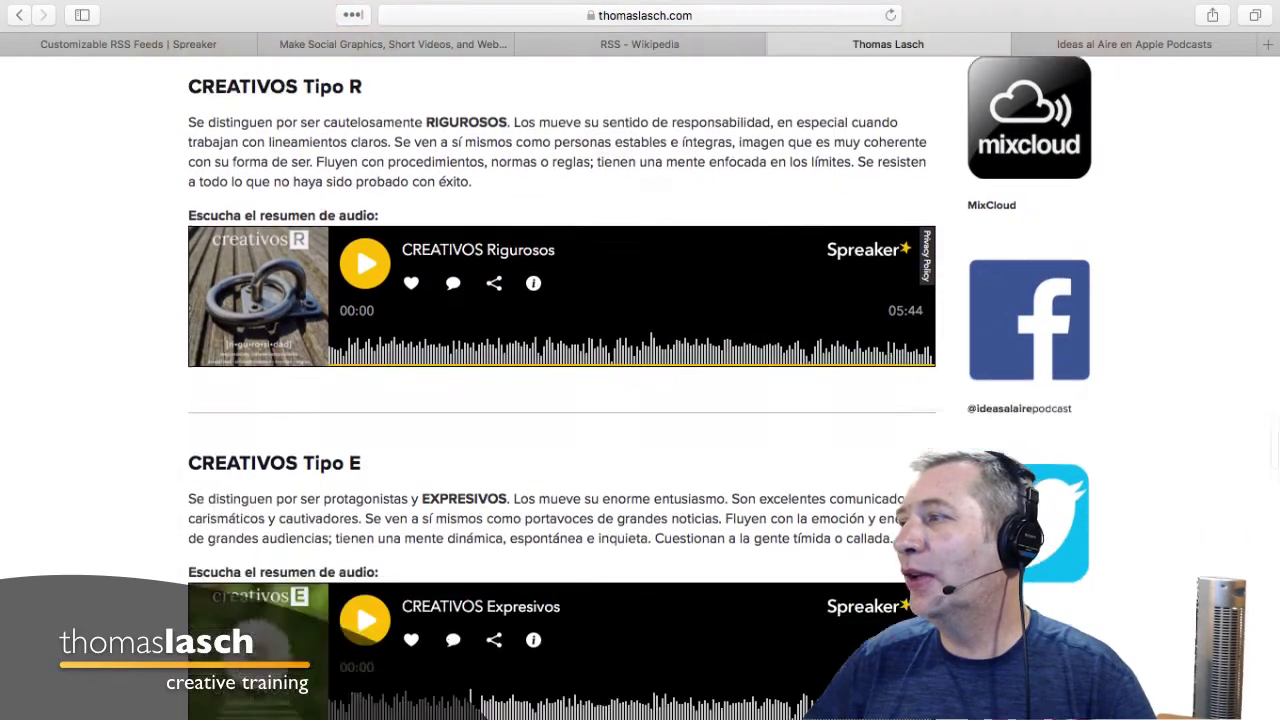
scroll(759, 409, up, 20)
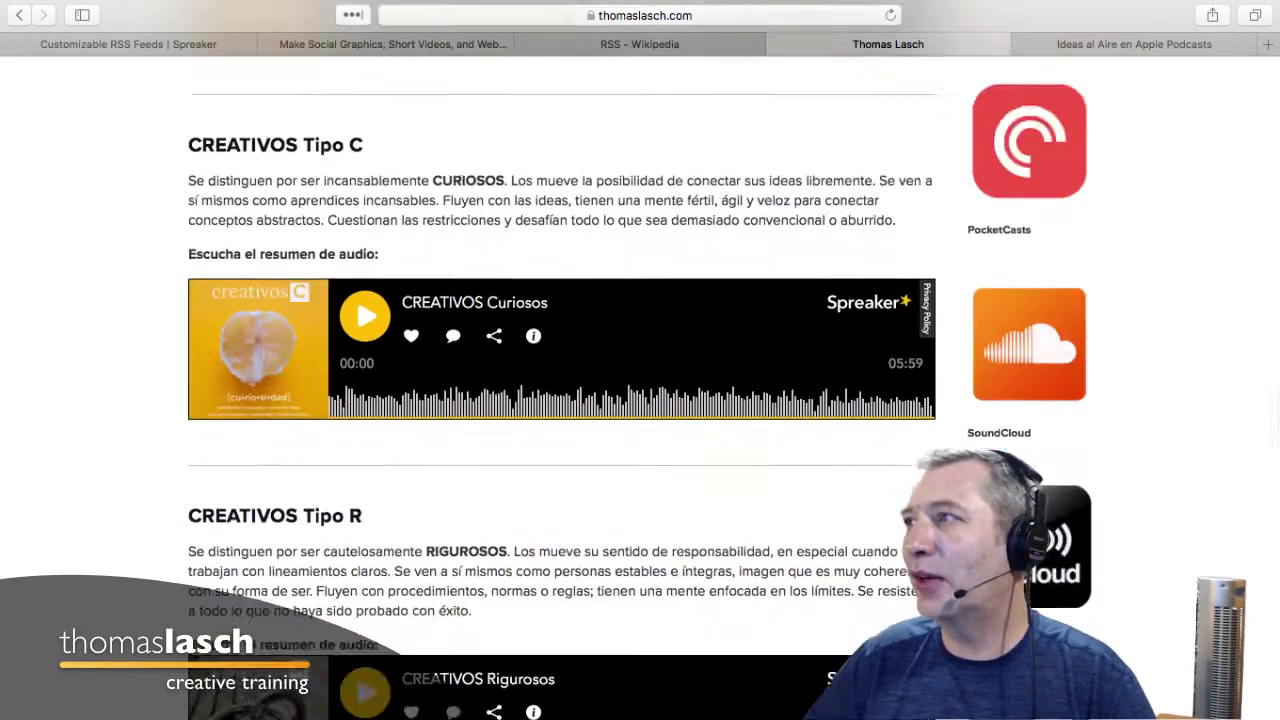
scroll(759, 409, down, 15)
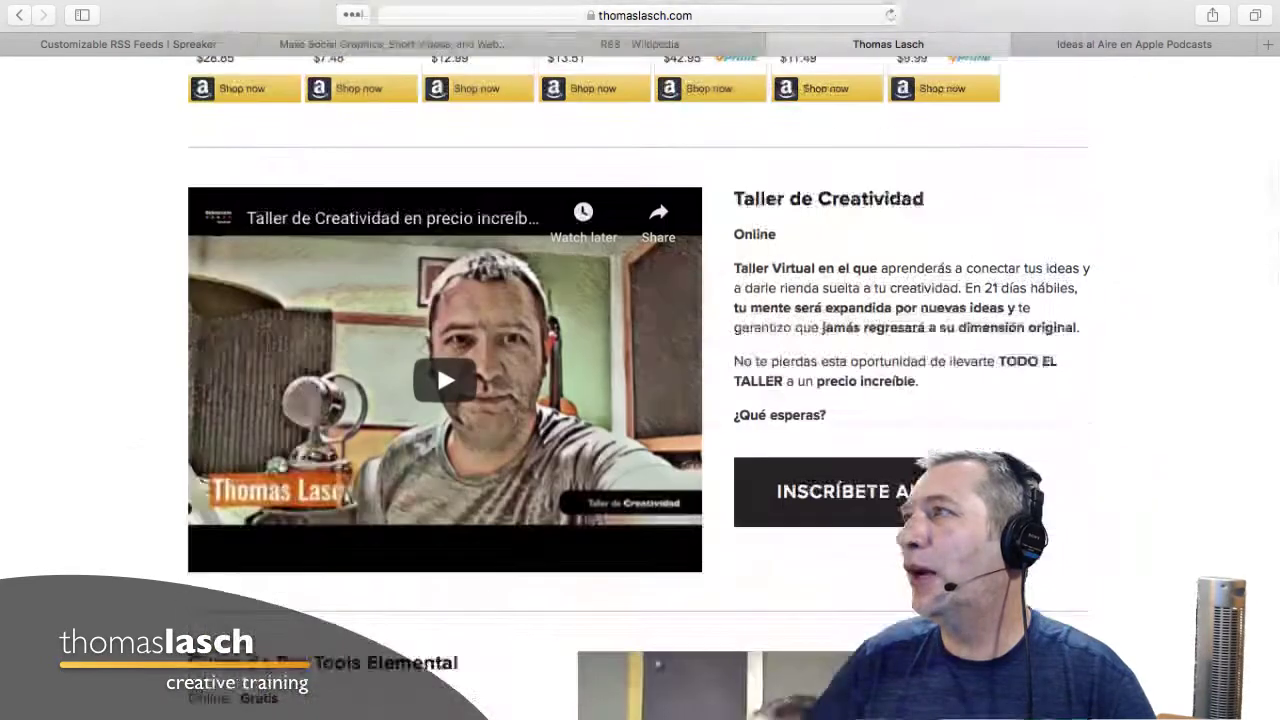
scroll(757, 408, up, 6)
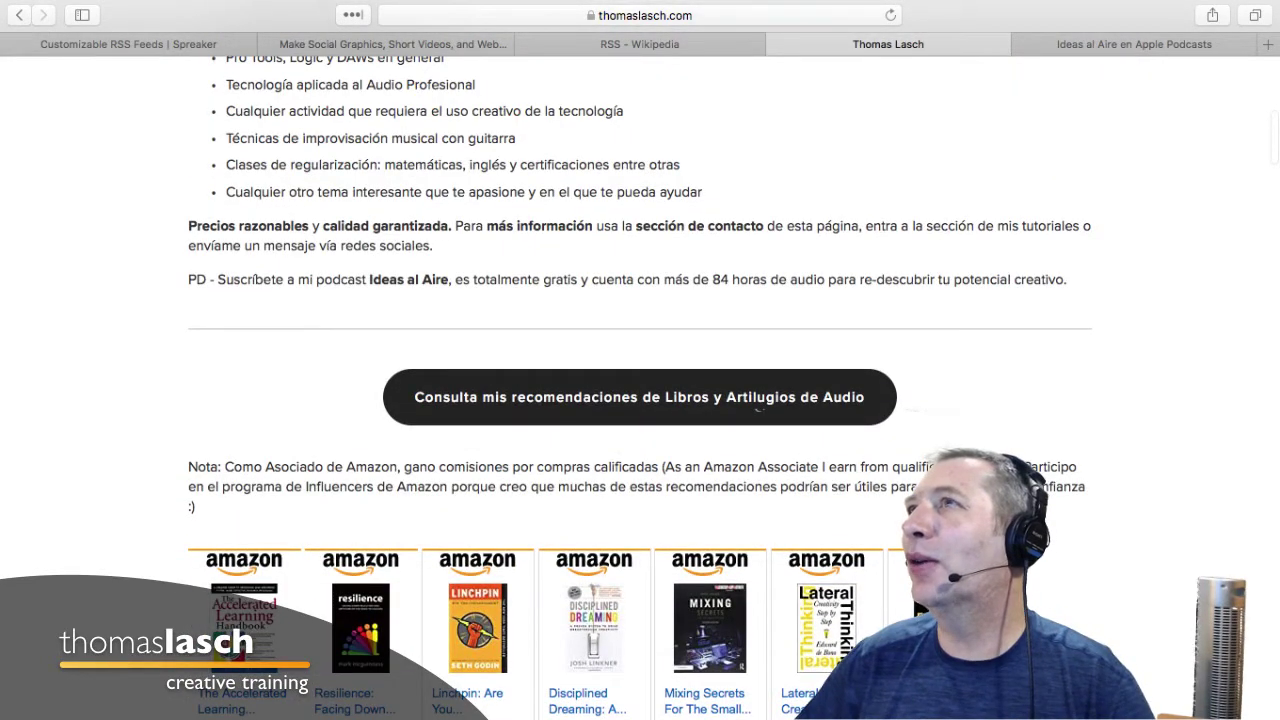
Switch back to Spreaker and open the Profile Data settings from the account's own profile page.
click(390, 44)
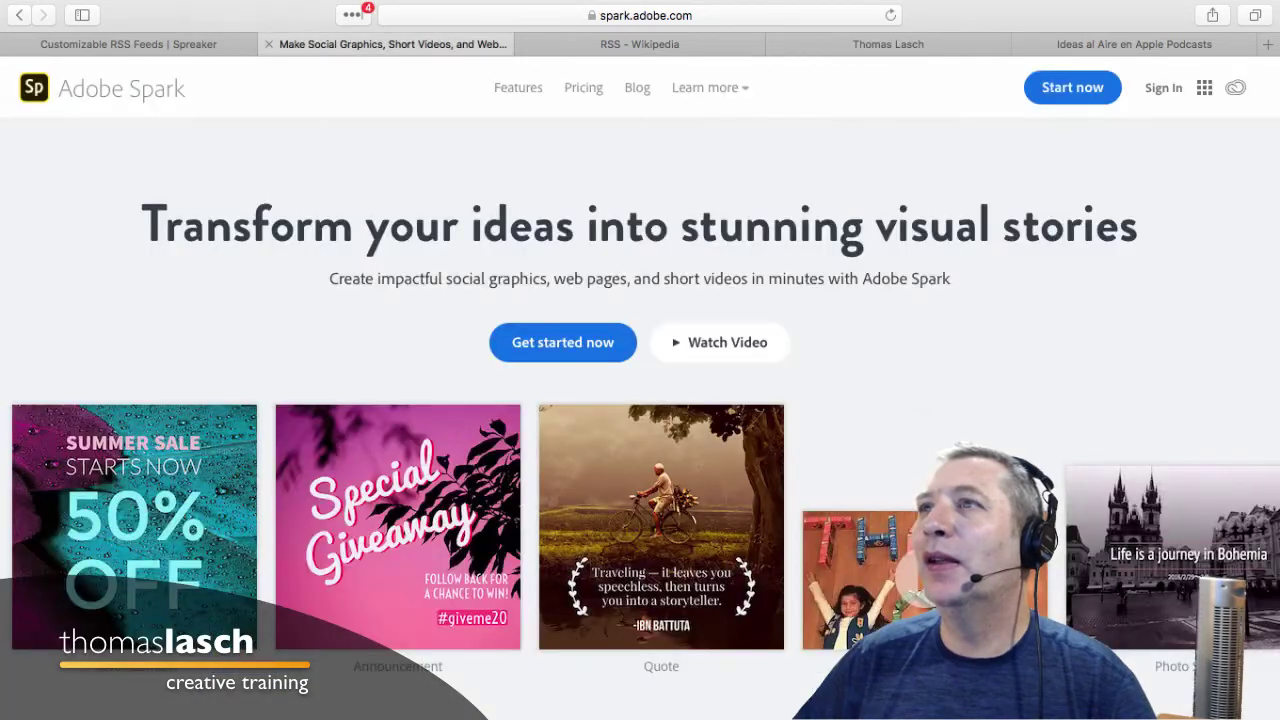
click(128, 44)
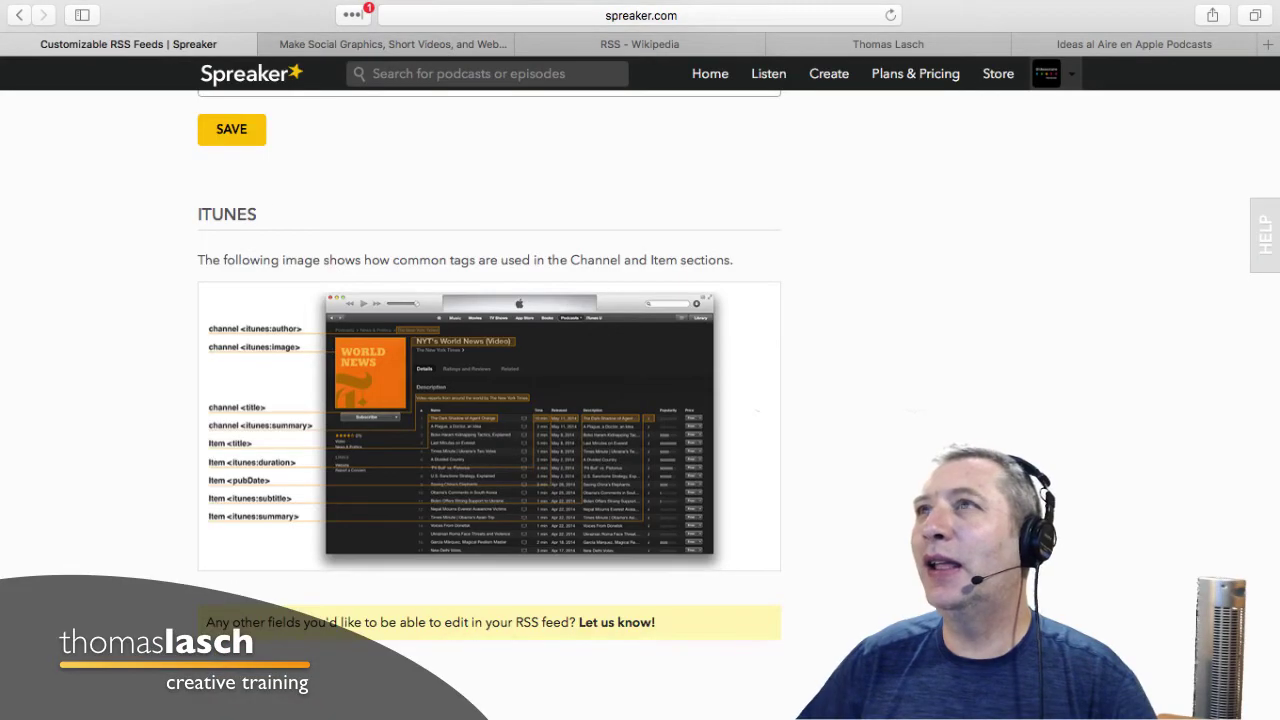
scroll(490, 400, up, 20)
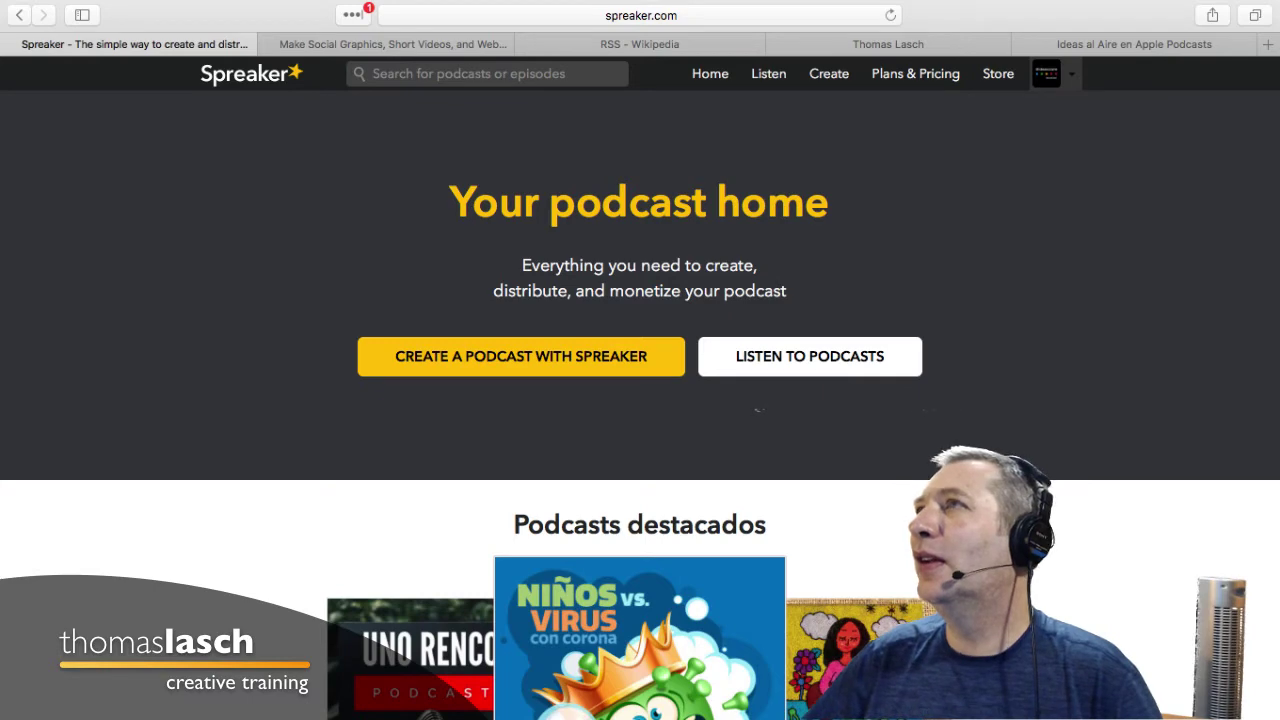
click(709, 74)
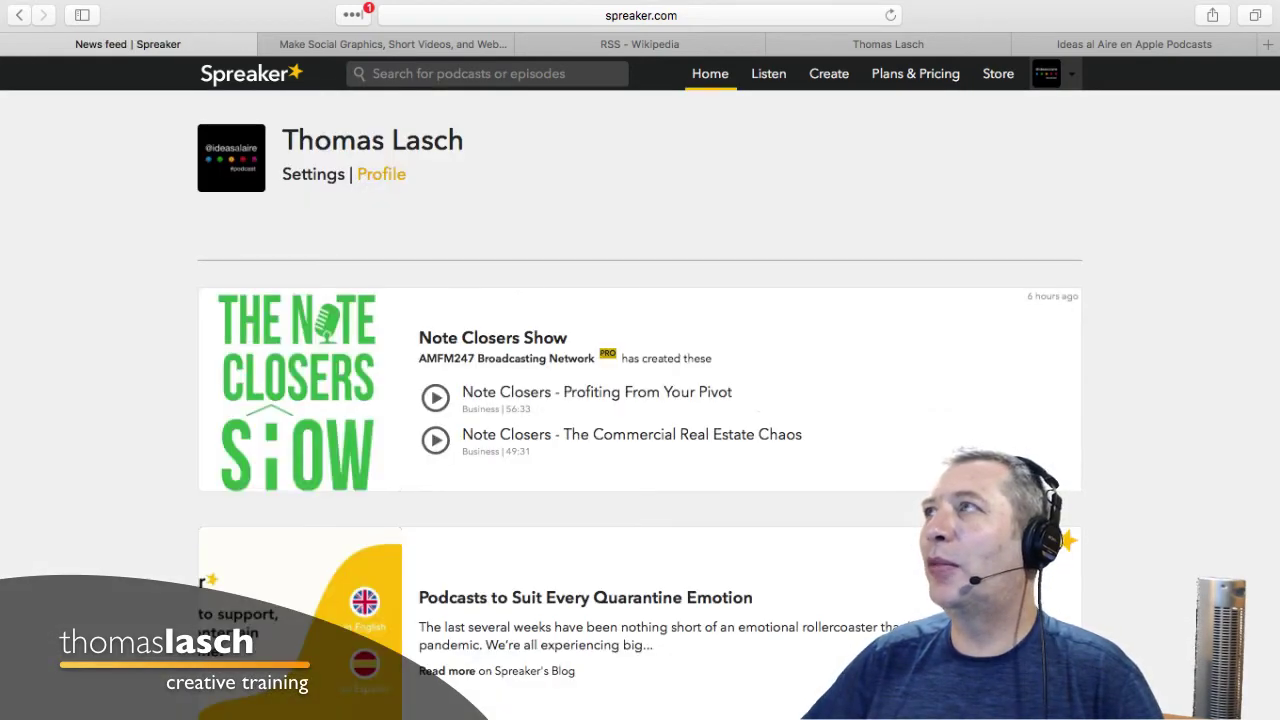
click(381, 174)
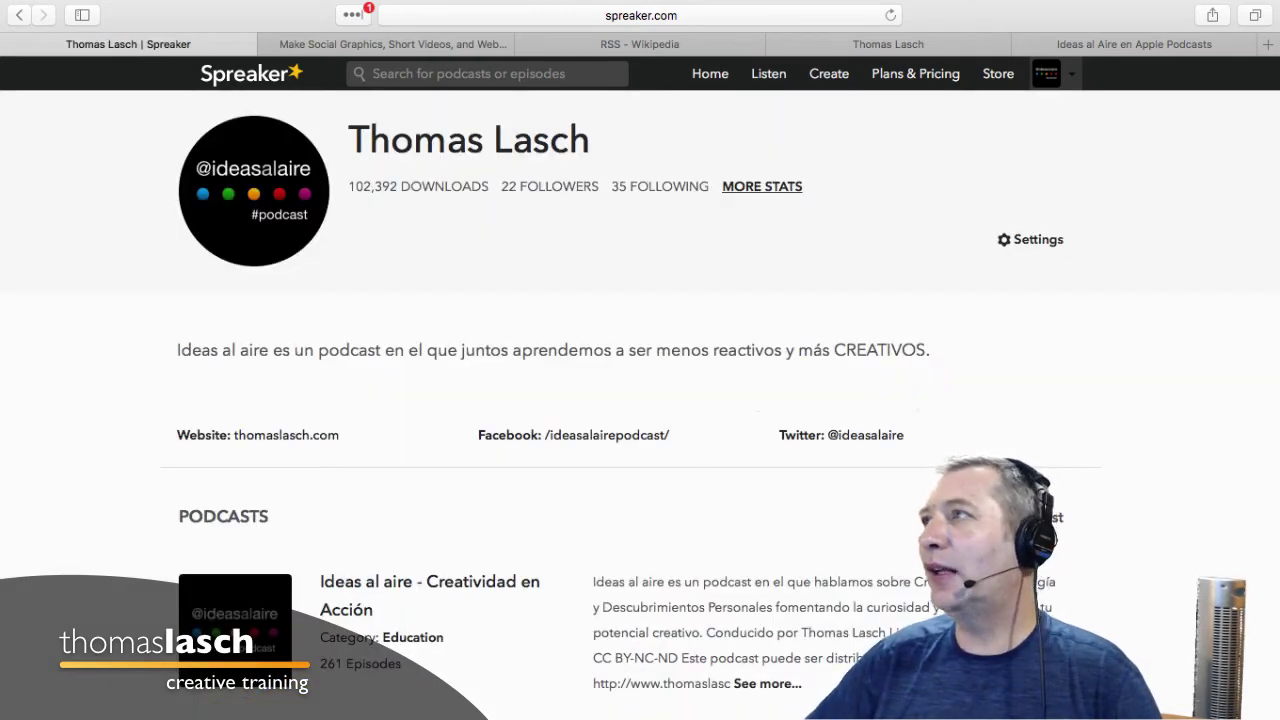
click(1038, 239)
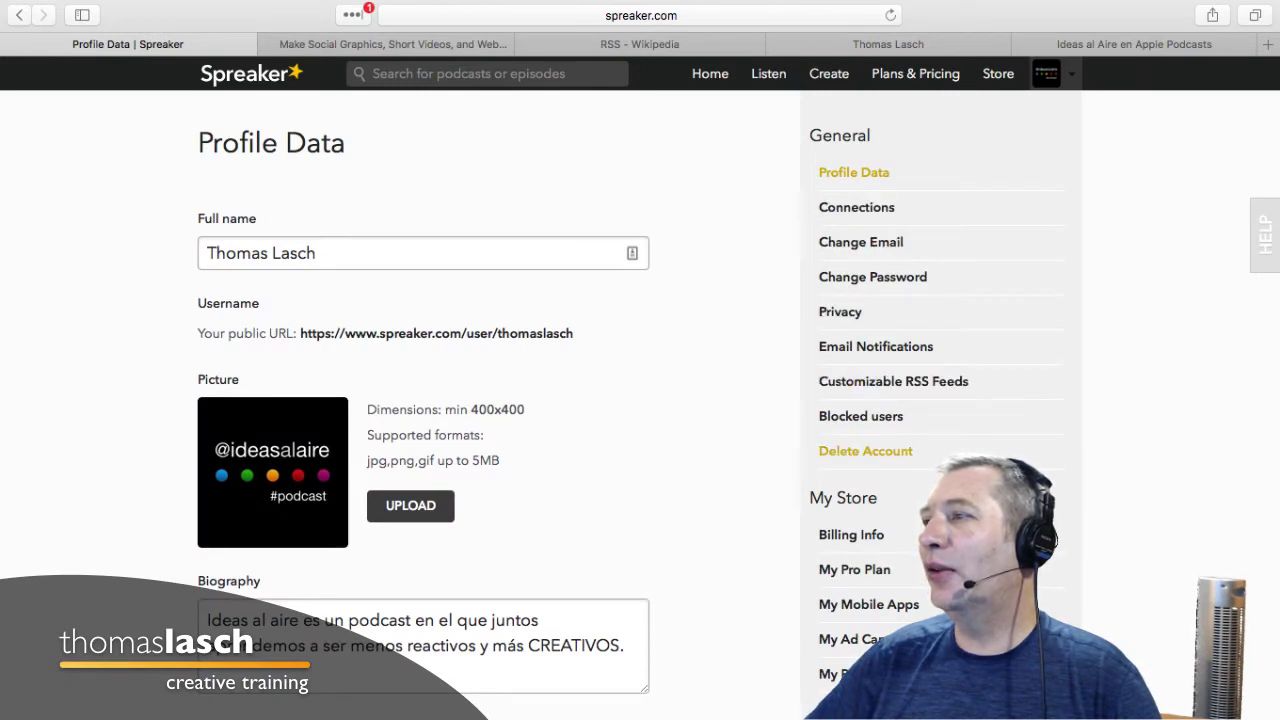
Open the account's Connections settings and review the social networks connected for automatic episode sharing.
click(856, 207)
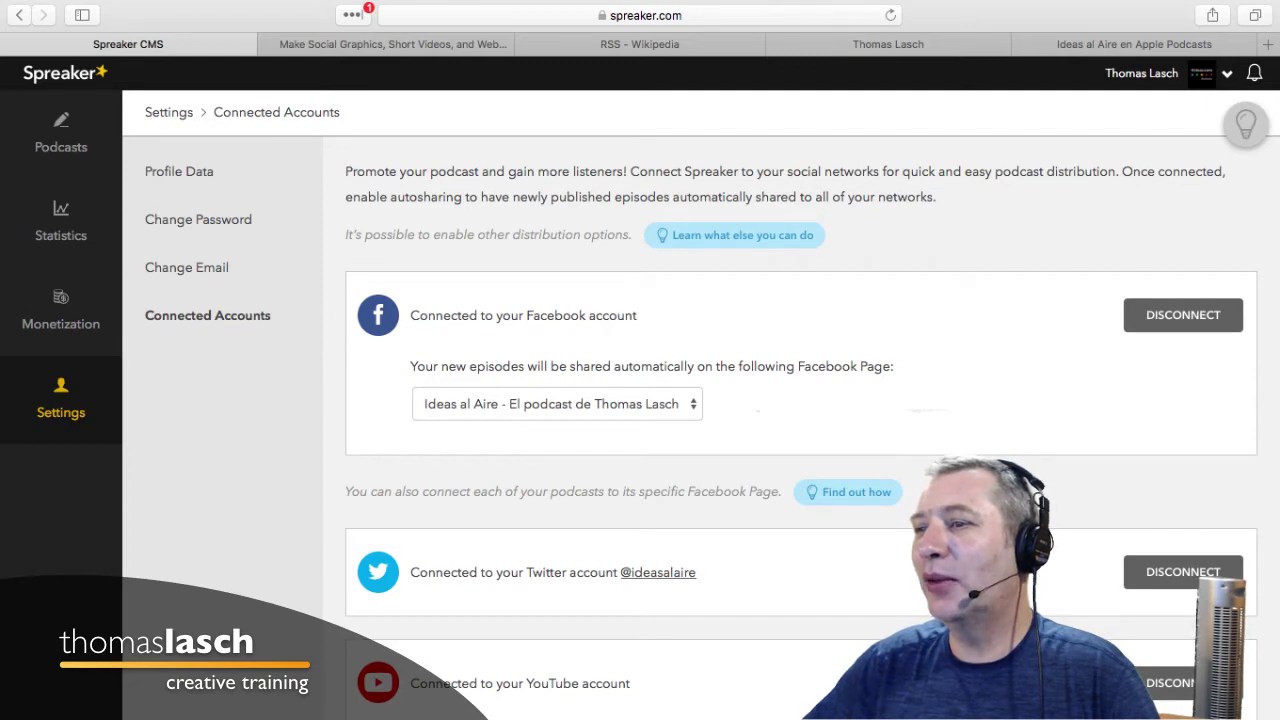
scroll(800, 400, down, 3)
scroll(800, 400, up, 3)
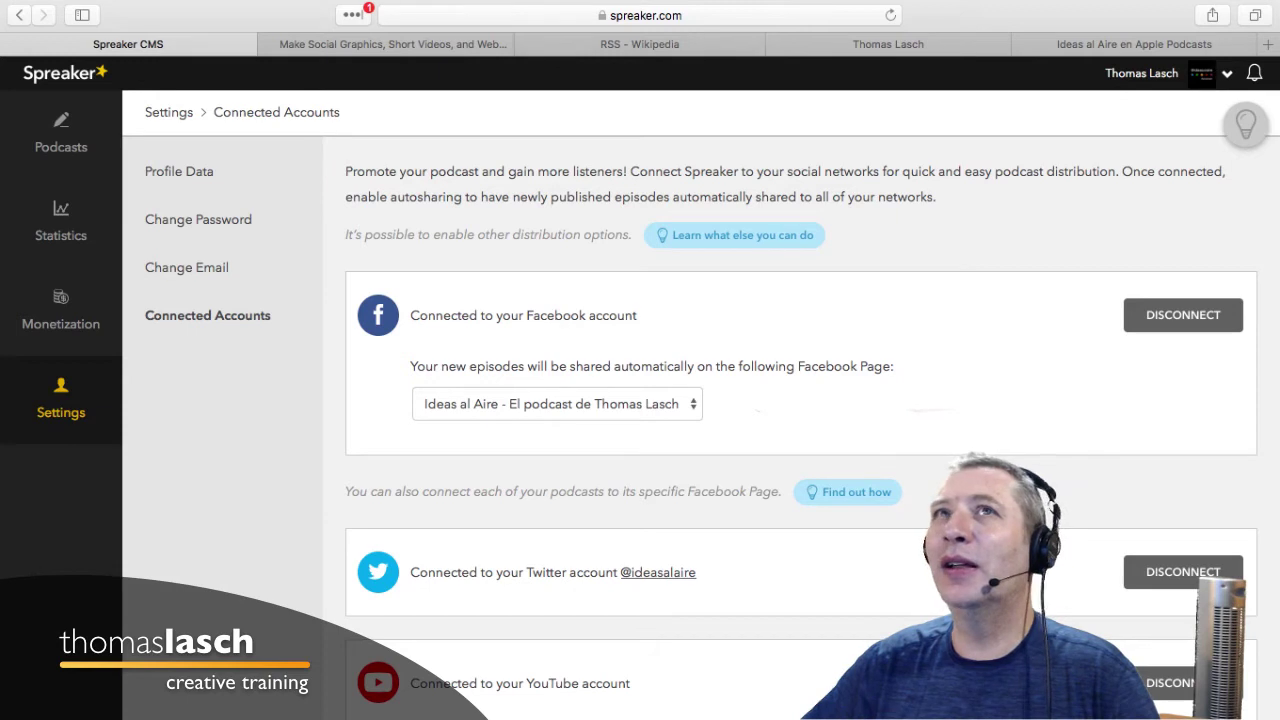
Go to the podcast overview, start a new episode upload and choose Ideas al aire - Creatividad en Acción as its podcast.
click(19, 15)
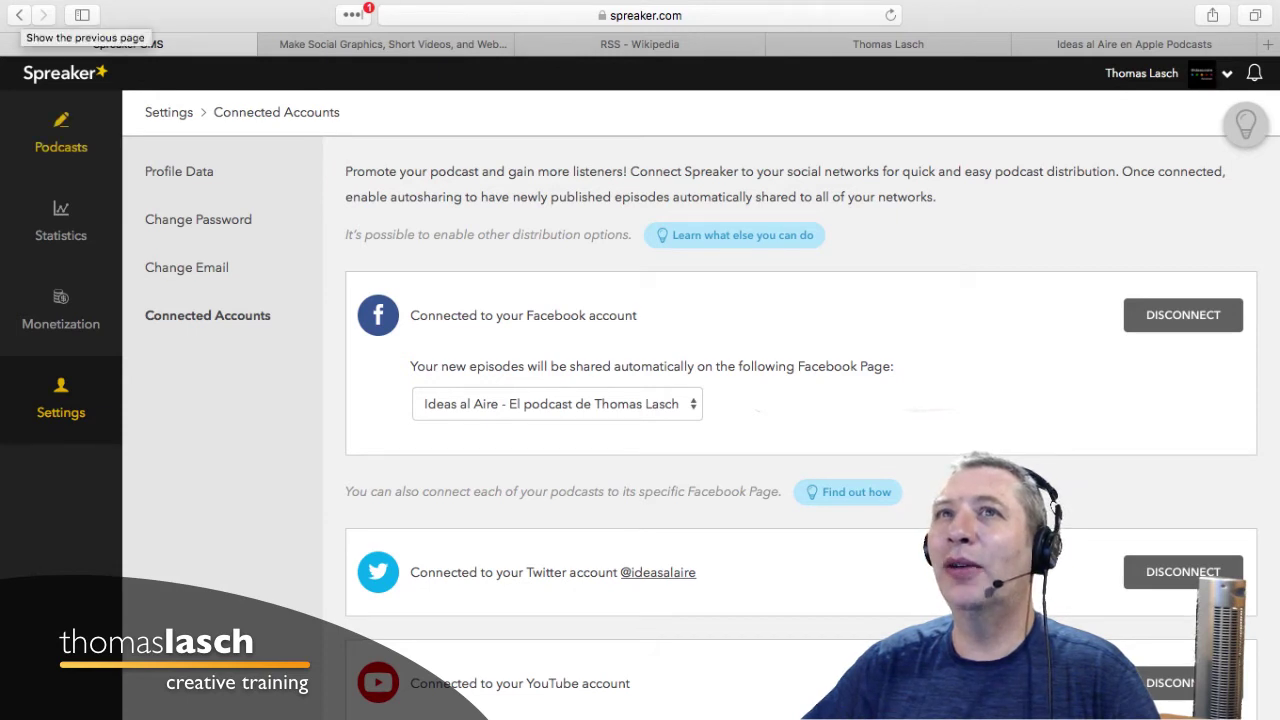
mouse_move(759, 408)
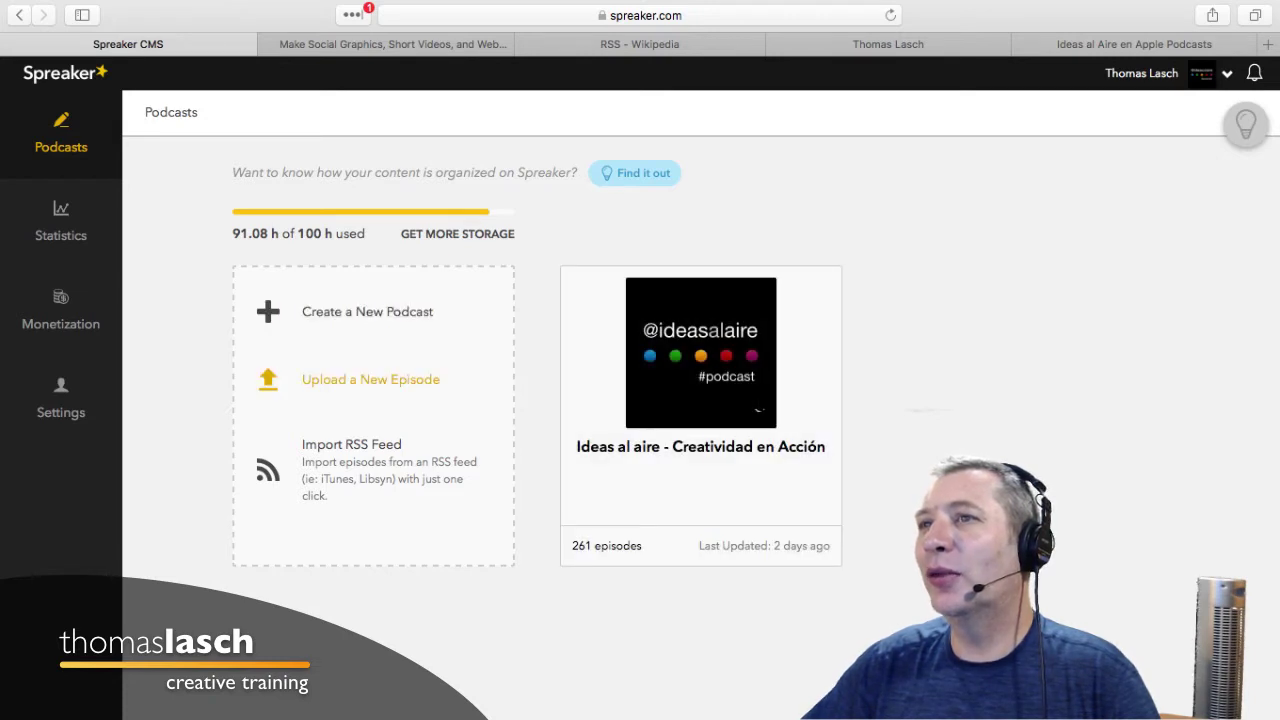
click(370, 379)
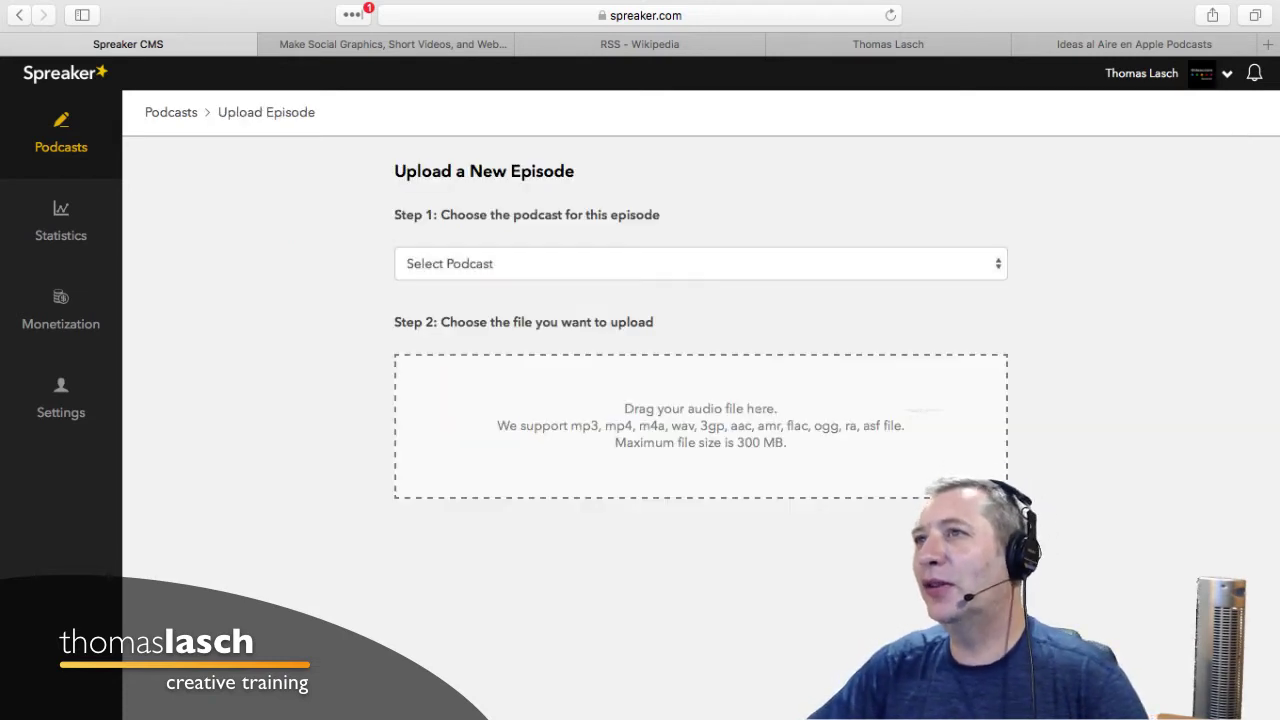
click(700, 264)
click(508, 294)
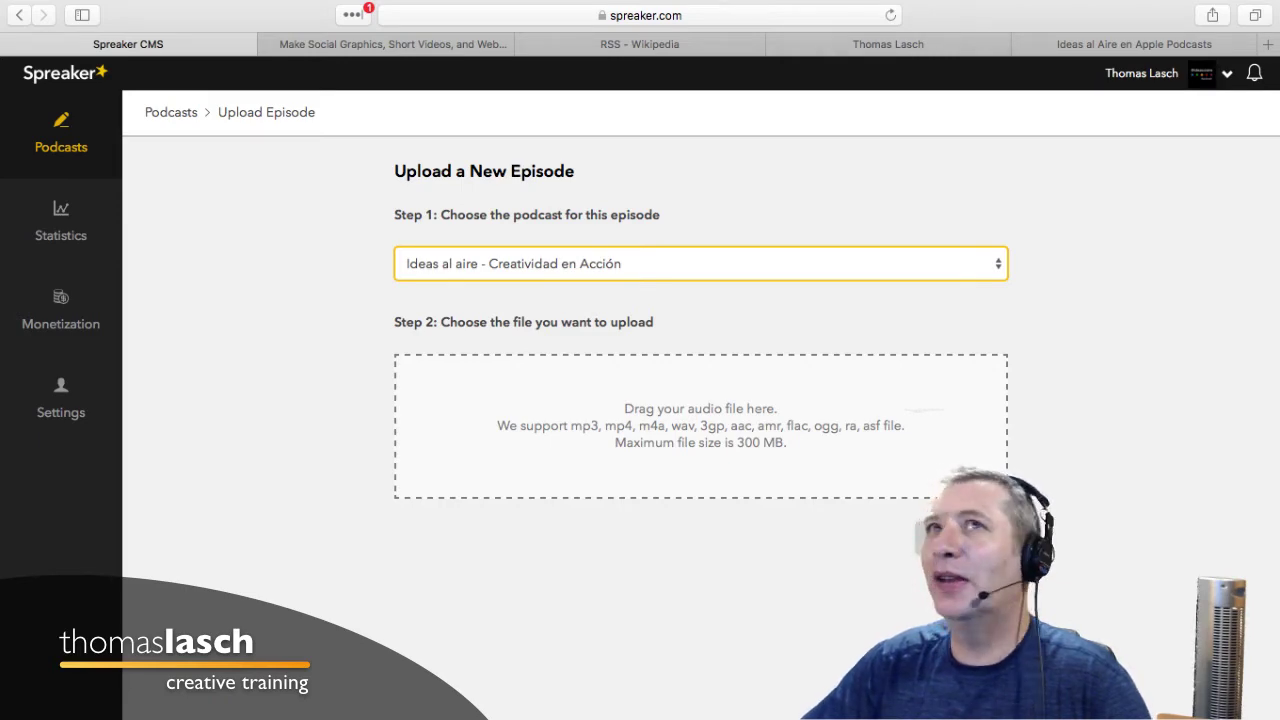
Take the browser out of full screen and add i260 Reglas para CREATIVOS 13-22-26.mp3 from the desktop as the episode's upload file.
mouse_move(140, 2)
click(56, 36)
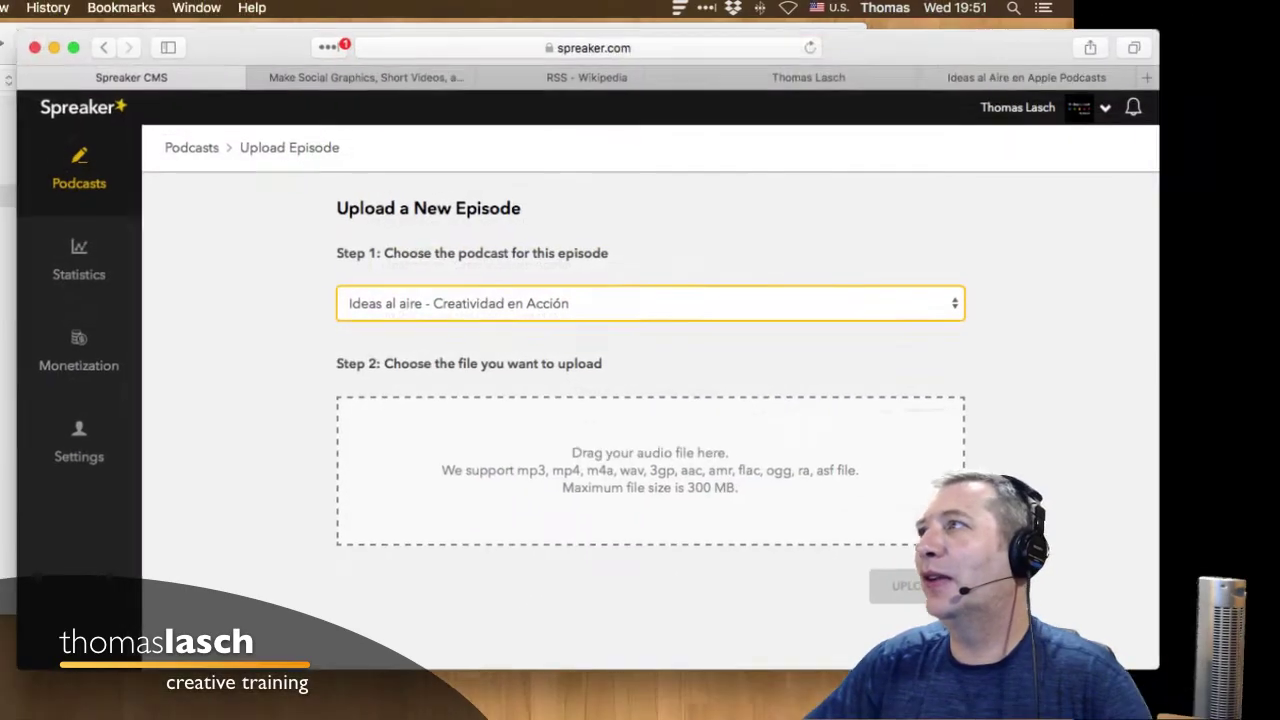
drag(960, 470, 590, 470)
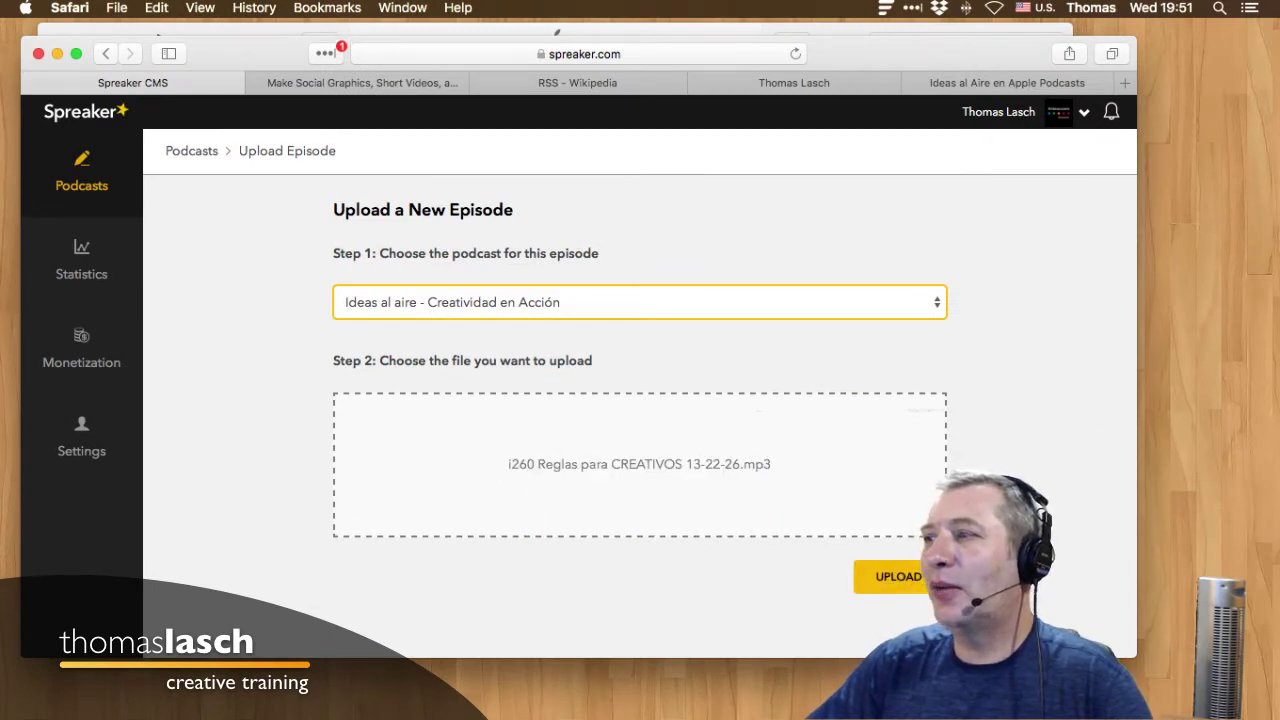
Start the episode upload and fill in its description with the podcast blurb, Creative Commons licence terms and the music credits.
click(860, 576)
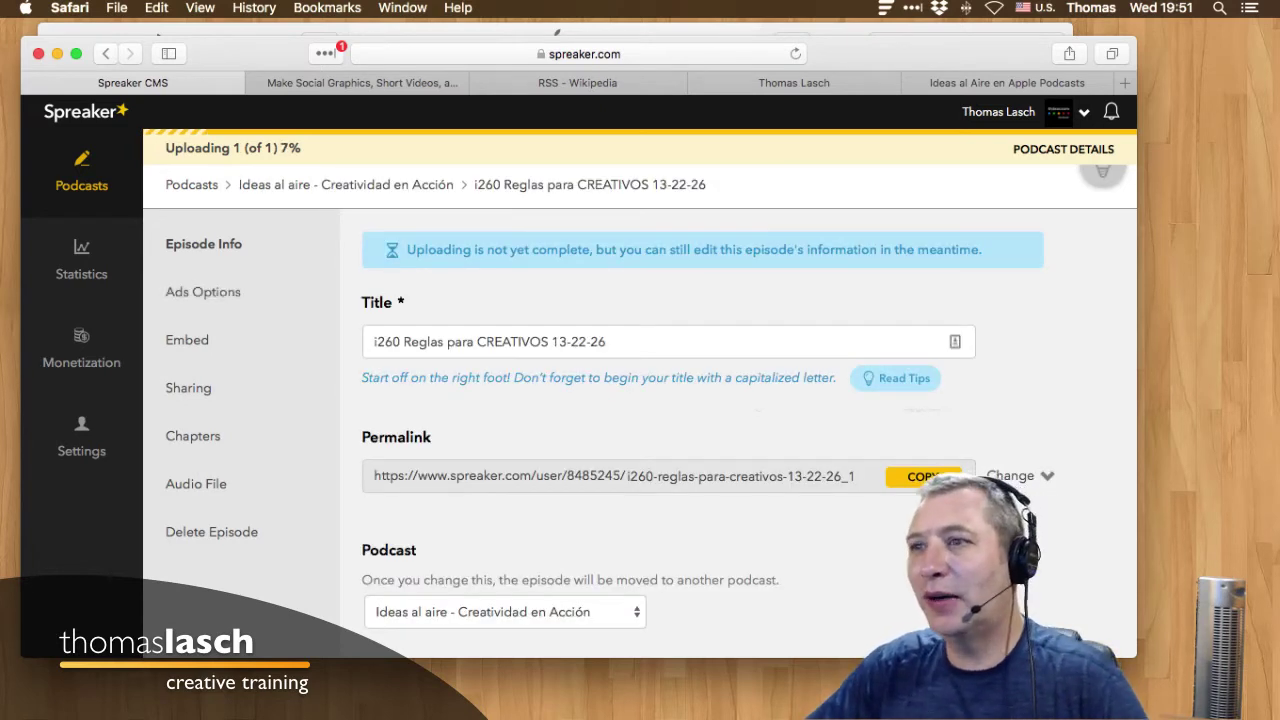
scroll(640, 410, down, 12)
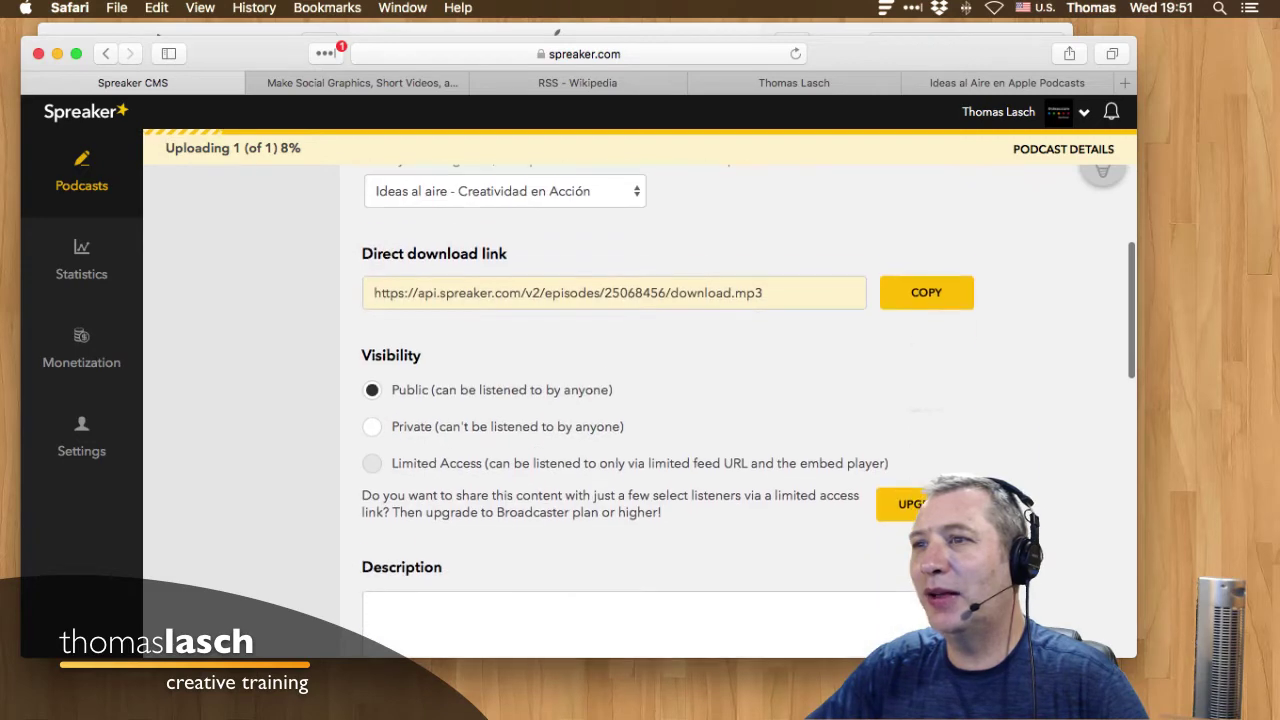
click(374, 486)
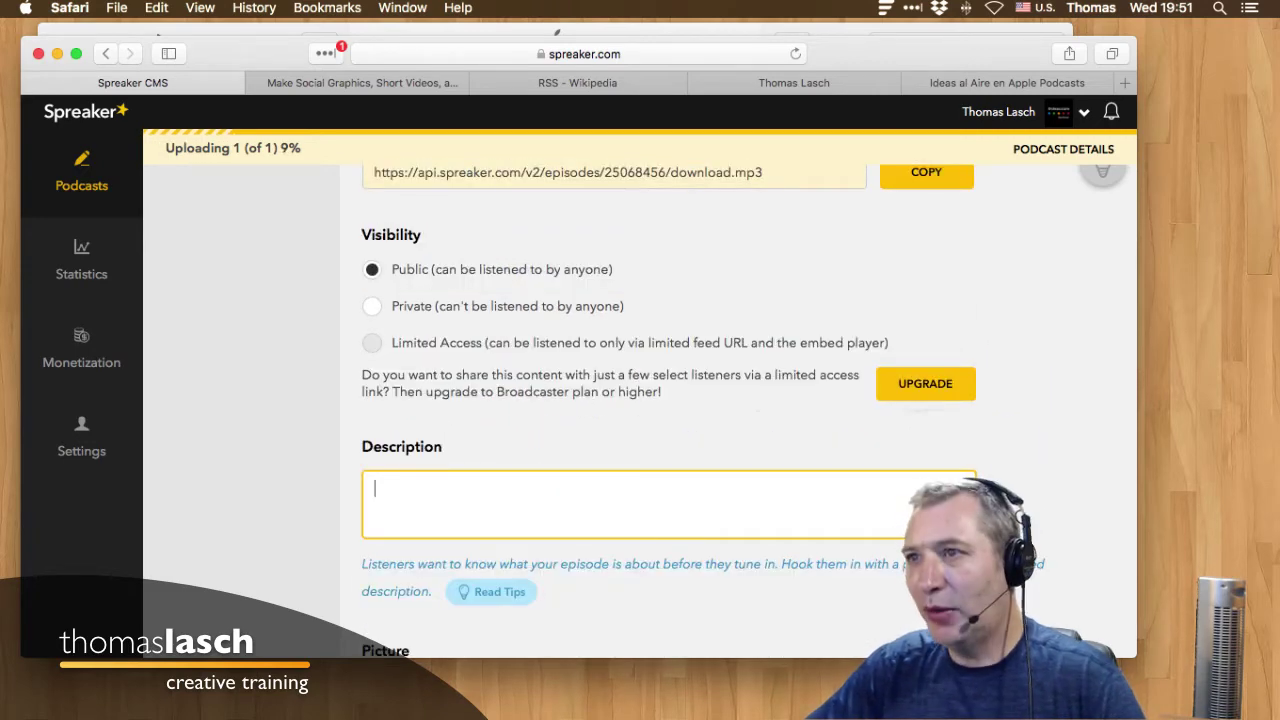
text(Músicas usadas en estos episodios:Lunatic Morse - Thomas Lasch North Sea - Silent Partner YouTube Audio Library)
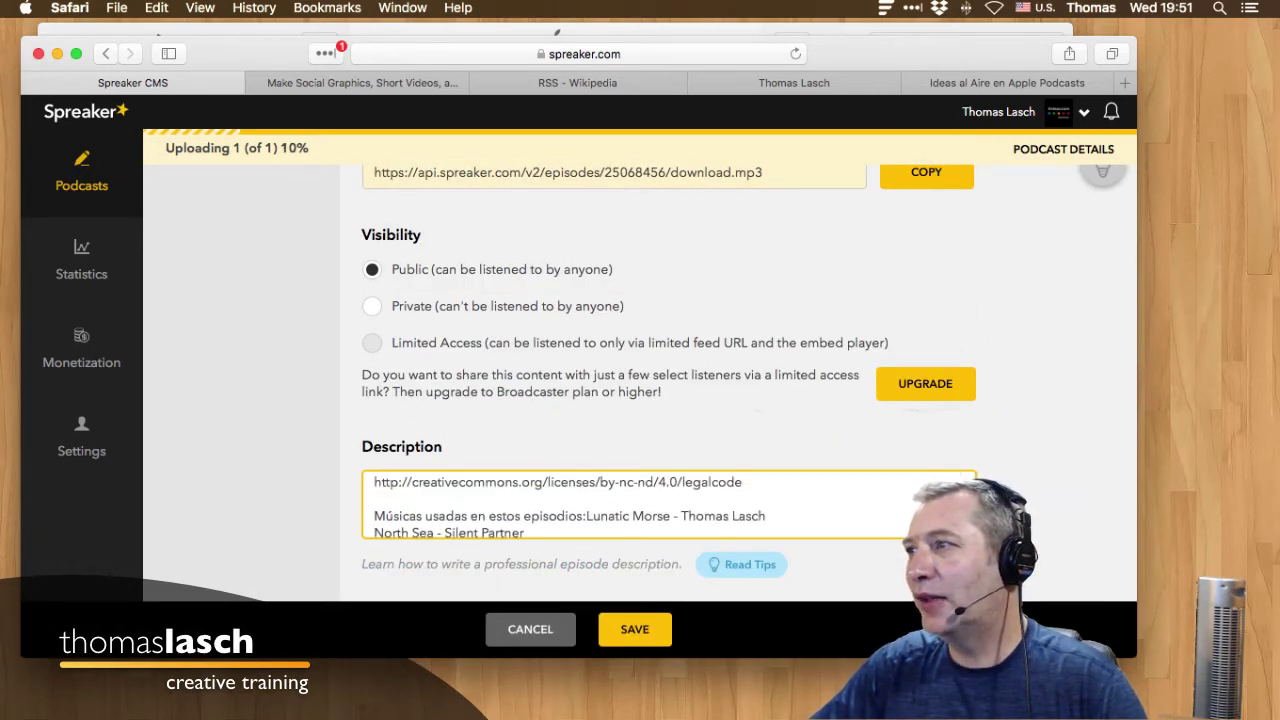
scroll(640, 400, up, 12)
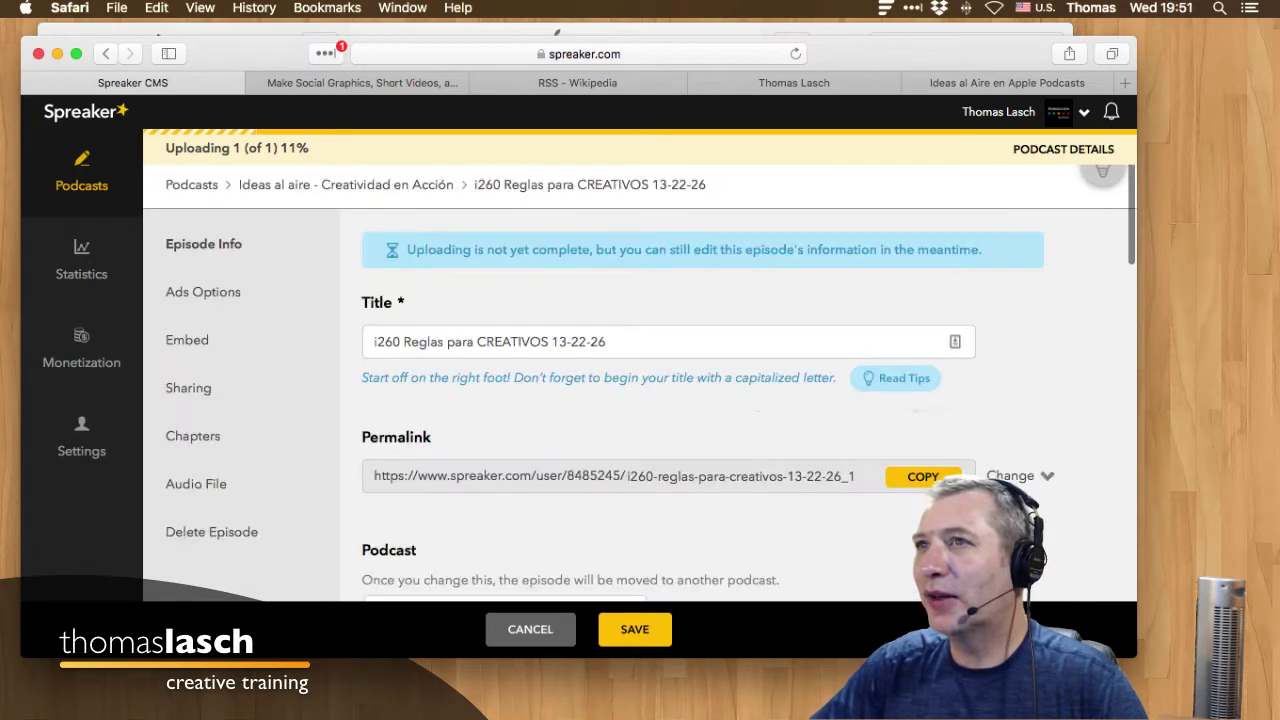
scroll(640, 380, down, 10)
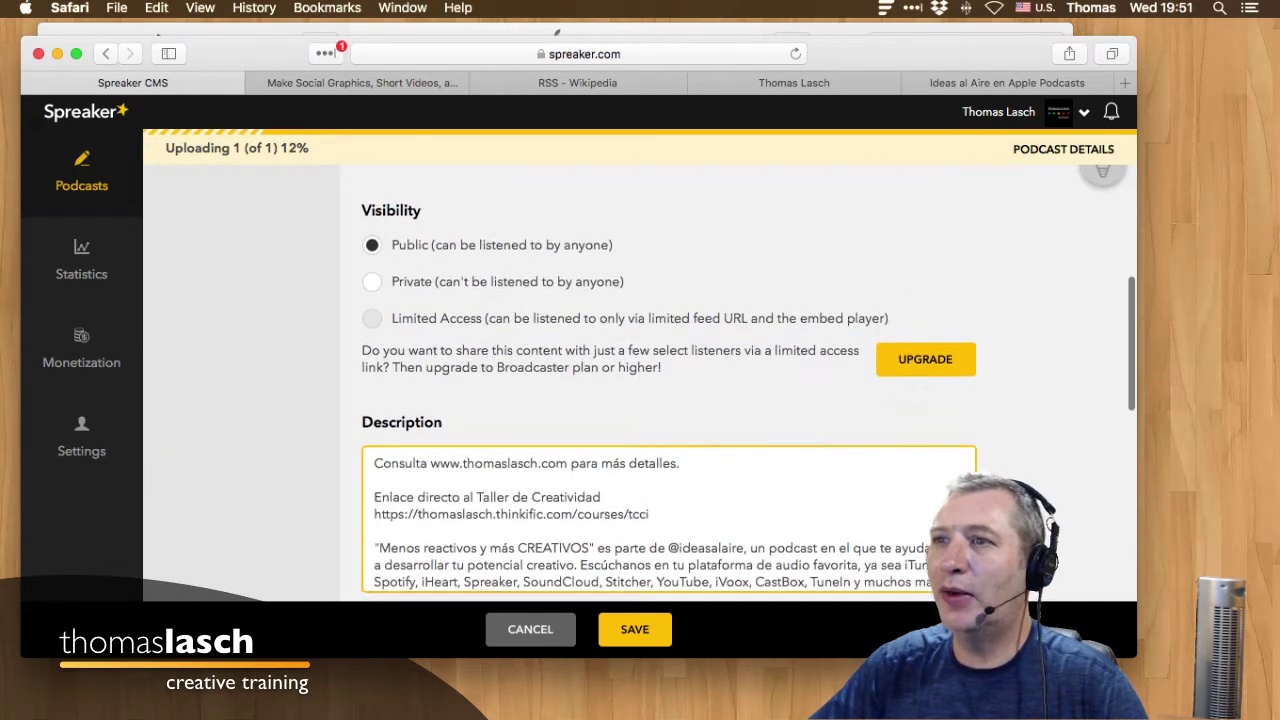
Set i260.PNG from the Transfers folder as the episode's picture.
scroll(668, 370, down, 6)
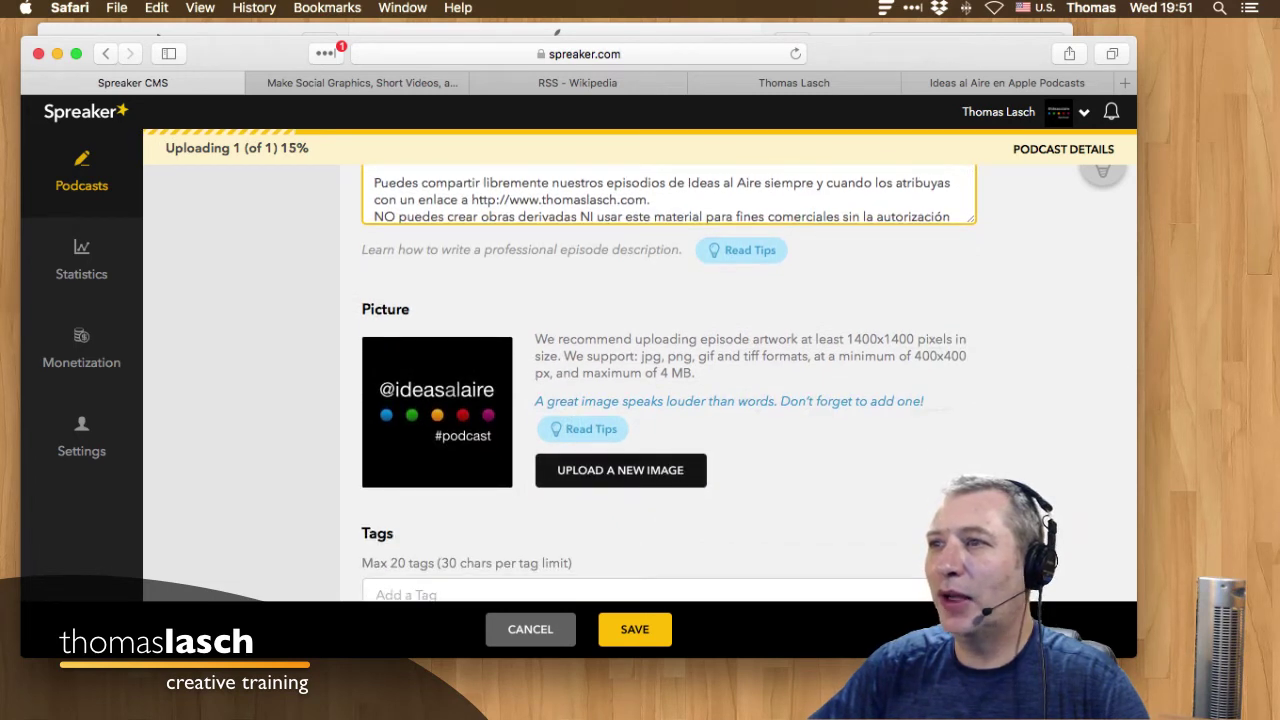
click(620, 470)
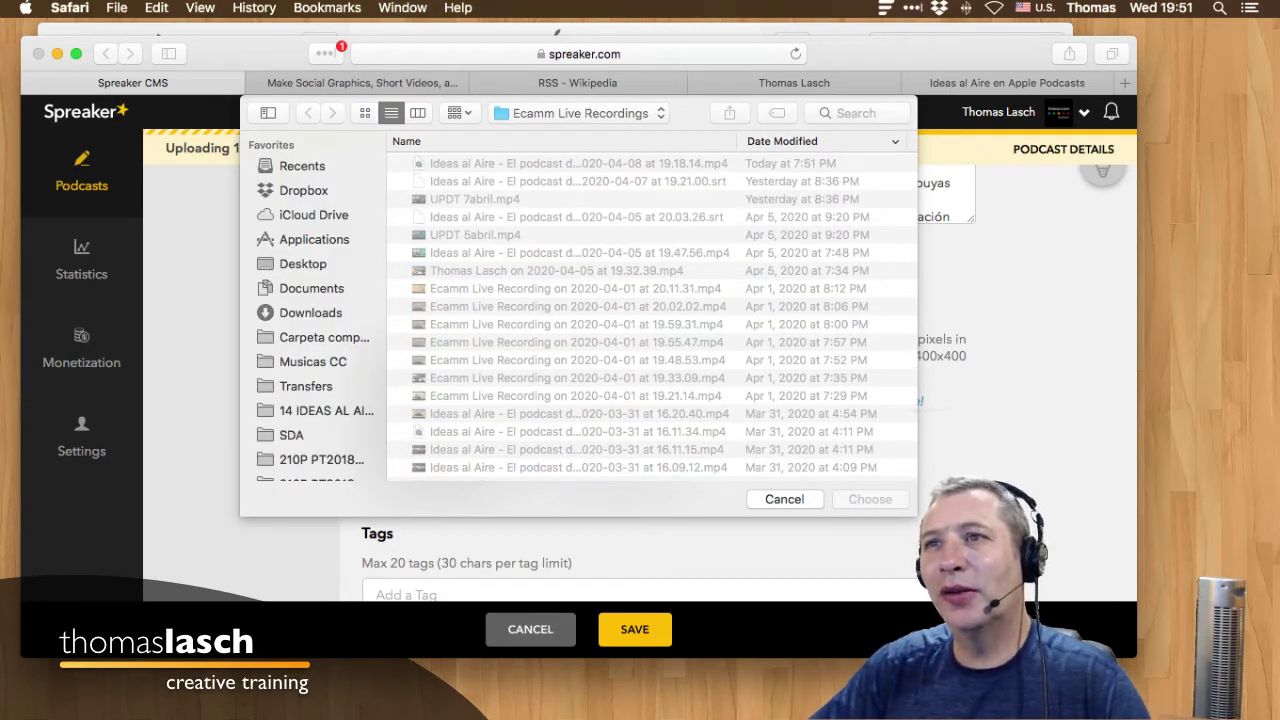
click(305, 386)
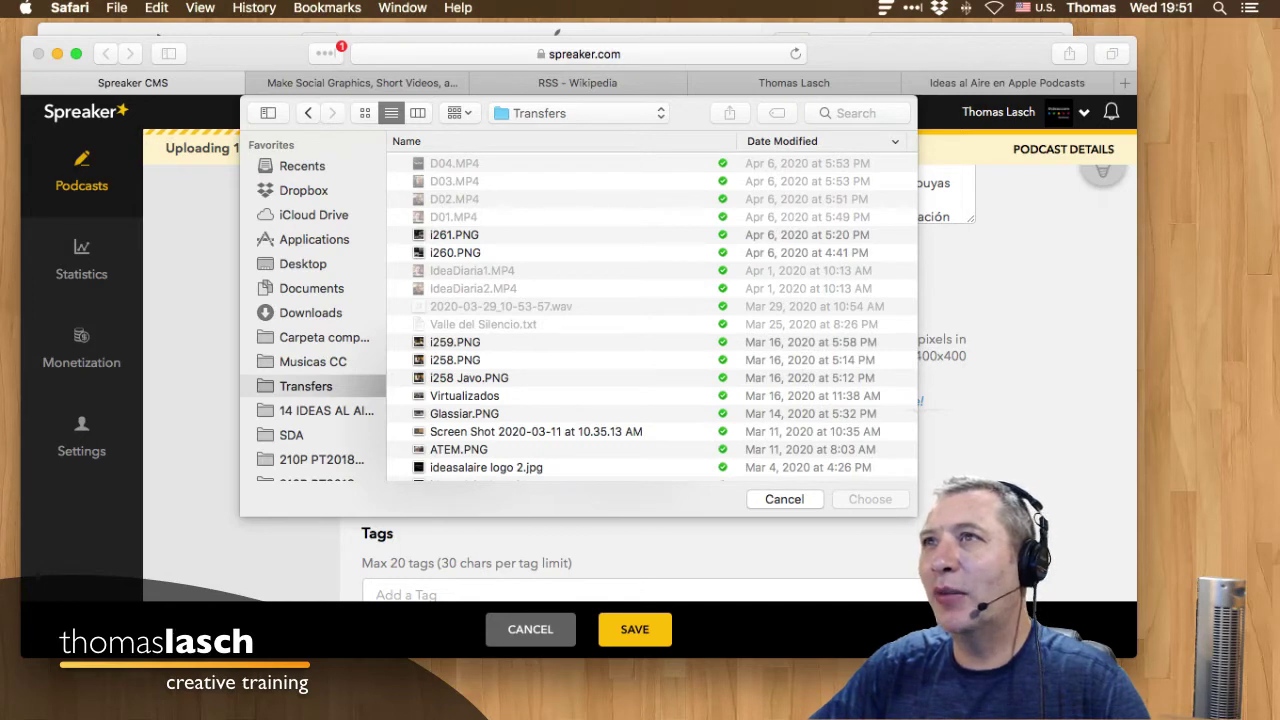
click(455, 252)
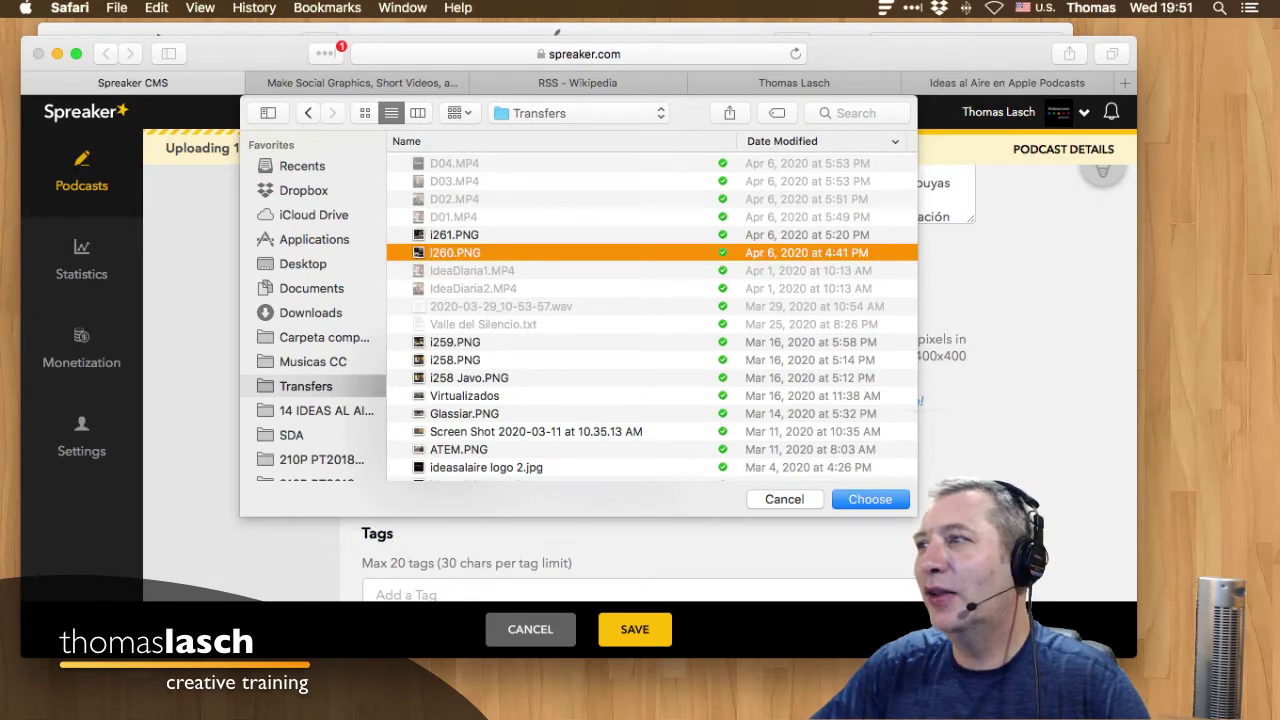
key(Return)
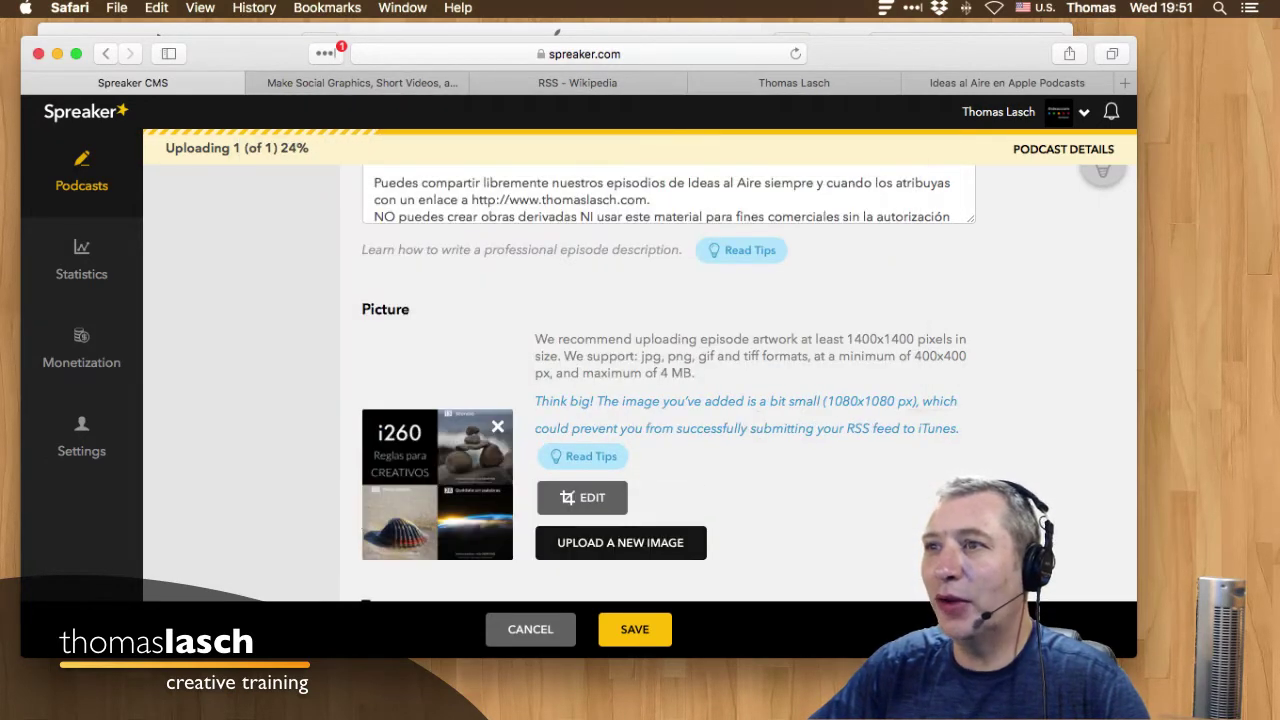
Enable automatic sharing of the episode to Facebook, Twitter and YouTube.
scroll(640, 380, down, 3)
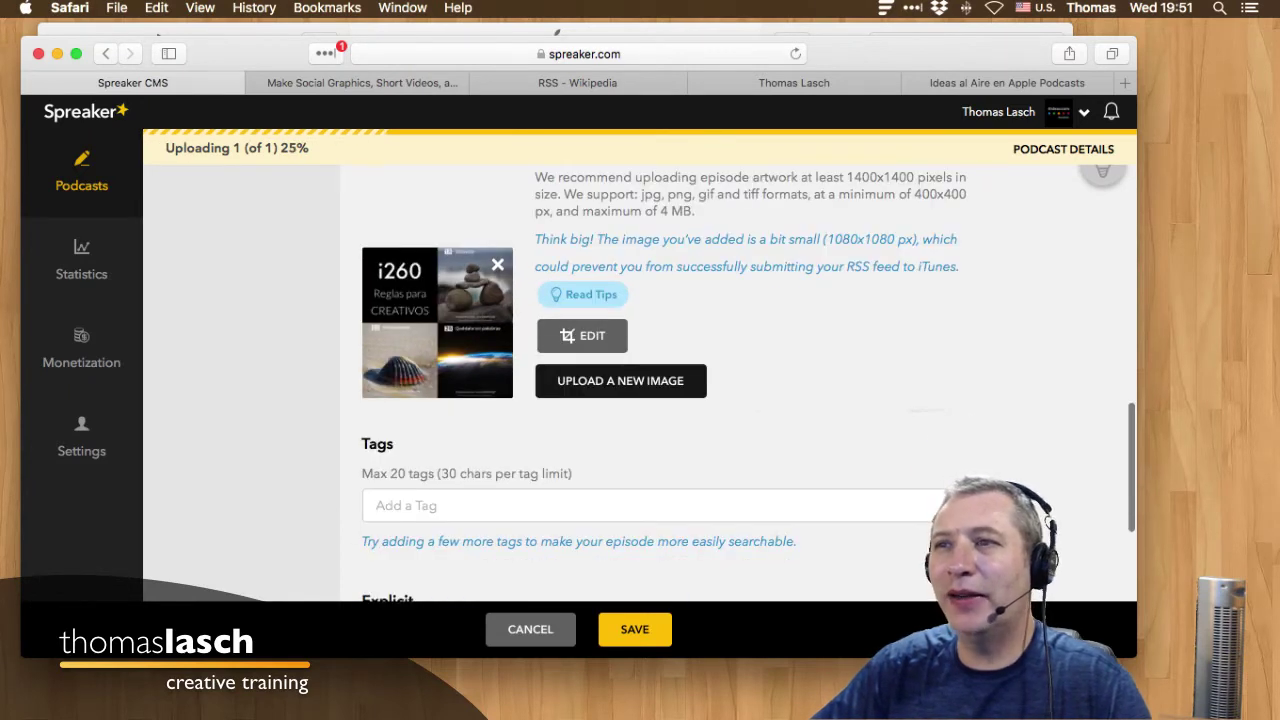
click(376, 505)
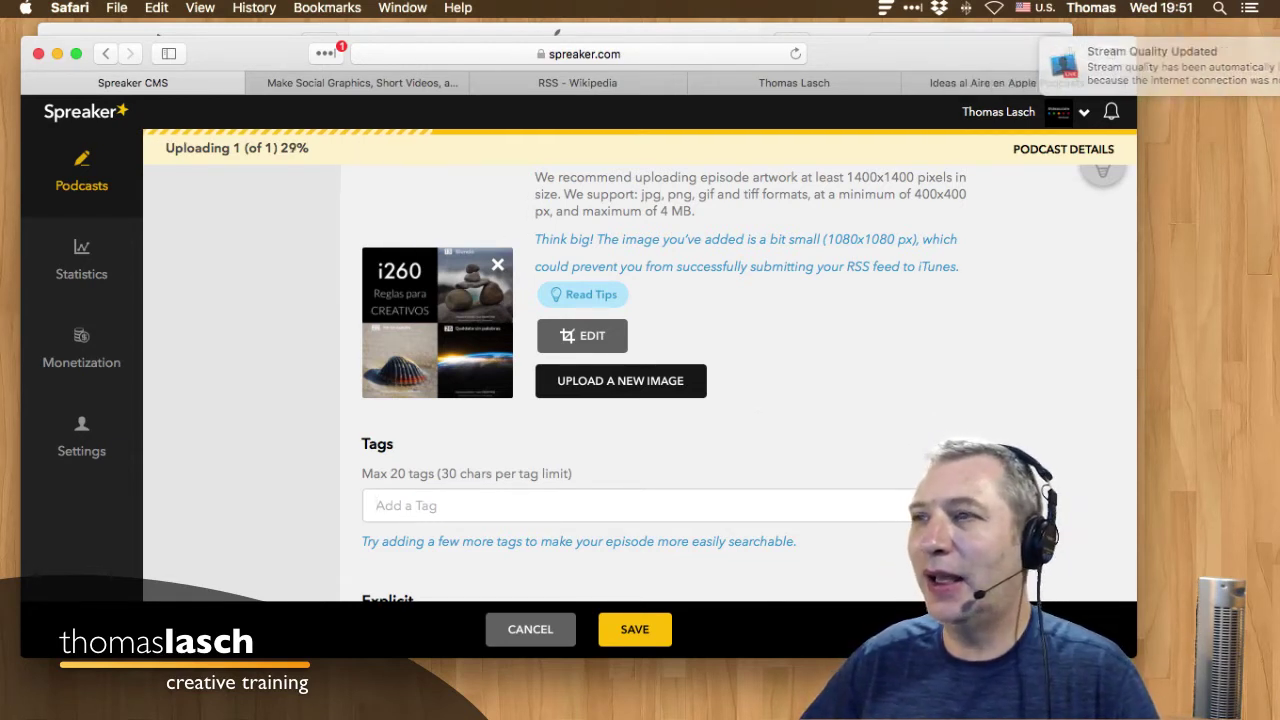
scroll(640, 380, down, 10)
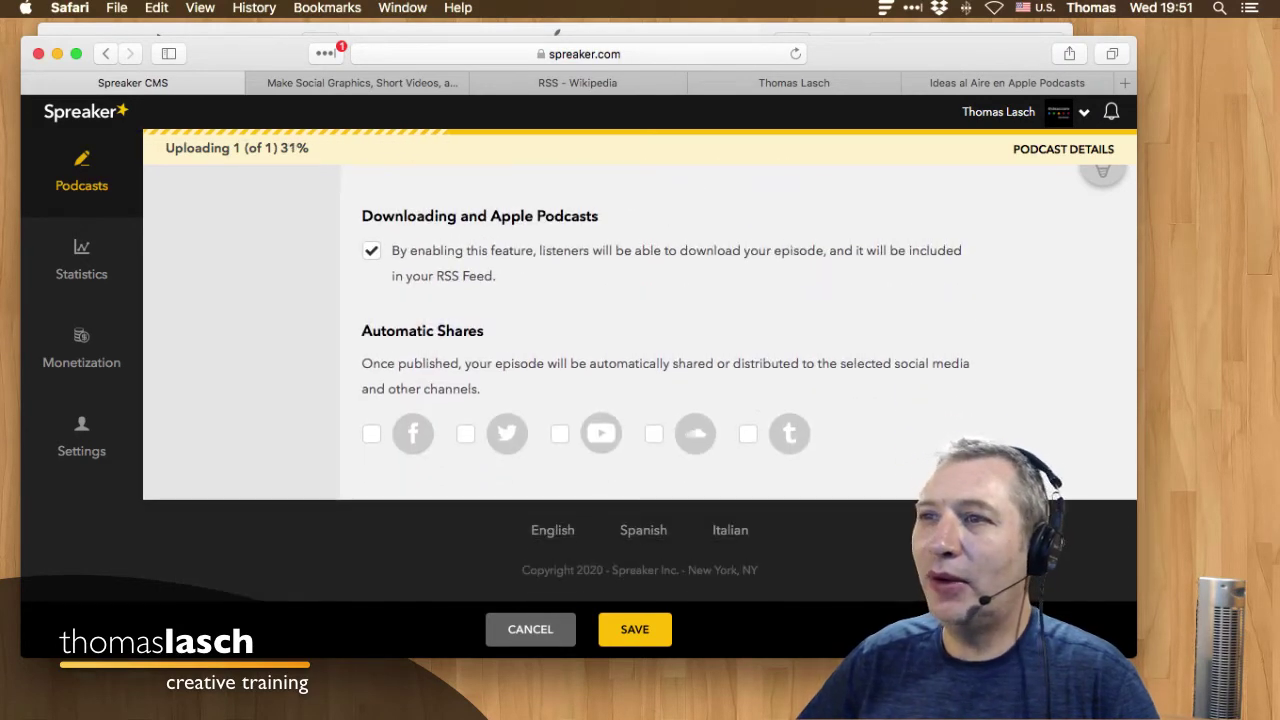
click(371, 433)
click(465, 433)
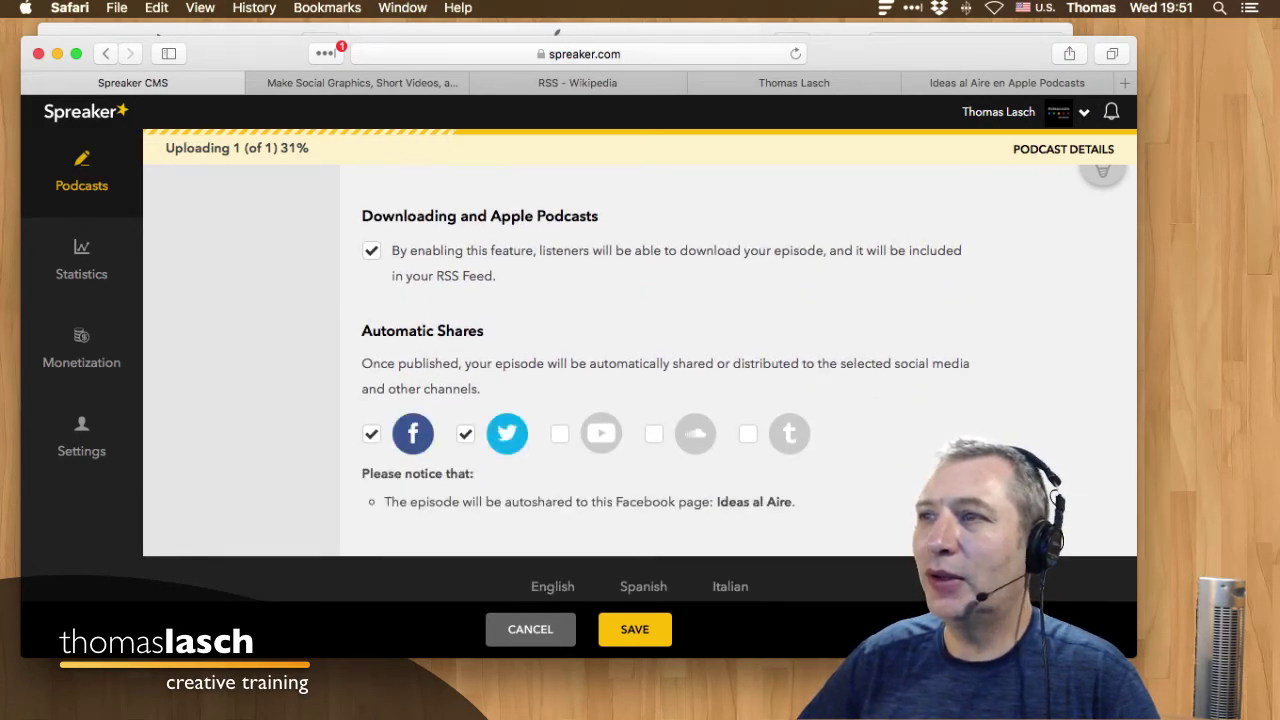
click(559, 433)
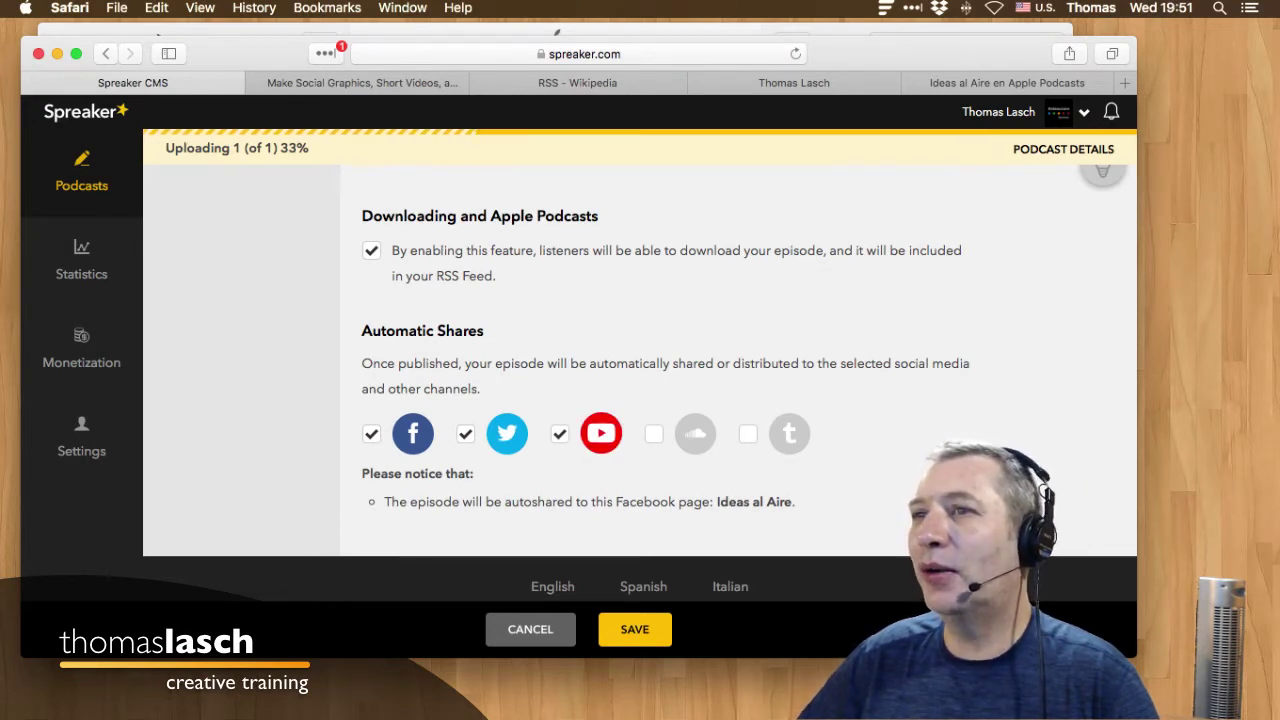
Turn off the Facebook, Twitter and YouTube automatic shares and enable all three again.
click(371, 433)
click(465, 433)
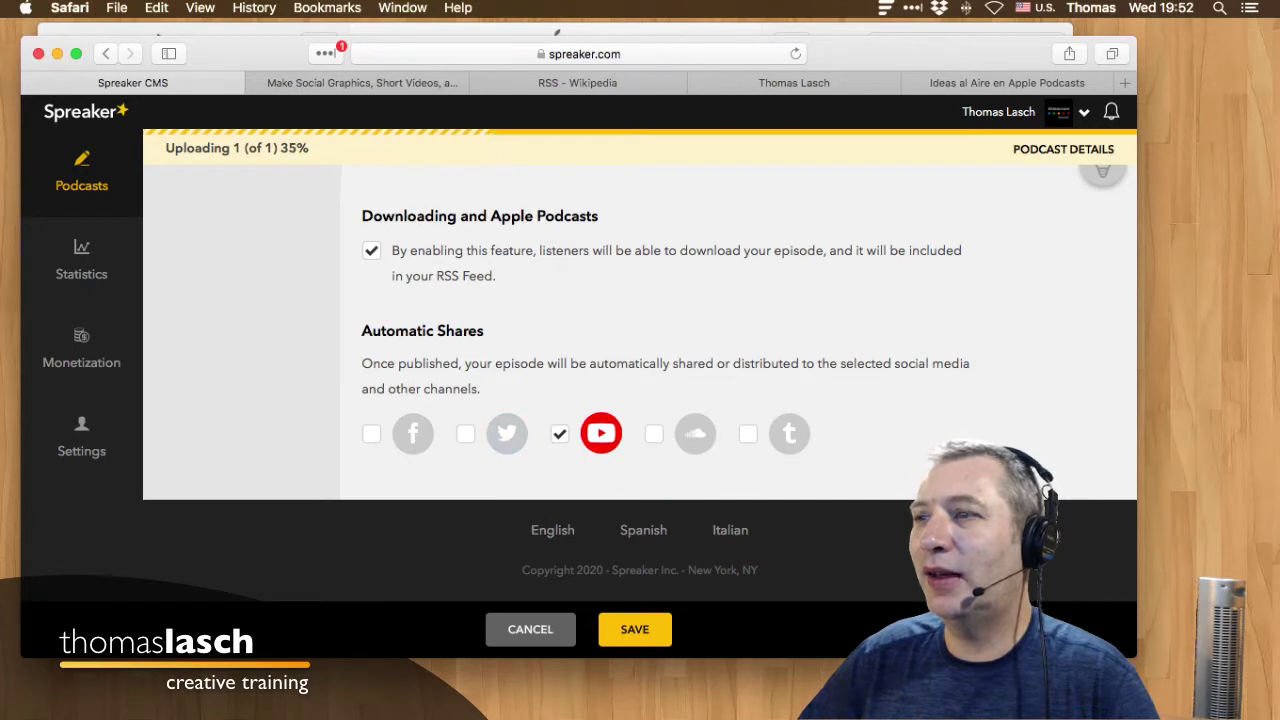
click(559, 433)
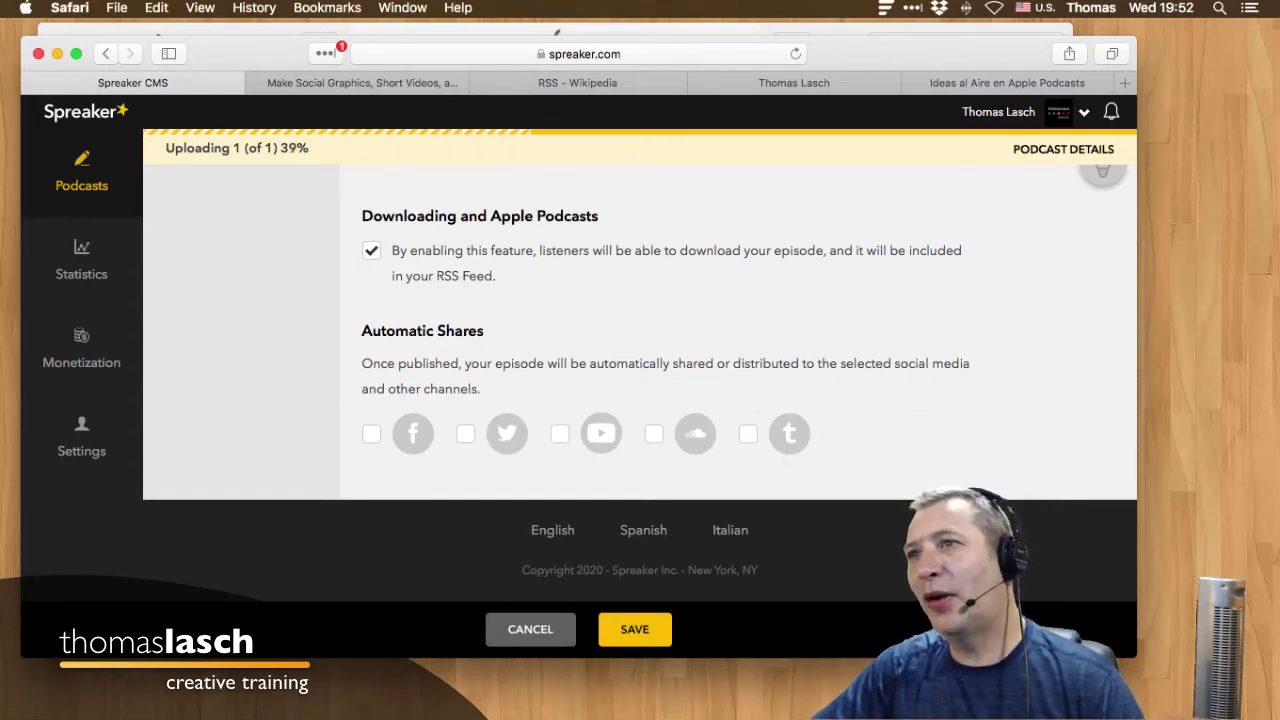
click(371, 433)
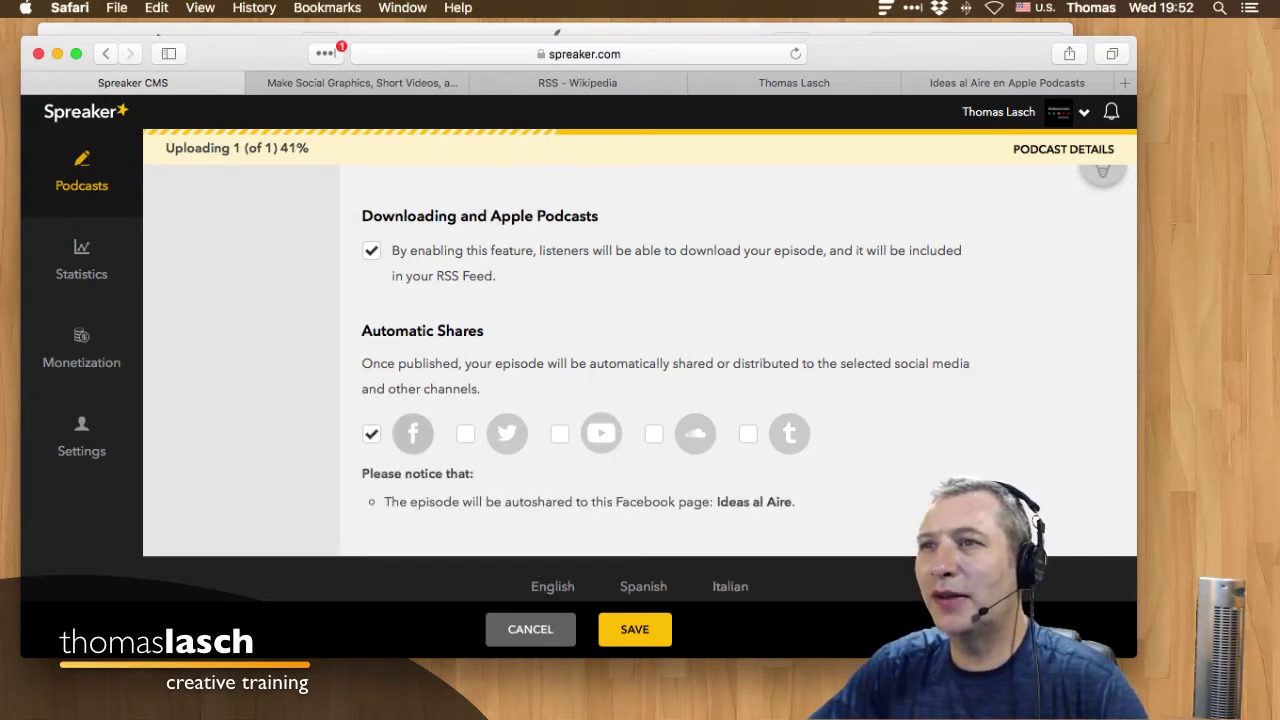
click(465, 433)
click(559, 433)
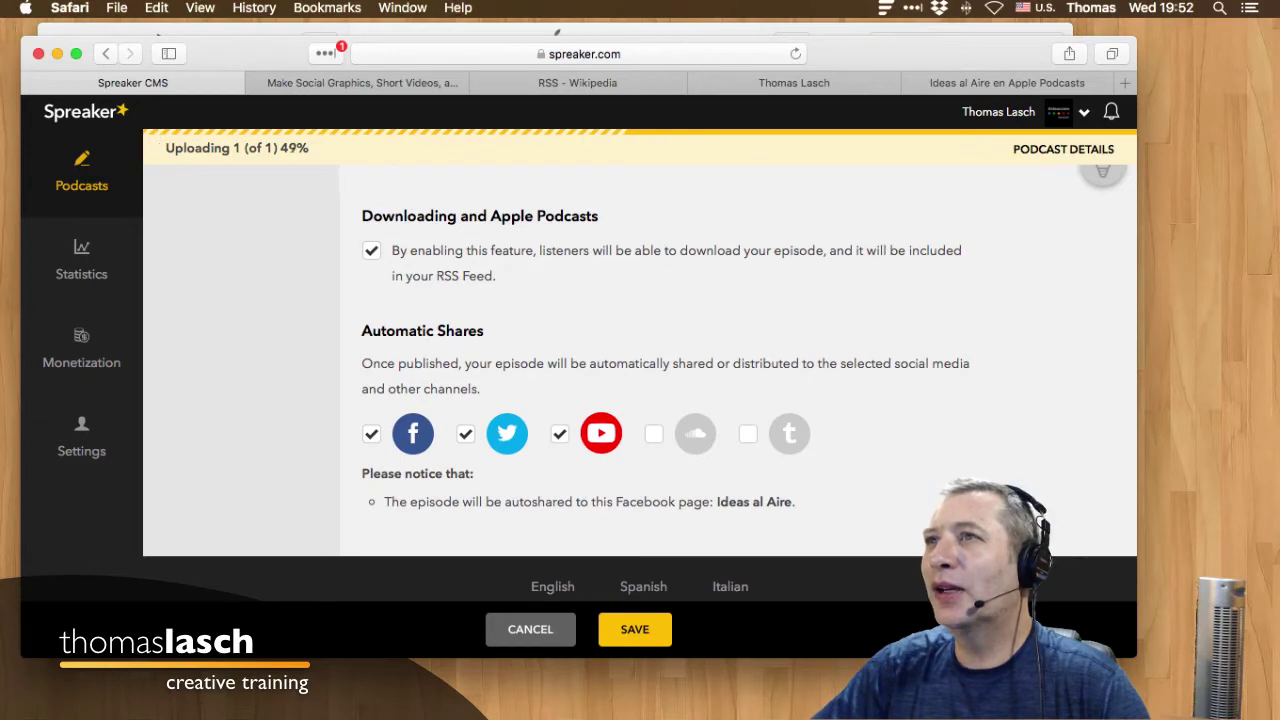
Try to open the episode's Ads Options and stay on the Episode Info page to keep the unsaved changes.
scroll(660, 380, up, 15)
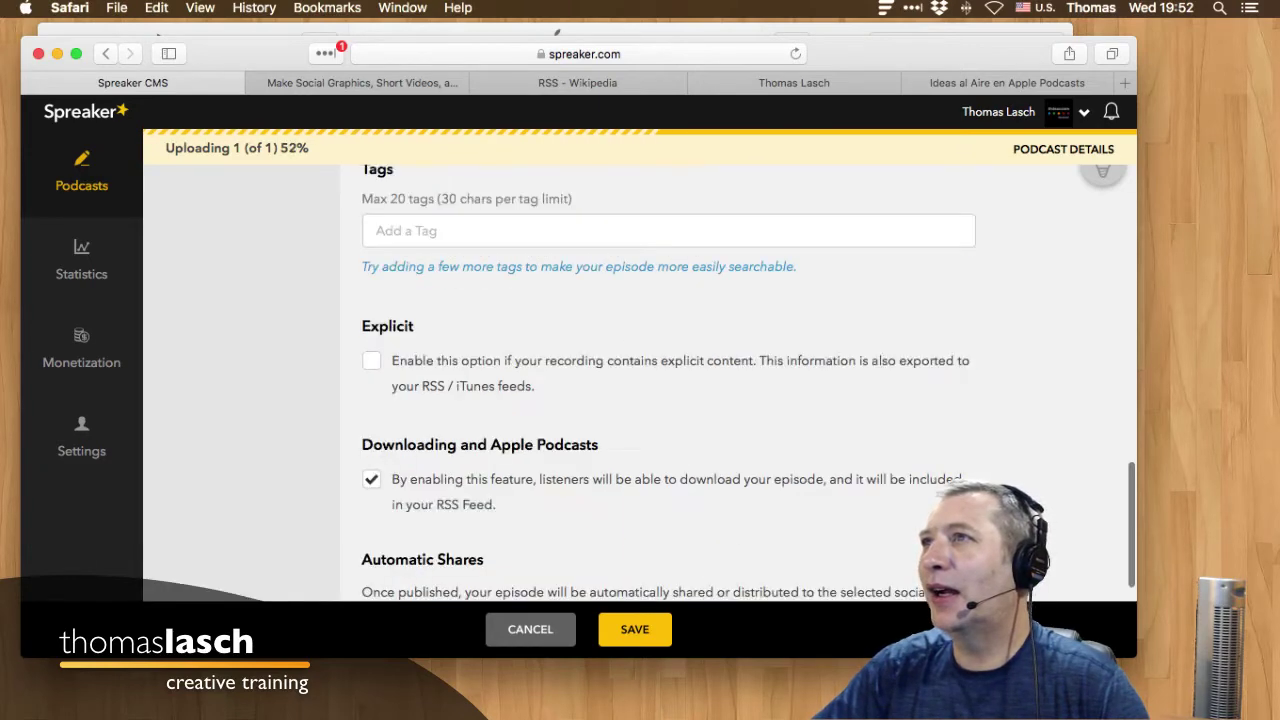
scroll(660, 380, up, 10)
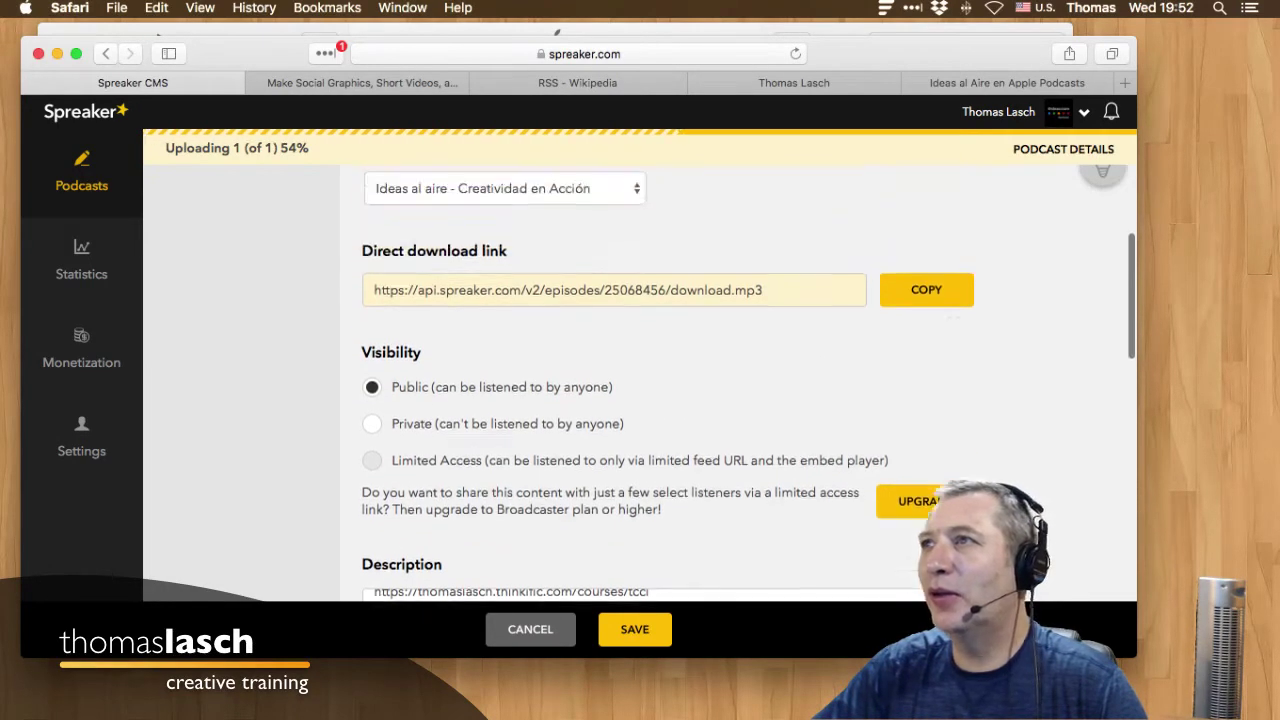
scroll(660, 380, up, 3)
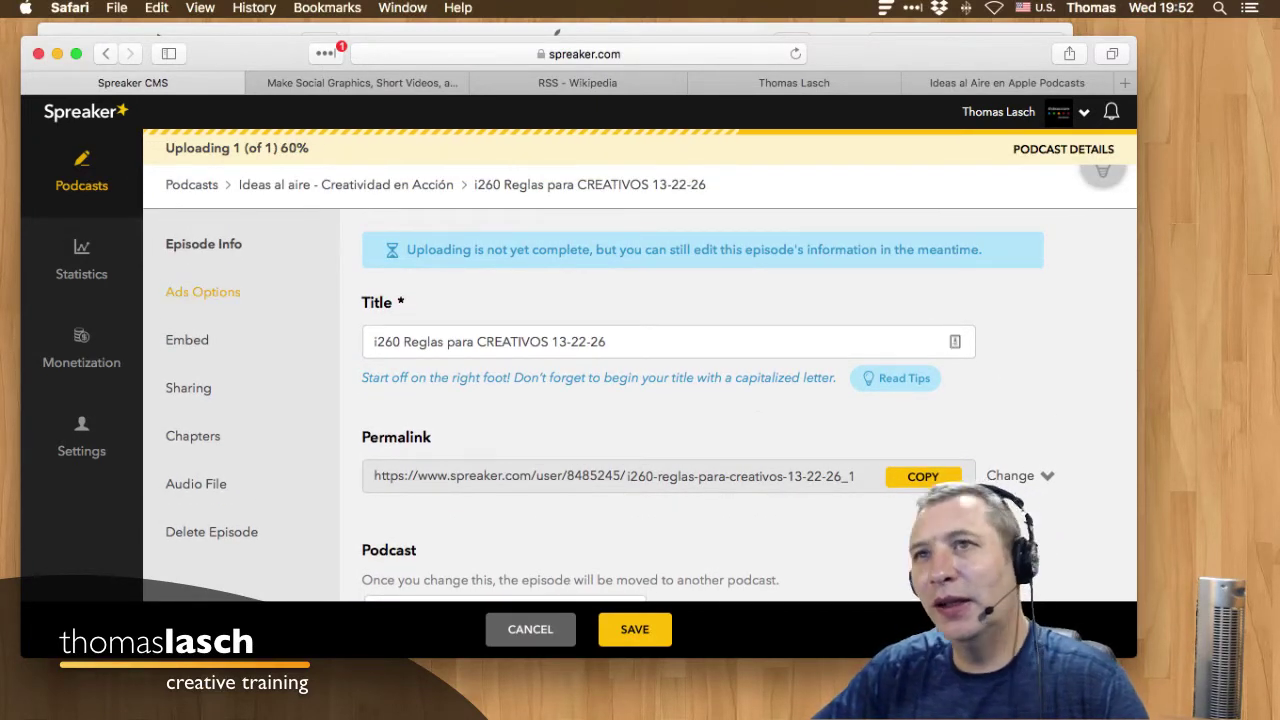
click(203, 291)
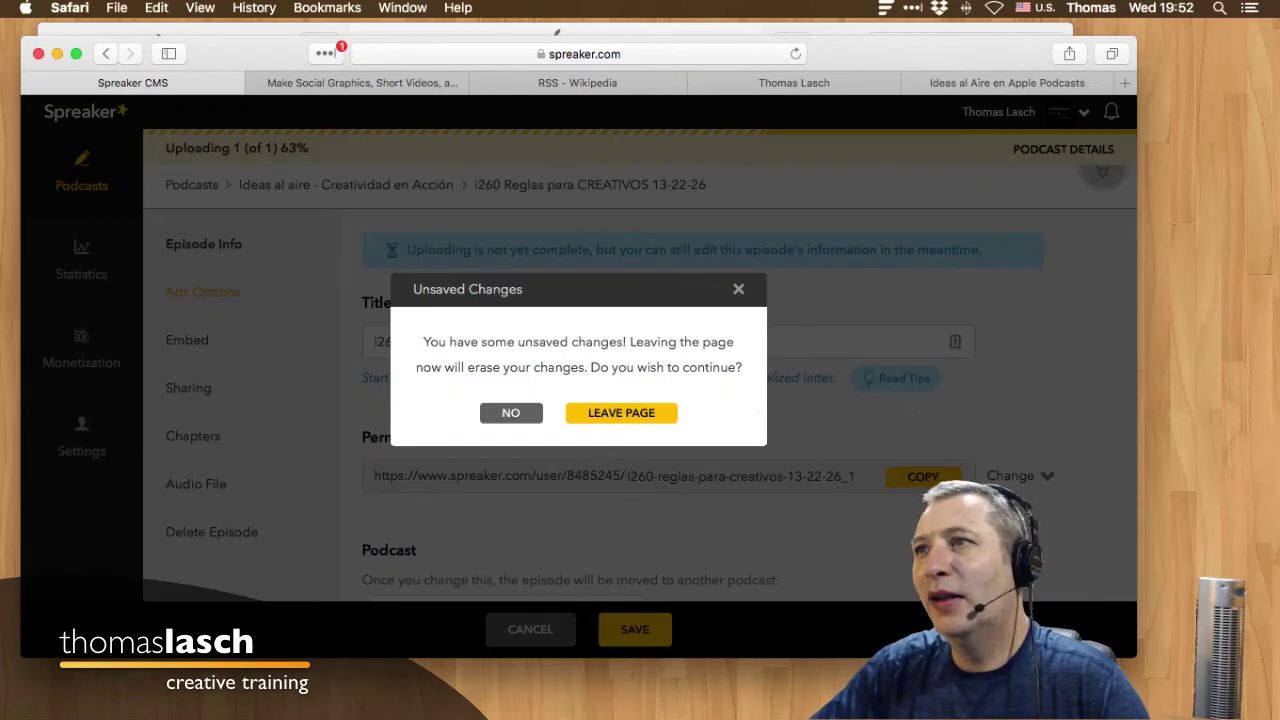
click(511, 412)
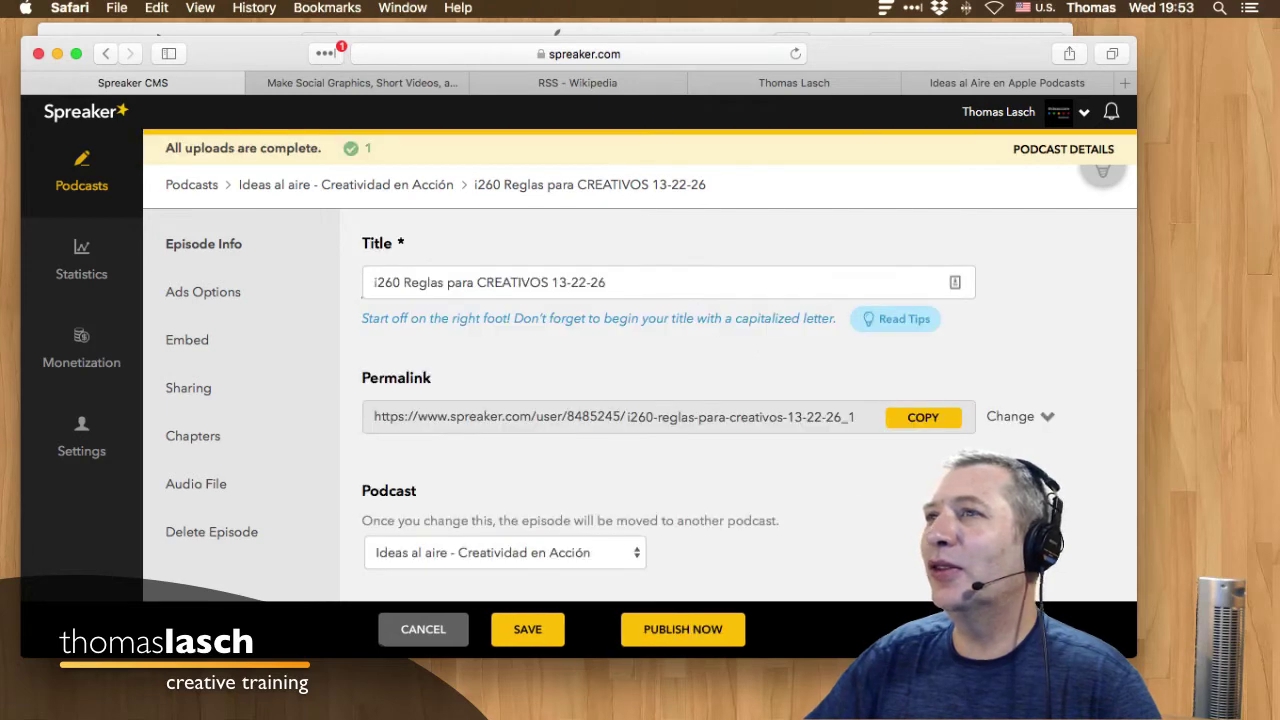
Mark the episode as containing explicit content and clear that option again.
scroll(650, 380, down, 5)
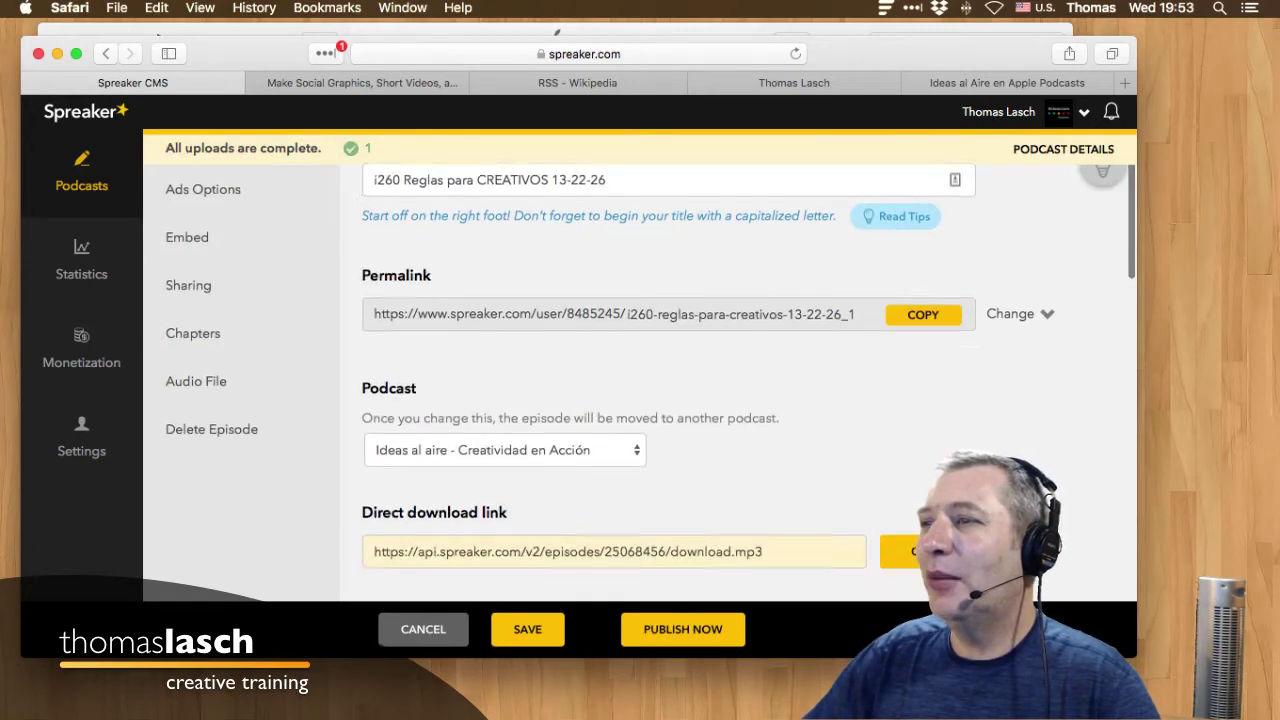
scroll(650, 380, down, 10)
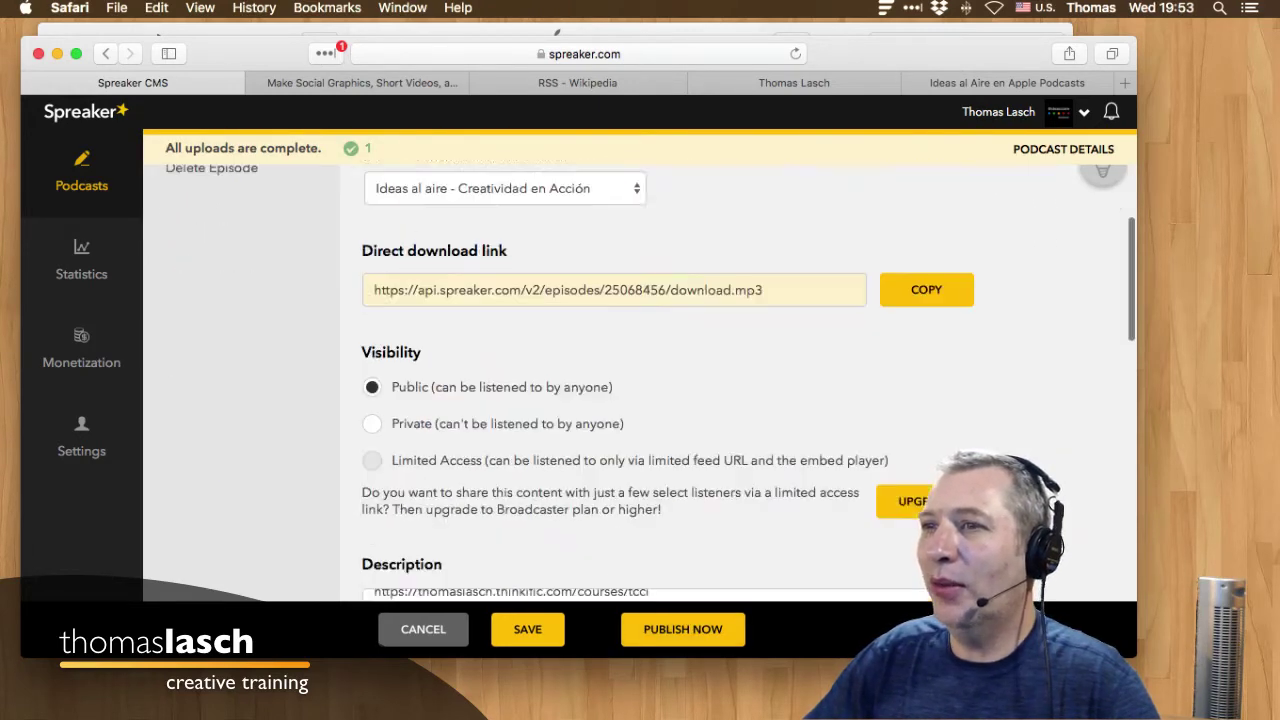
scroll(650, 380, down, 6)
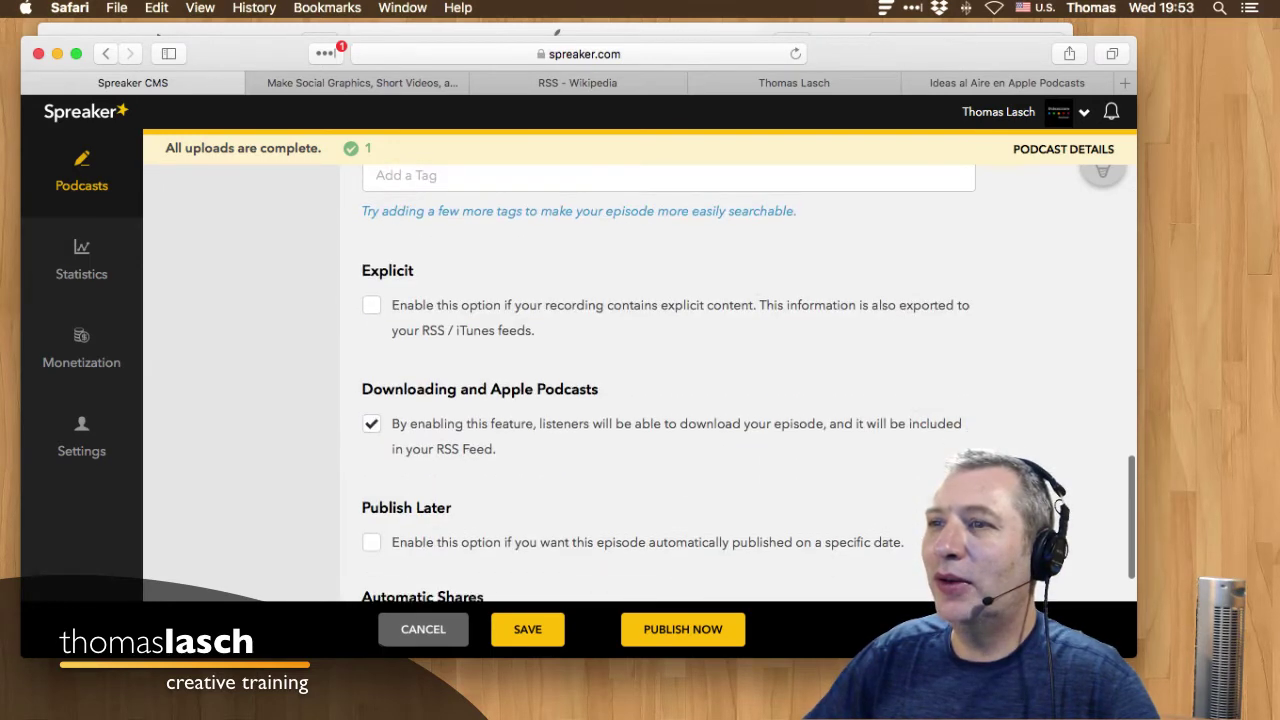
scroll(650, 380, up, 3)
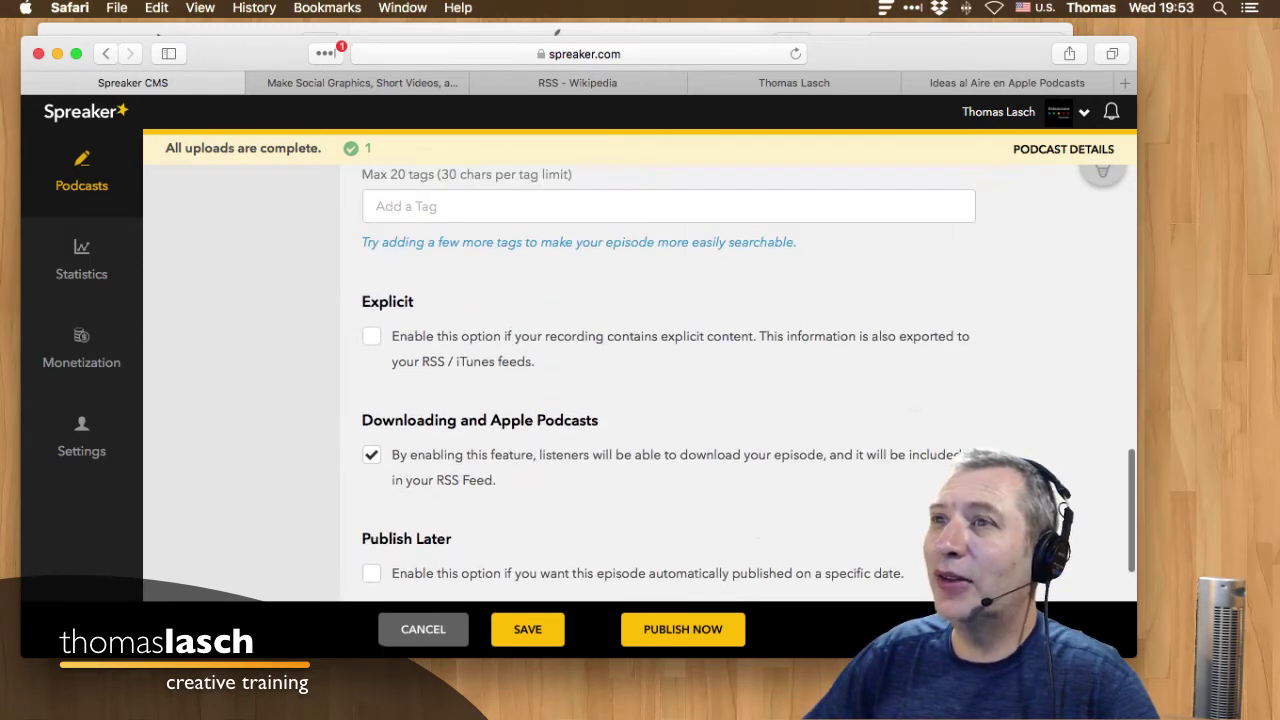
click(371, 336)
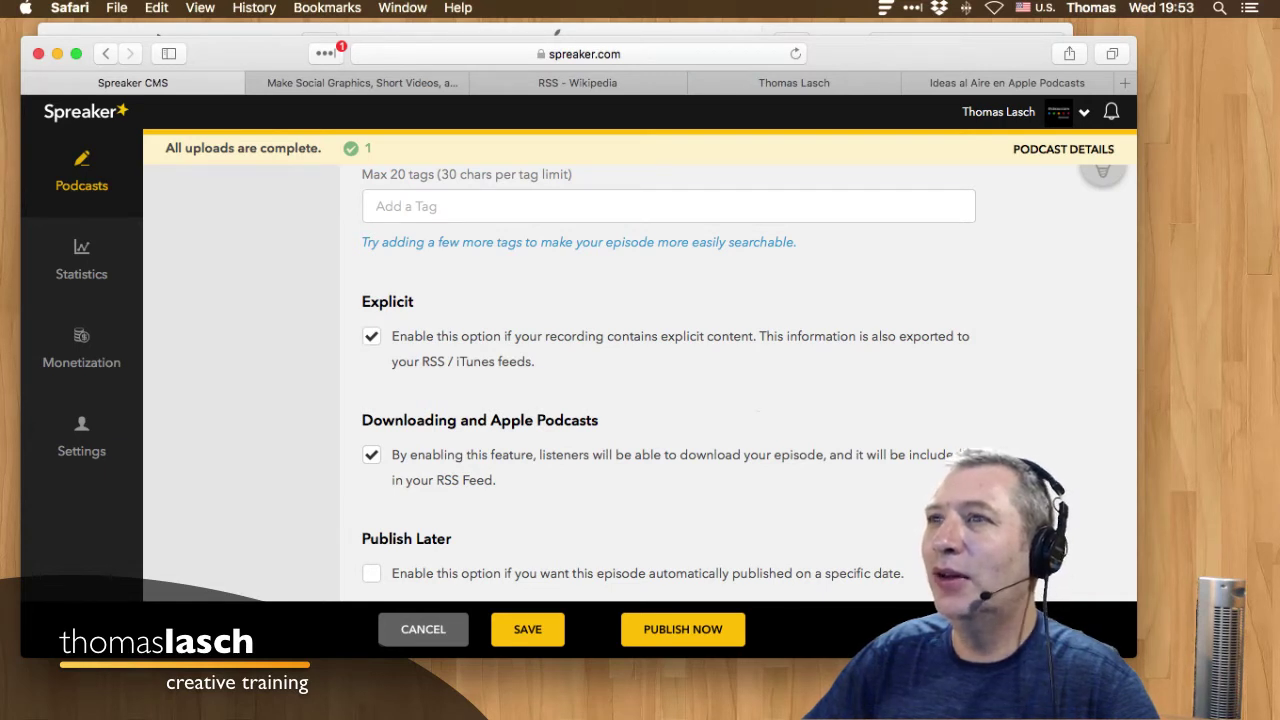
click(371, 336)
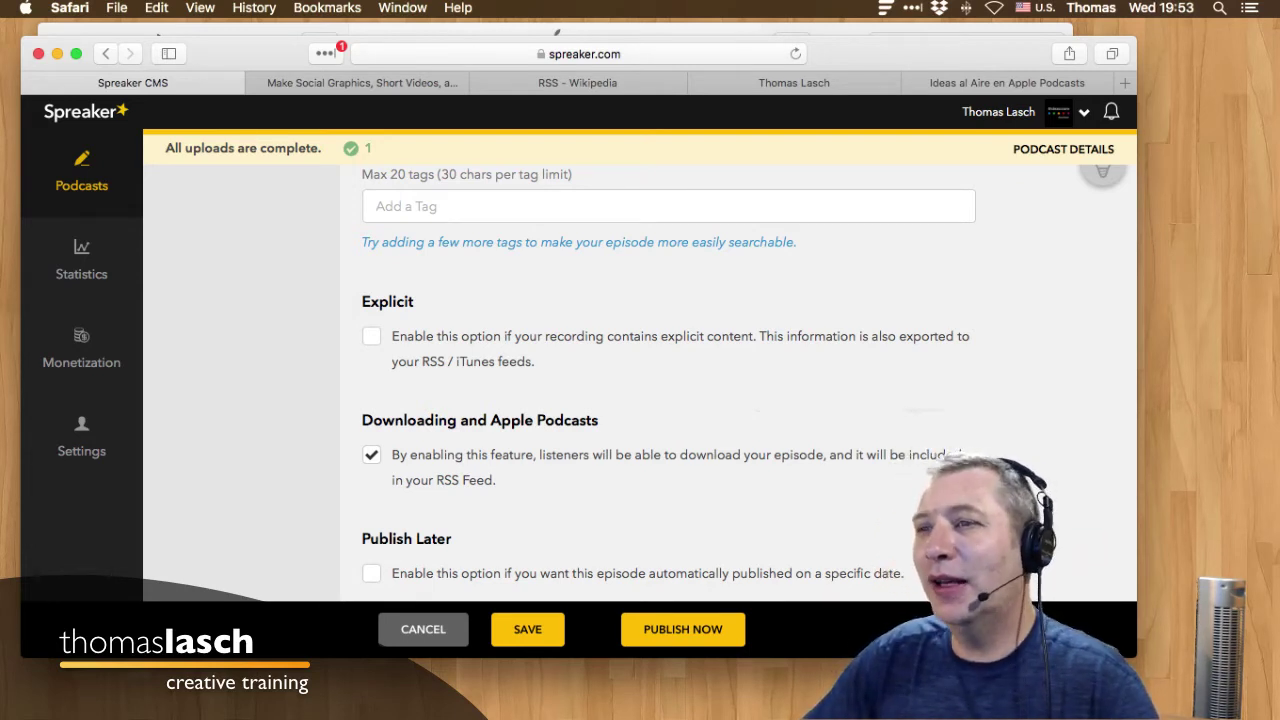
Enable Publish Later for the episode and set the publication day to 17.
scroll(640, 380, down, 4)
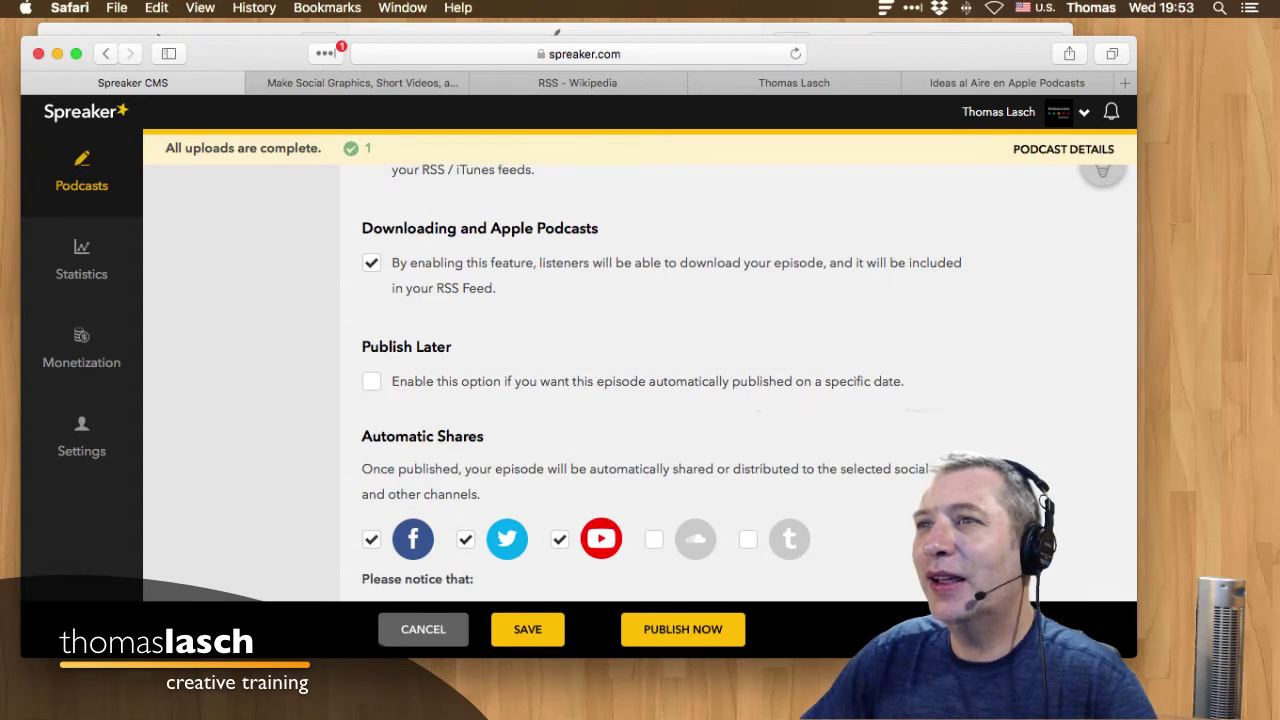
click(371, 381)
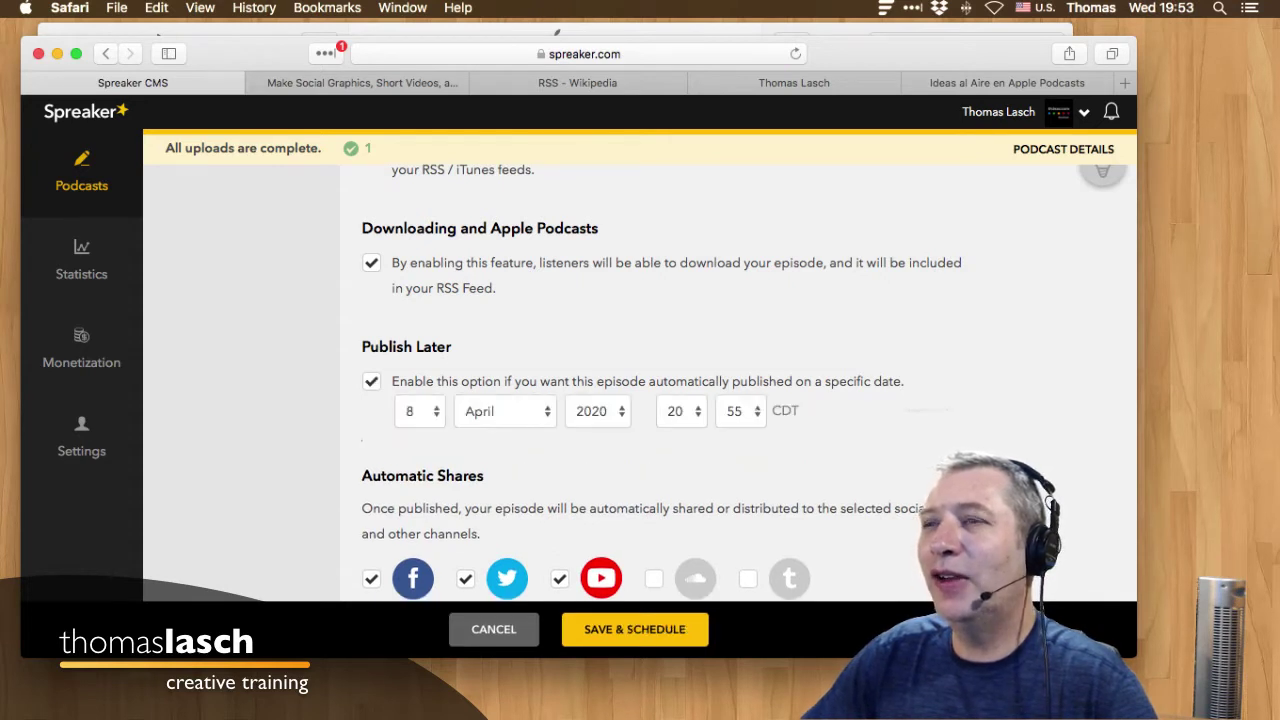
click(419, 411)
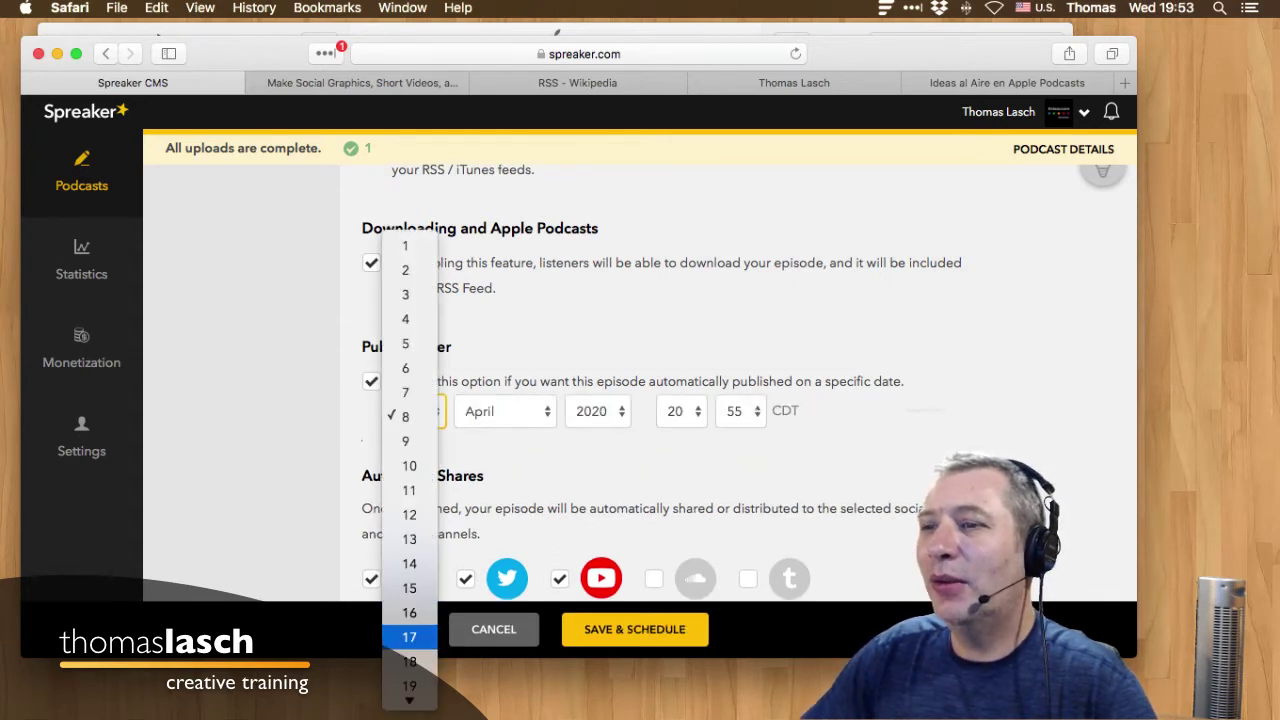
key(Return)
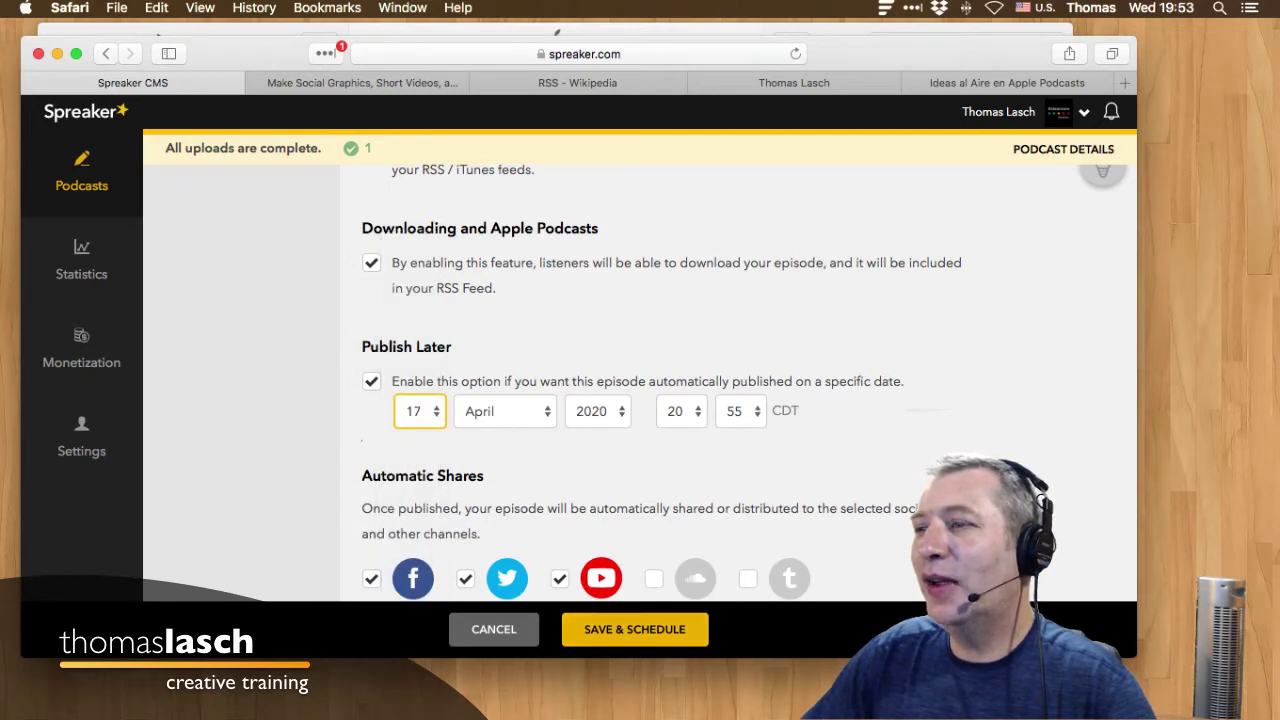
Save the episode's changes and schedule its publication with the Facebook, Twitter and YouTube shares.
click(634, 629)
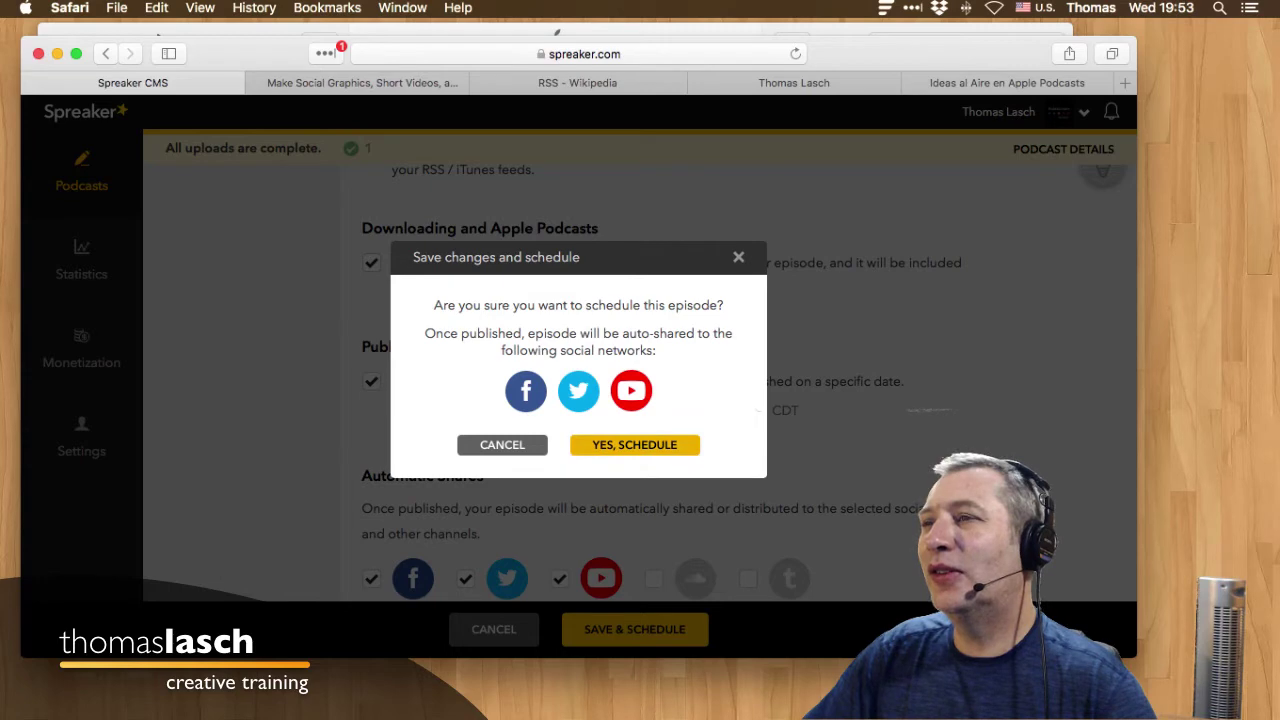
click(634, 444)
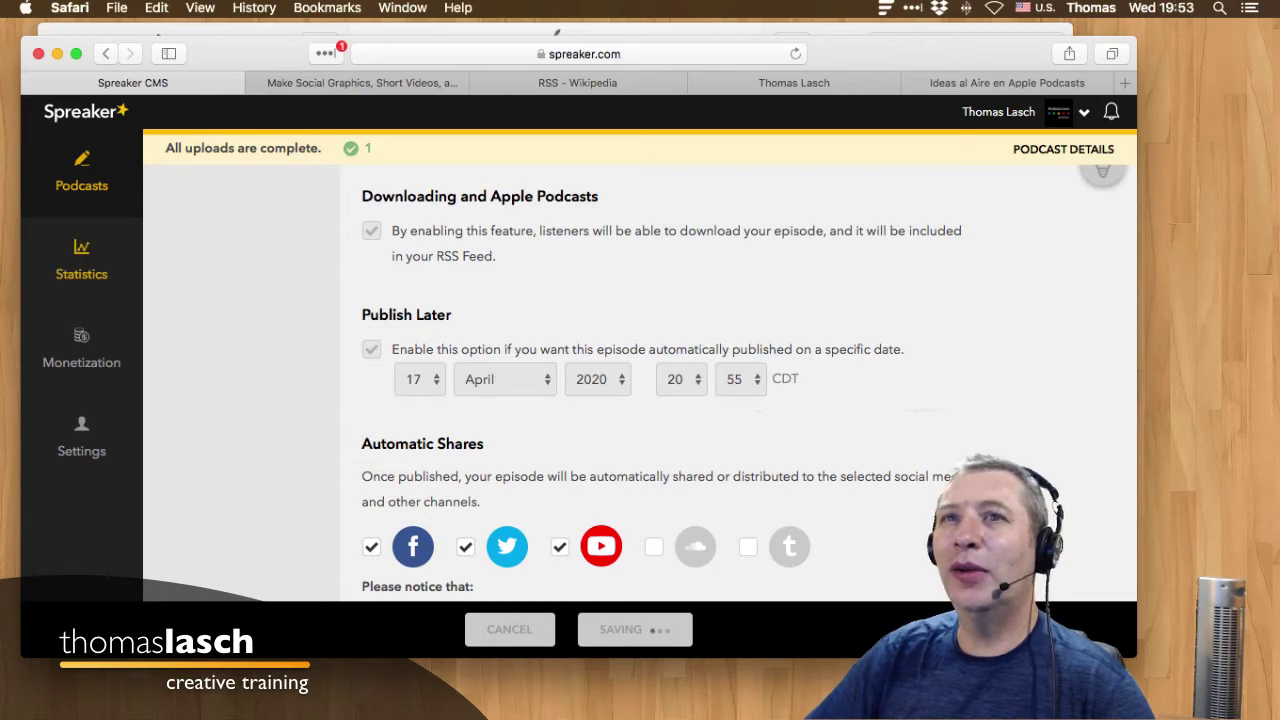
click(81, 260)
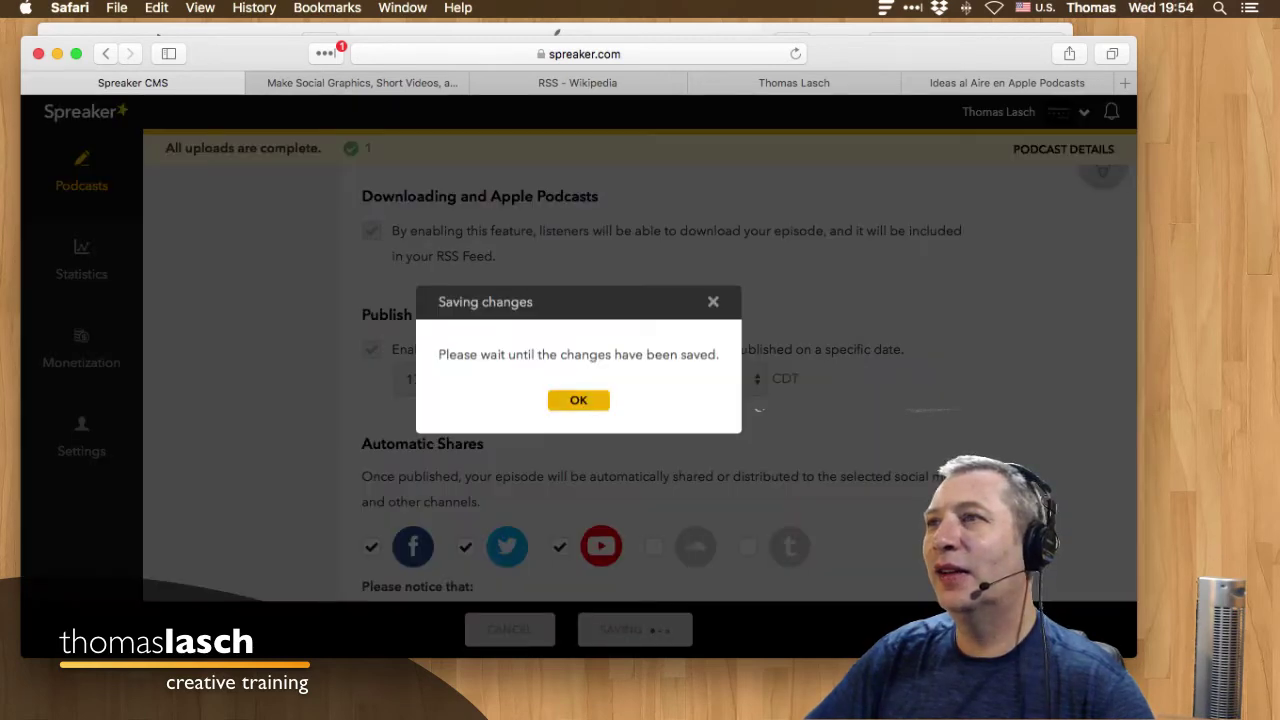
click(578, 400)
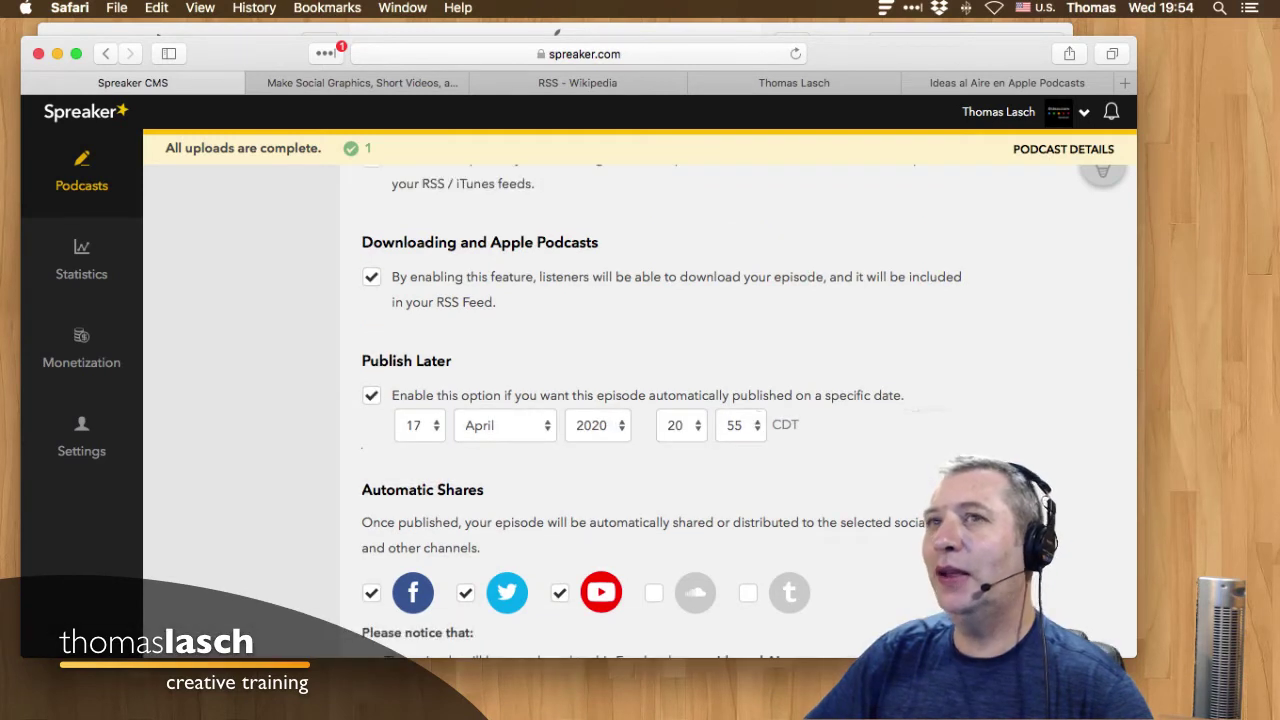
Open the account statistics and review the quick overview and the downloads chart for the last 30 days.
click(81, 260)
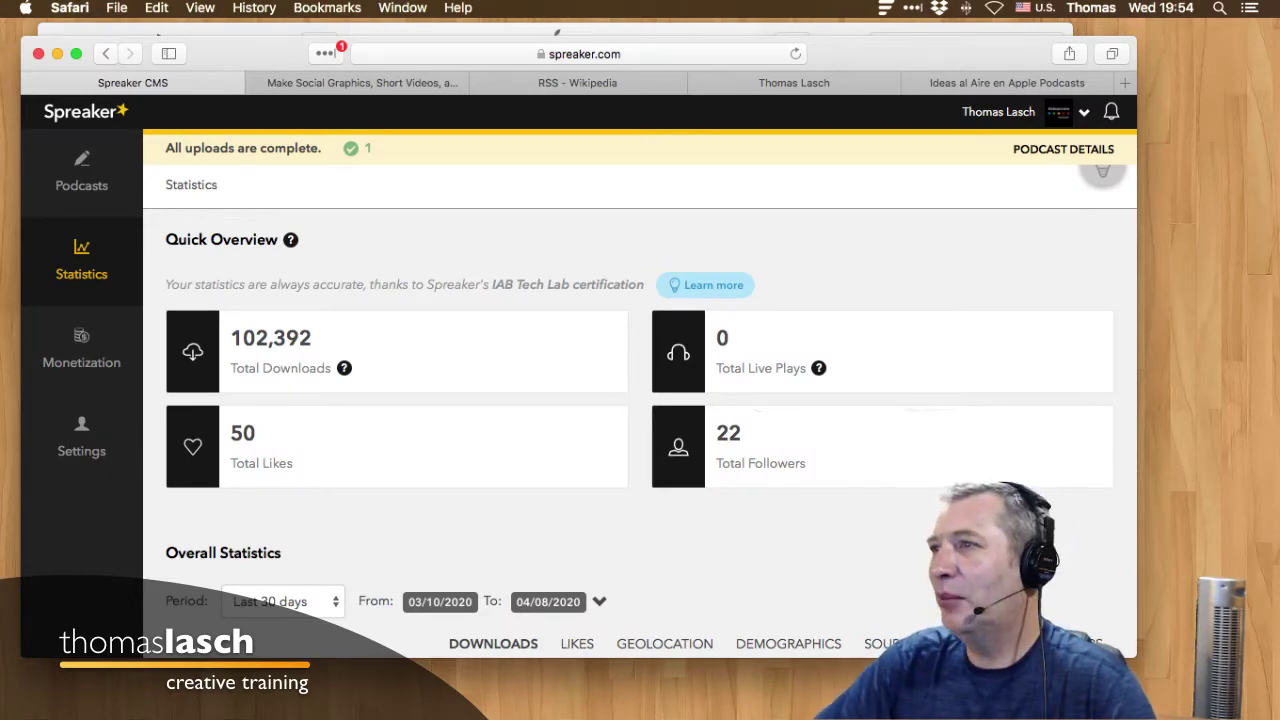
scroll(783, 400, down, 8)
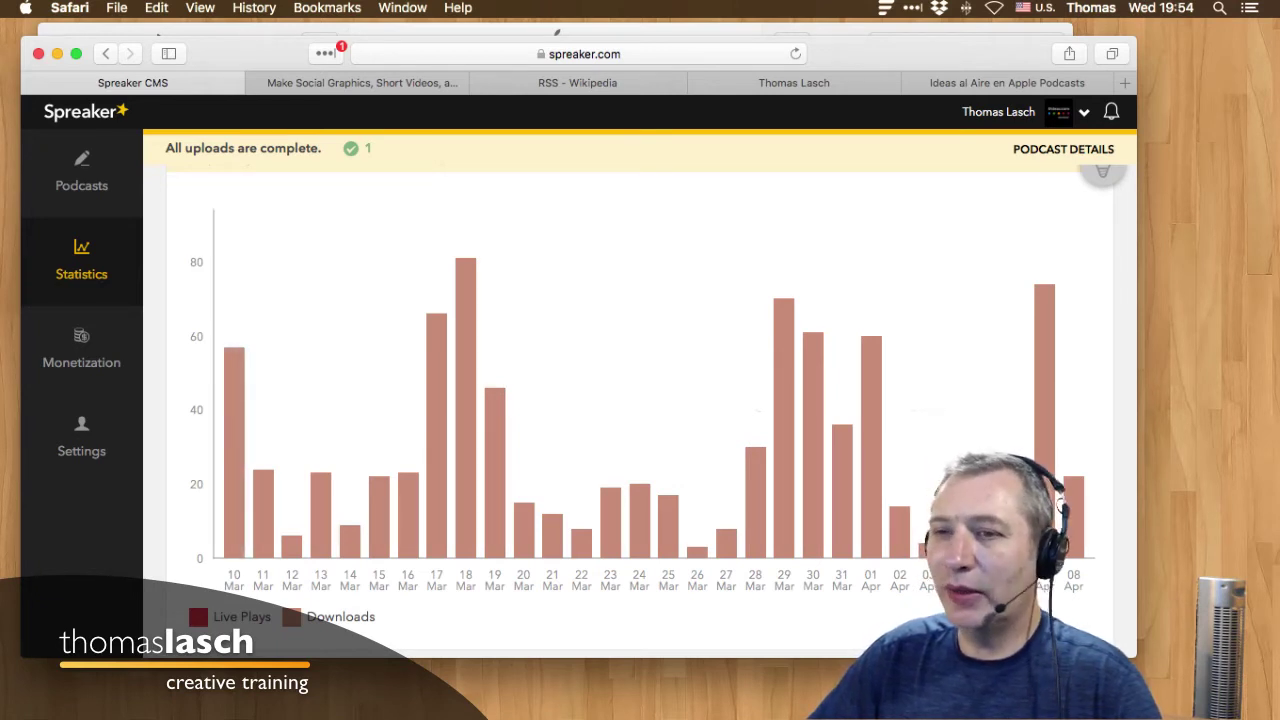
scroll(640, 400, down, 3)
scroll(640, 400, down, 4)
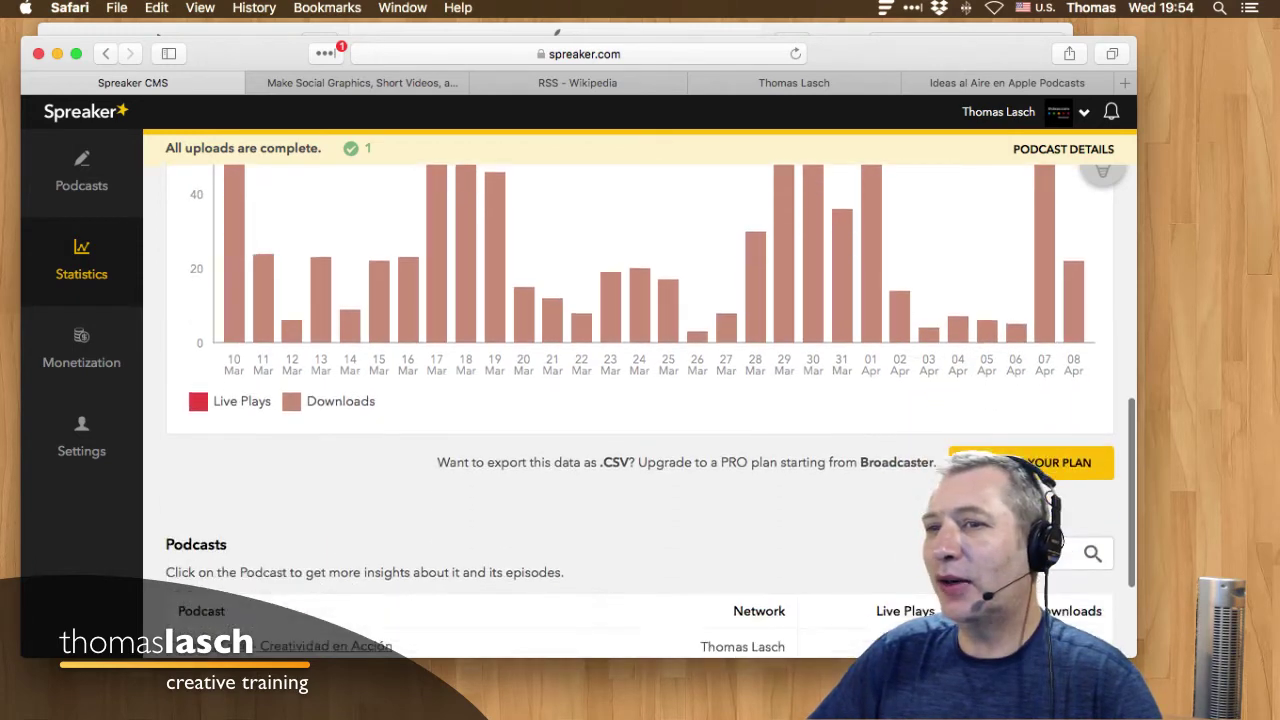
Open the statistics of the podcast "Ideas al aire - Creatividad en Acción" and look through its episodes' publish dates and downloads.
click(285, 479)
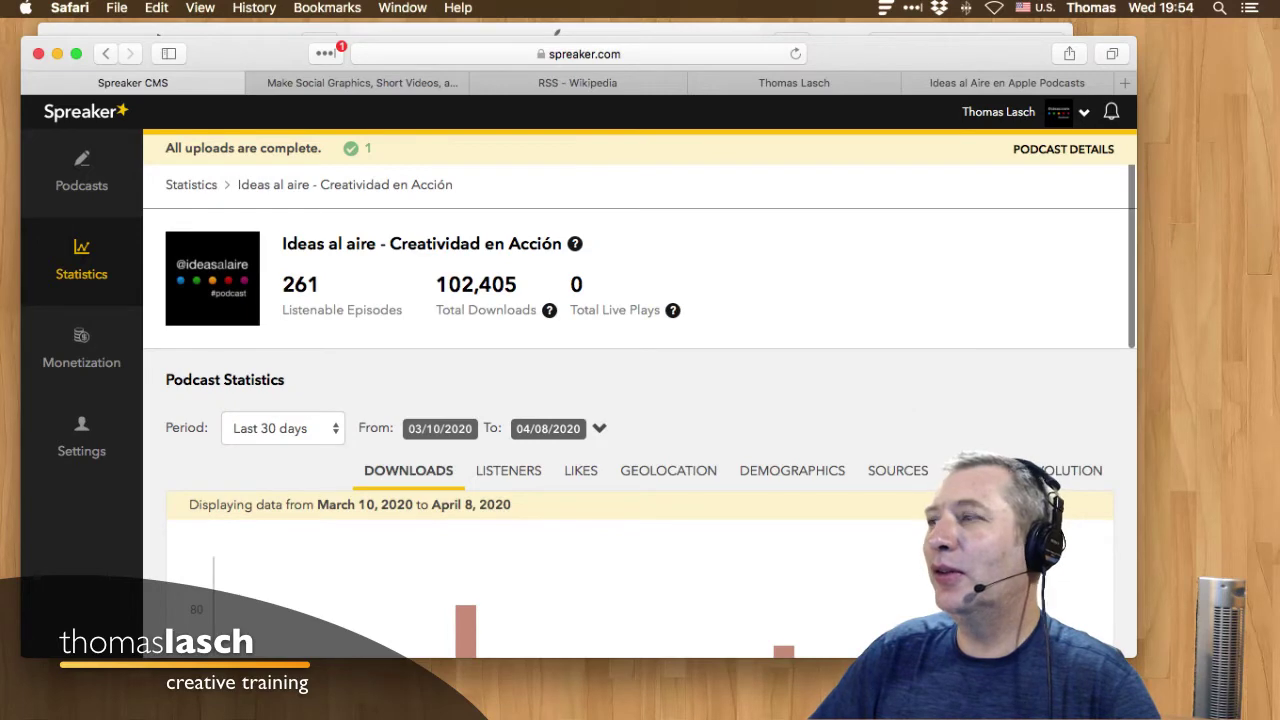
scroll(640, 400, down, 10)
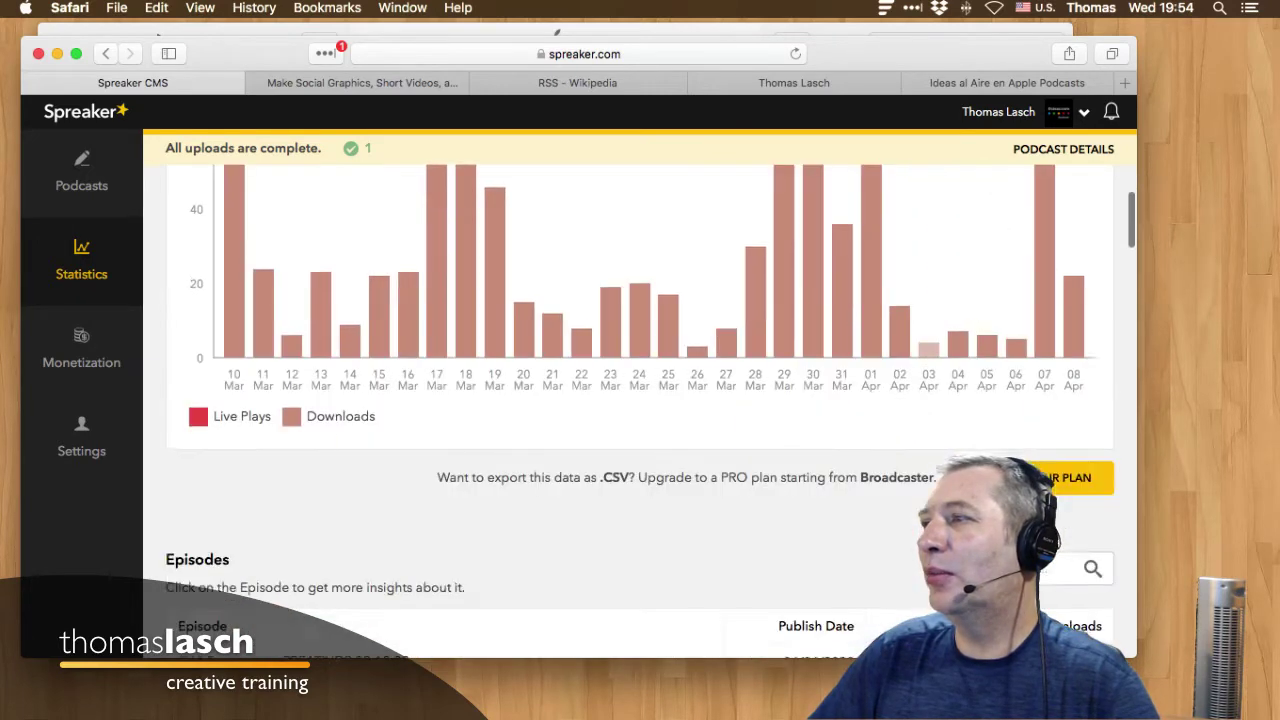
scroll(640, 400, down, 5)
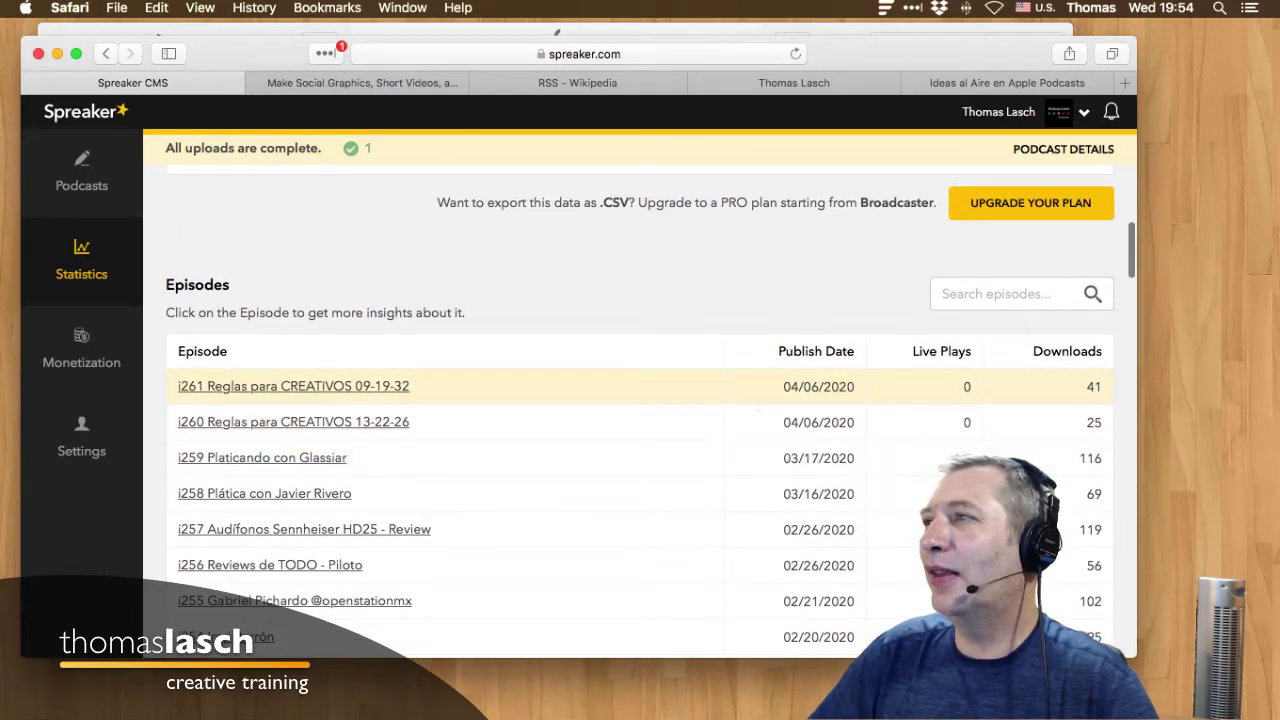
scroll(640, 400, down, 18)
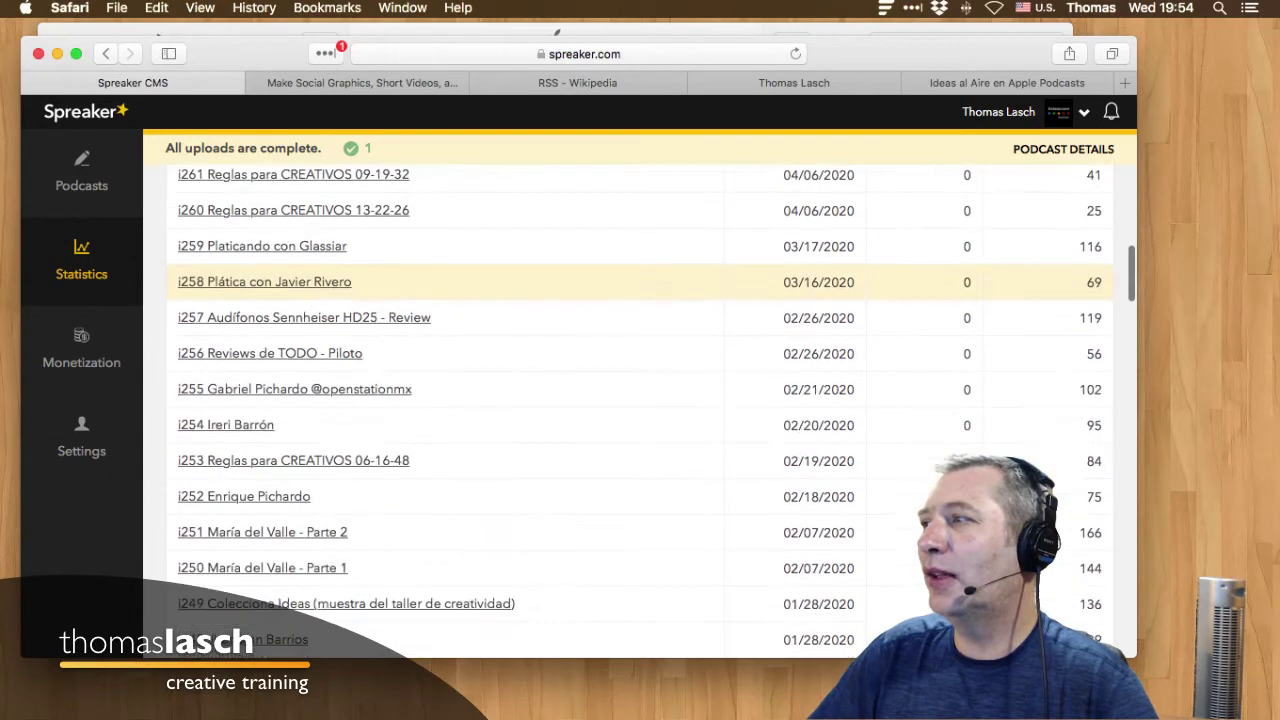
scroll(640, 400, down, 15)
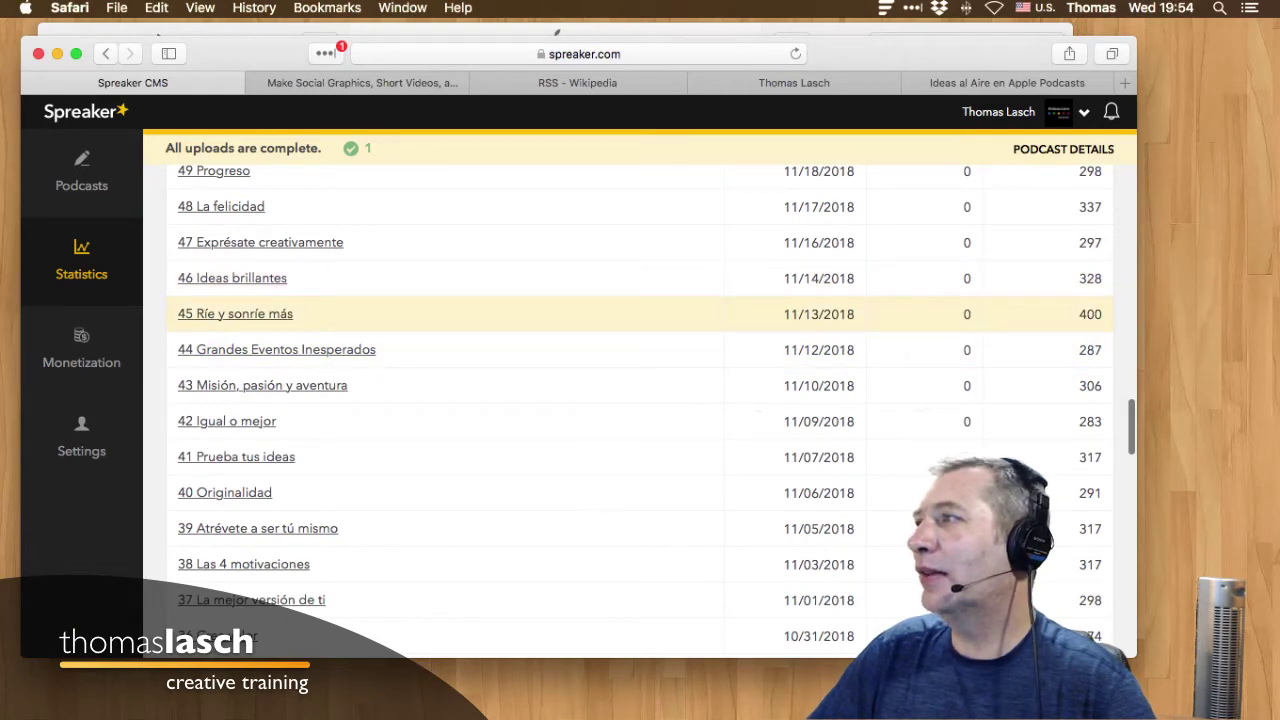
scroll(640, 420, down, 15)
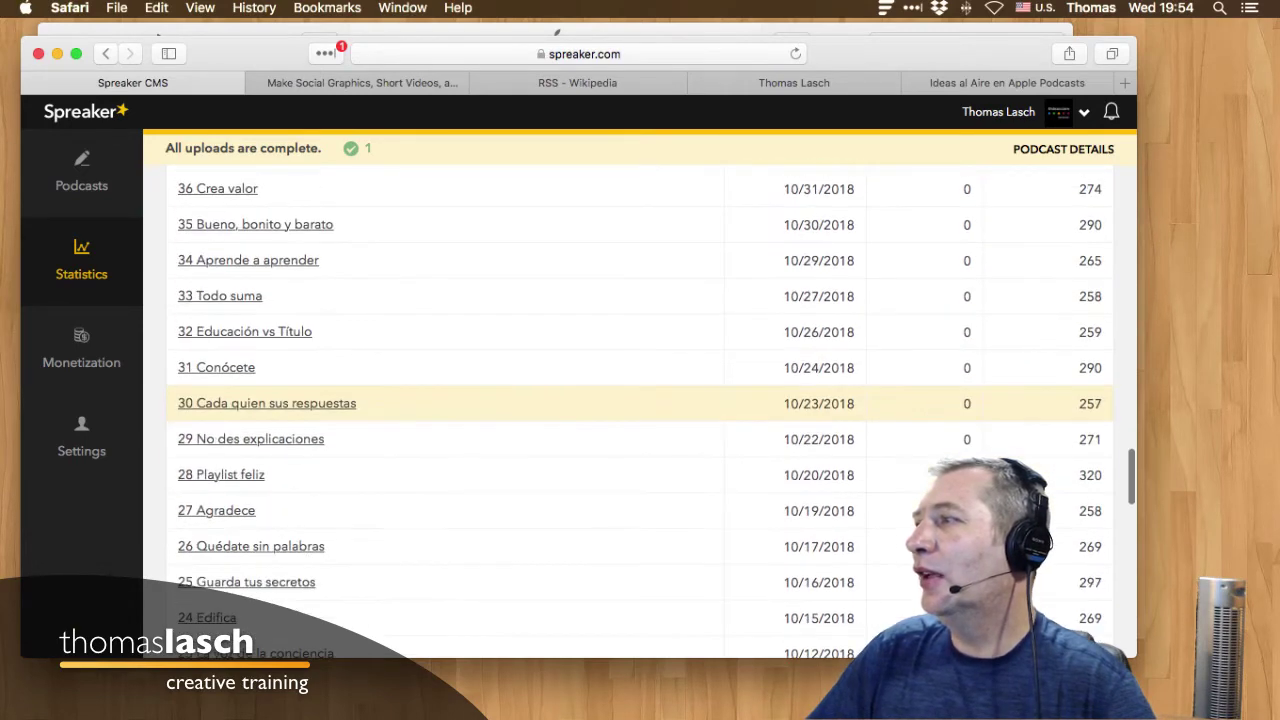
scroll(640, 483, down, 10)
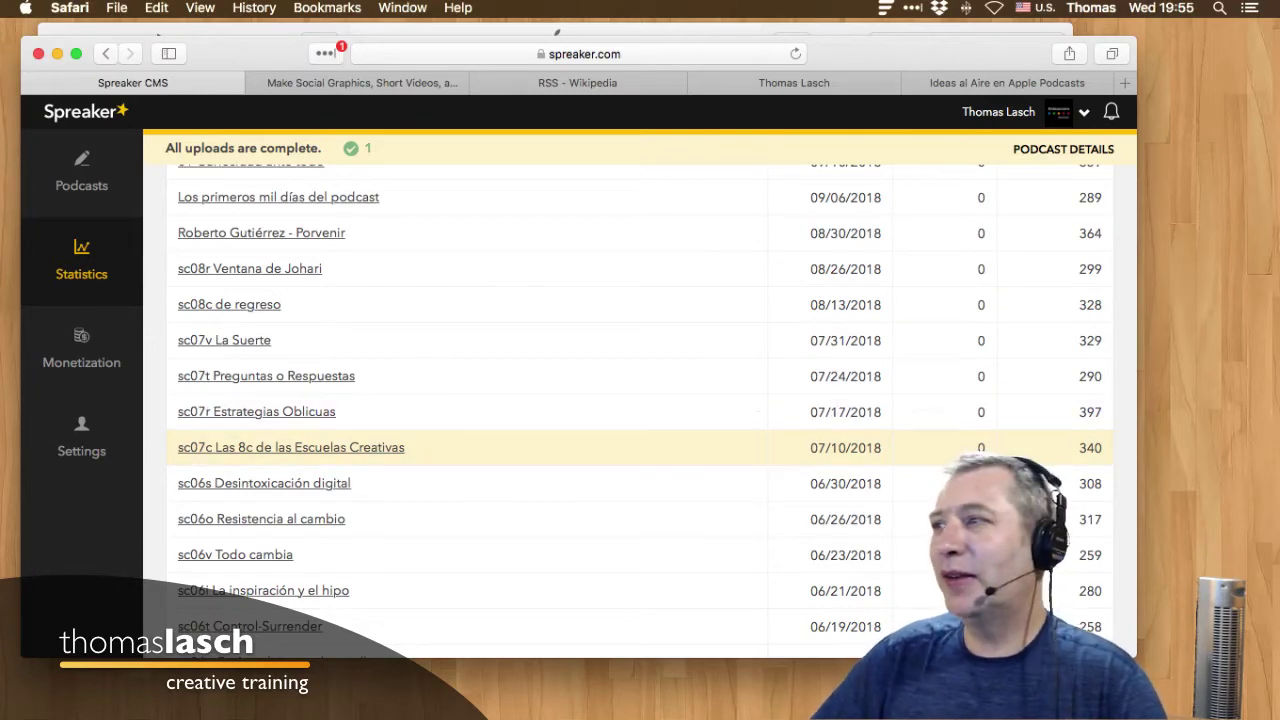
scroll(640, 447, down, 15)
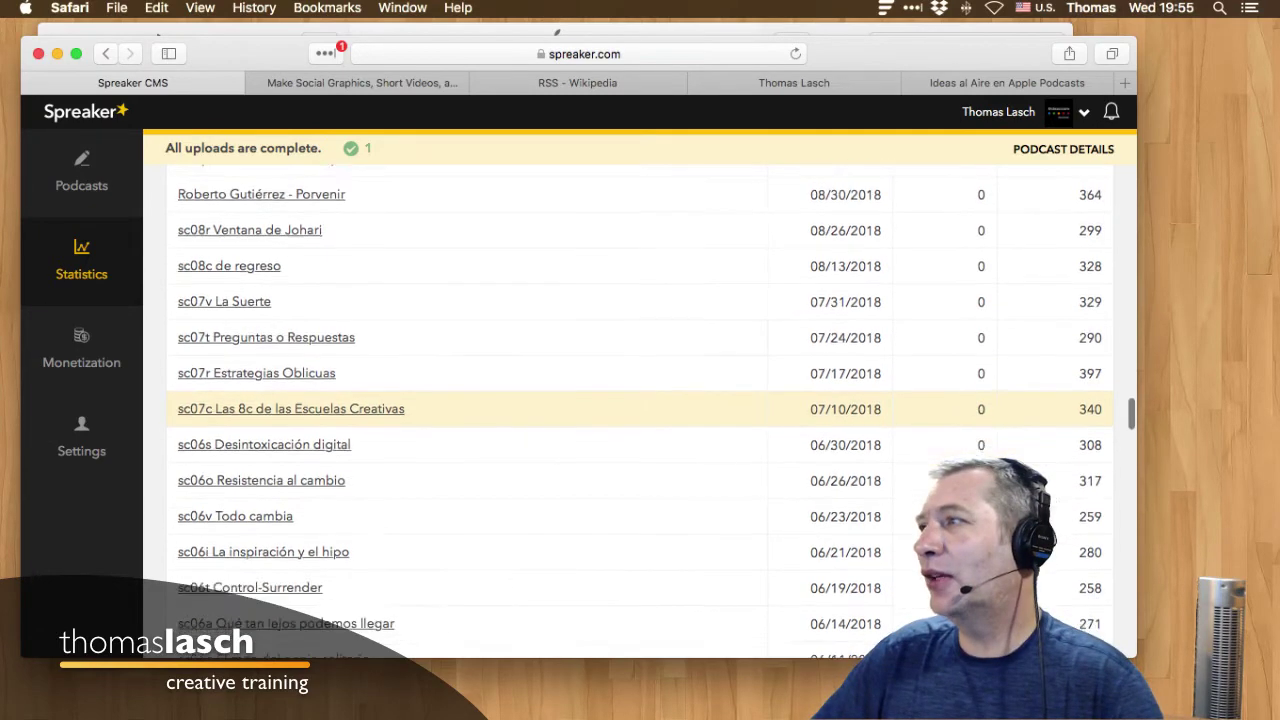
scroll(640, 447, down, 15)
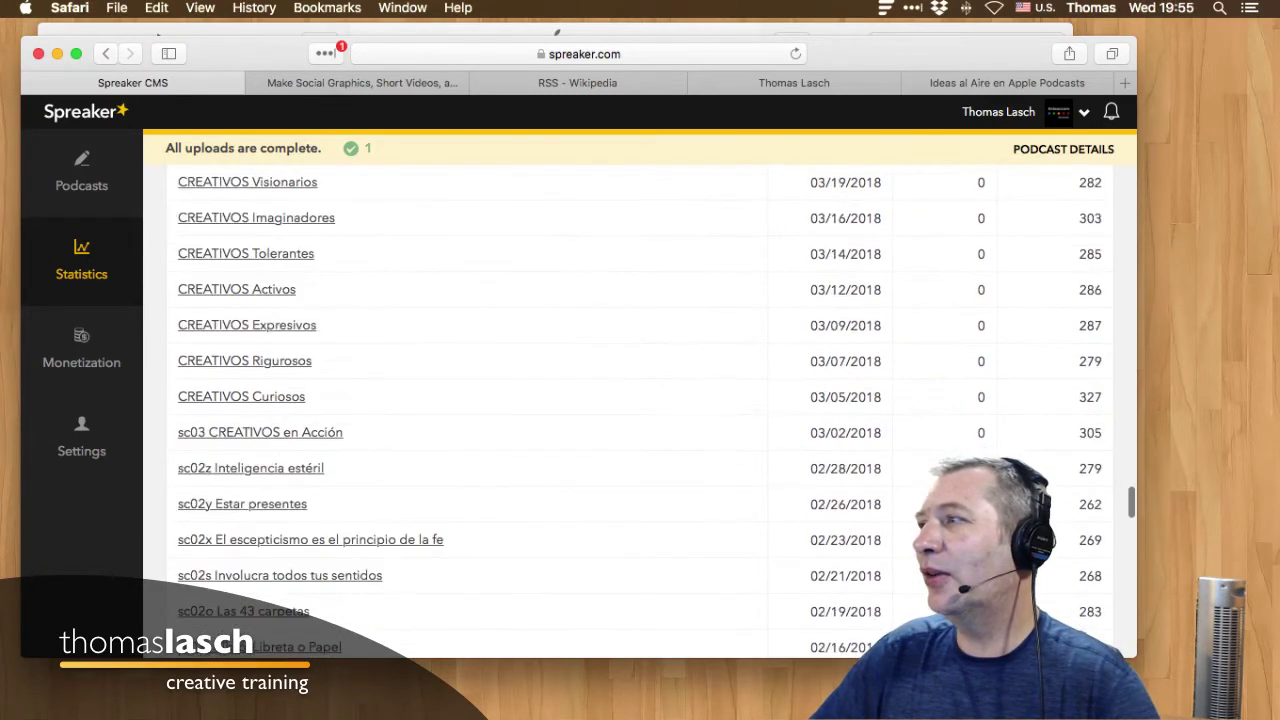
scroll(640, 410, down, 15)
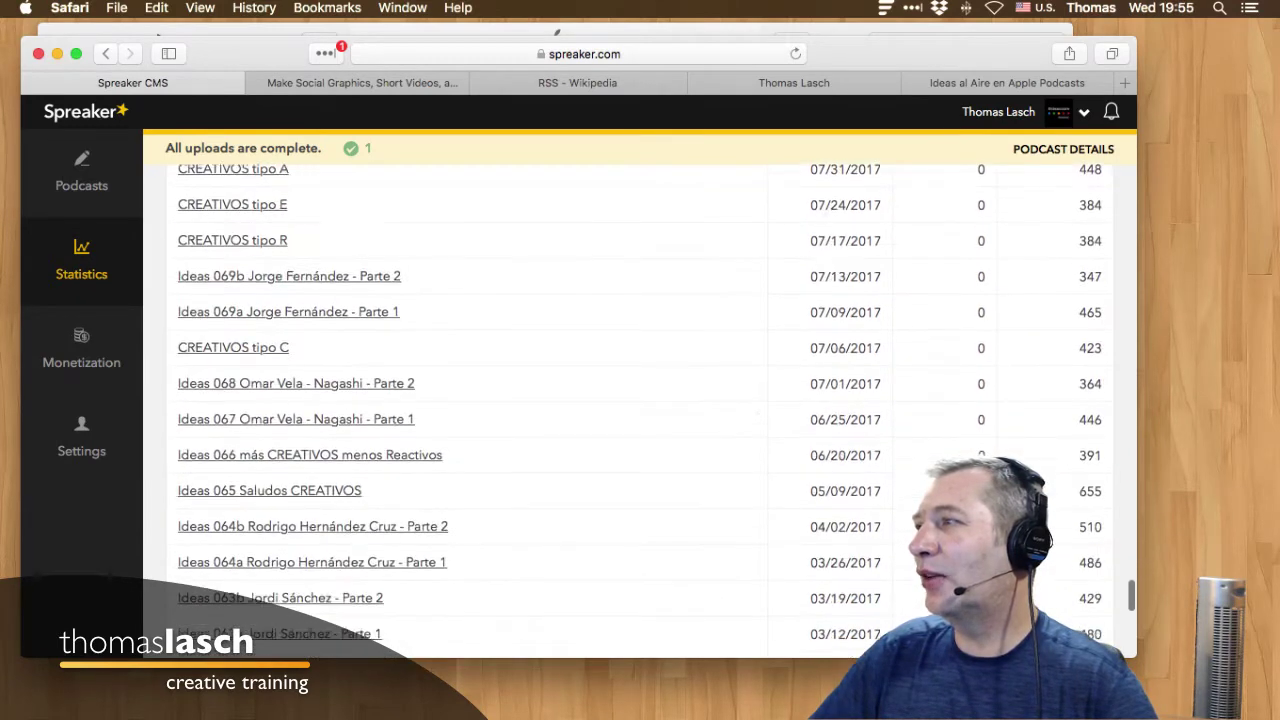
Compare the download counts of the oldest episodes, from 2017 and 2016, and return to the podcast's statistics summary.
scroll(640, 430, up, 5)
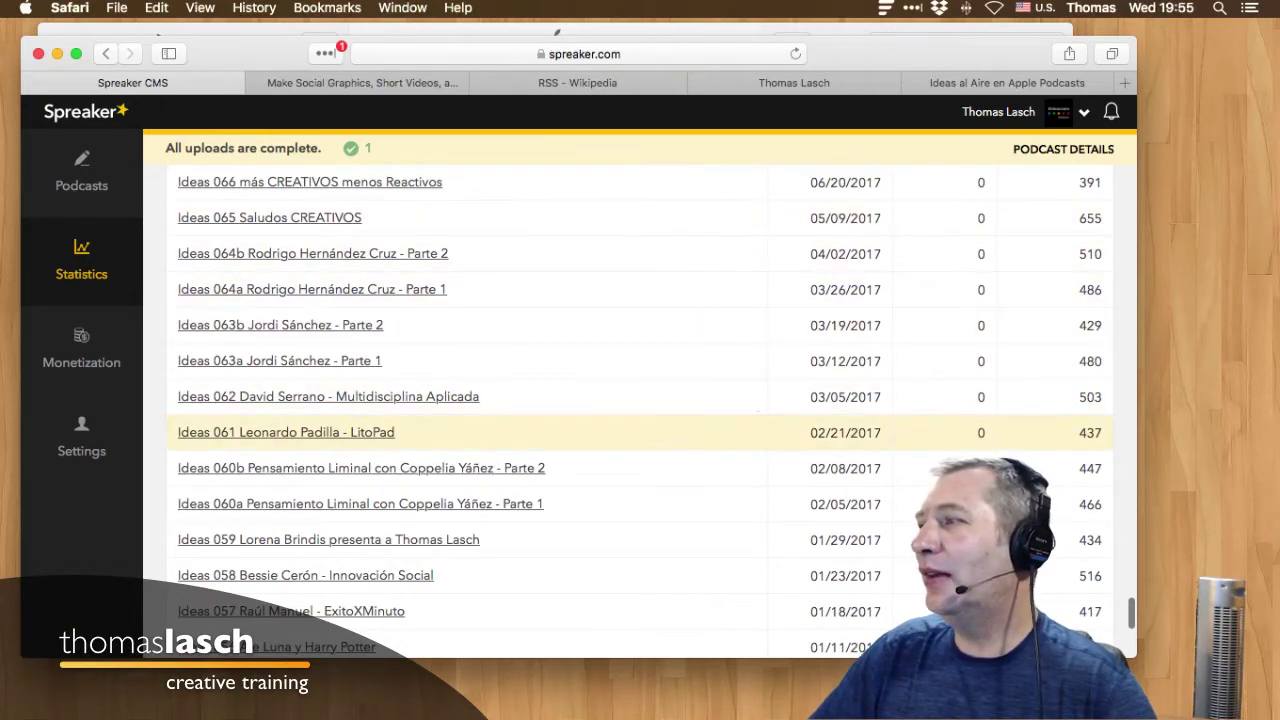
scroll(640, 412, down, 10)
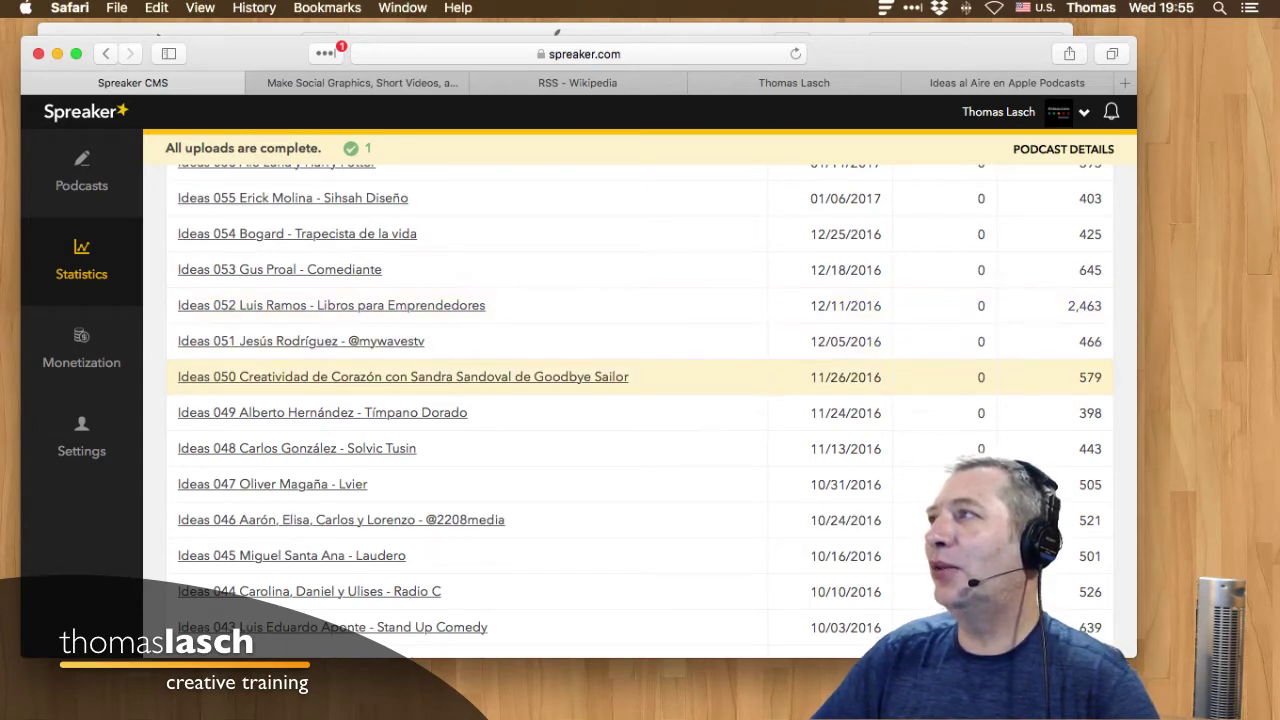
scroll(640, 500, down, 9)
scroll(640, 400, down, 1)
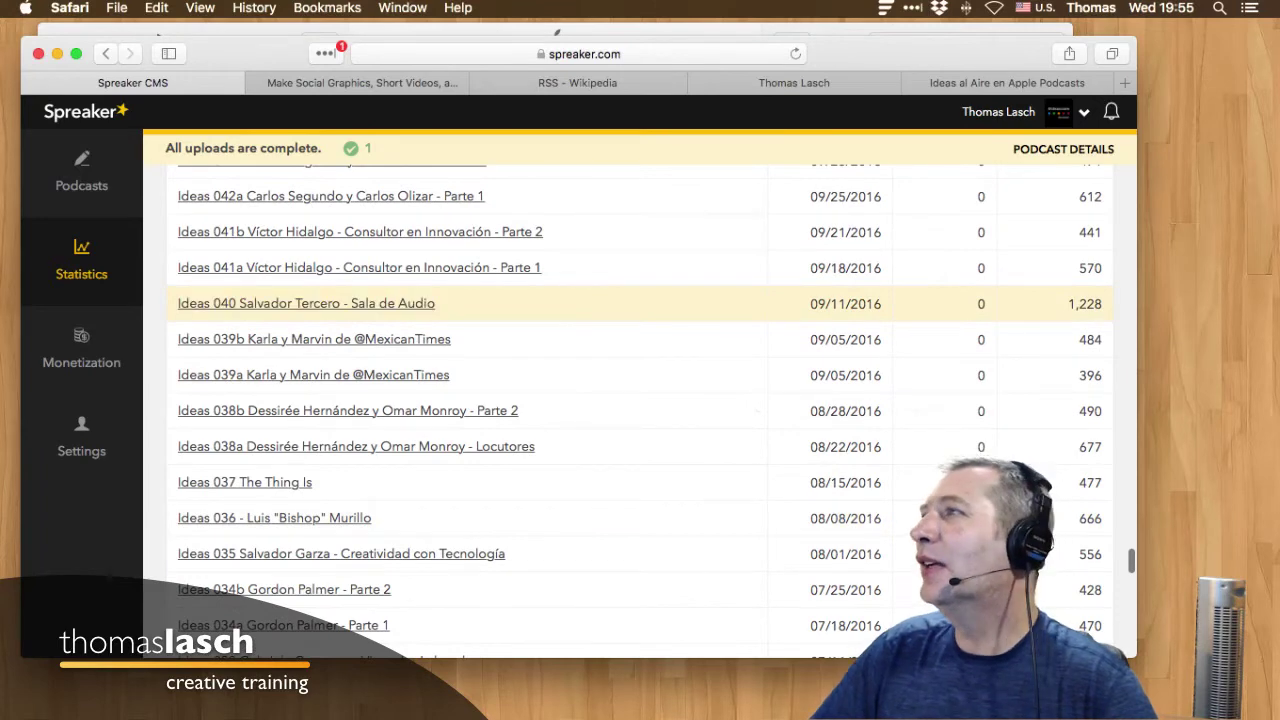
scroll(640, 446, down, 7)
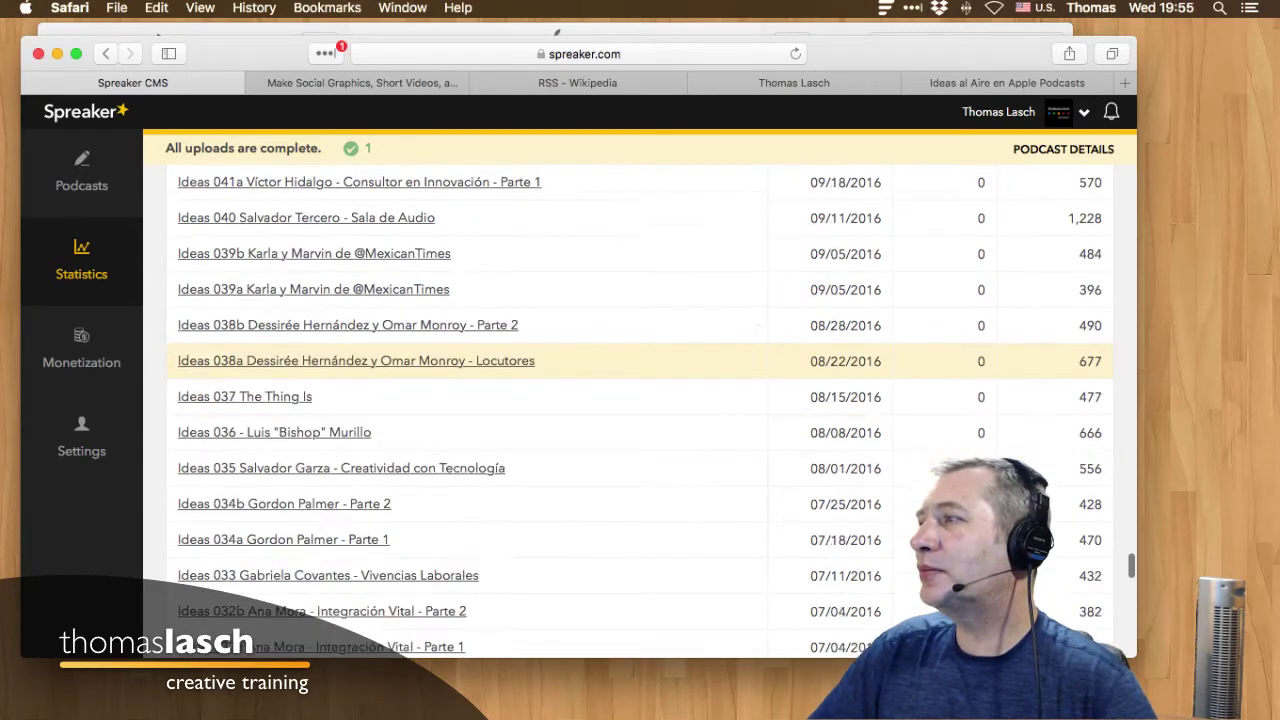
scroll(640, 430, down, 2)
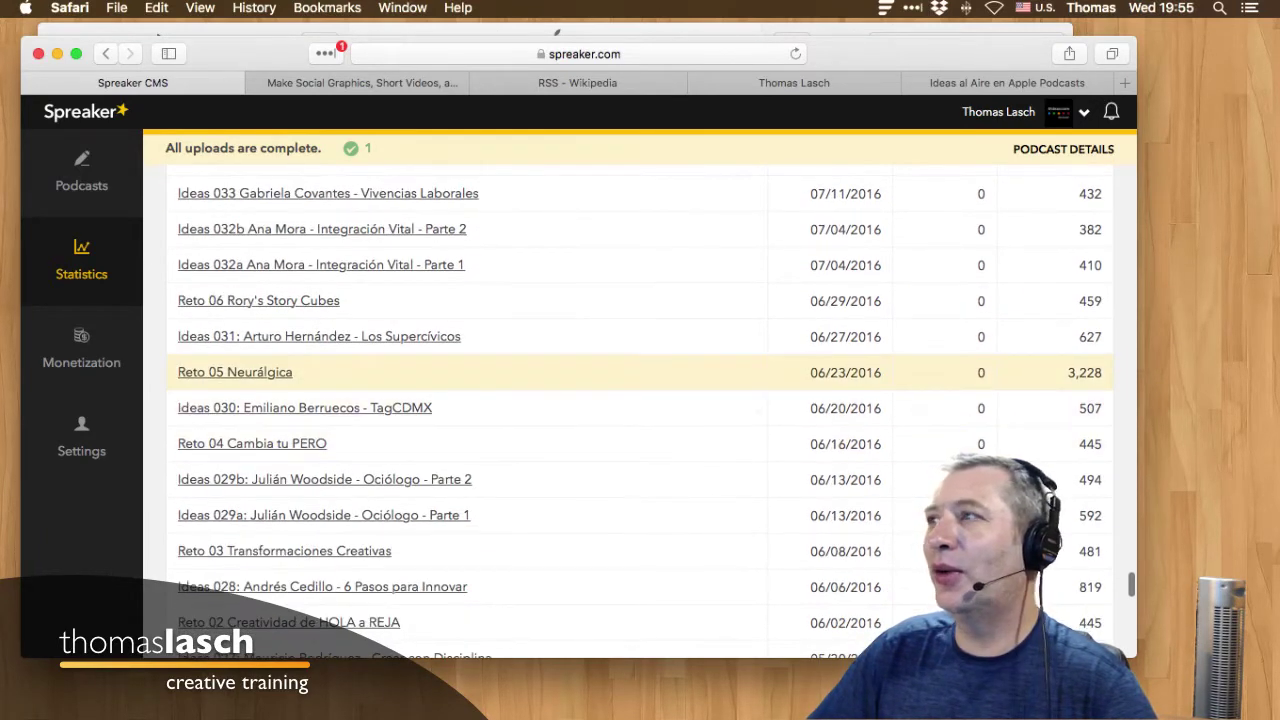
scroll(640, 411, down, 10)
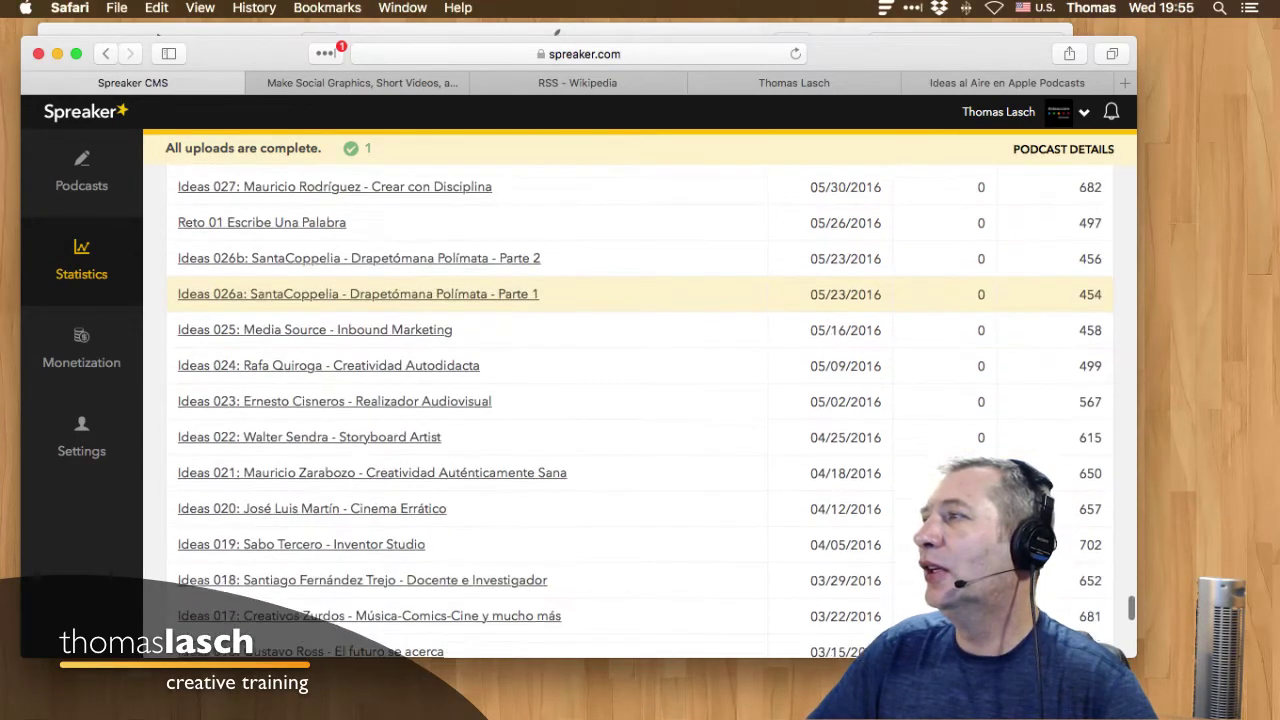
scroll(640, 300, up, 20)
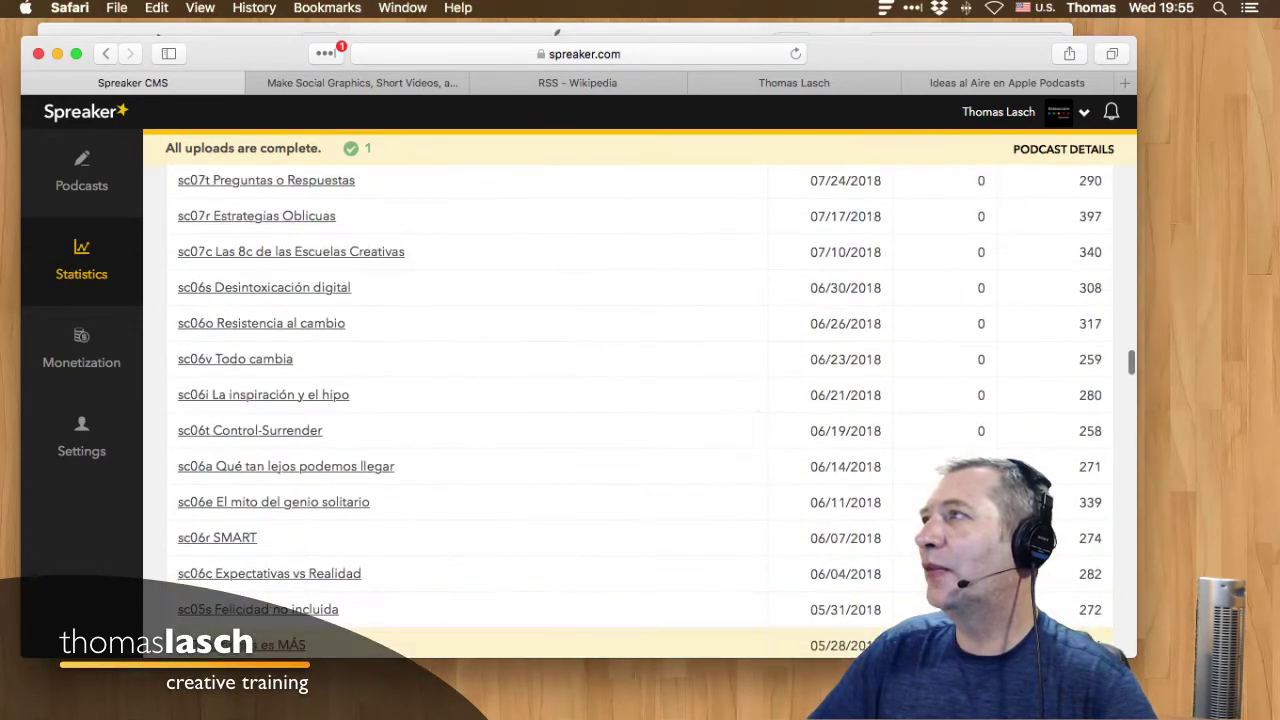
scroll(640, 400, up, 10)
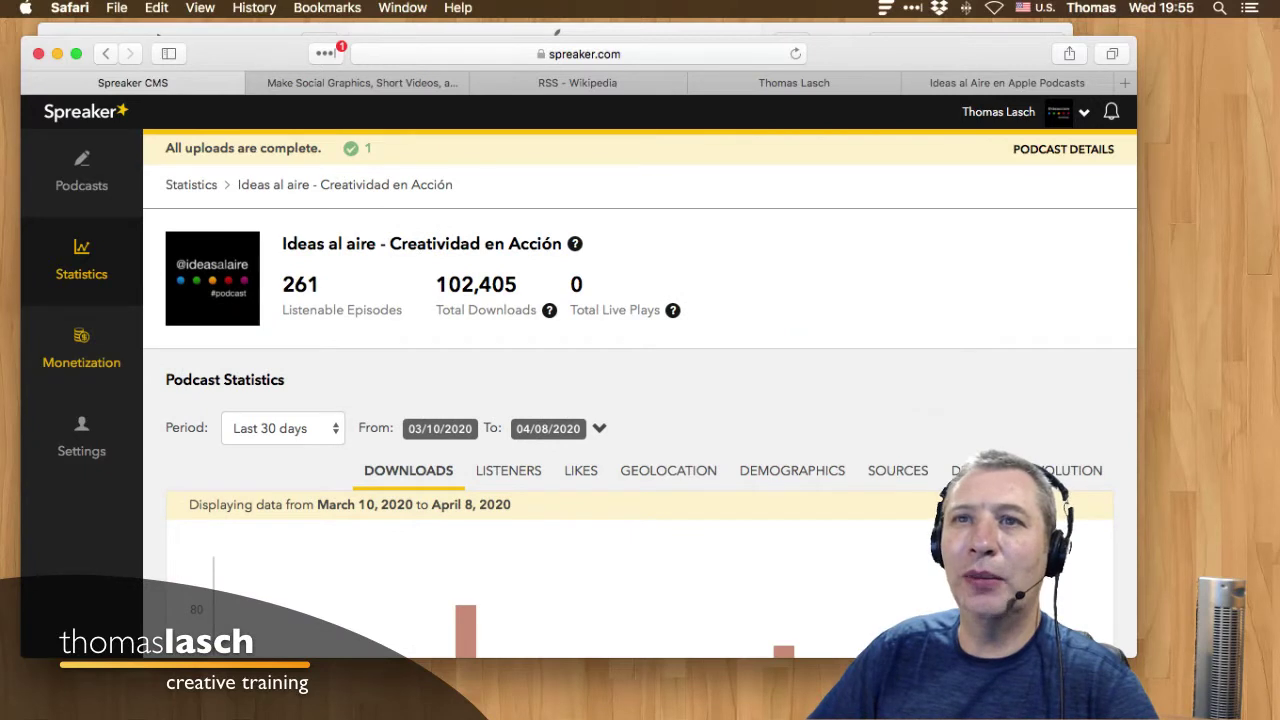
Review the Monetization Dashboard, checking the most recent payment amount and the Impressions & Earnings Report.
click(81, 348)
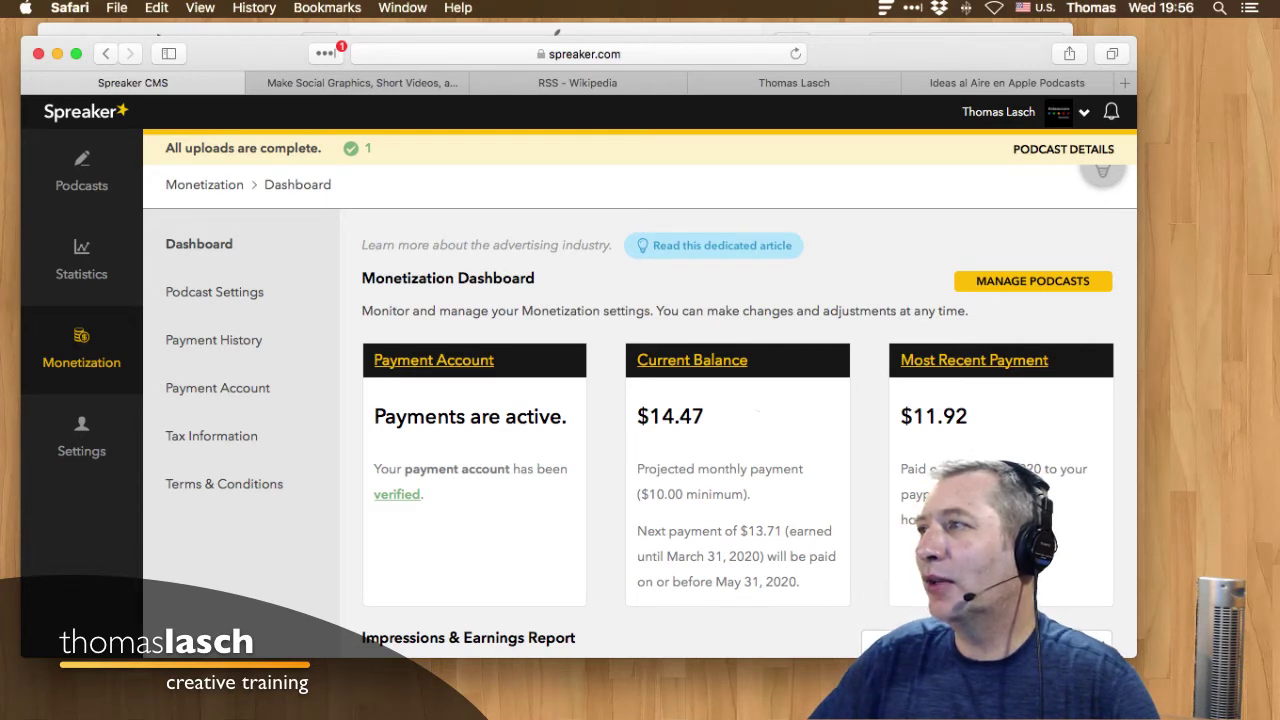
drag(967, 416, 912, 416)
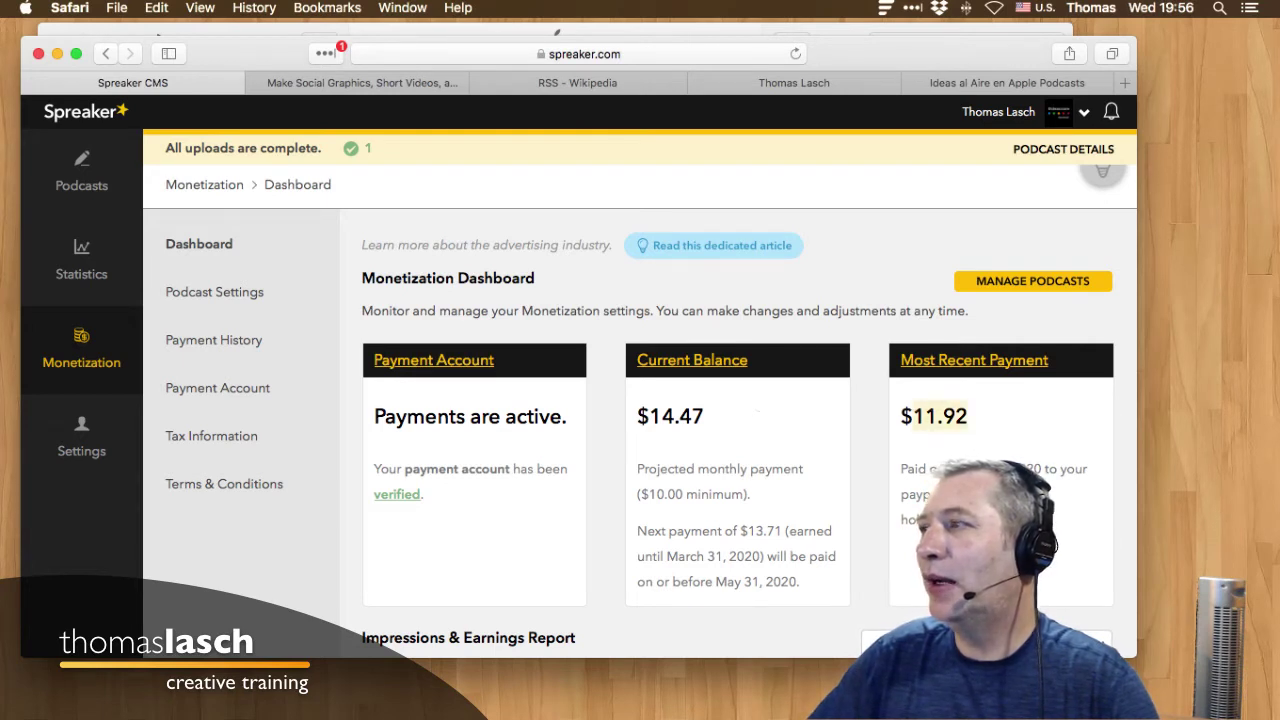
drag(967, 416, 912, 416)
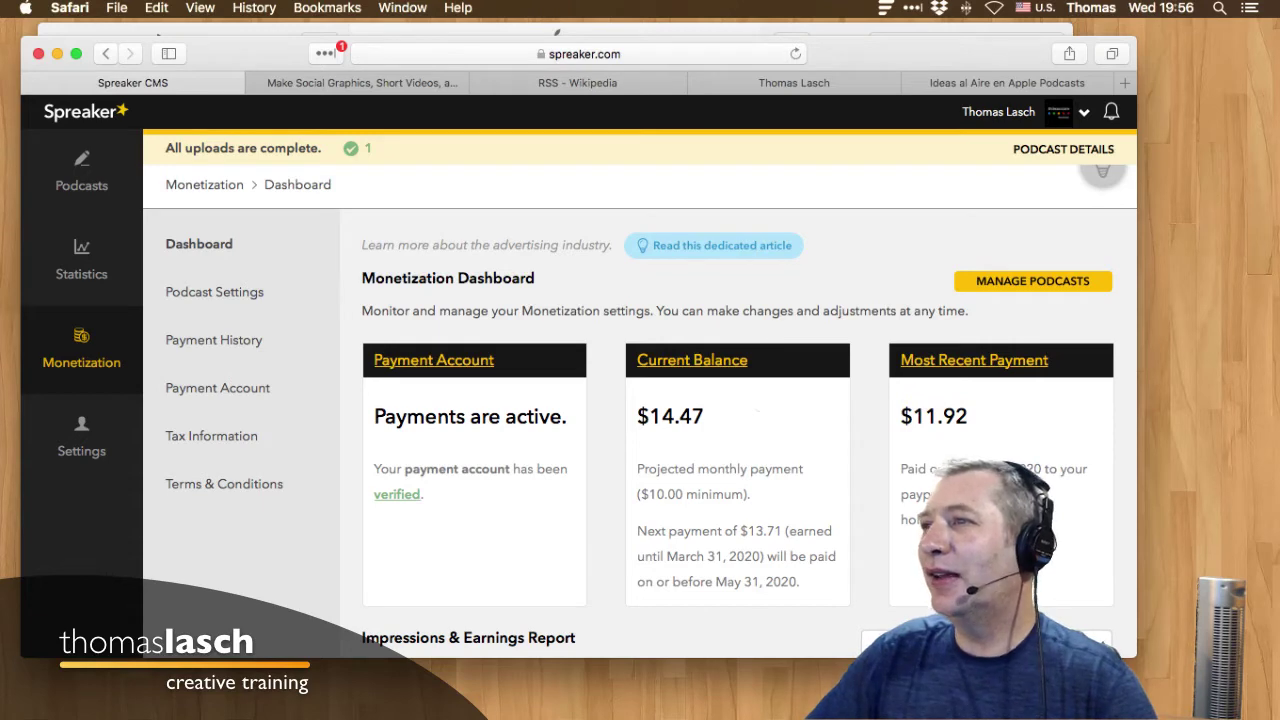
scroll(640, 410, down, 10)
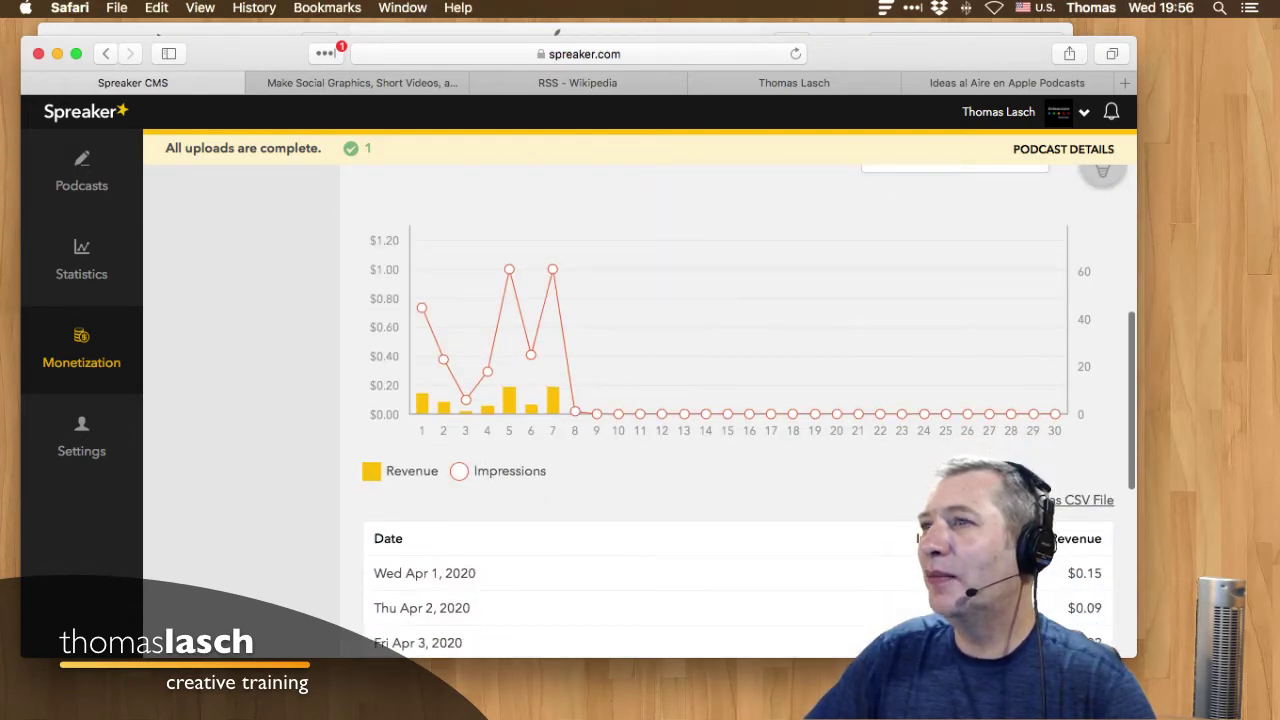
Leave the Monetization Dashboard for the Spreaker home page and open the account's Profile Data settings.
scroll(530, 355, up, 10)
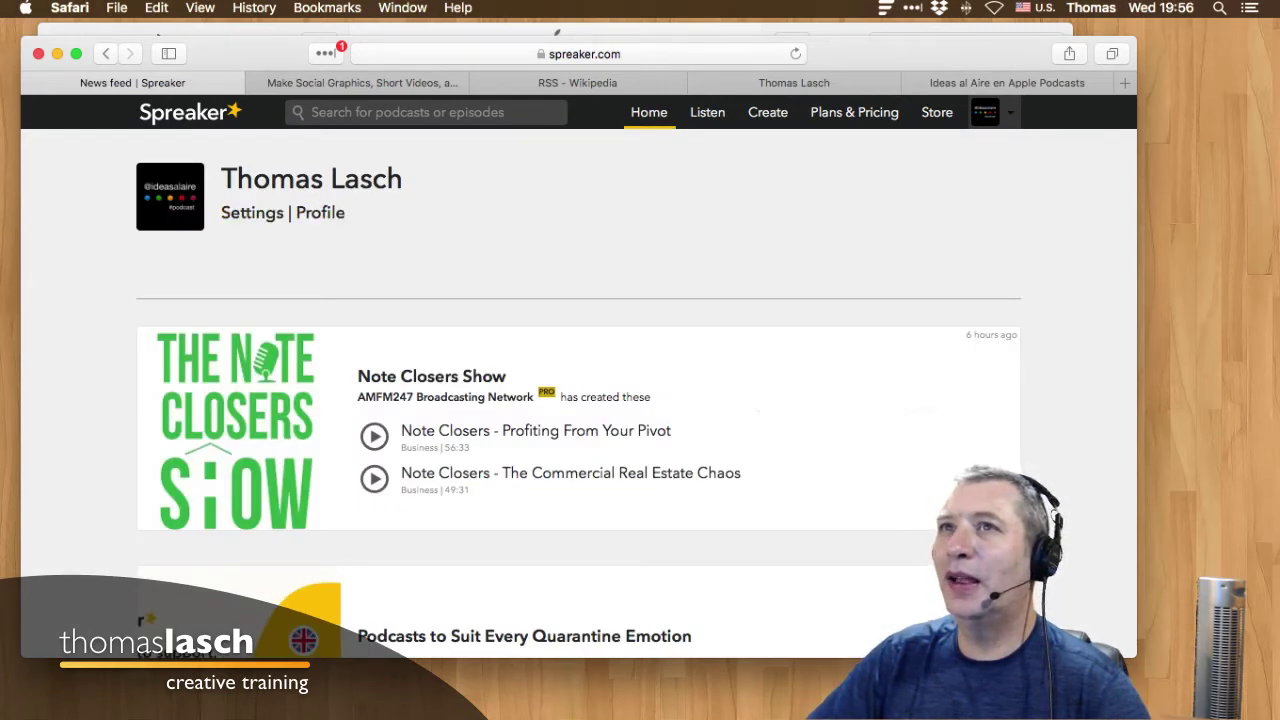
click(252, 212)
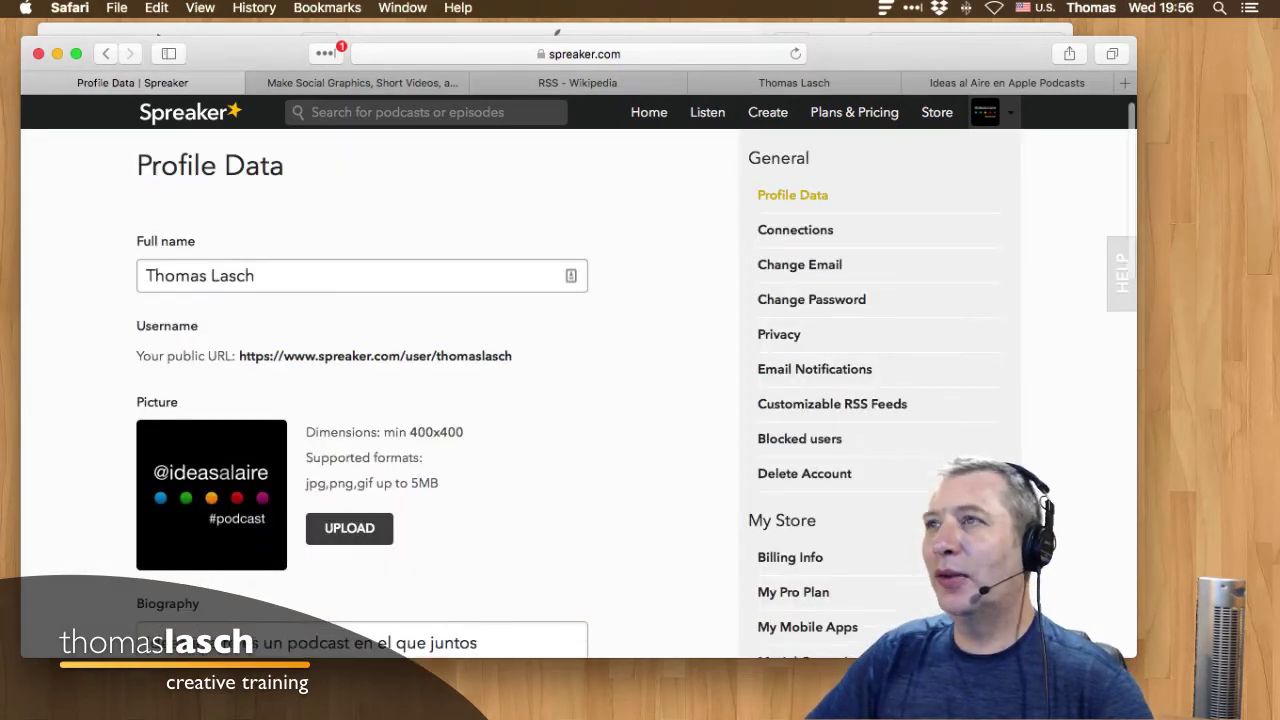
On the podcaster's own website, open the podcast's Spreaker page from the embedded player and view its description and contacts.
click(794, 82)
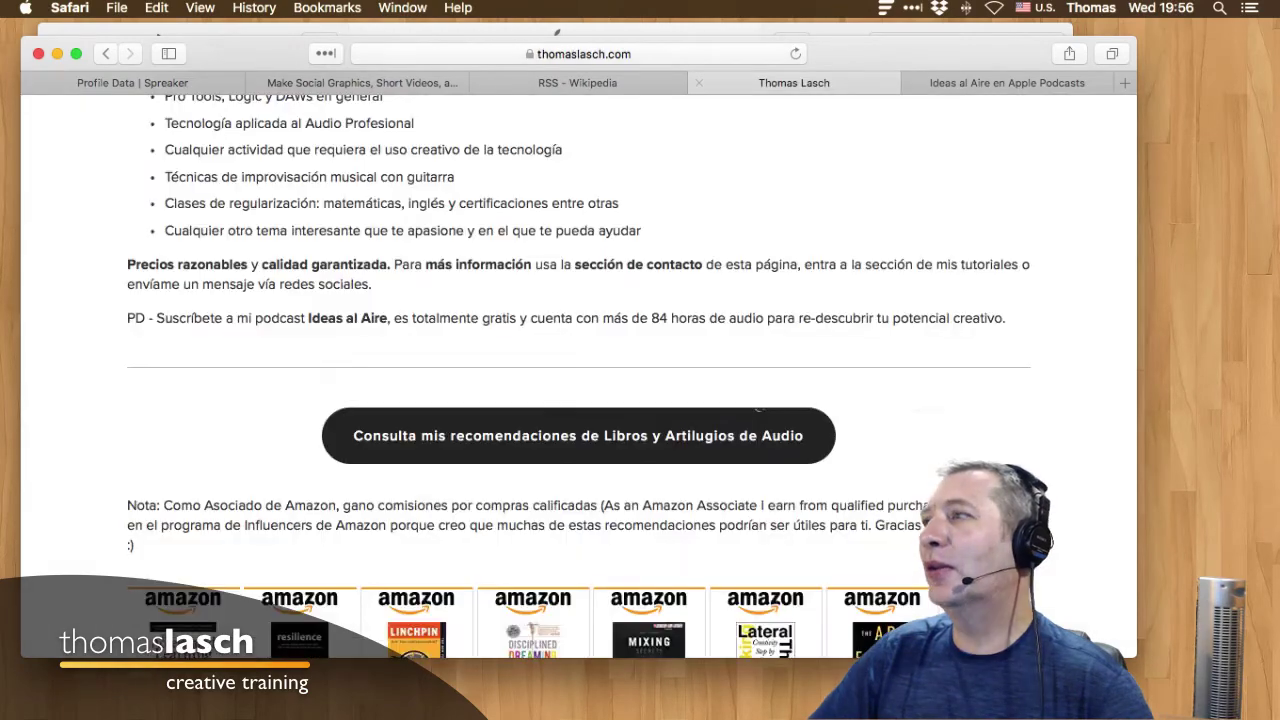
scroll(580, 380, down, 10)
scroll(179, 324, down, 10)
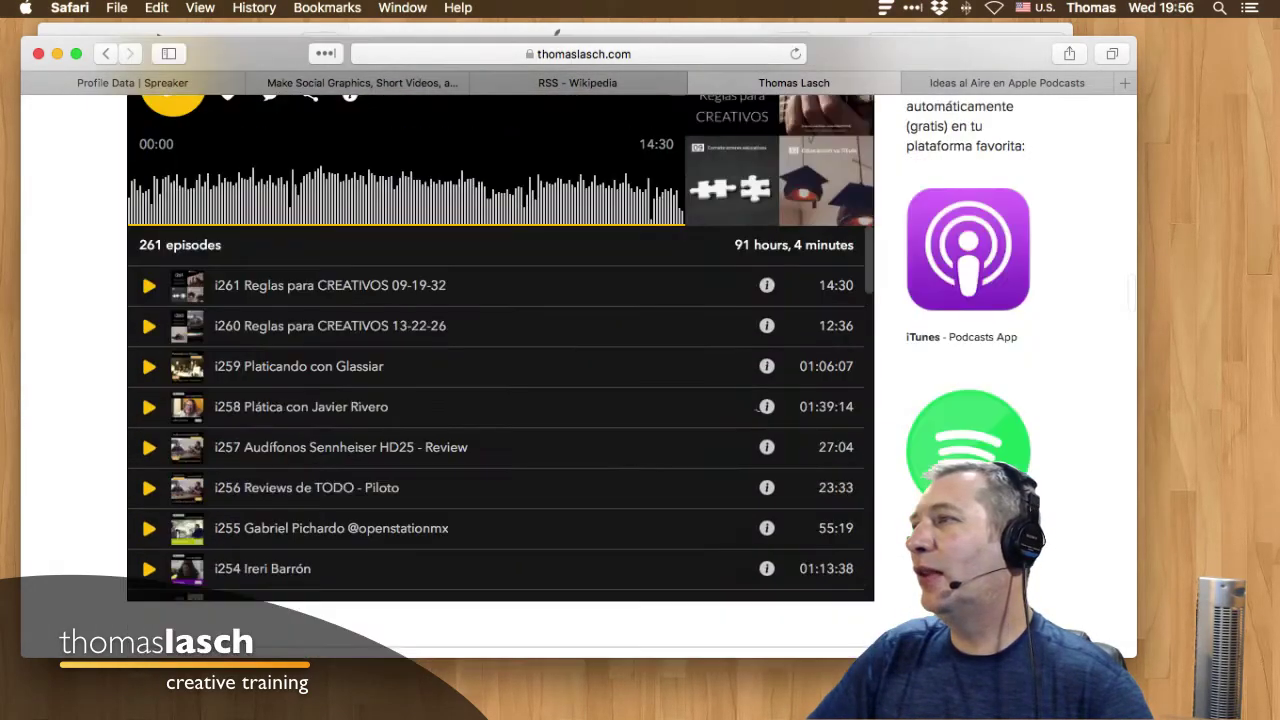
click(179, 324)
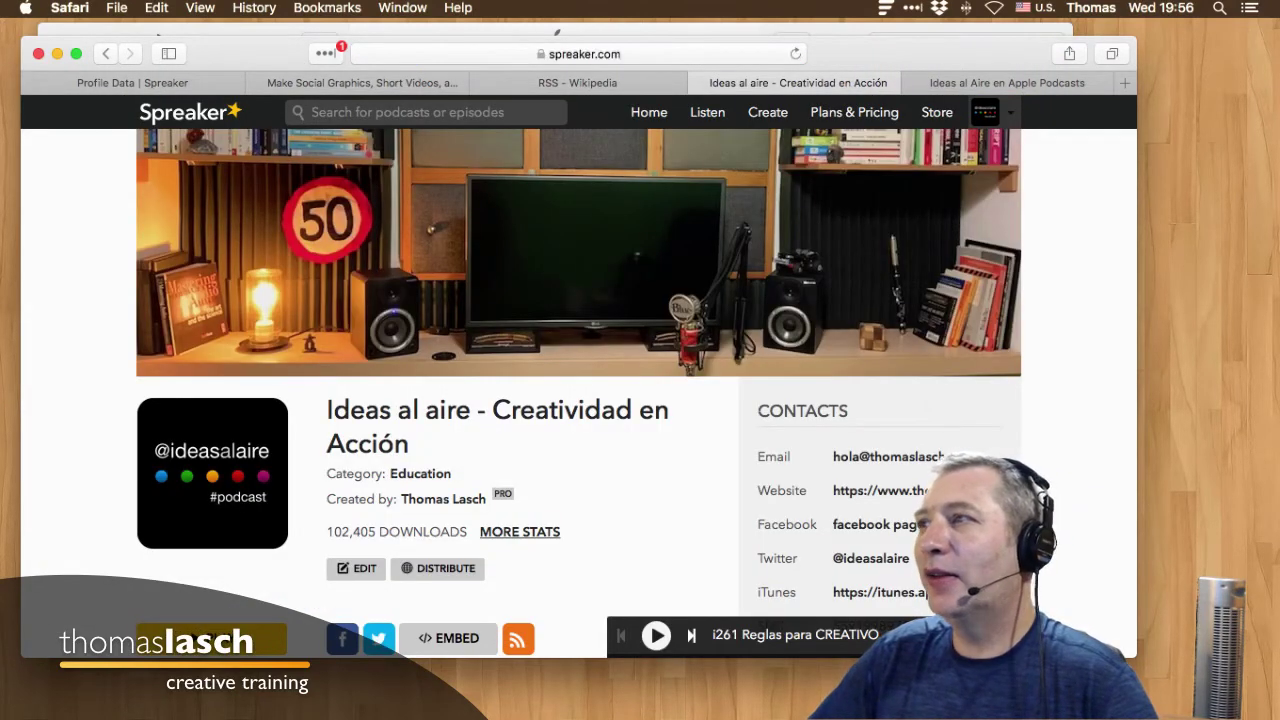
scroll(578, 390, down, 4)
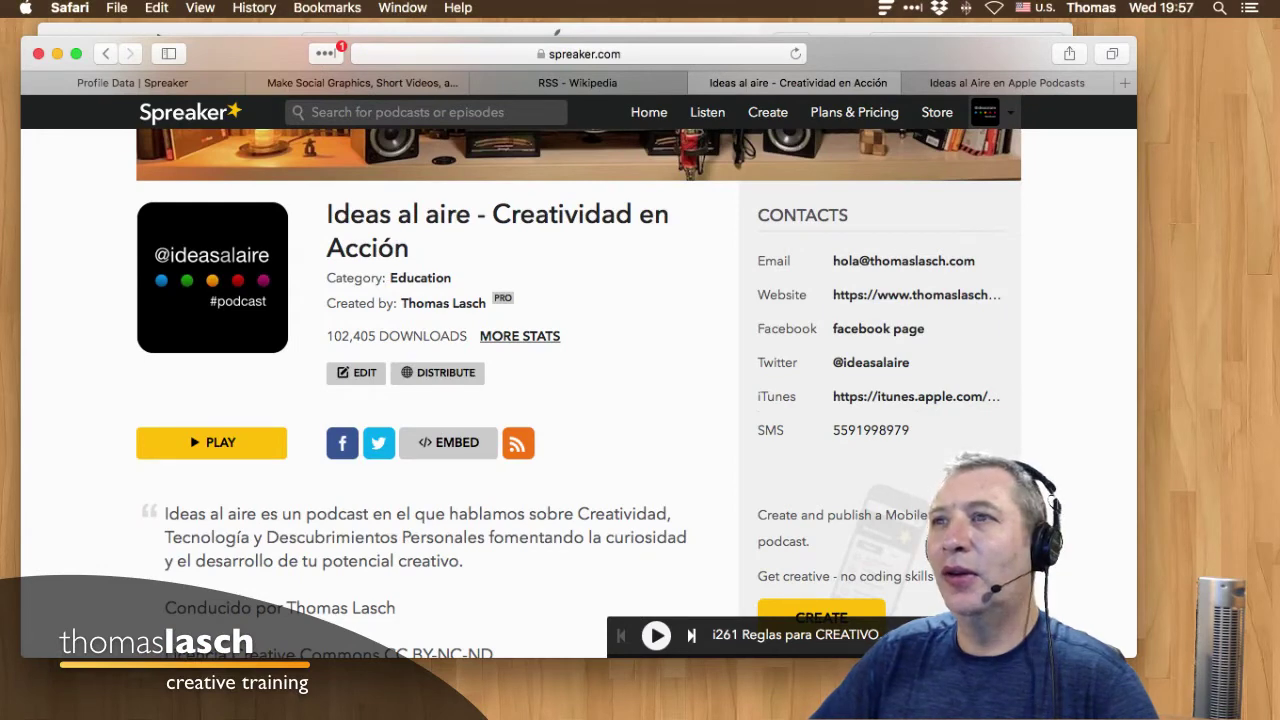
Delete the scheduled 17 Apr episode "i260 Reglas para CREATIVOS 13-22-26" from the podcast page and look over the remaining episodes.
scroll(578, 390, down, 10)
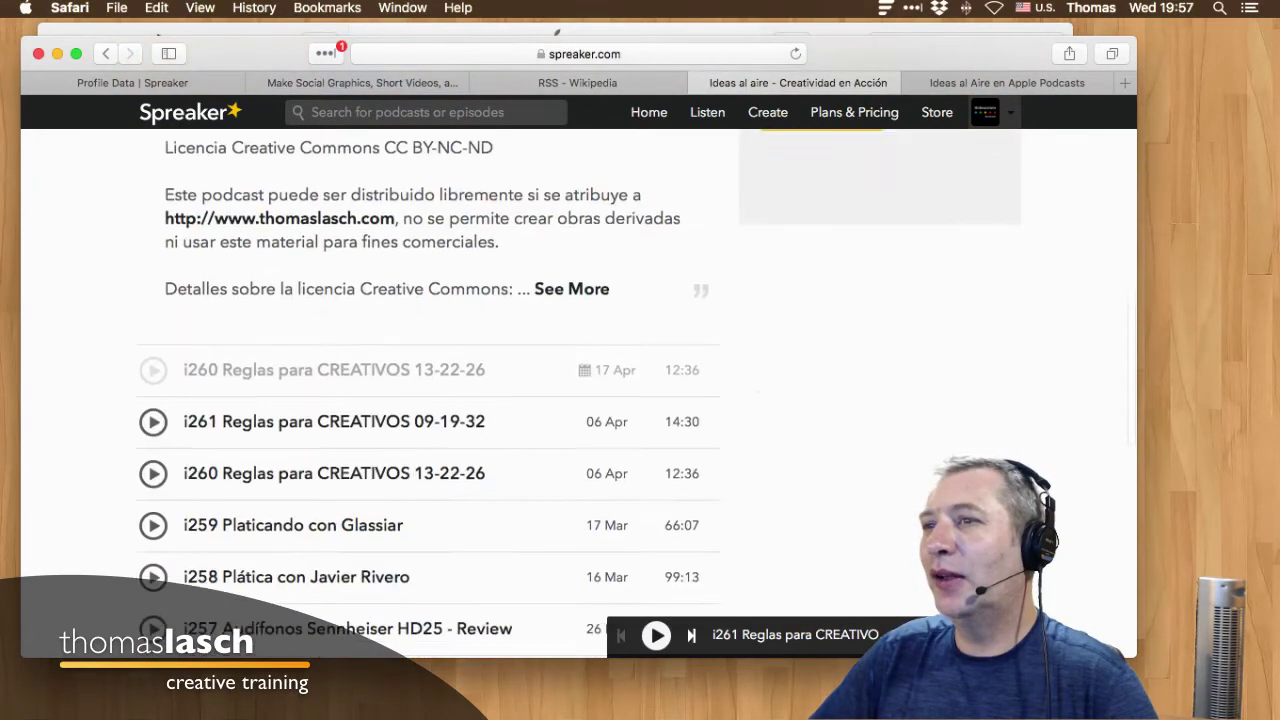
scroll(578, 475, up, 8)
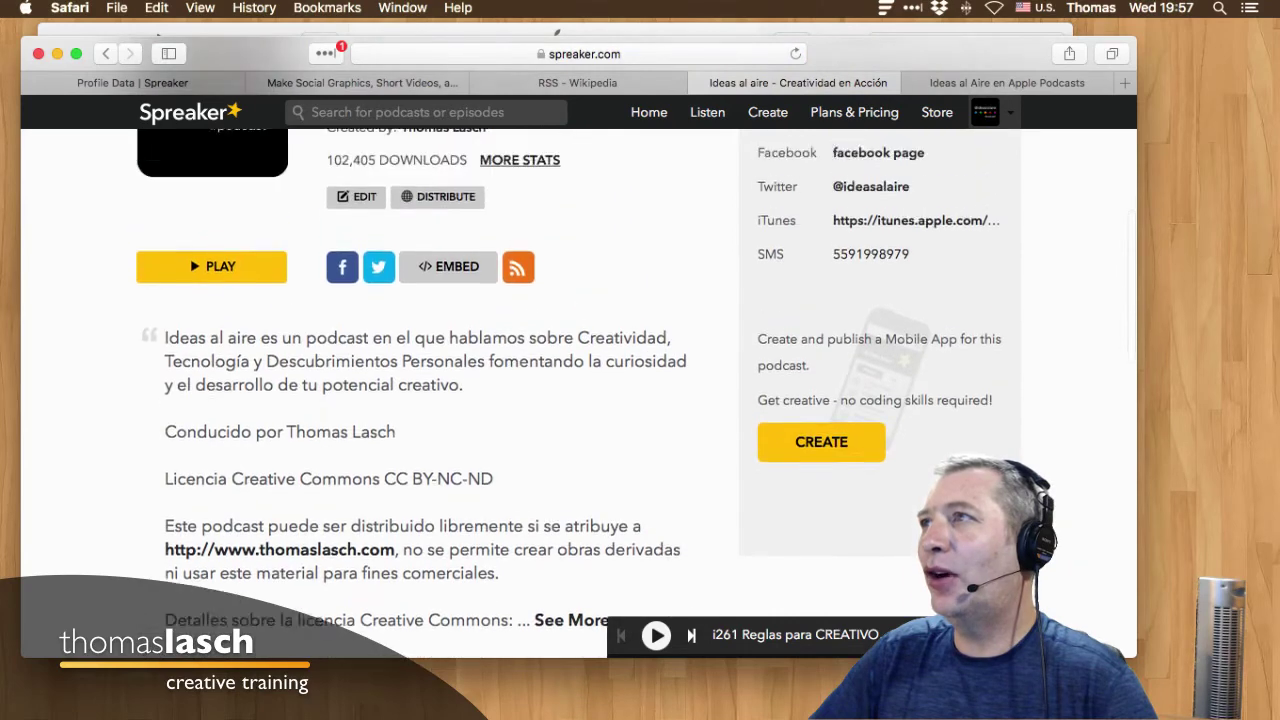
scroll(400, 520, up, 5)
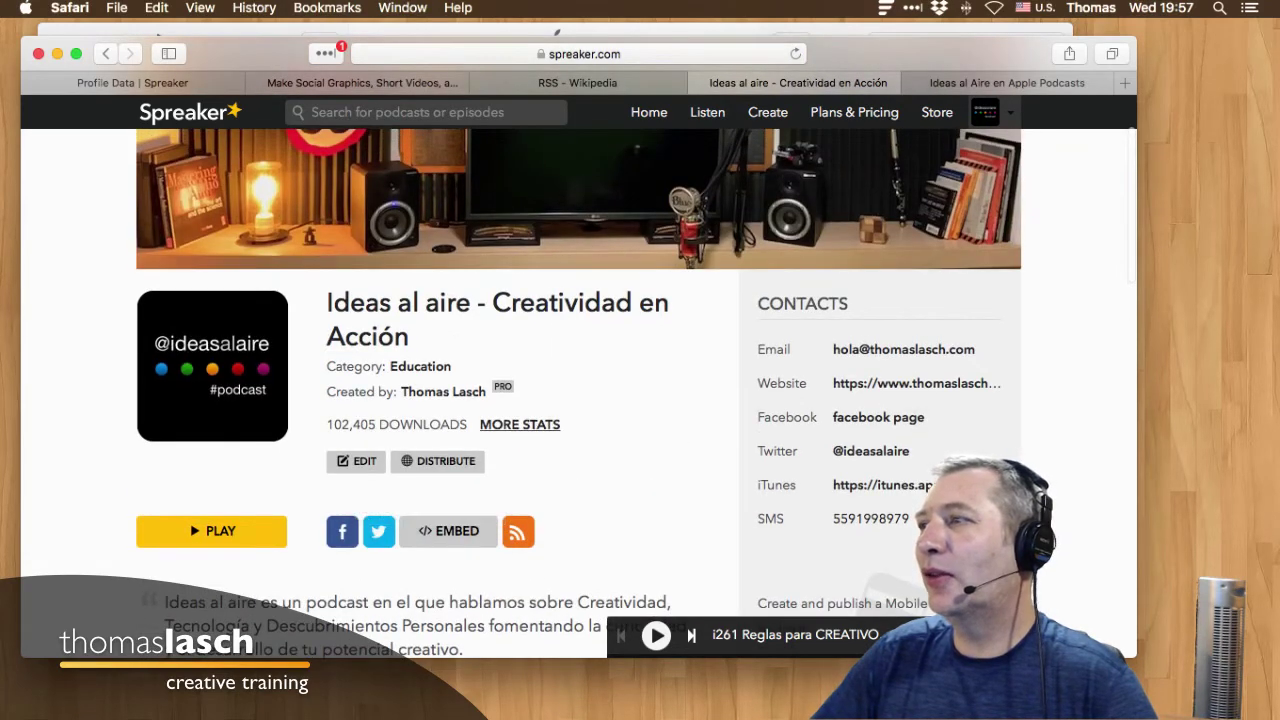
scroll(578, 390, down, 8)
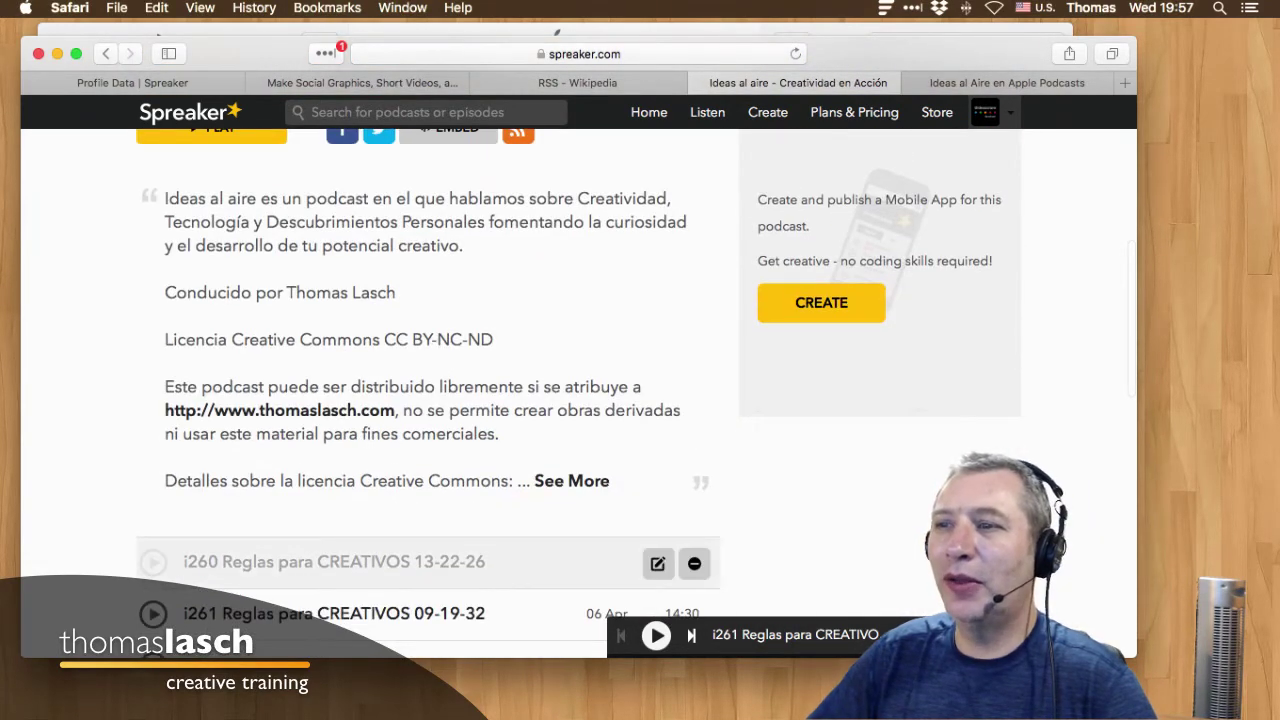
scroll(578, 390, down, 1)
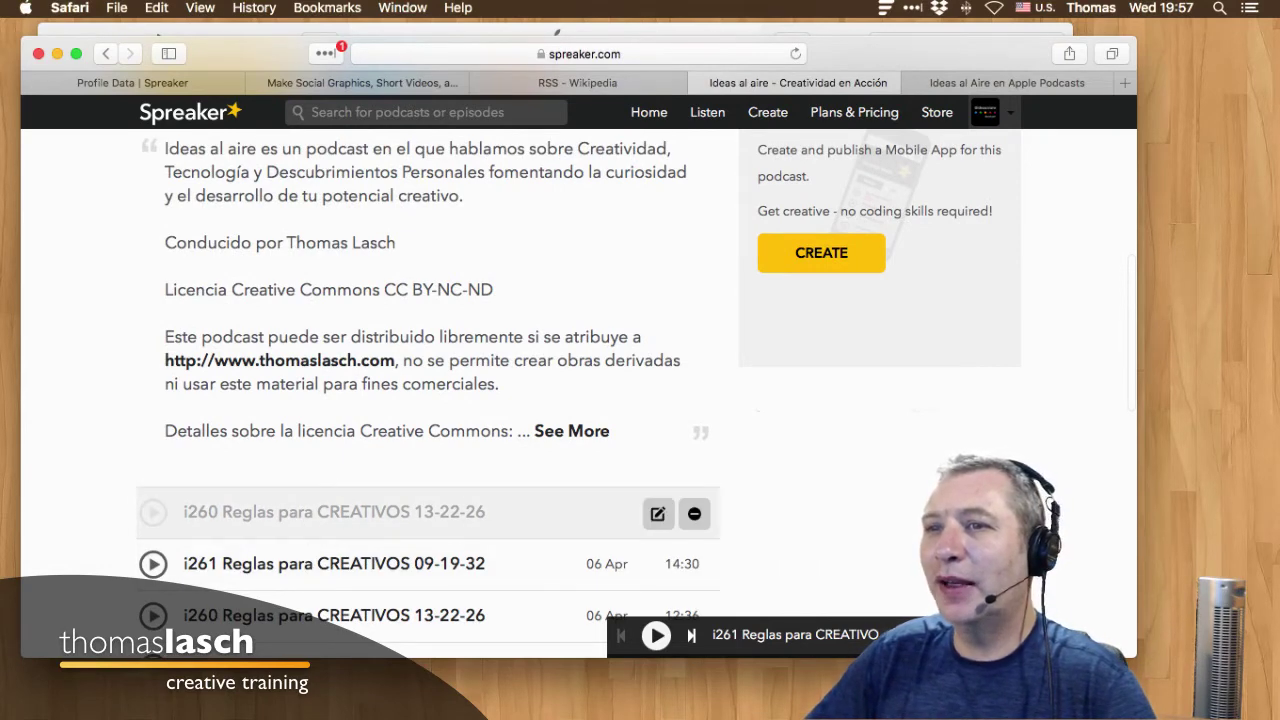
scroll(578, 390, down, 3)
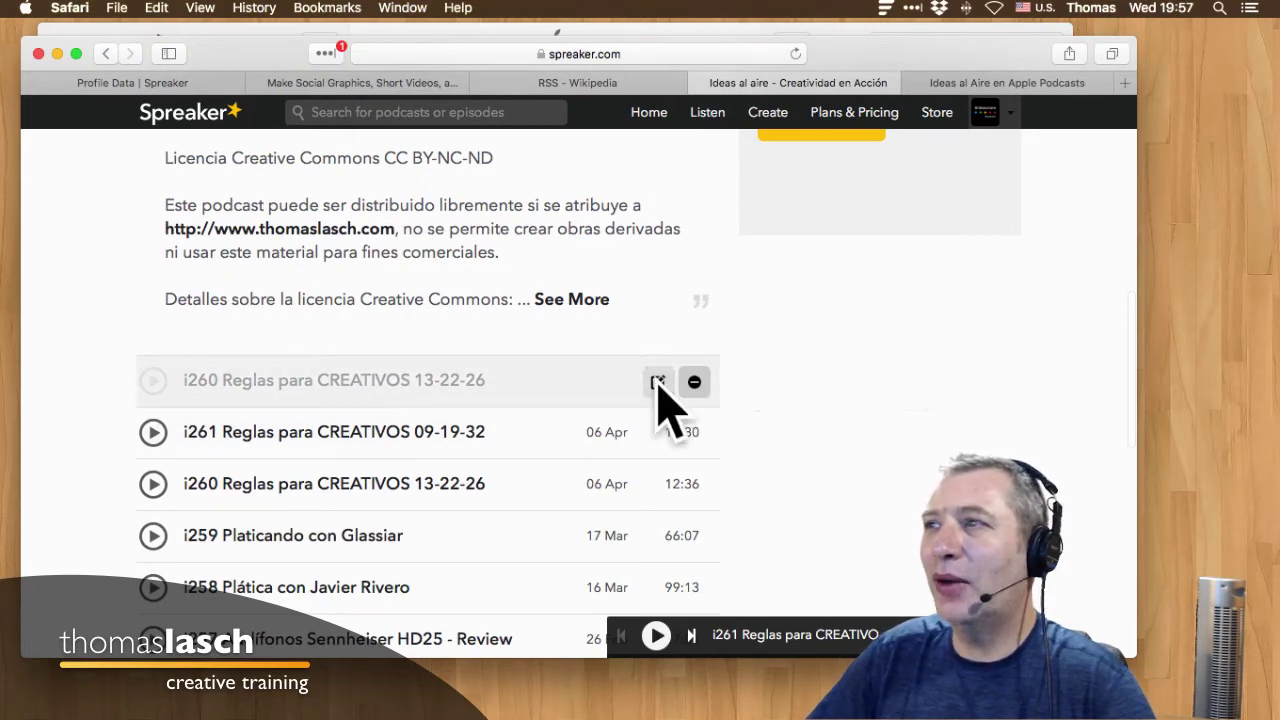
click(694, 382)
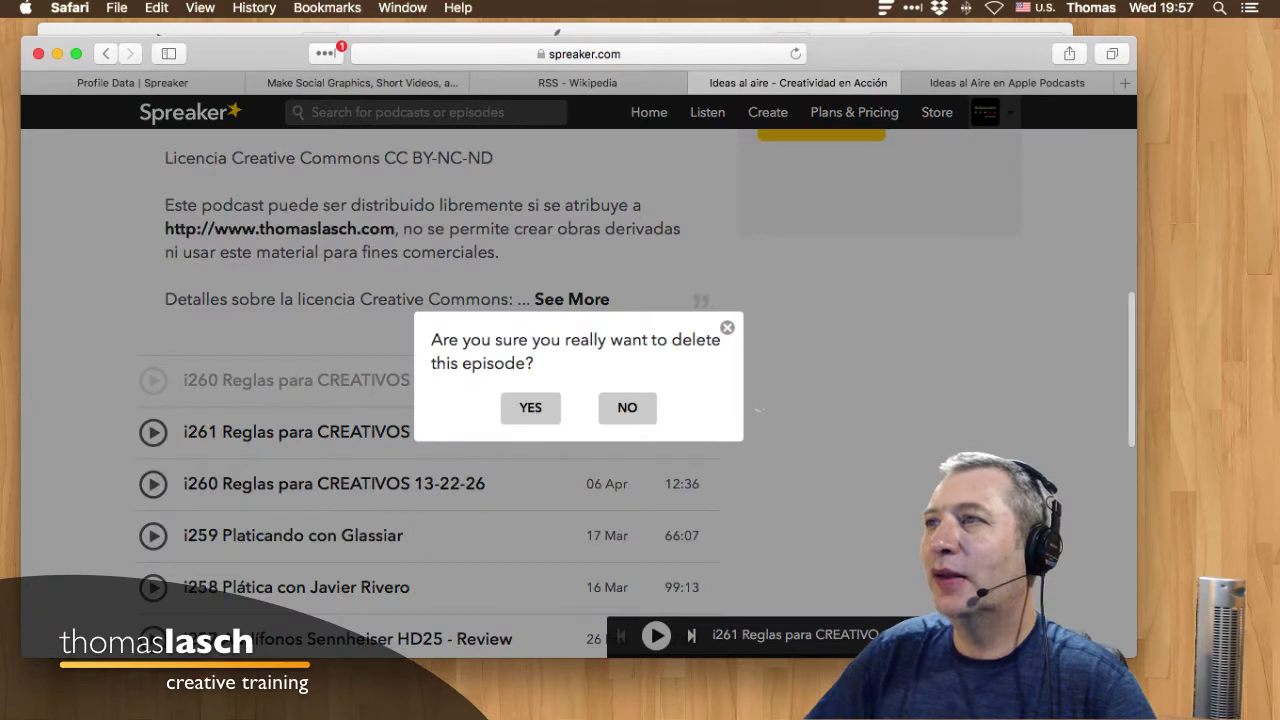
click(530, 407)
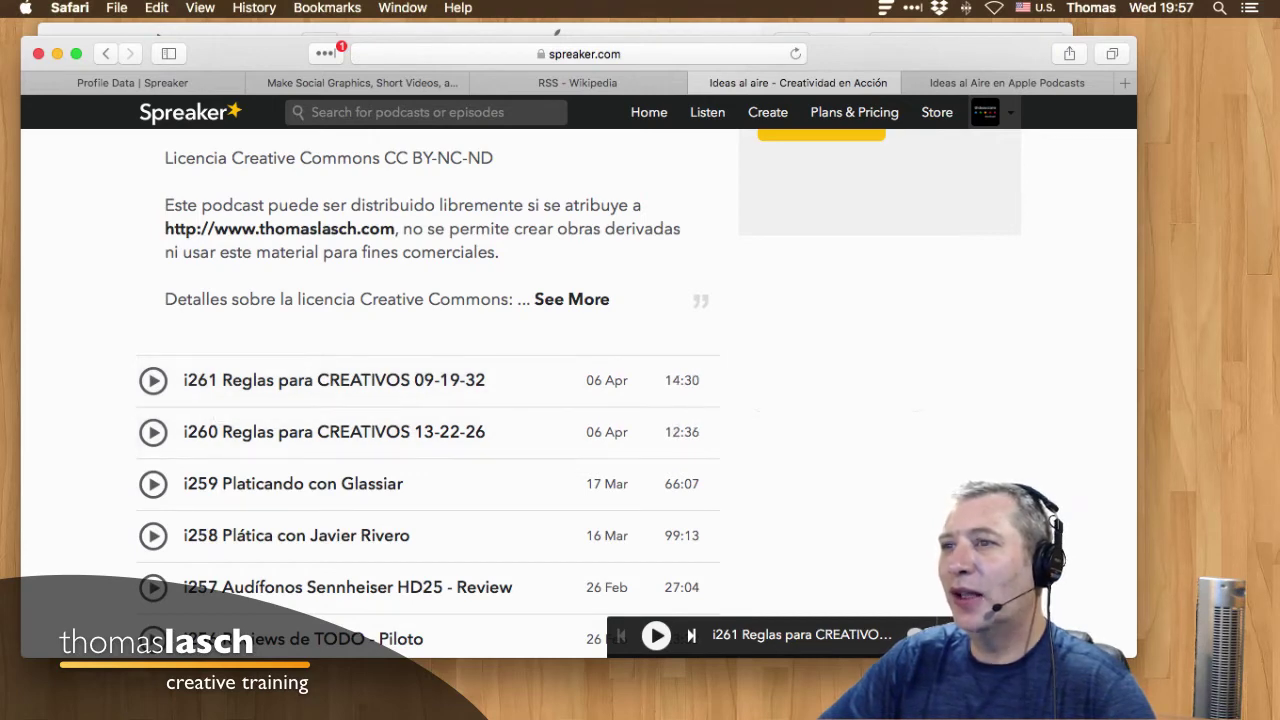
scroll(420, 400, down, 10)
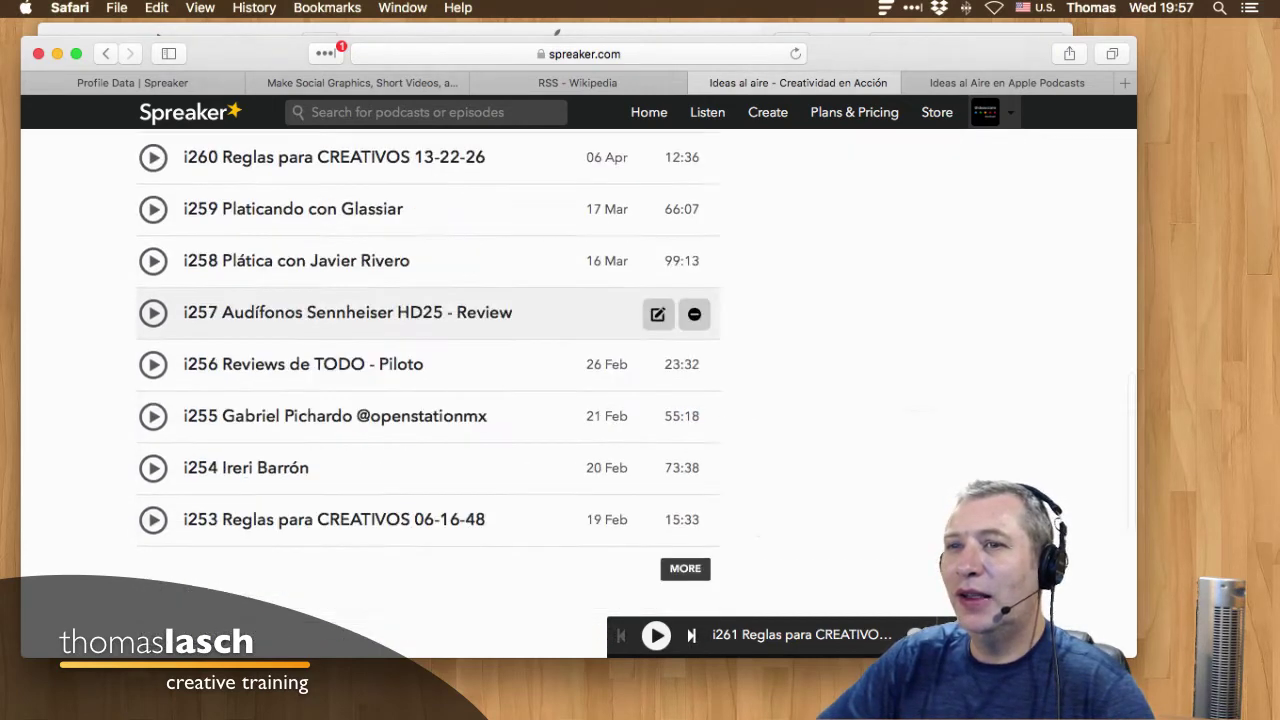
scroll(420, 400, up, 3)
scroll(519, 545, up, 15)
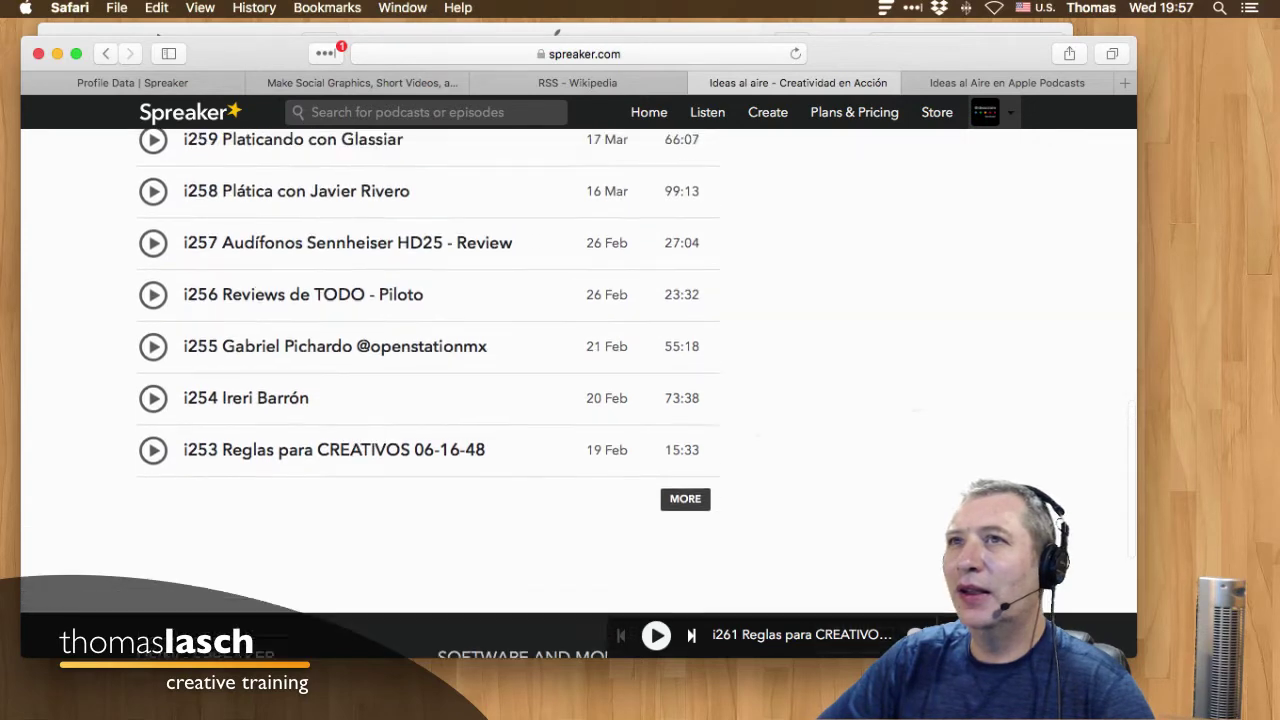
scroll(519, 545, up, 1)
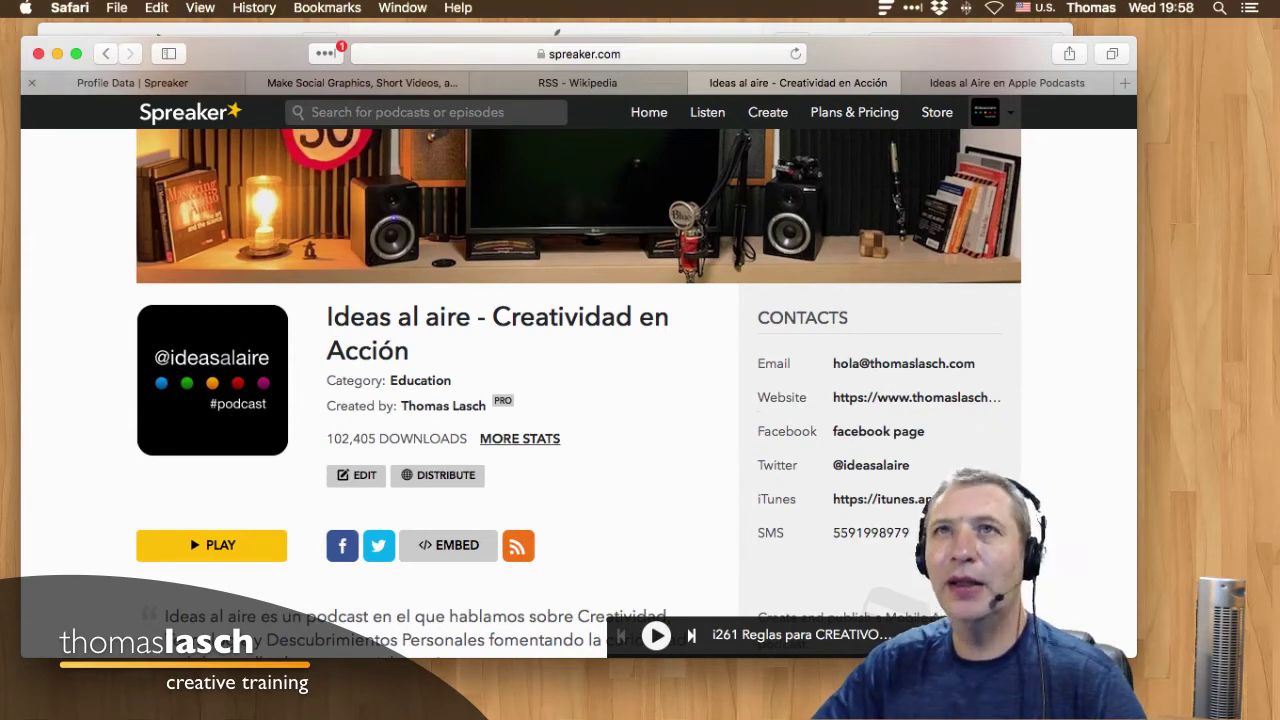
Minimize the browser and iTunes windows and open Spreaker Studio.
click(57, 53)
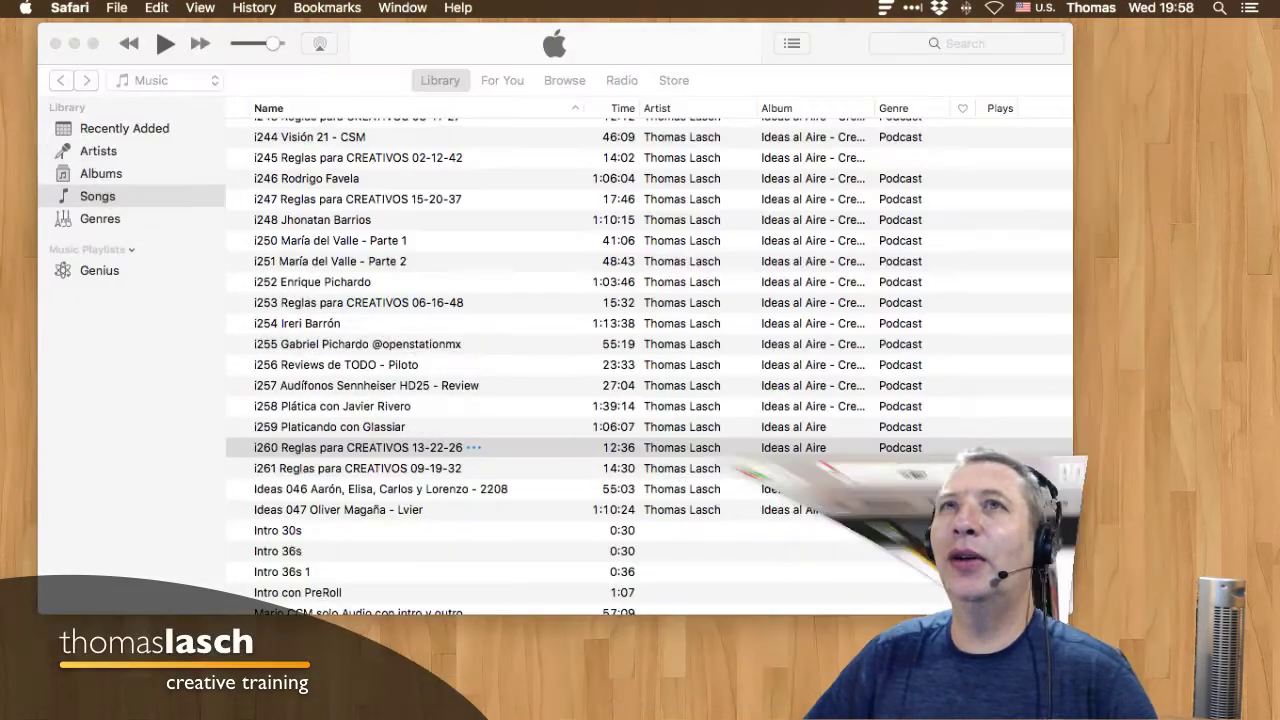
click(75, 43)
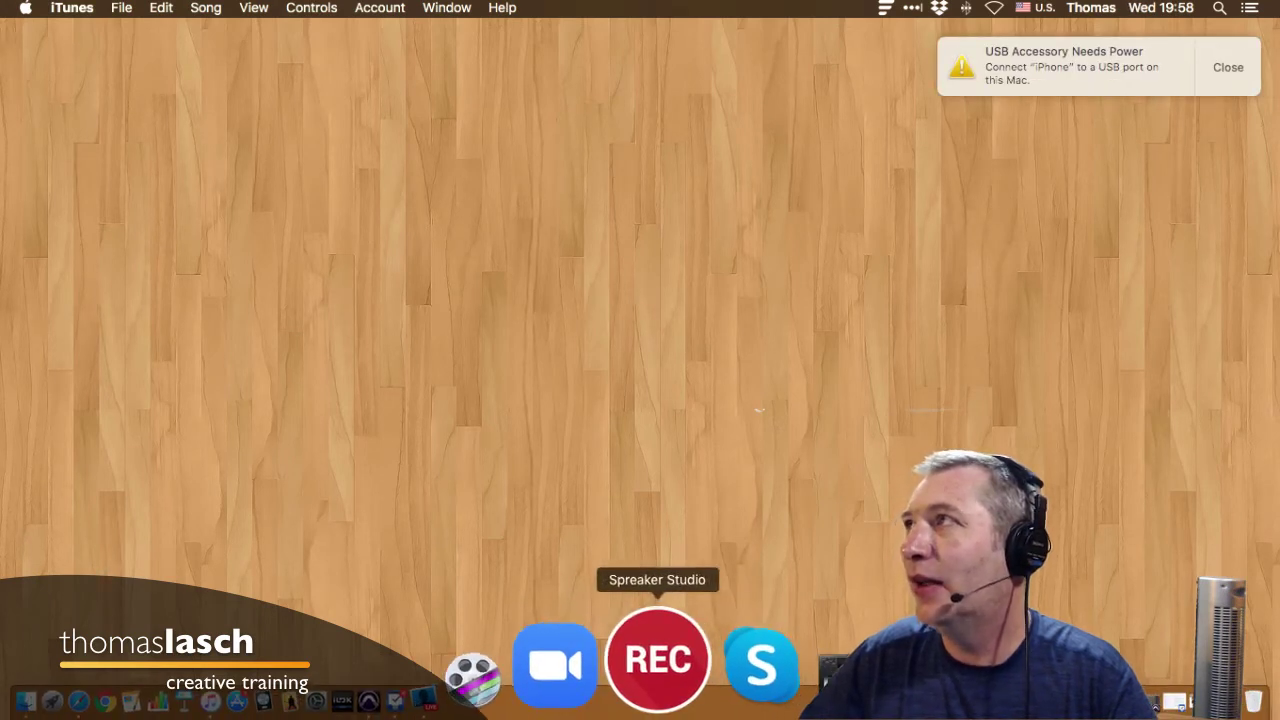
click(657, 660)
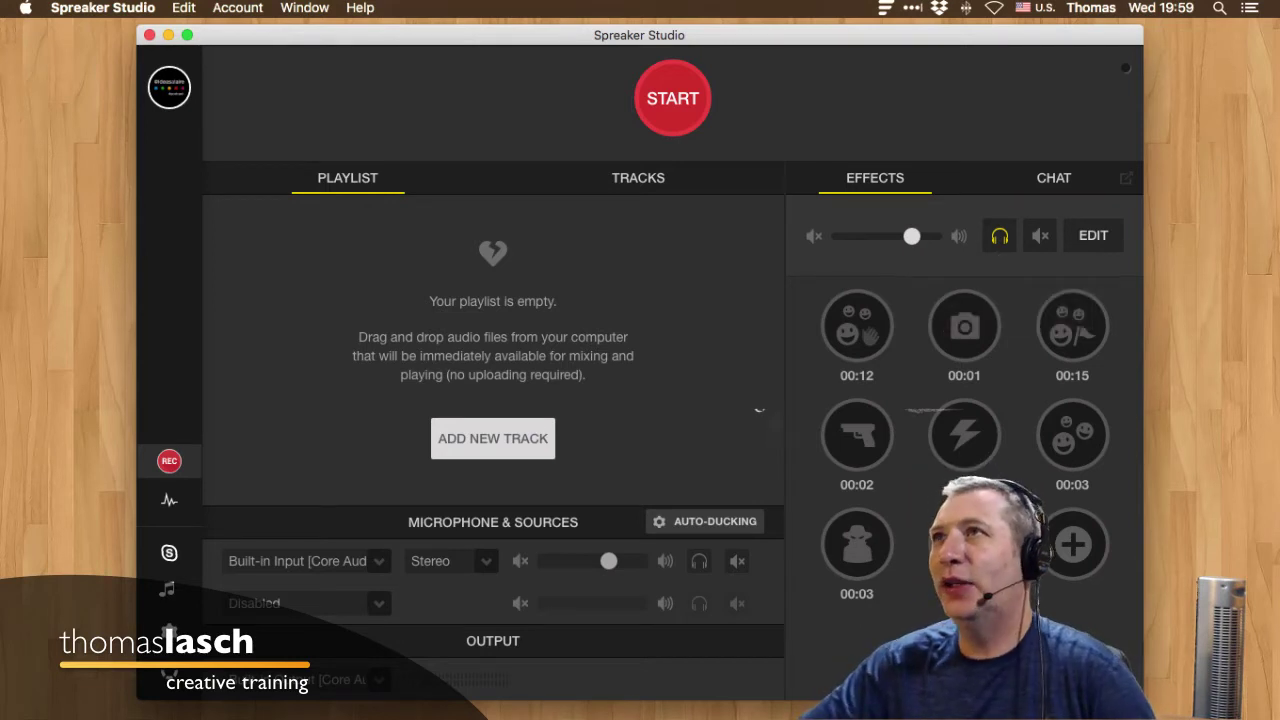
drag(639, 35, 610, 33)
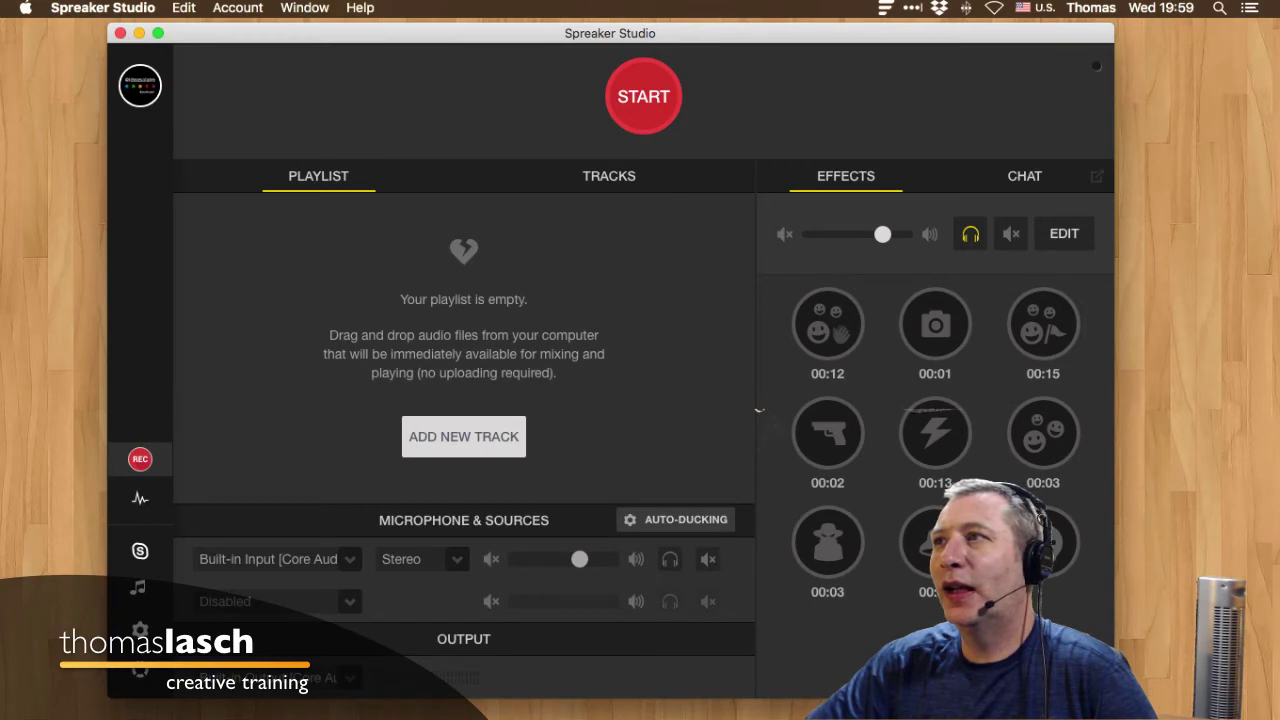
Try out the first three sound effects: the 12-second applause, the camera and the 15-second crowd.
key(1)
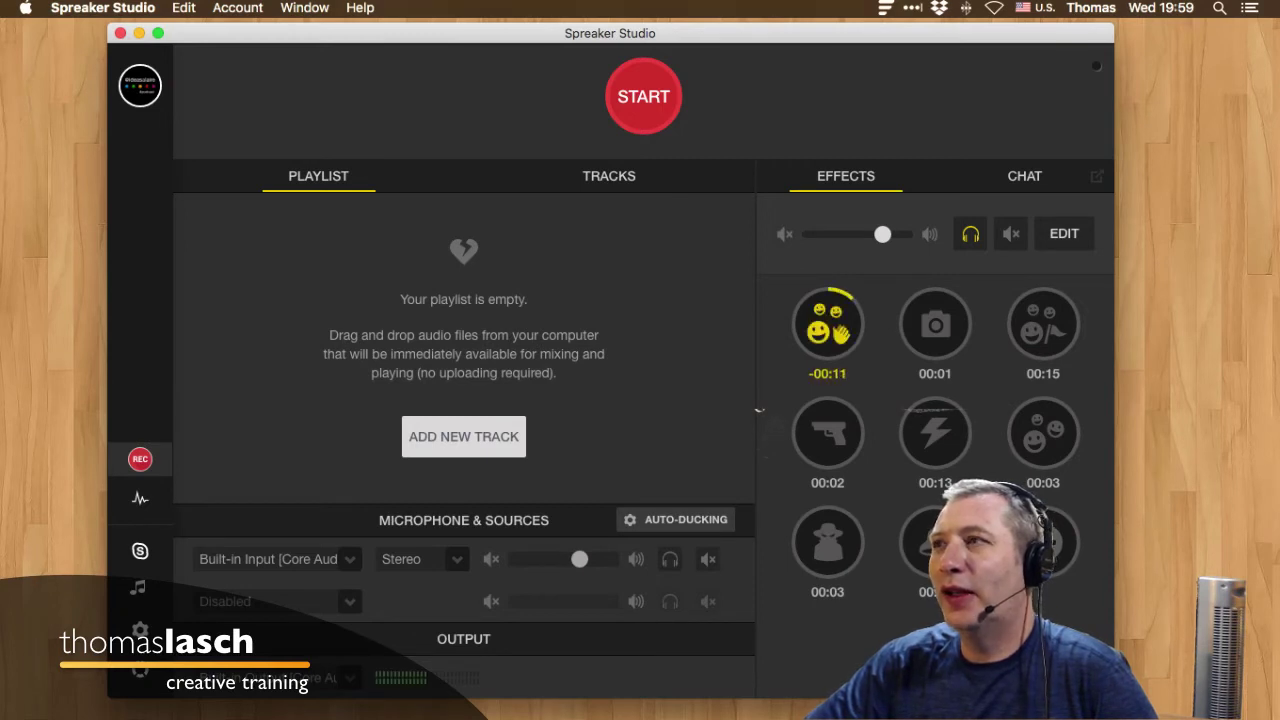
key(1)
key(2)
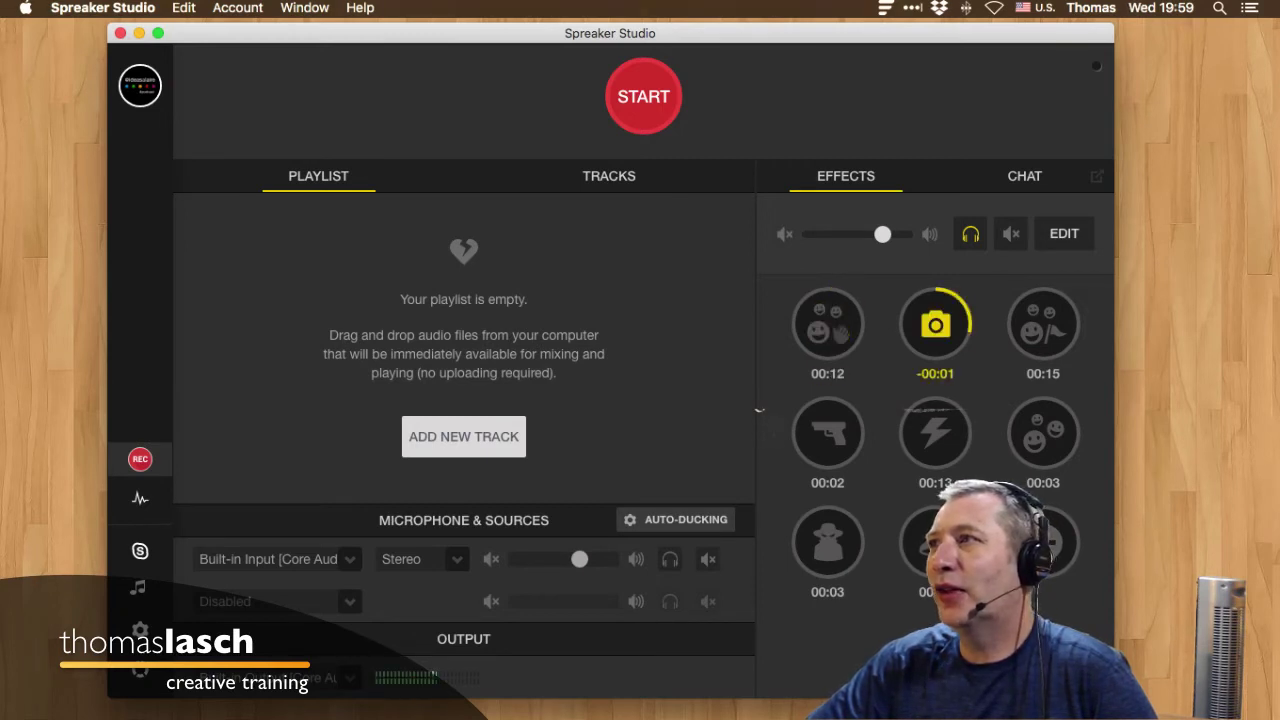
key(3)
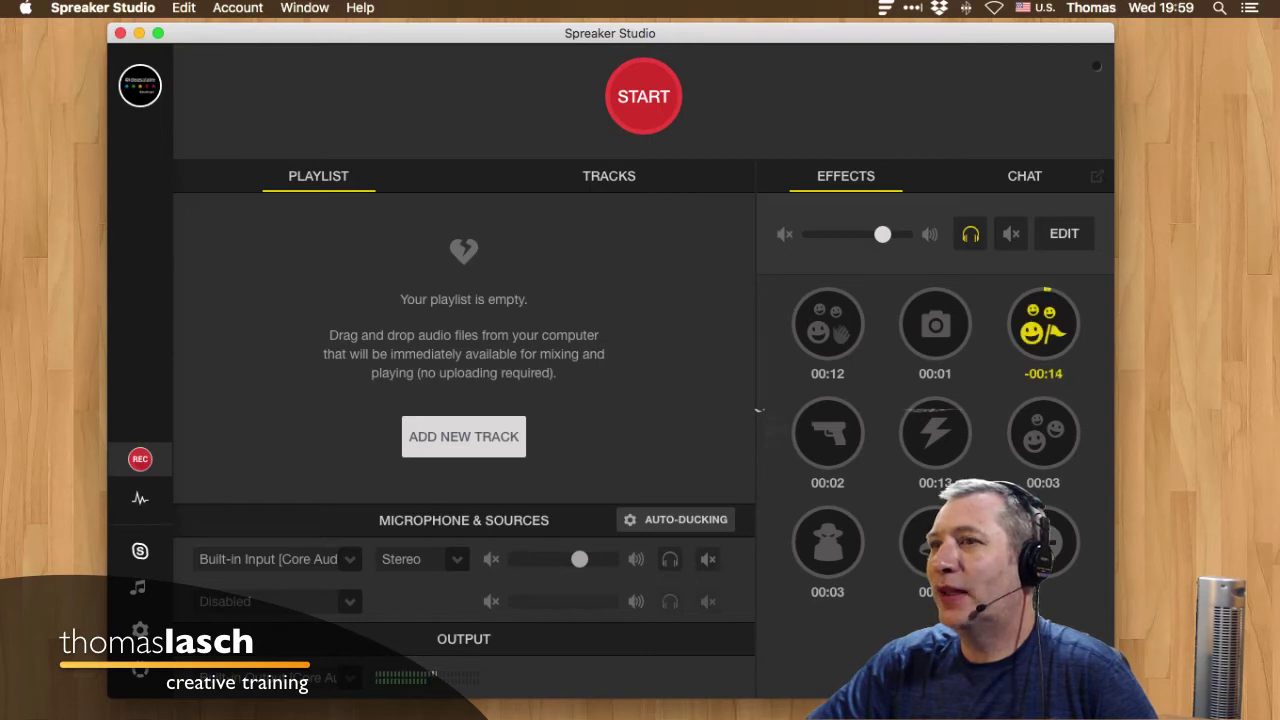
key(2)
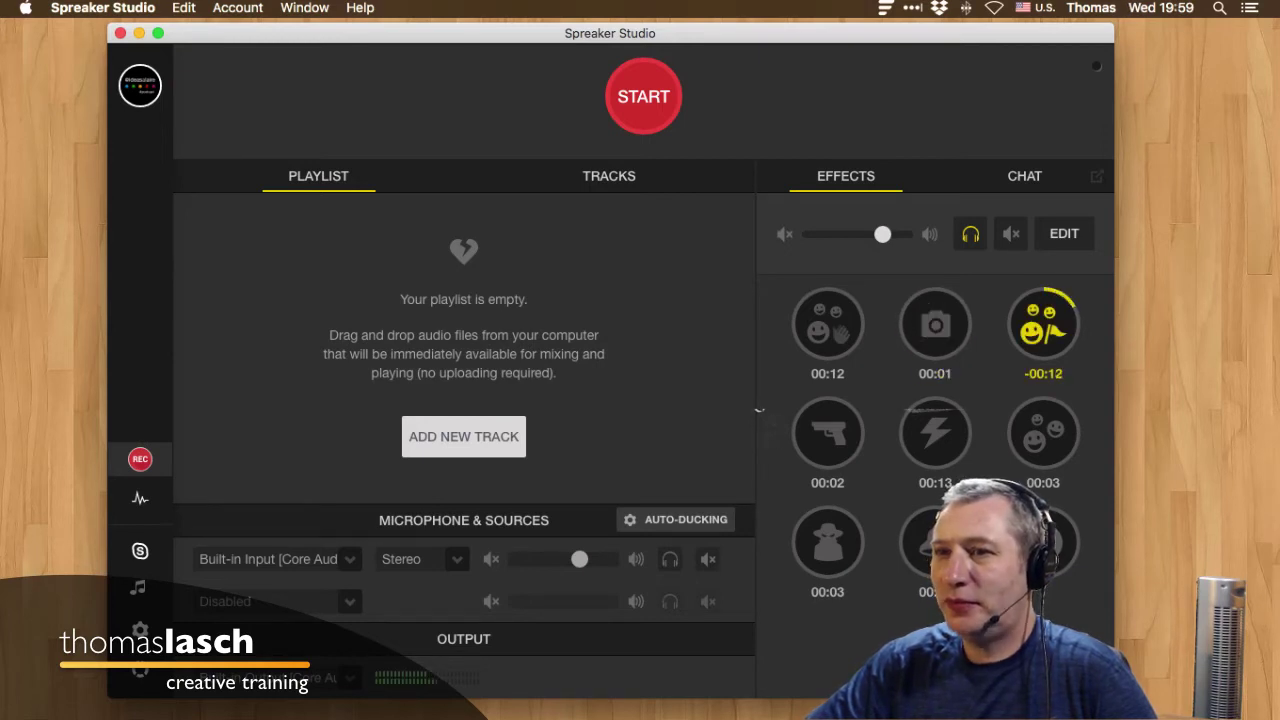
Check the available output devices and set the first microphone source to the ZOOM L-8 Driver on Ch. 1.
mouse_move(370, 685)
click(280, 678)
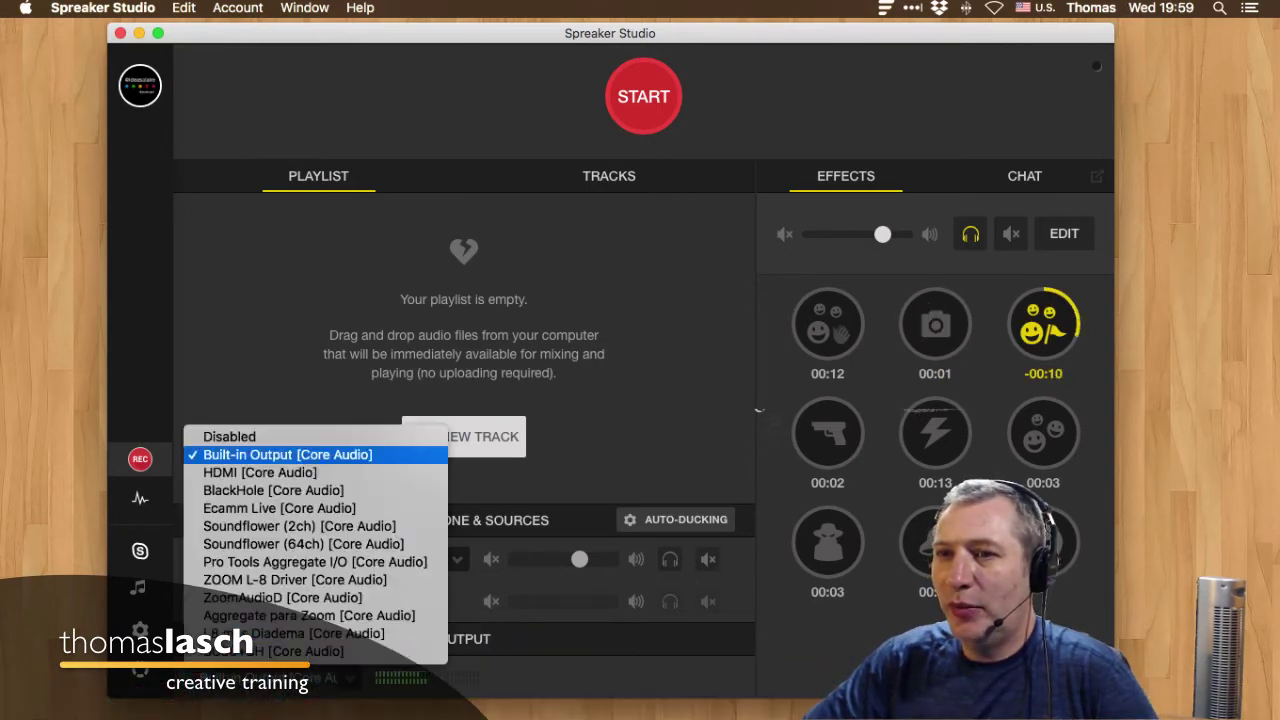
key(Escape)
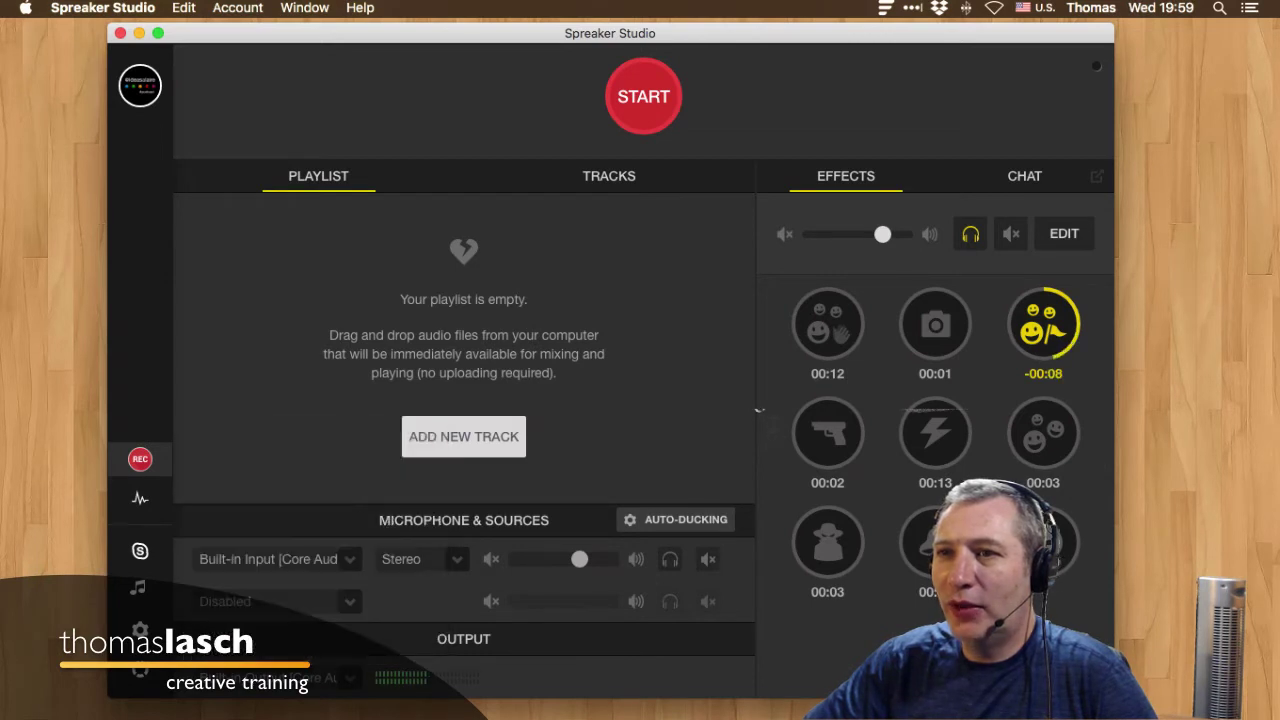
click(280, 559)
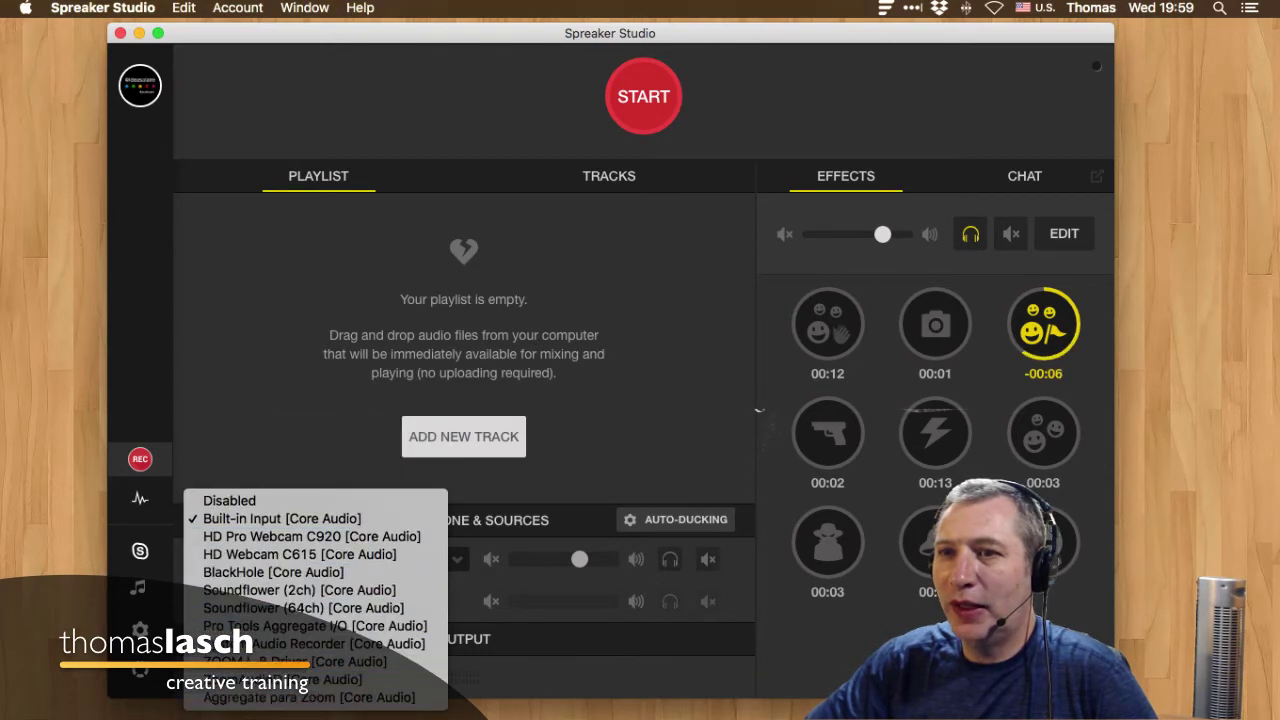
key(Up)
key(Return)
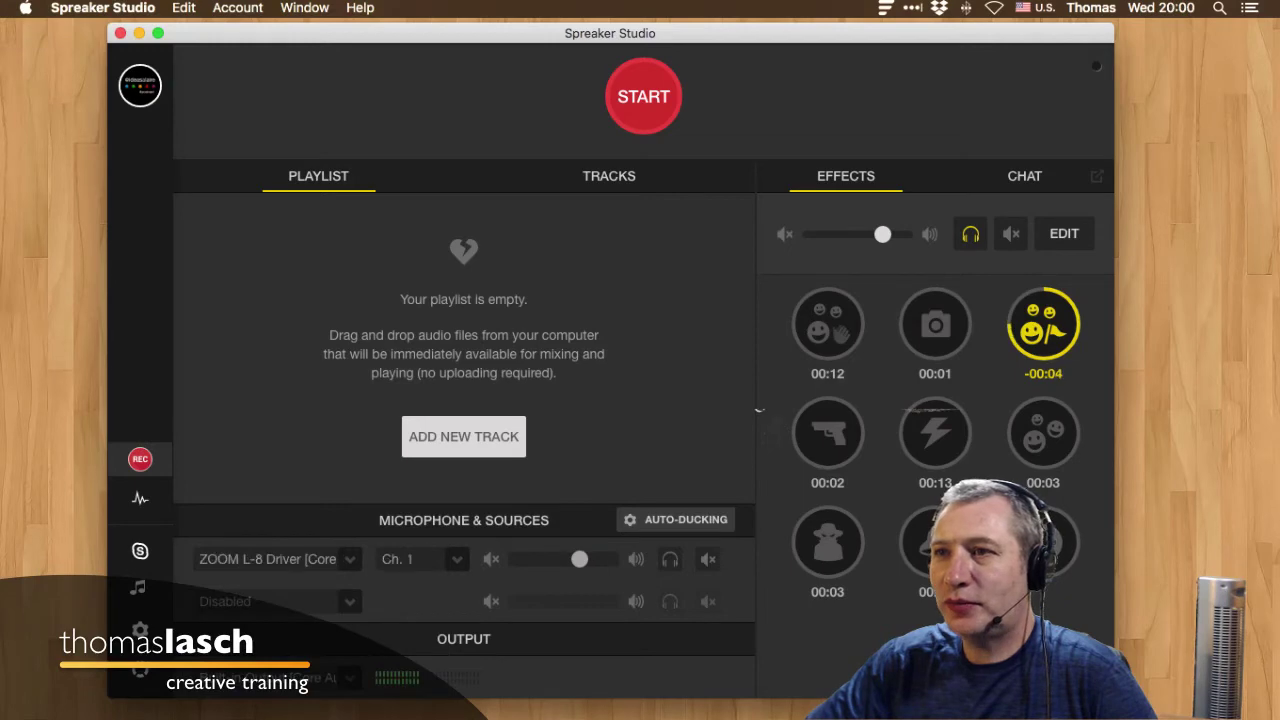
click(579, 559)
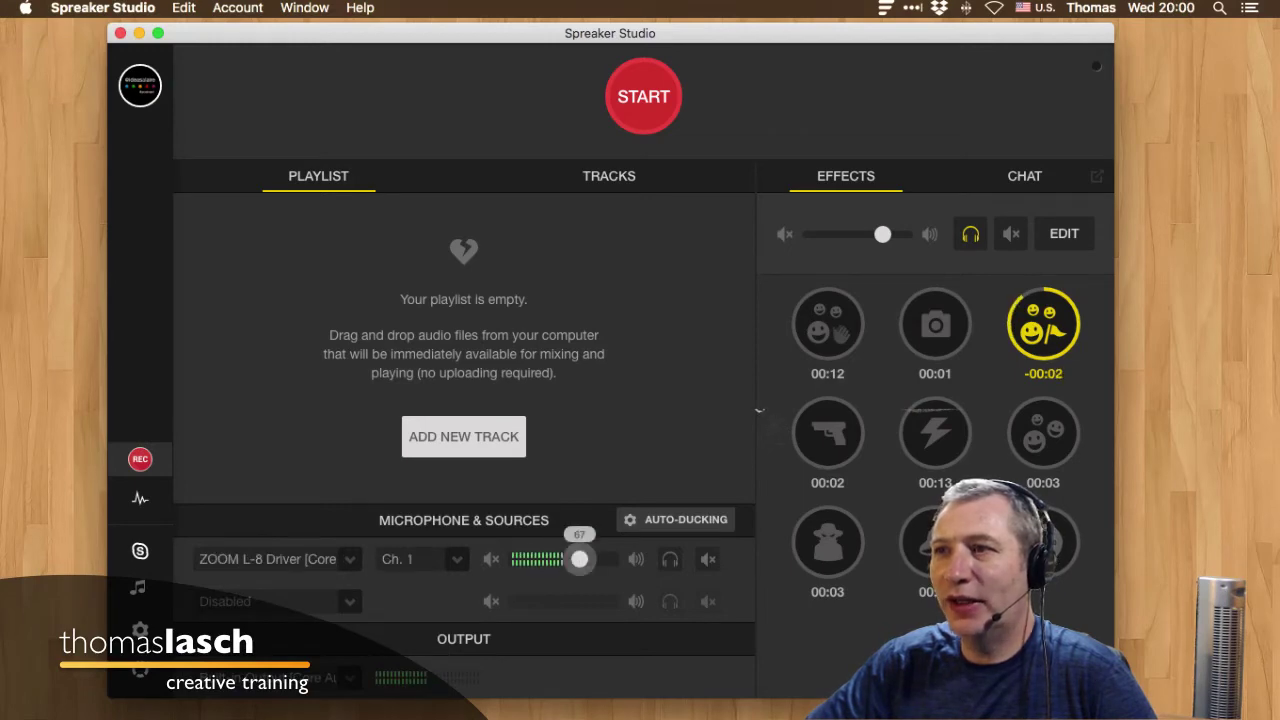
Start a recording in Offline mode and play the applause effect with the effects volume lowered.
click(643, 96)
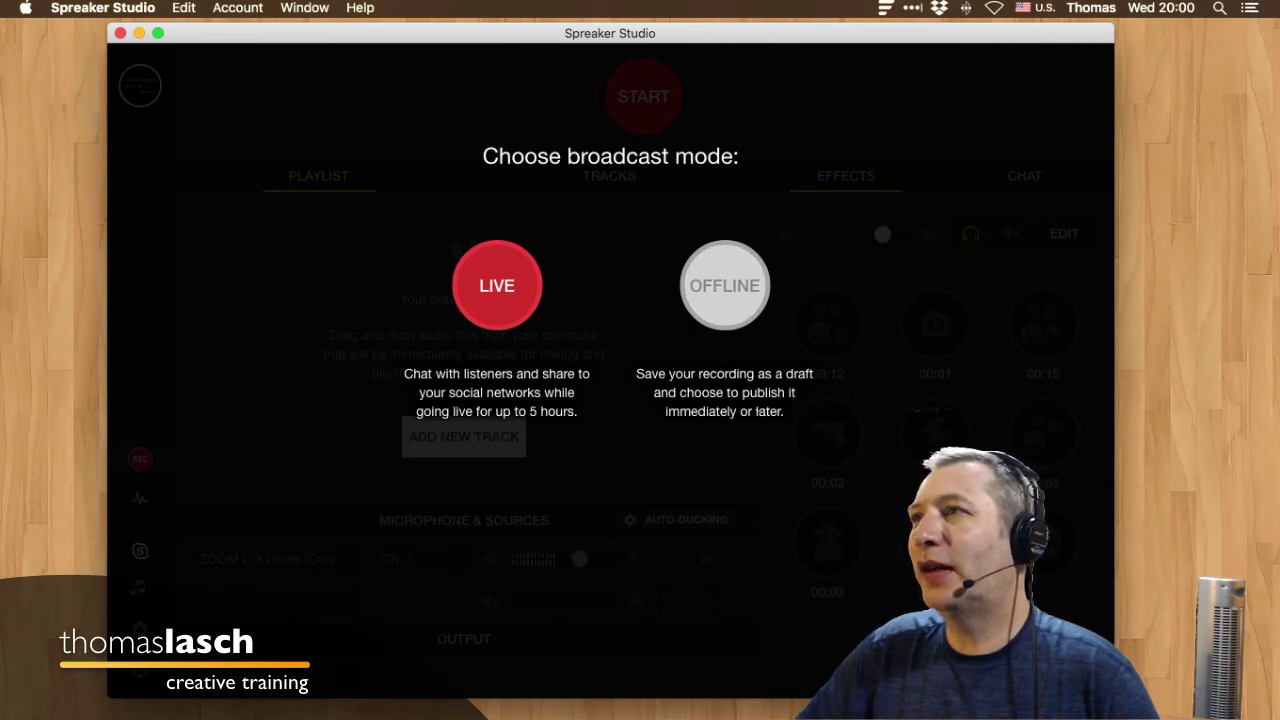
click(724, 285)
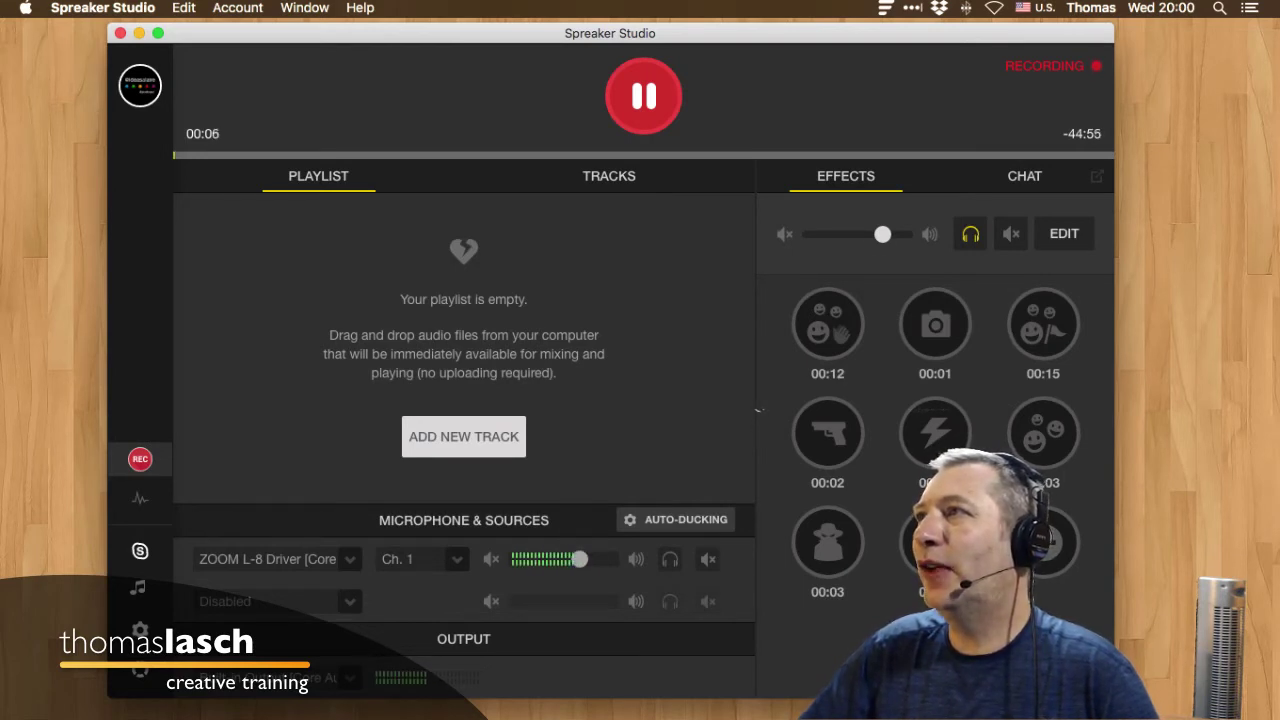
drag(882, 234, 839, 234)
click(827, 324)
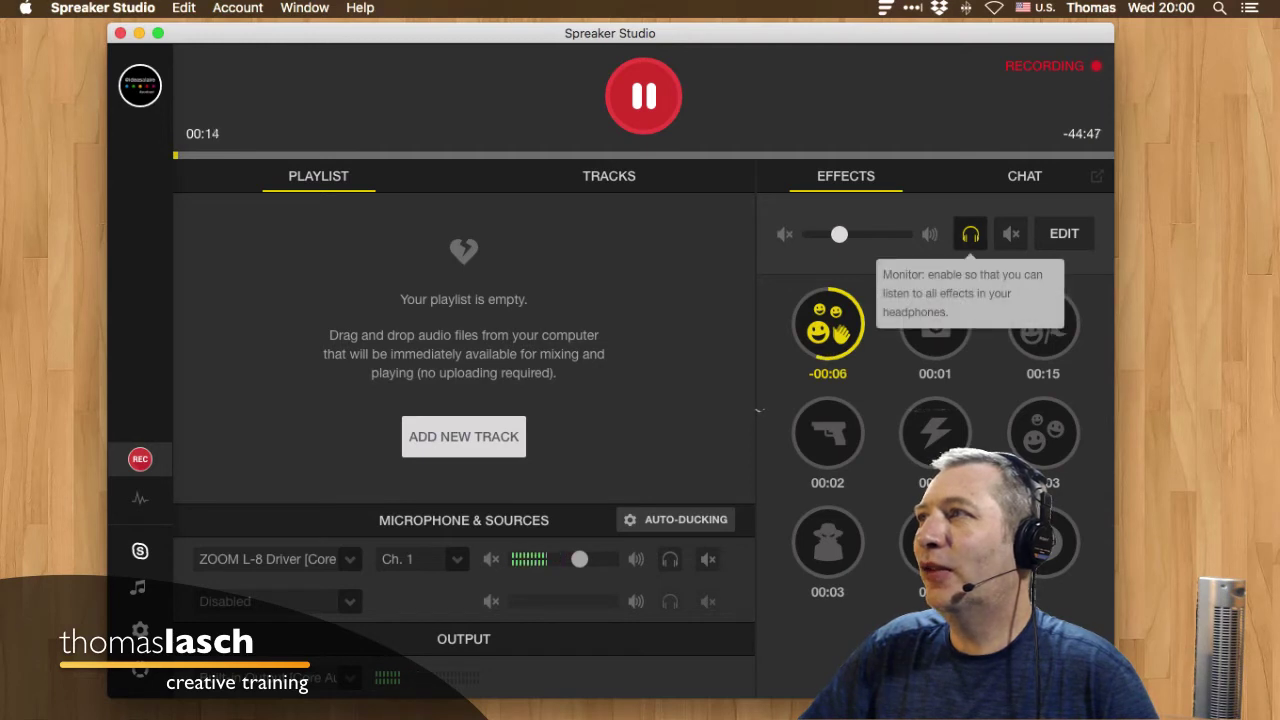
key(1)
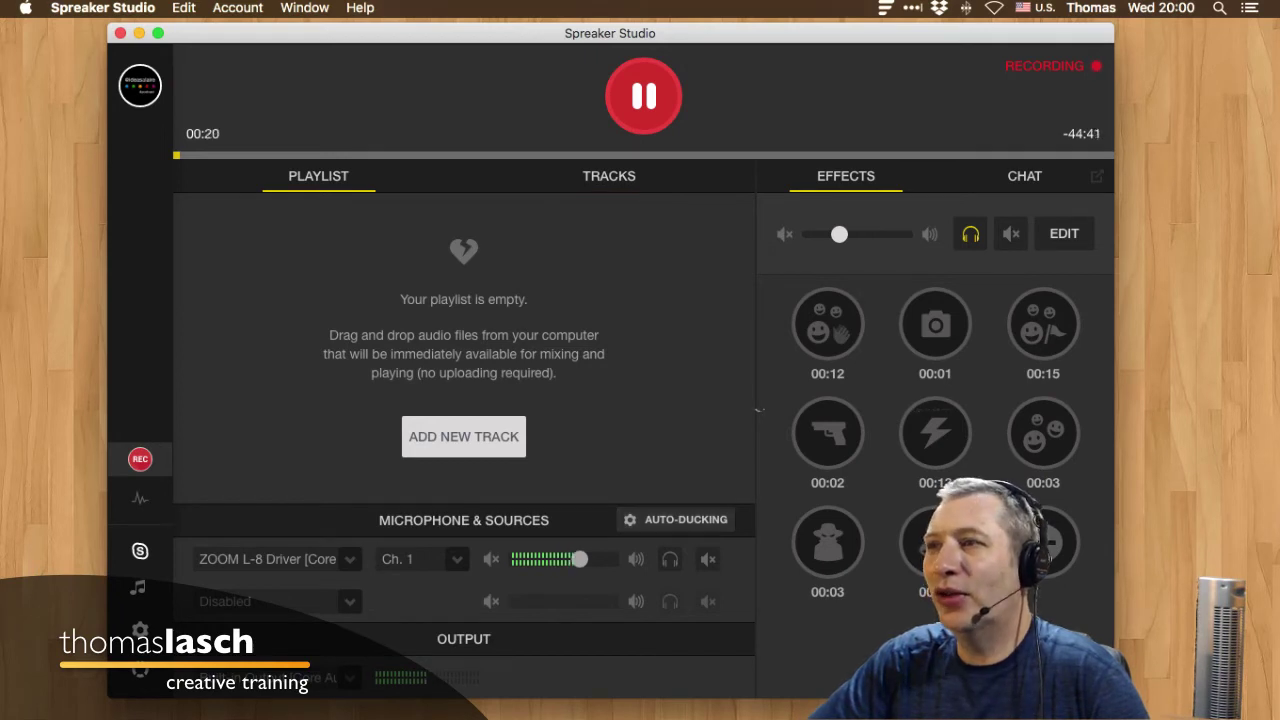
Review the auto-ducking settings and end the recording, keeping it in Drafts & Uploads.
click(676, 519)
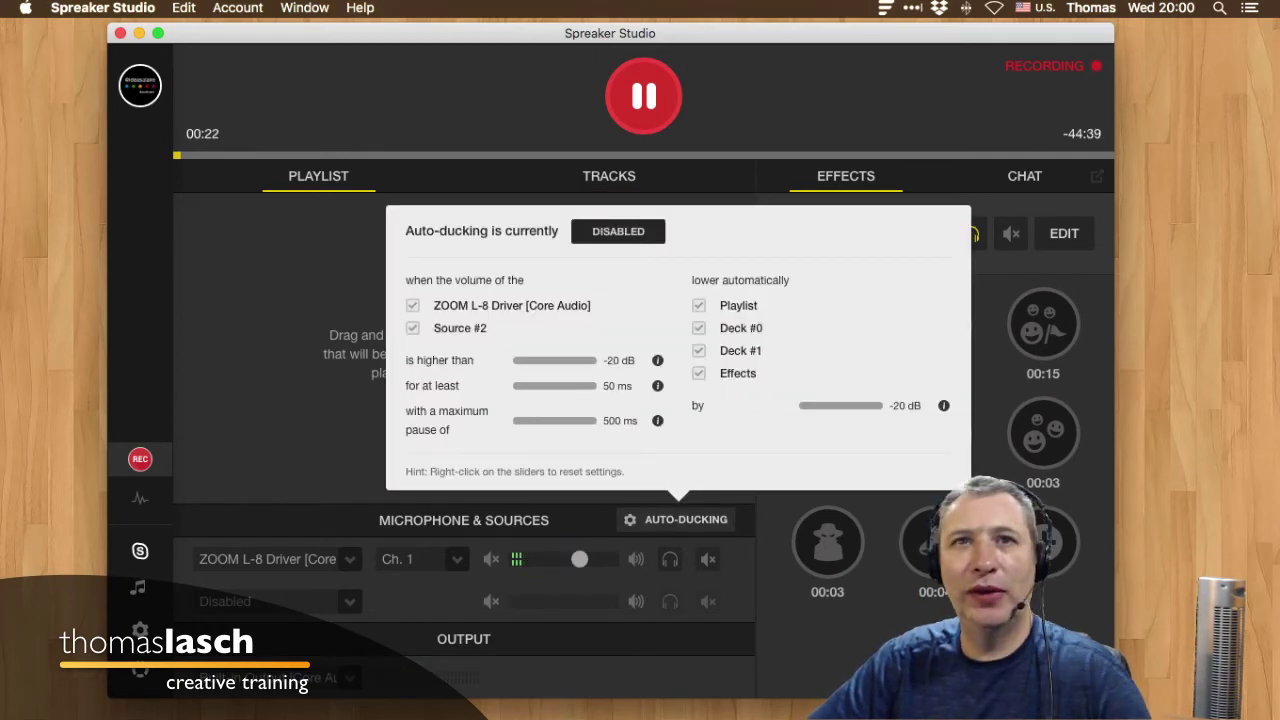
click(676, 519)
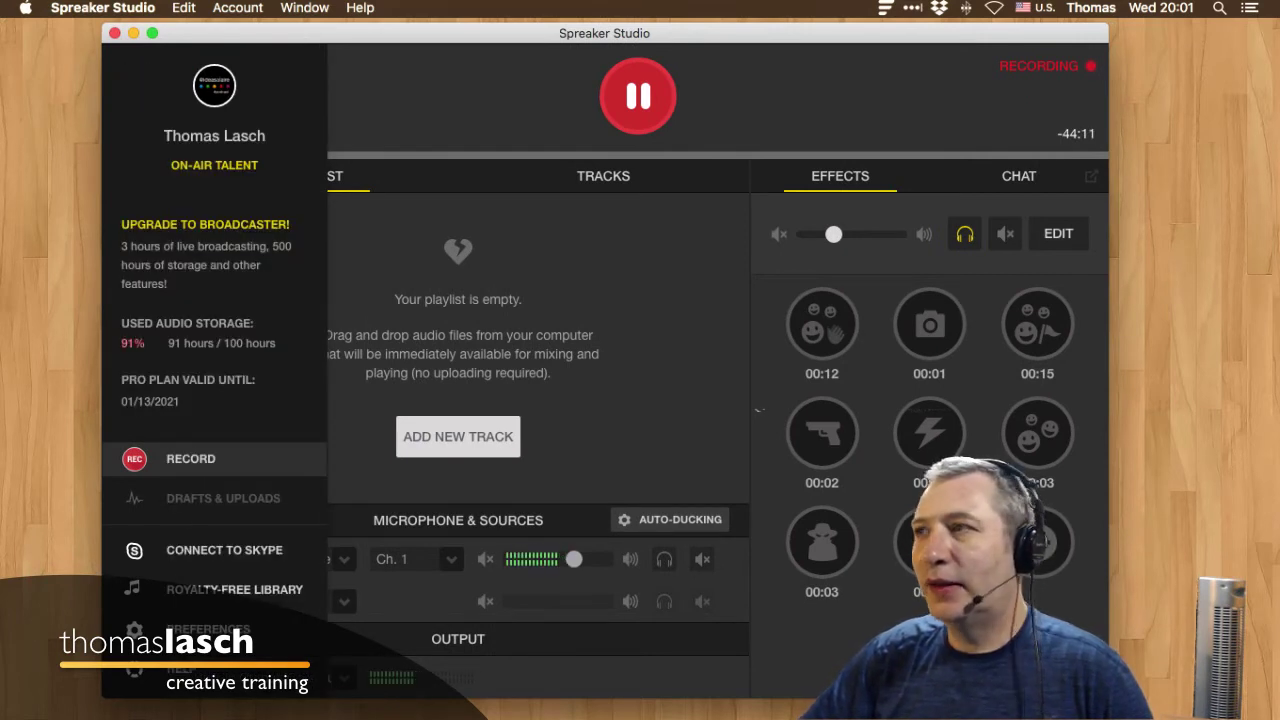
key(space)
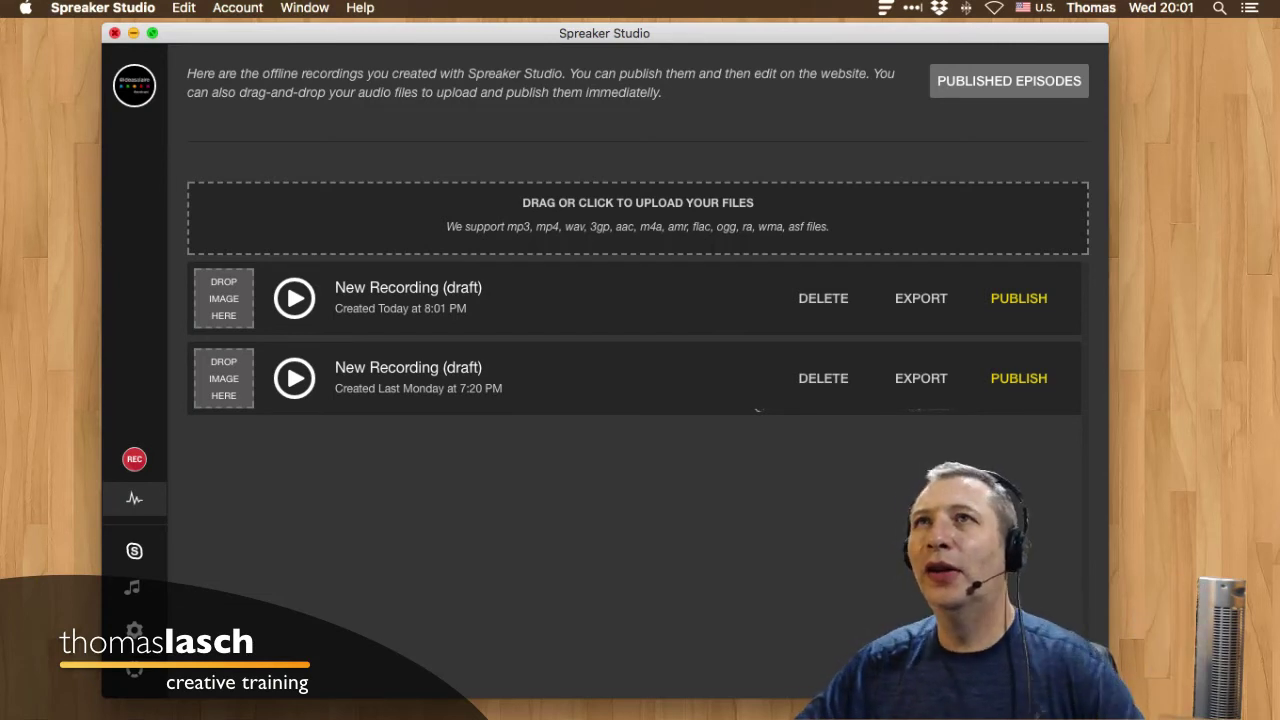
Quit Spreaker Studio and switch to Safari to view the Ideas al Aire page on Apple Podcasts.
key(super+q)
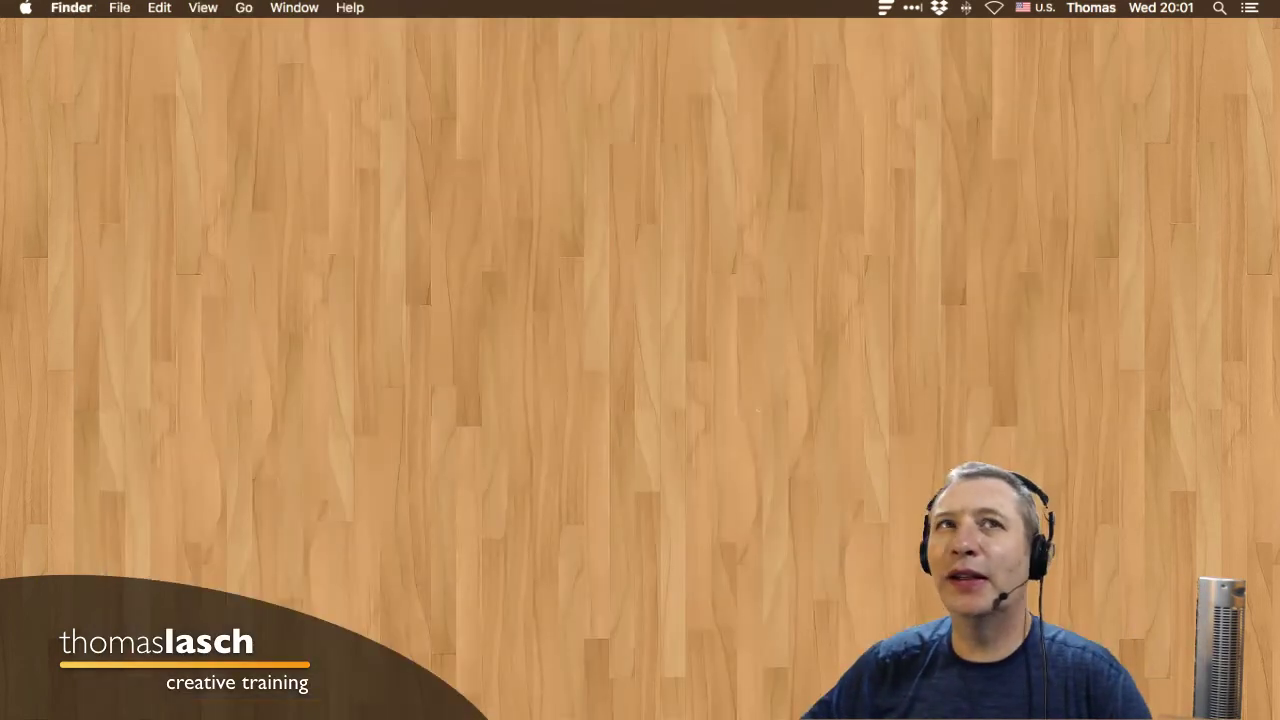
mouse_move(495, 712)
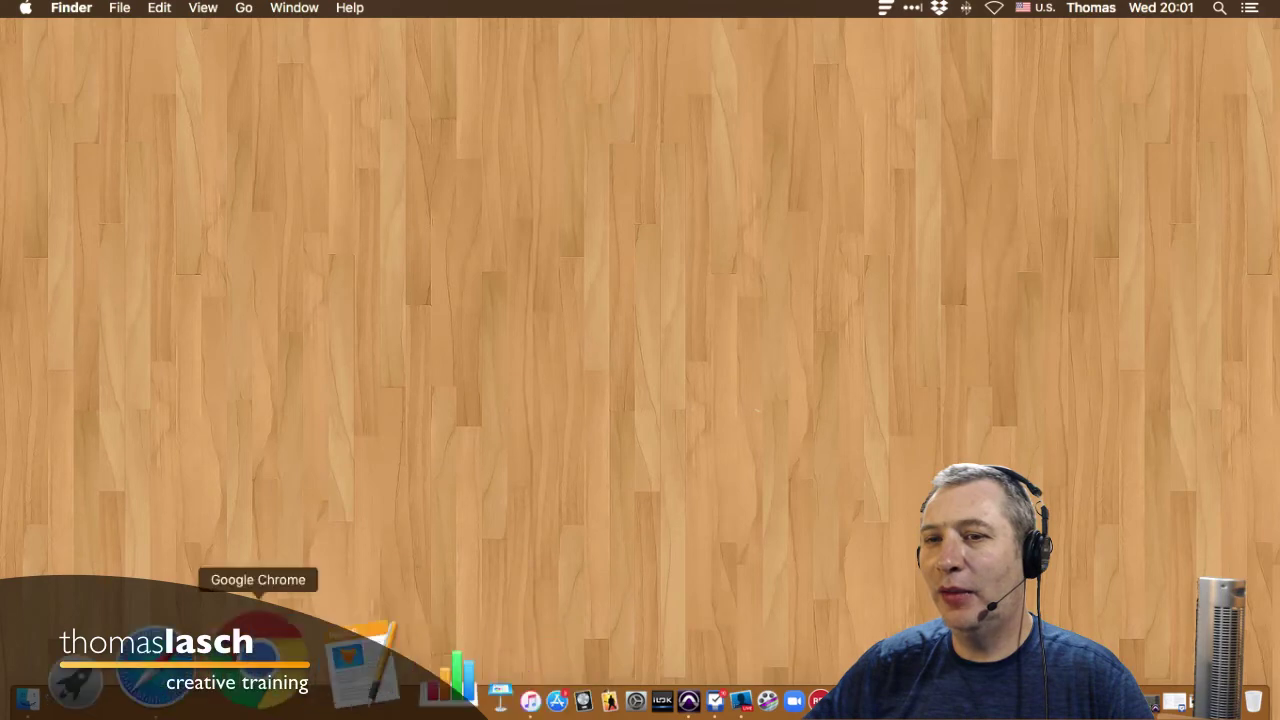
click(249, 670)
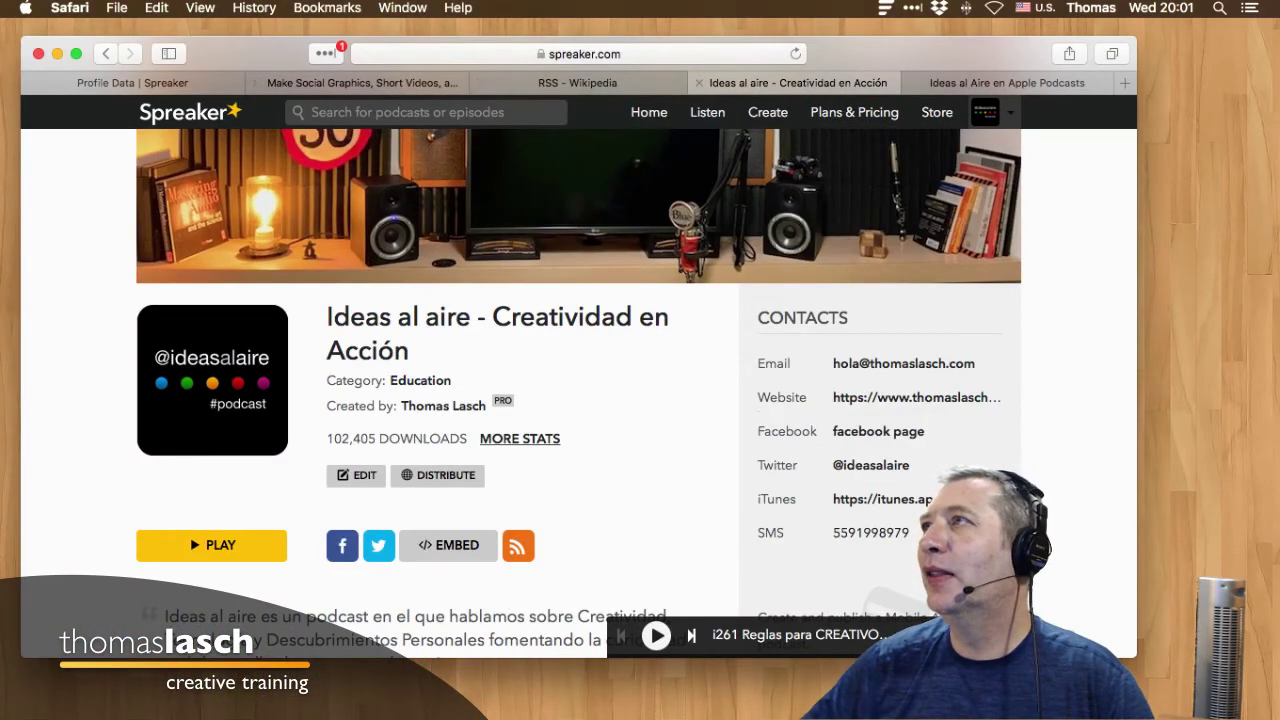
click(1000, 83)
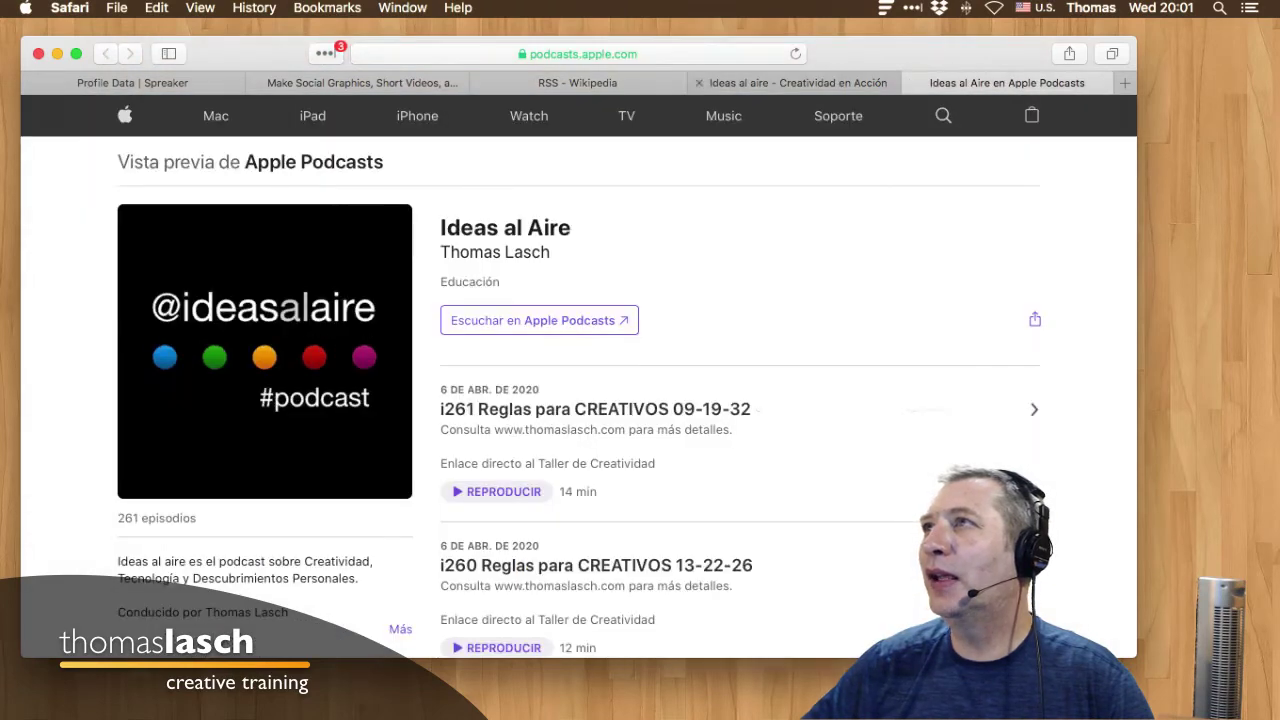
Load thomaslasch.com in place of the Spreaker show page and view its embedded podcast episode player.
click(840, 82)
click(578, 54)
key(BackSpace)
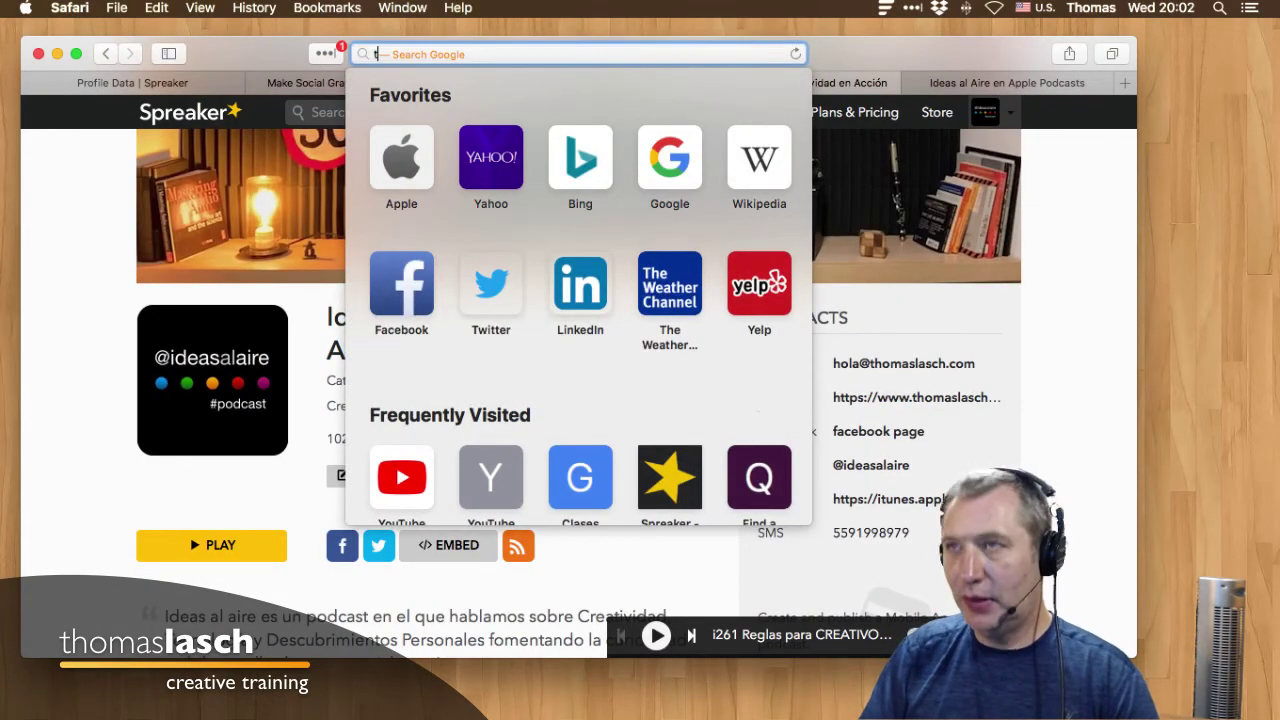
text(thomaslasch.com)
key(Return)
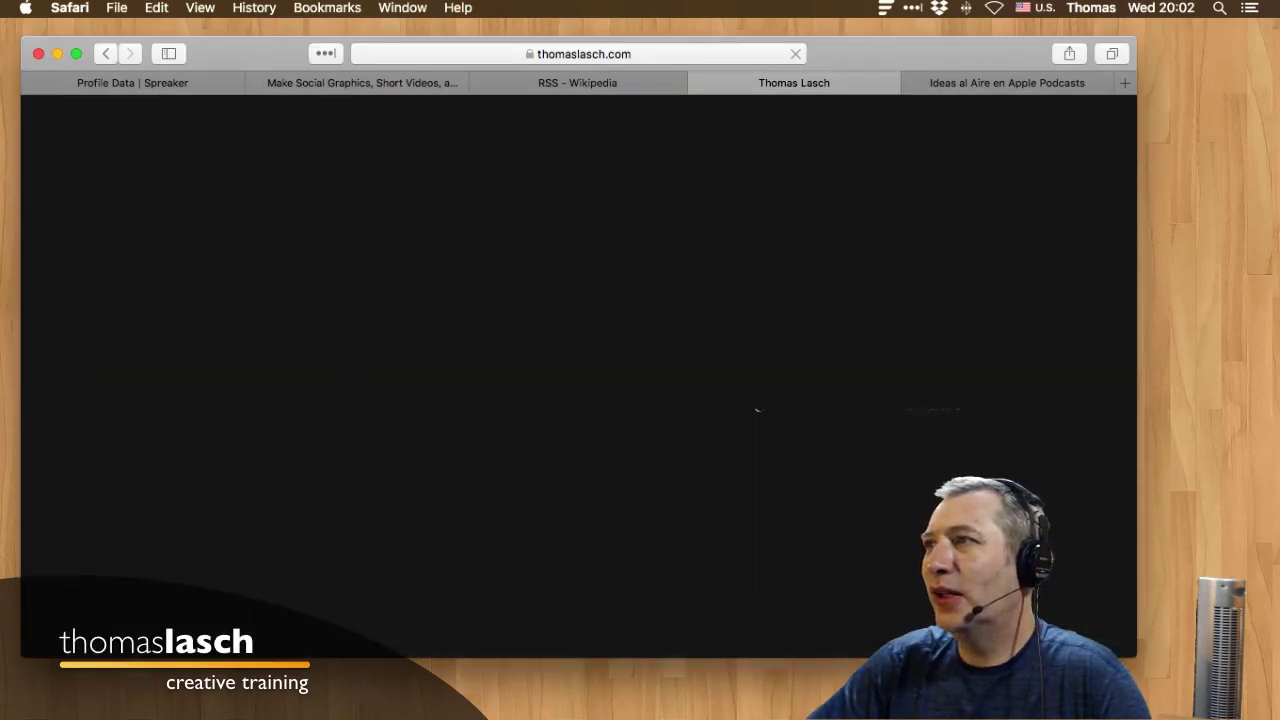
scroll(578, 376, down, 4)
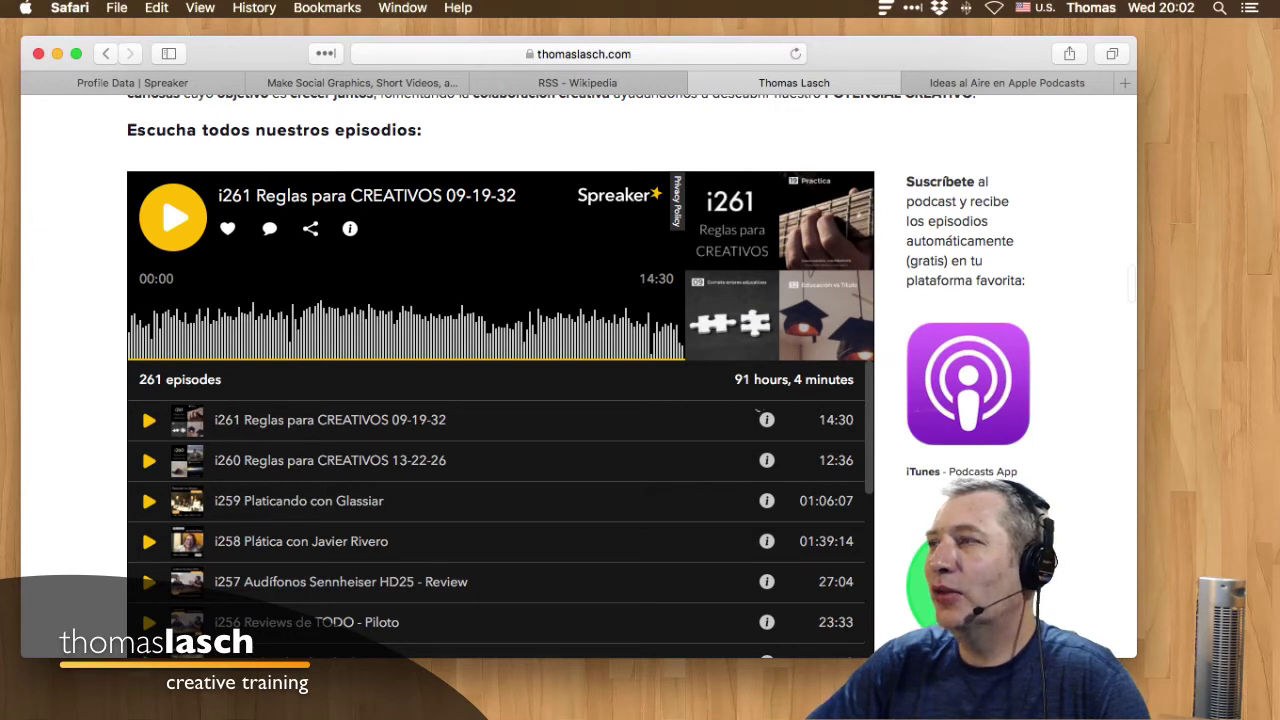
Follow the website's iTunes link to Apple Podcasts and read the description of episode i261 Reglas para CREATIVOS 09-19-32.
click(757, 410)
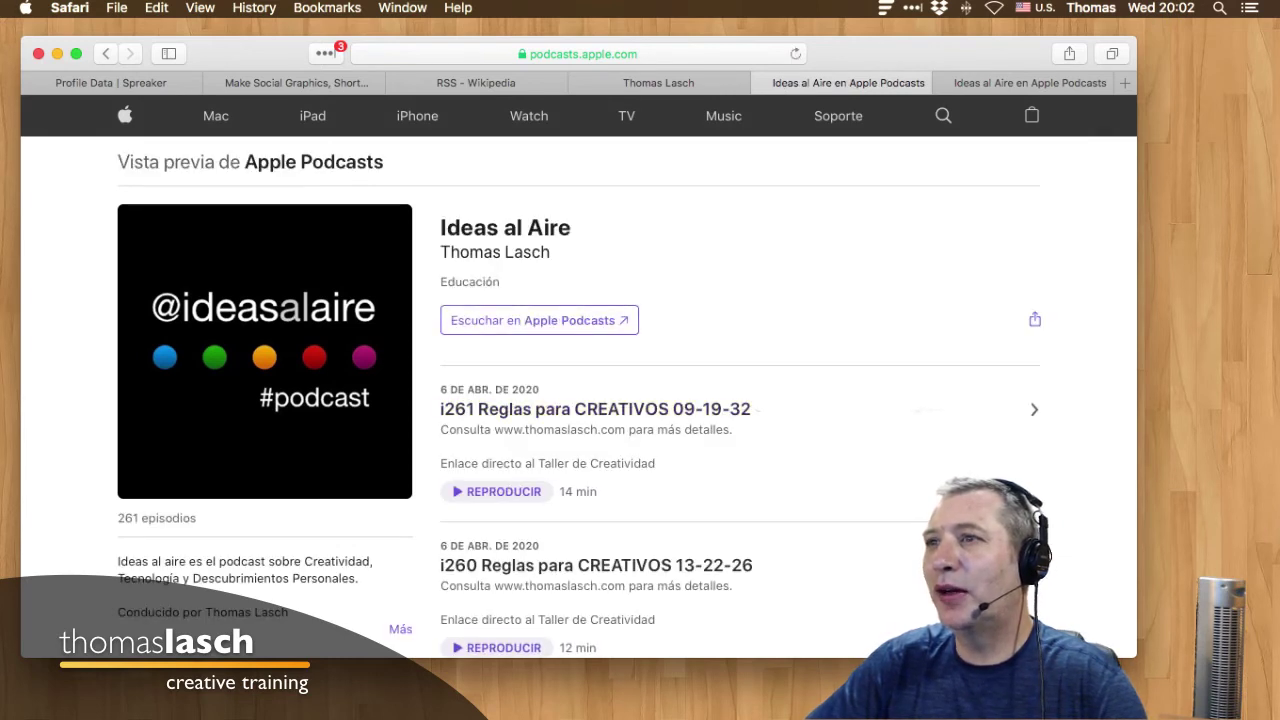
click(596, 409)
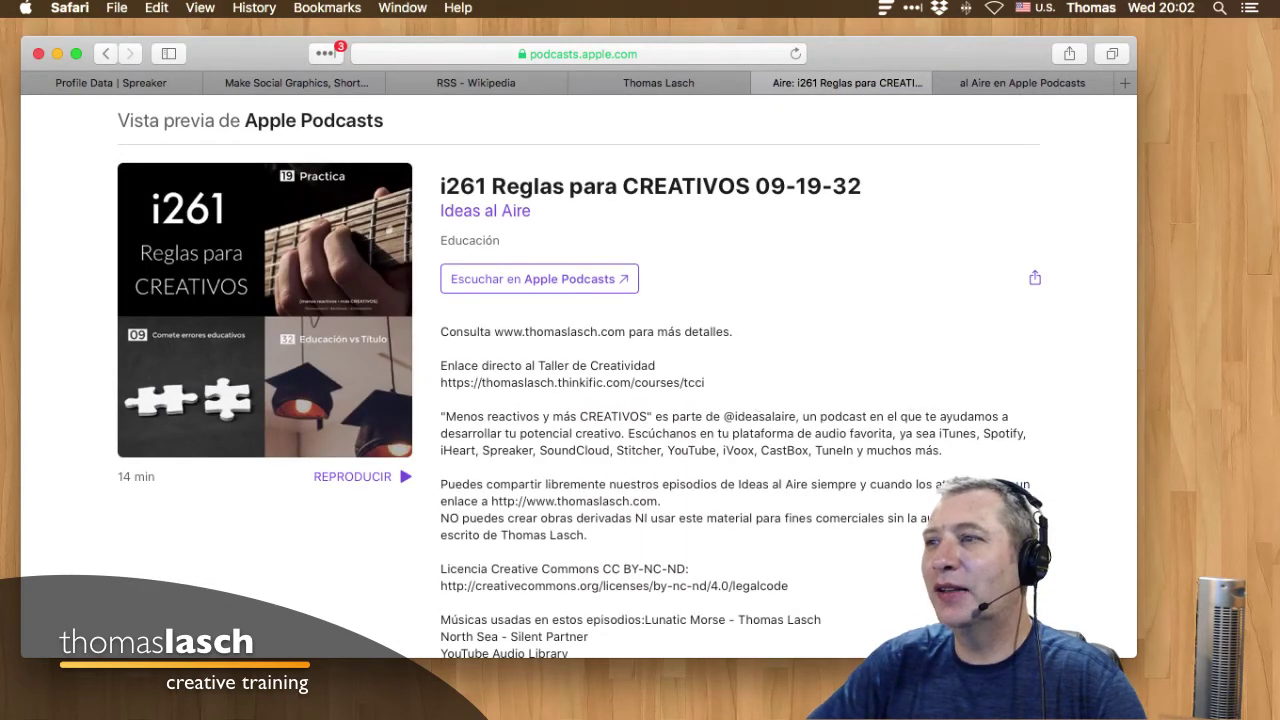
scroll(640, 400, down, 5)
scroll(640, 400, up, 6)
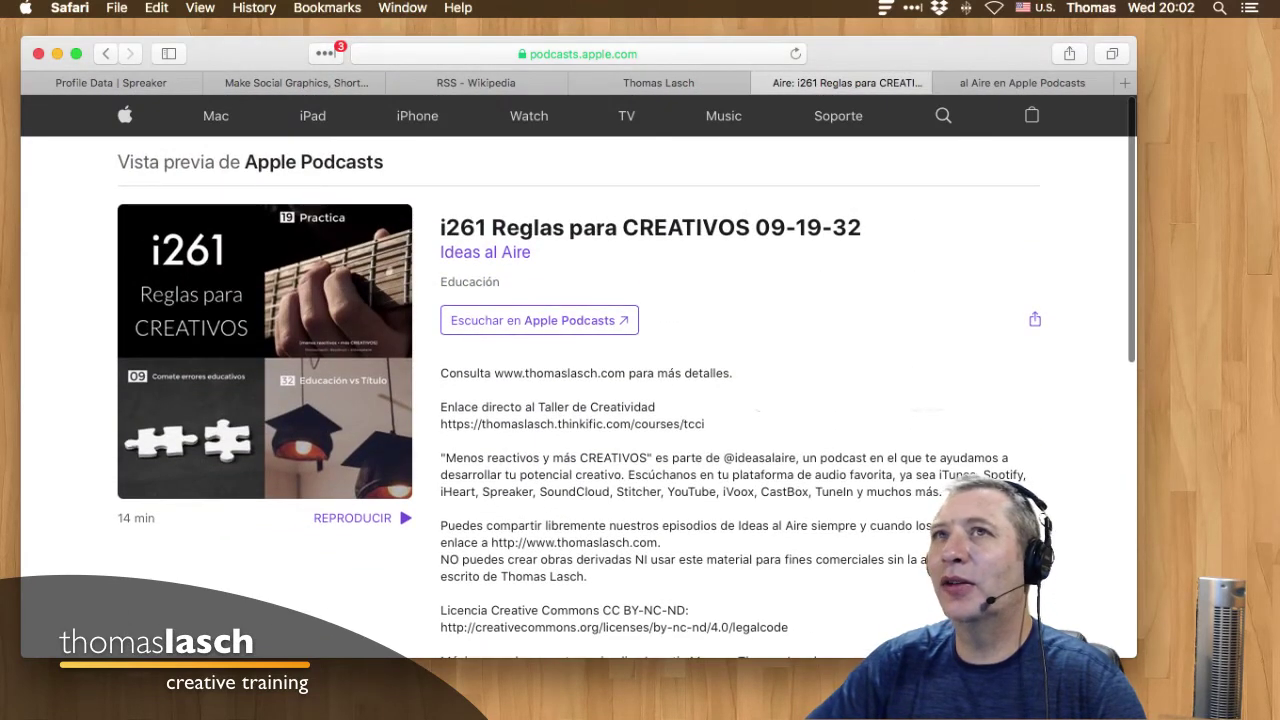
Return to the website, view the podcast's Spotify page through its subscription link, and close that page.
click(658, 82)
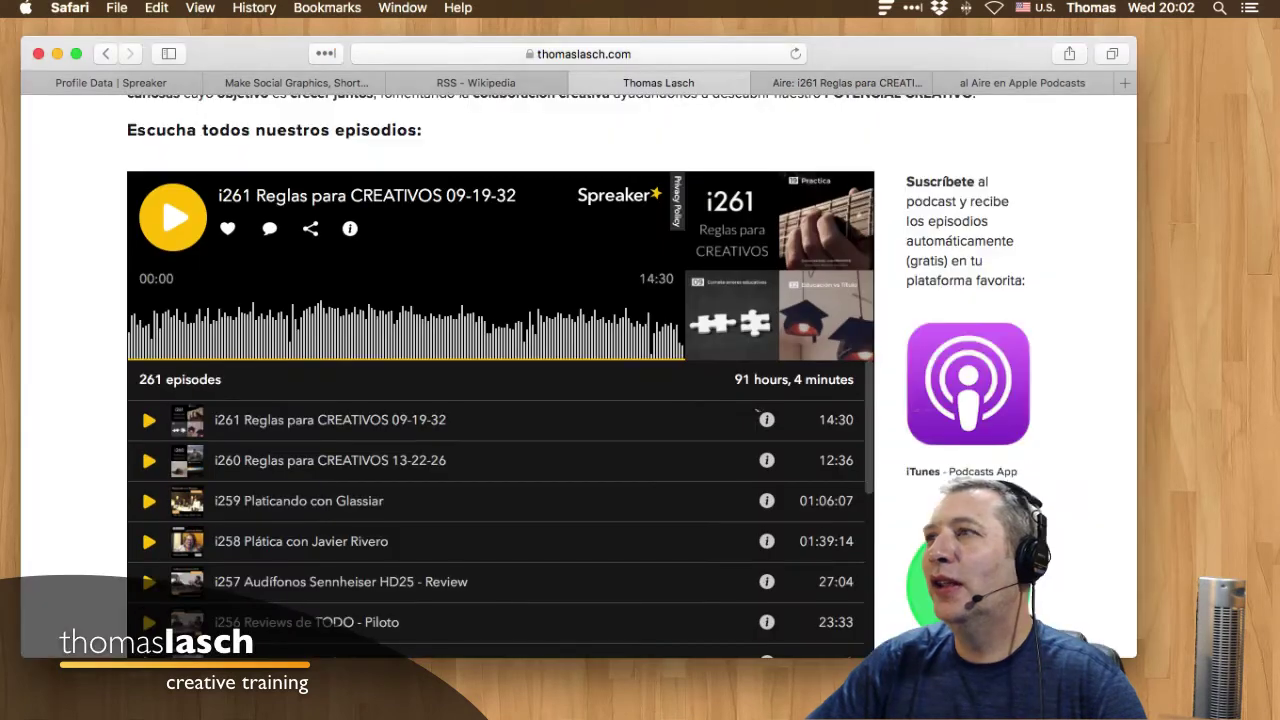
scroll(757, 412, down, 3)
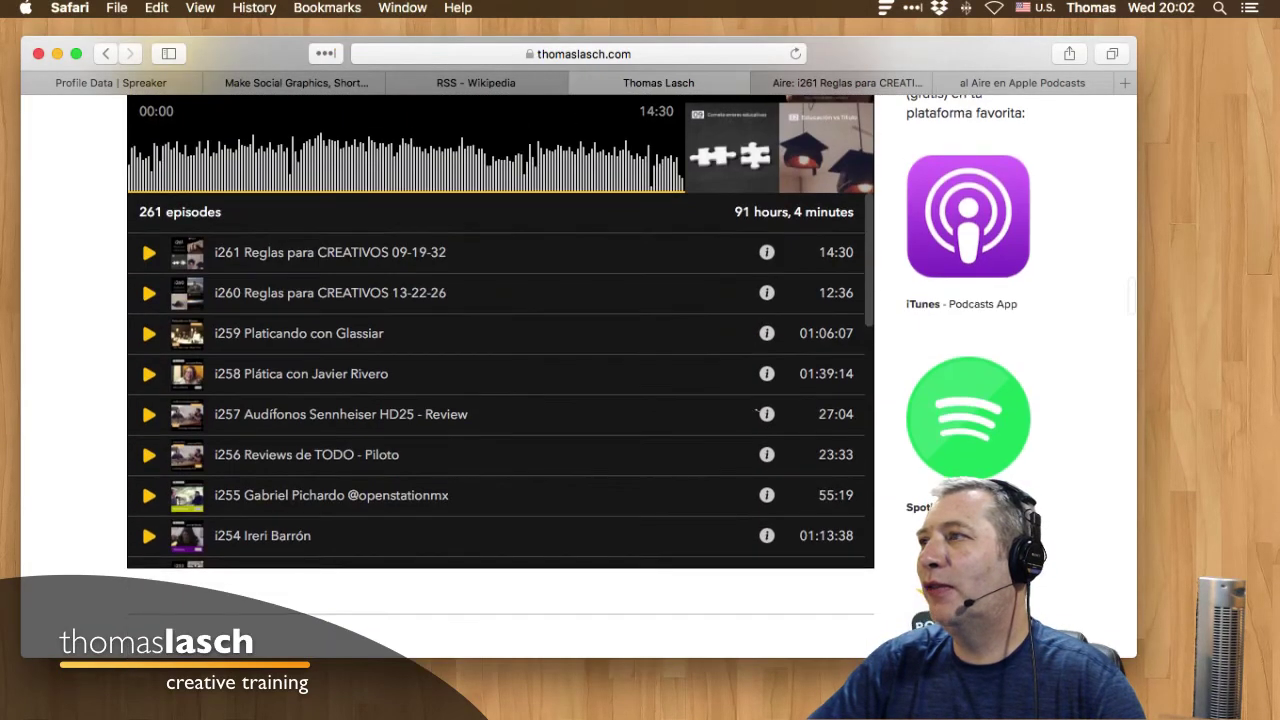
click(966, 409)
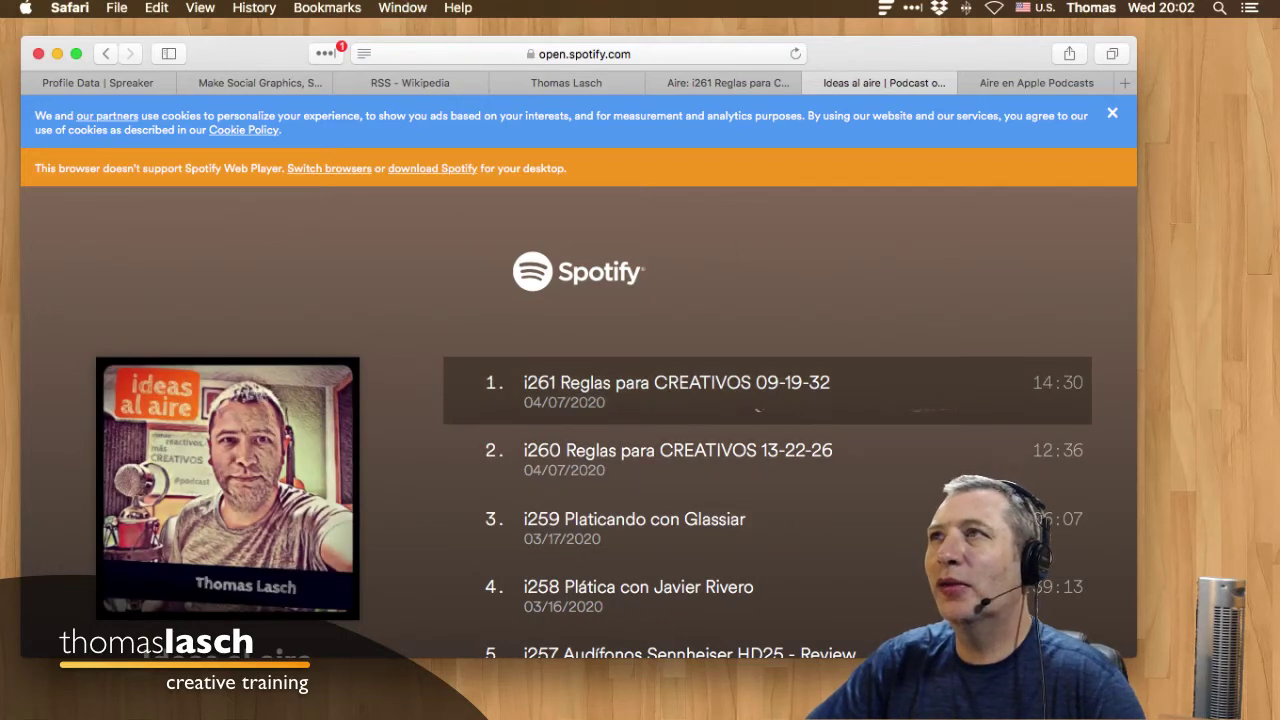
click(812, 83)
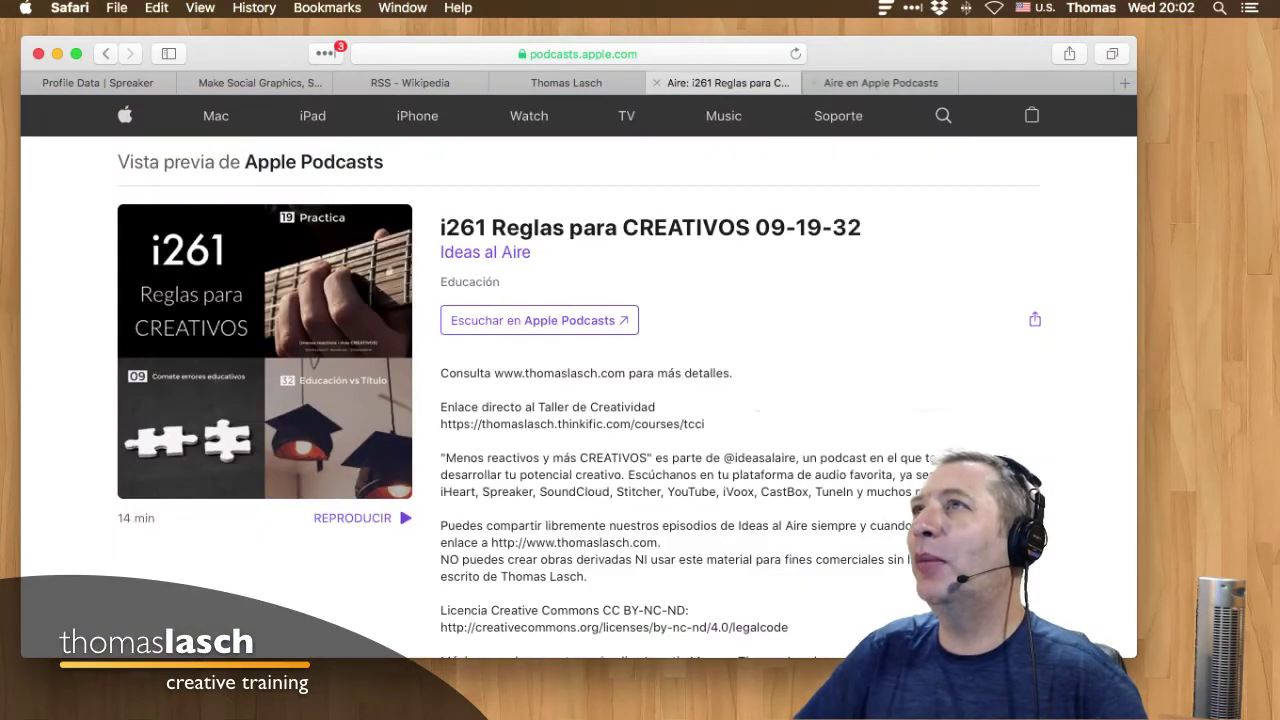
Examine the website's embedded Spreaker episode list and the platform subscription links beside it.
click(566, 83)
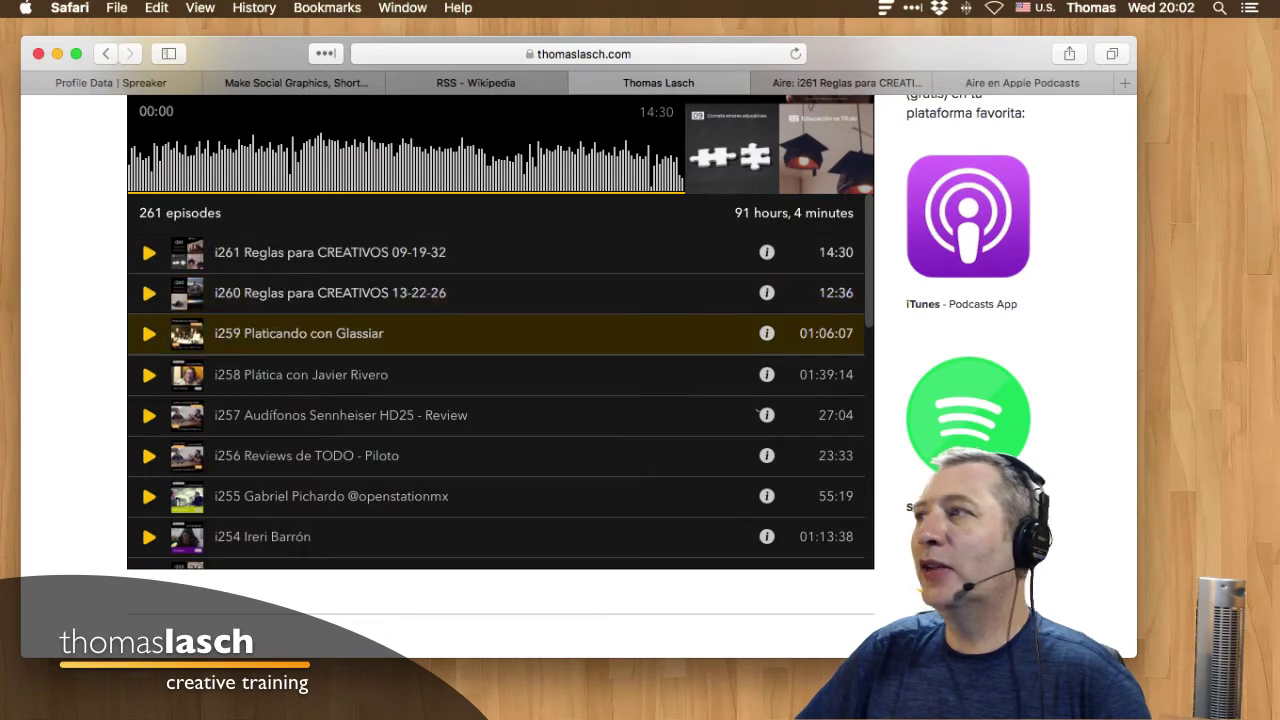
scroll(757, 411, down, 3)
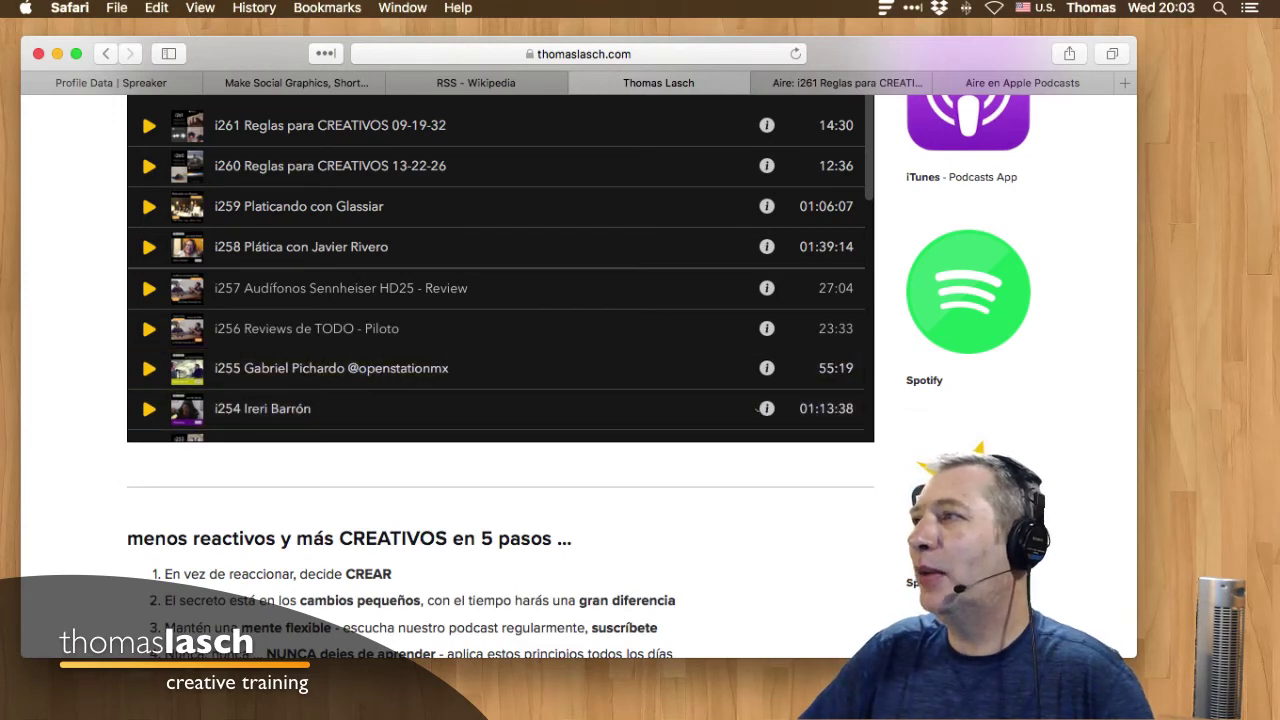
scroll(758, 410, up, 1)
scroll(758, 410, up, 1)
scroll(758, 410, up, 5)
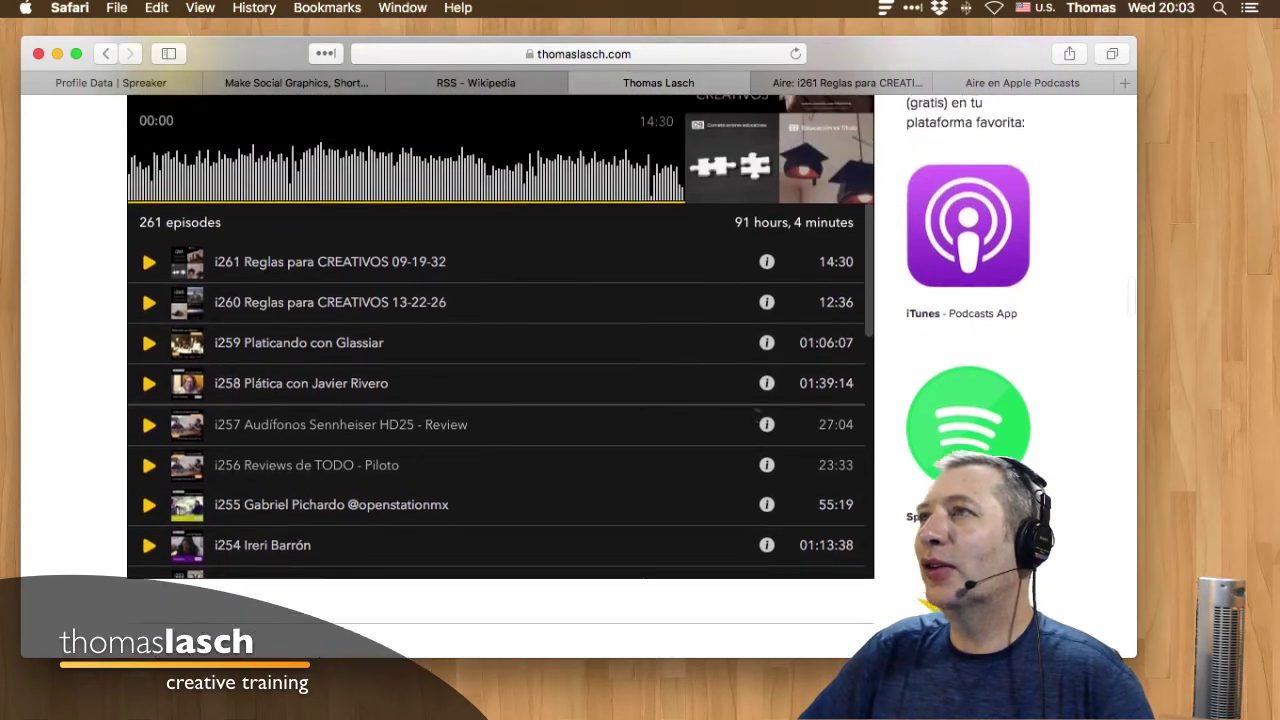
scroll(758, 410, down, 5)
scroll(758, 410, up, 4)
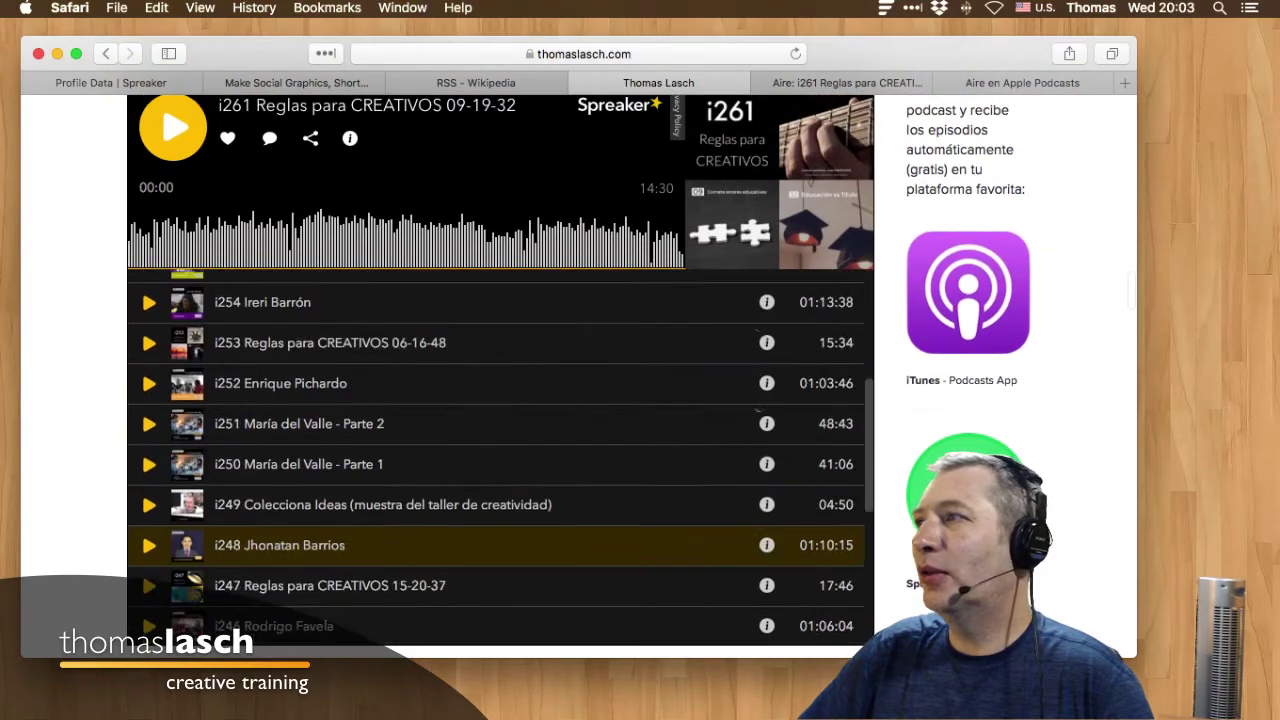
scroll(756, 411, down, 10)
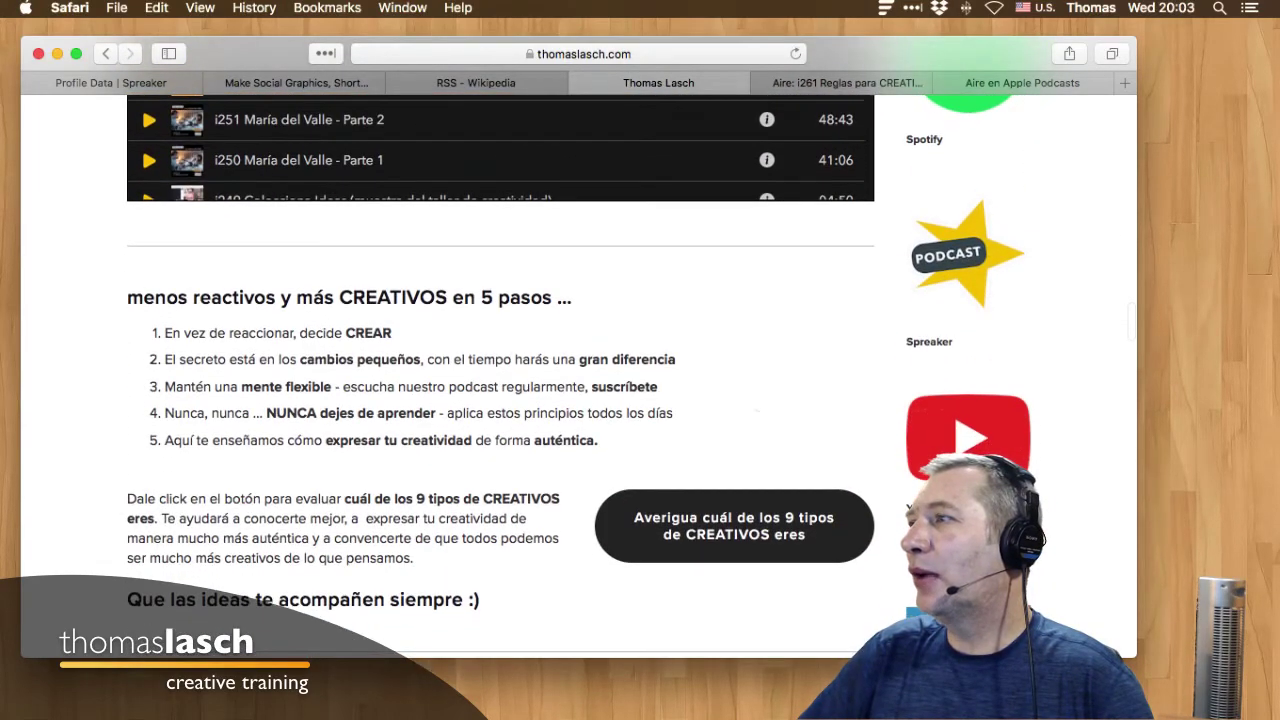
View the podcast's Stitcher page from the website, then close it together with the Apple Podcasts episode page.
scroll(757, 410, down, 4)
click(968, 408)
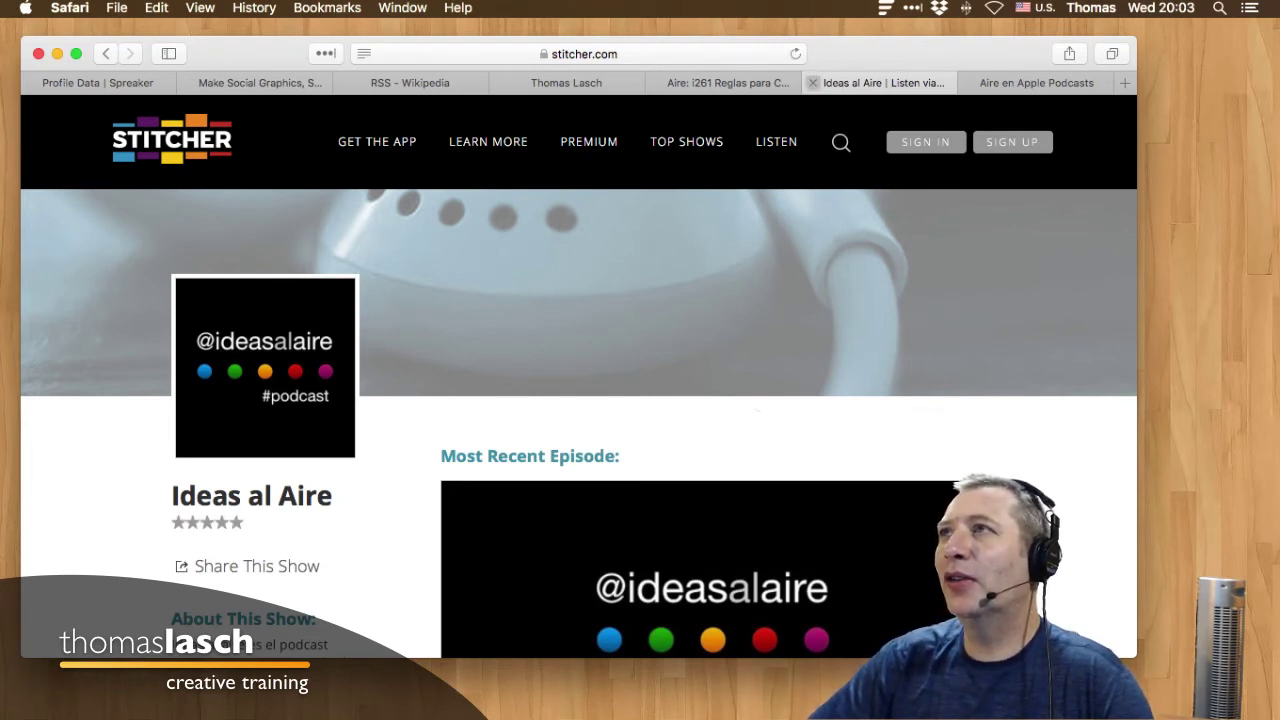
key(super+w)
click(656, 83)
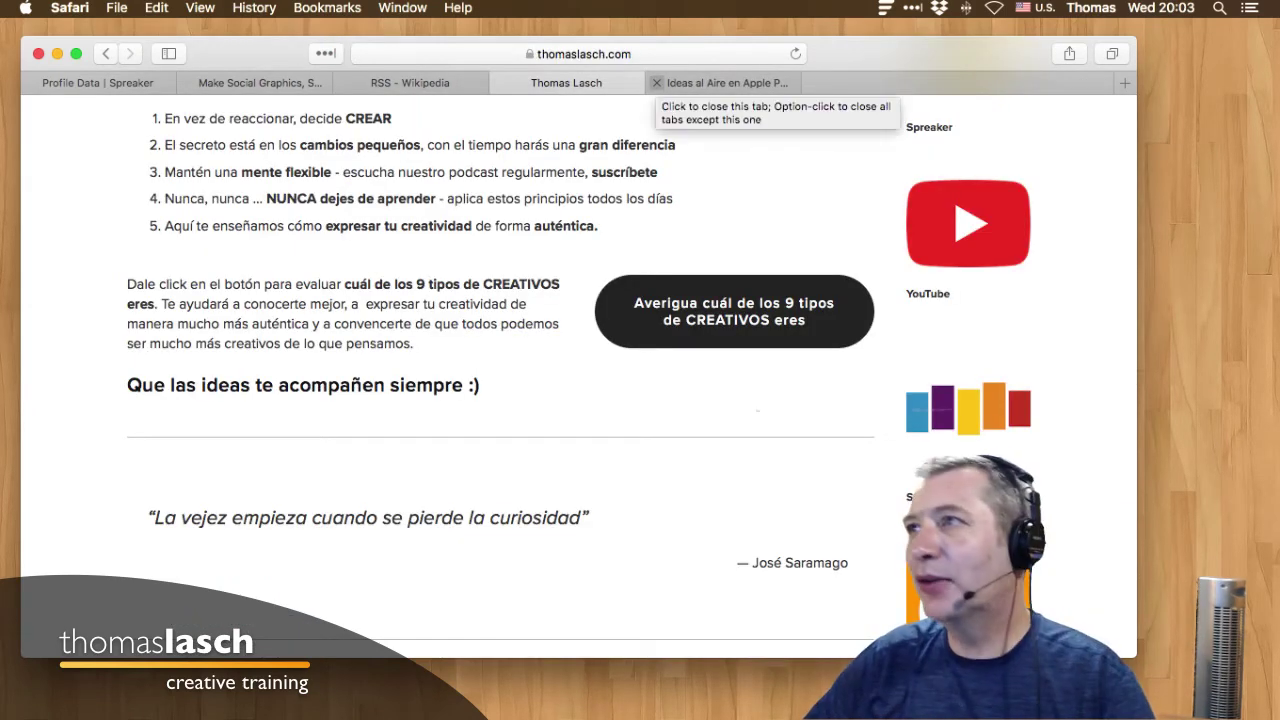
Review the website's remaining platform links, the individual CREATIVOS audio players, the Amazon book section and the page header.
scroll(500, 400, down, 3)
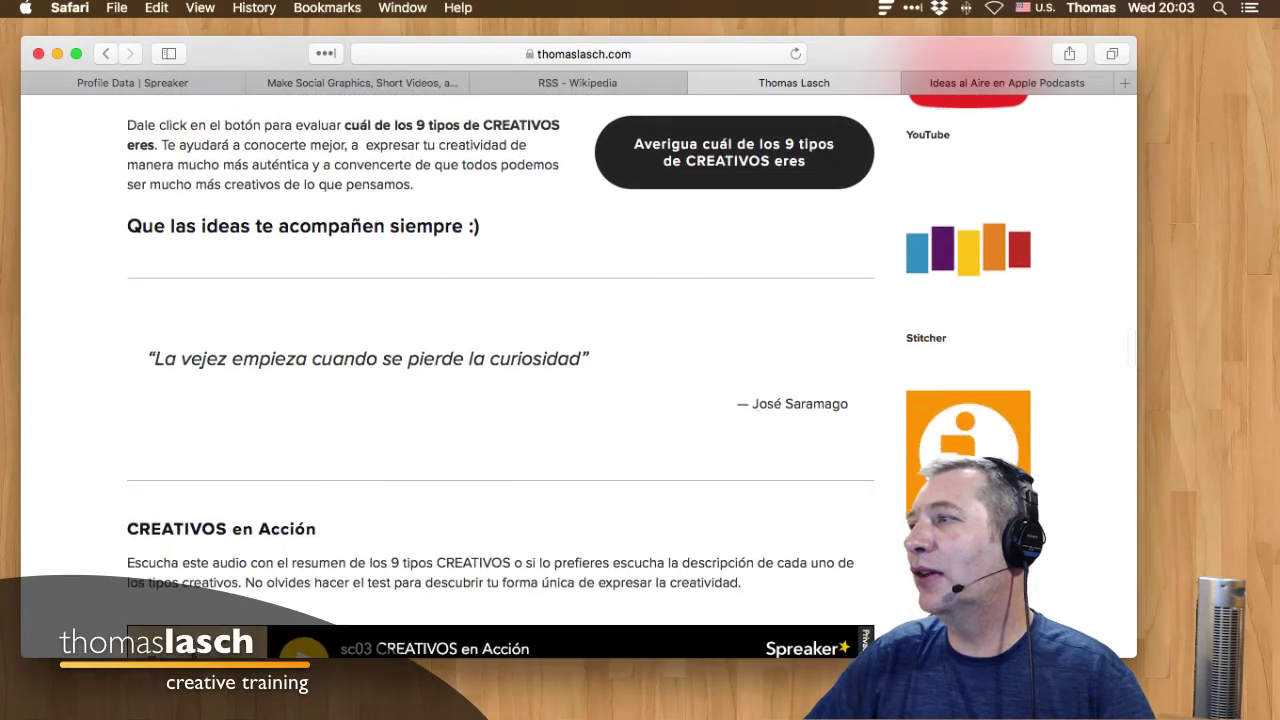
scroll(500, 380, down, 6)
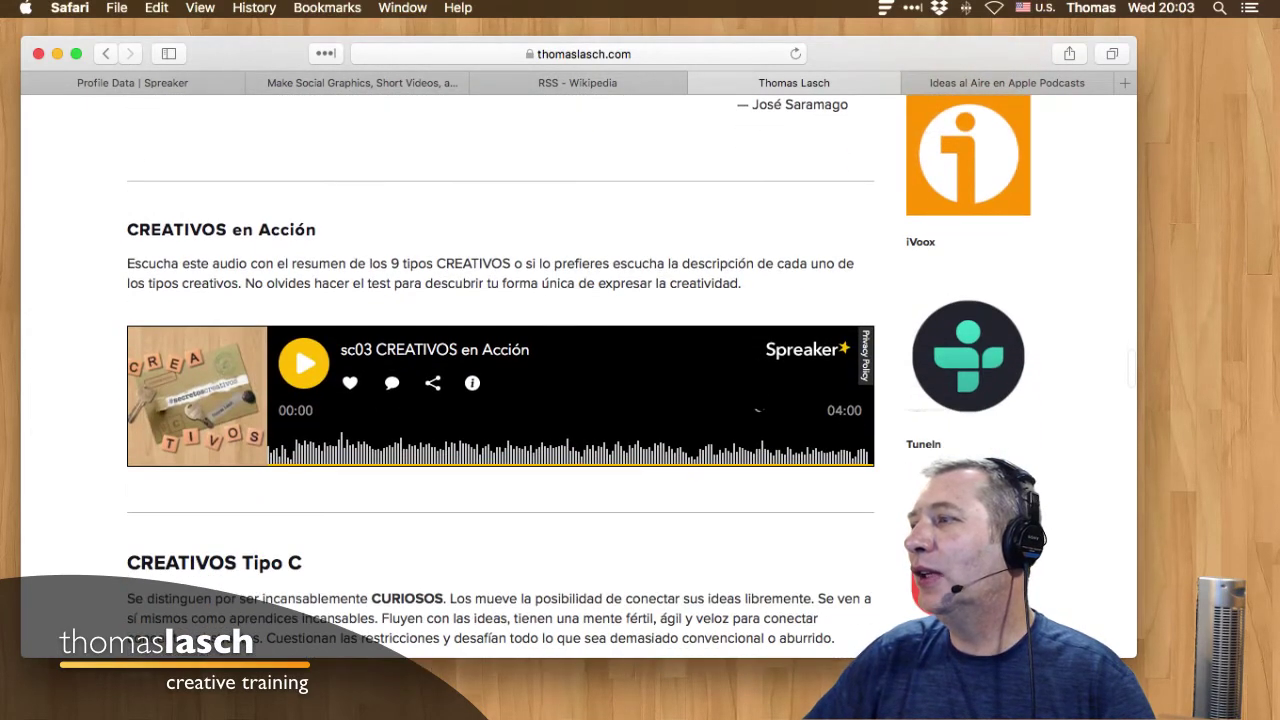
scroll(757, 410, down, 3)
scroll(757, 410, down, 3)
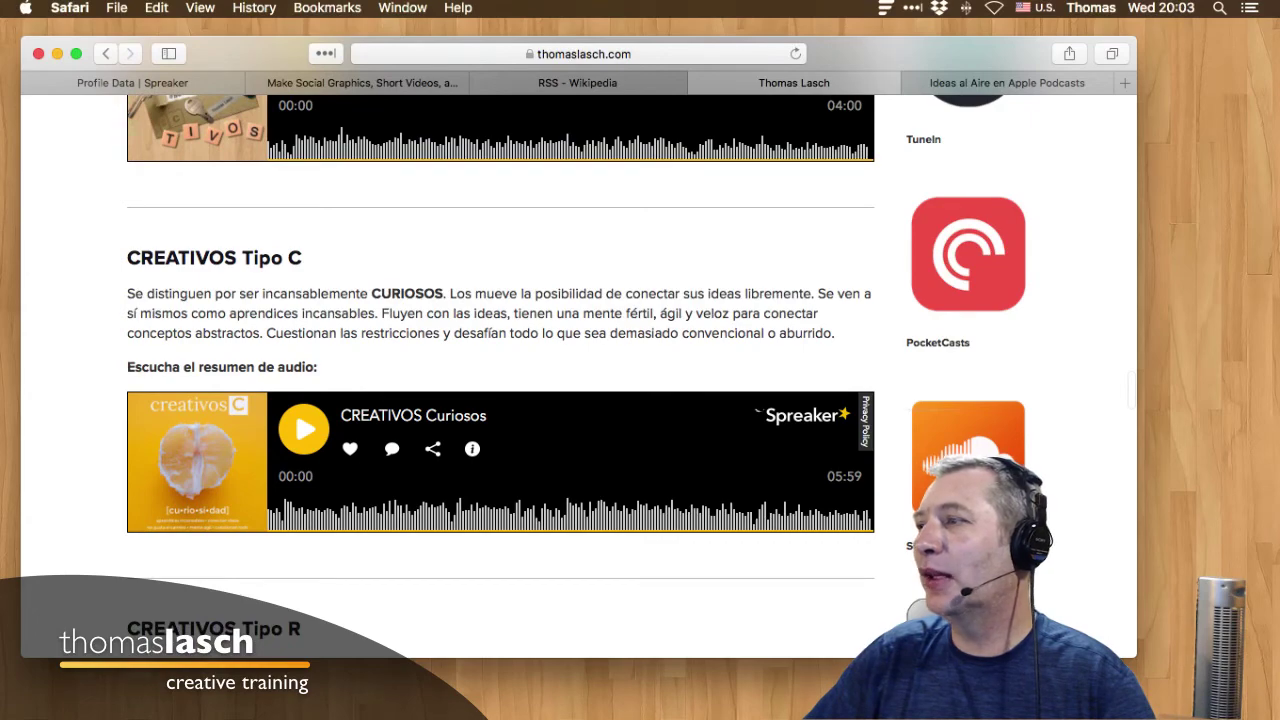
scroll(757, 410, down, 6)
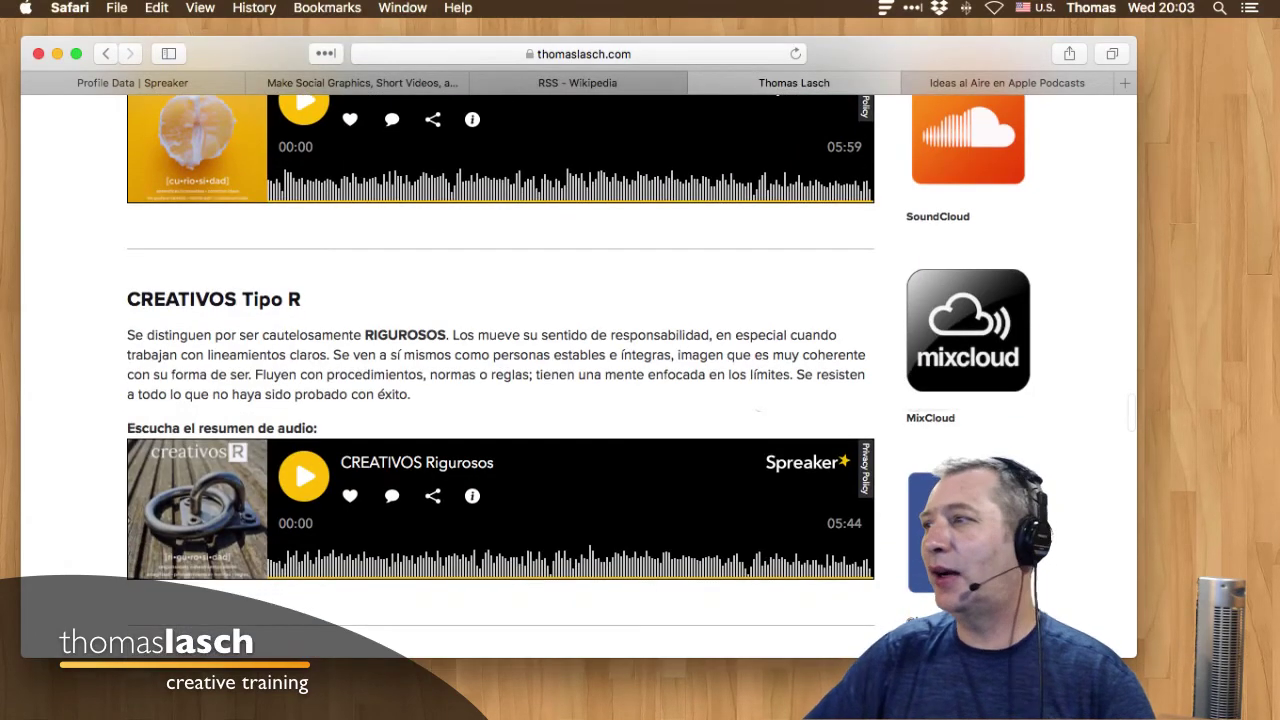
scroll(757, 410, up, 20)
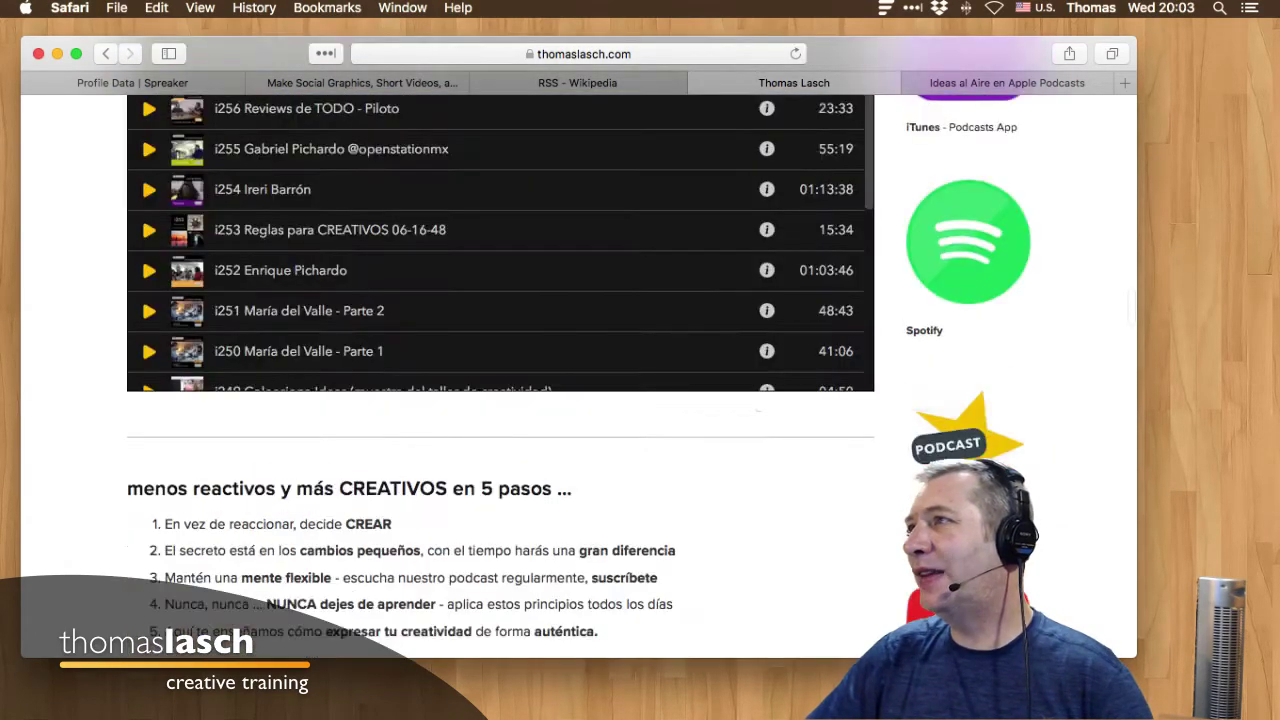
scroll(757, 410, up, 8)
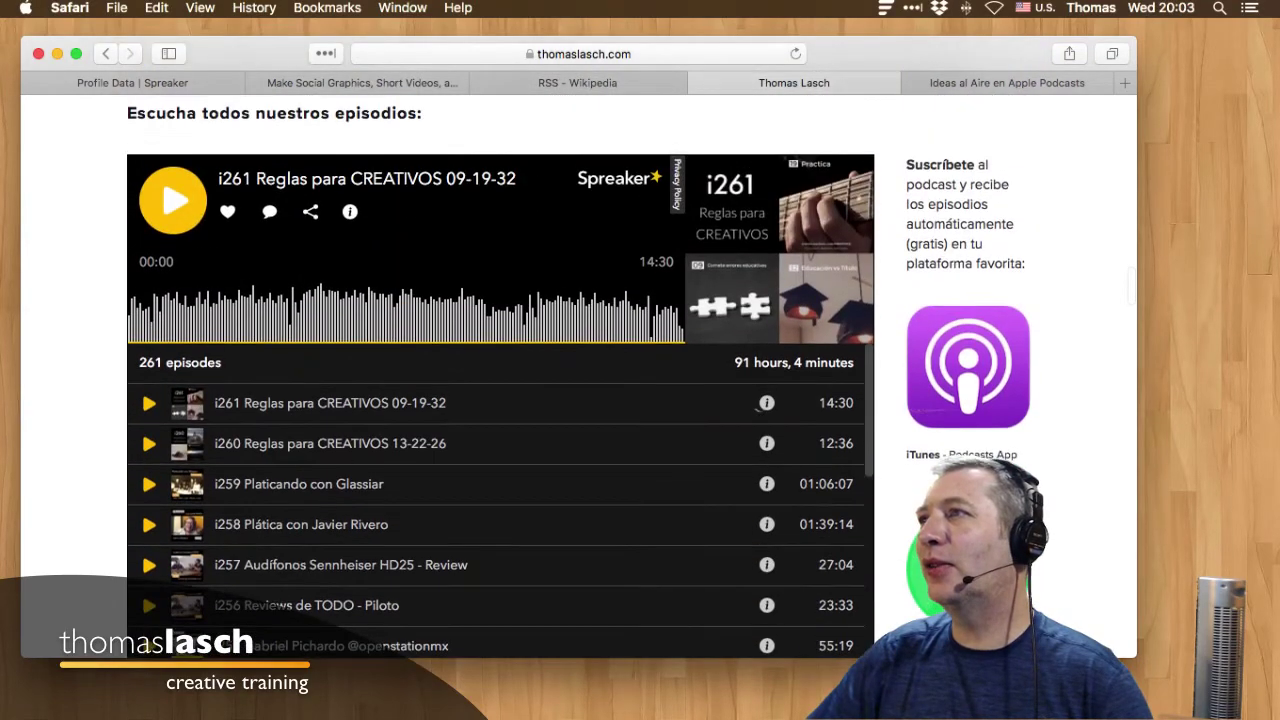
scroll(757, 410, up, 10)
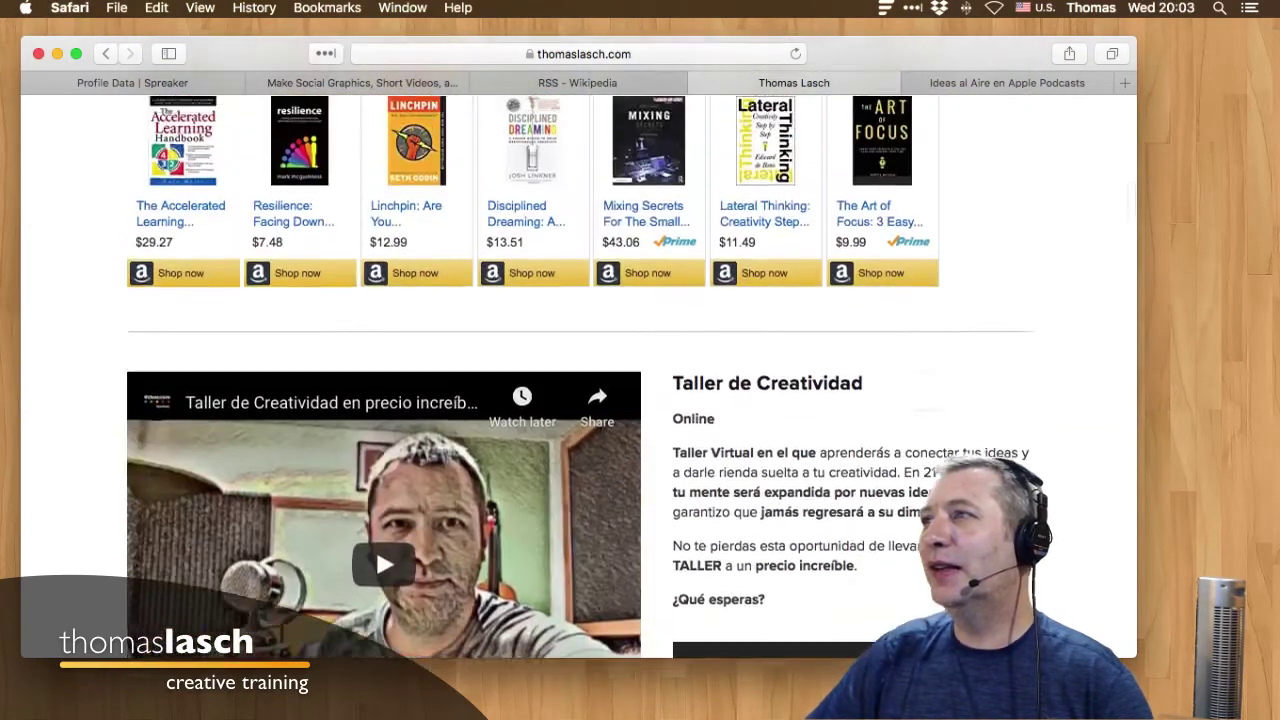
scroll(580, 380, up, 2)
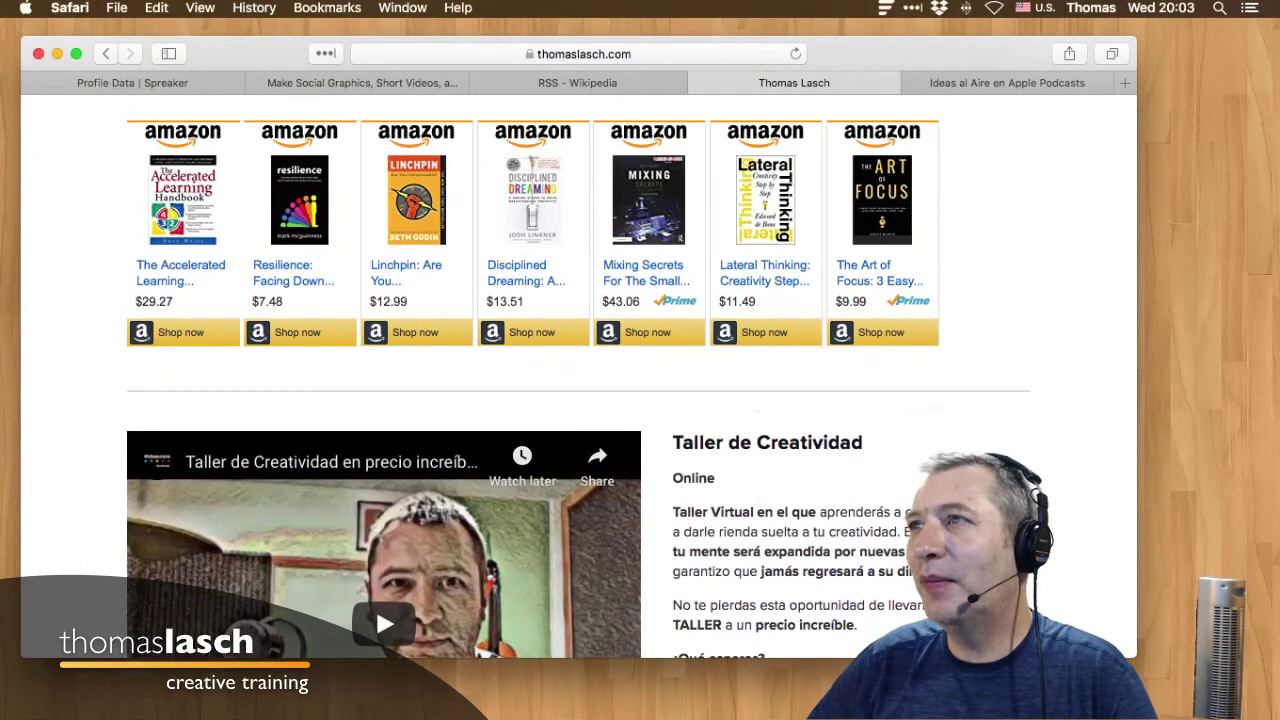
scroll(580, 380, up, 15)
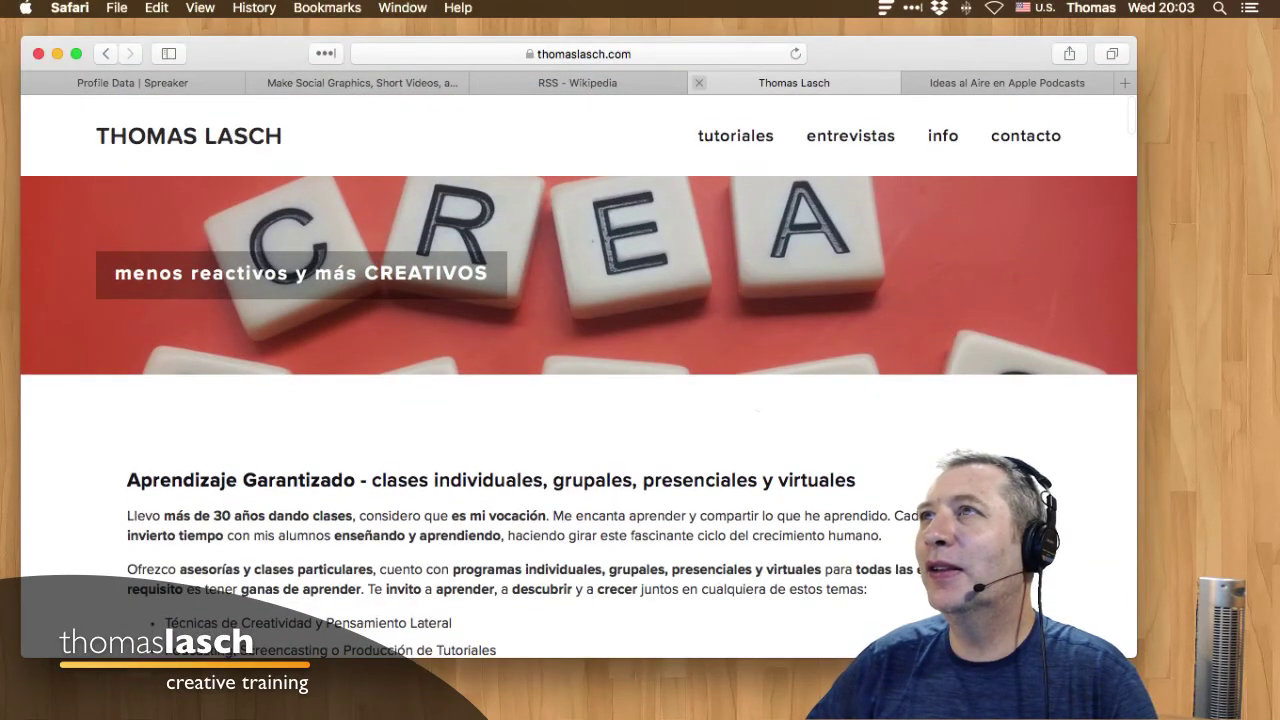
Close the website, hide Safari and switch to Pro Tools to show the Edit window of the Combos CREATIVOS 48k session.
click(699, 82)
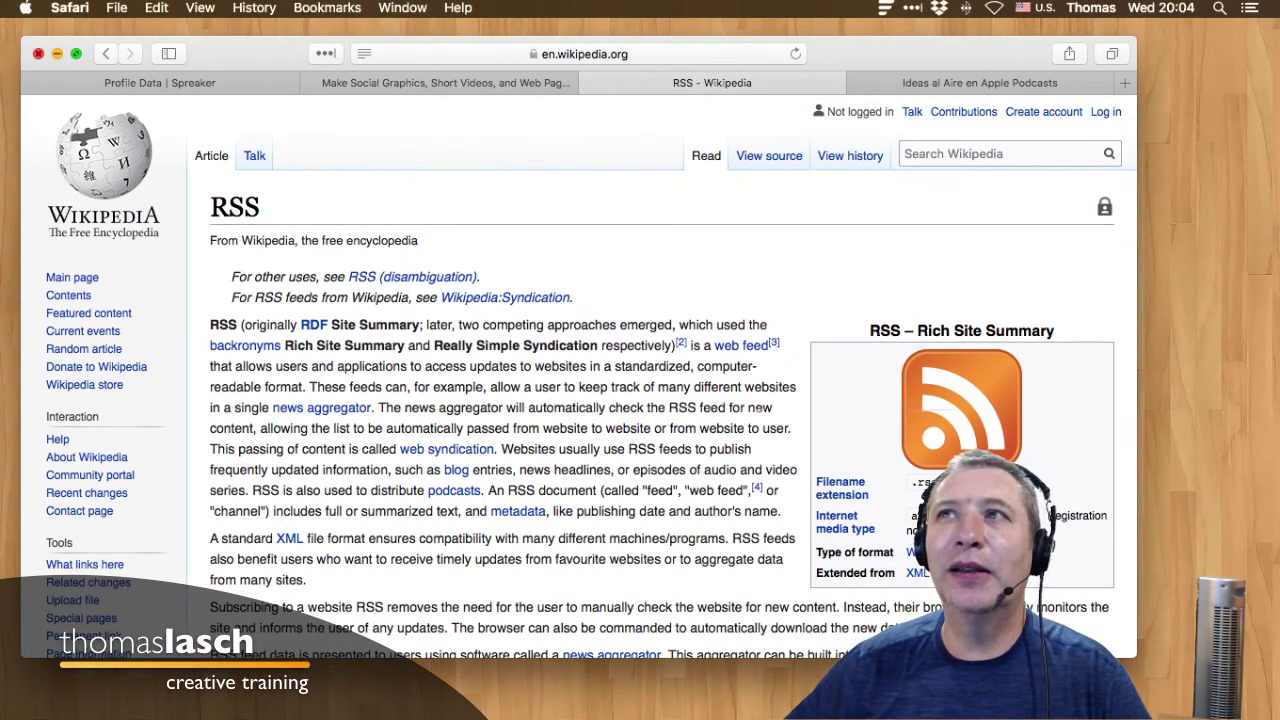
key(super+h)
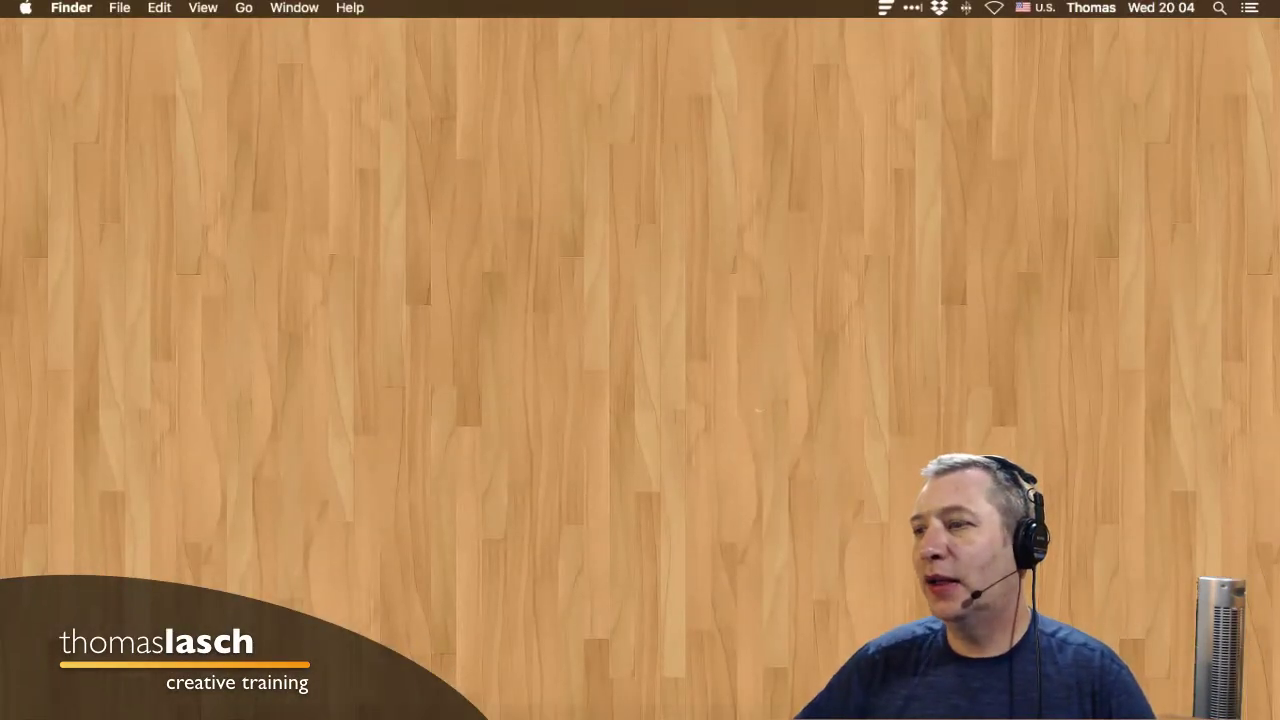
mouse_move(589, 700)
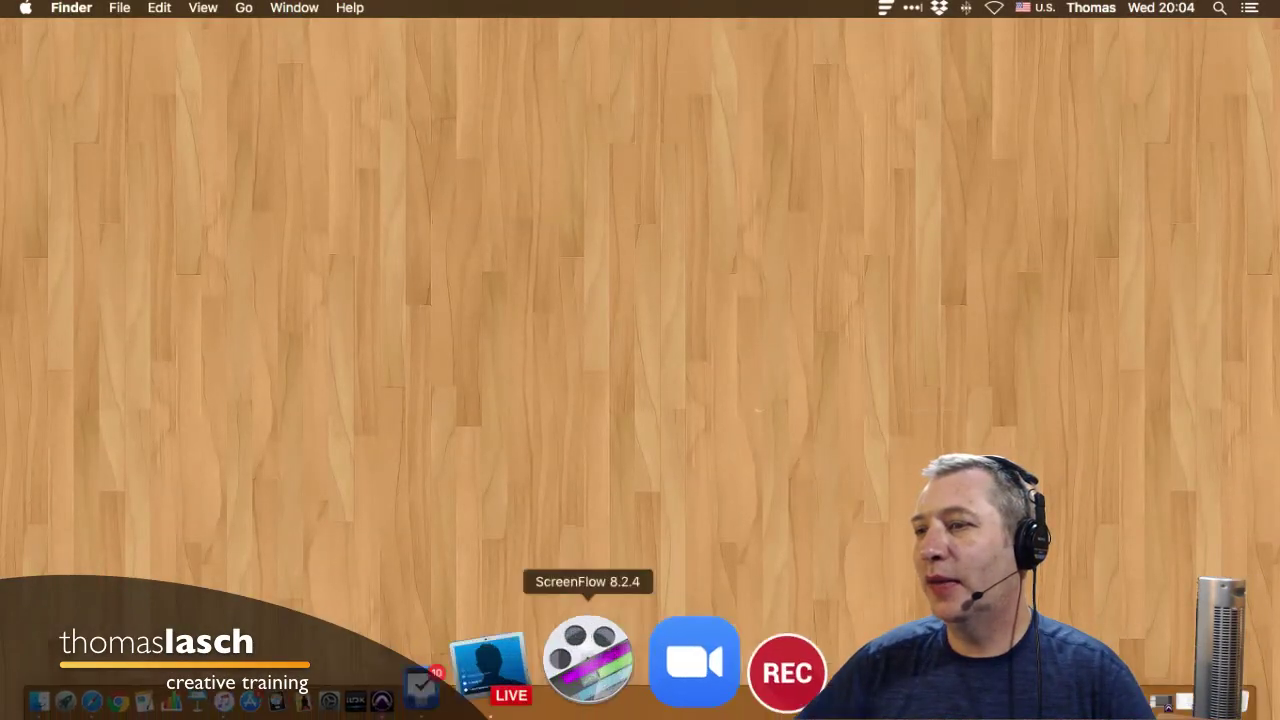
click(522, 662)
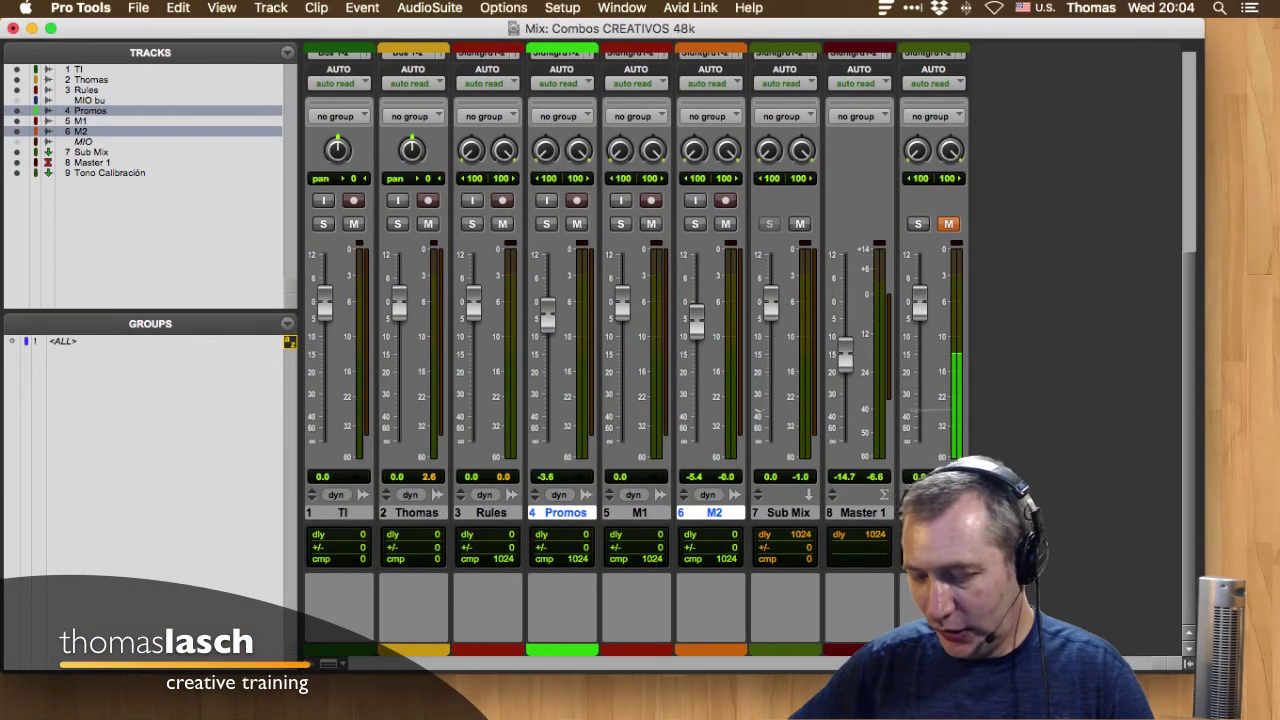
key(super+equal)
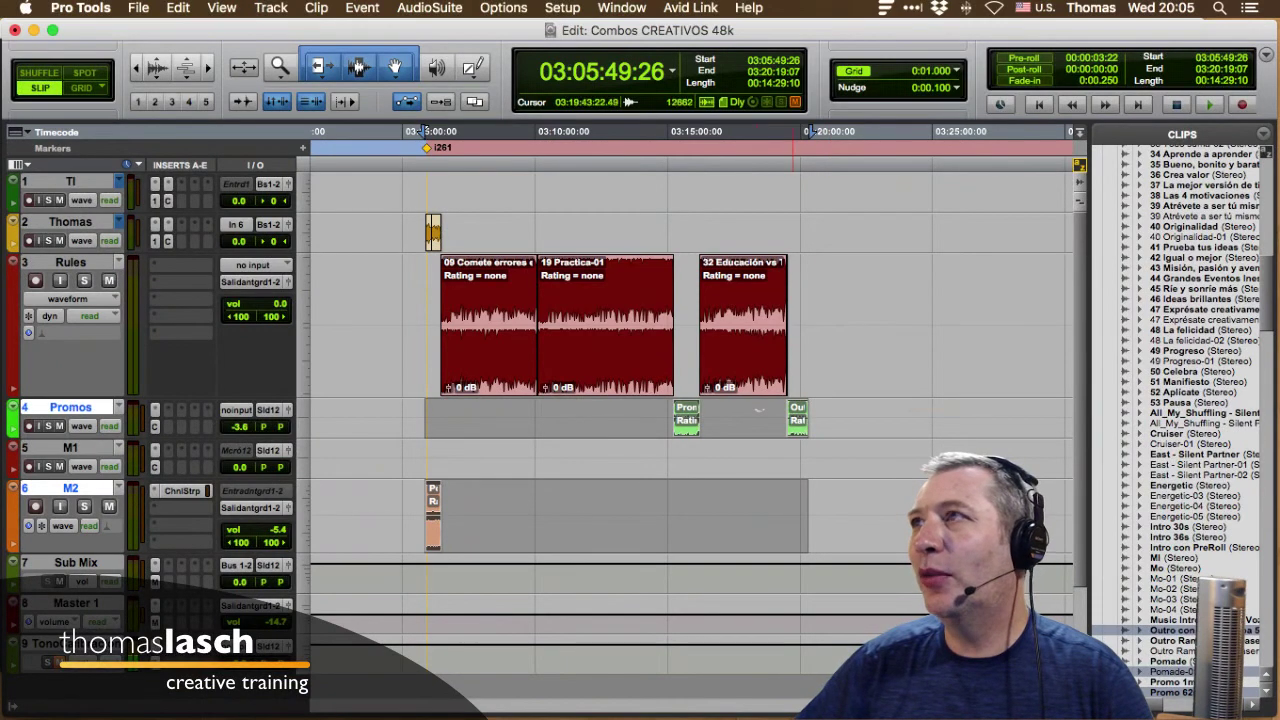
Add a marker named i262 at 03:26:26:16, in the empty timeline area after the i261 clips.
scroll(759, 410, right, 5)
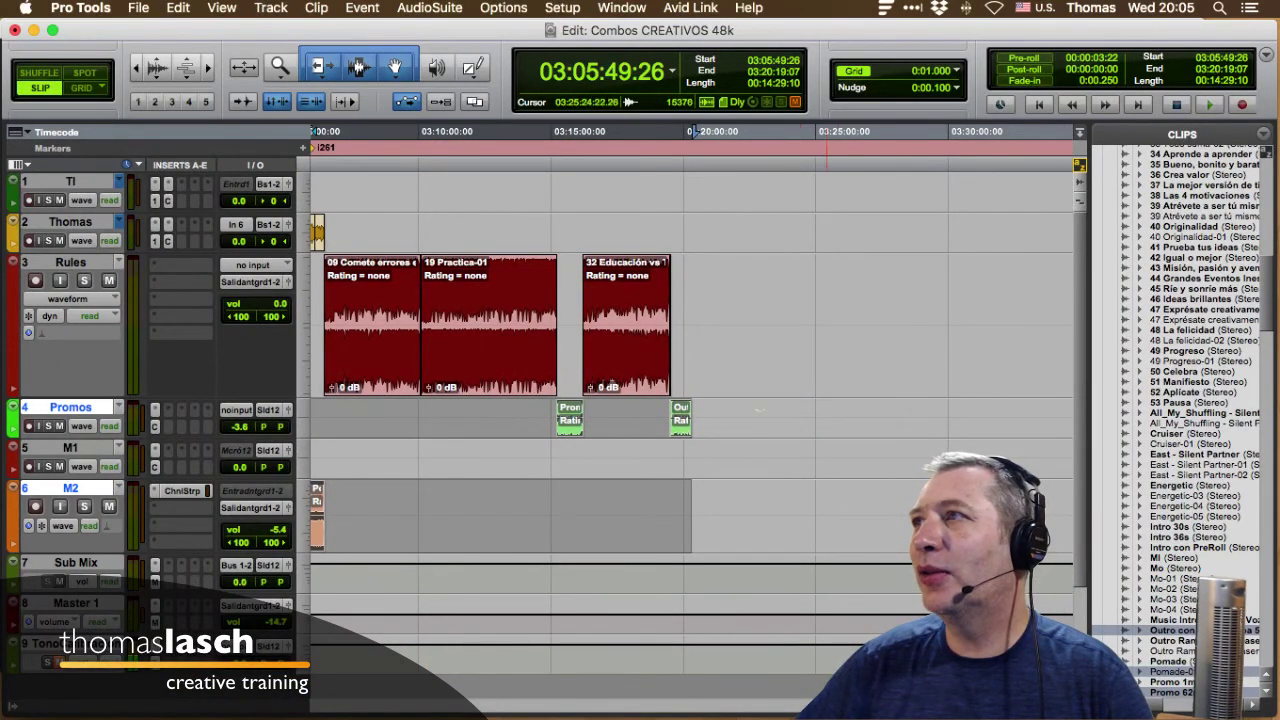
click(853, 325)
key(KP_Enter)
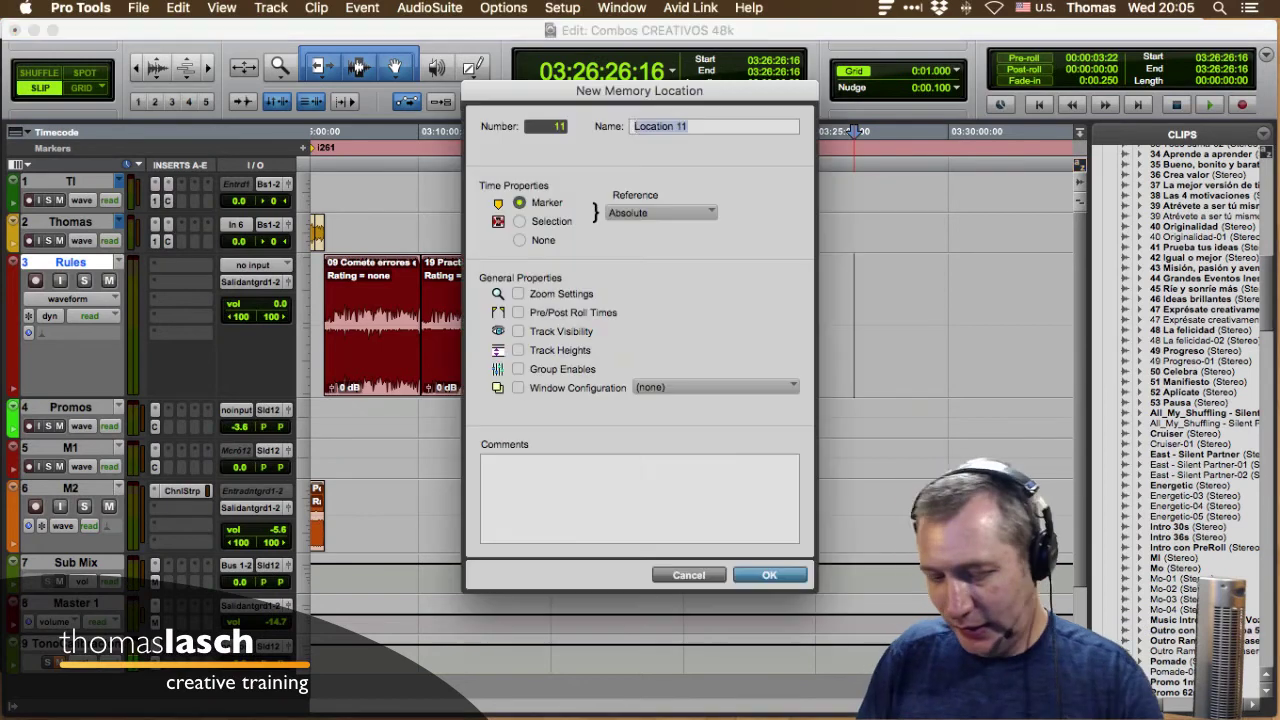
text(i262)
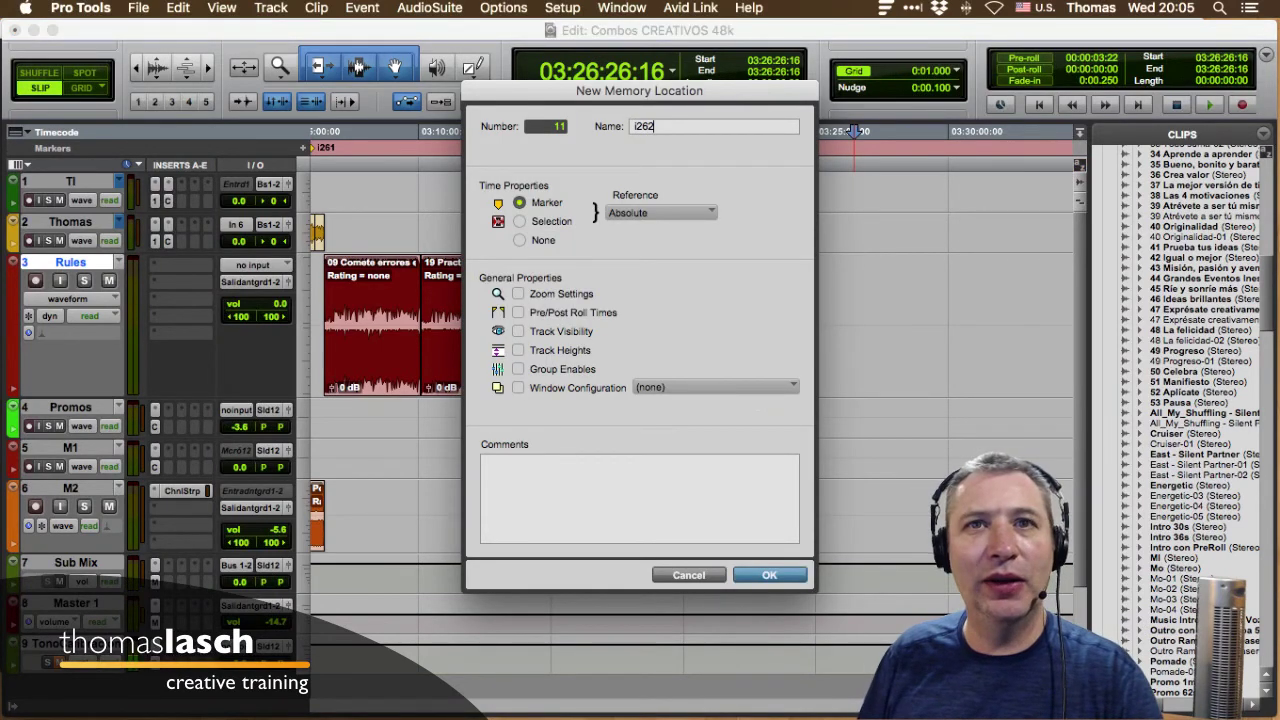
key(Return)
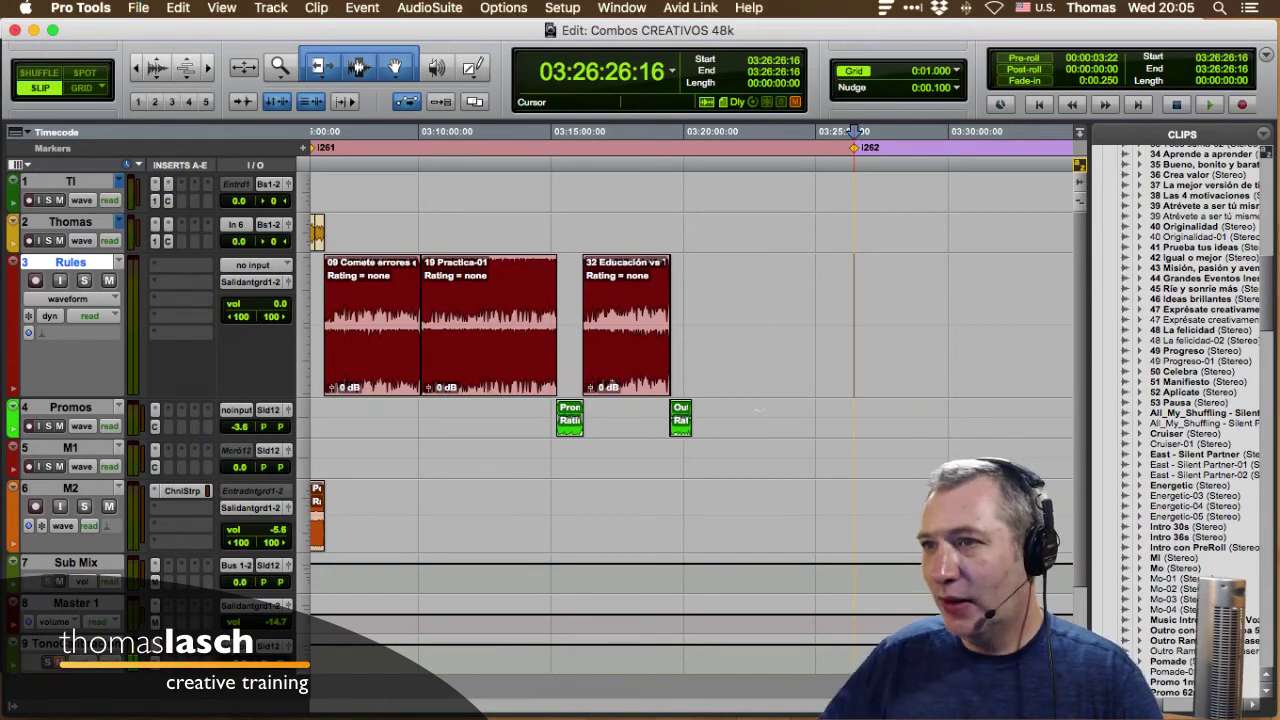
Show the floating Transport window in the lower part of the Edit window and reset the Master 1 volume fader to default in its output window.
key(super+KP_1)
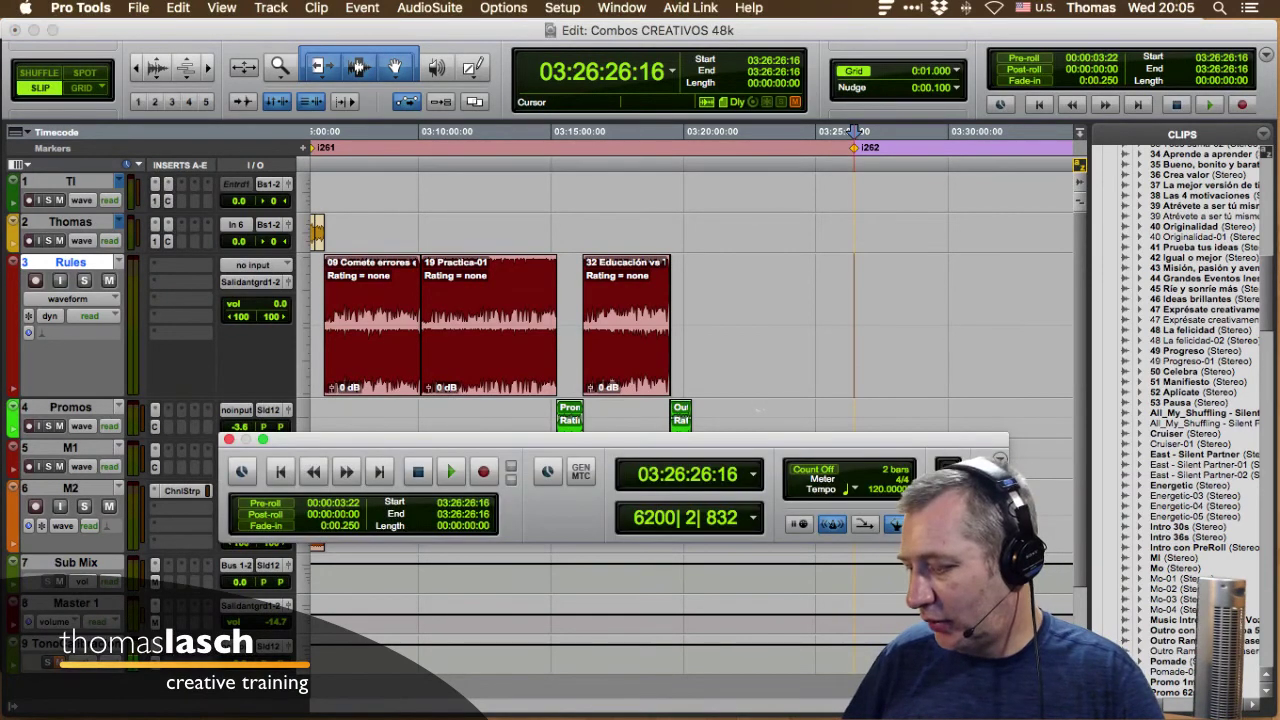
drag(779, 438, 829, 476)
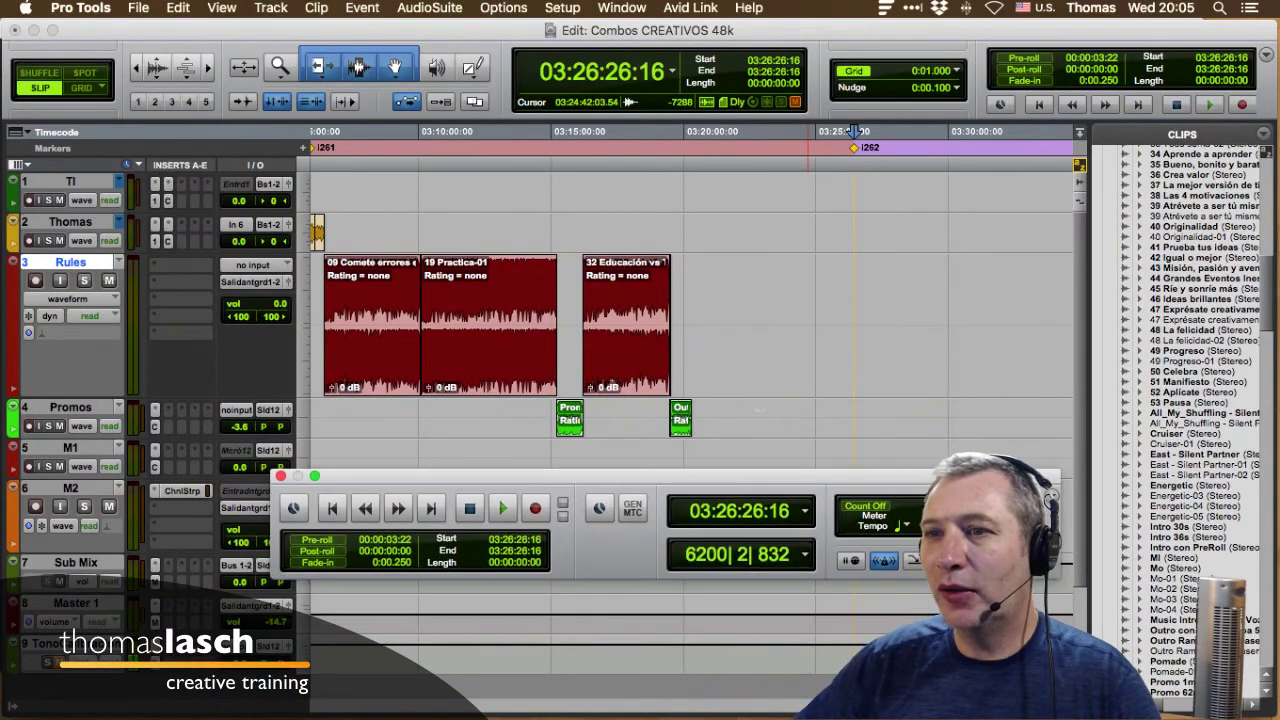
click(288, 605)
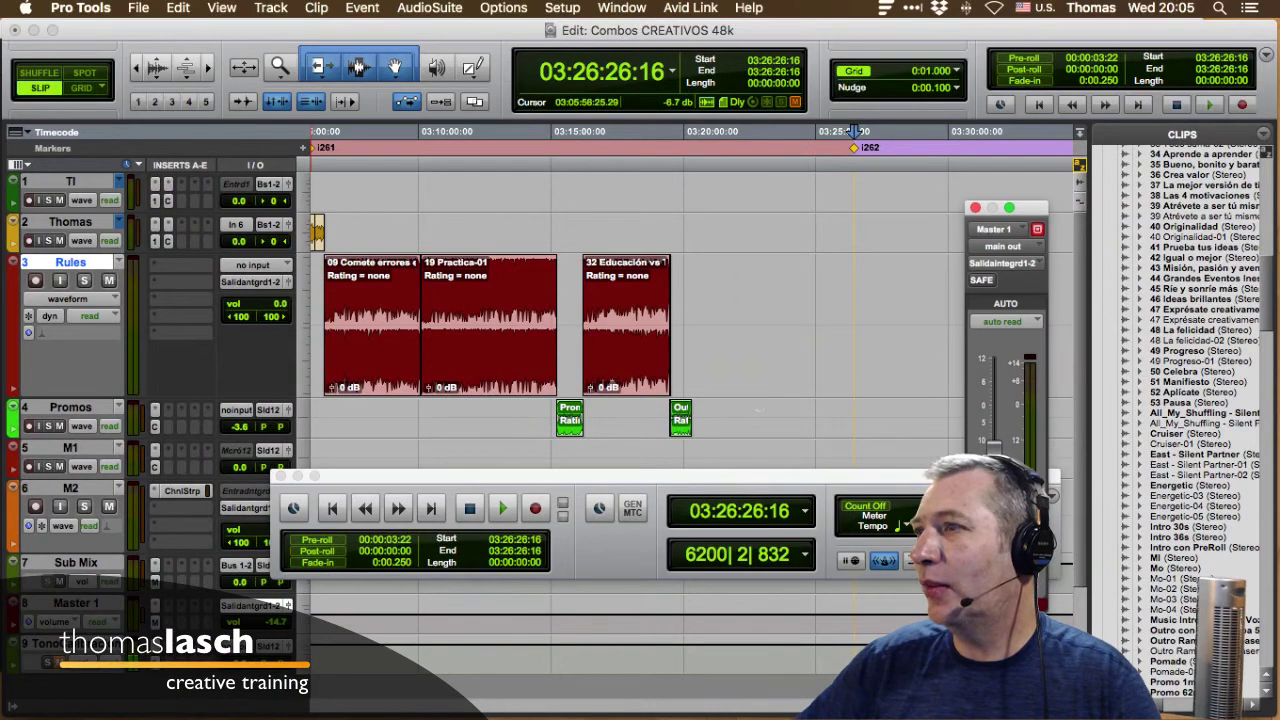
drag(600, 476, 445, 502)
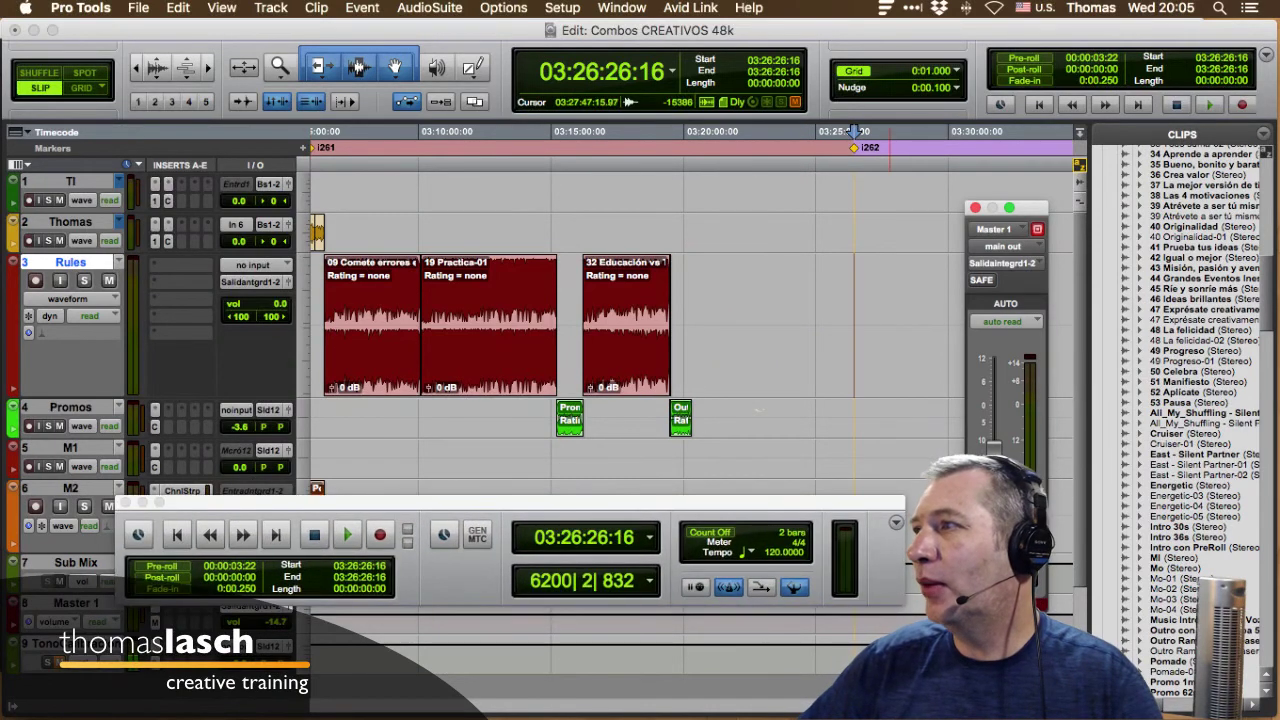
alt+click(993, 453)
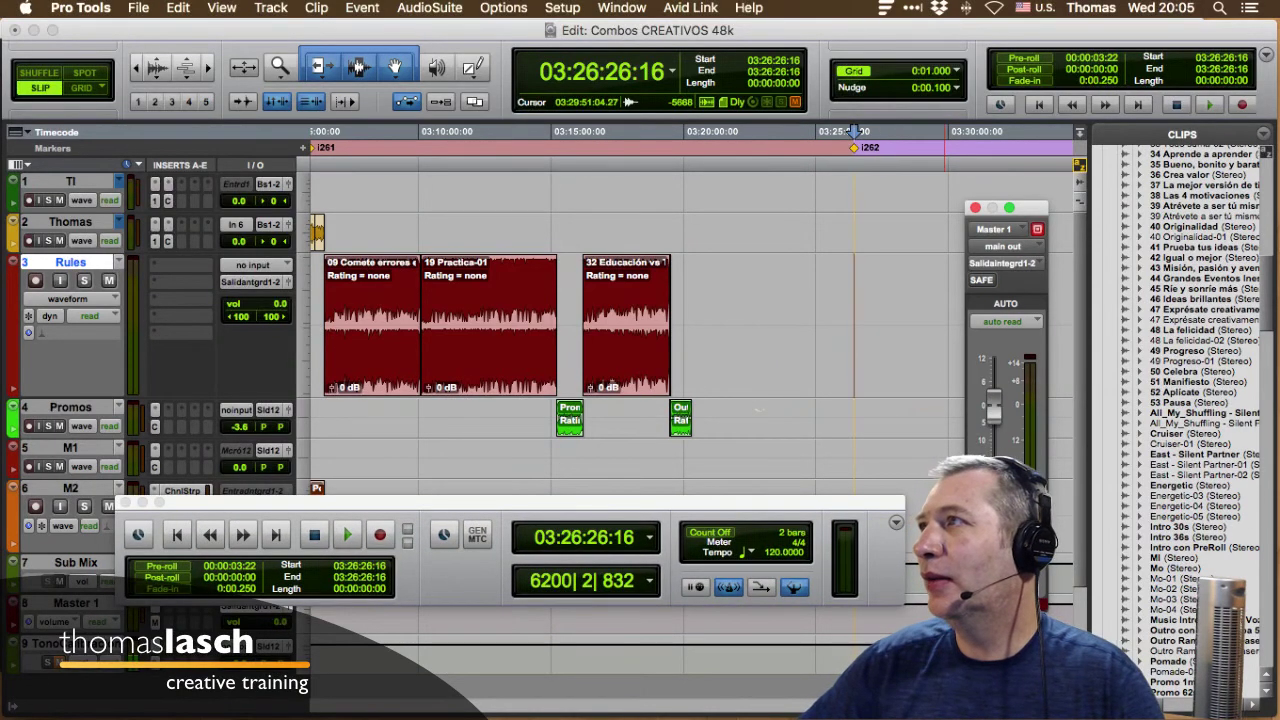
drag(1006, 207, 1017, 197)
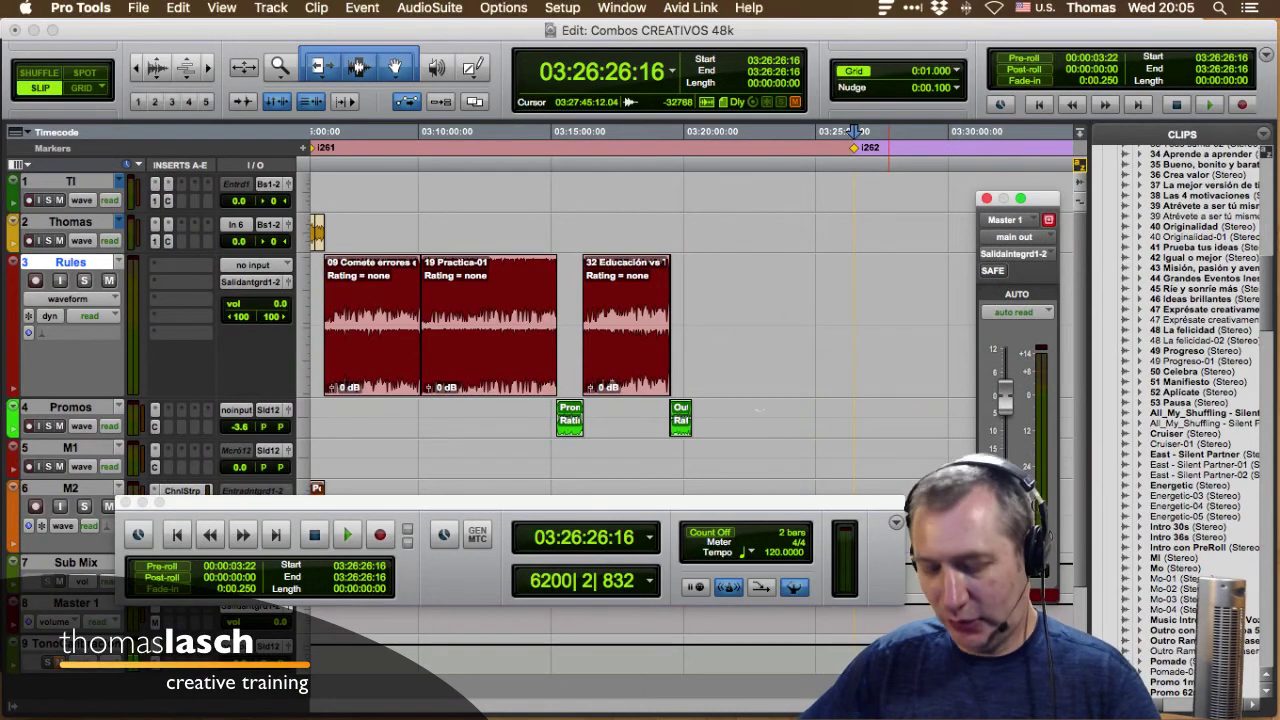
Save and close the Combos CREATIVOS 48k session, and quit Pro Tools.
key(super+s)
key(super+s)
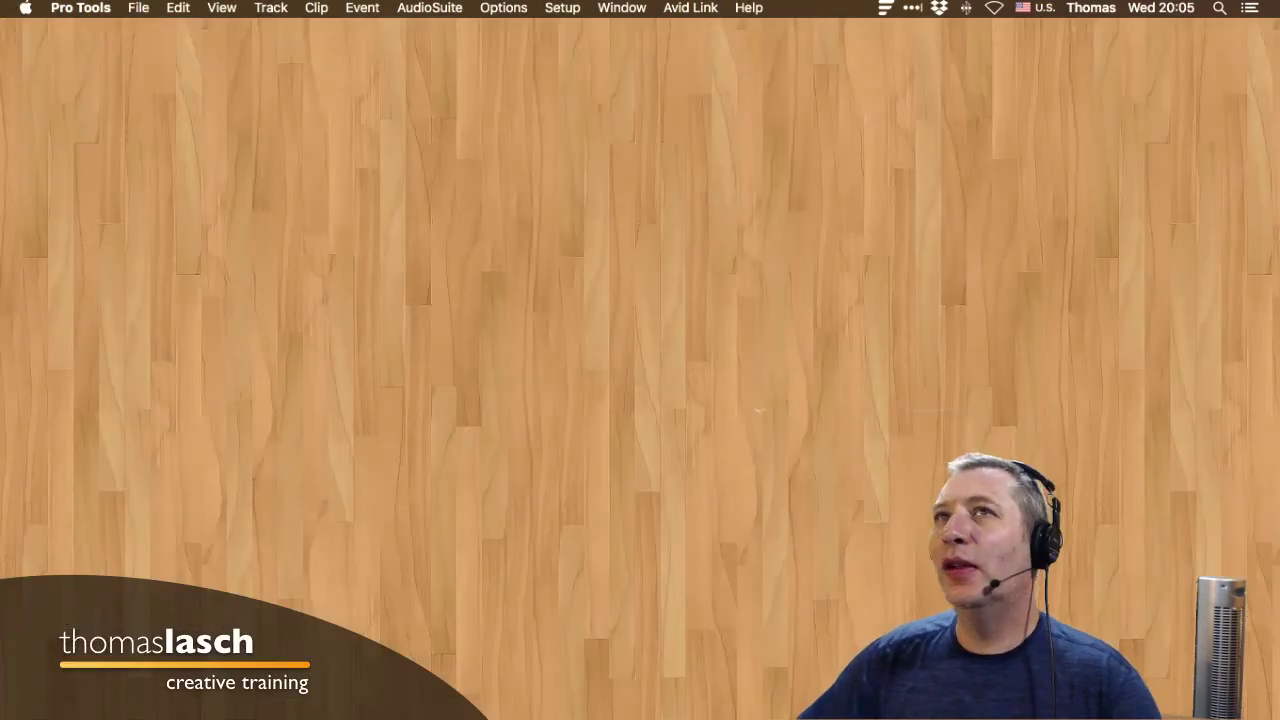
click(80, 7)
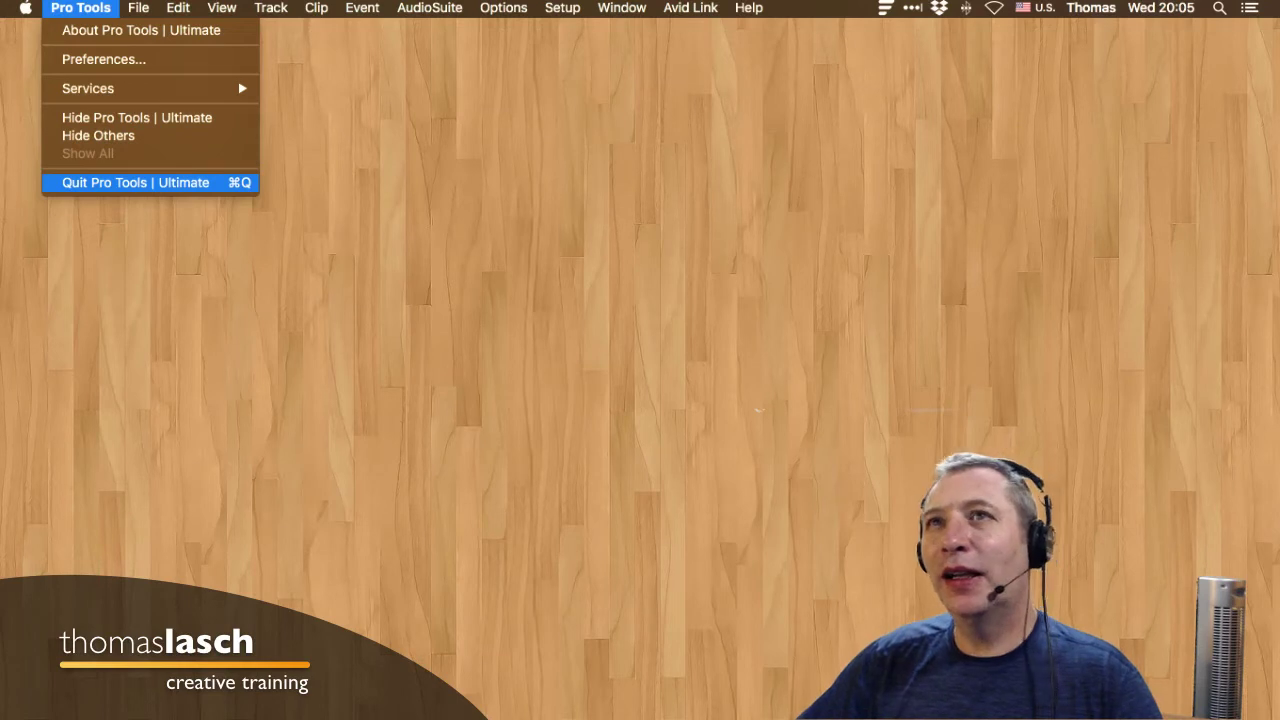
click(135, 182)
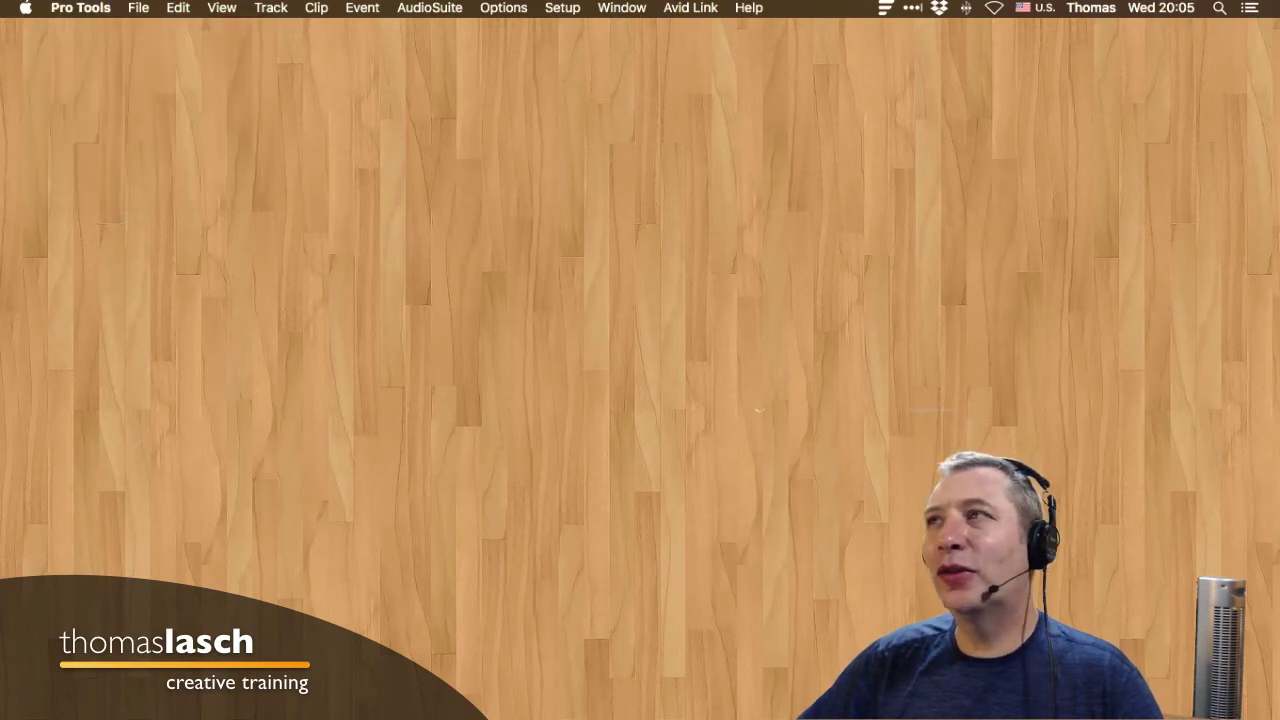